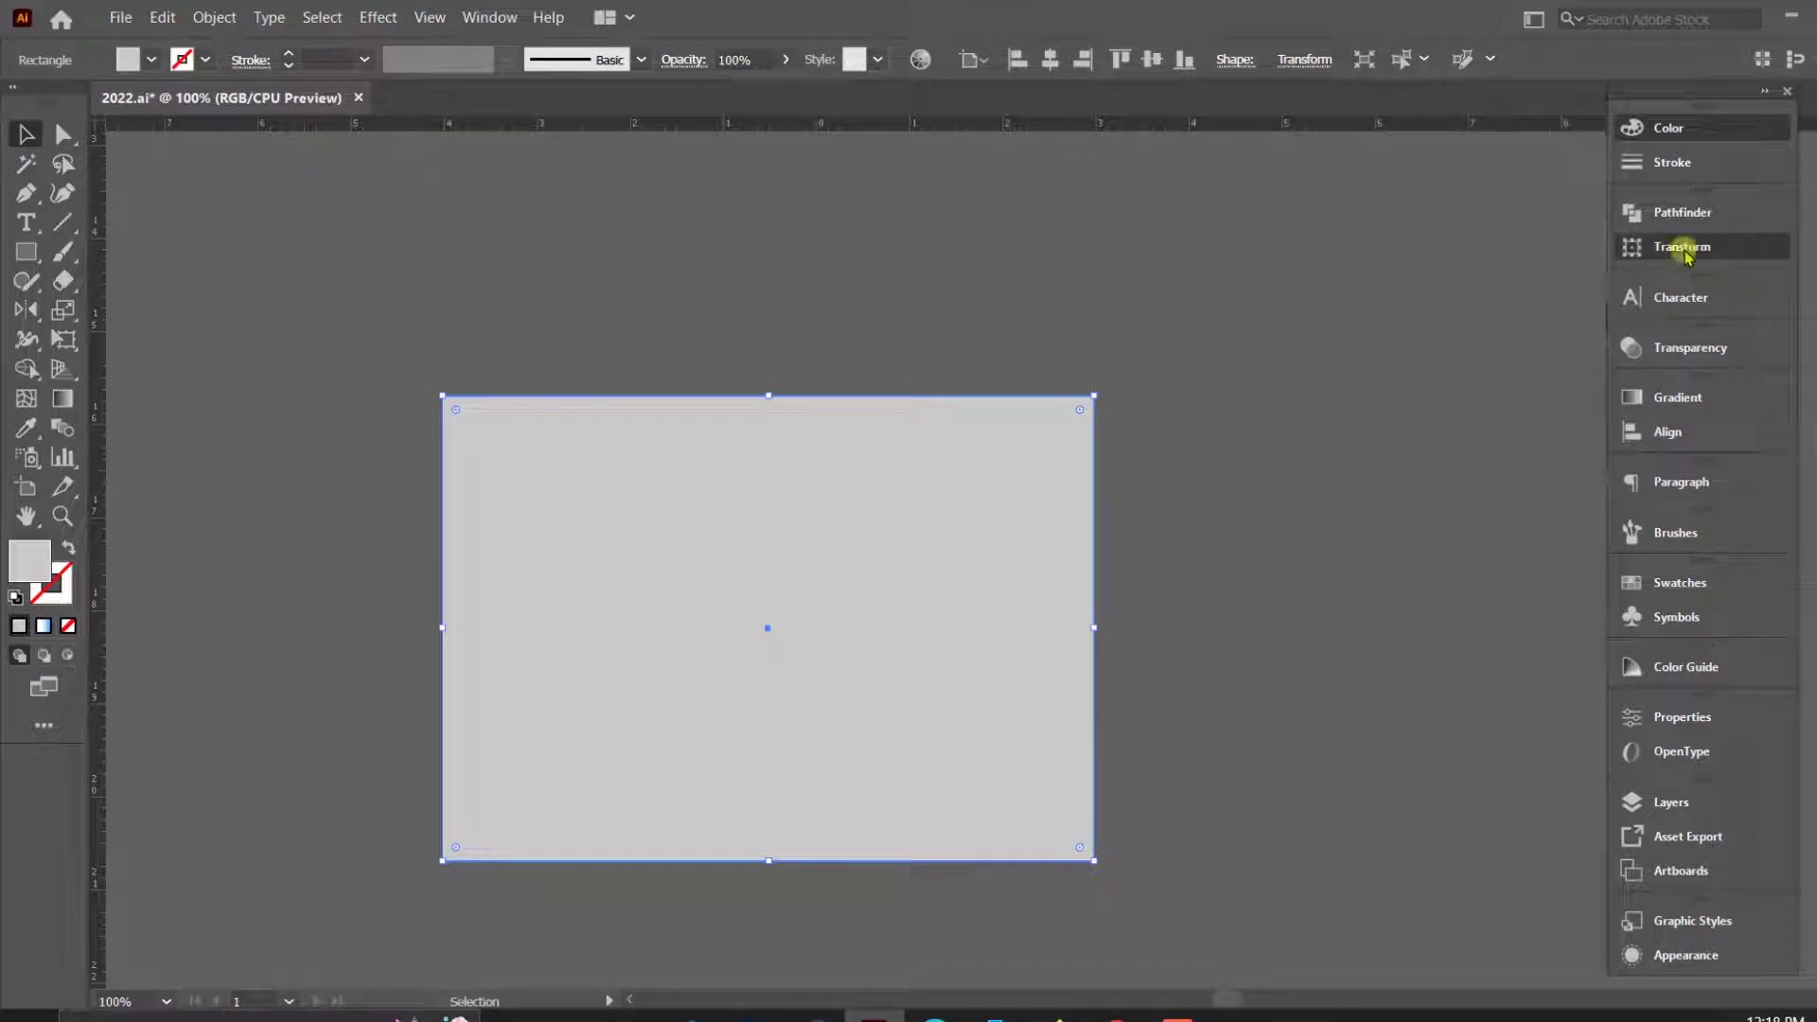
# - Duplicate the 7 × 5 in rectangle directly in front of itself, keeping the transform reference point at top centre
pyautogui.moveTo(1512, 201); pyautogui.dragTo(1438, 203)
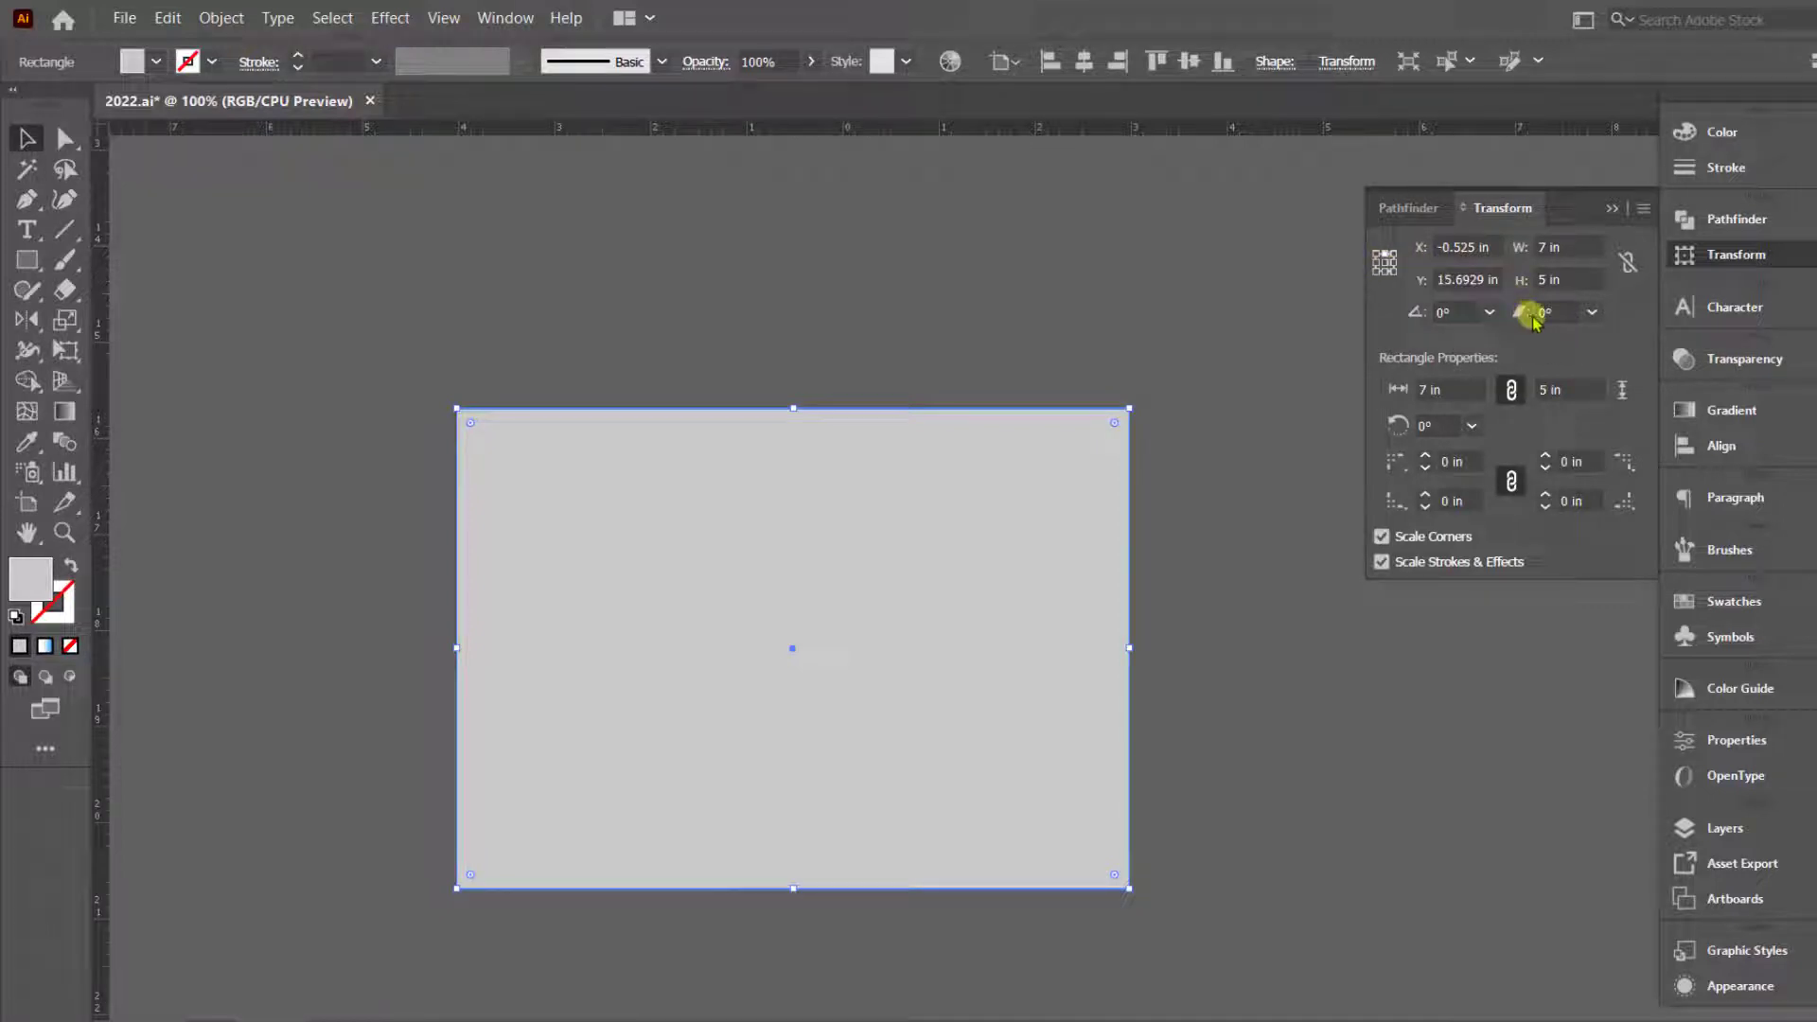
pyautogui.click(974, 331)
pyautogui.click(852, 494)
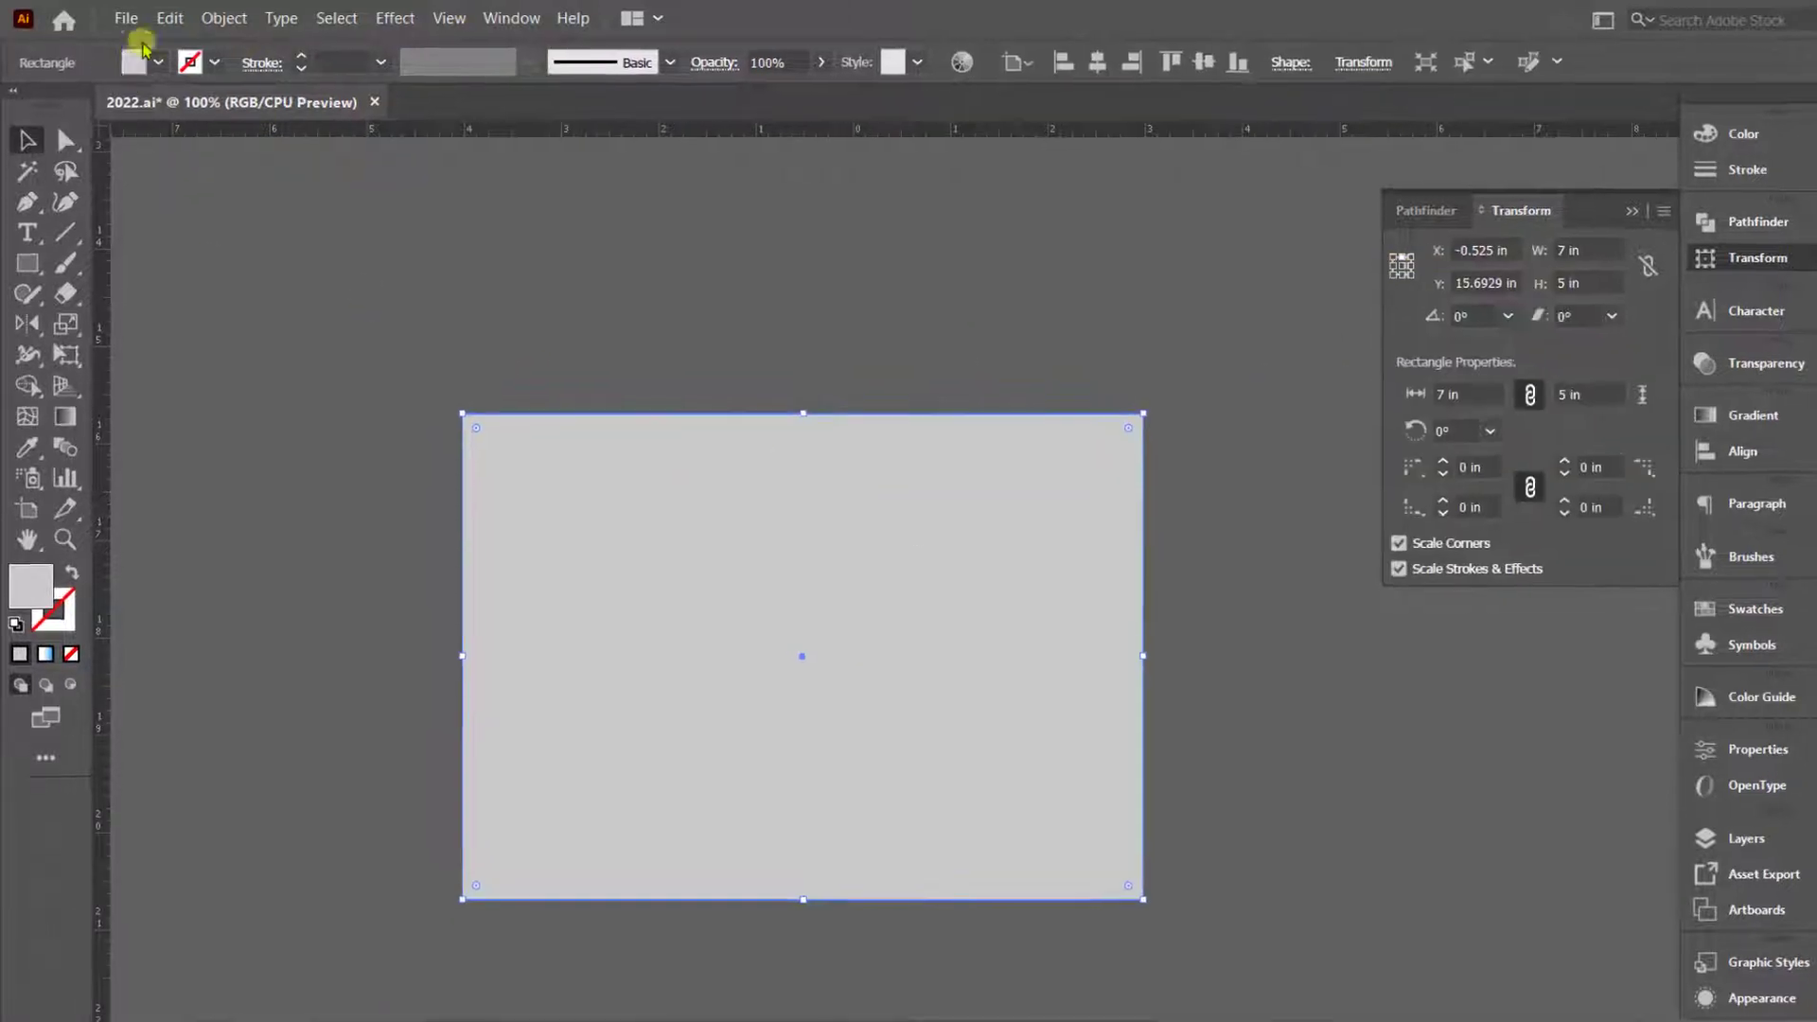
pyautogui.click(277, 43)
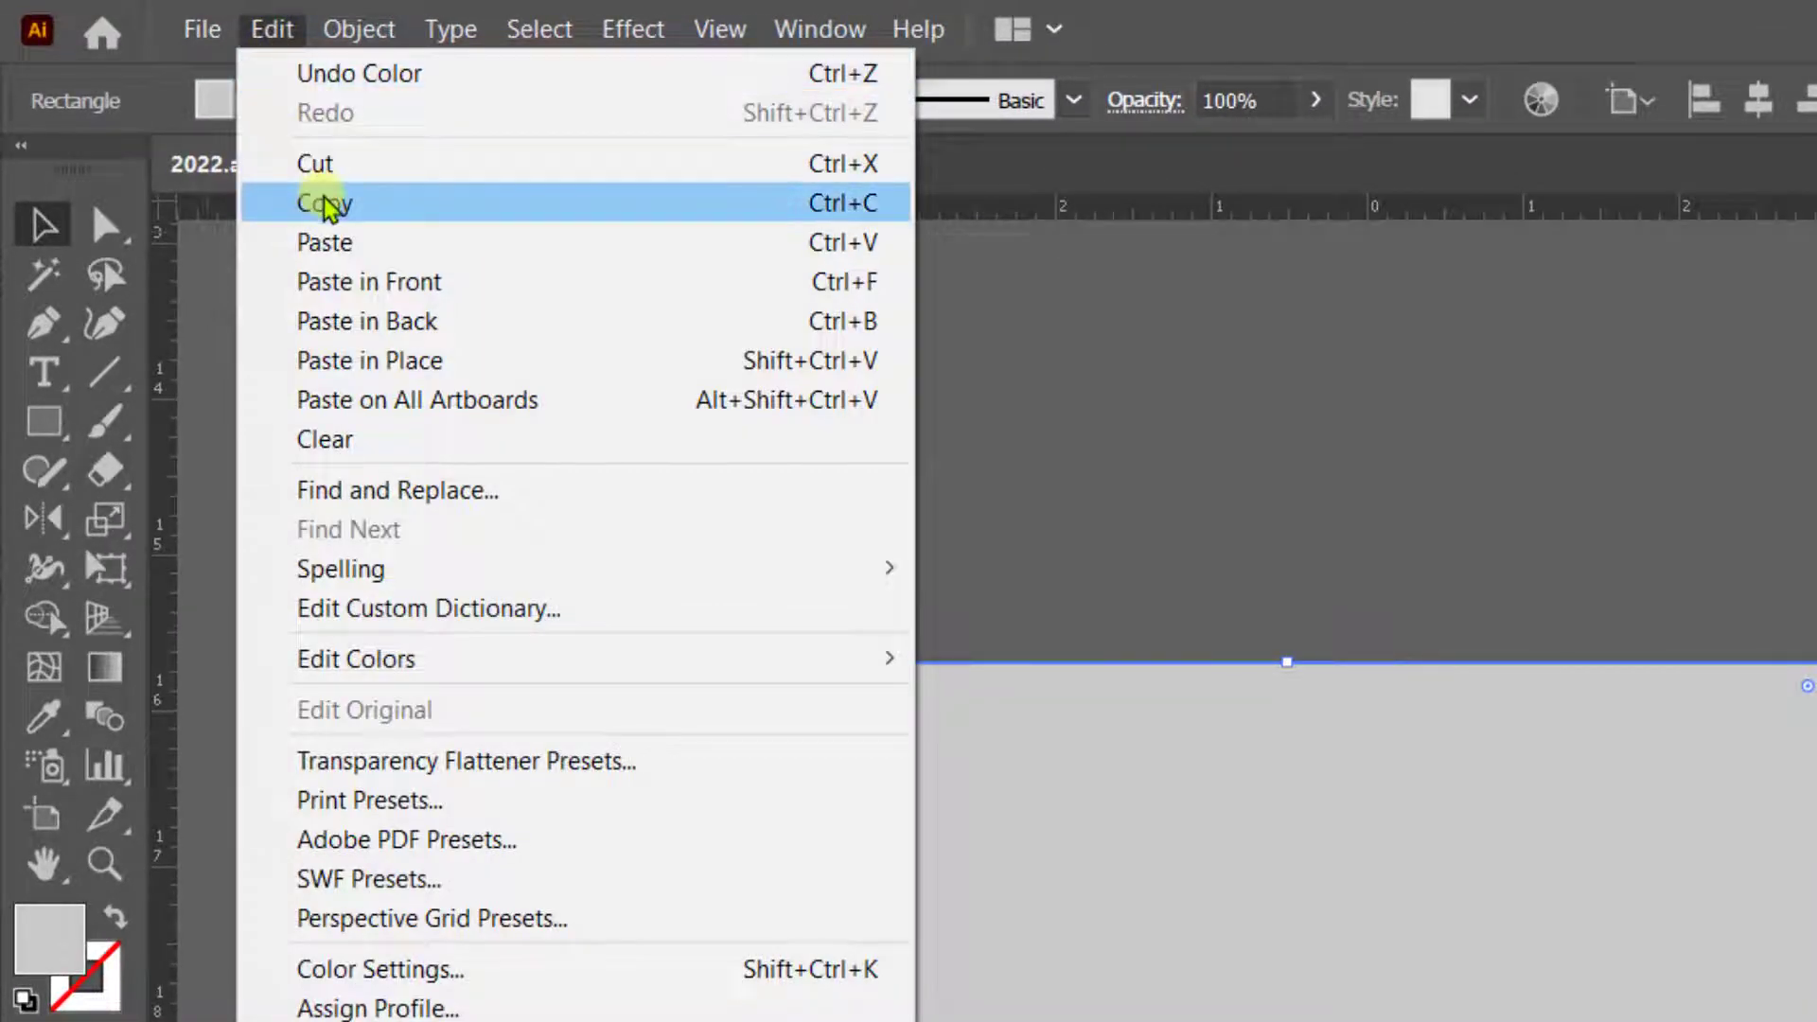
pyautogui.click(270, 203)
pyautogui.click(272, 34)
pyautogui.click(369, 282)
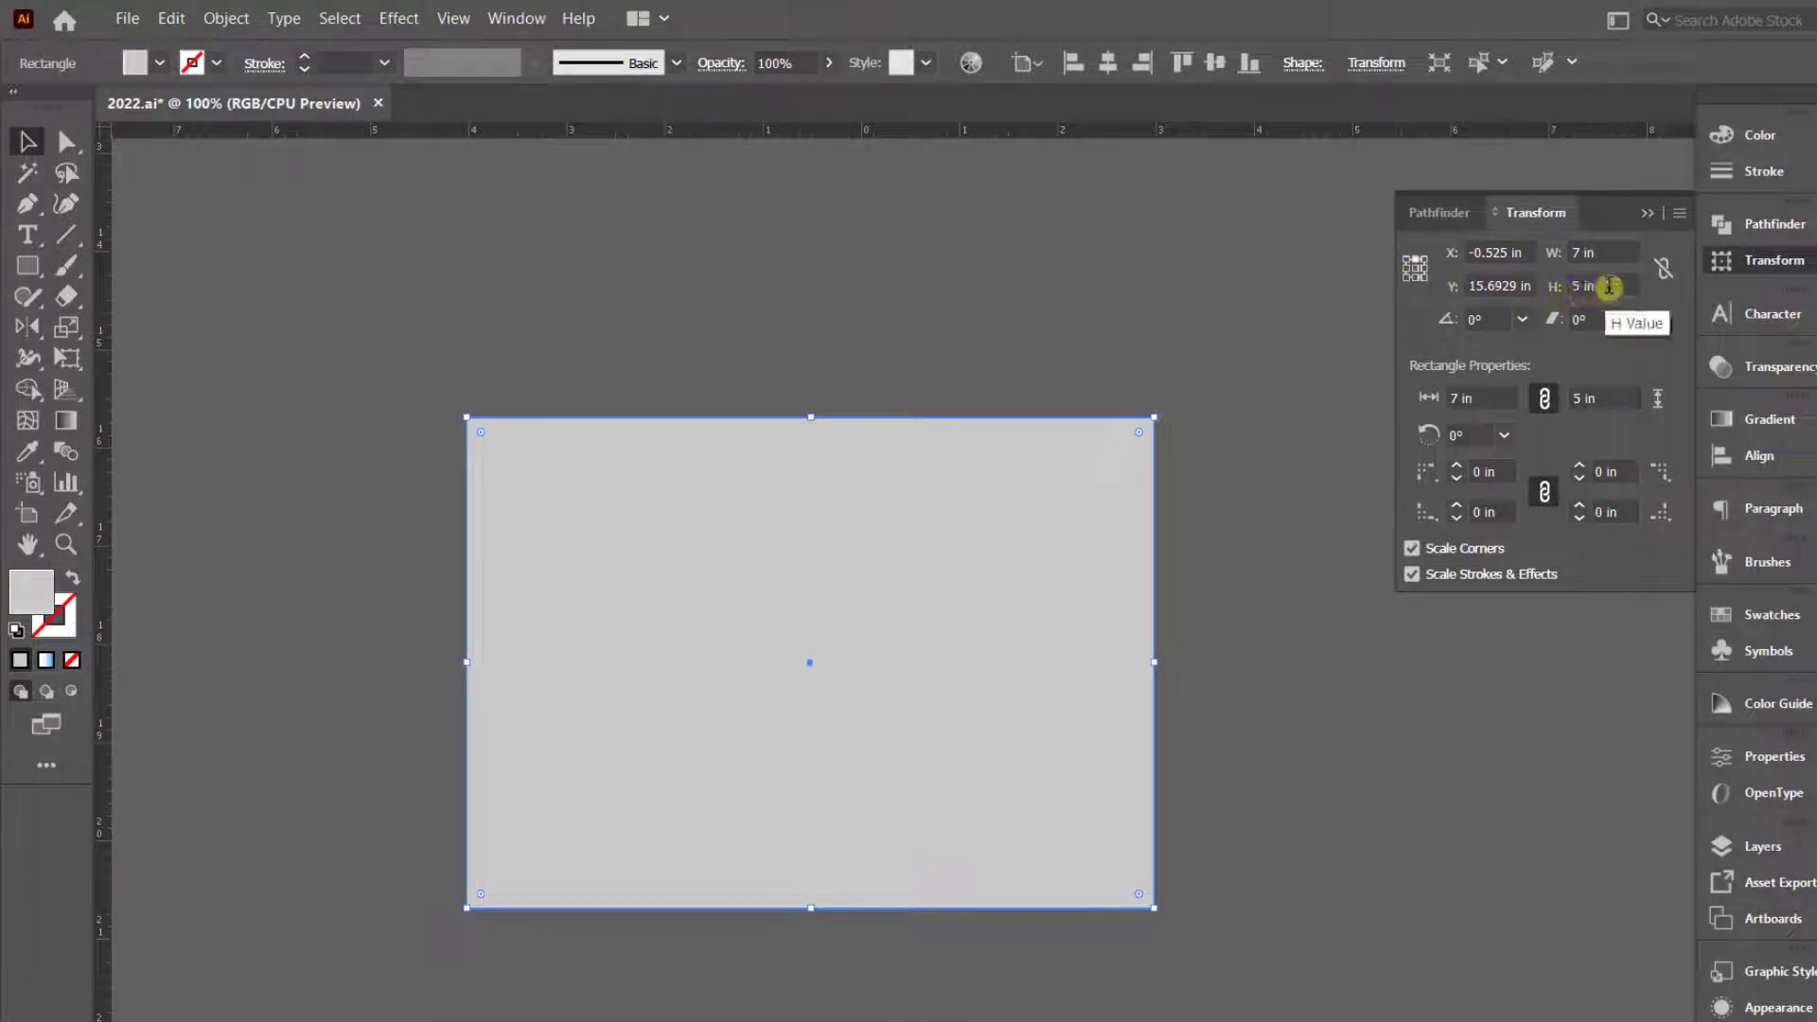
# - Add 3.65 in to the copy's height, making it 8.65 in tall and extending downward from its top edge
pyautogui.click(1605, 286)
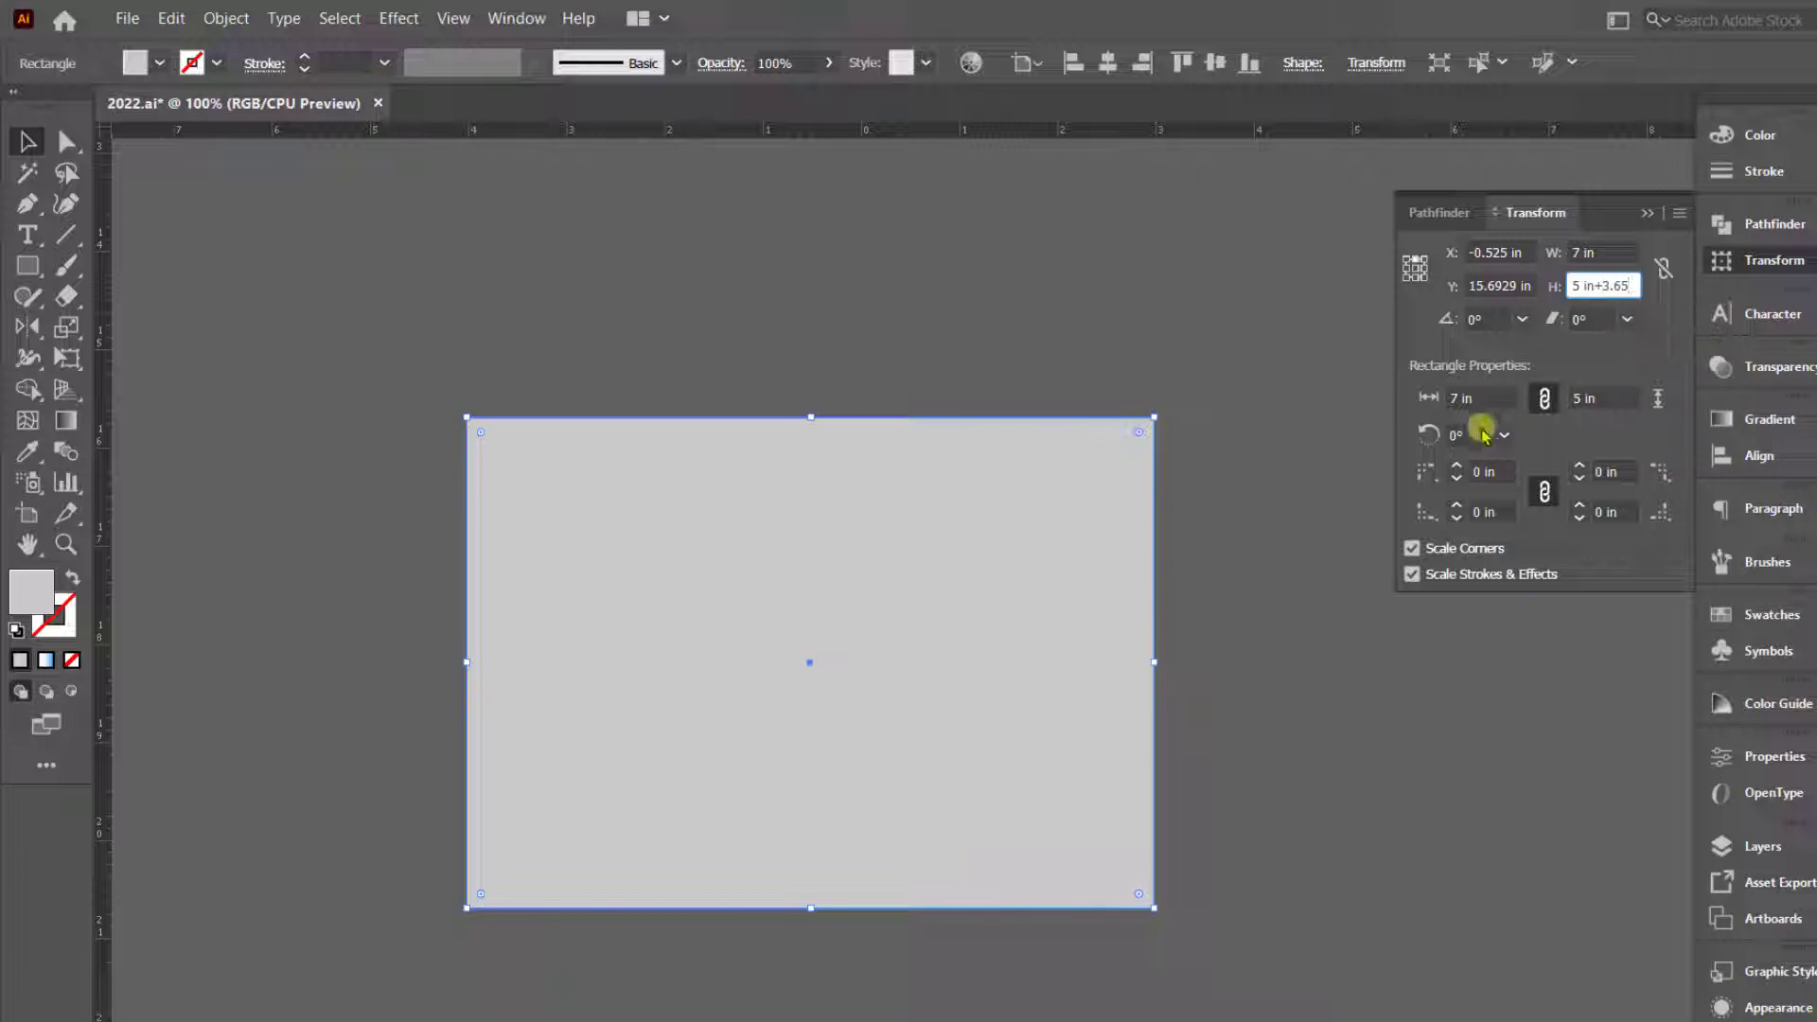
pyautogui.click(1246, 571)
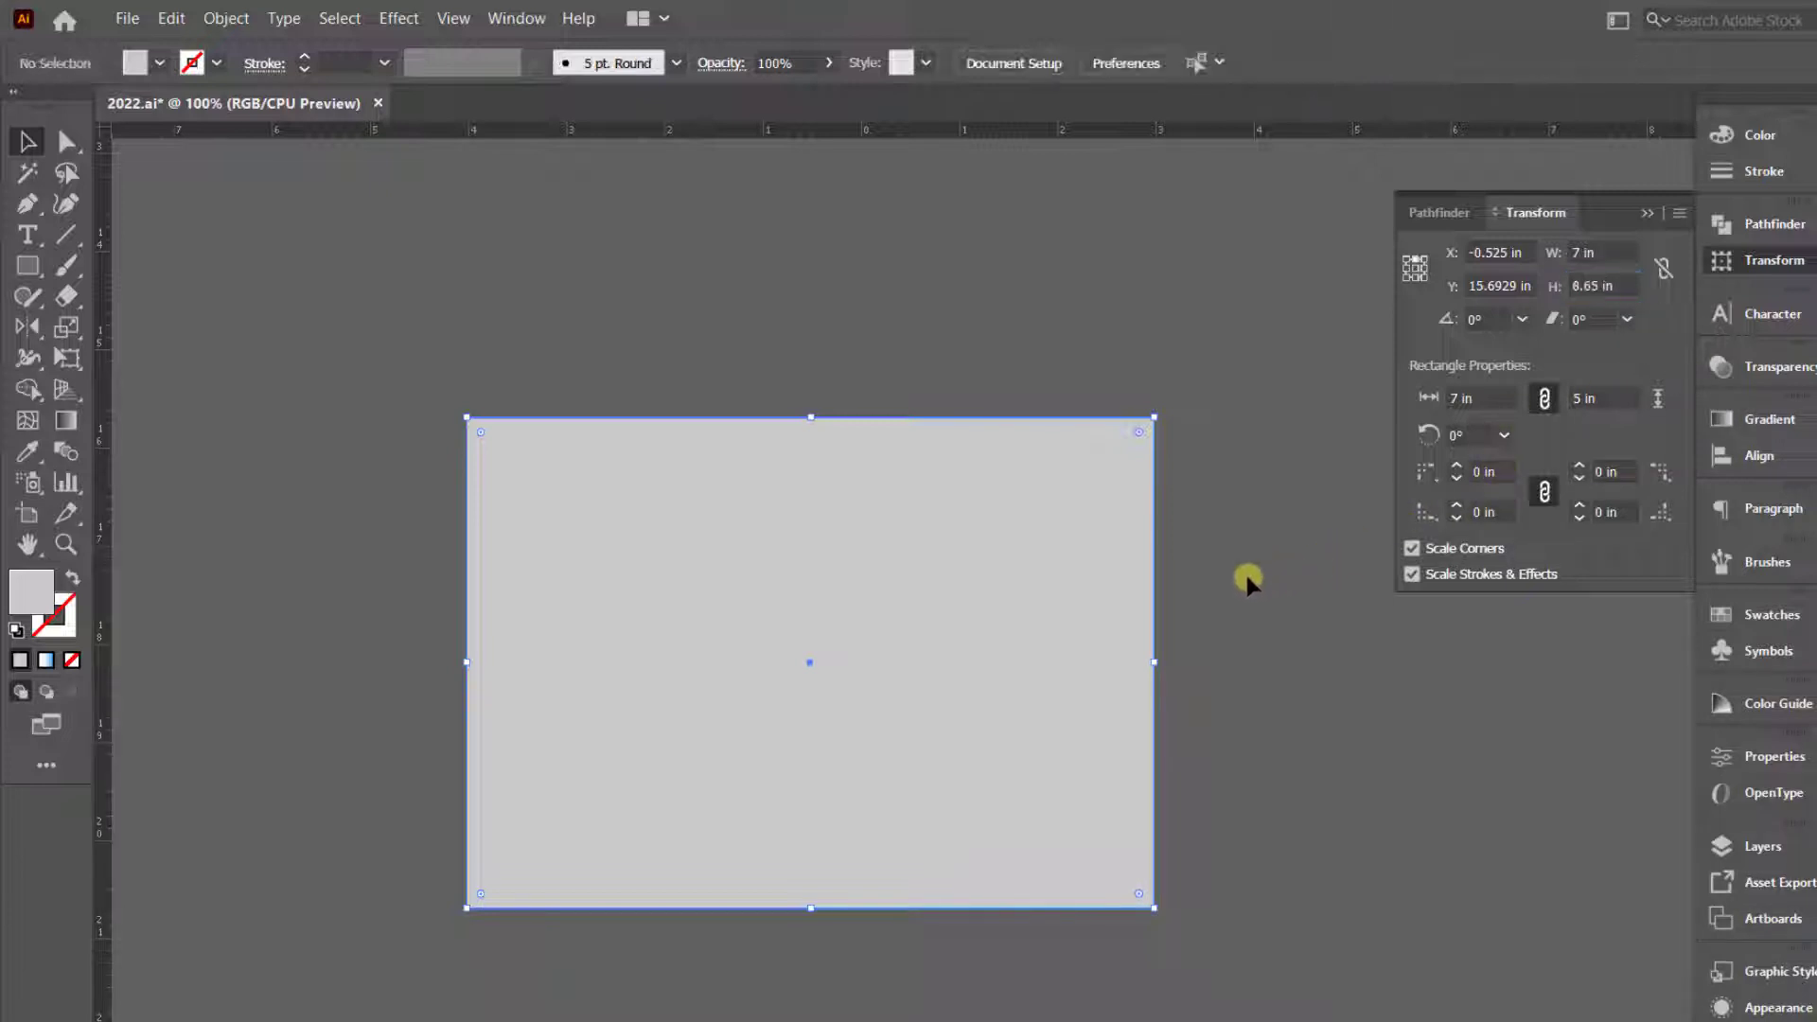
pyautogui.click(870, 620)
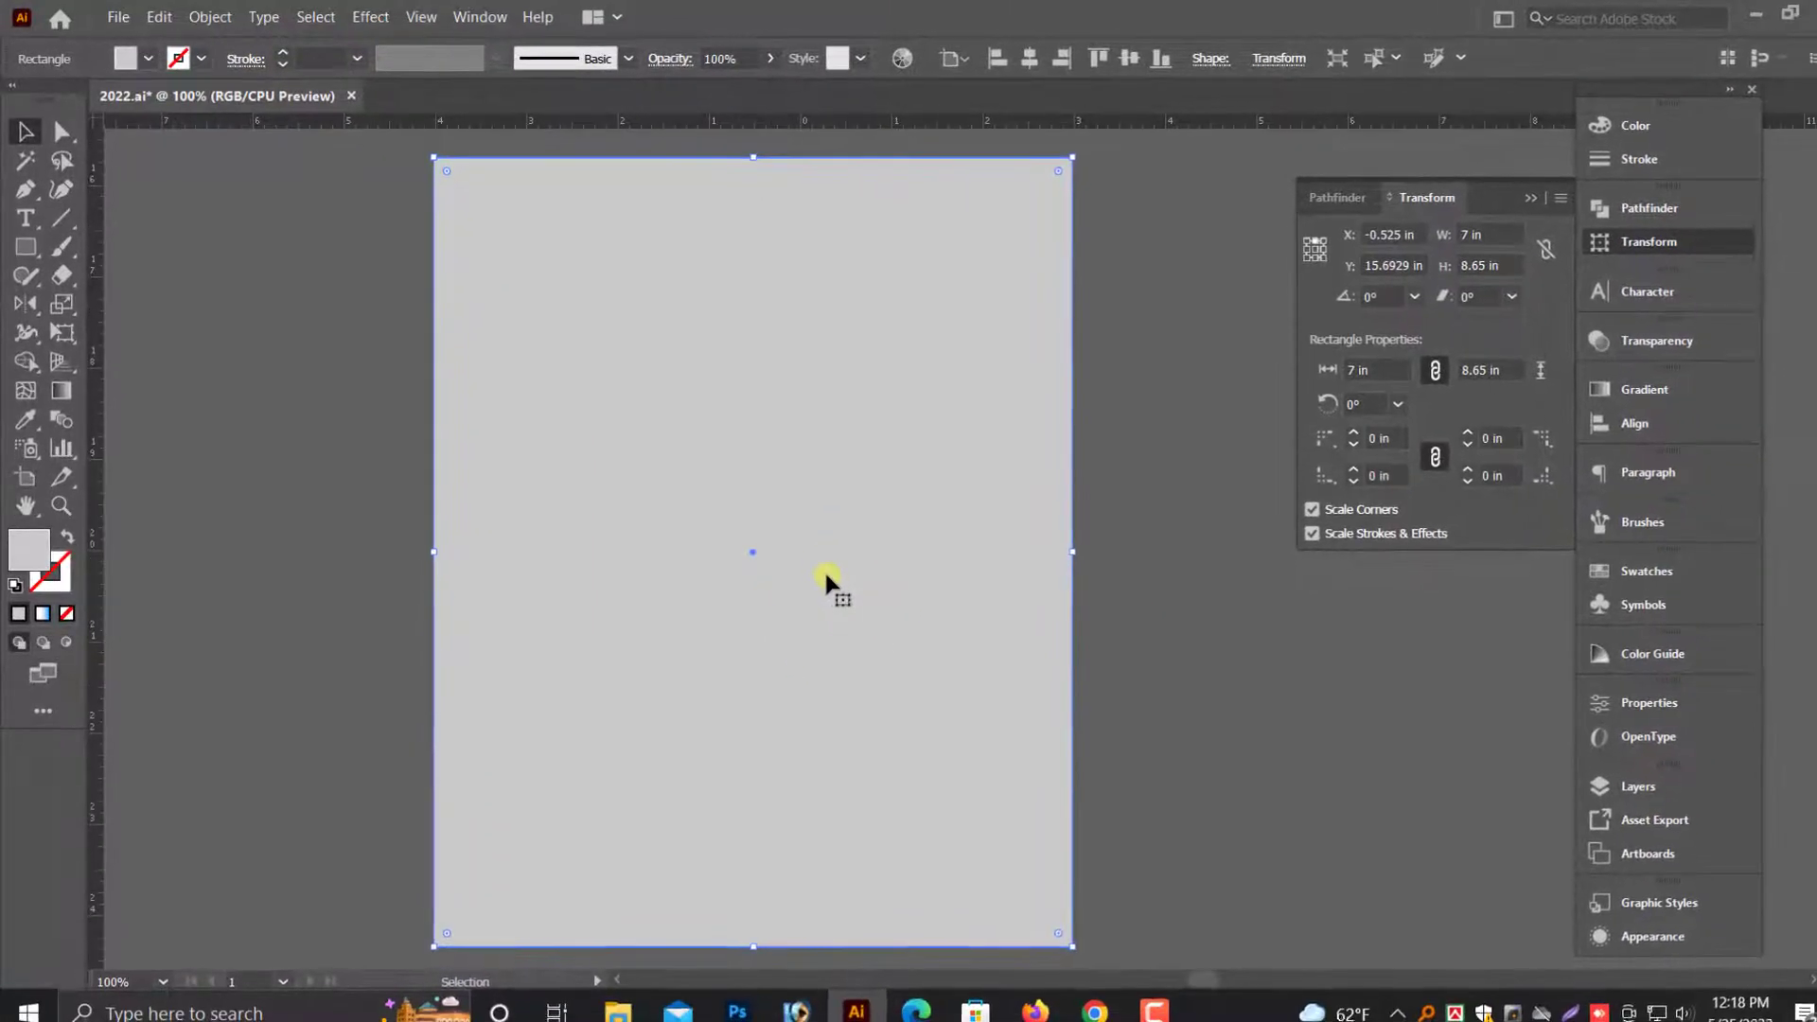
pyautogui.scroll(1, 837, 571)
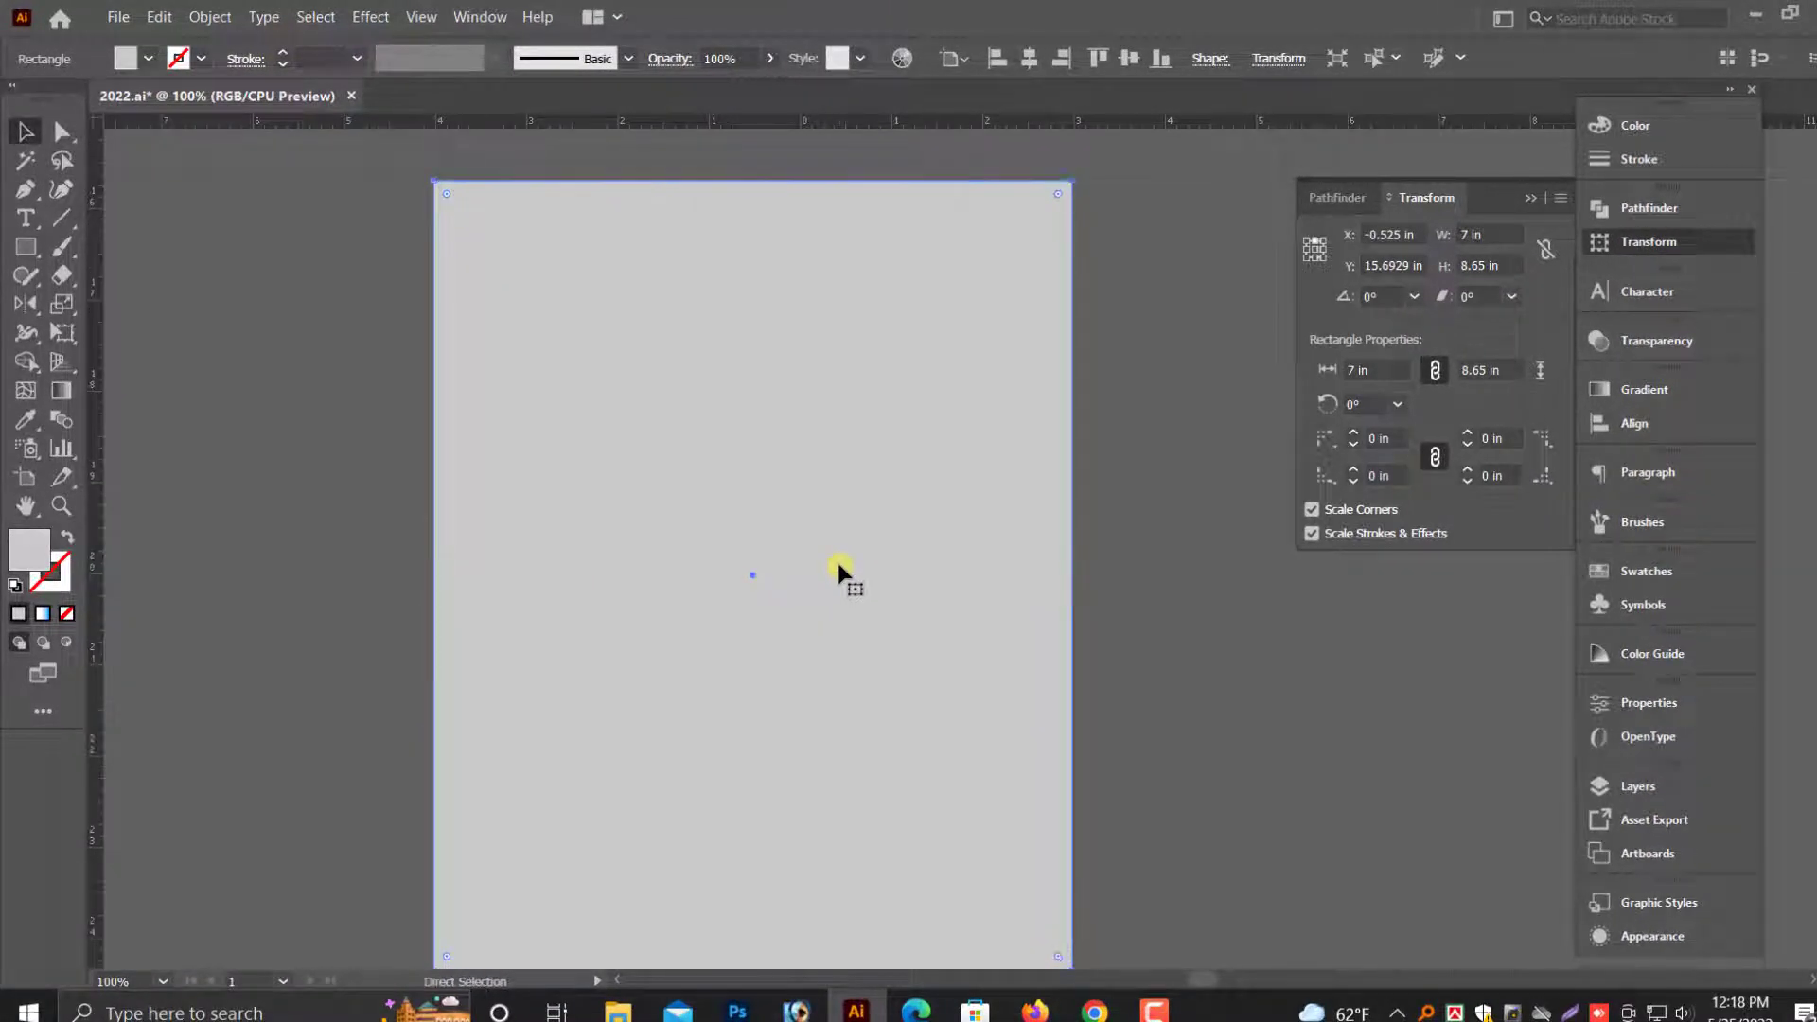
pyautogui.hotkey('ctrl', '-')
pyautogui.moveTo(1060, 629); pyautogui.dragTo(611, 613)
pyautogui.scroll(2, 537, 564)
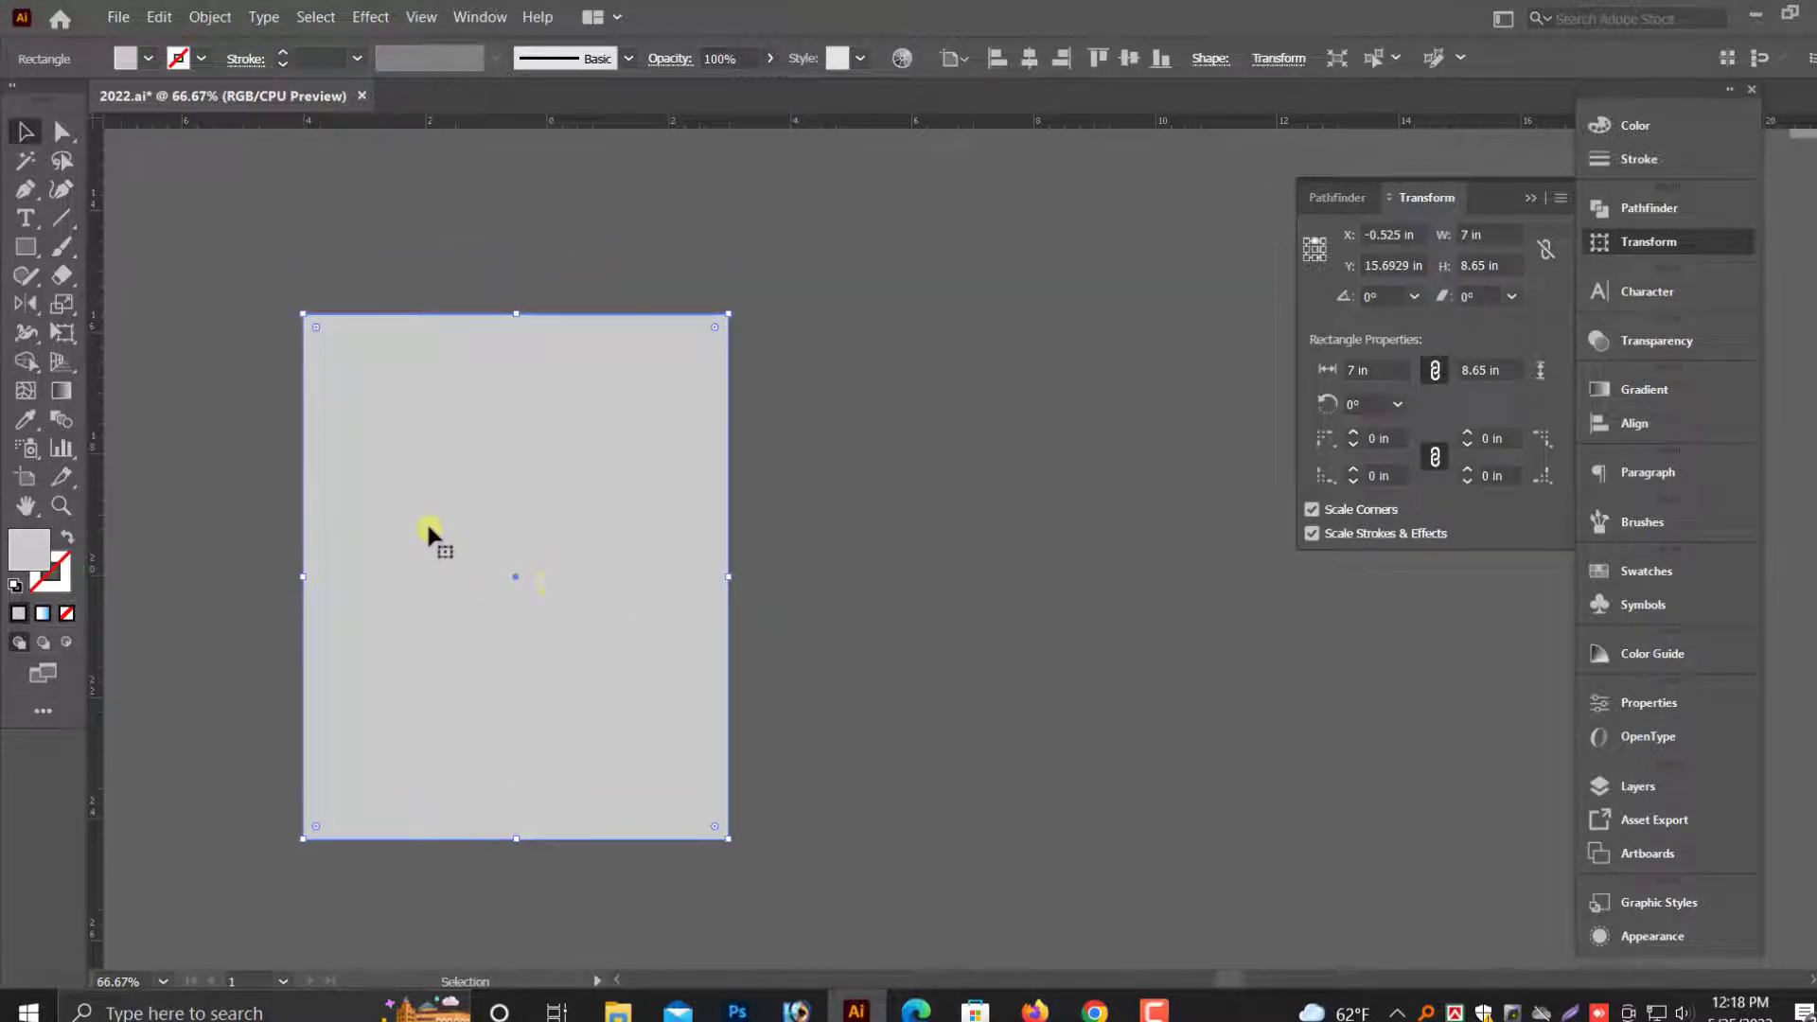
# - Fill the 8.65 in tall copy with 30% black and send it behind the original rectangle
pyautogui.rightClick(499, 480)
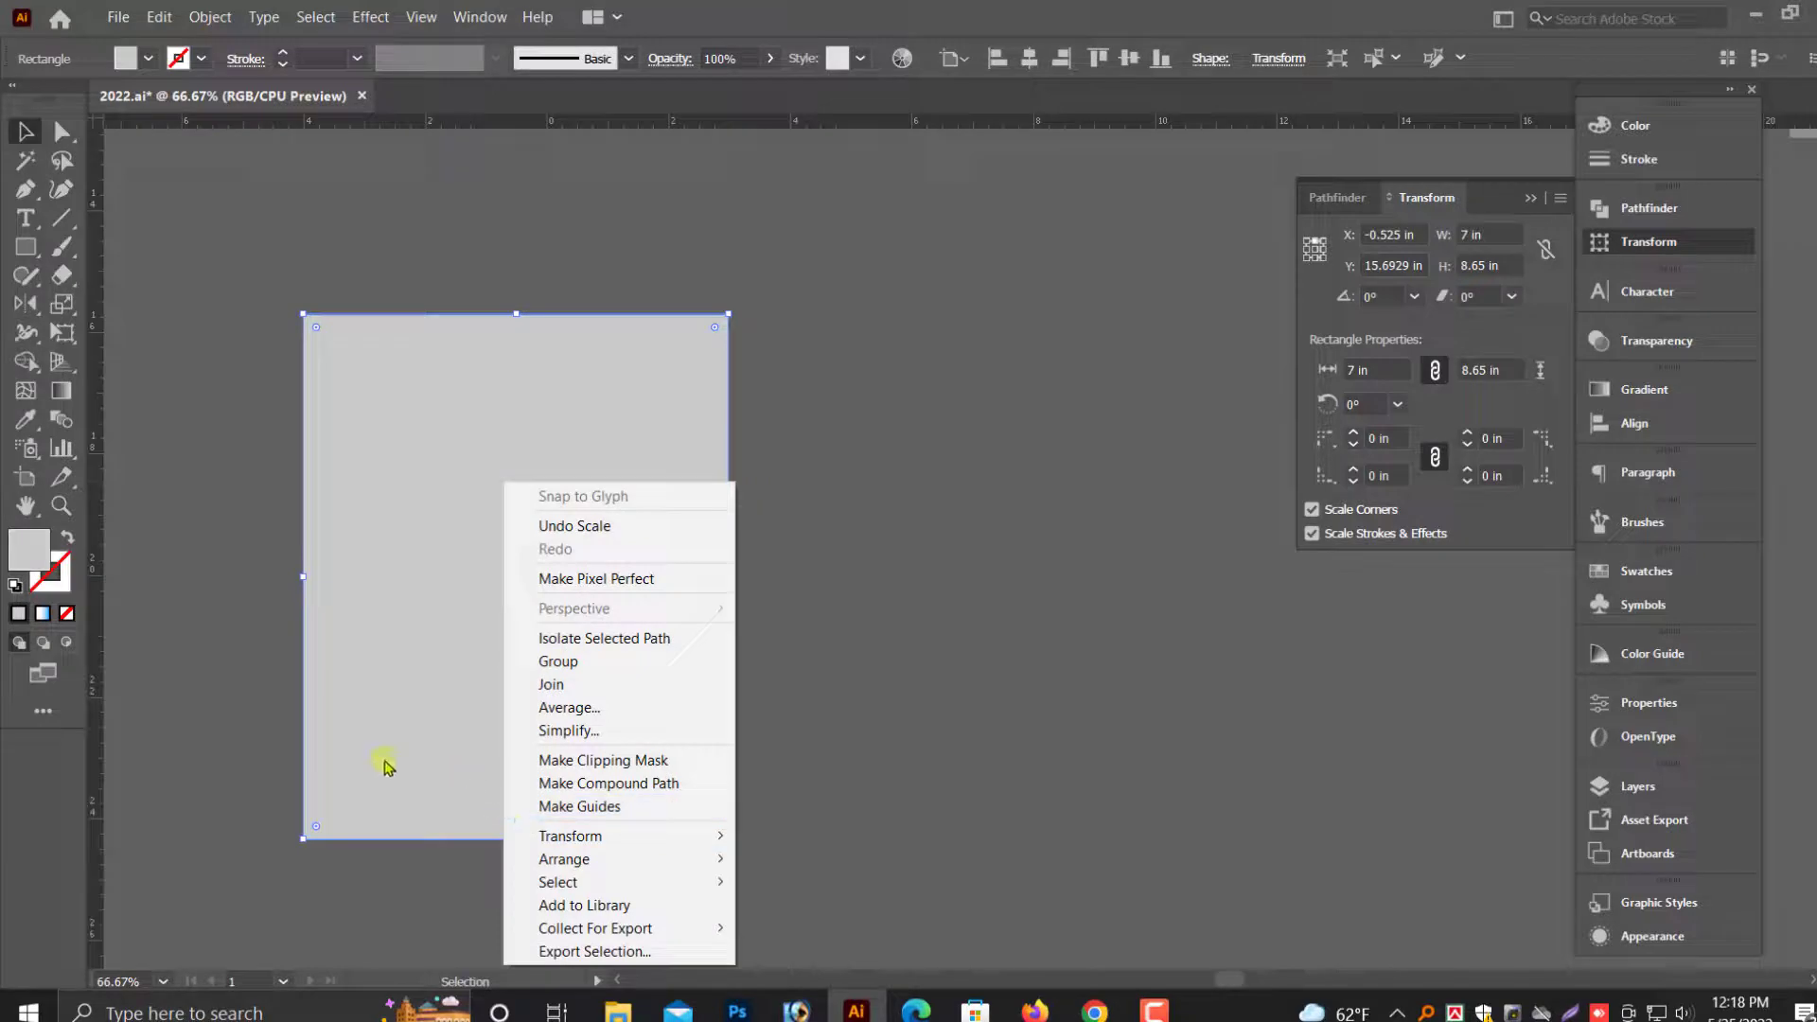
pyautogui.click(1019, 725)
pyautogui.click(490, 600)
pyautogui.click(1640, 131)
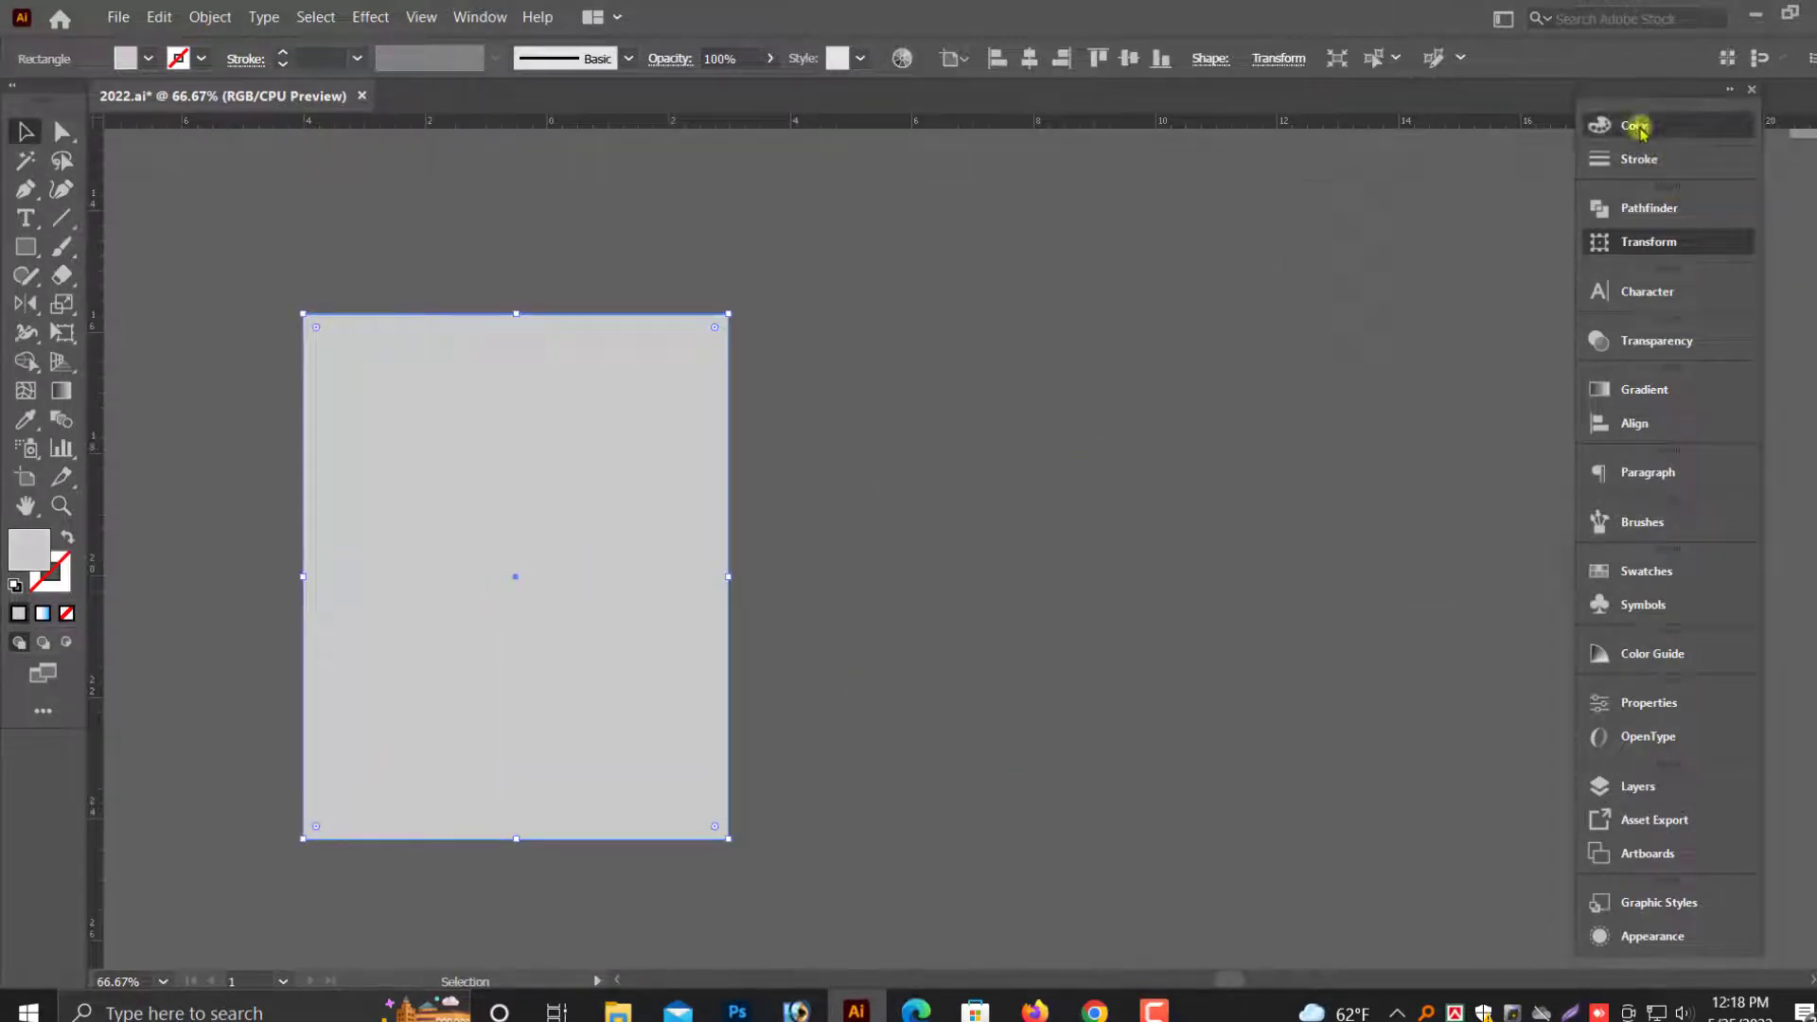
pyautogui.moveTo(1395, 159); pyautogui.dragTo(1410, 159)
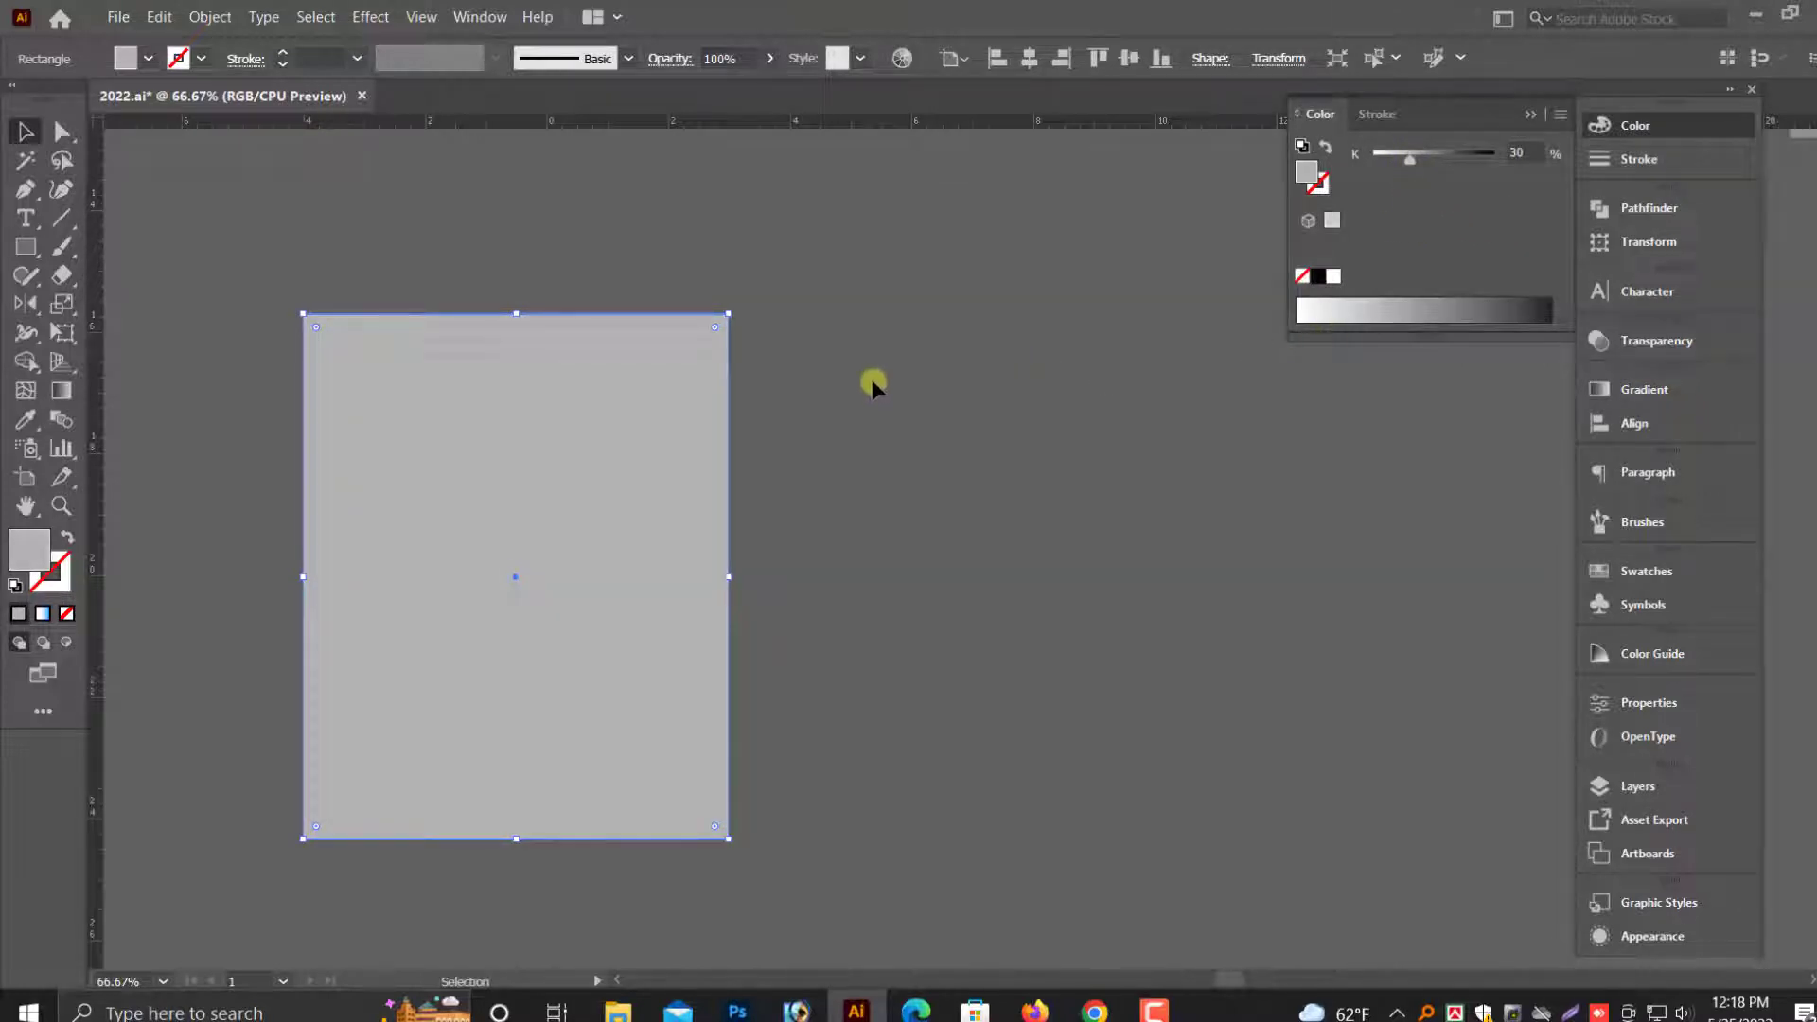
pyautogui.hotkey('ctrl', '[')
pyautogui.click(1117, 478)
# - Duplicate the original 7 × 5 in rectangle in front of itself, using the bottom-centre transform reference point
pyautogui.press('space')
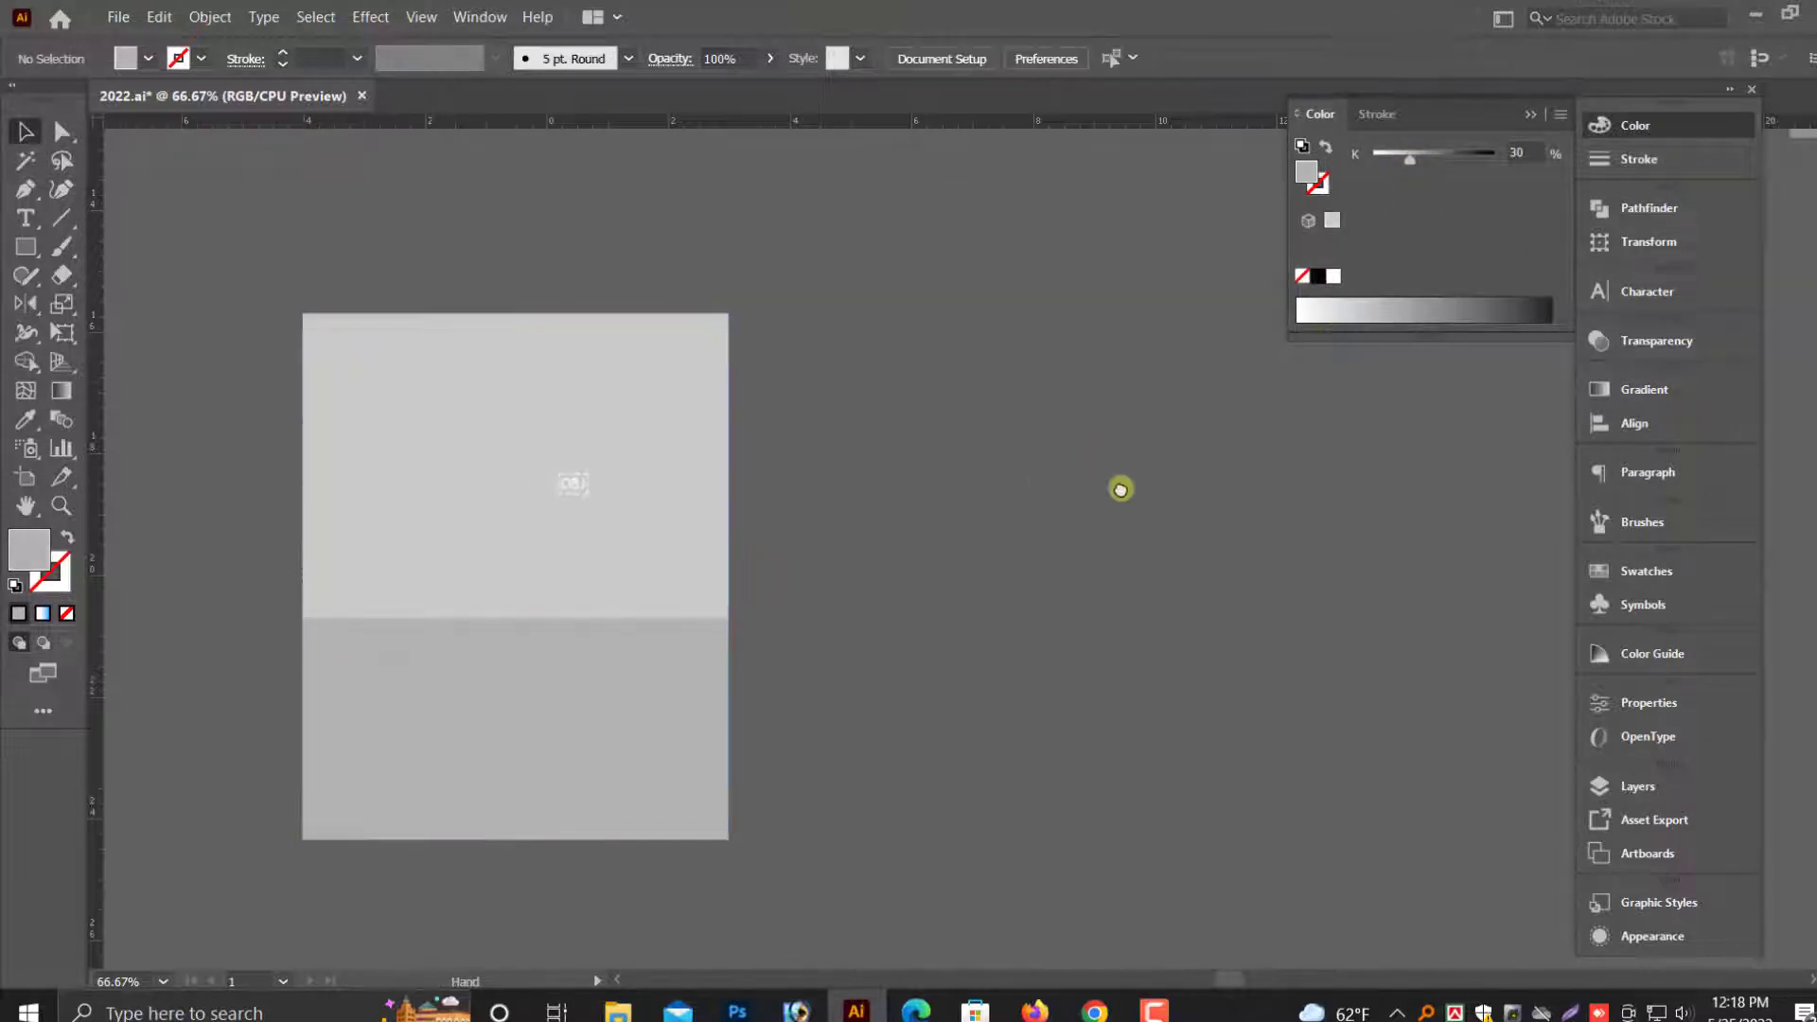
pyautogui.moveTo(1021, 473); pyautogui.dragTo(1120, 489)
pyautogui.hotkey('alt', 'space')
pyautogui.click(685, 481)
pyautogui.scroll(1, 740, 506)
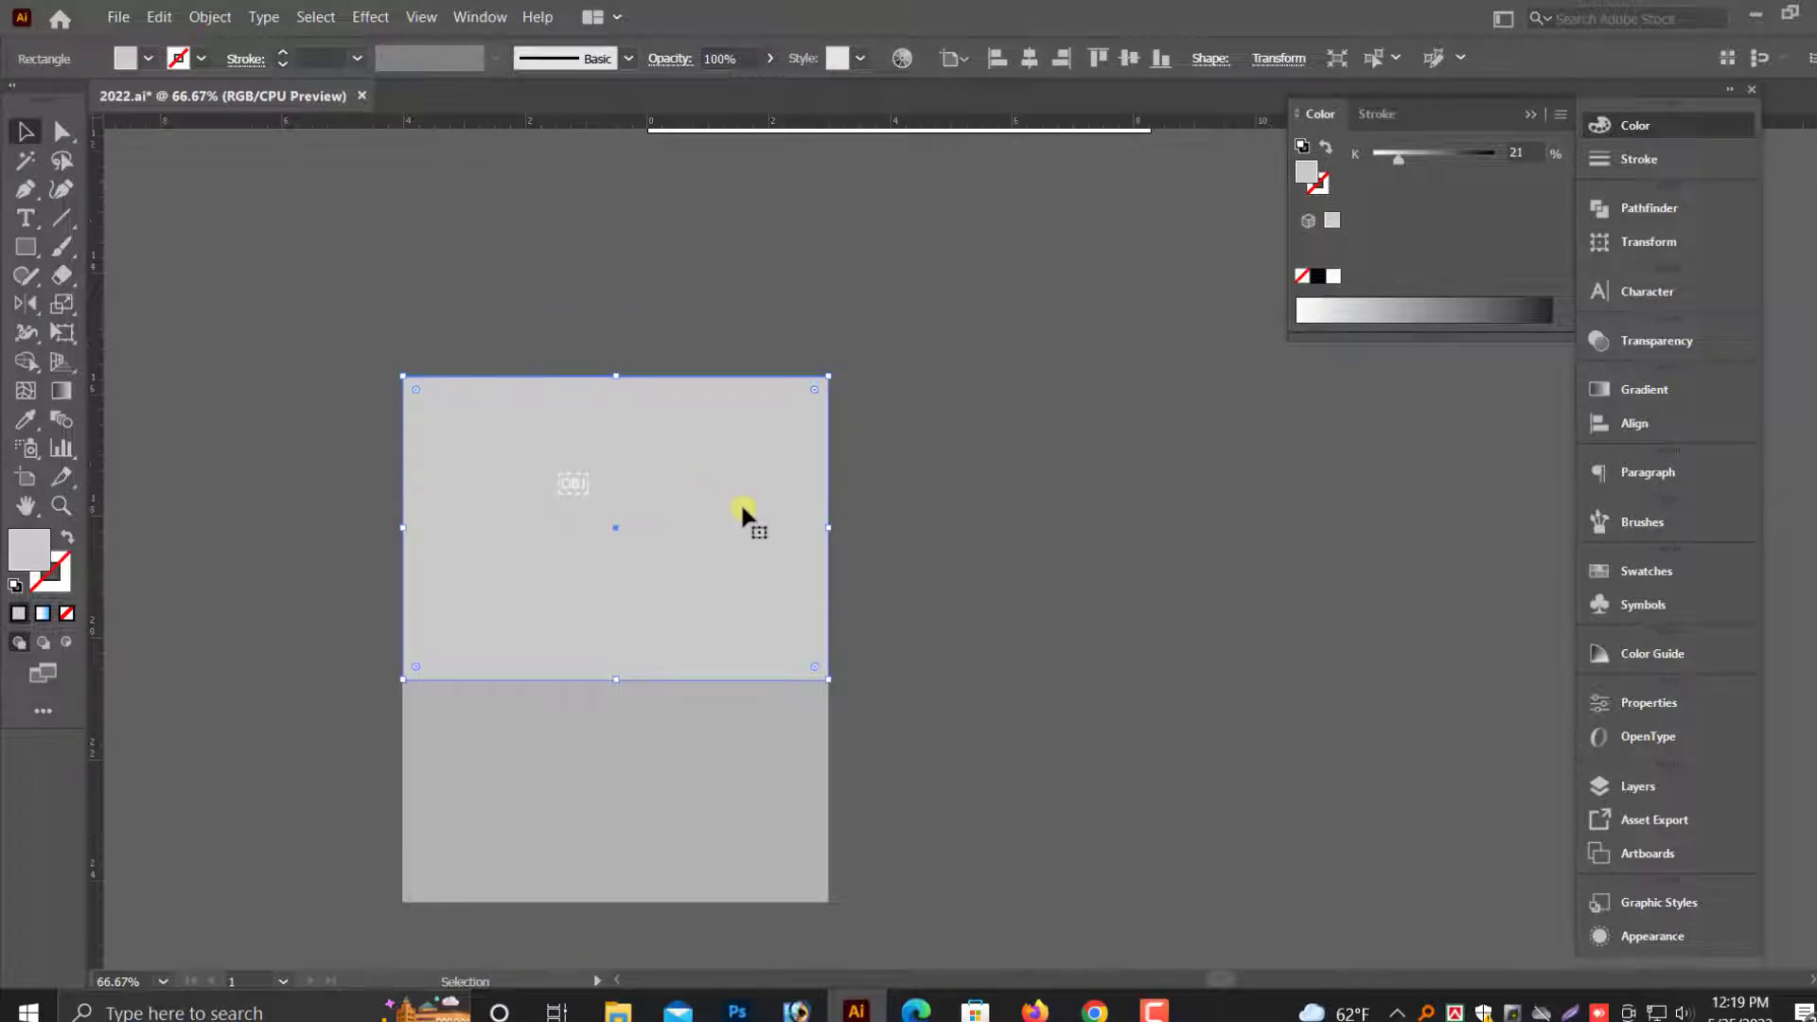
pyautogui.scroll(1, 740, 501)
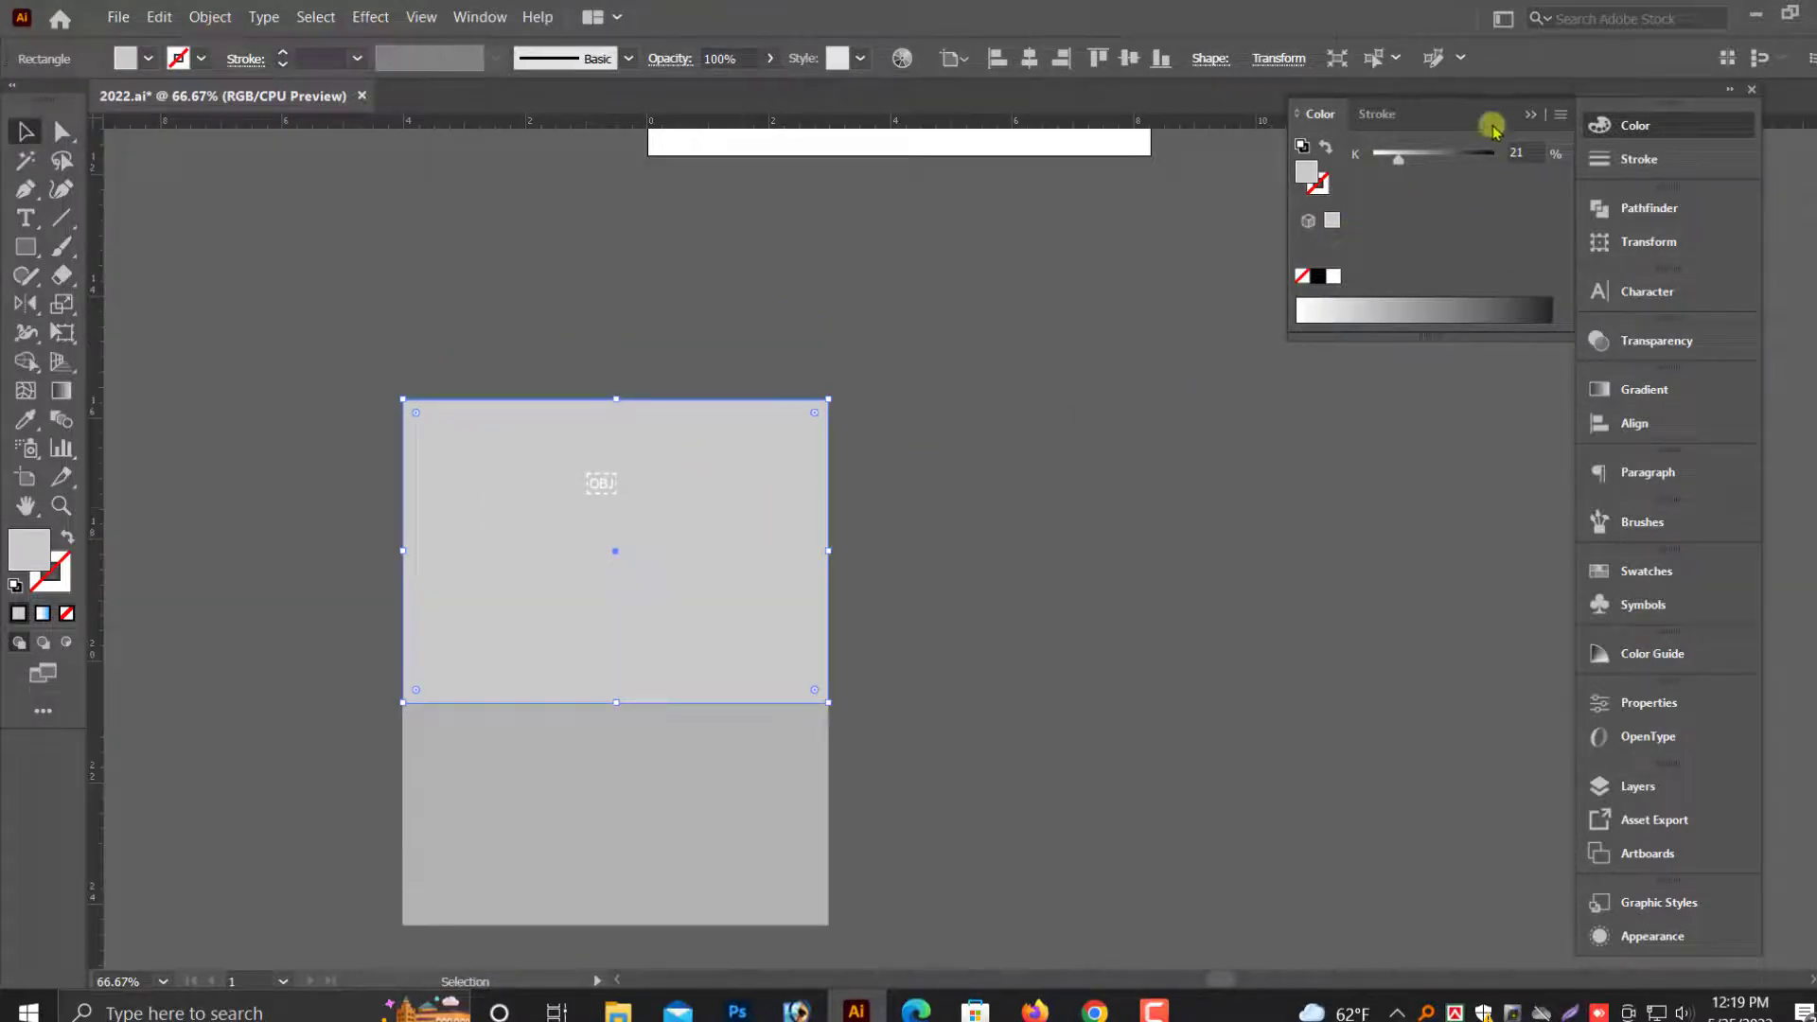
pyautogui.click(1531, 115)
pyautogui.scroll(-1, 993, 423)
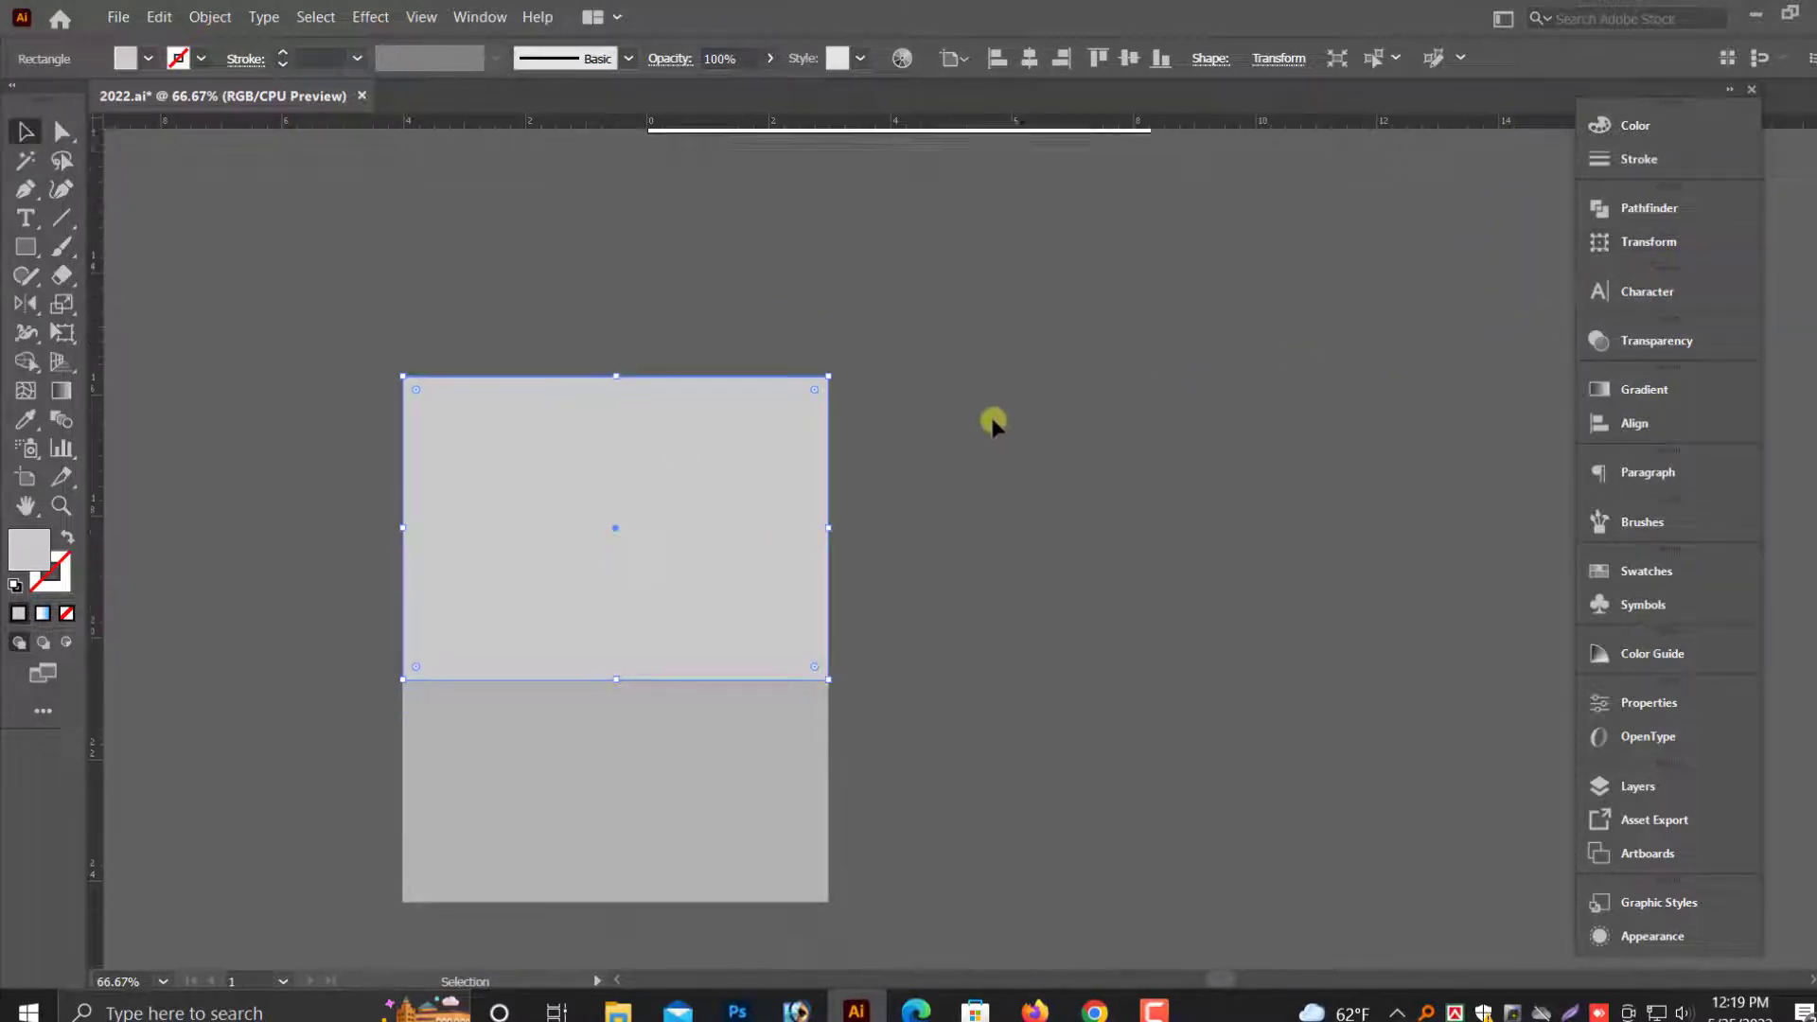
pyautogui.scroll(-1, 994, 423)
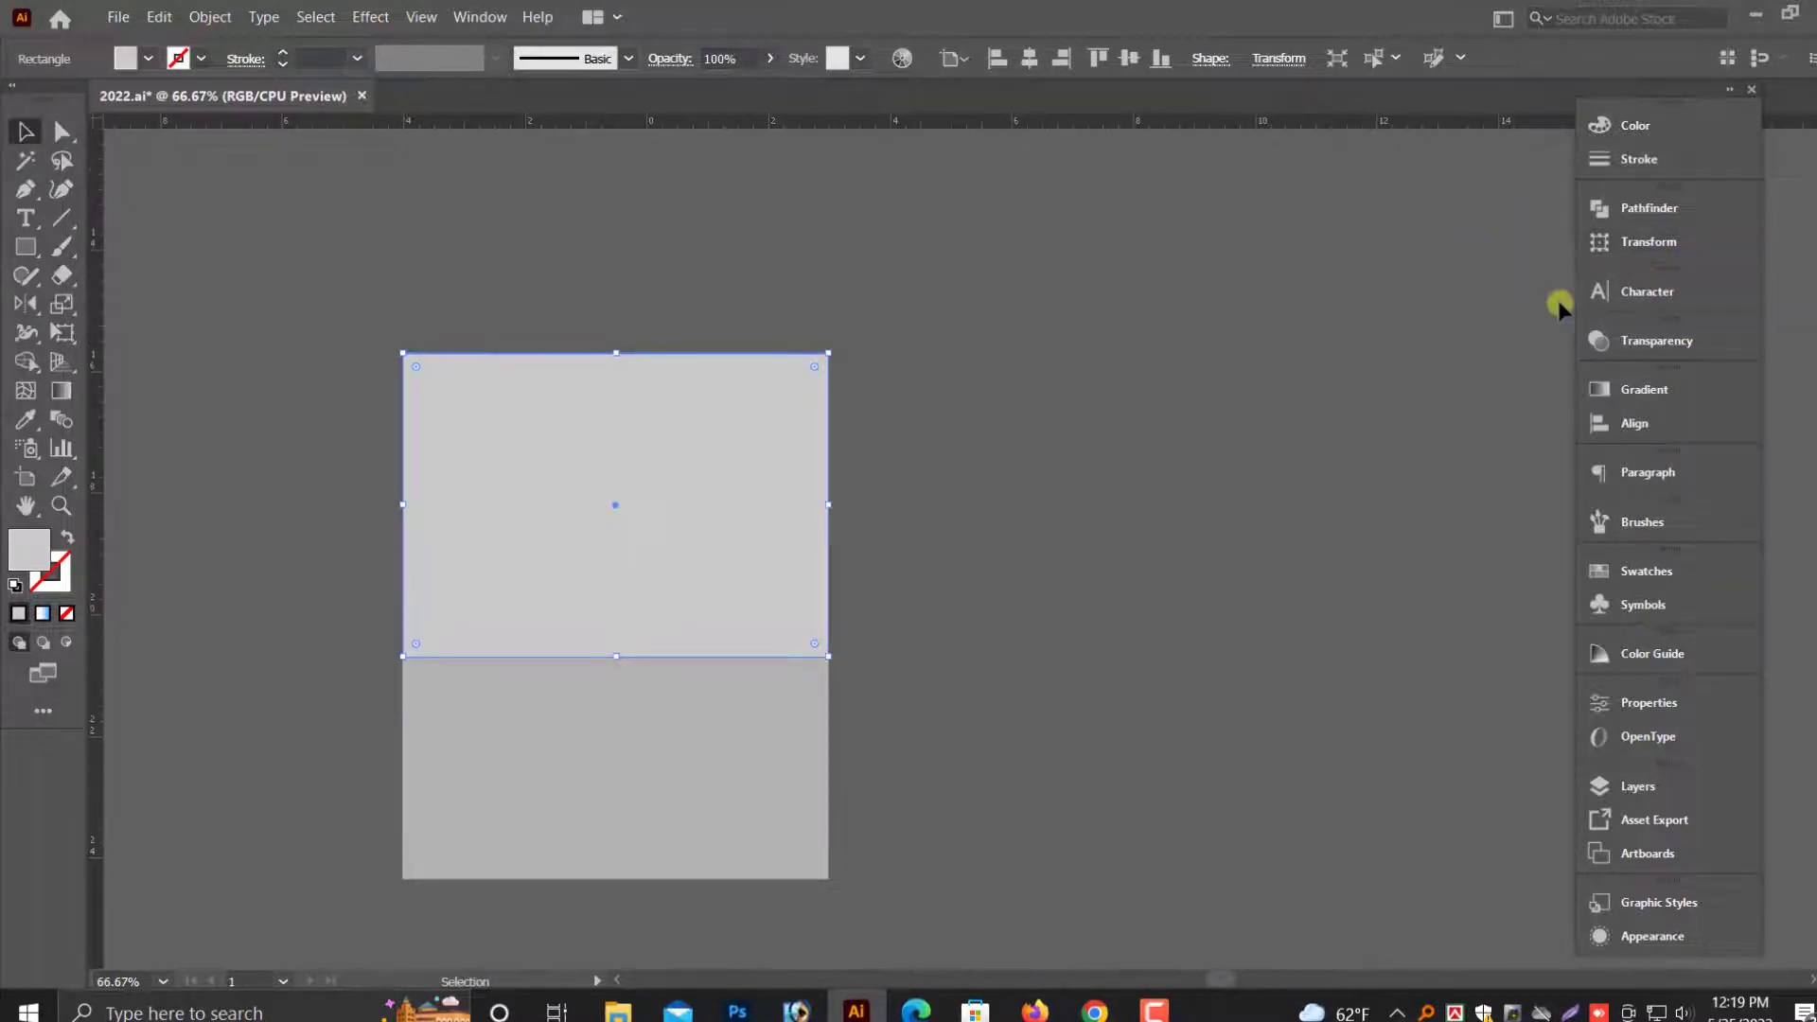
pyautogui.click(1659, 244)
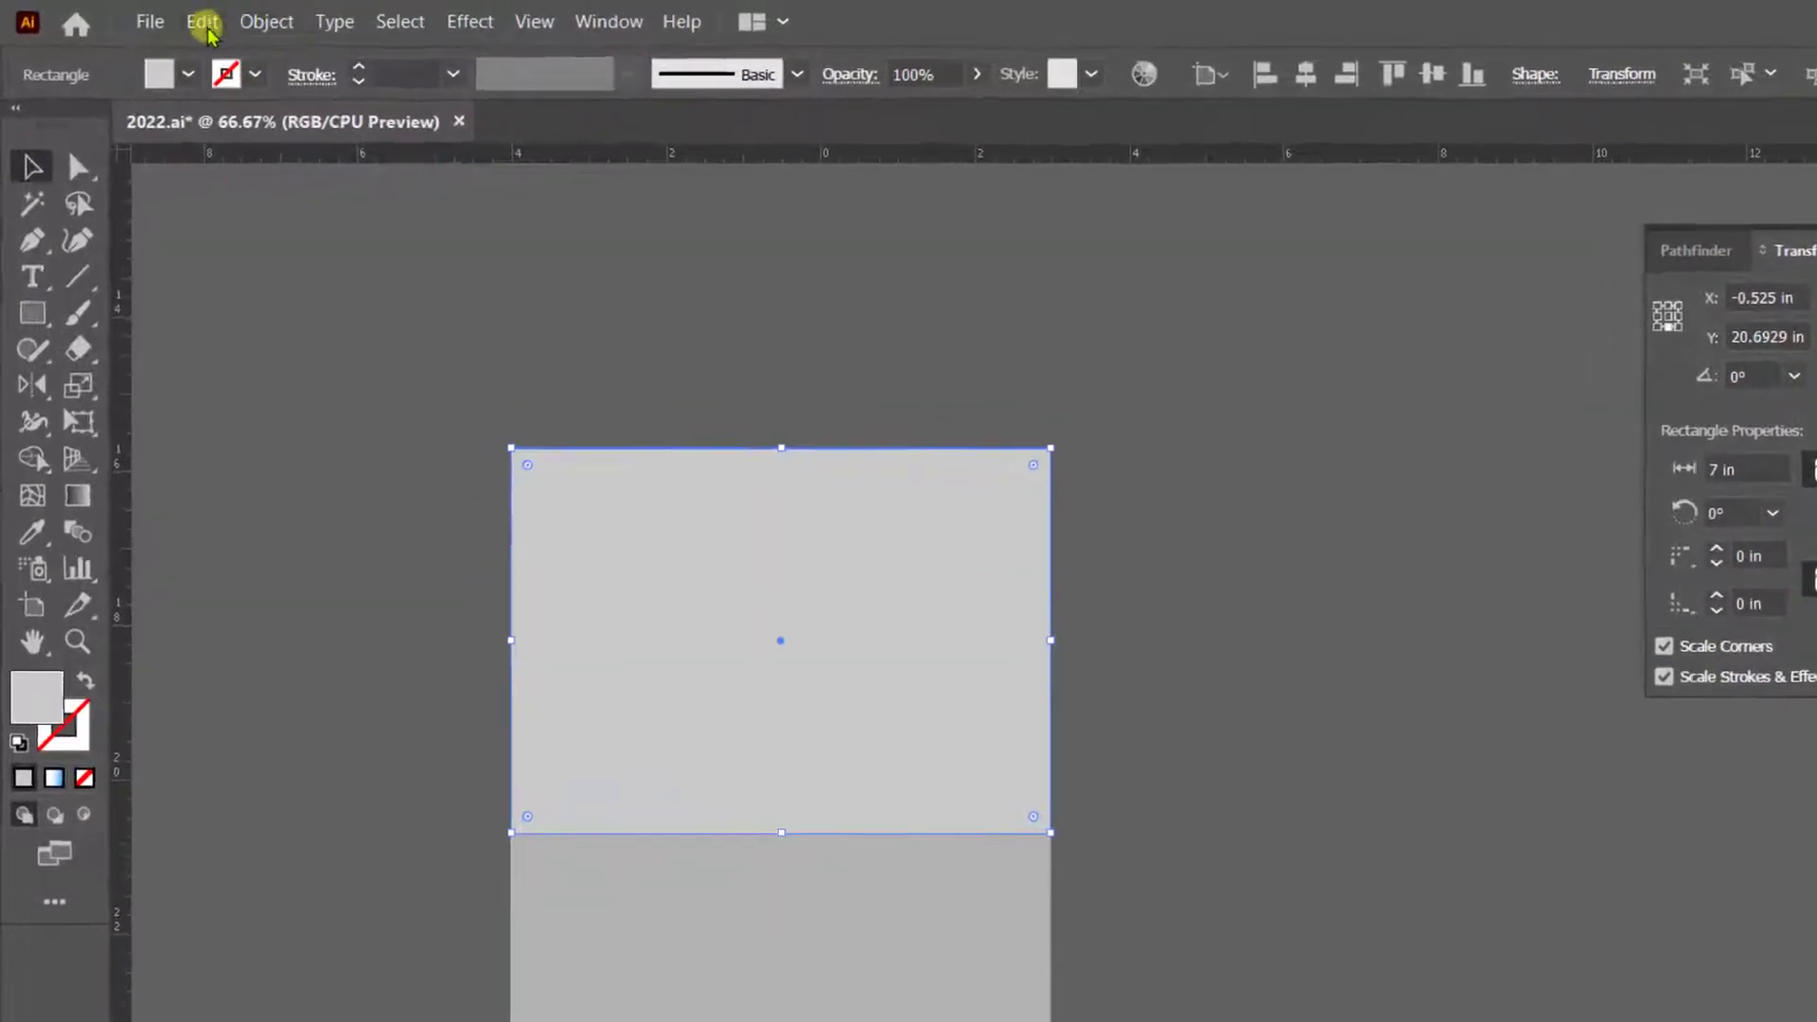
pyautogui.click(225, 25)
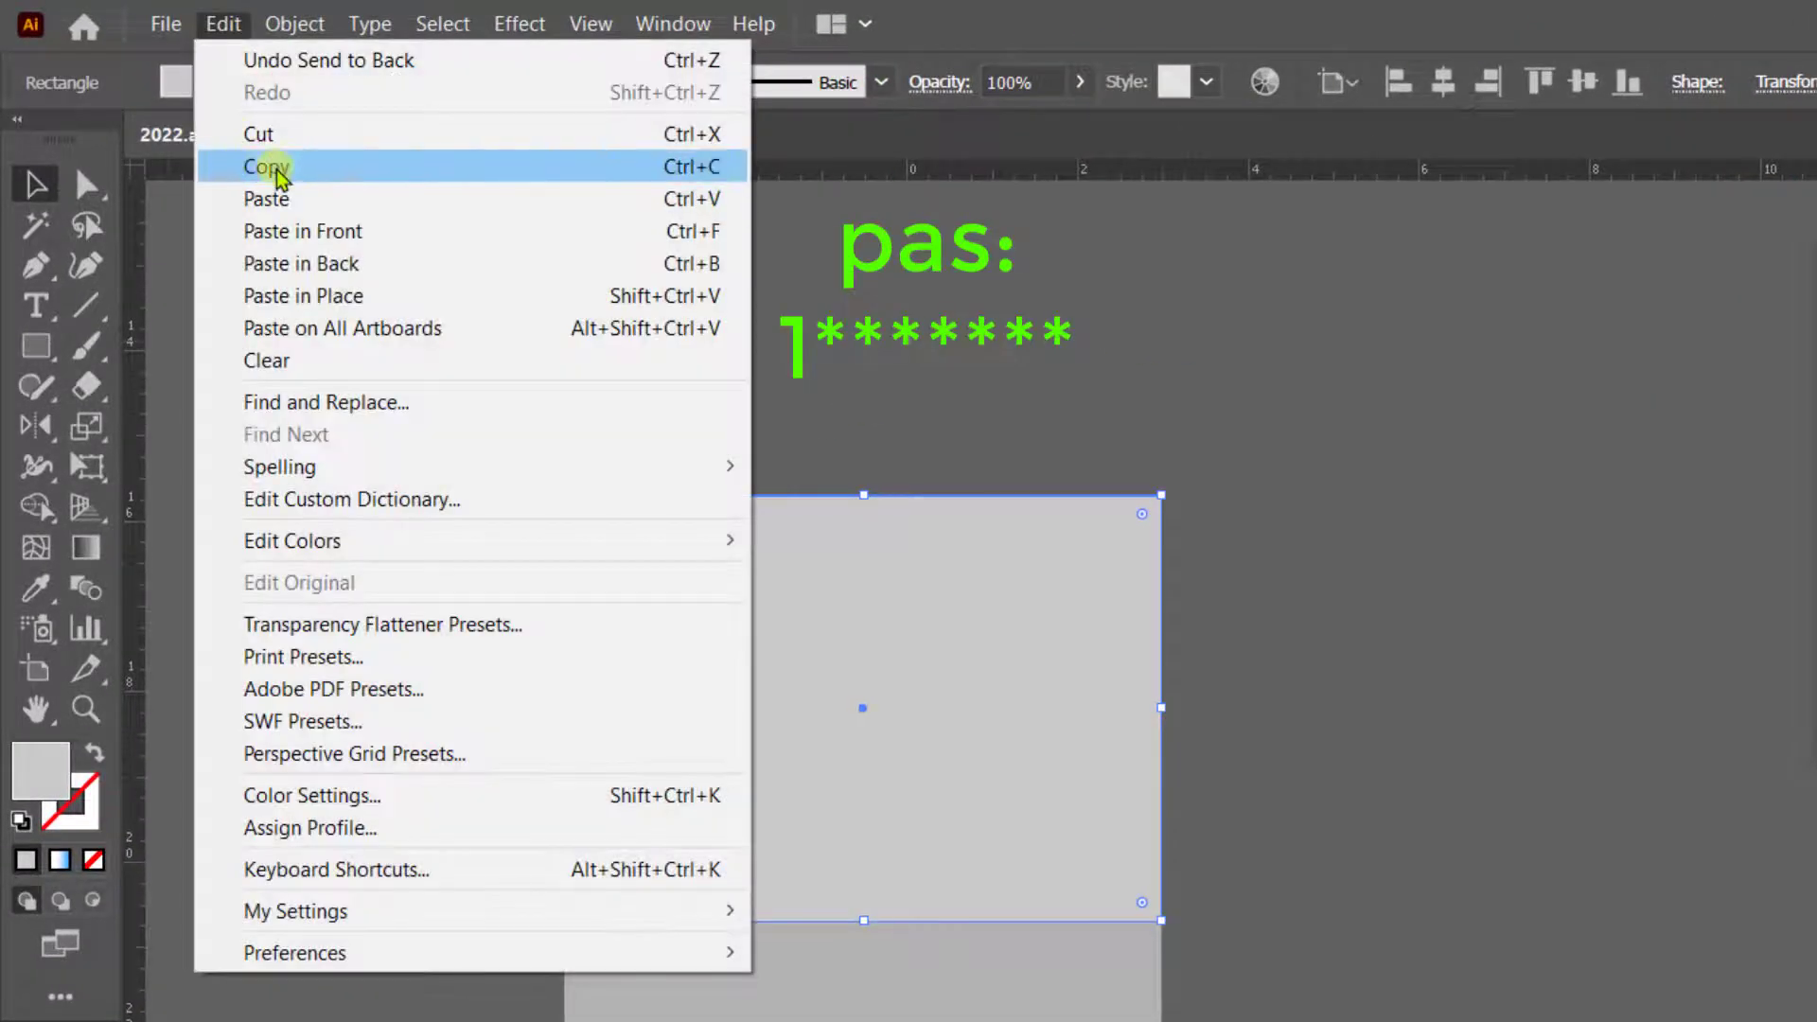
pyautogui.click(267, 166)
pyautogui.click(213, 25)
pyautogui.click(287, 235)
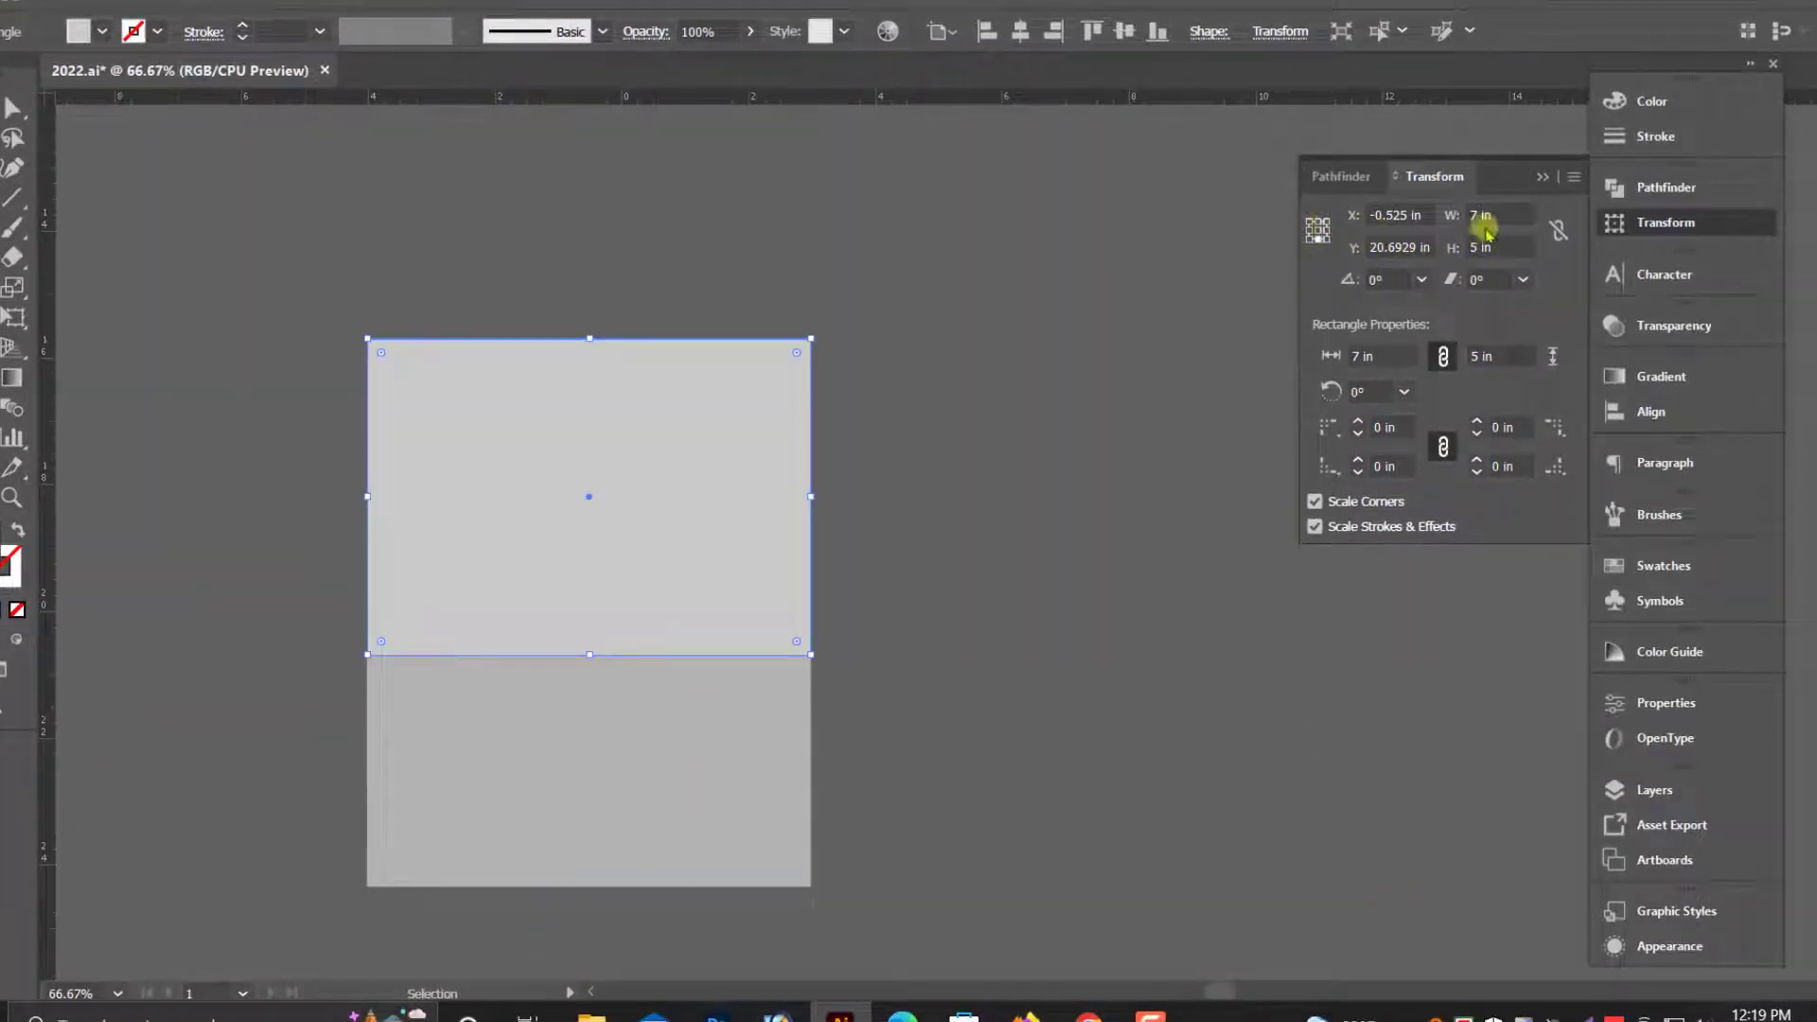
# - Add 1.75 in to the new copy's height, making it 6.75 in tall and extending upward from its bottom edge
pyautogui.click(1500, 245)
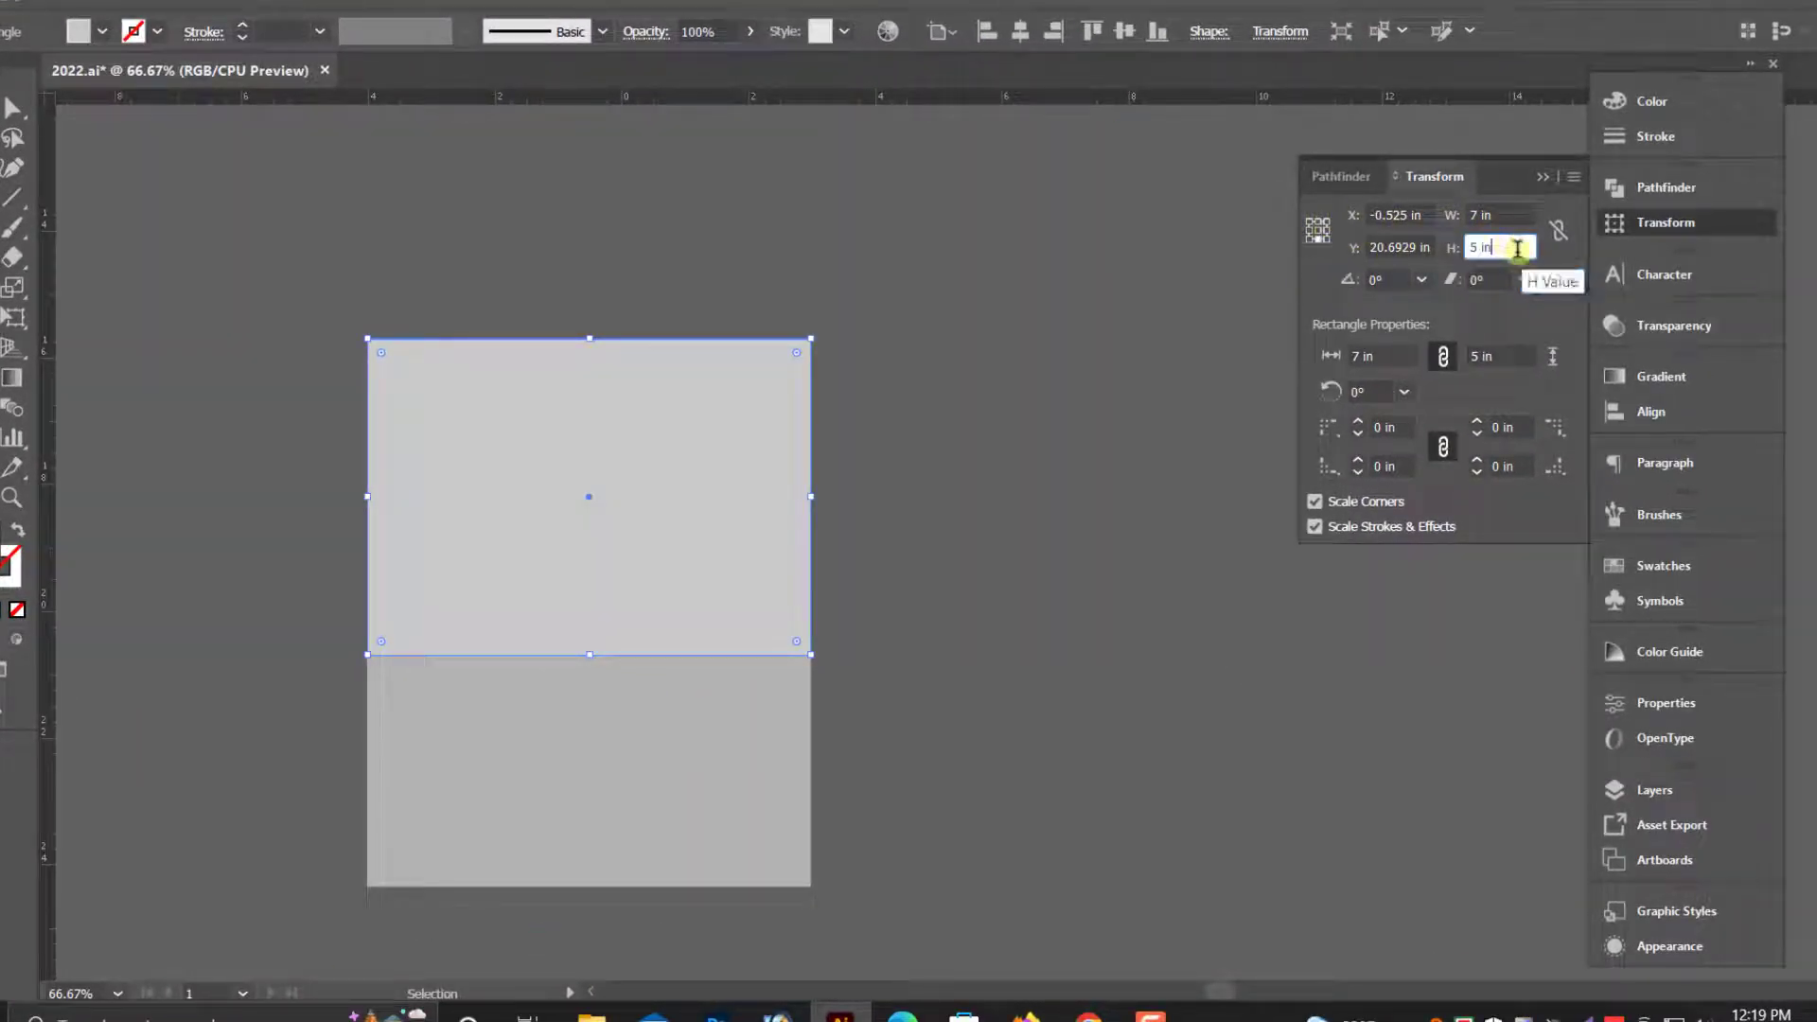
pyautogui.write('+1.75')
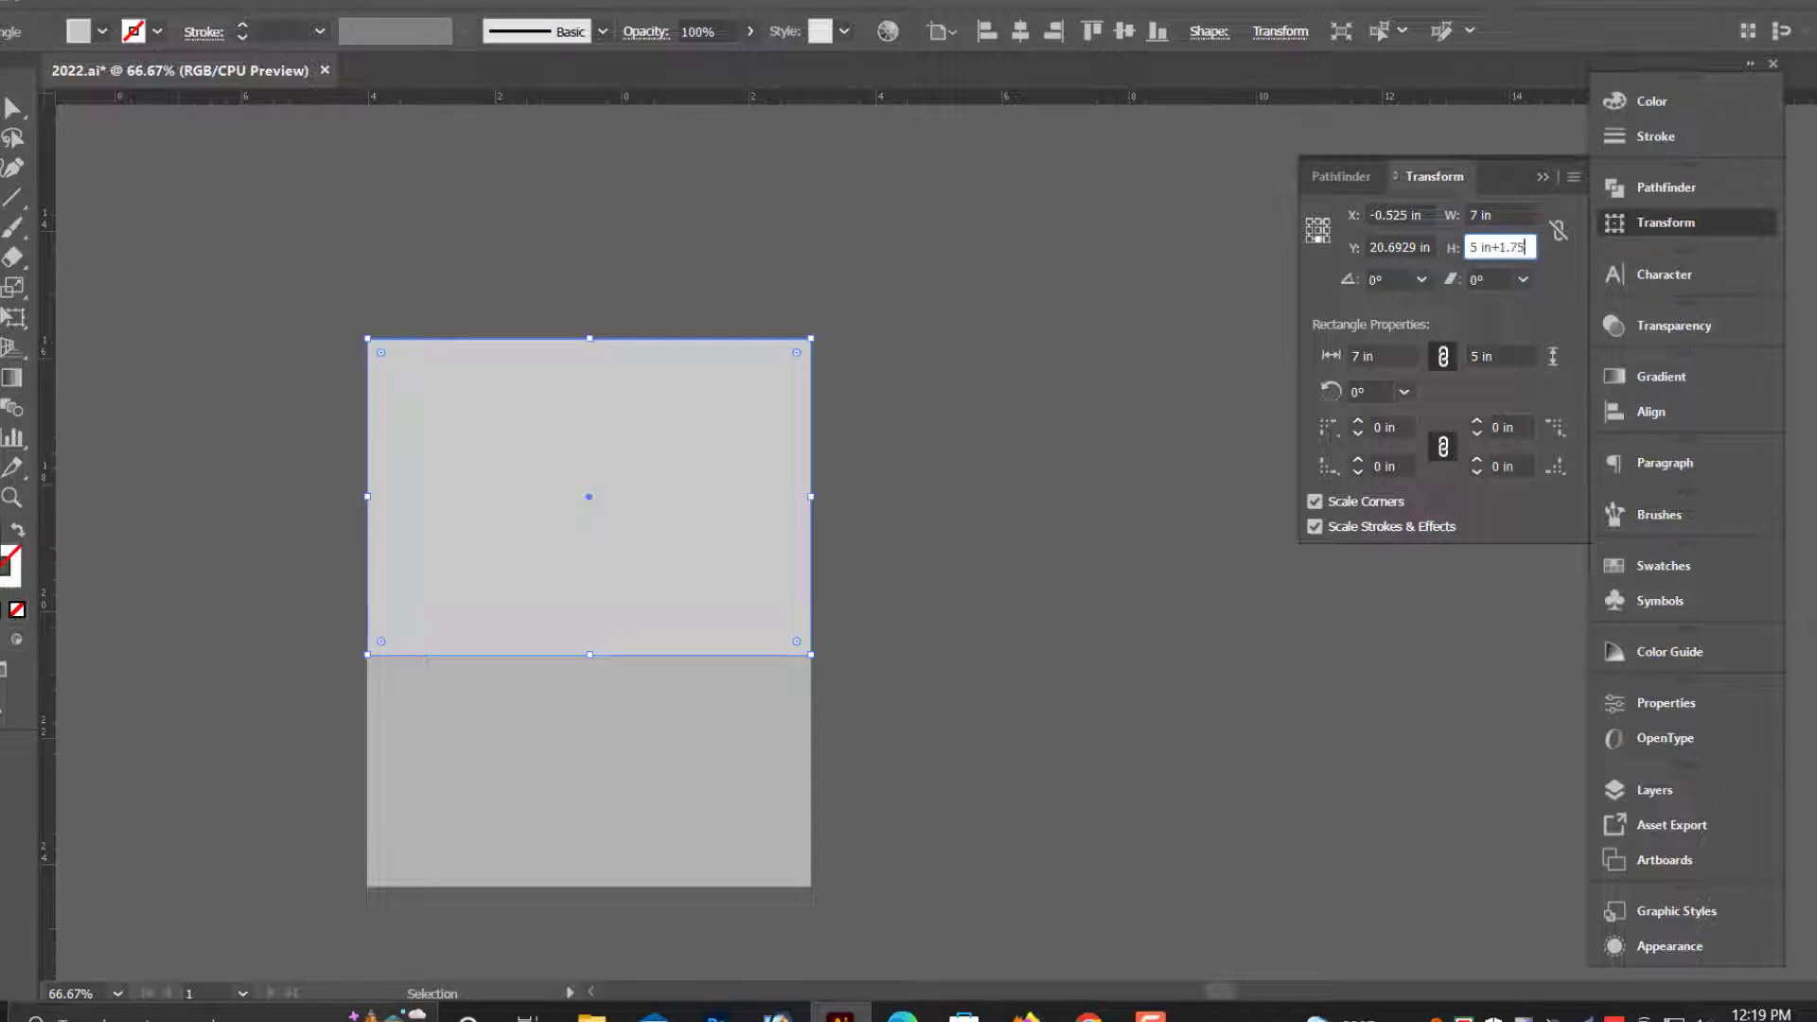
pyautogui.press('Return')
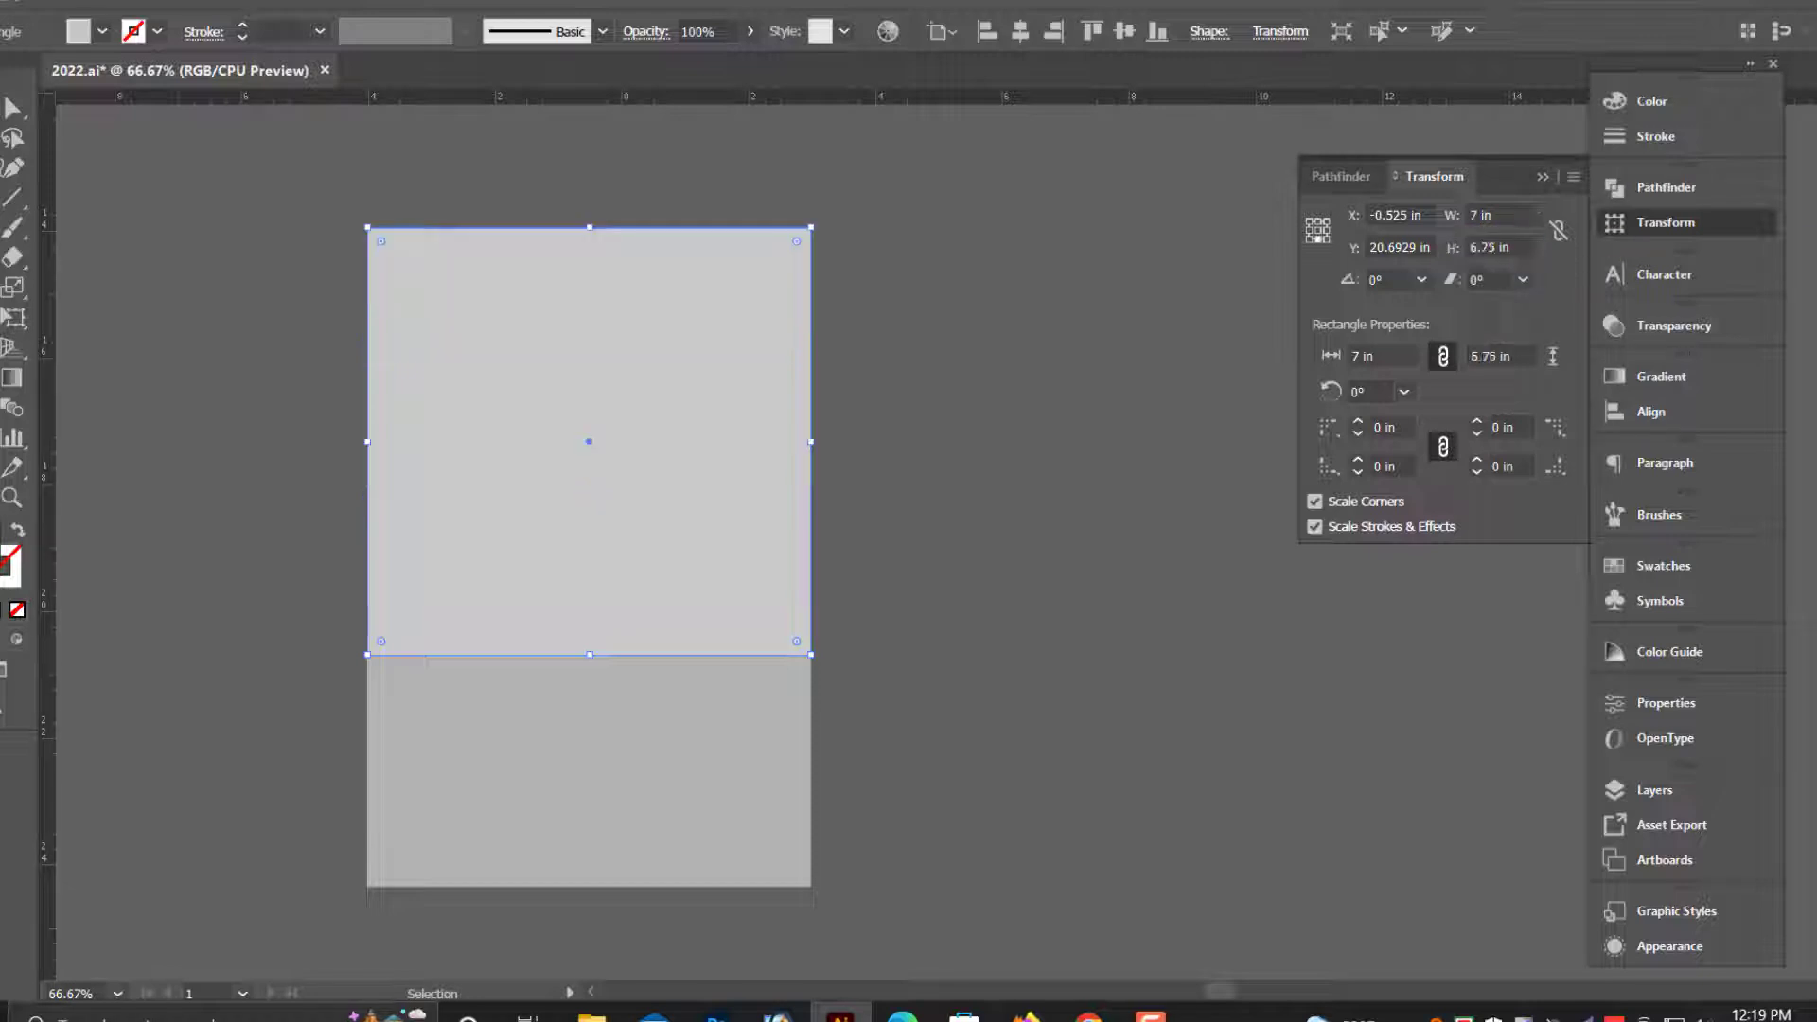
pyautogui.scroll(1, 1096, 460)
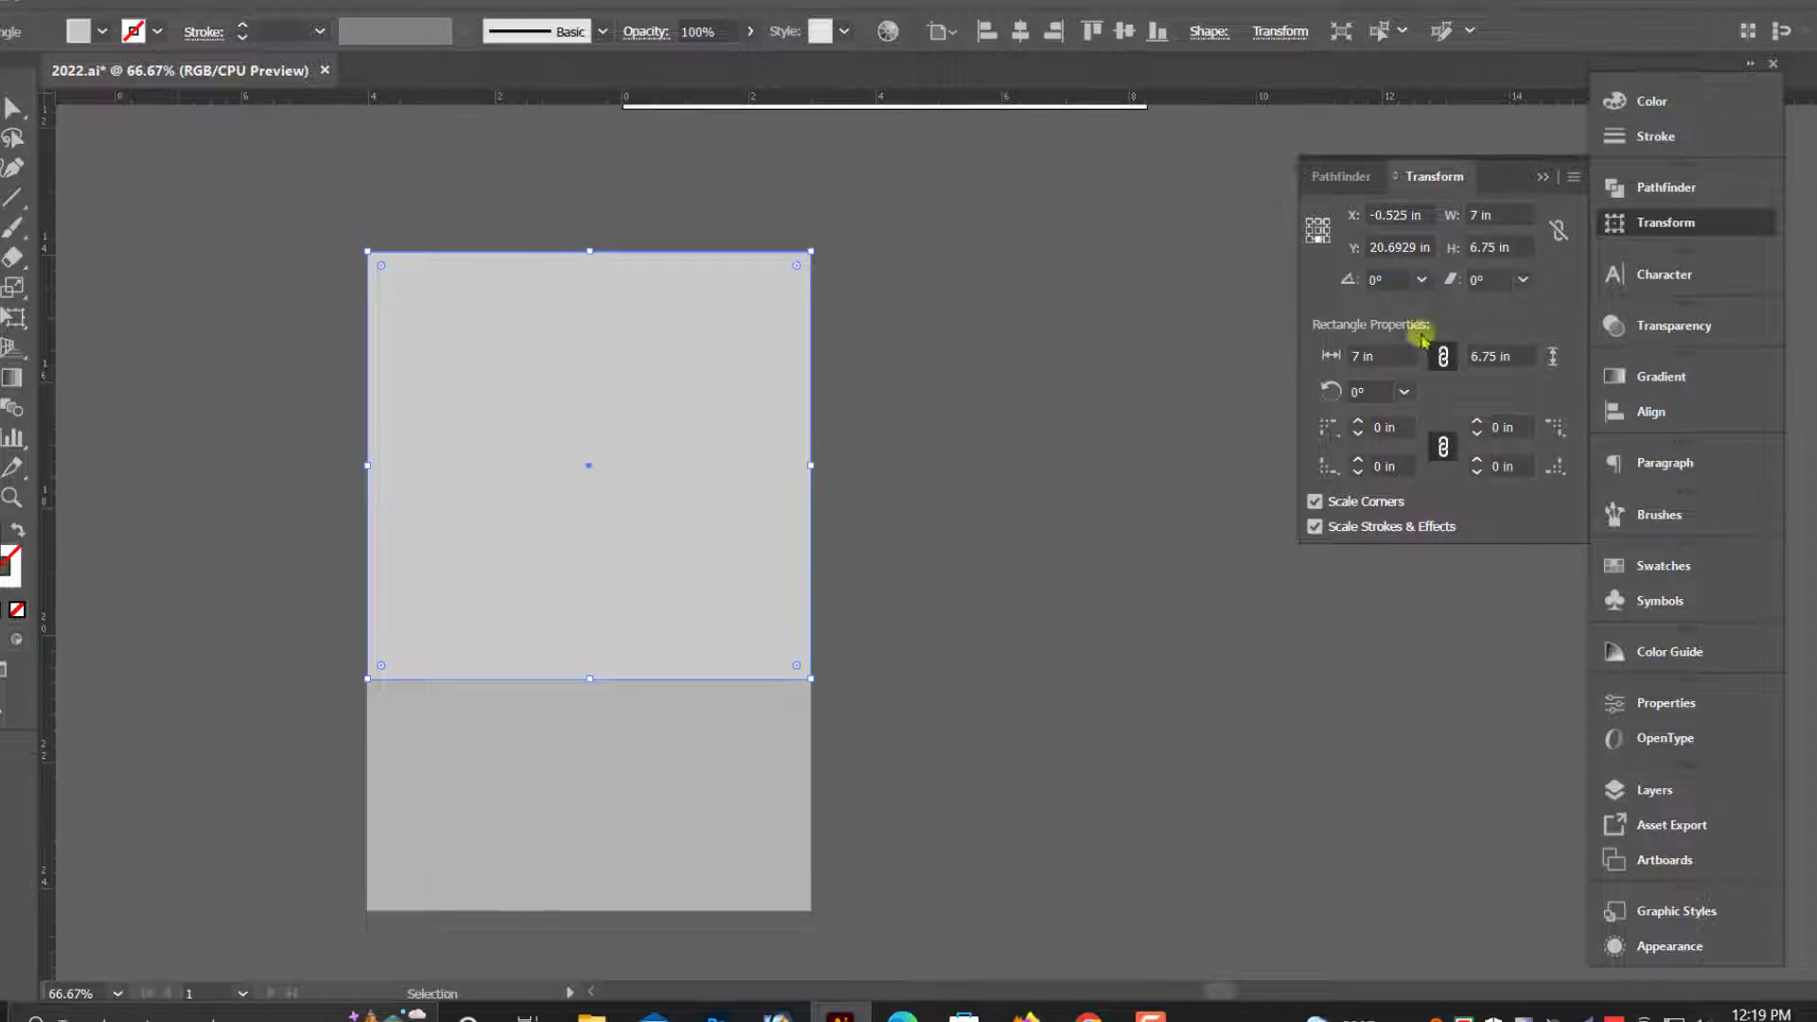
# - Fill the 6.75 in tall copy with 39% black and send it to the back
pyautogui.click(1661, 106)
pyautogui.moveTo(1430, 137); pyautogui.dragTo(1429, 137)
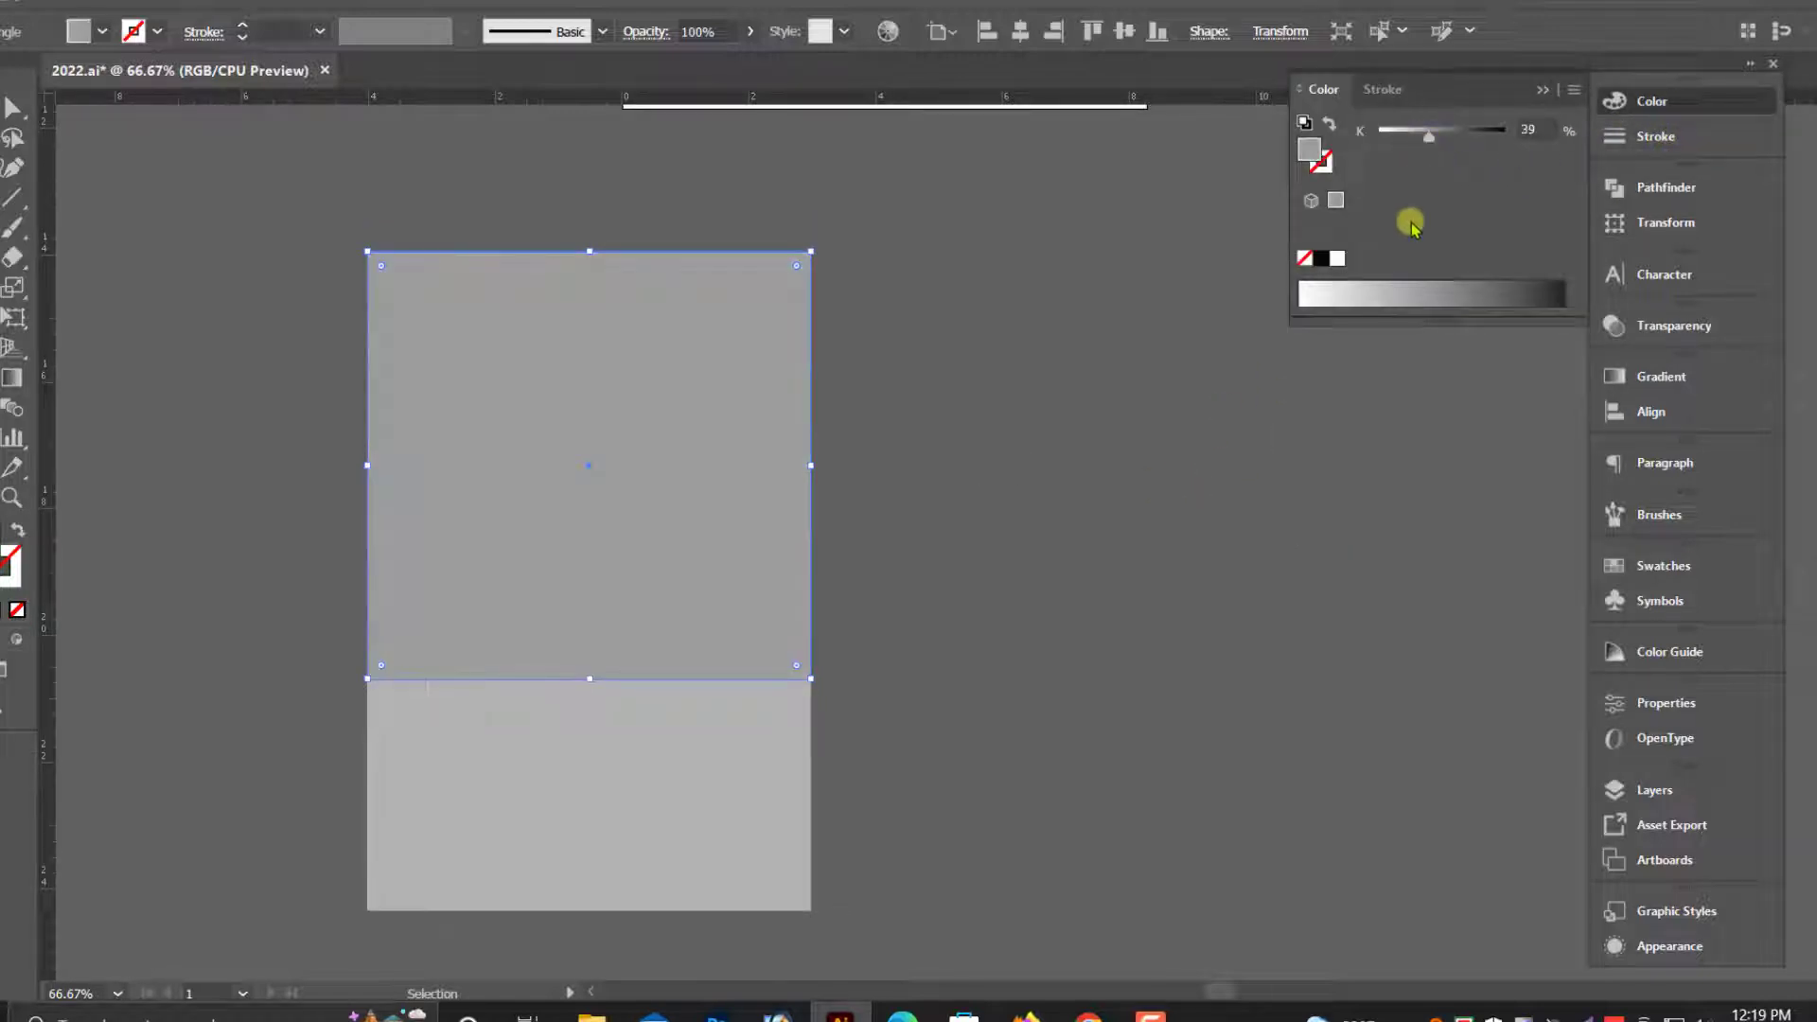
pyautogui.hotkey('ctrl', 'shift', '[')
pyautogui.click(1073, 553)
pyautogui.scroll(-1, 1070, 552)
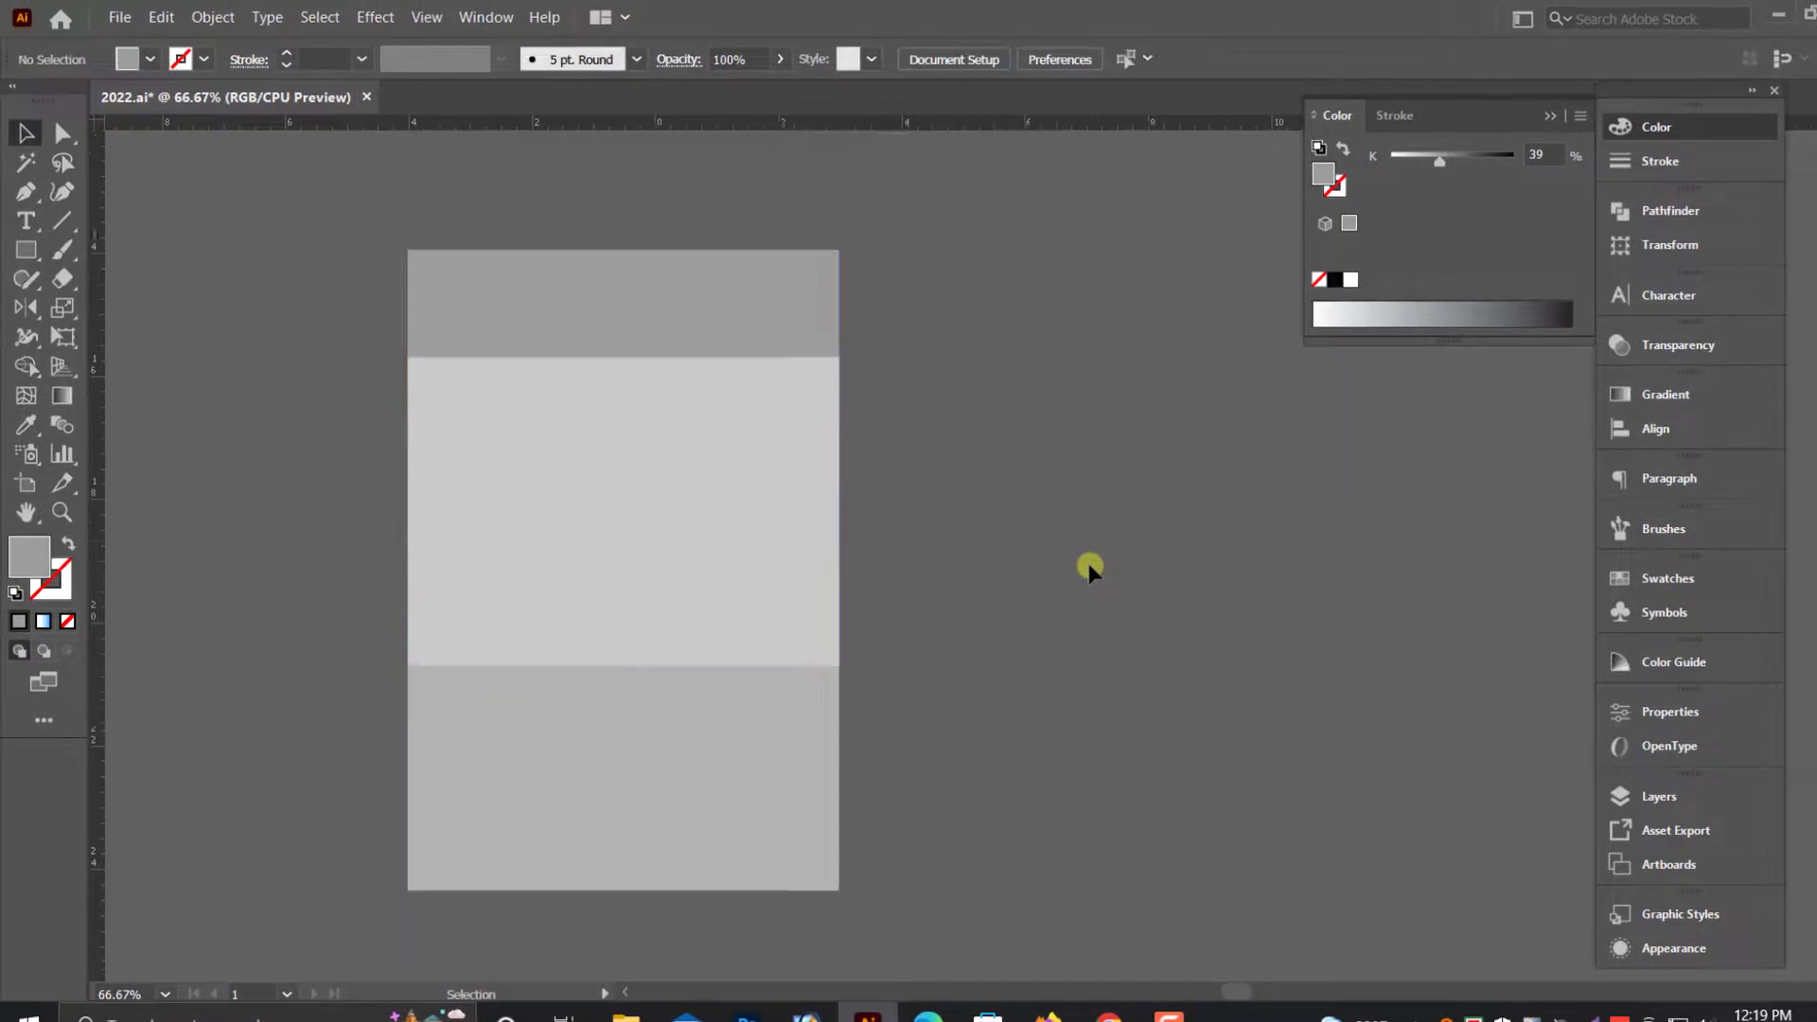
# - Duplicate the central 7 × 5 in rectangle in front of itself, using the right-middle transform reference point
pyautogui.scroll(2, 1069, 553)
pyautogui.click(697, 556)
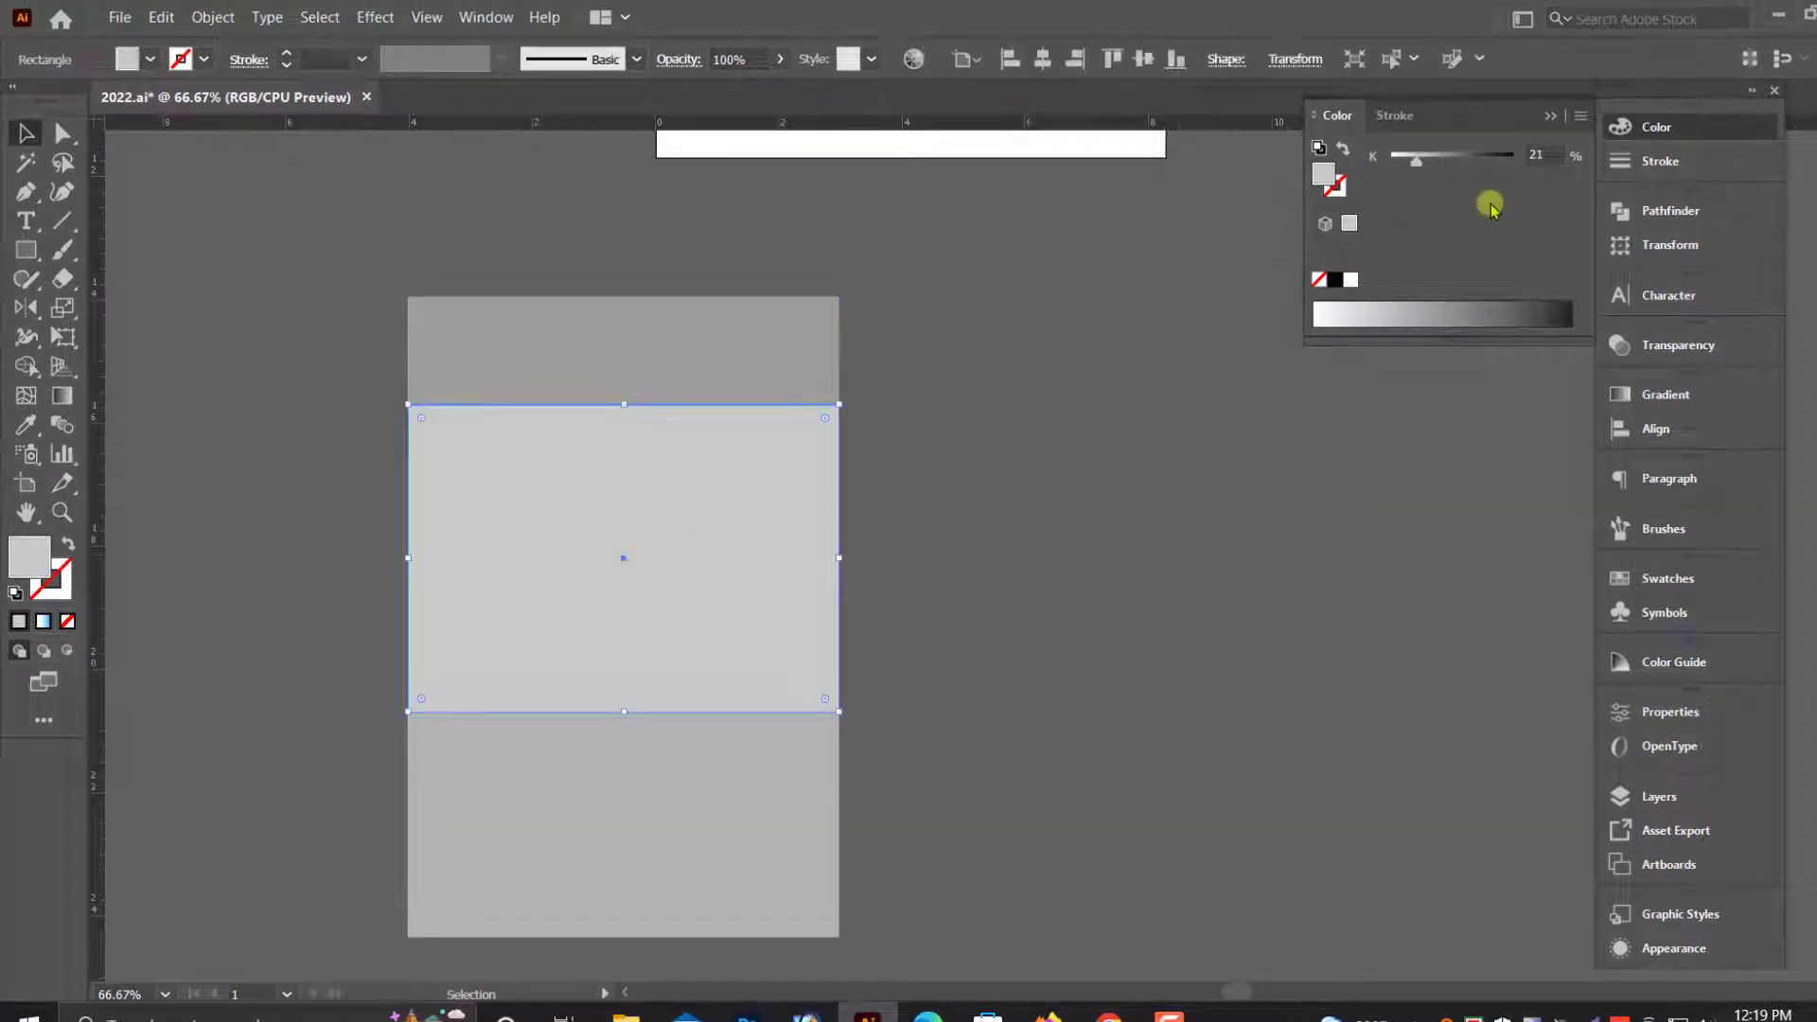
pyautogui.click(1549, 116)
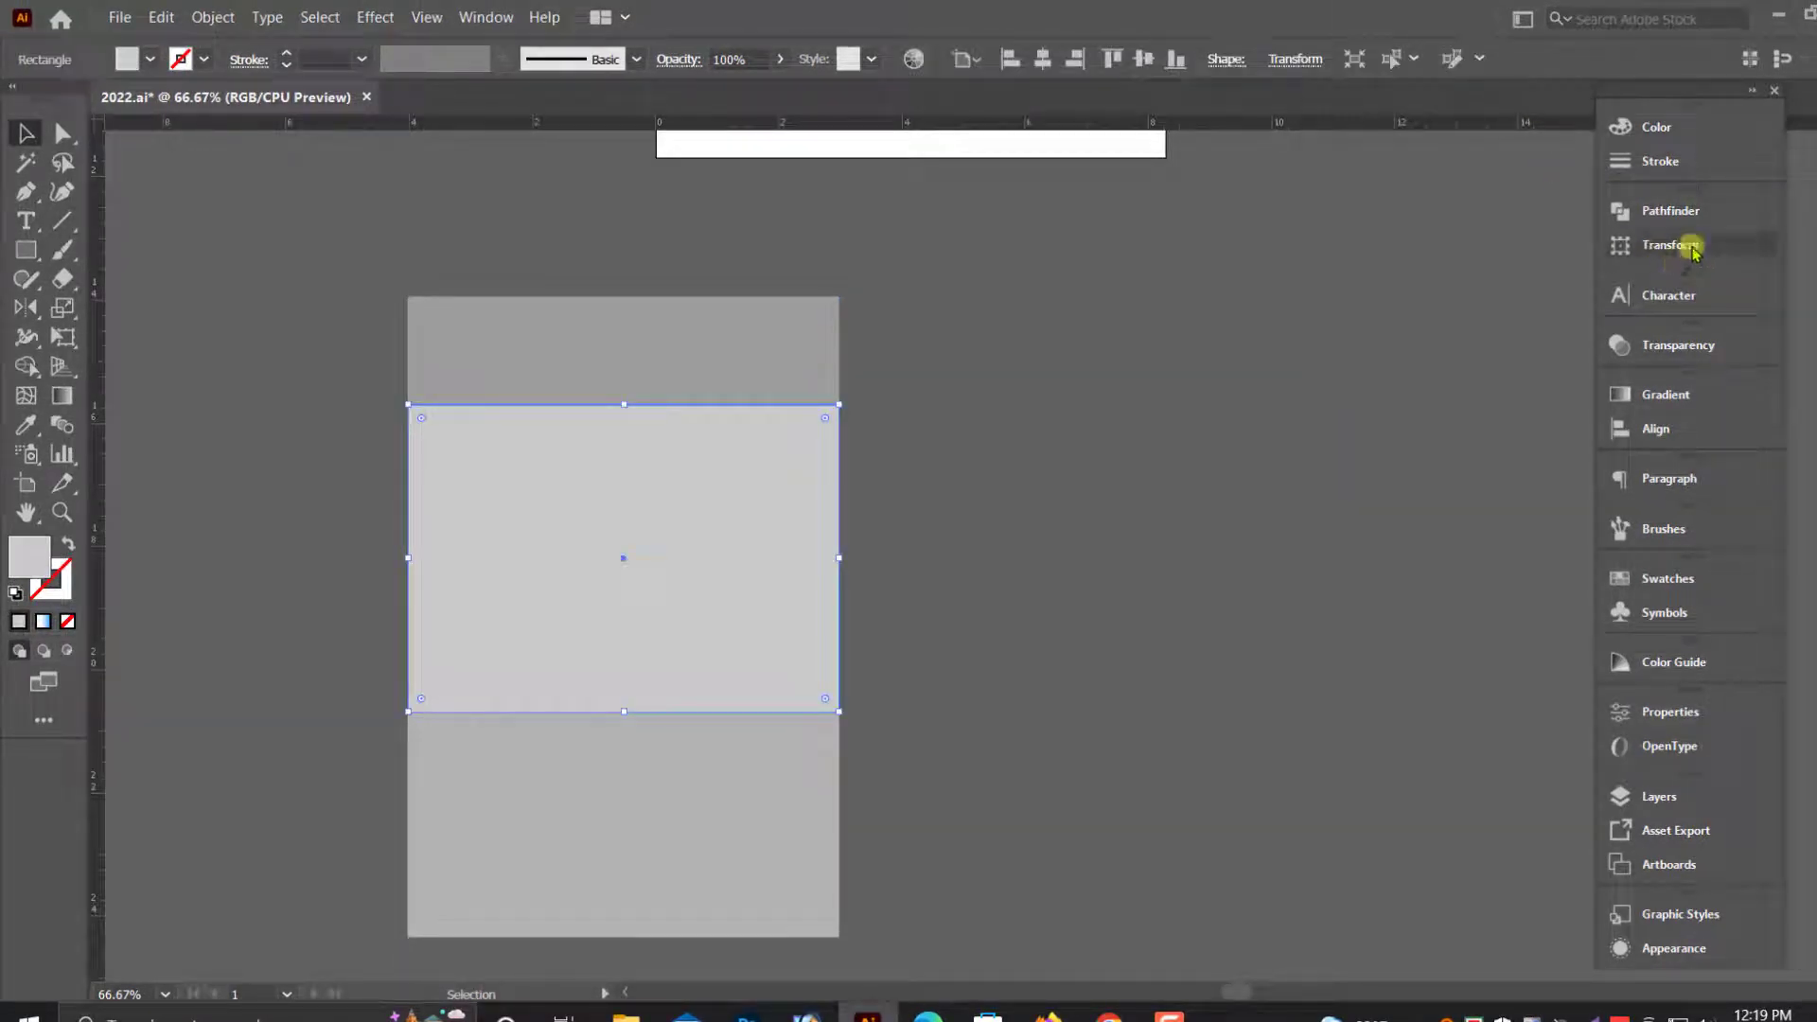
pyautogui.click(1672, 245)
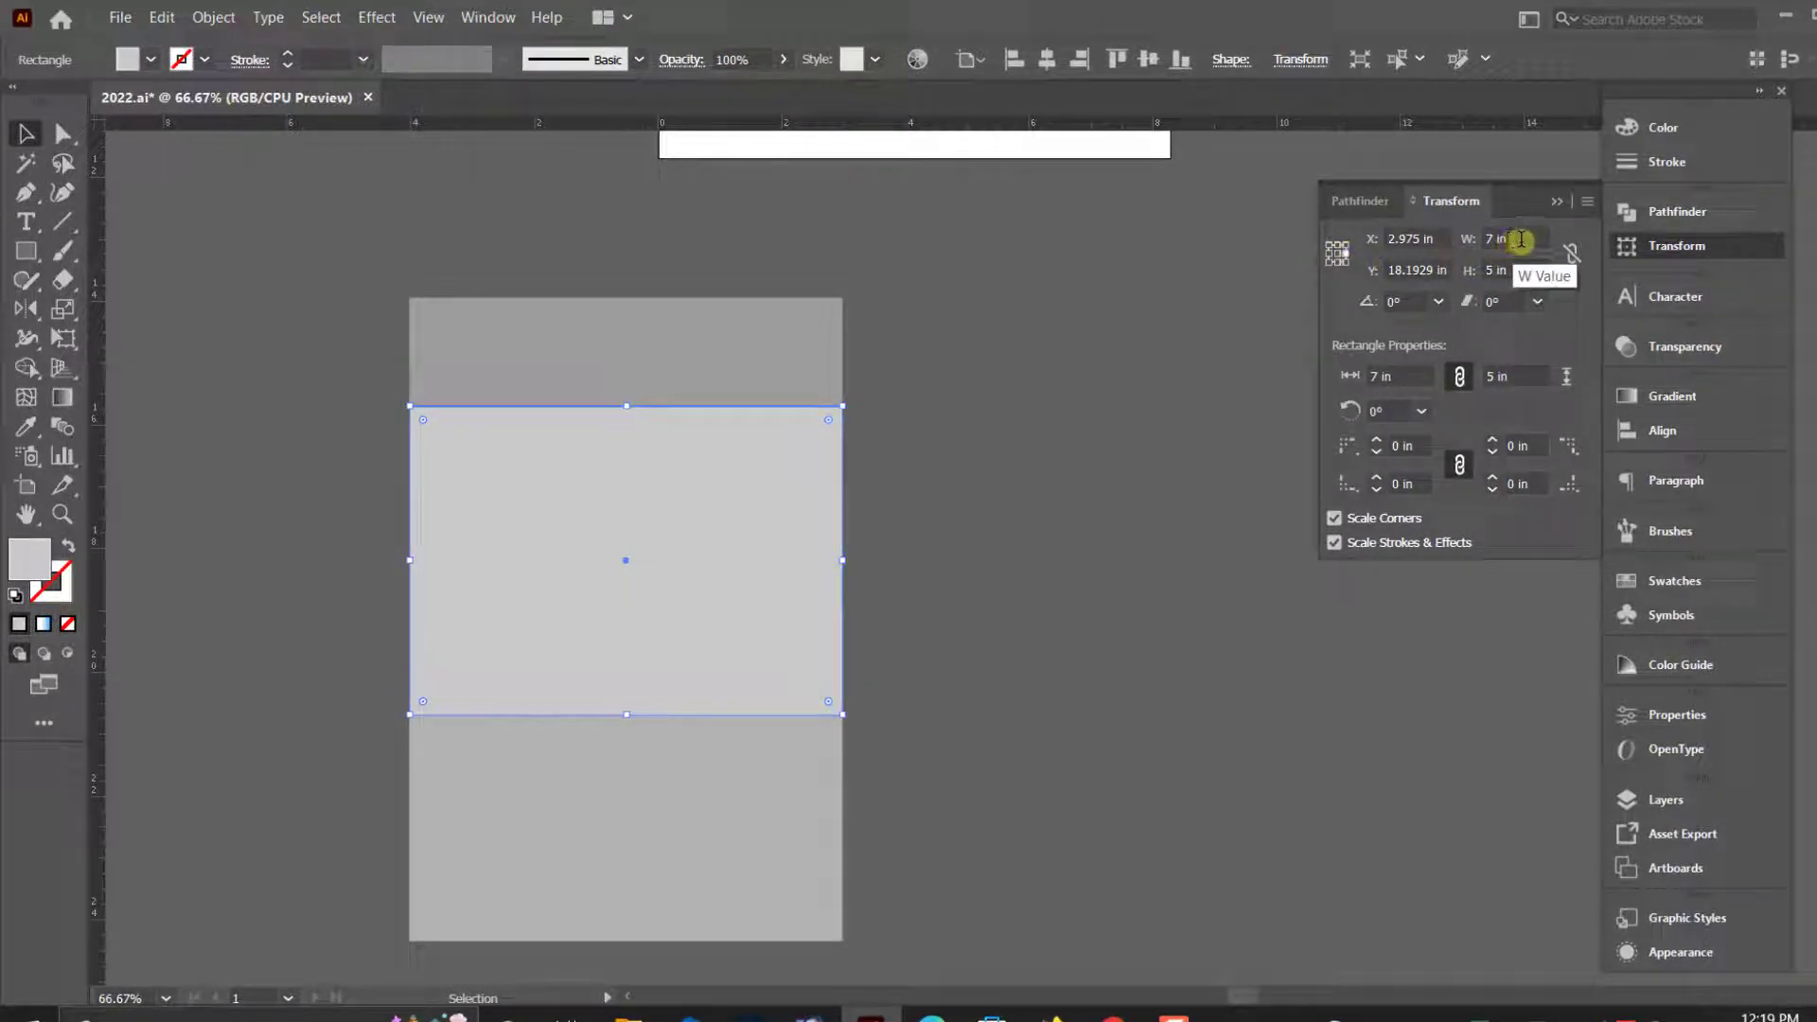
pyautogui.click(158, 18)
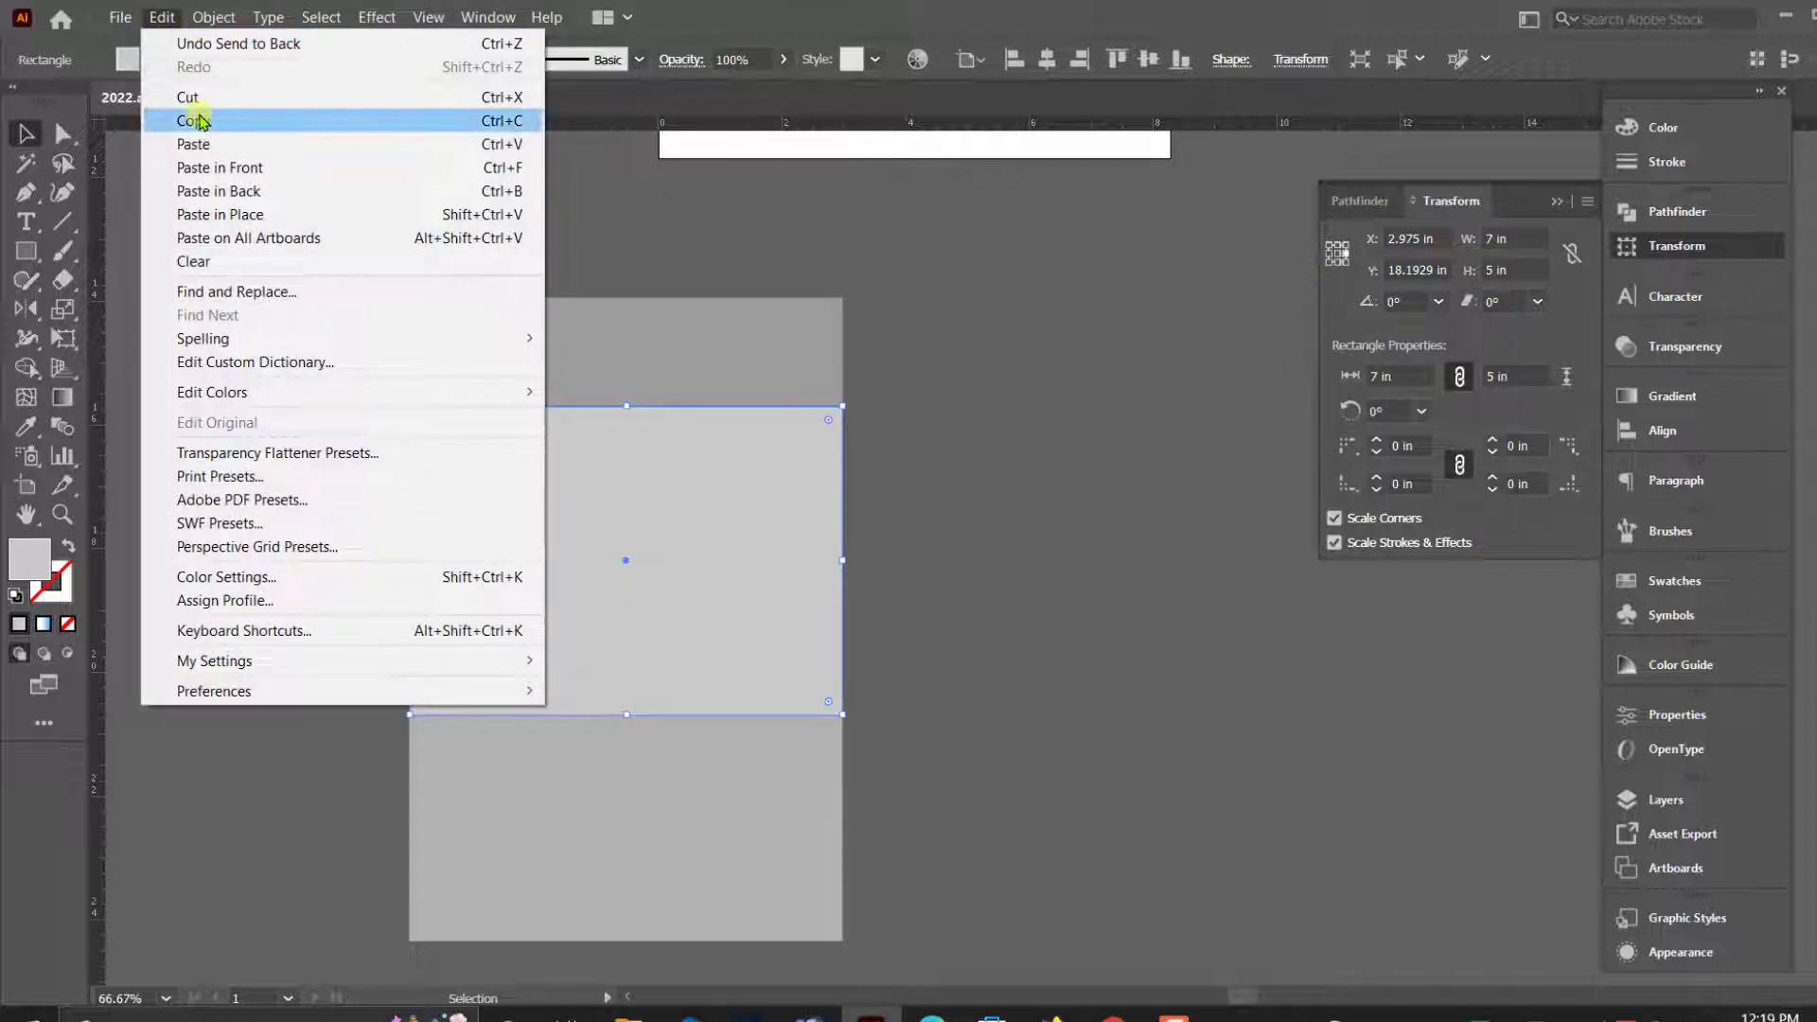
pyautogui.click(190, 120)
pyautogui.click(158, 18)
pyautogui.click(237, 168)
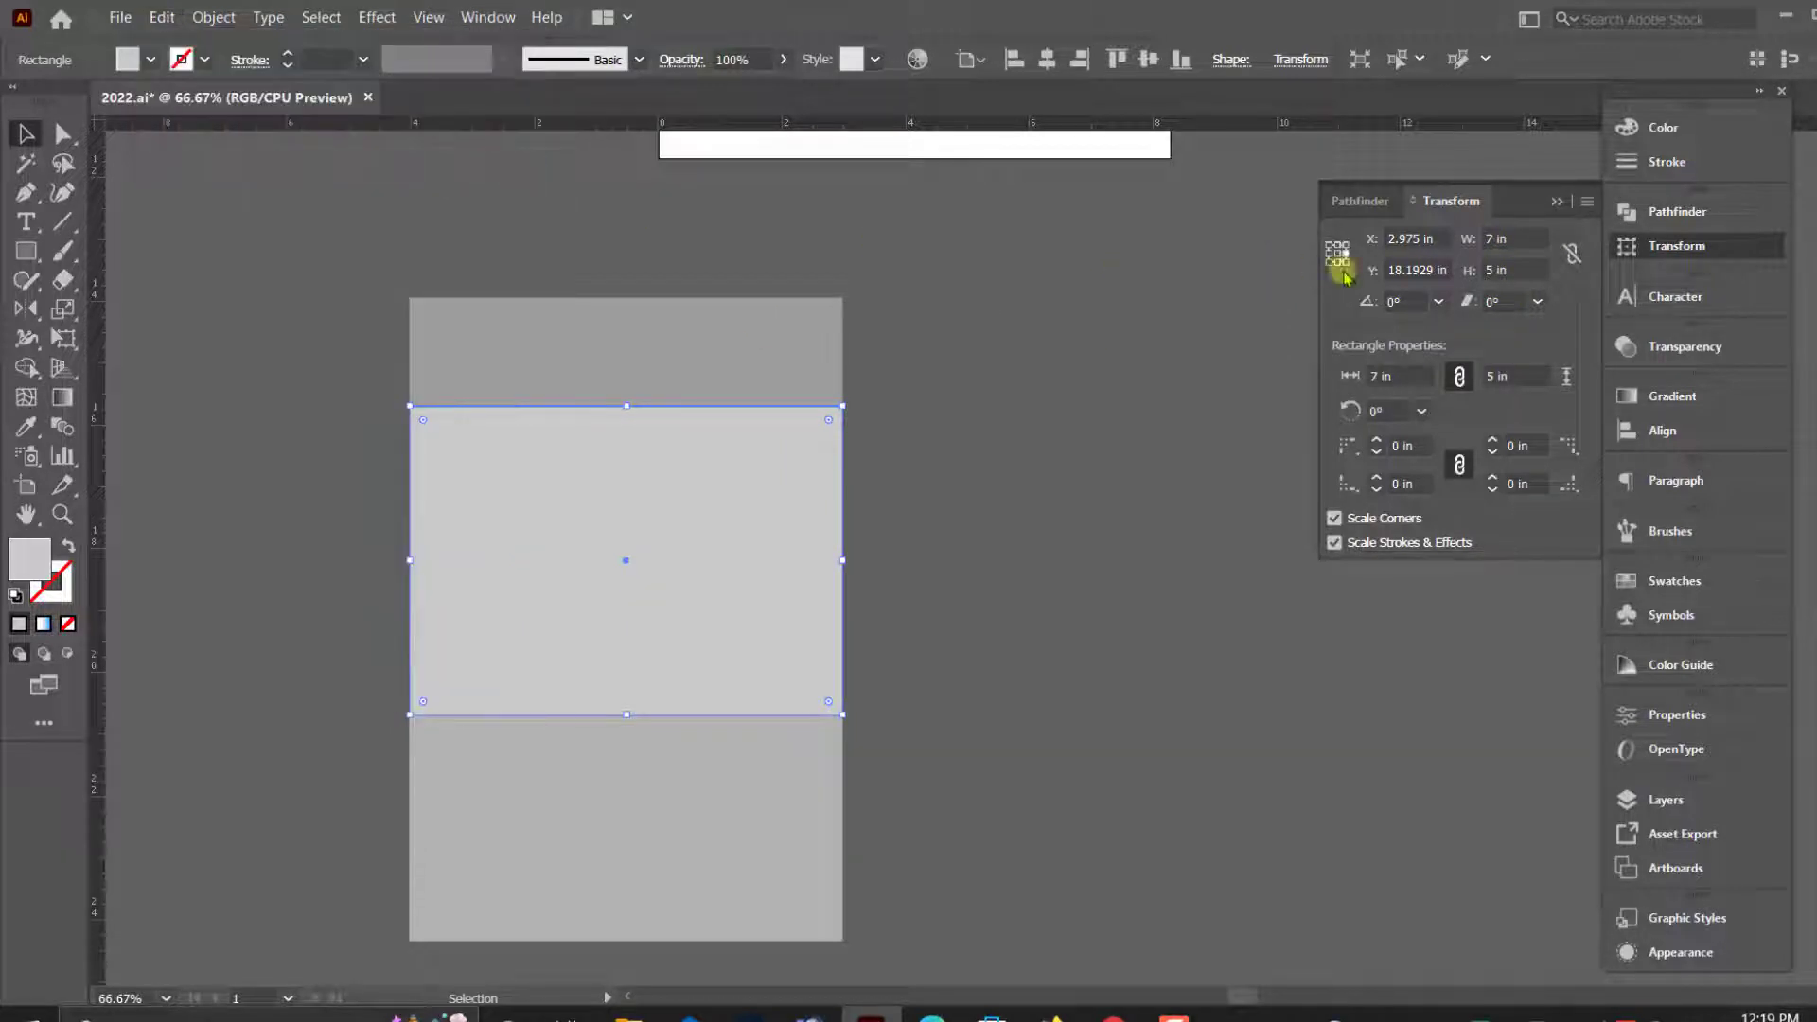
# - Widen the new copy of the central rectangle to 7.75 in, extending it leftward from its right edge
pyautogui.click(1508, 243)
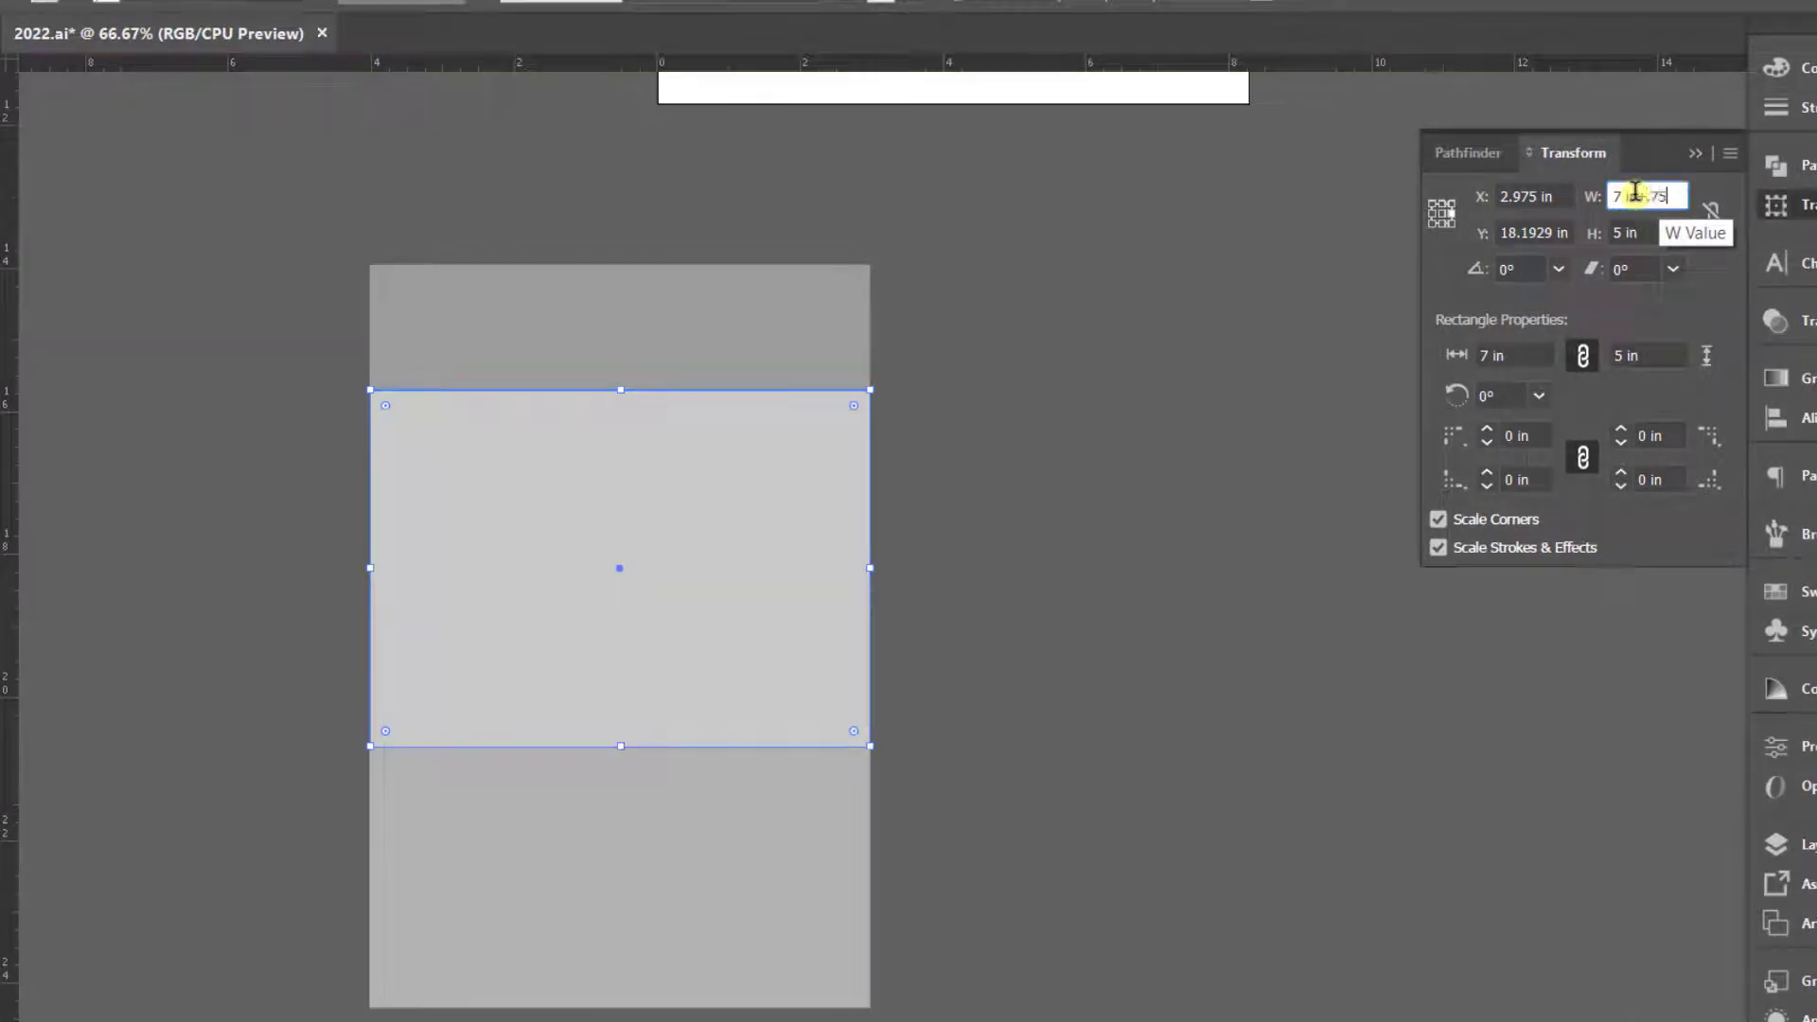
pyautogui.write('.75')
pyautogui.press('Return')
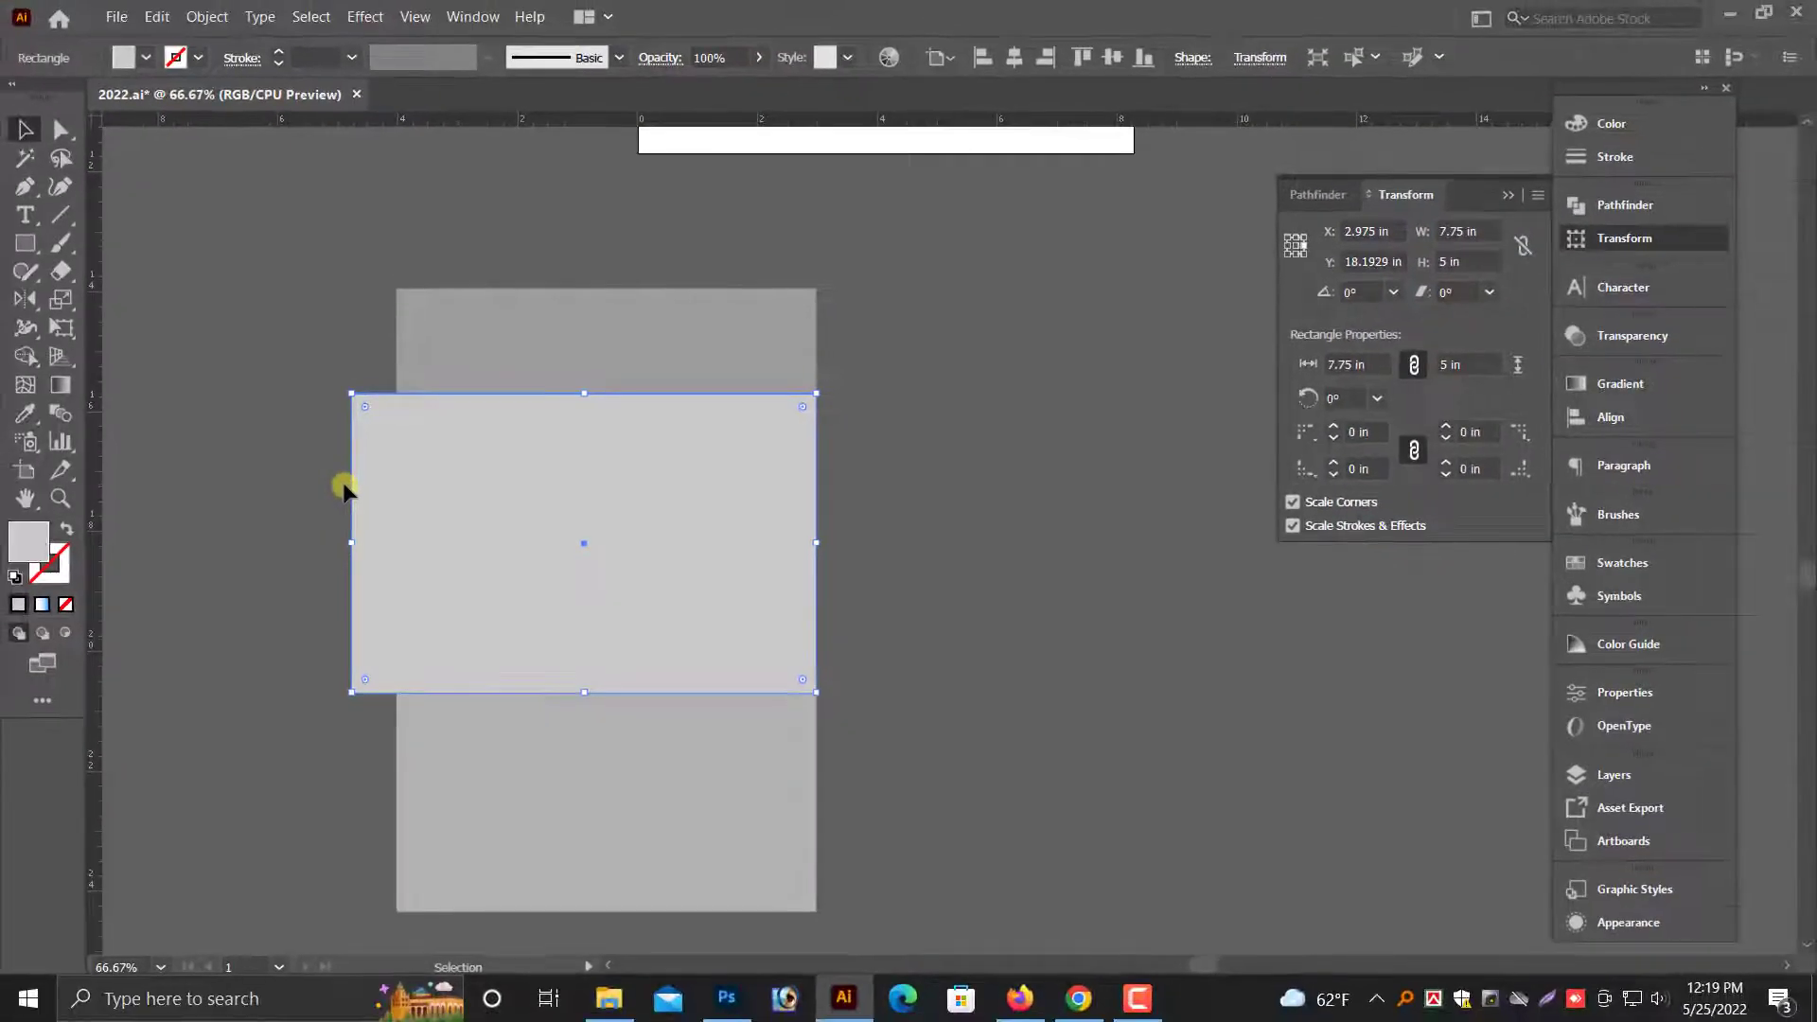
# - Fill the 7.75 in wide copy with 41% black and send it behind the central rectangle
pyautogui.click(1612, 124)
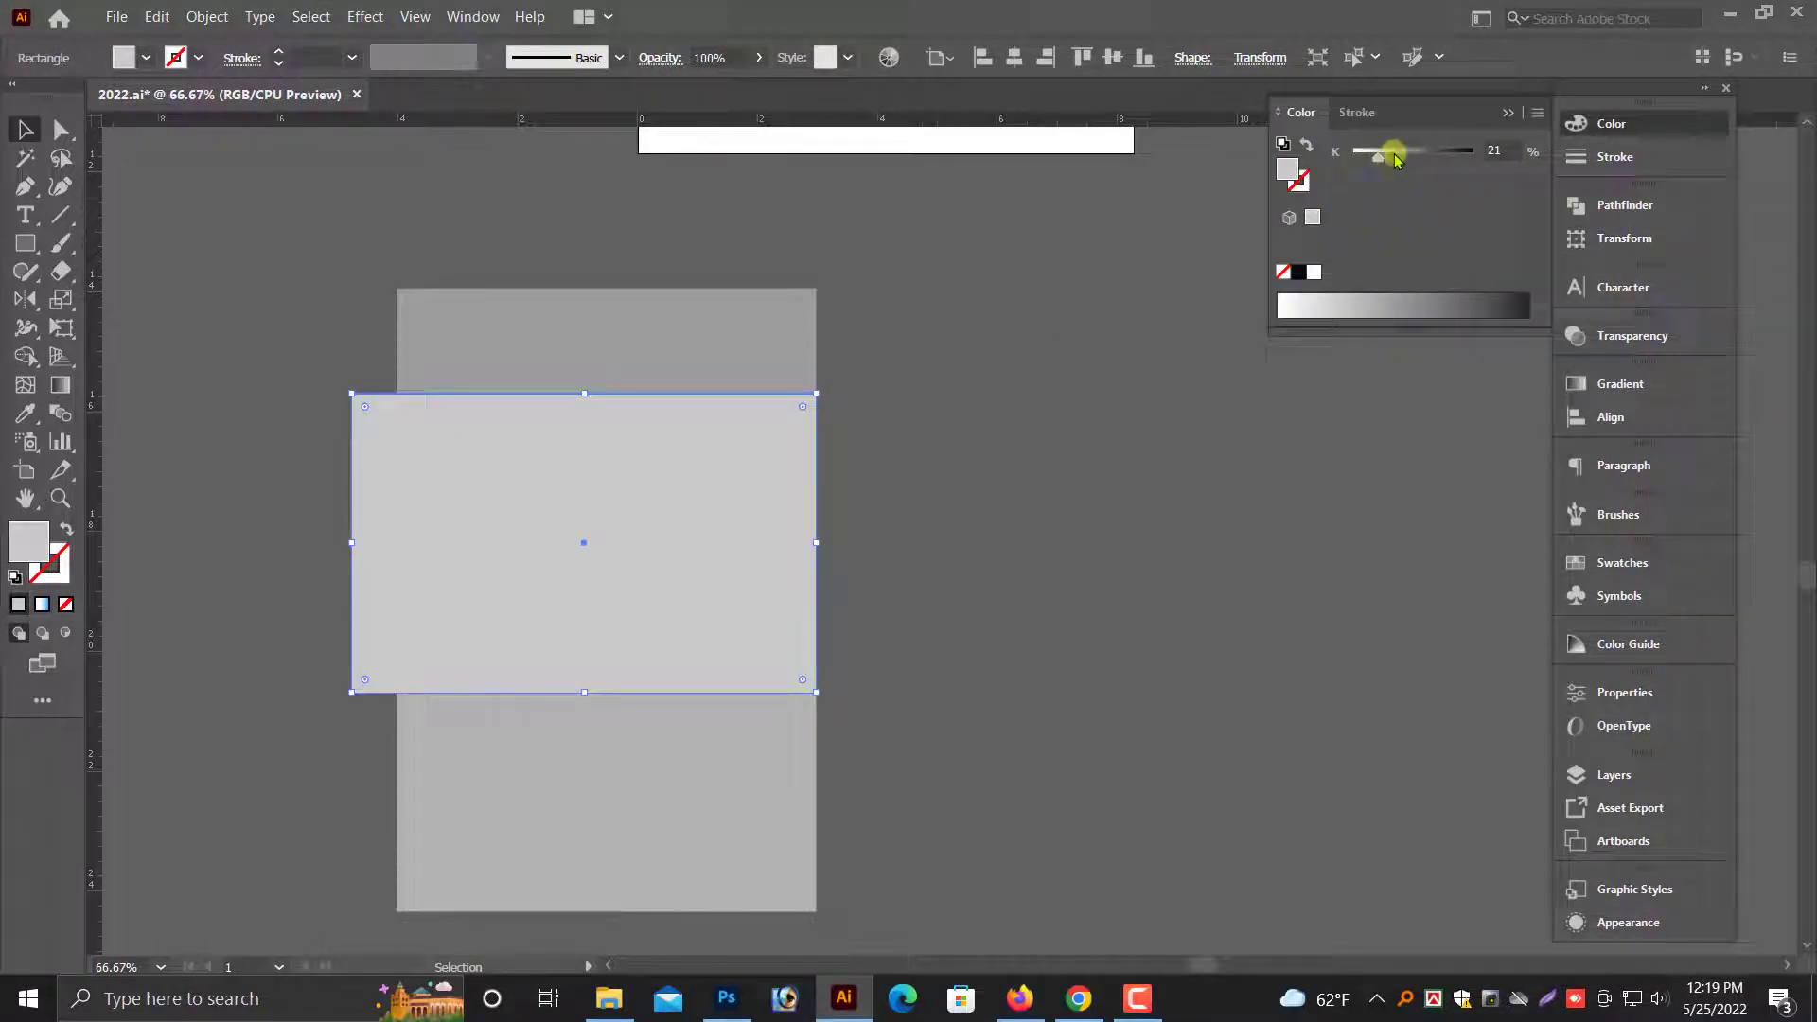
pyautogui.moveTo(1394, 157); pyautogui.dragTo(1402, 153)
pyautogui.click(1190, 476)
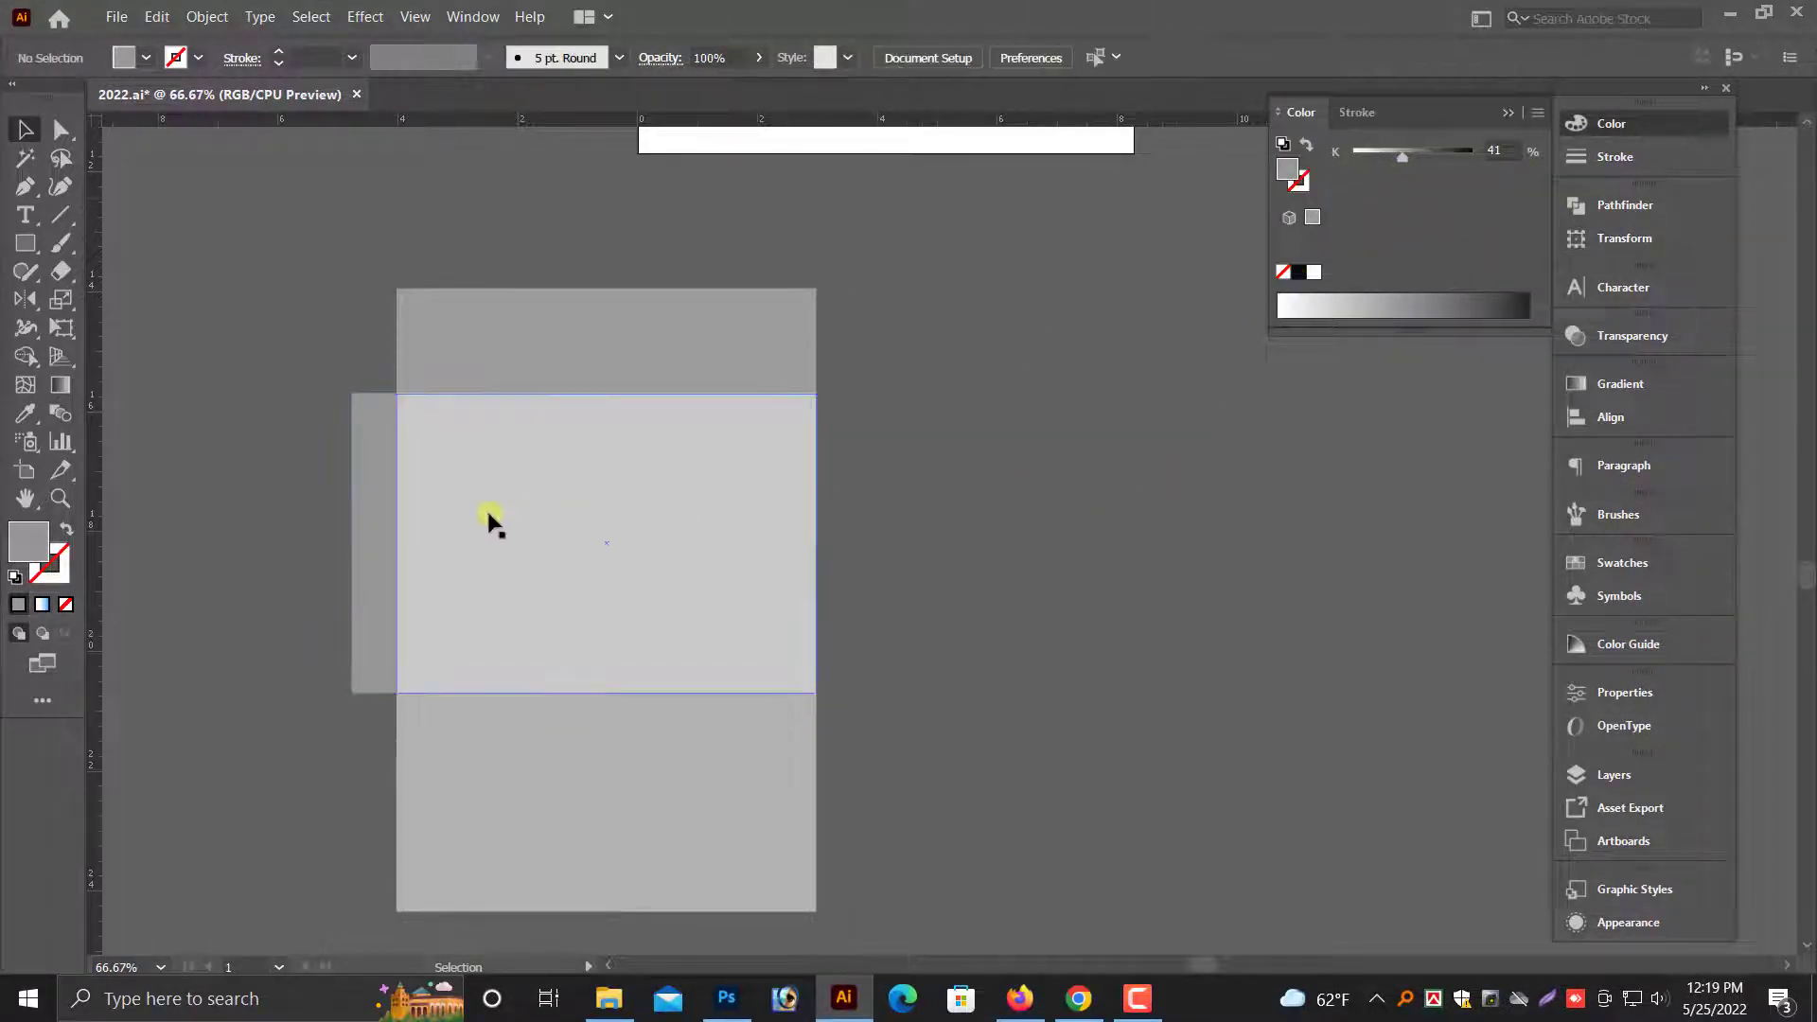
# - Duplicate the central 7 × 5 in rectangle directly in front of itself
pyautogui.click(543, 527)
pyautogui.click(157, 16)
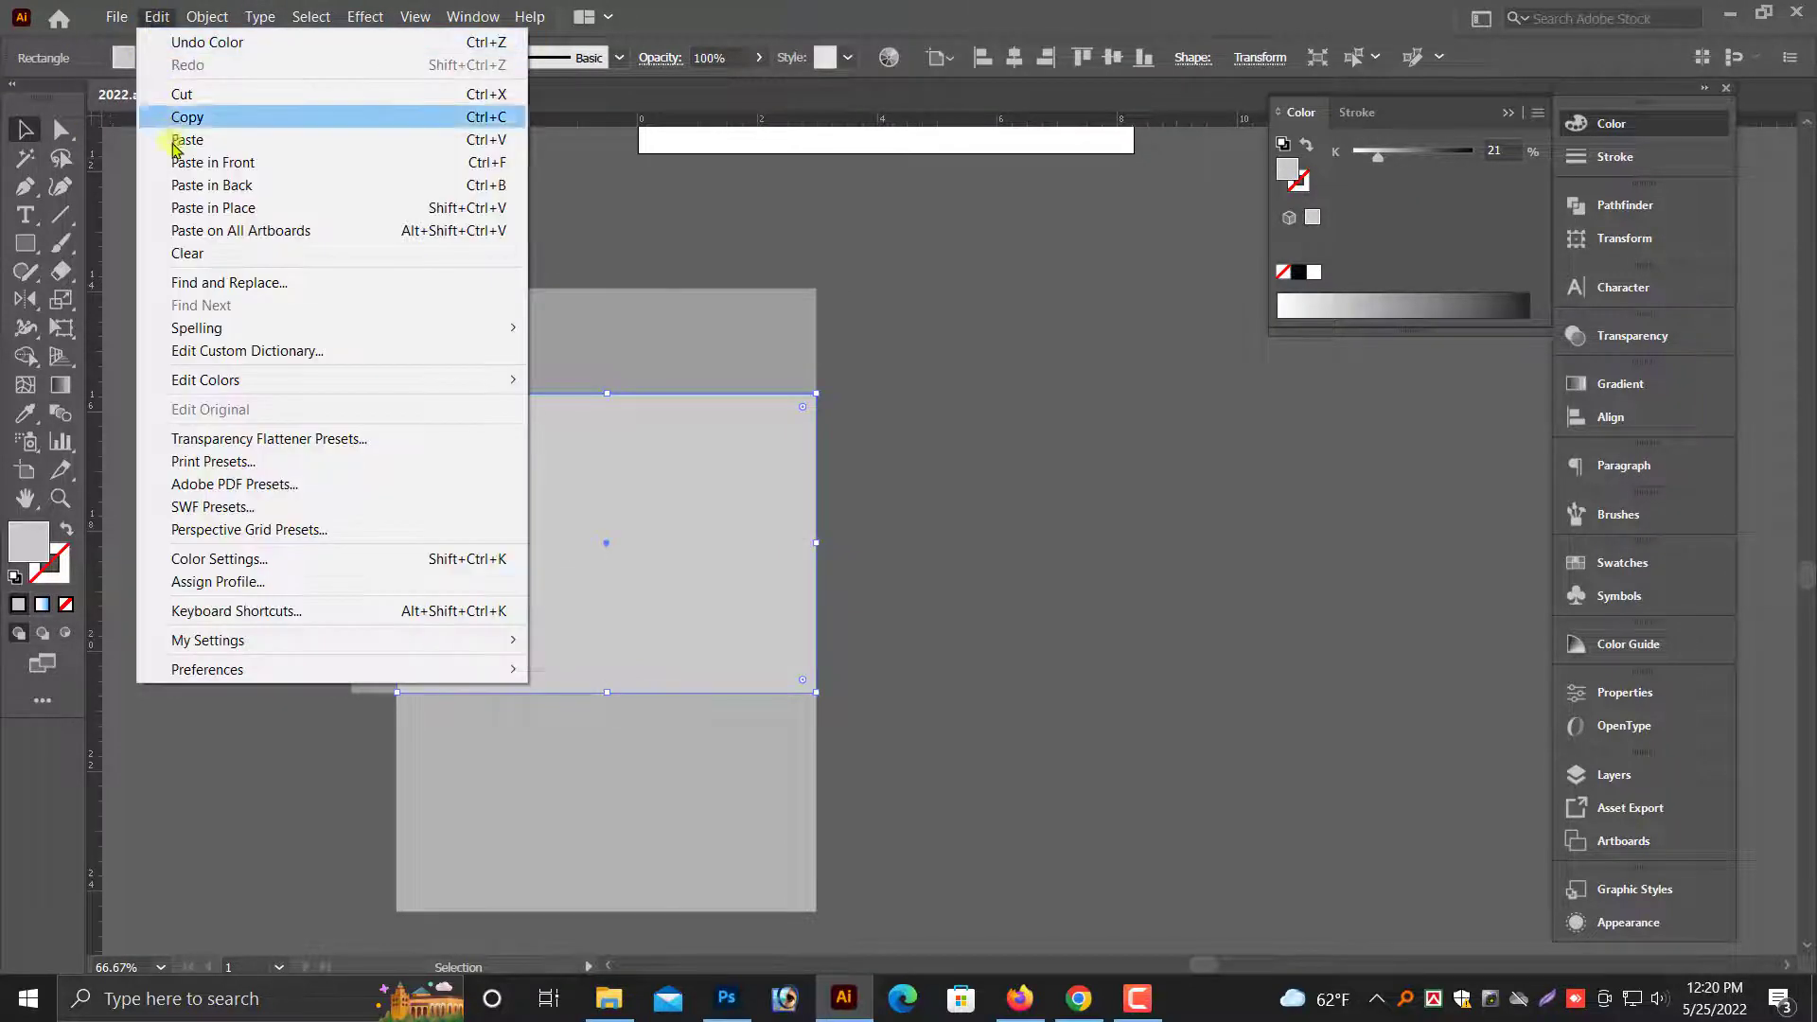
pyautogui.click(188, 117)
pyautogui.click(157, 16)
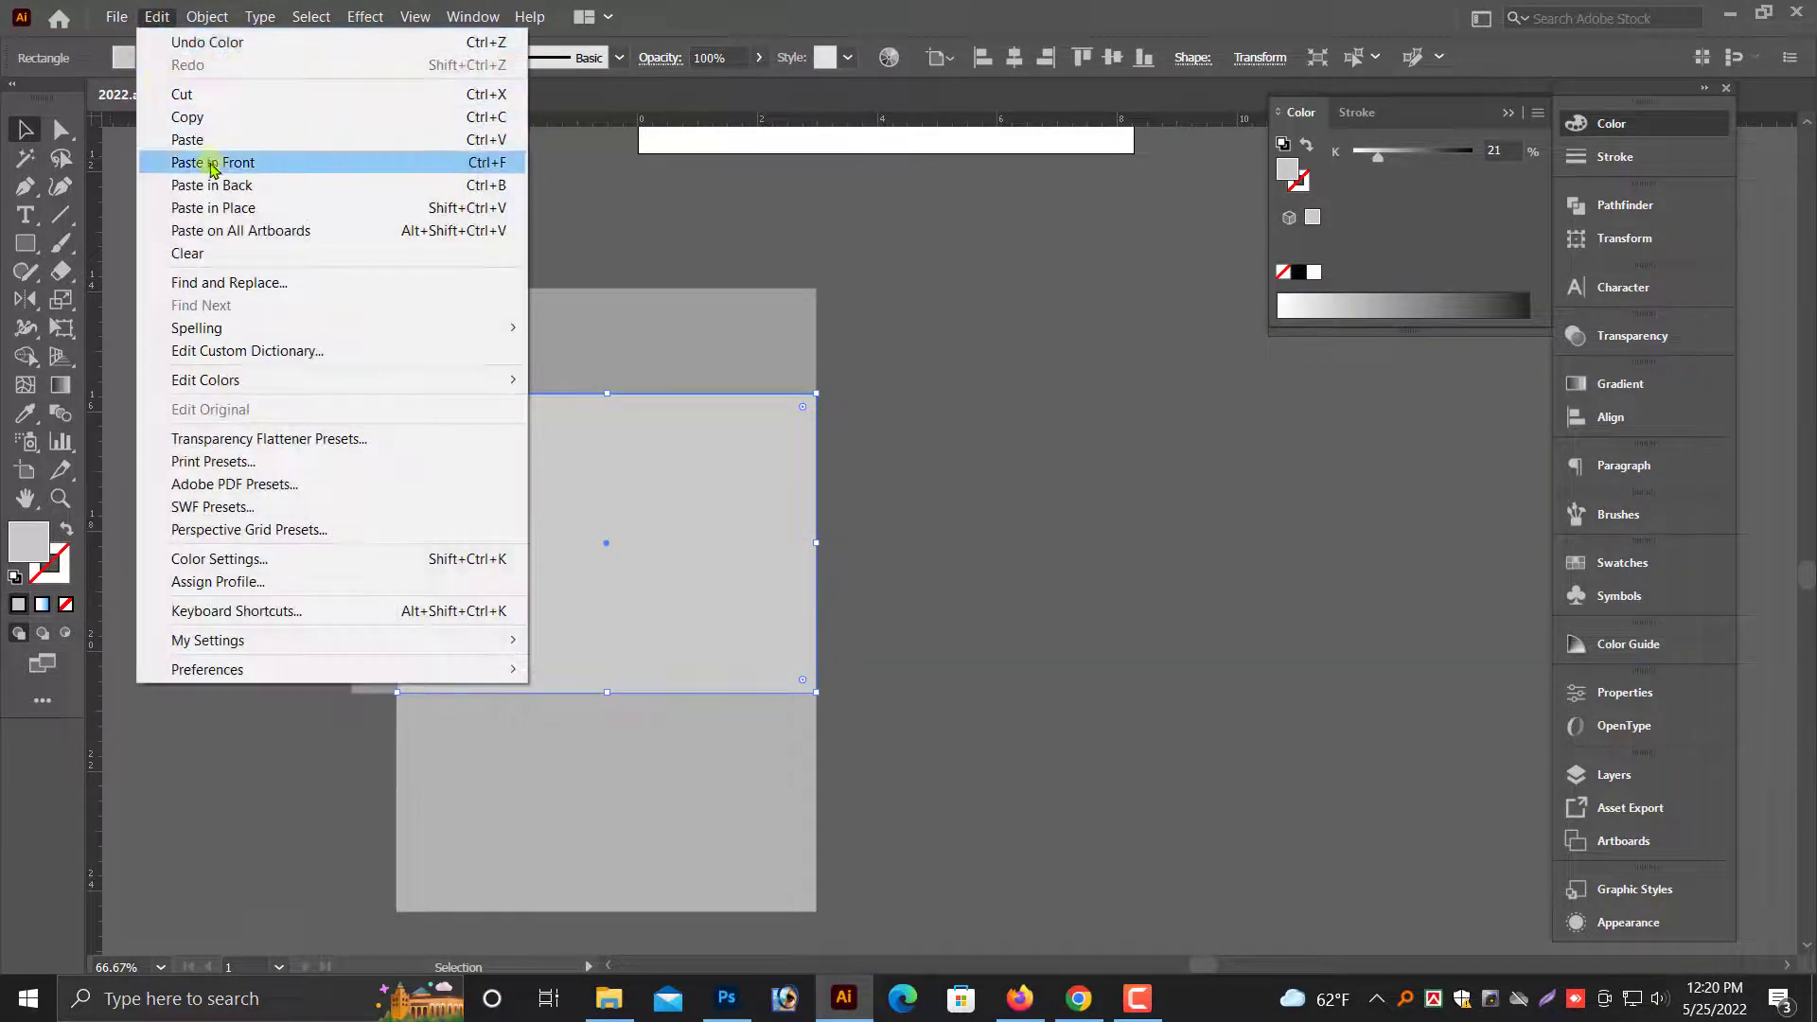
pyautogui.click(221, 163)
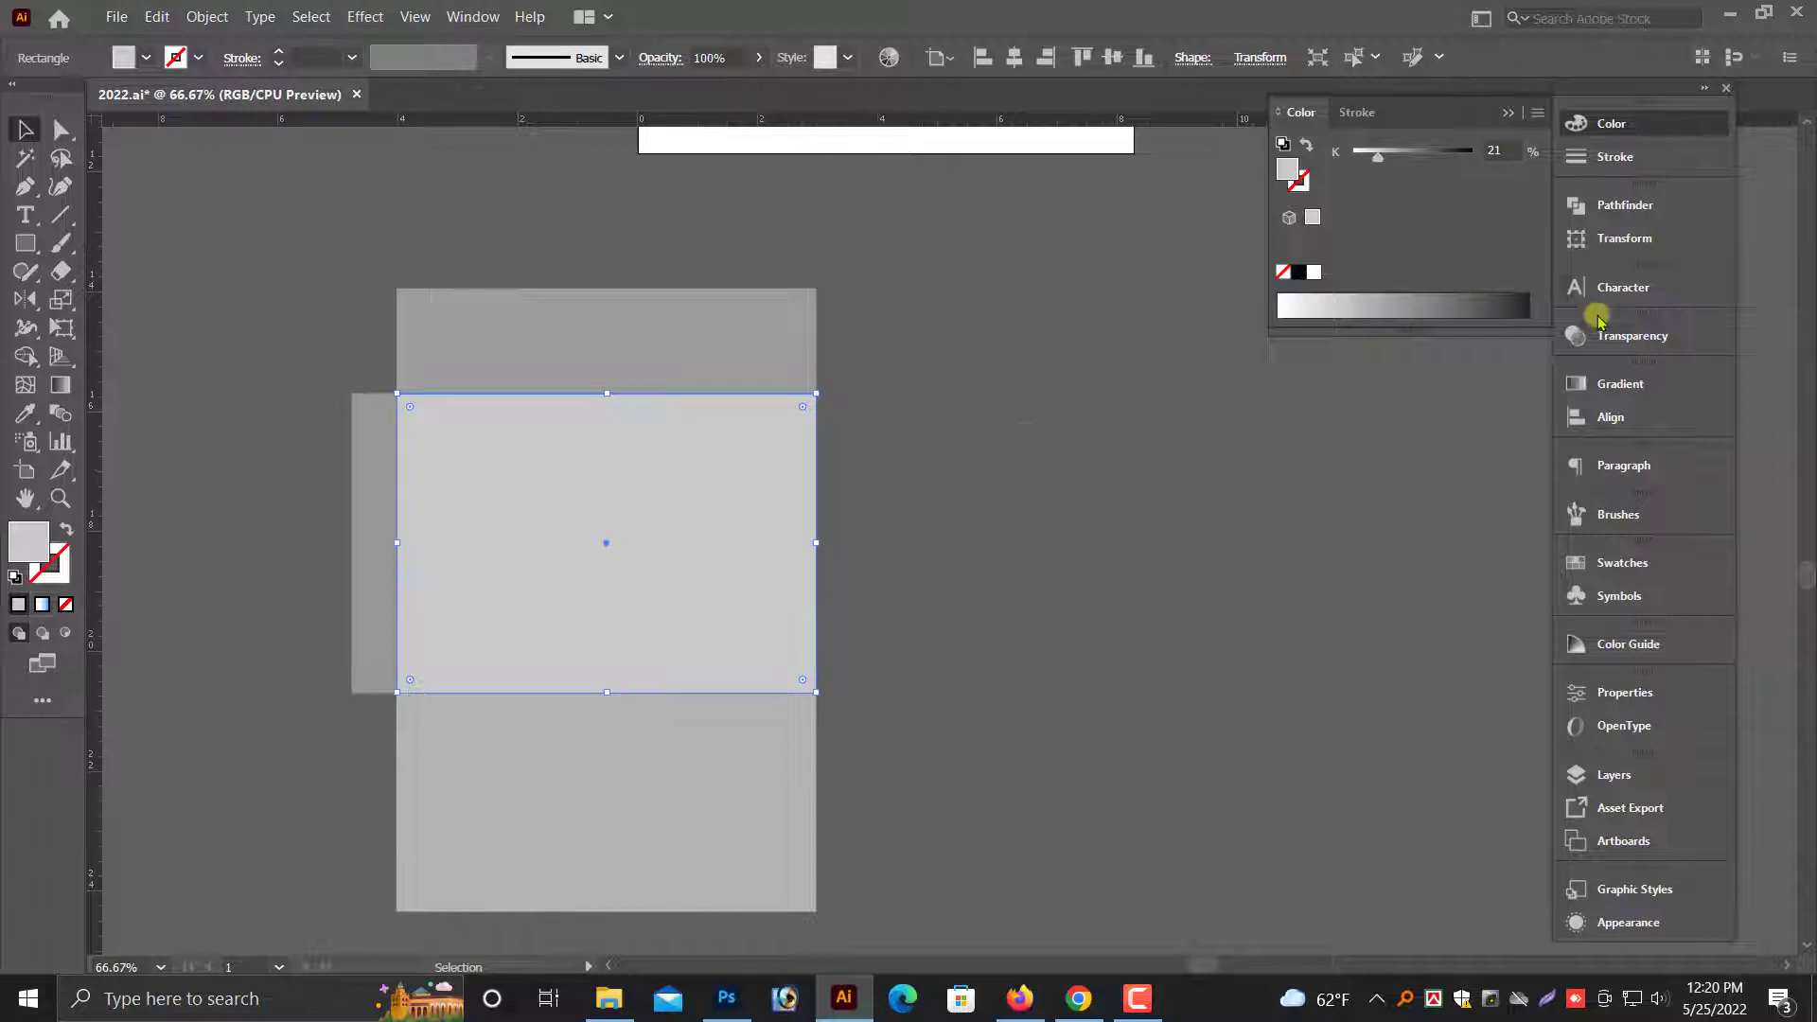
# - Widen the new copy by 0.75 in to 7.75 in from a left-middle reference point, extending it rightward
pyautogui.click(1609, 239)
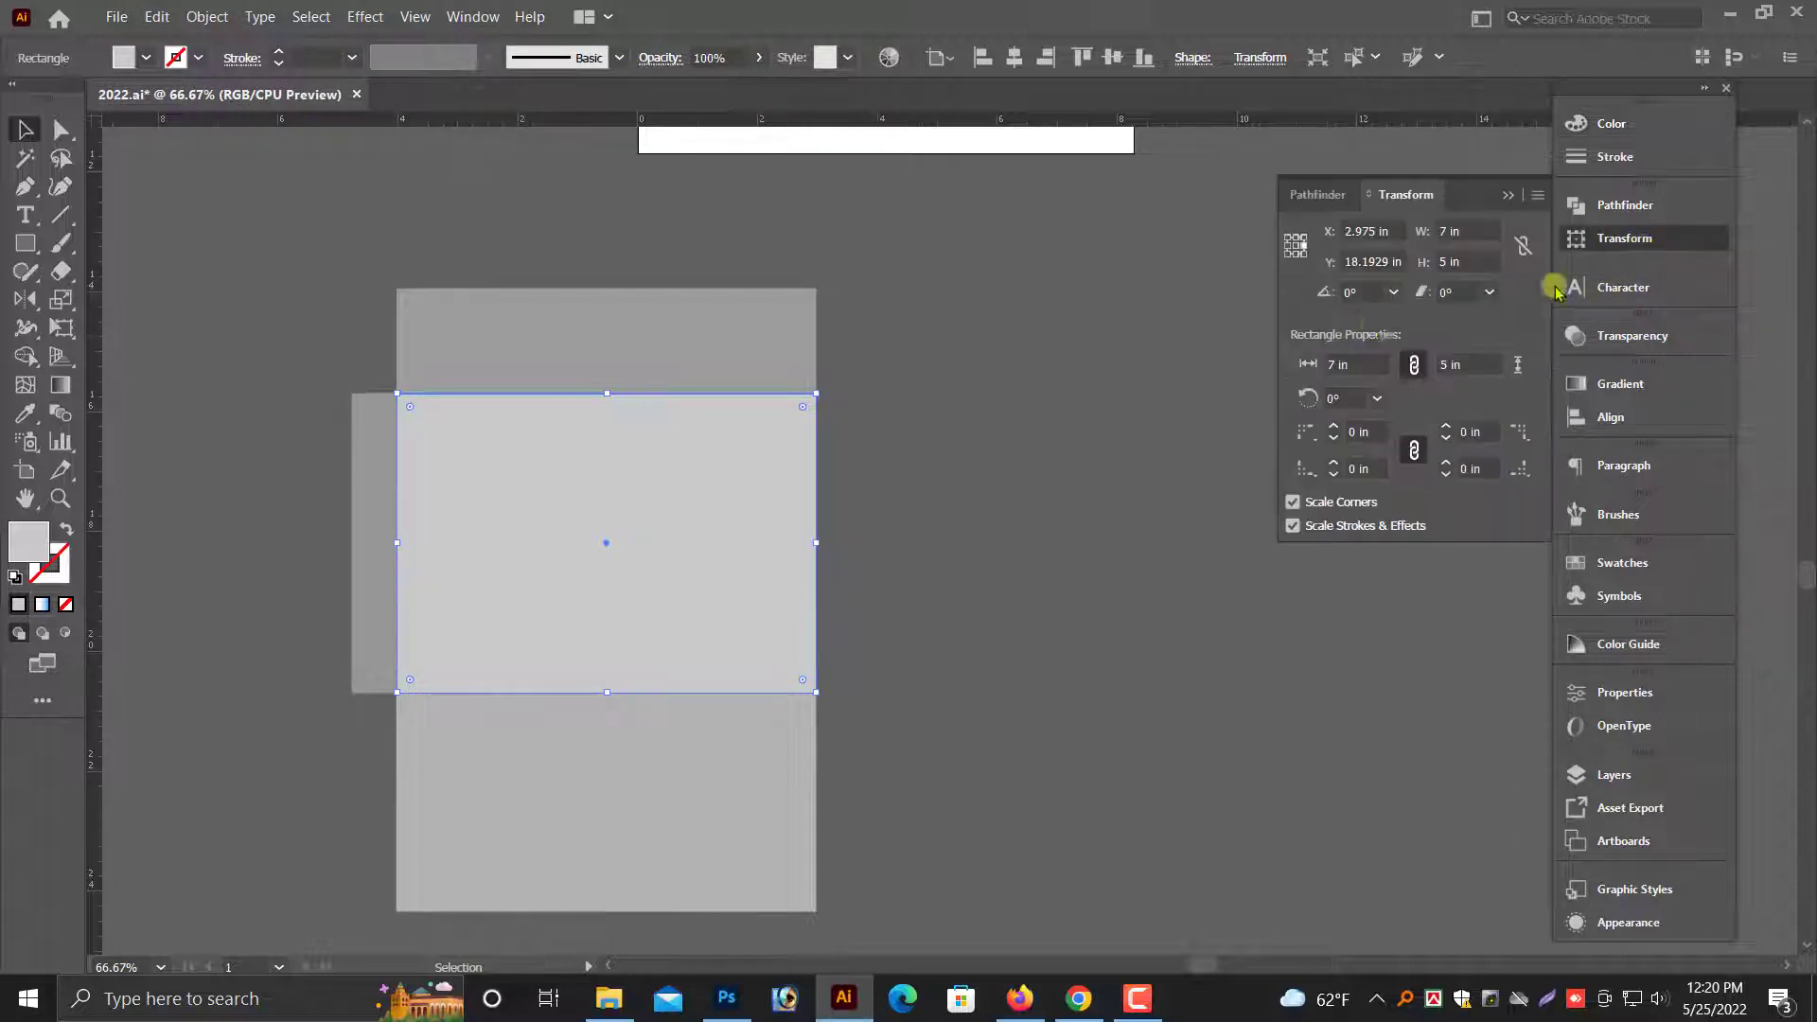
pyautogui.click(1290, 248)
pyautogui.click(1457, 234)
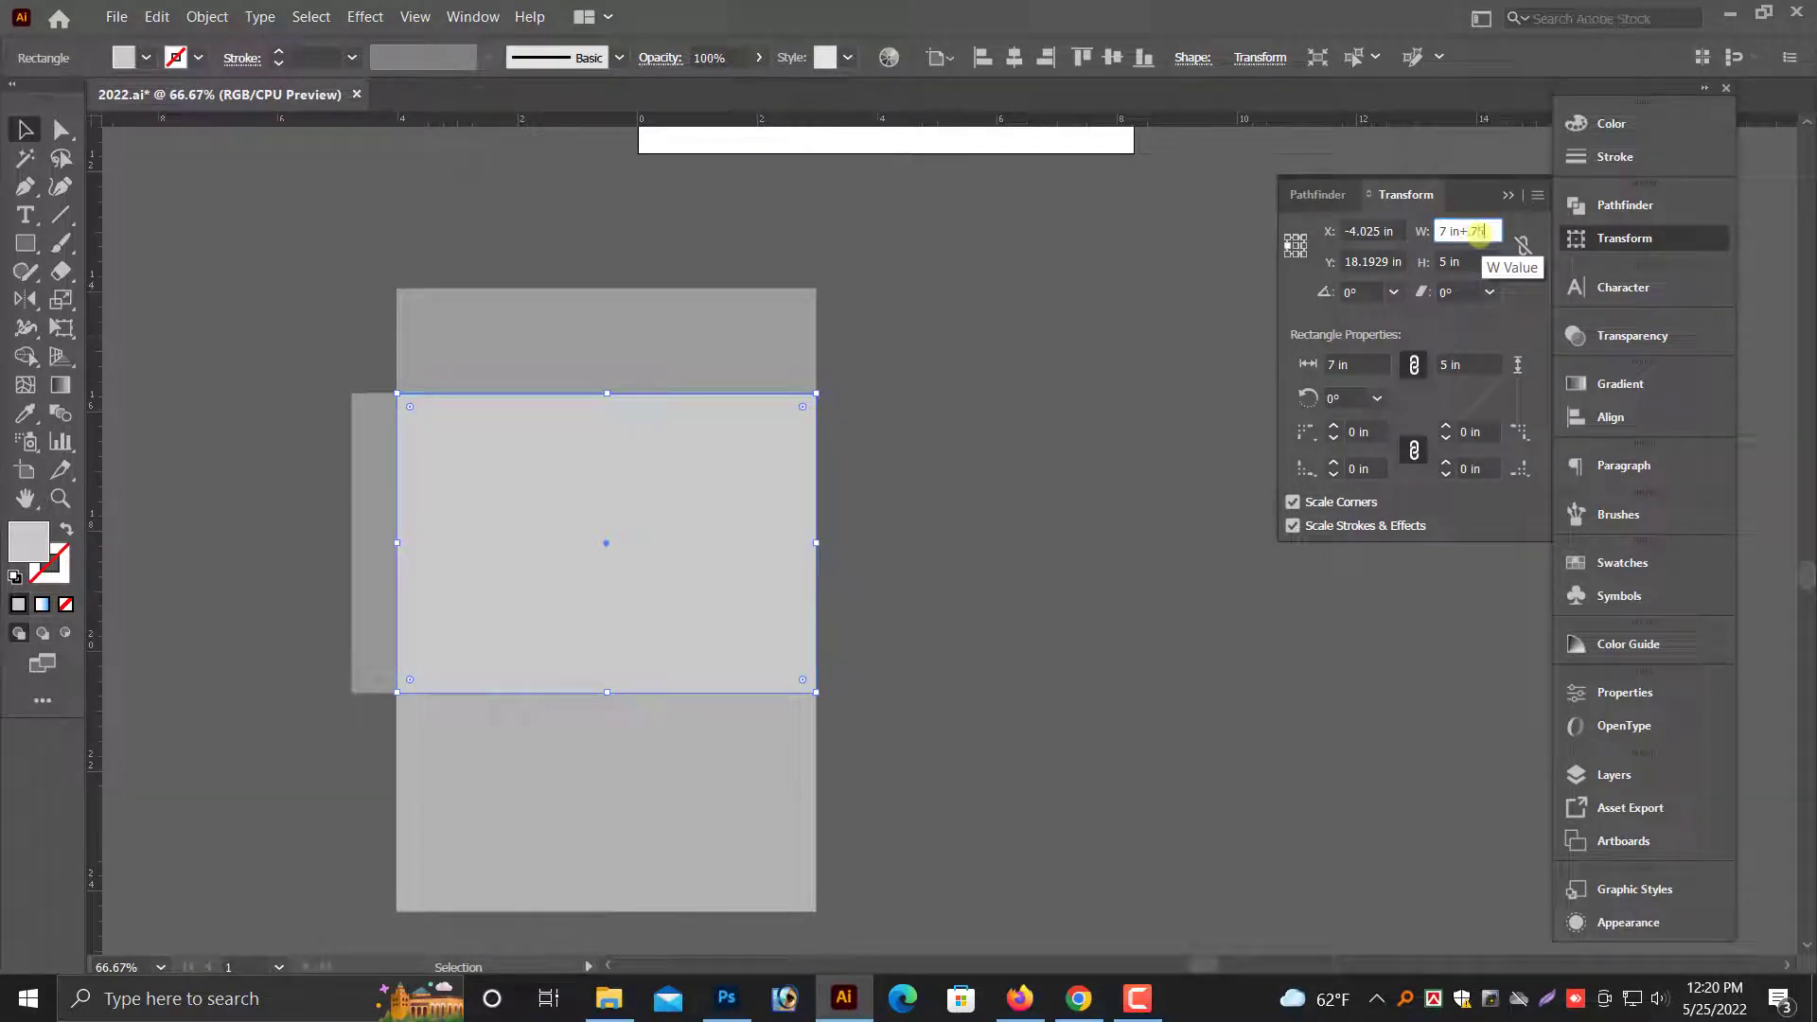
pyautogui.press('Return')
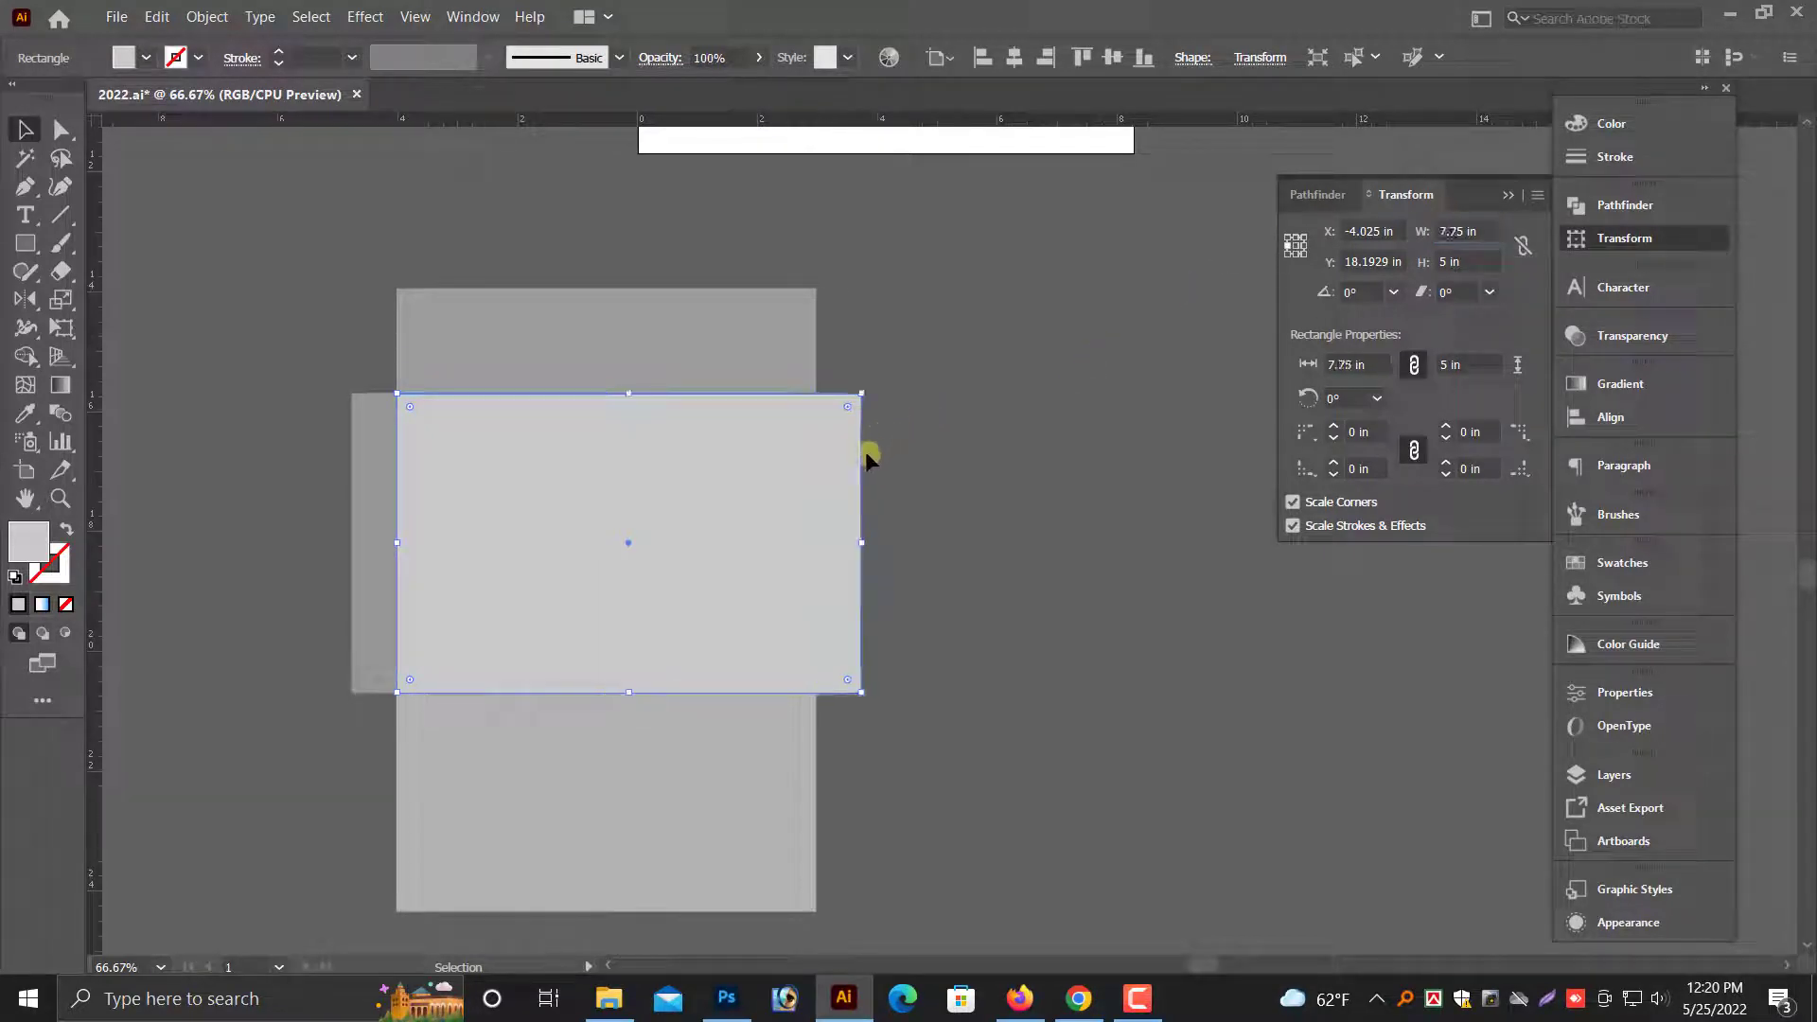
# - Fill the rightward-extended copy with 35% black and send it behind the central rectangle
pyautogui.click(1507, 196)
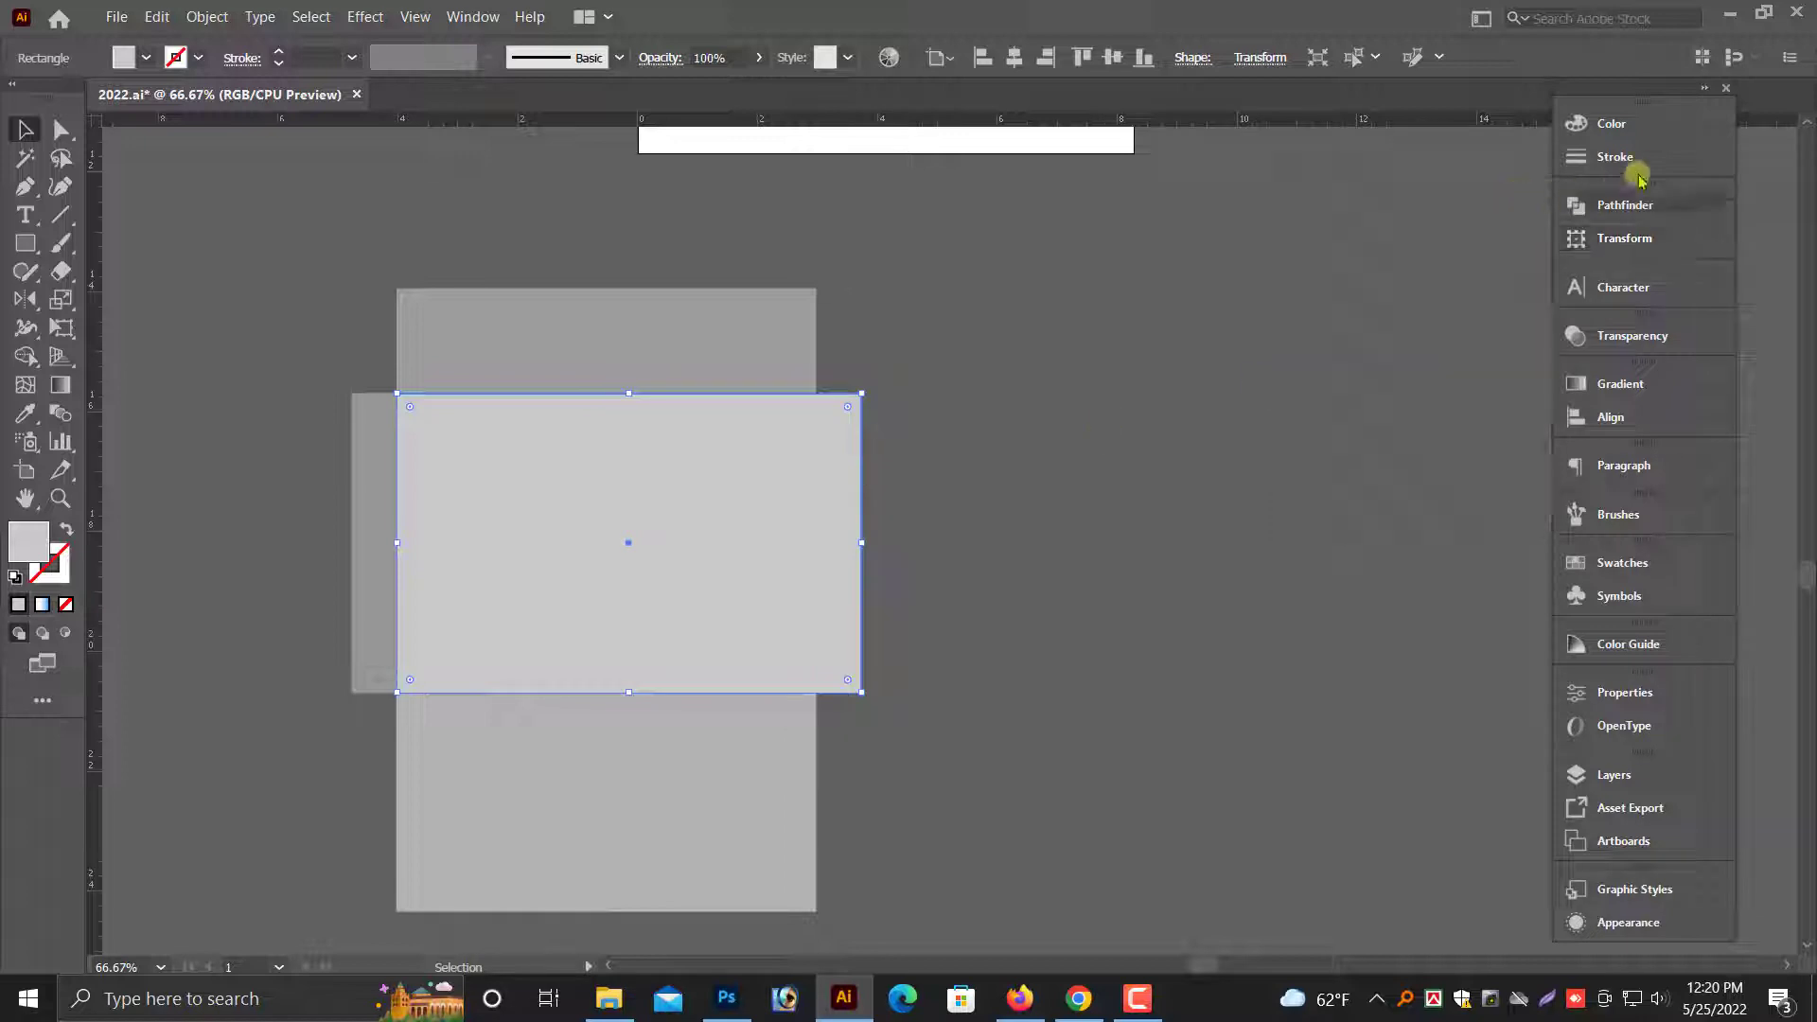
pyautogui.click(1614, 123)
pyautogui.moveTo(1389, 151); pyautogui.dragTo(1398, 155)
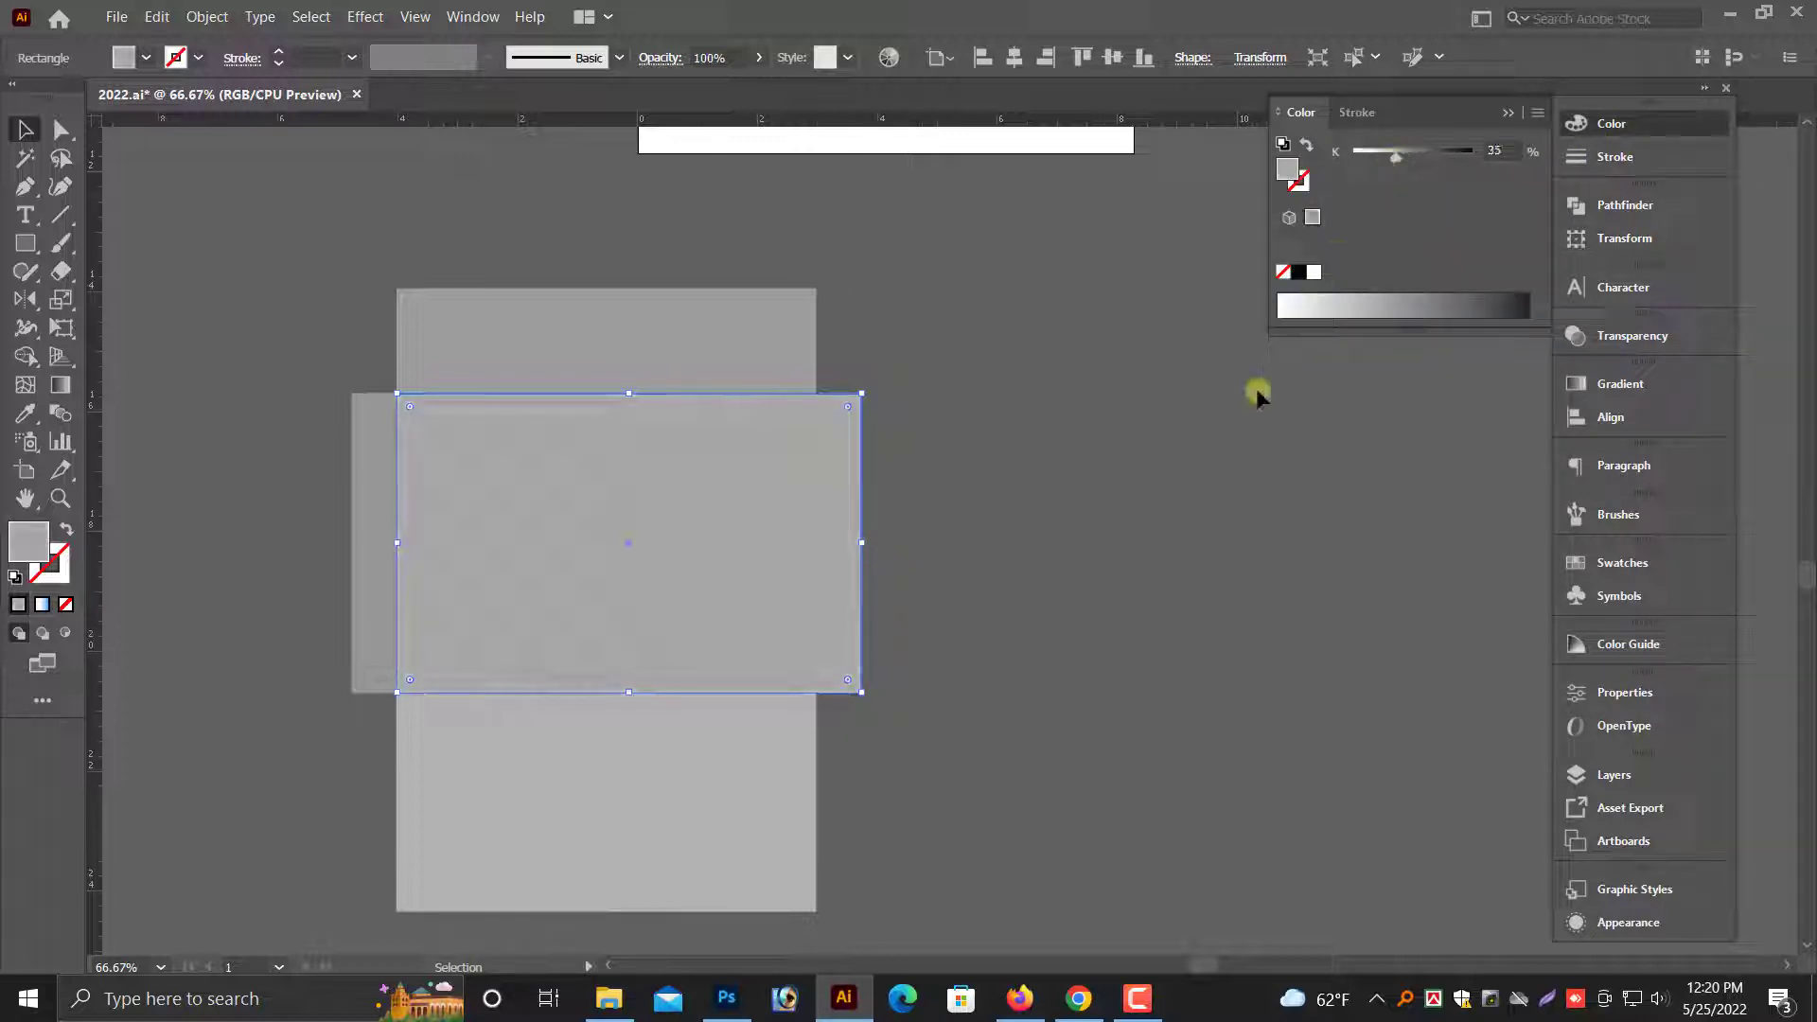
pyautogui.click(921, 474)
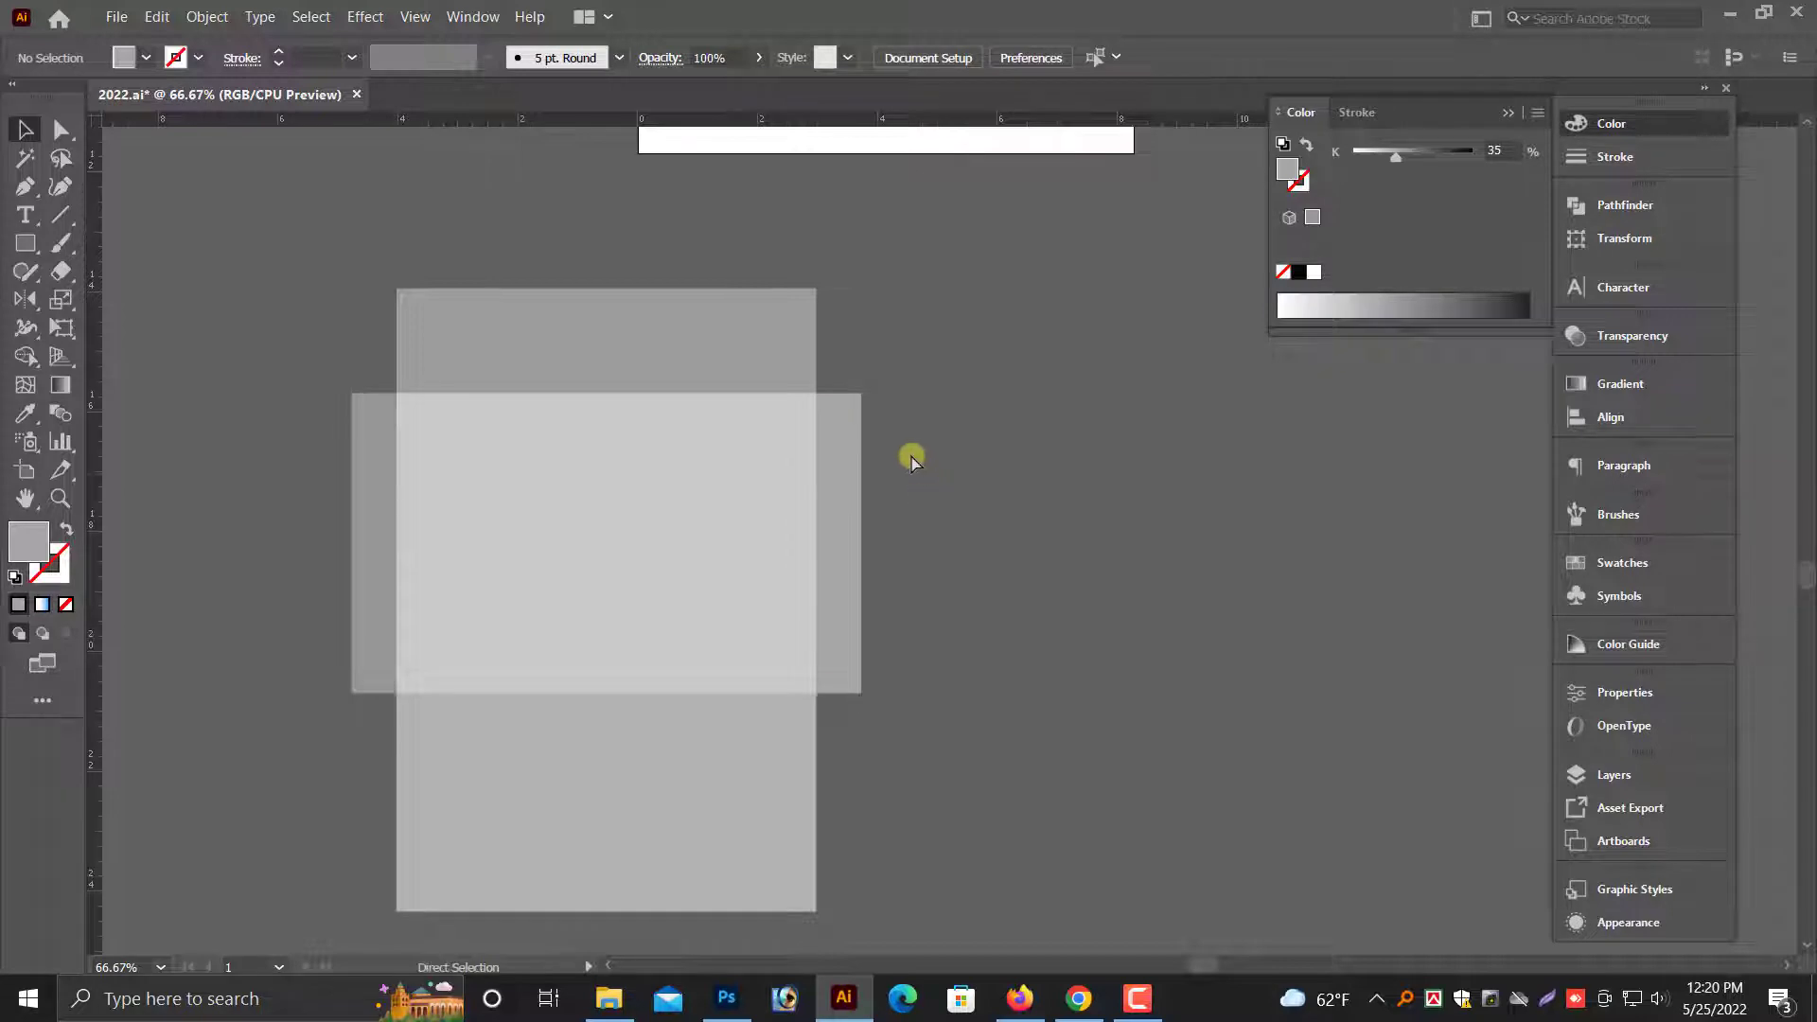
# - Move the whole envelope layout a short distance to the right on the canvas
pyautogui.hotkey('ctrl', '-')
pyautogui.moveTo(1091, 578); pyautogui.dragTo(945, 544)
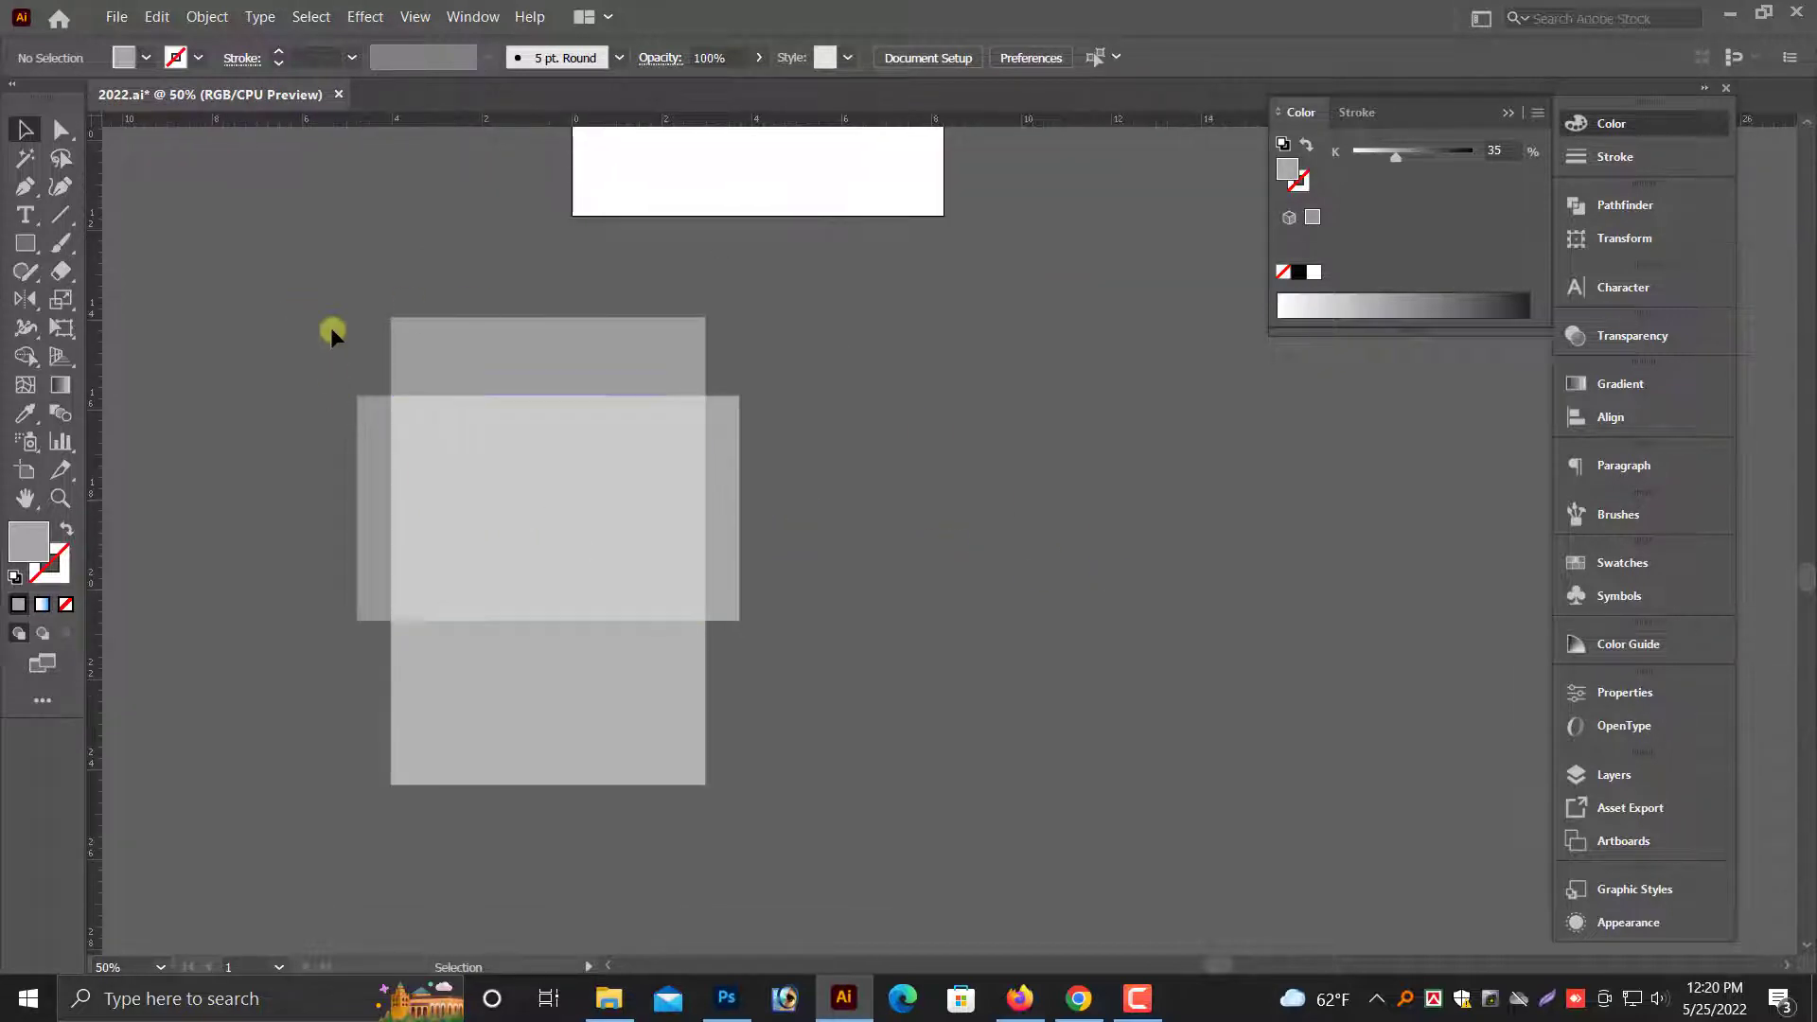
pyautogui.click(587, 523)
pyautogui.moveTo(588, 523); pyautogui.dragTo(691, 531)
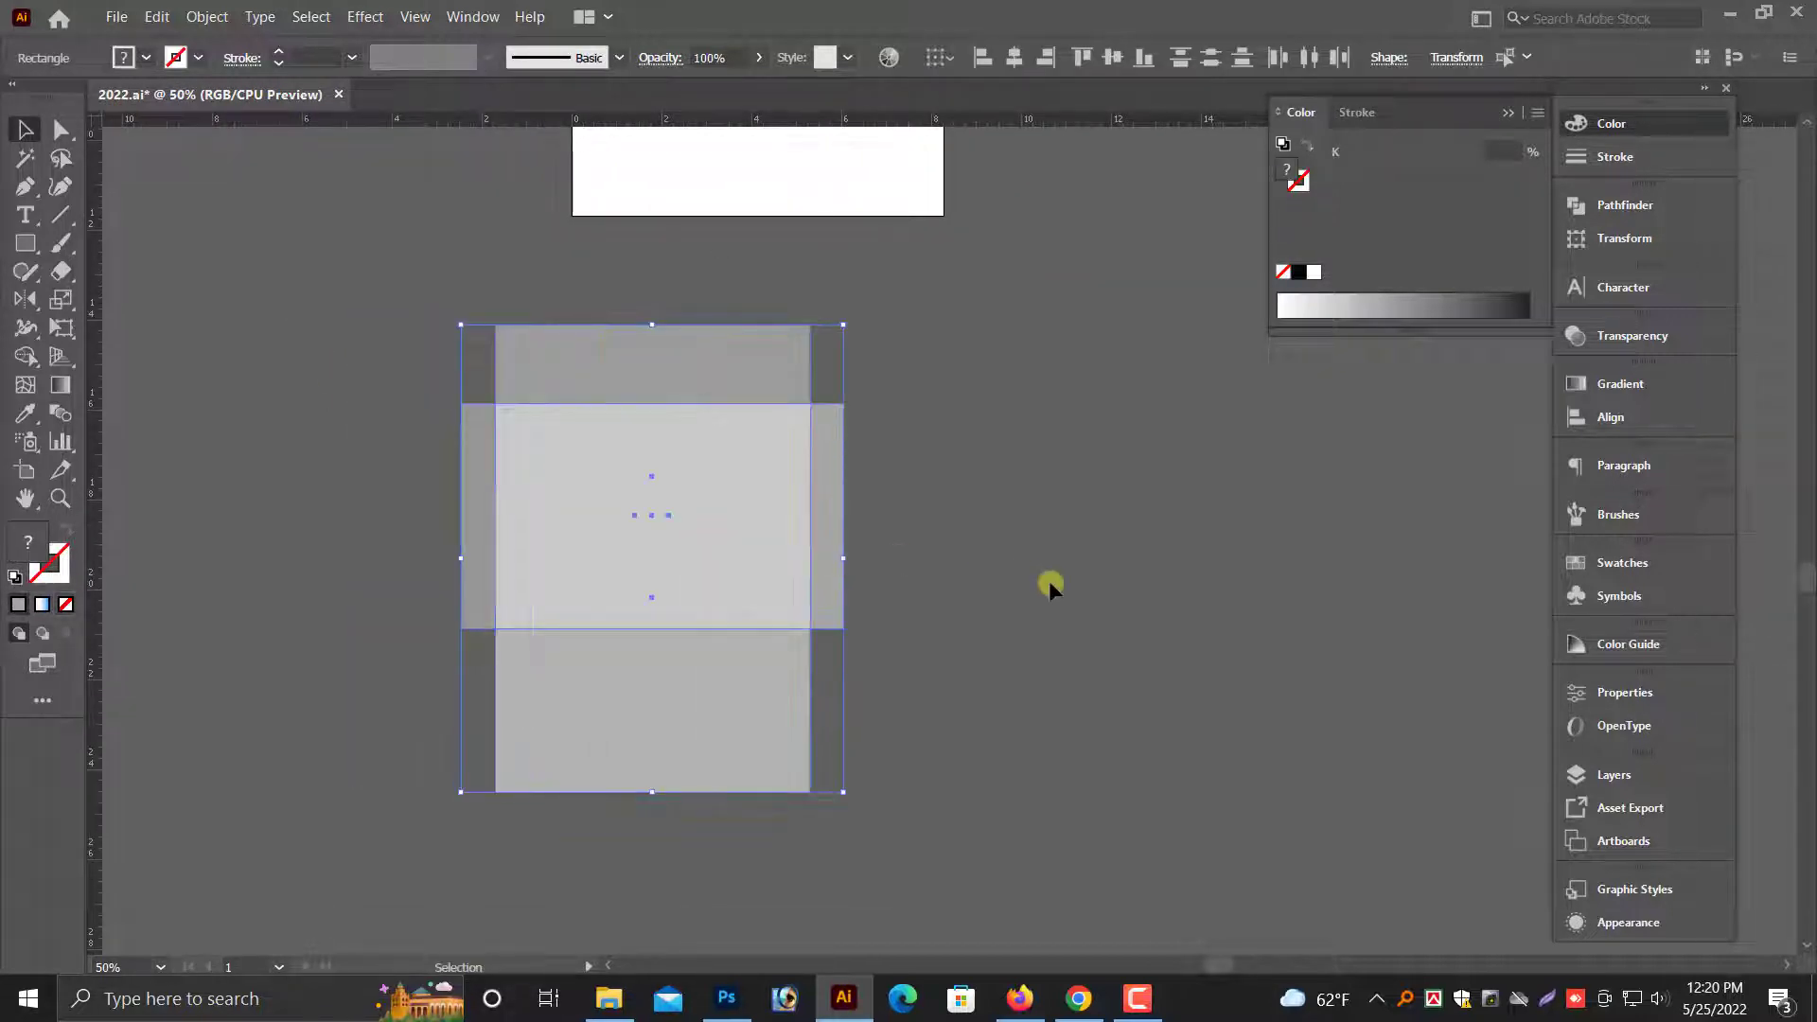
pyautogui.click(1010, 583)
pyautogui.scroll(-1, 1136, 568)
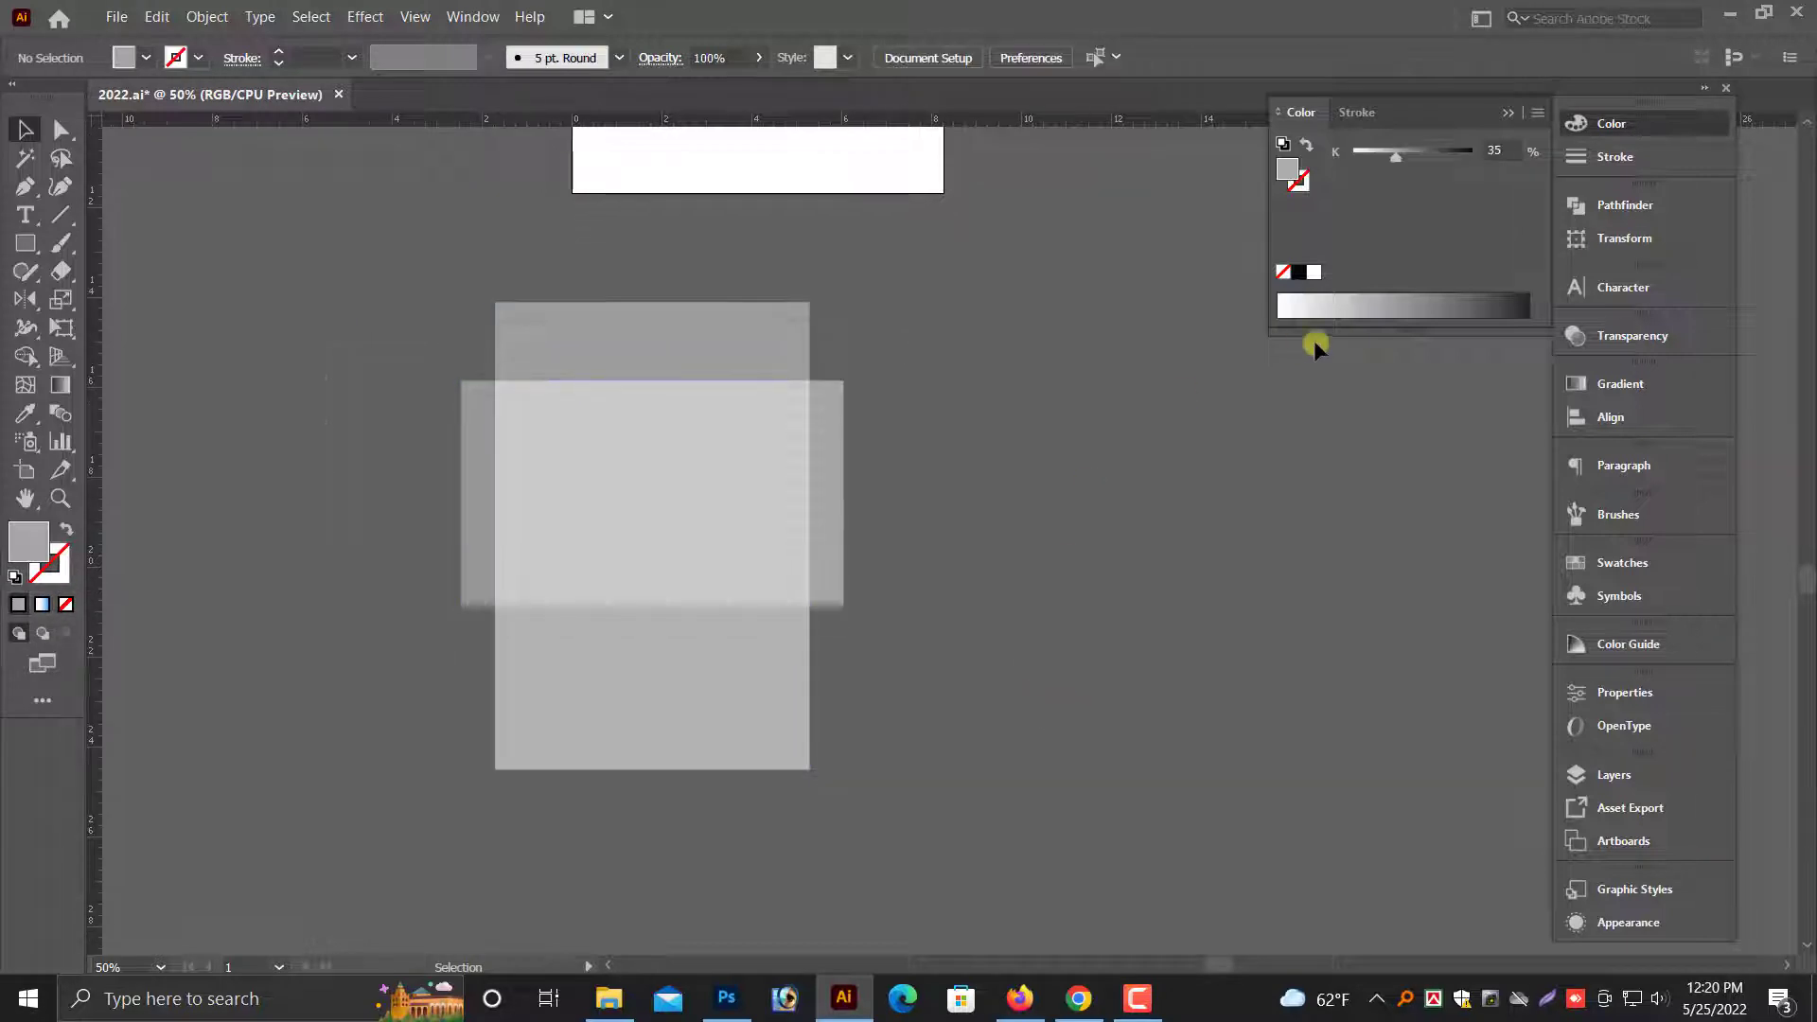
pyautogui.click(1507, 122)
pyautogui.scroll(2, 1105, 571)
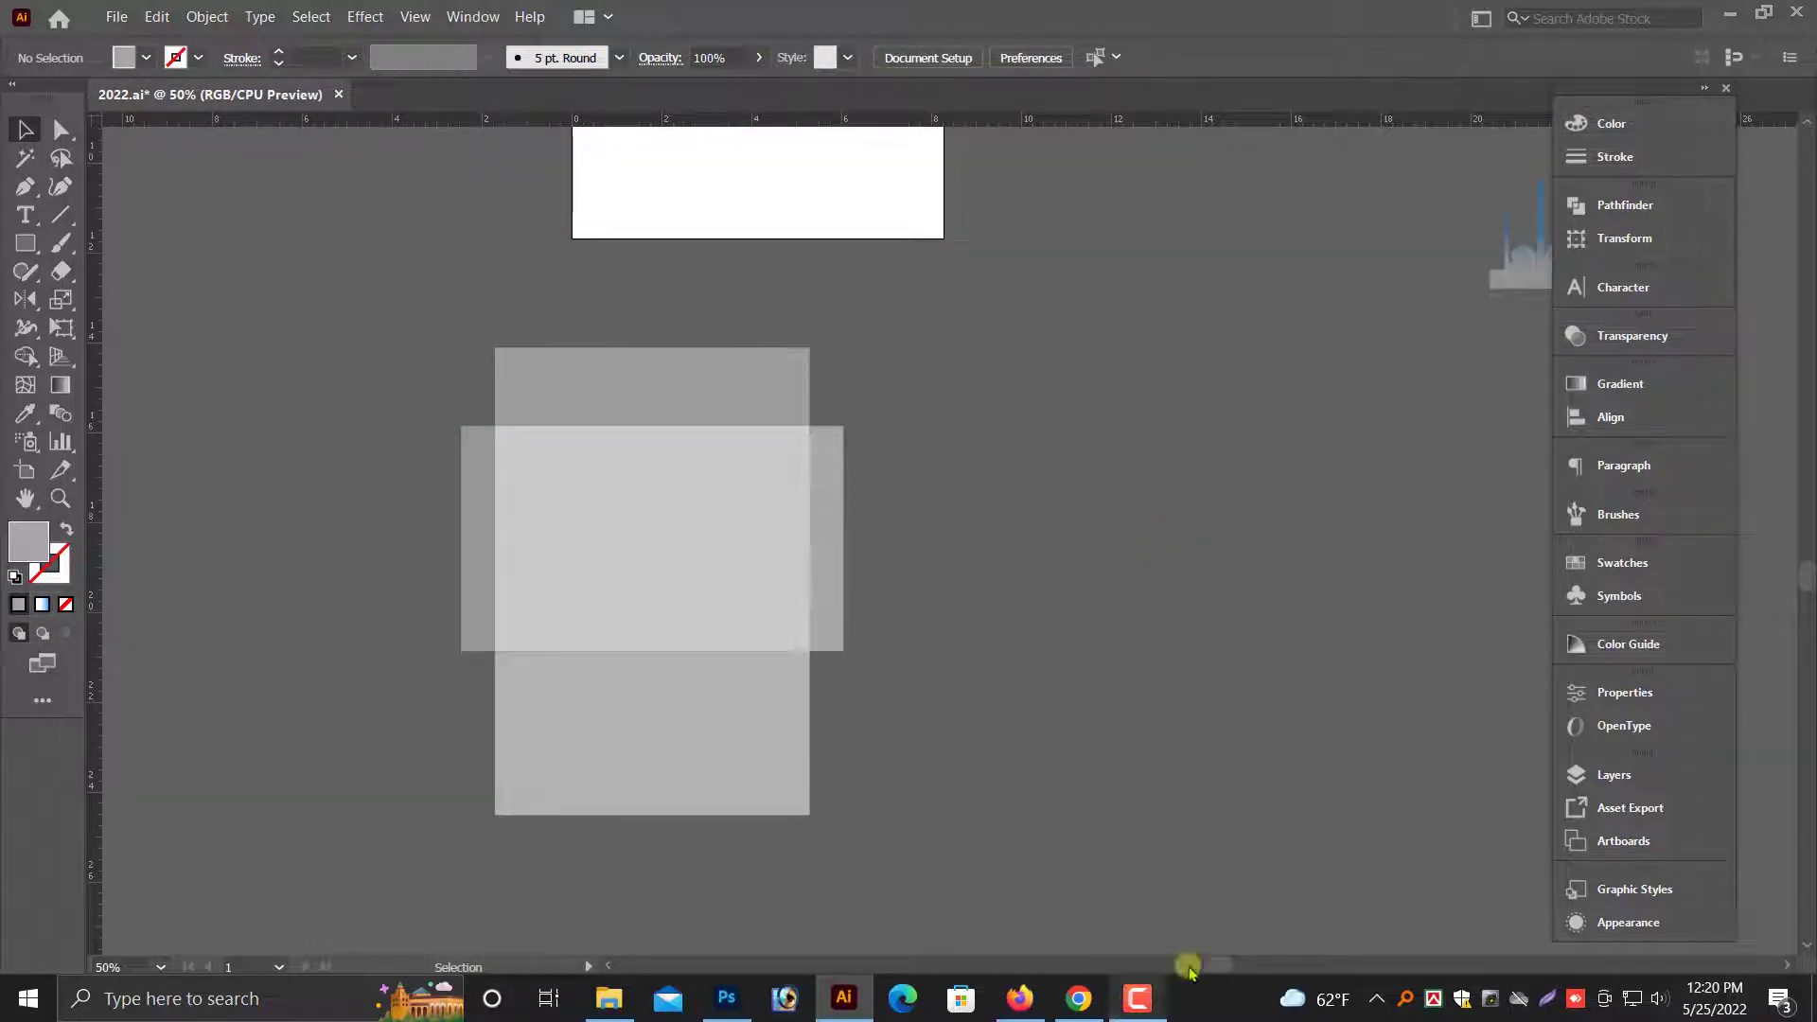
pyautogui.click(1723, 900)
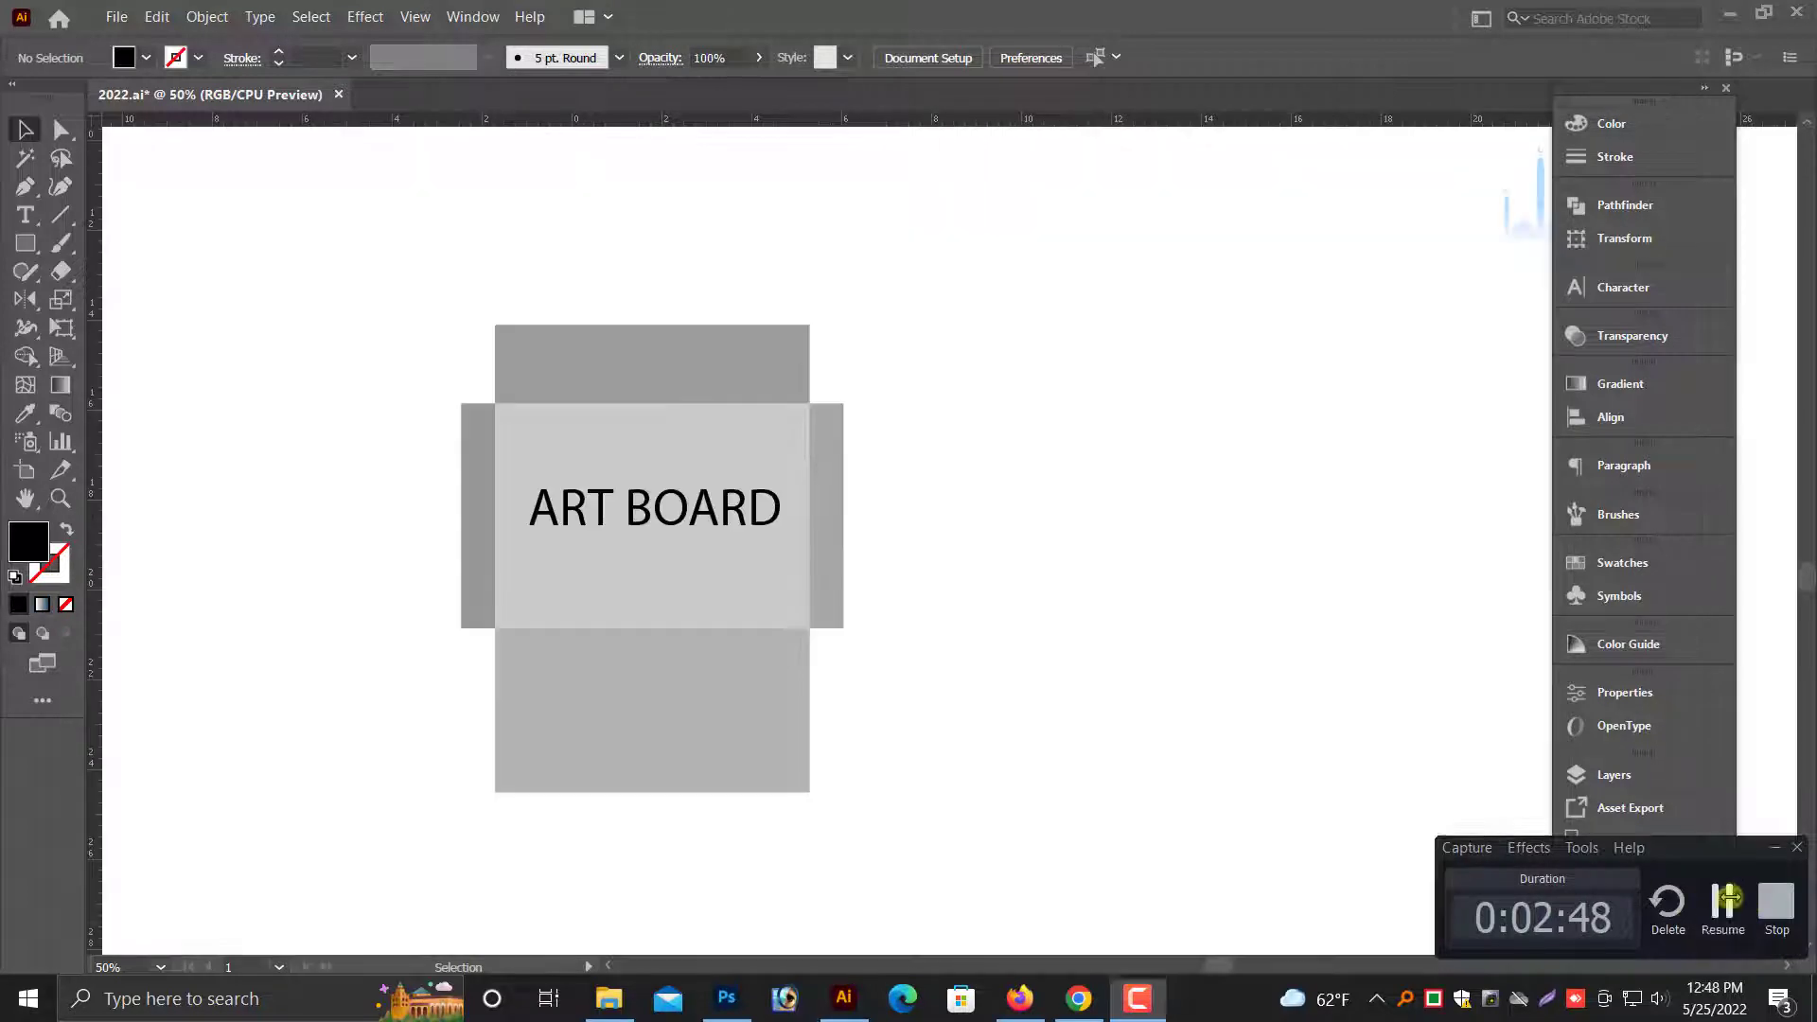
pyautogui.scroll(2, 1041, 653)
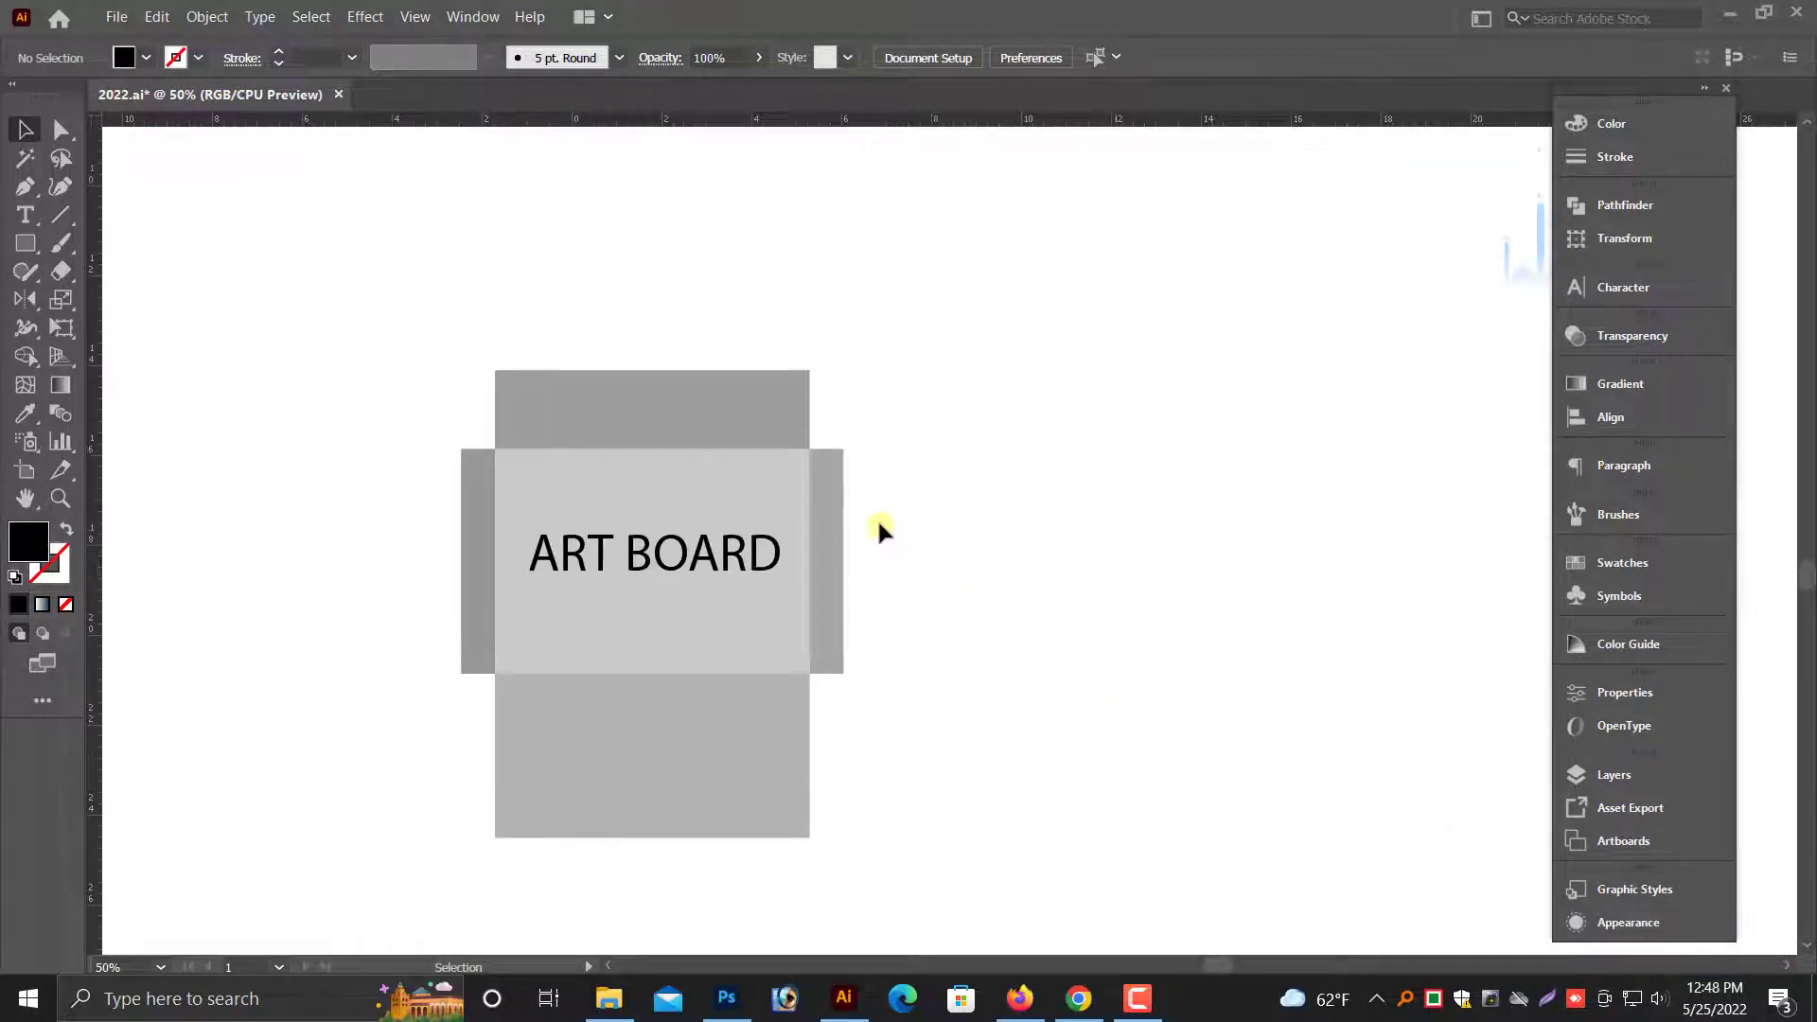
pyautogui.moveTo(355, 319); pyautogui.dragTo(937, 483)
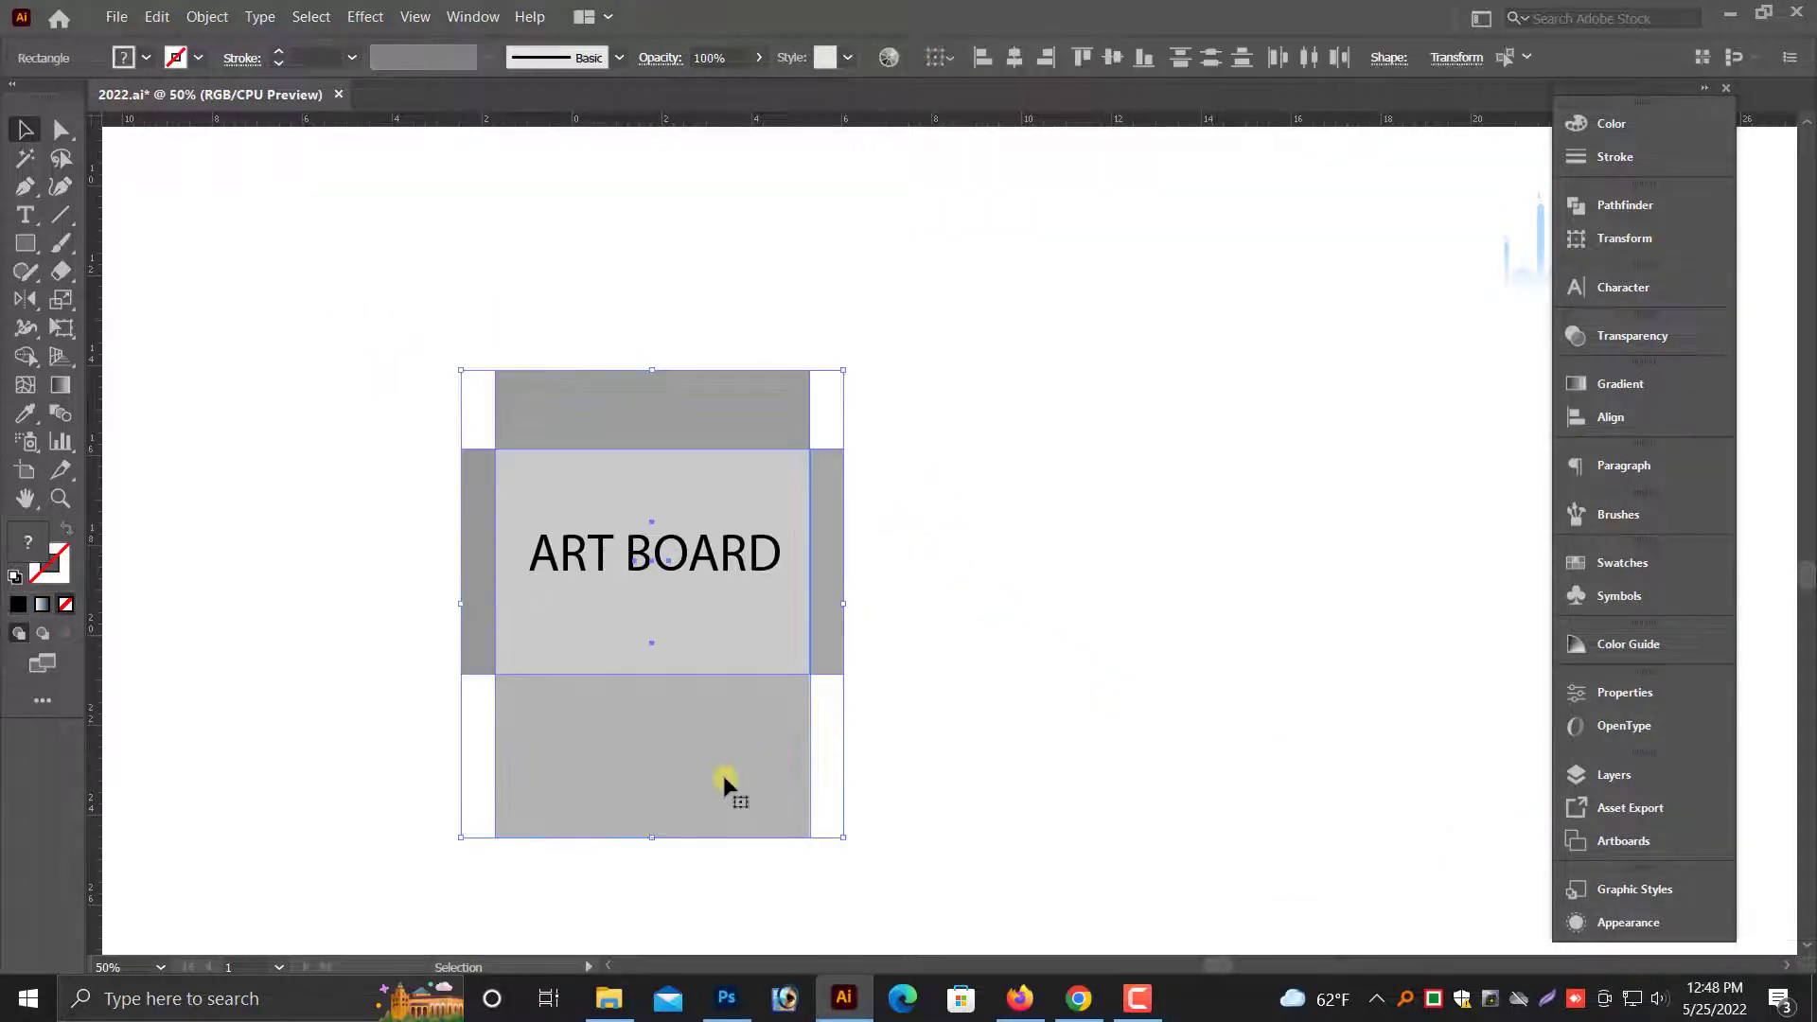
pyautogui.moveTo(826, 774); pyautogui.dragTo(982, 776)
pyautogui.hotkey('ctrl', 'z')
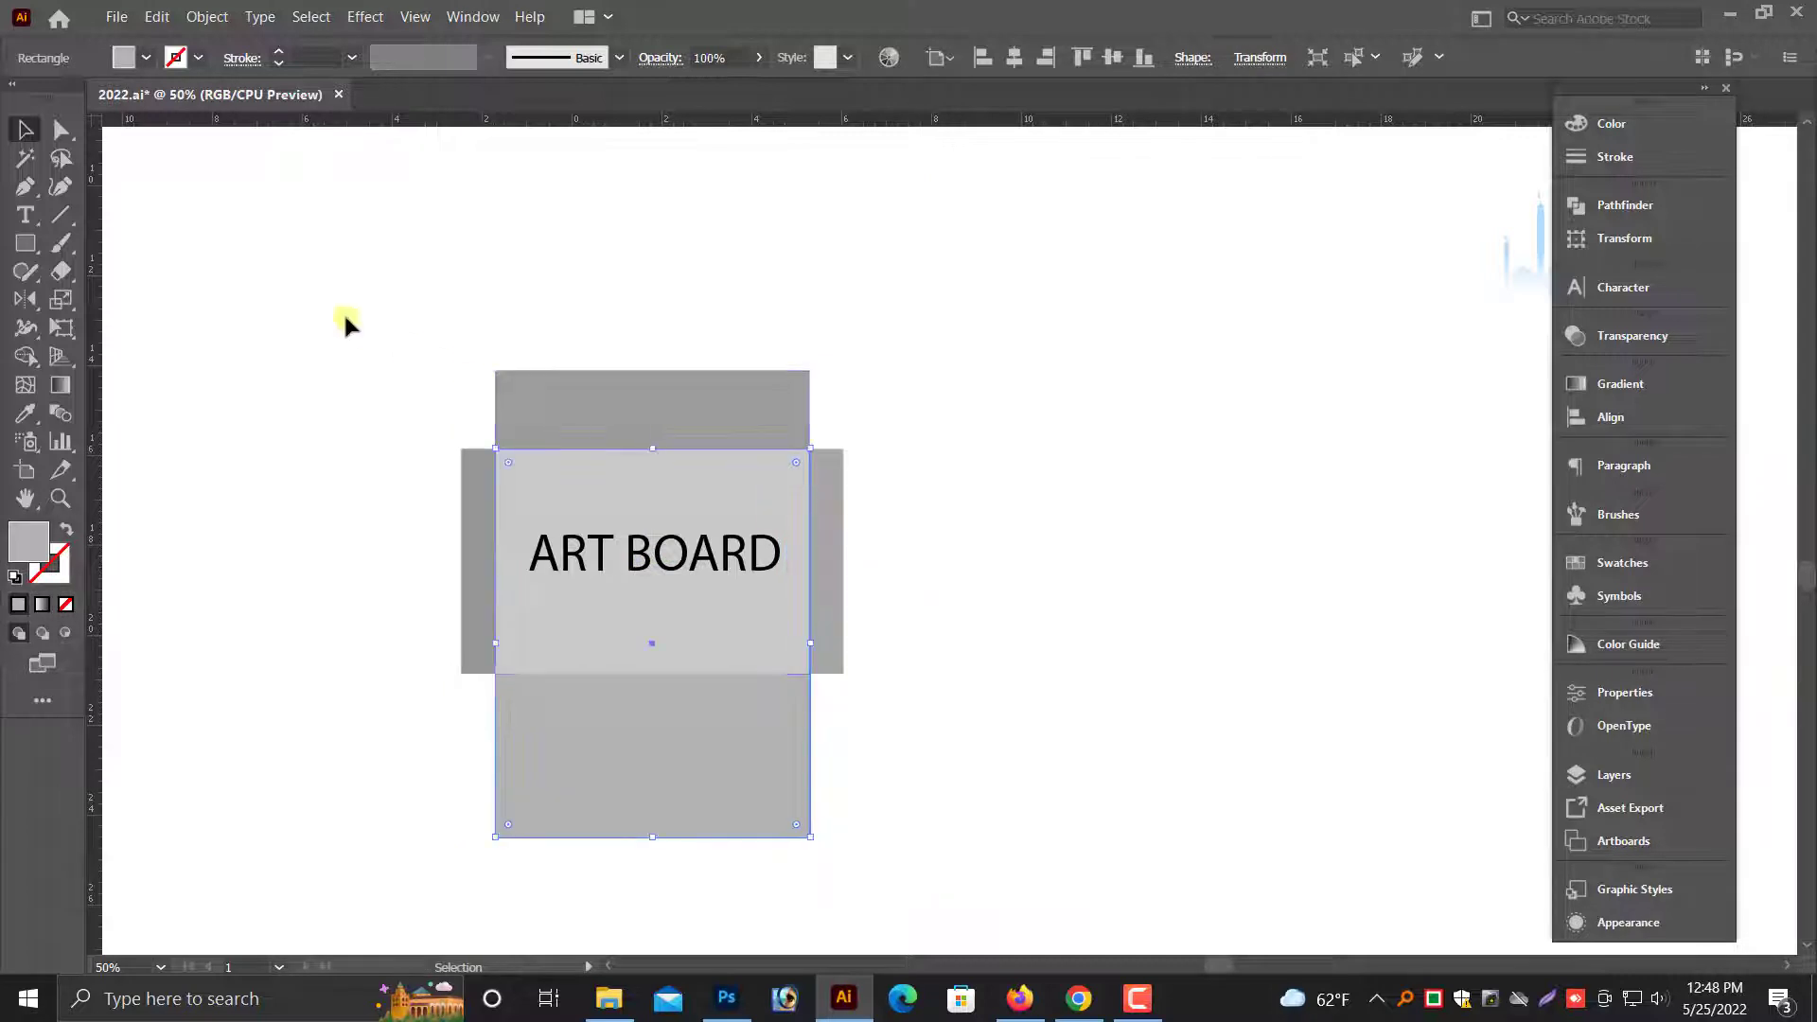
pyautogui.moveTo(363, 326); pyautogui.dragTo(797, 481)
pyautogui.moveTo(701, 453); pyautogui.dragTo(950, 463)
pyautogui.hotkey('ctrl', 'z')
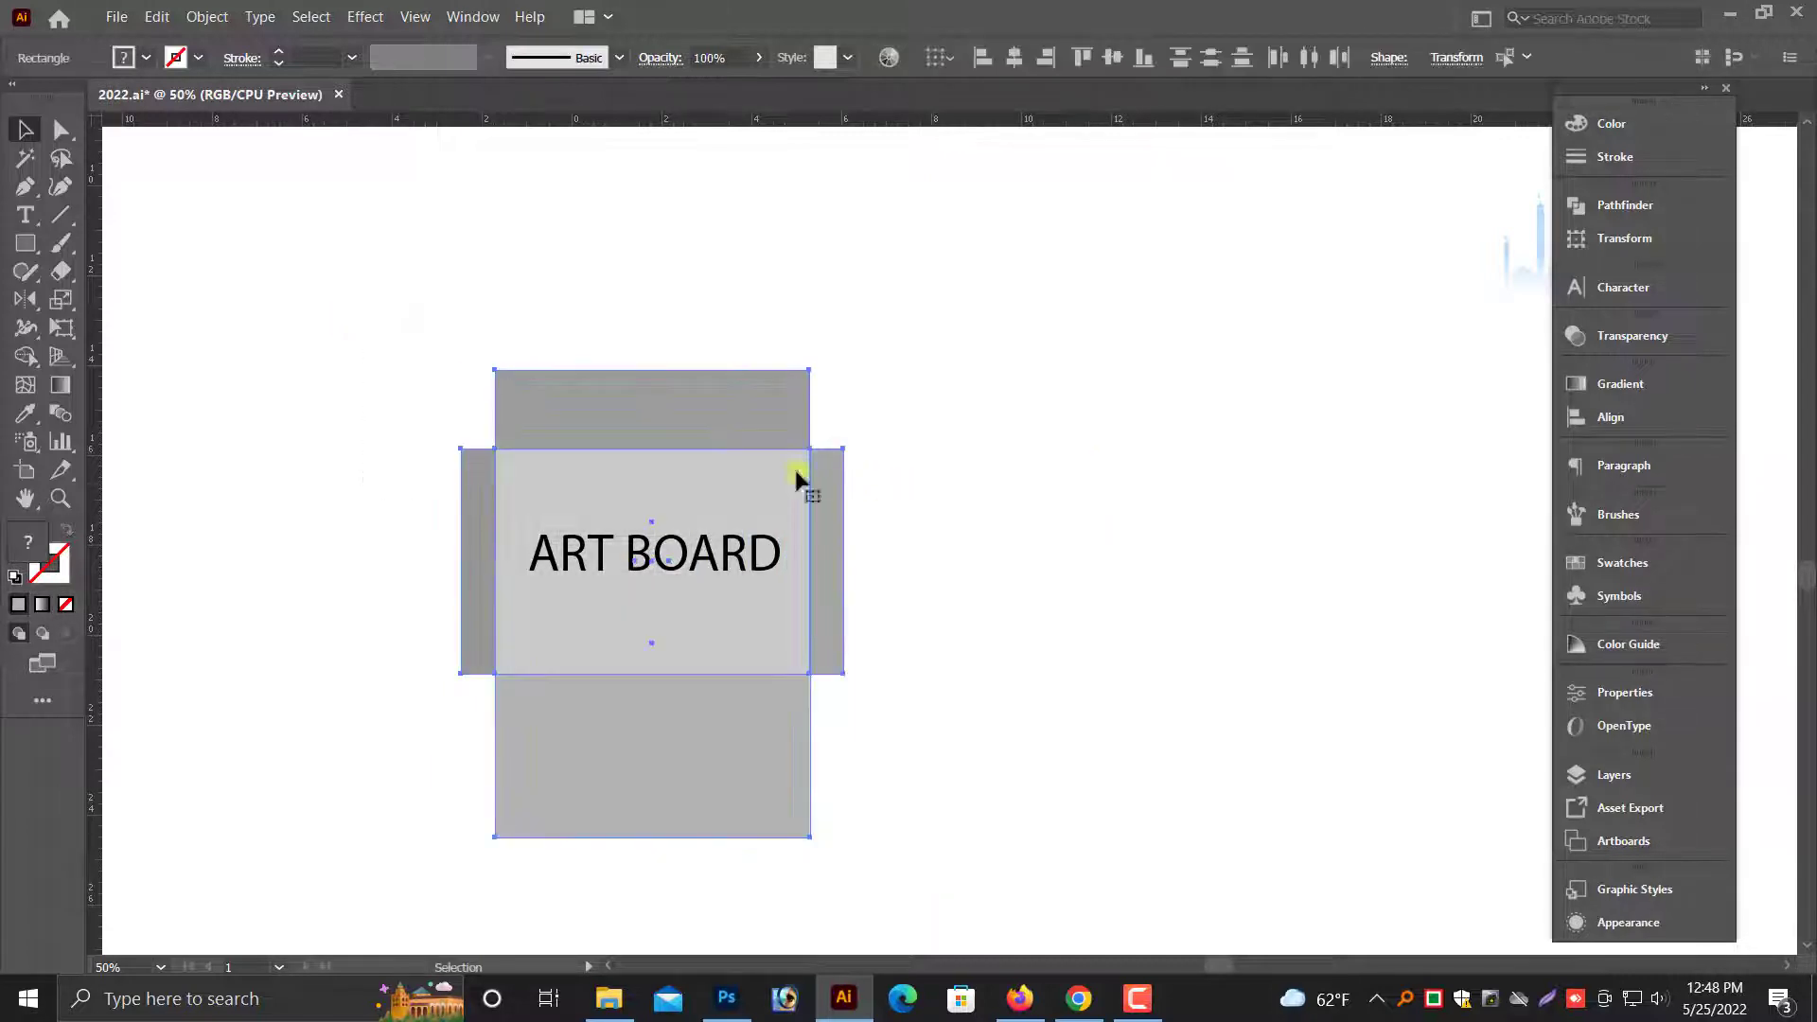
# - Try grouping the envelope panels, and ungroup them again
pyautogui.rightClick(695, 398)
pyautogui.click(752, 524)
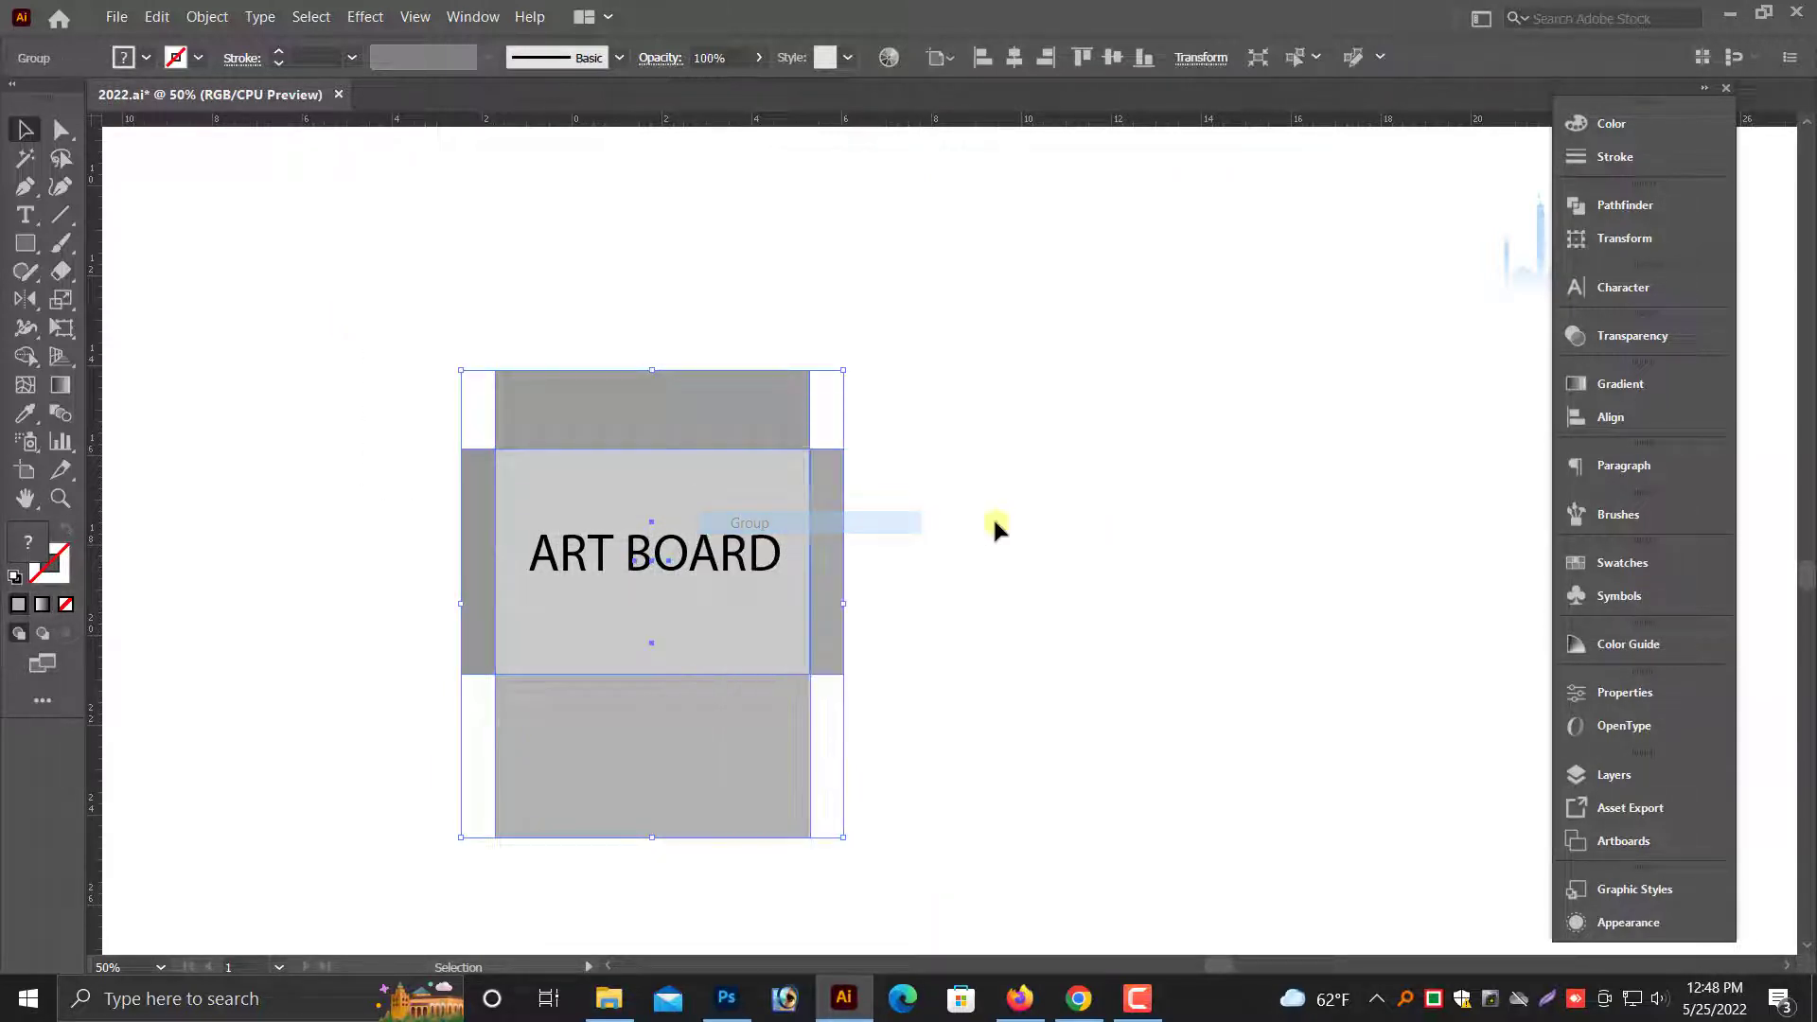
pyautogui.click(992, 523)
# - Convert the rectangles forming the top flap and the right side flap into guides
pyautogui.click(752, 468)
pyautogui.rightClick(680, 376)
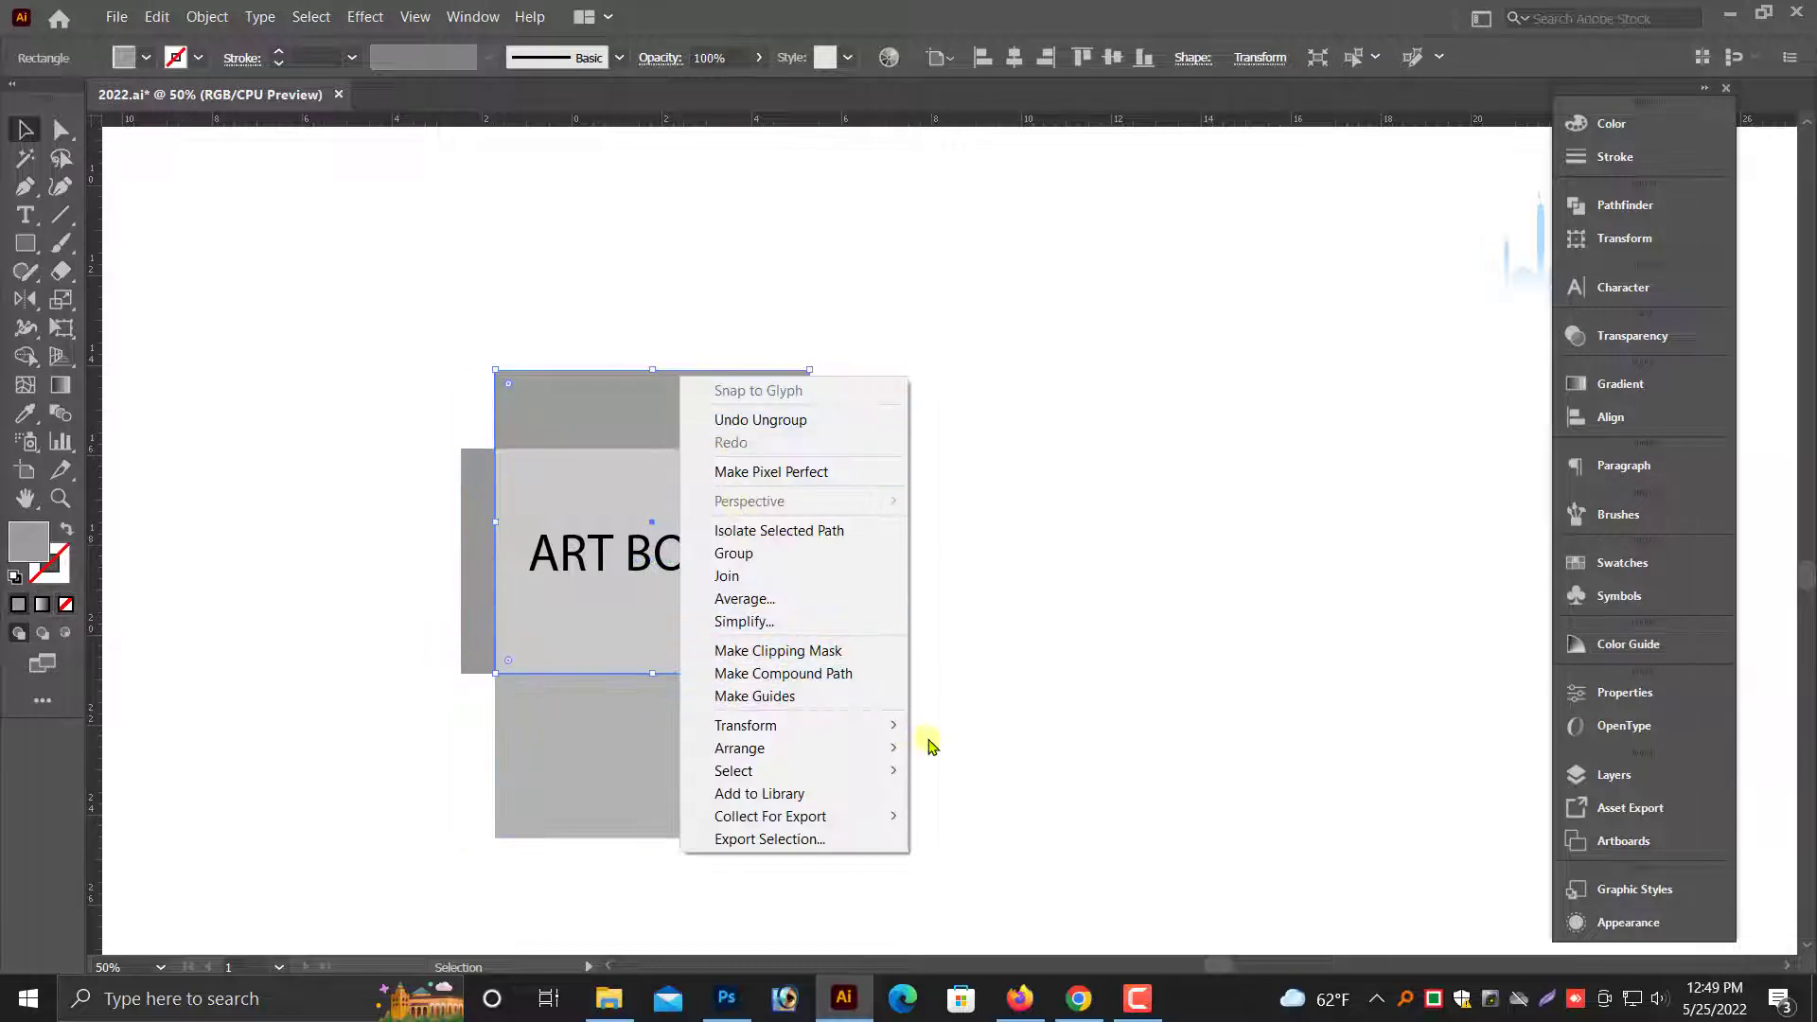
pyautogui.click(768, 696)
pyautogui.click(839, 559)
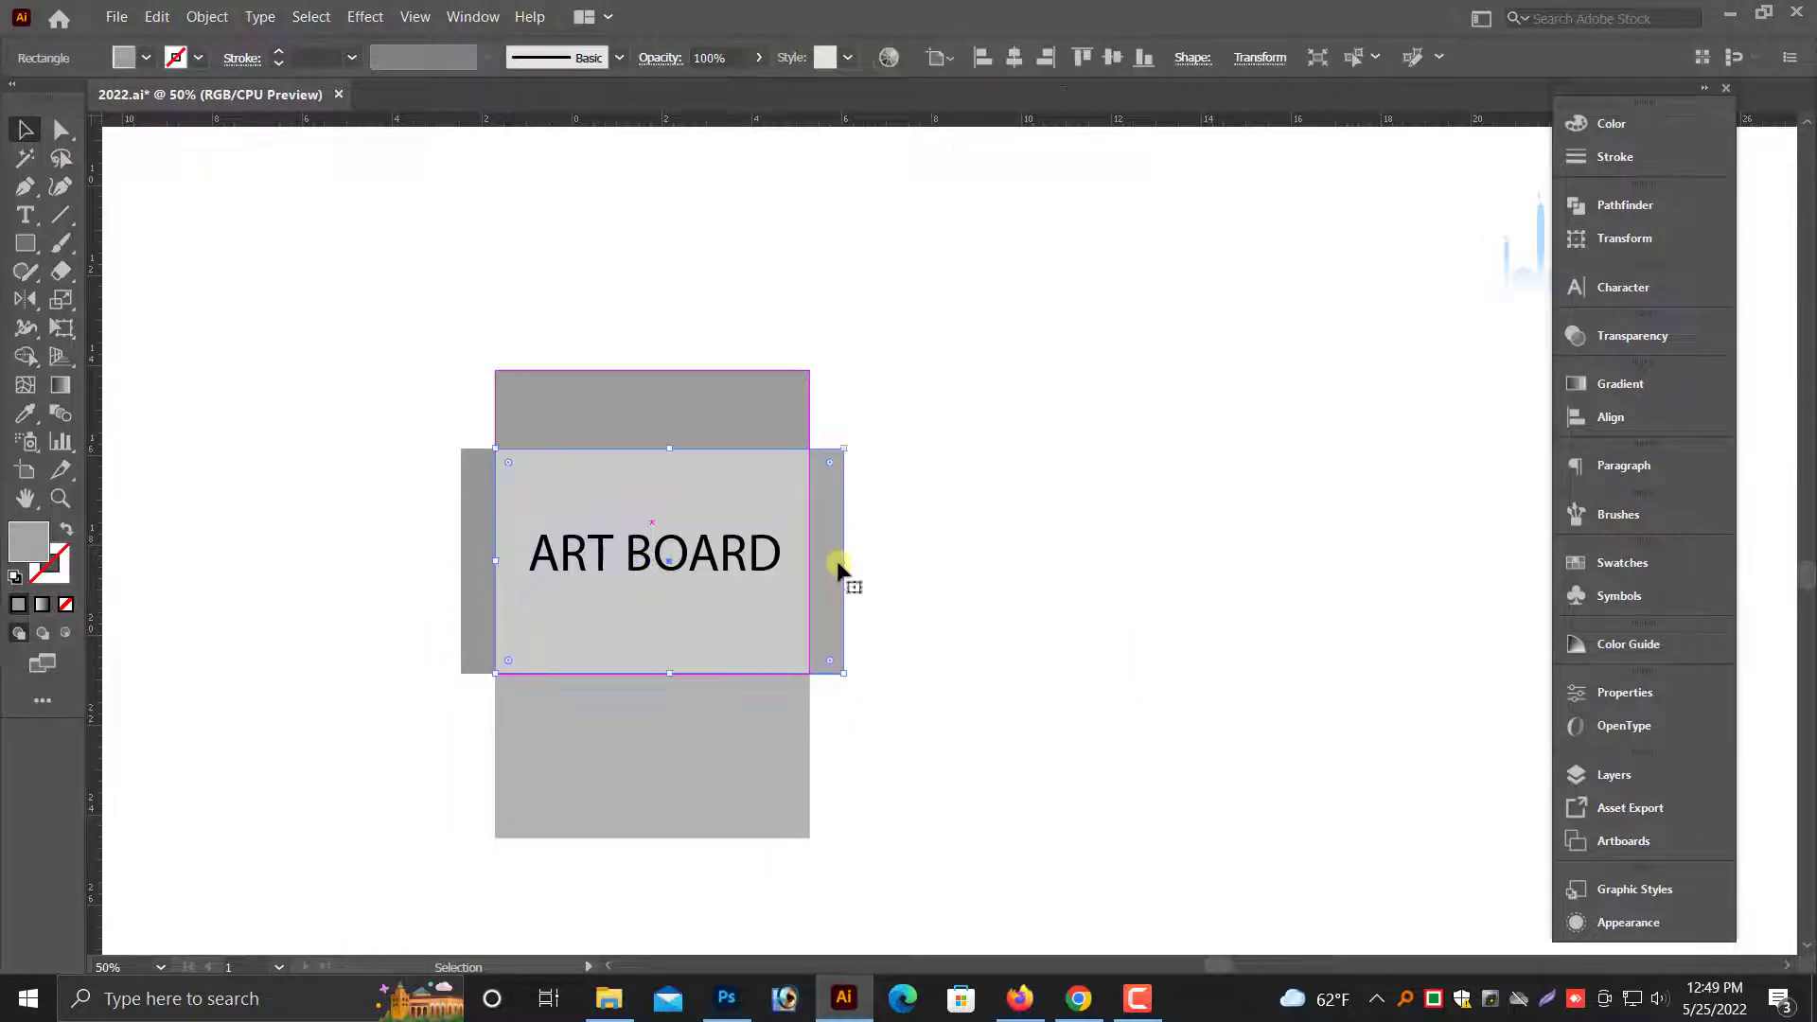
pyautogui.rightClick(841, 563)
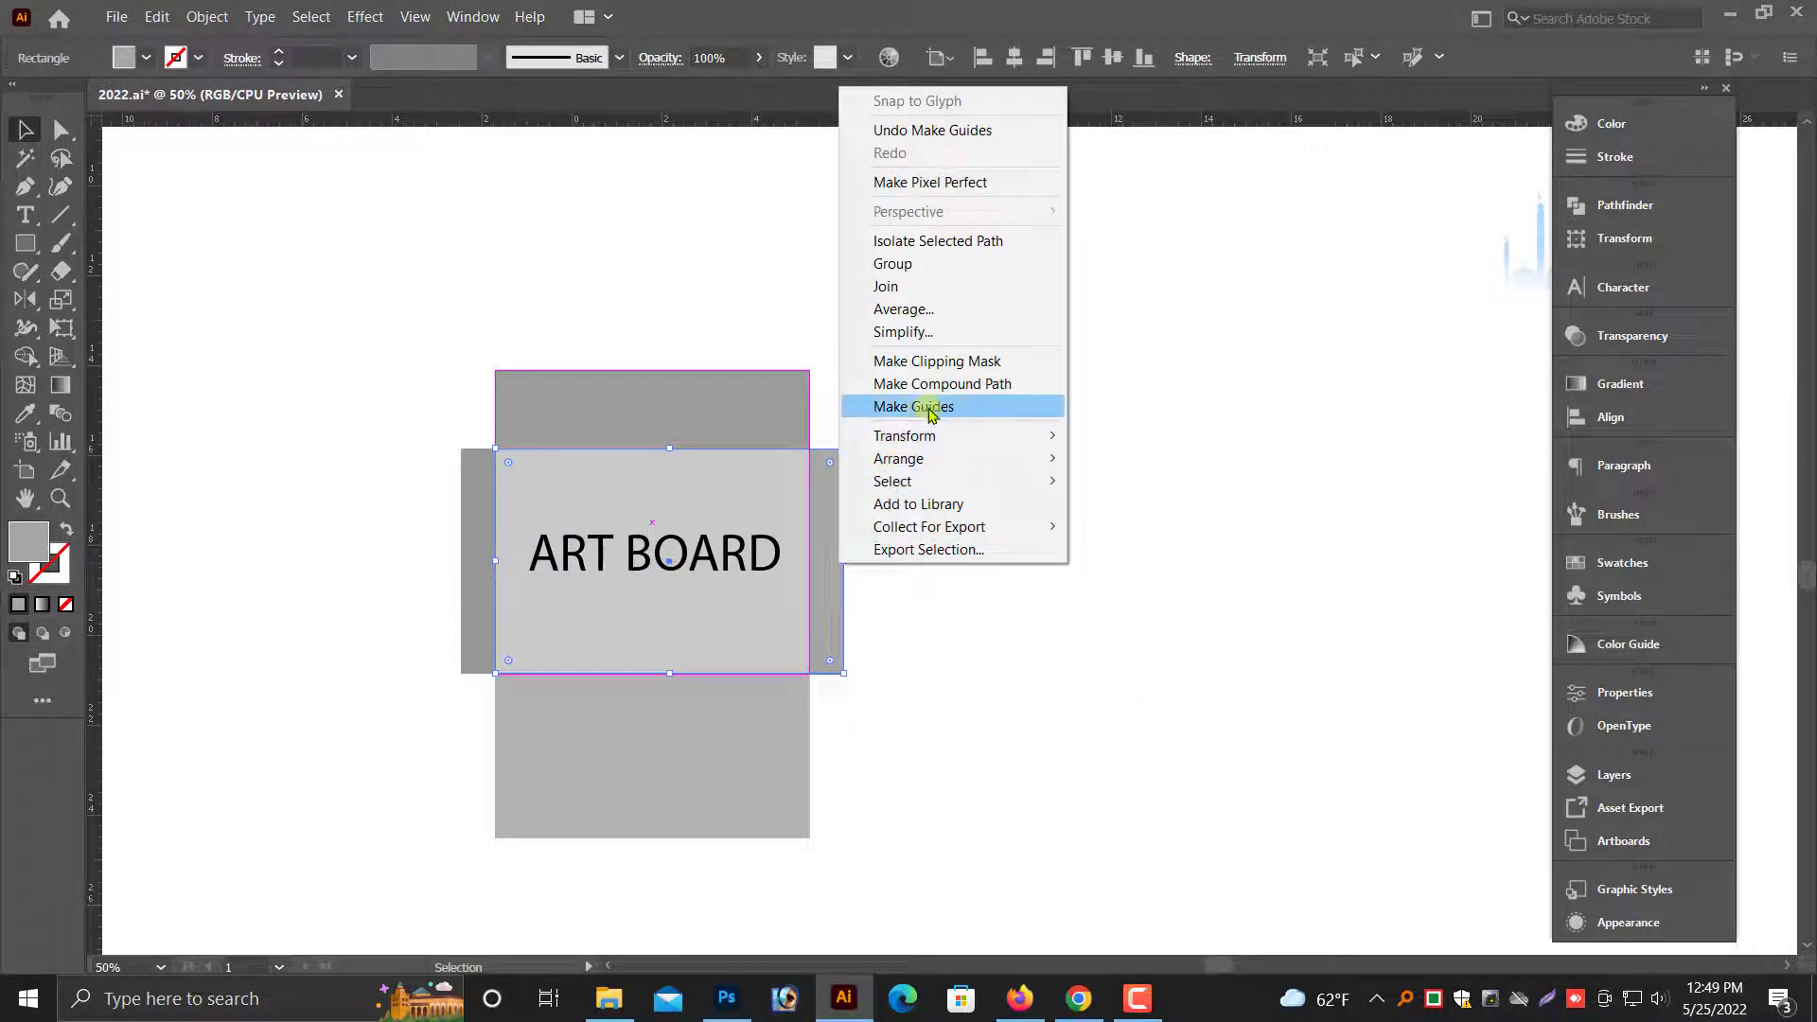
pyautogui.click(930, 414)
# - Convert the rectangles forming the bottom flap and the left side flap into guides
pyautogui.click(723, 762)
pyautogui.rightClick(732, 758)
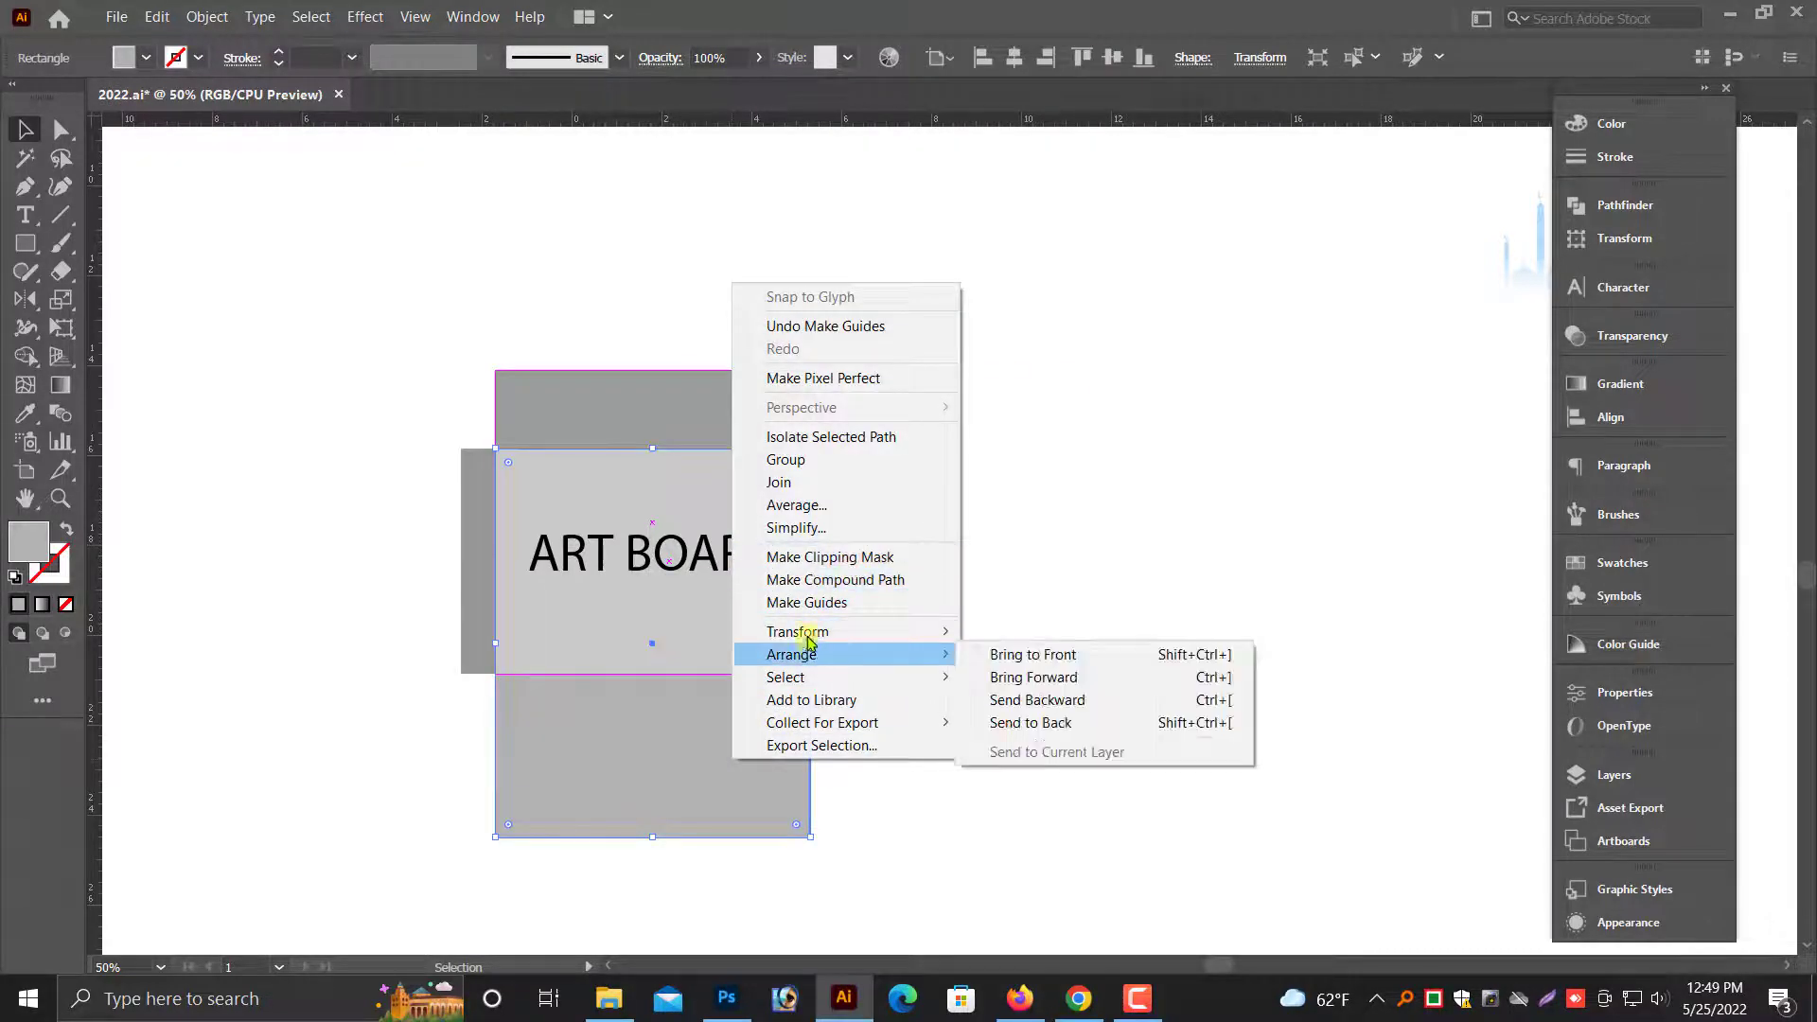
pyautogui.click(826, 603)
pyautogui.click(477, 547)
pyautogui.rightClick(479, 548)
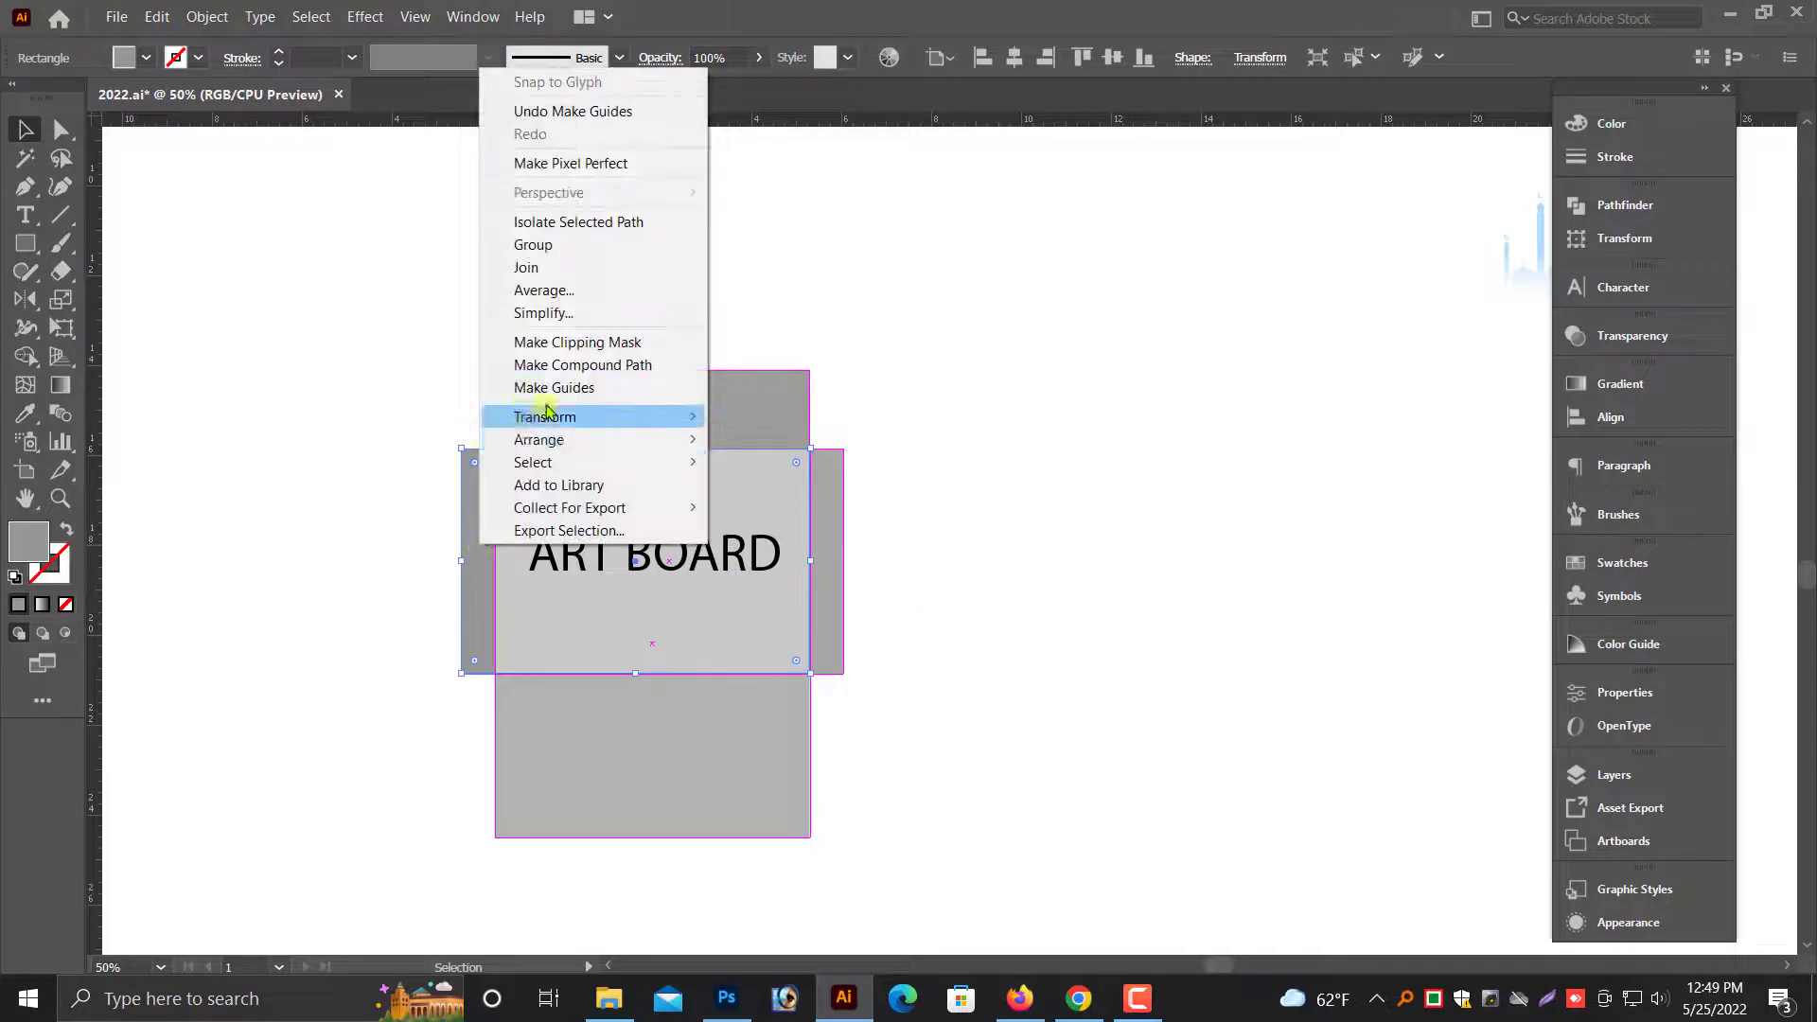
pyautogui.click(549, 393)
pyautogui.moveTo(528, 311); pyautogui.dragTo(1032, 709)
pyautogui.moveTo(1325, 830); pyautogui.dragTo(1379, 650)
pyautogui.hotkey('ctrl', '-')
pyautogui.hotkey('ctrl', '-')
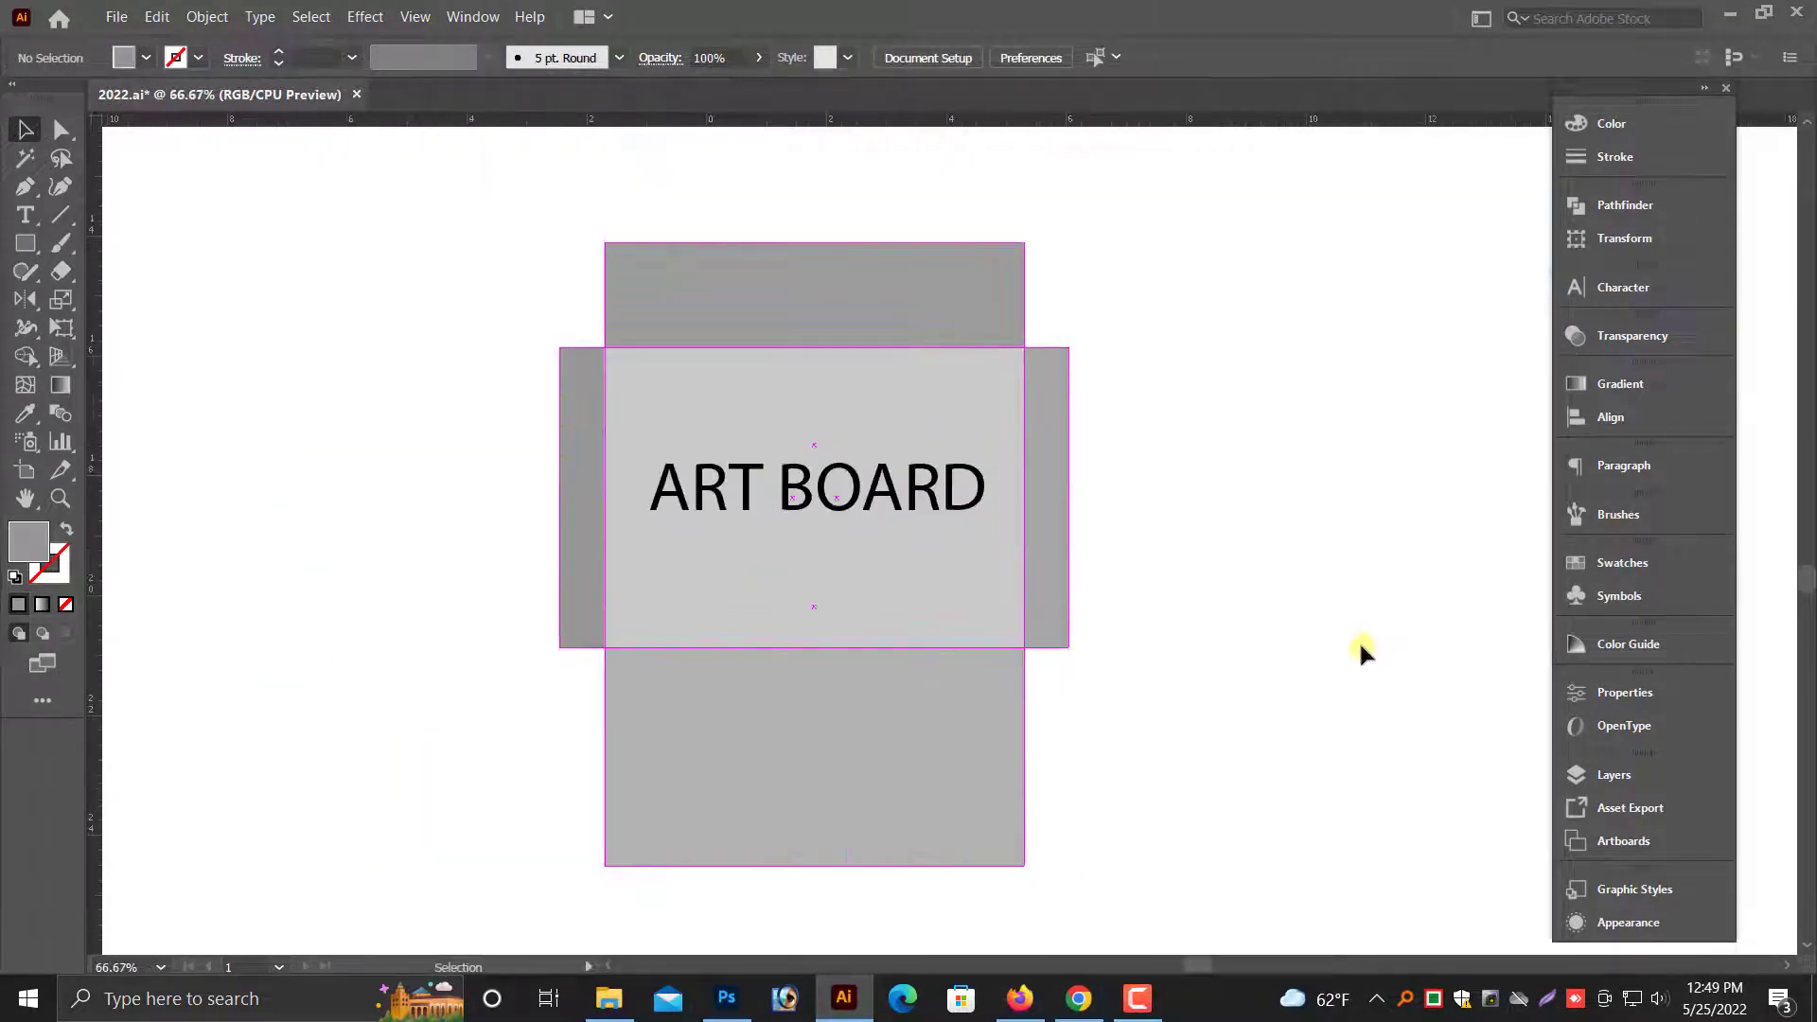
pyautogui.scroll(-2, 1325, 663)
pyautogui.scroll(3, 1202, 724)
pyautogui.scroll(-1, 1183, 729)
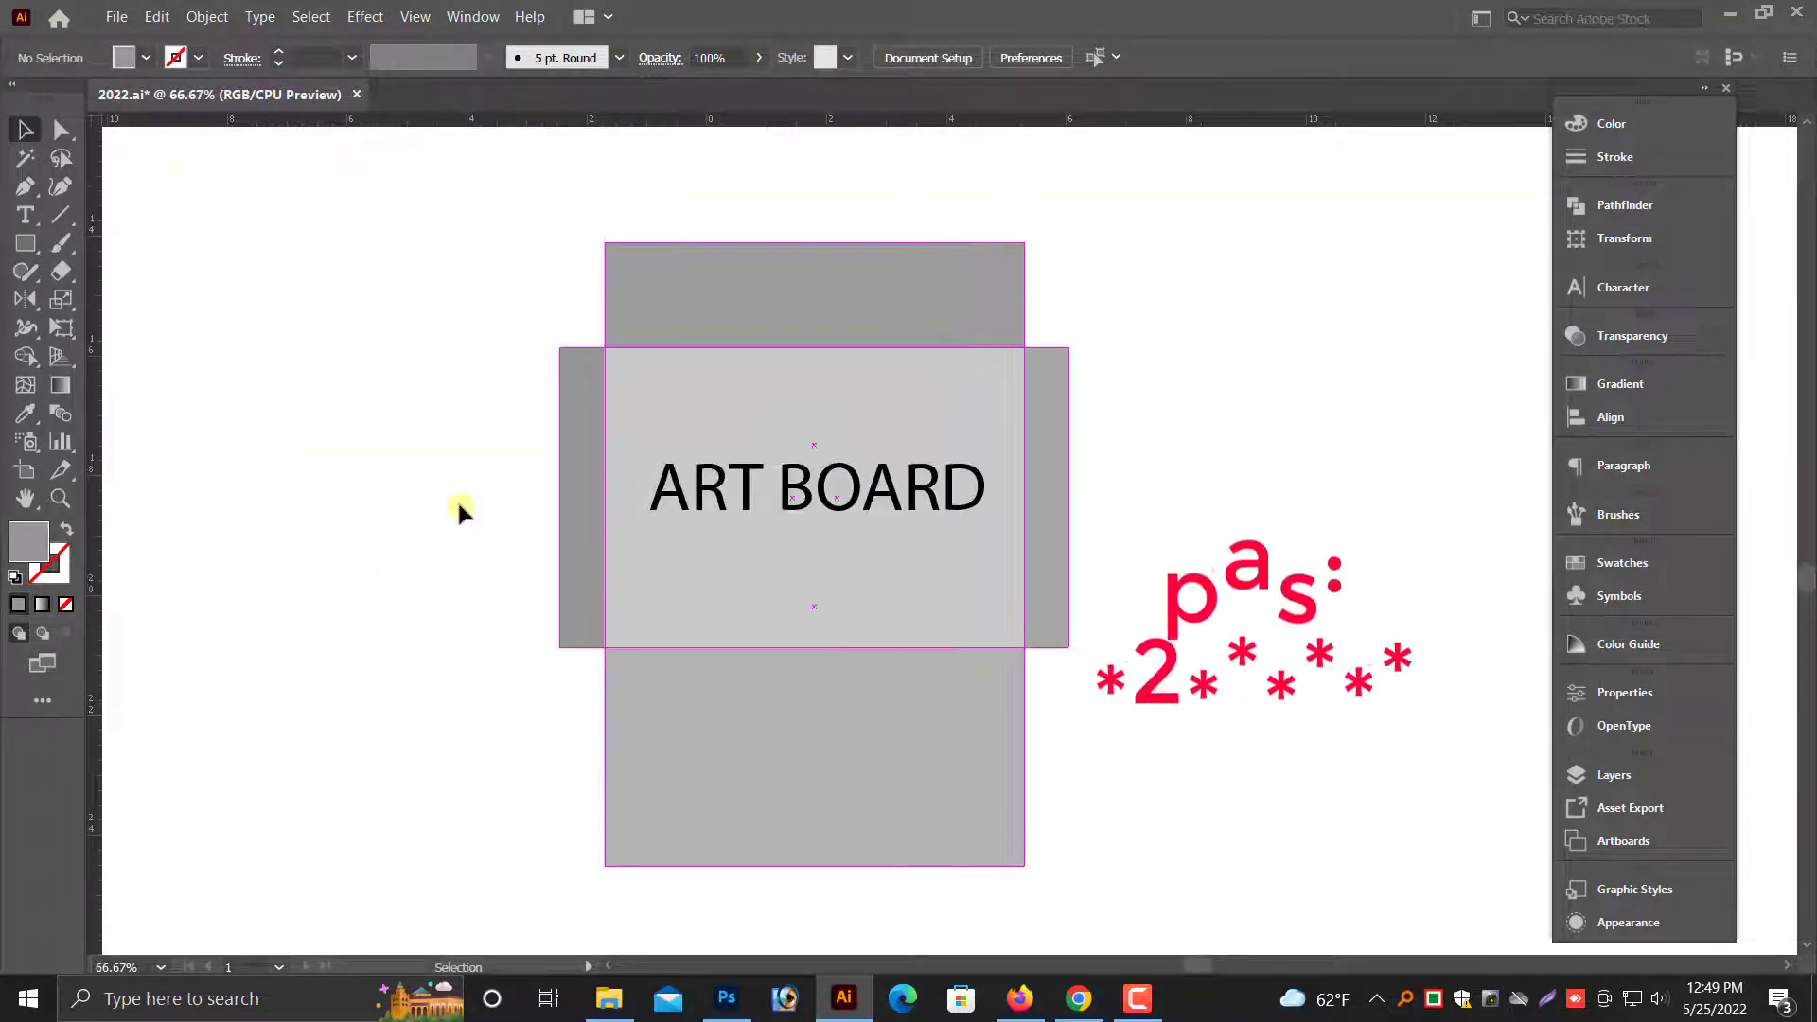
# - Switch to Photoshop and browse to the "kham background" folder on the Desktop for opening files
pyautogui.click(726, 998)
pyautogui.click(52, 14)
pyautogui.click(67, 54)
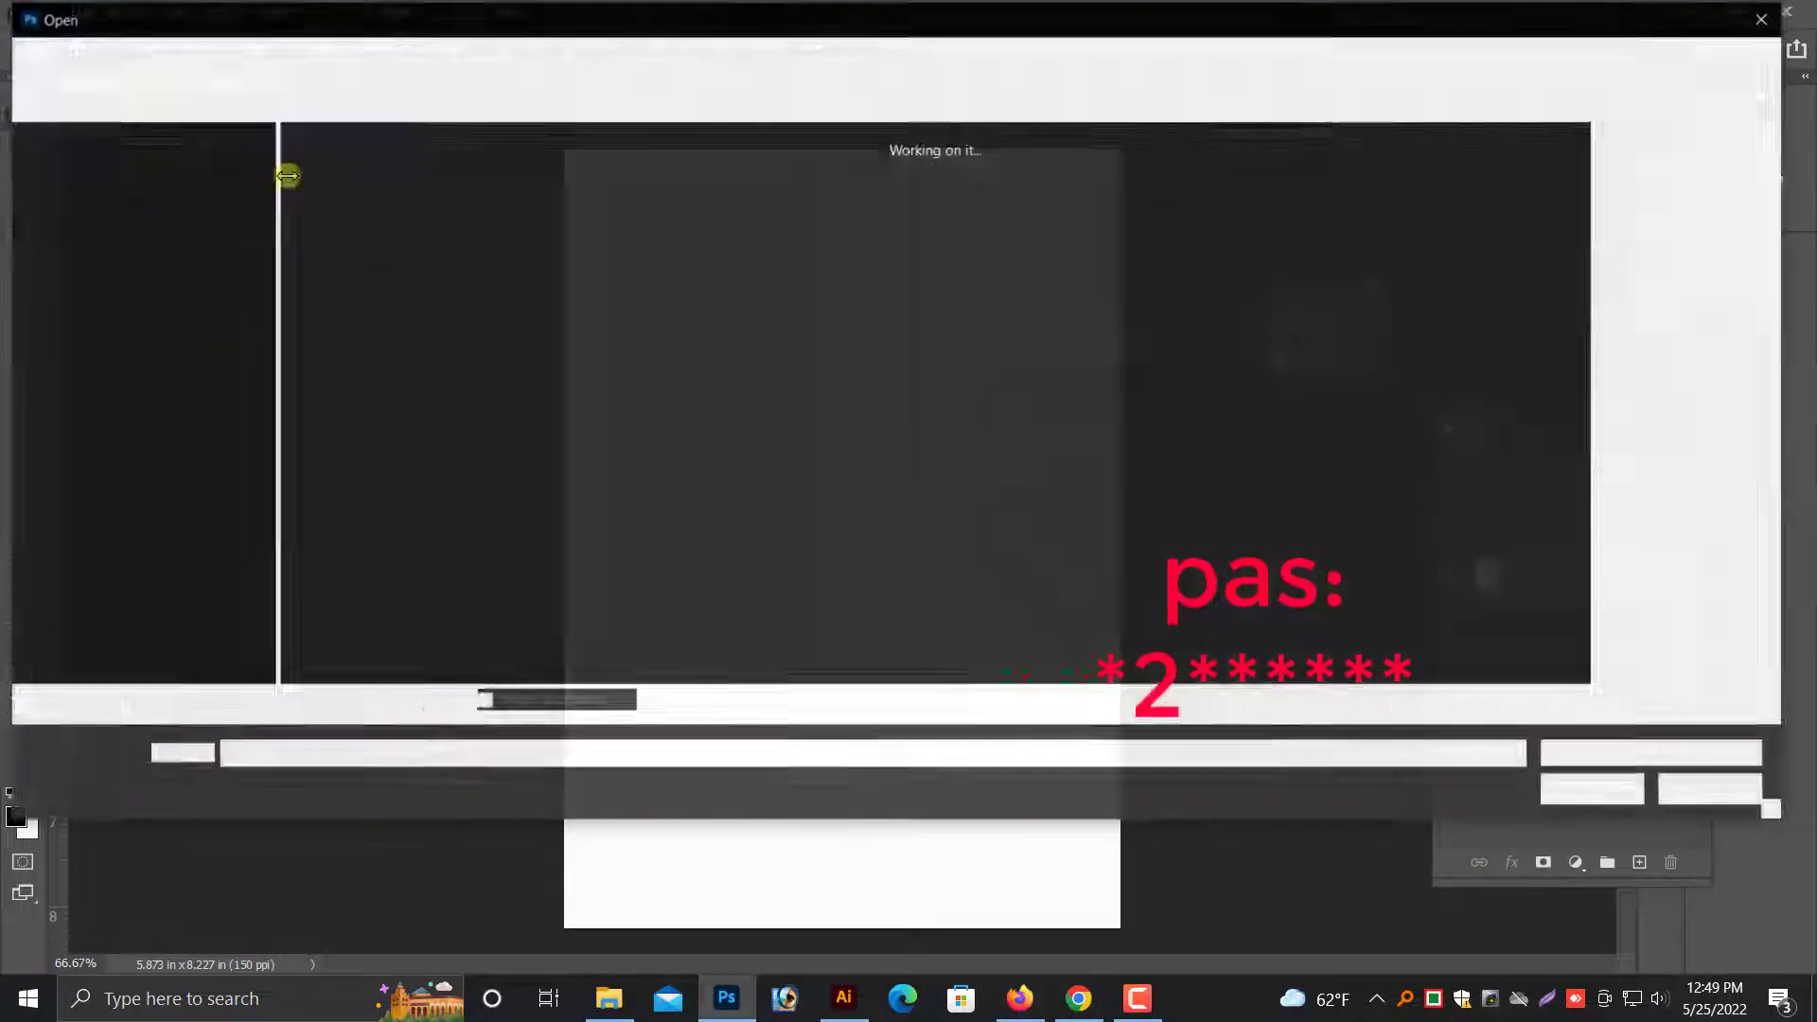
pyautogui.click(95, 467)
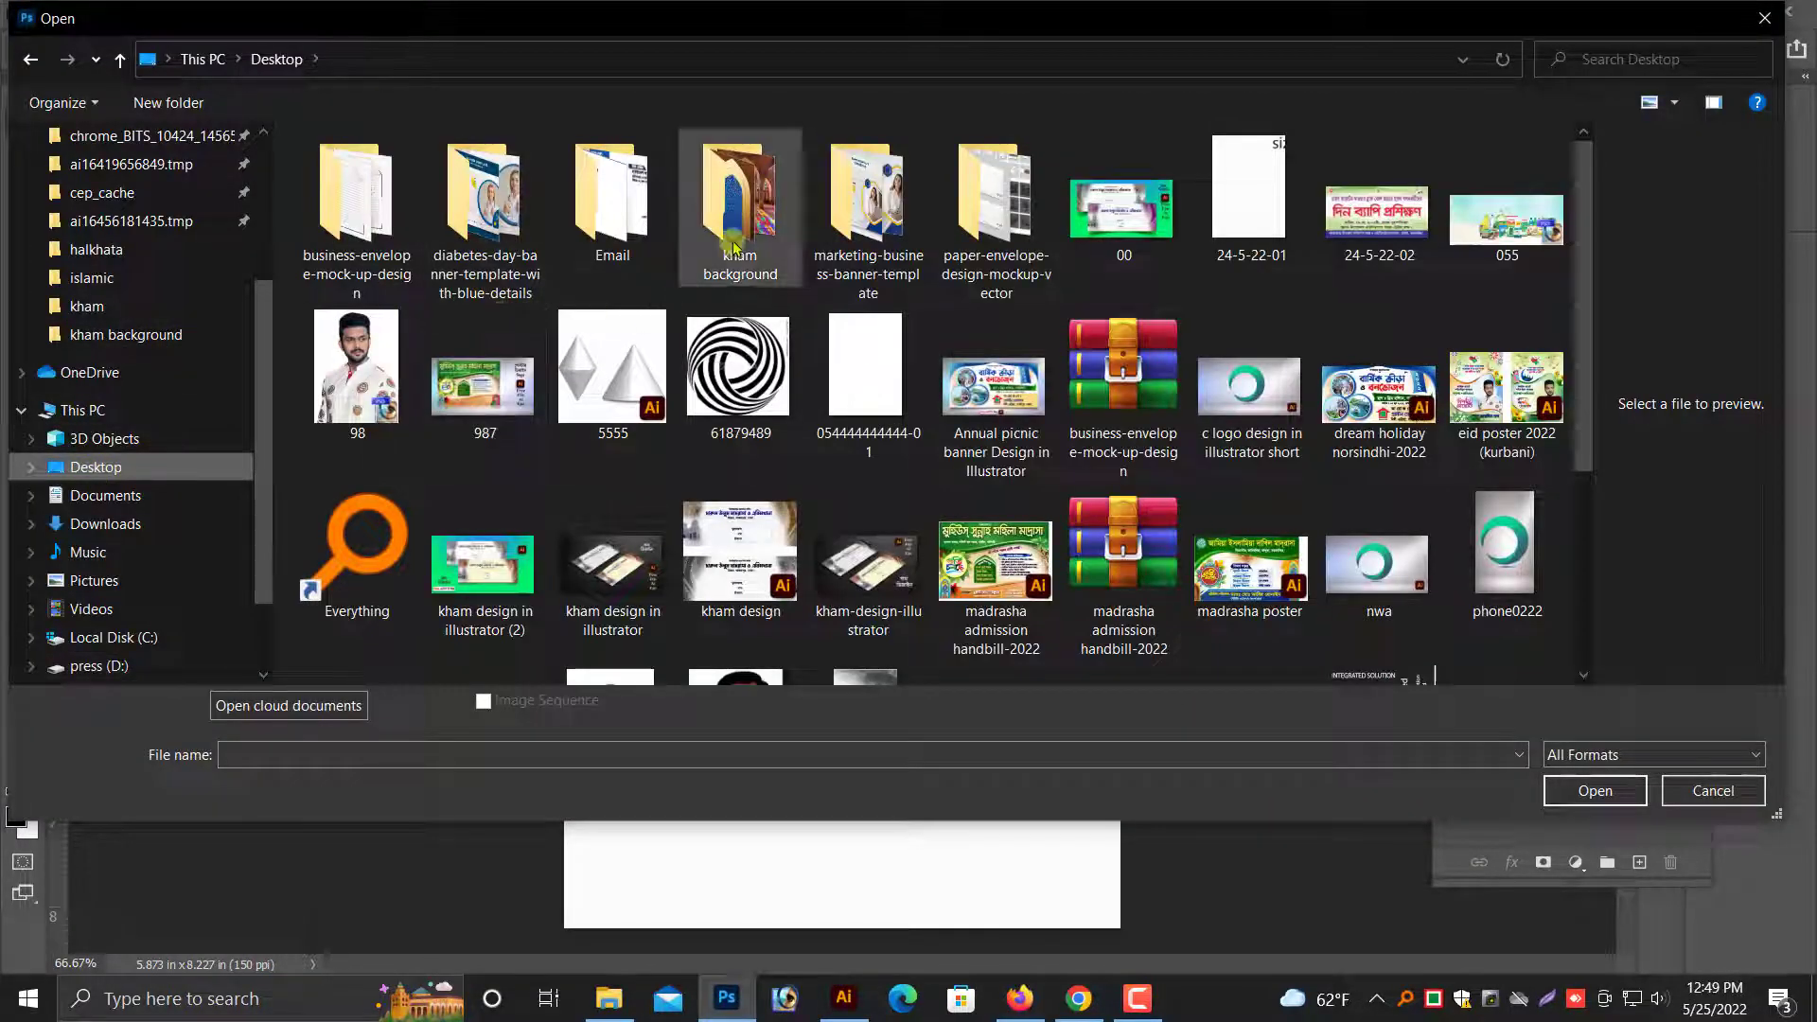
pyautogui.doubleClick(738, 189)
# - View the folder's files as large thumbnails and open 05, 0444, 03333, 2147482 (1) and Untitled-1 together
pyautogui.moveTo(336, 269); pyautogui.dragTo(303, 159)
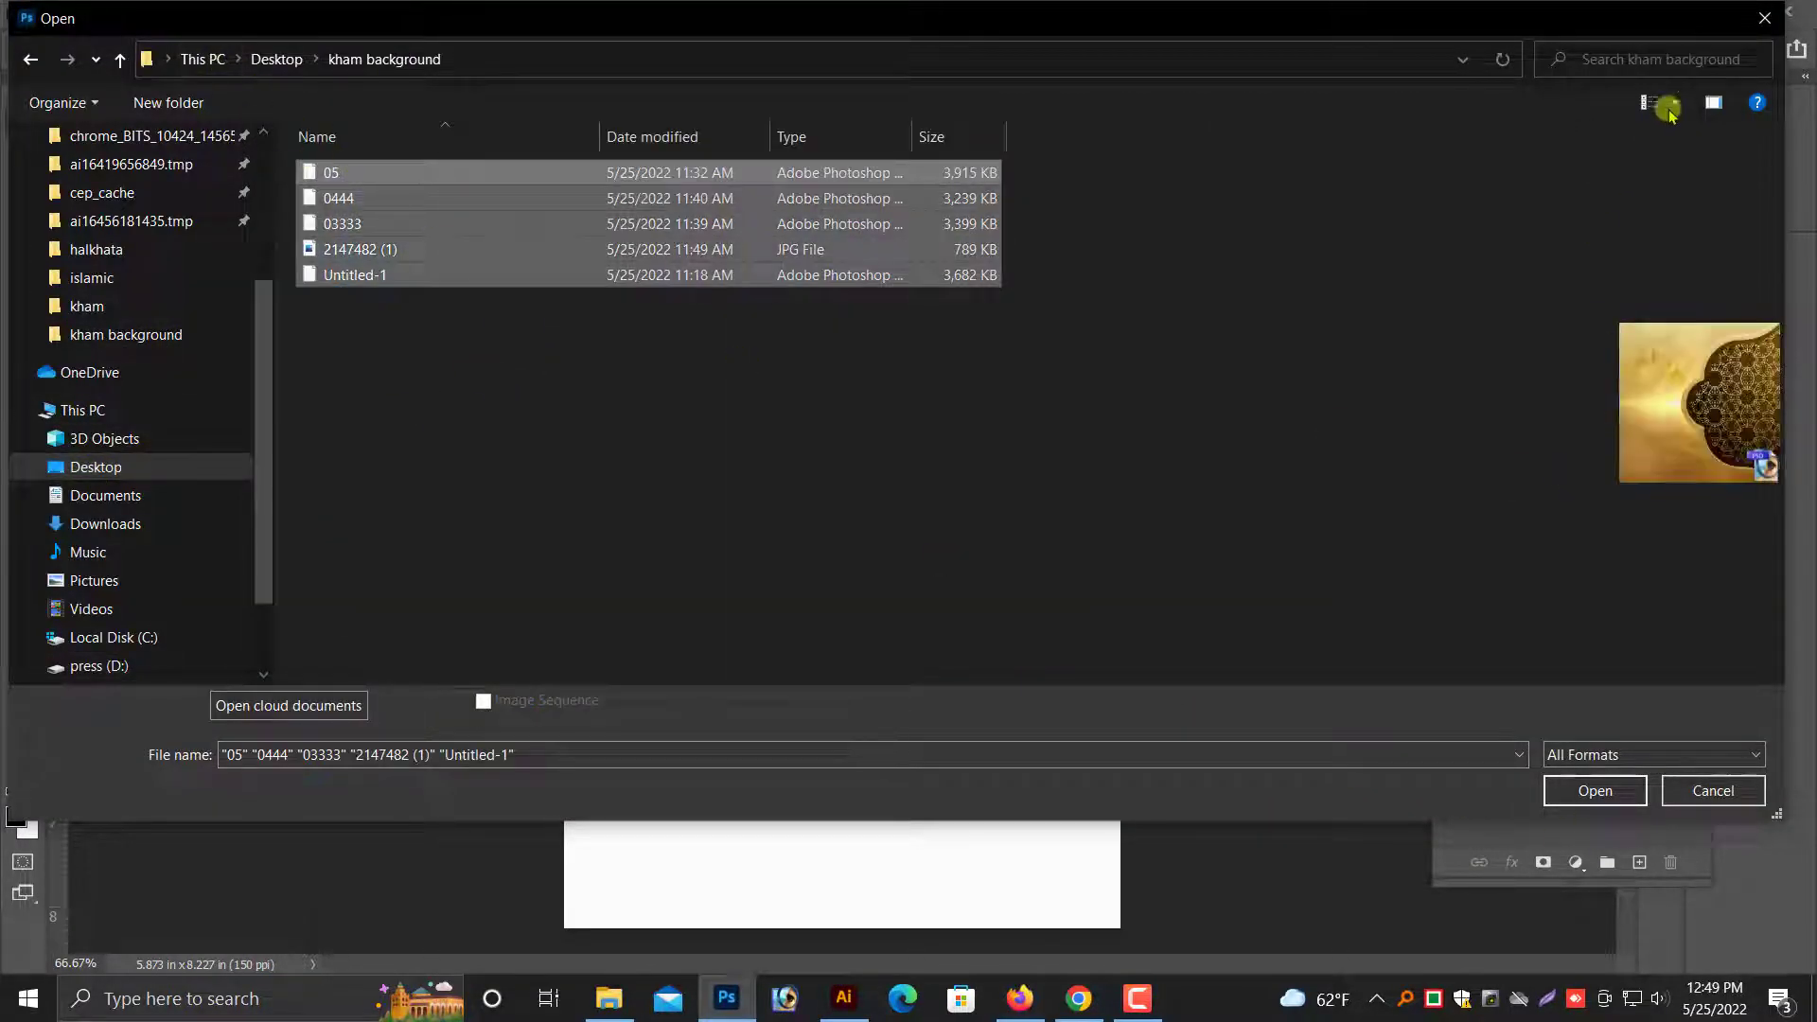
pyautogui.click(1674, 102)
pyautogui.click(1728, 24)
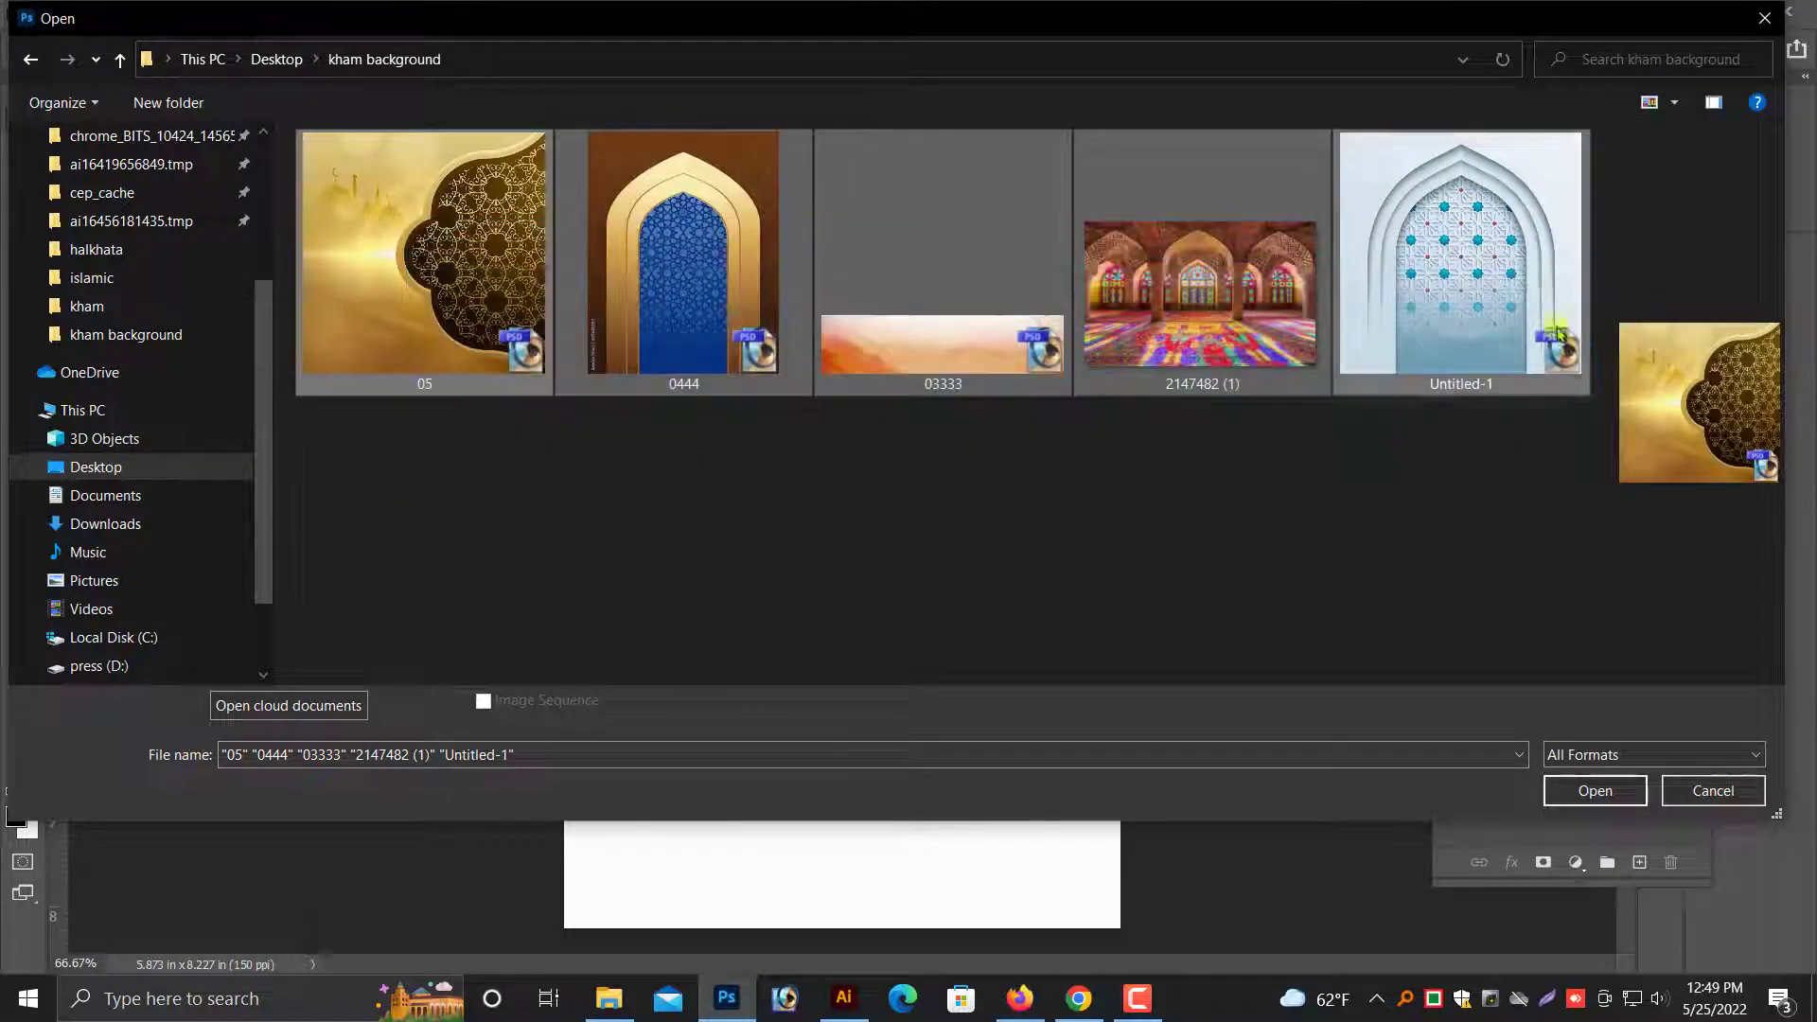
pyautogui.click(1595, 790)
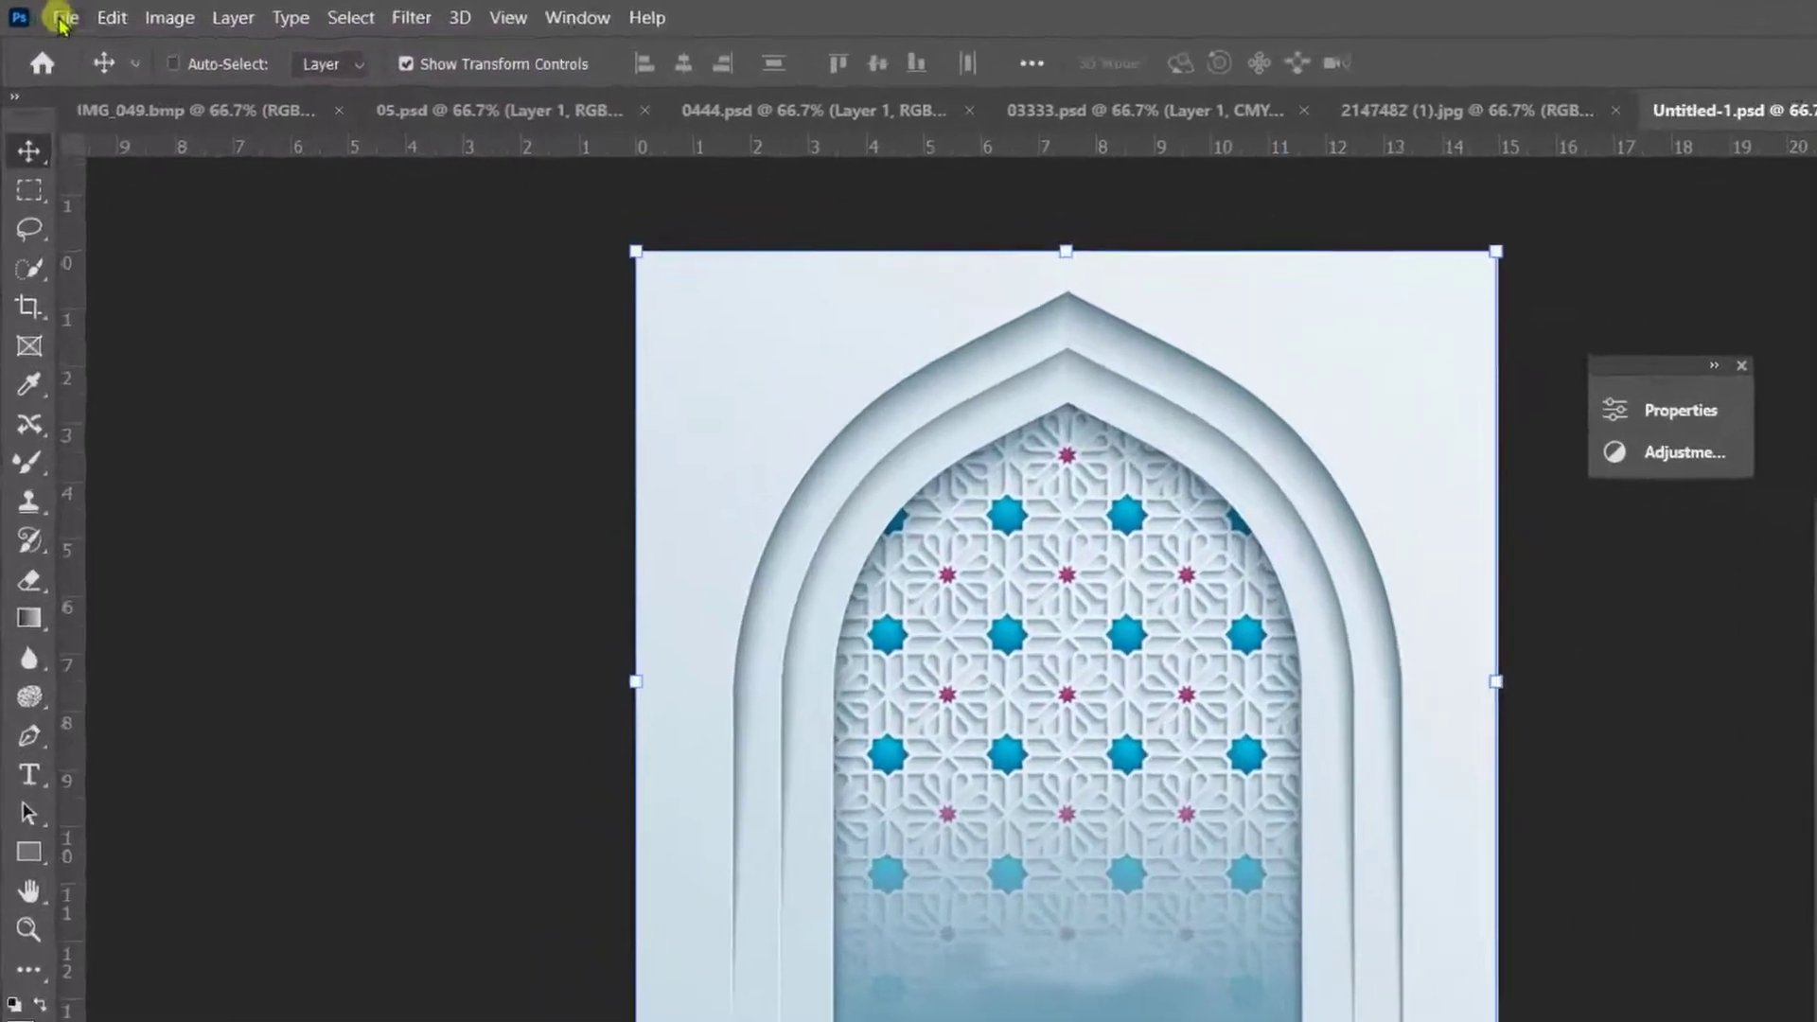
# - Start a new document with inches as the unit, setting the width to 7 and the height to 5
pyautogui.click(62, 20)
pyautogui.click(88, 51)
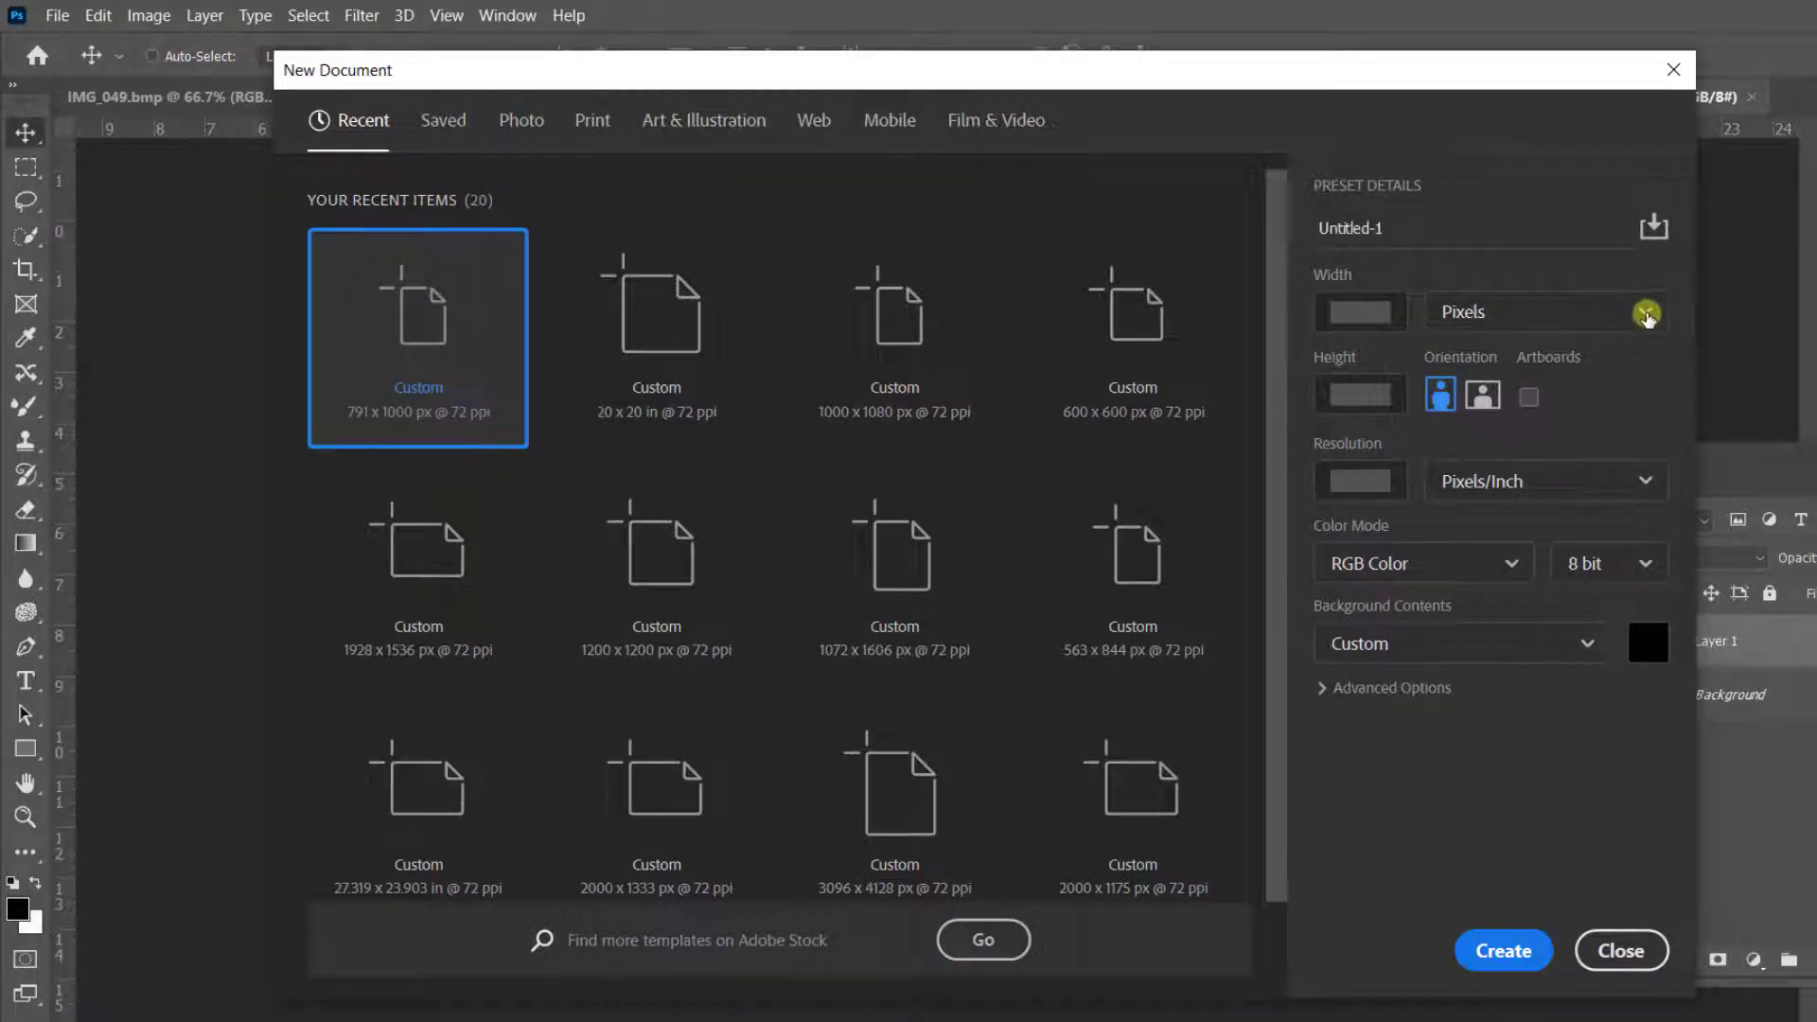
pyautogui.click(1518, 319)
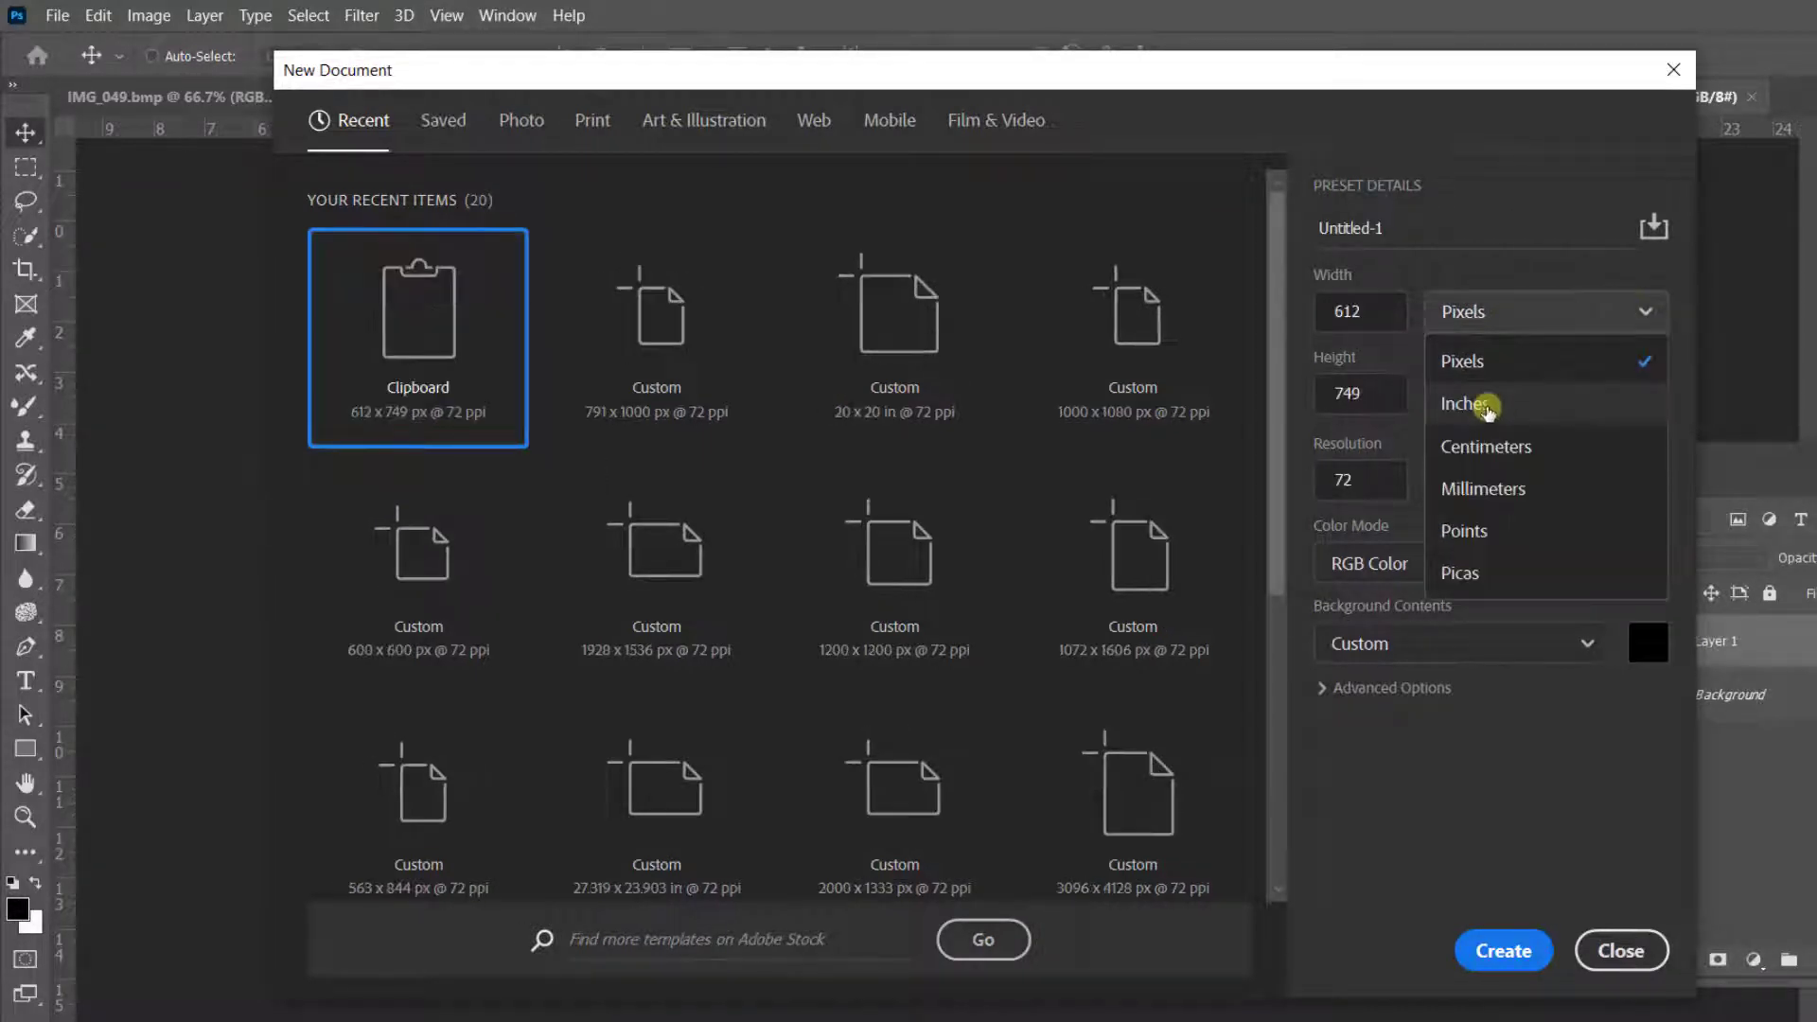
pyautogui.click(1357, 346)
pyautogui.click(1494, 318)
pyautogui.click(1475, 405)
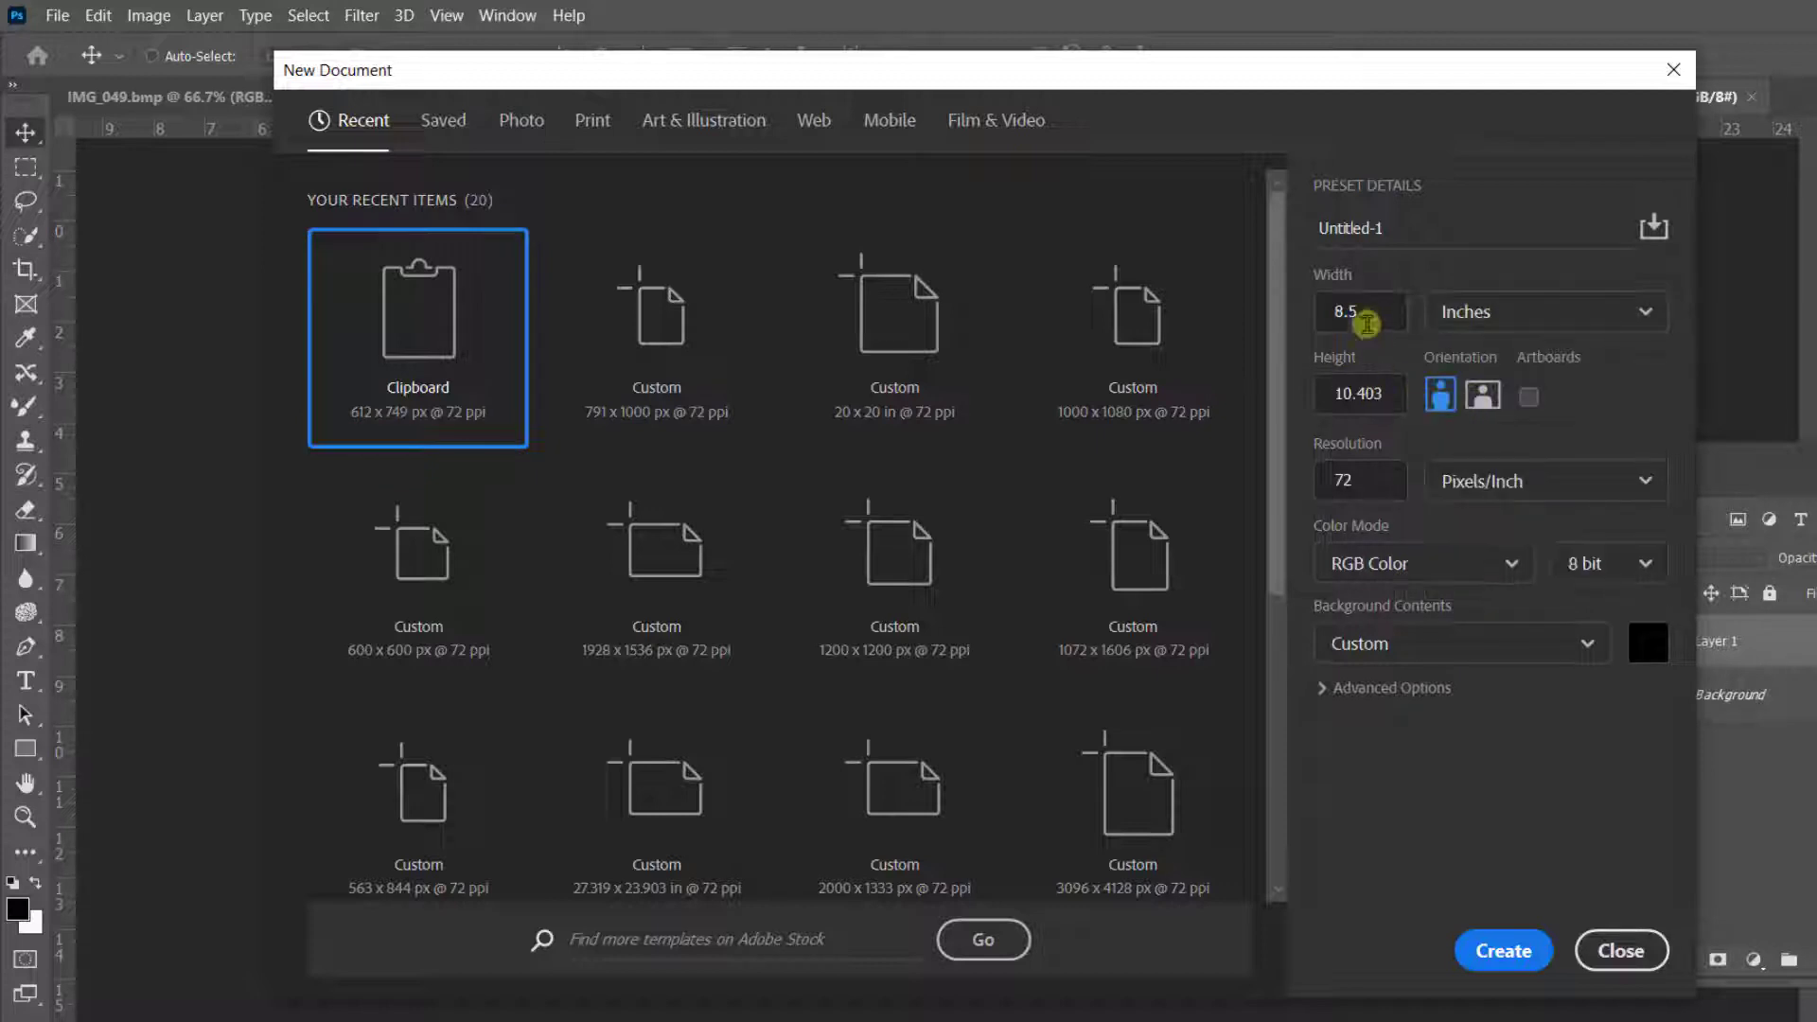
pyautogui.moveTo(1367, 312); pyautogui.dragTo(1291, 305)
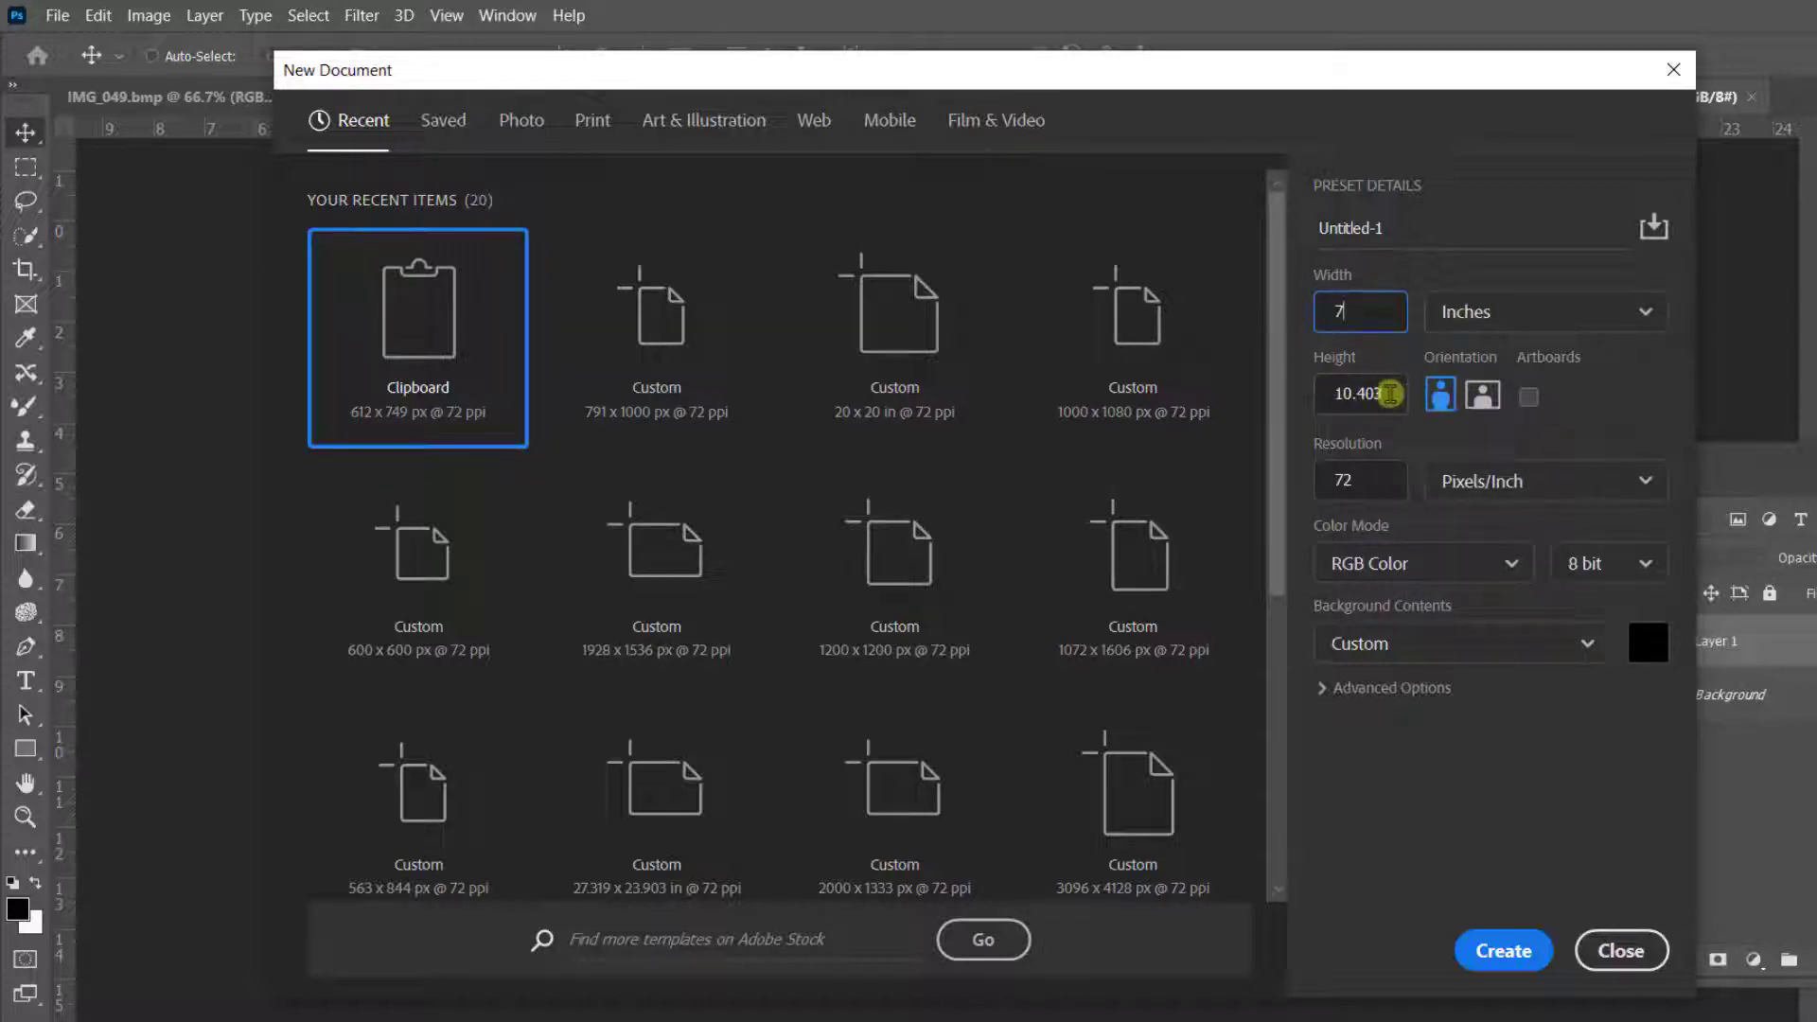
pyautogui.click(1249, 370)
pyautogui.moveTo(1381, 389); pyautogui.dragTo(1247, 375)
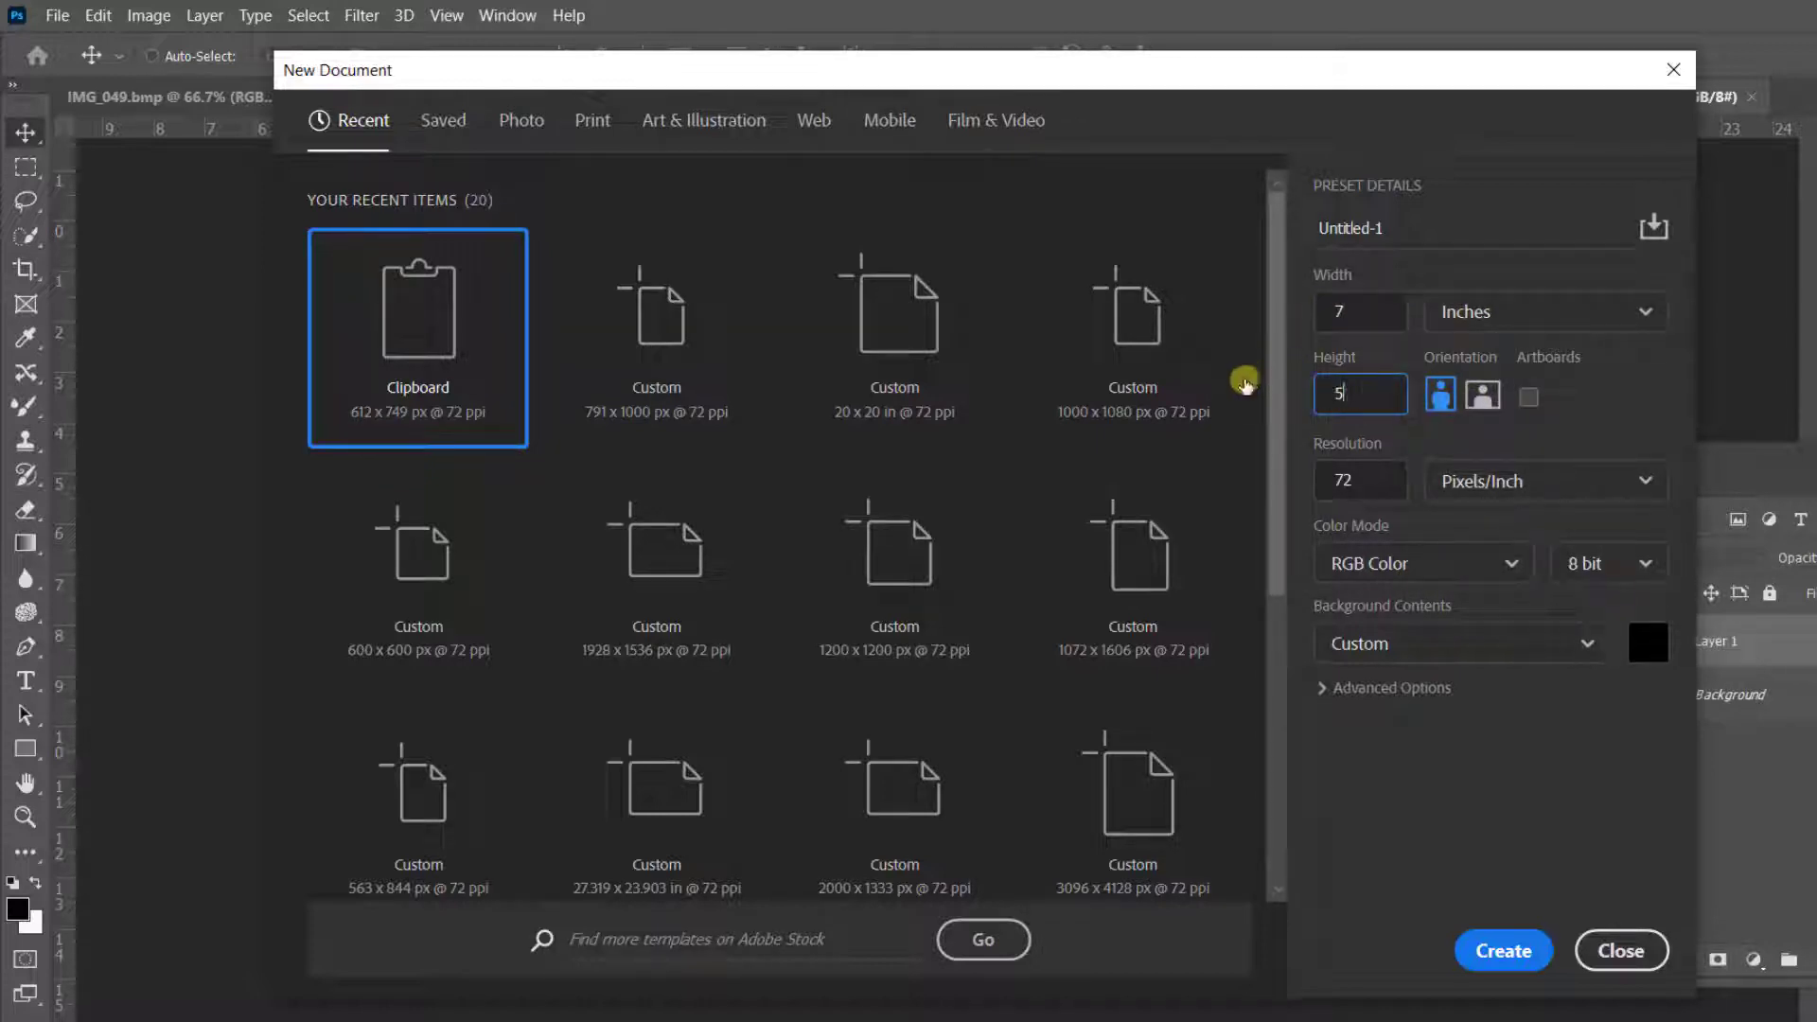
# - Set the new document's resolution to 250 pixels/inch and create it
pyautogui.moveTo(1362, 485); pyautogui.dragTo(1275, 465)
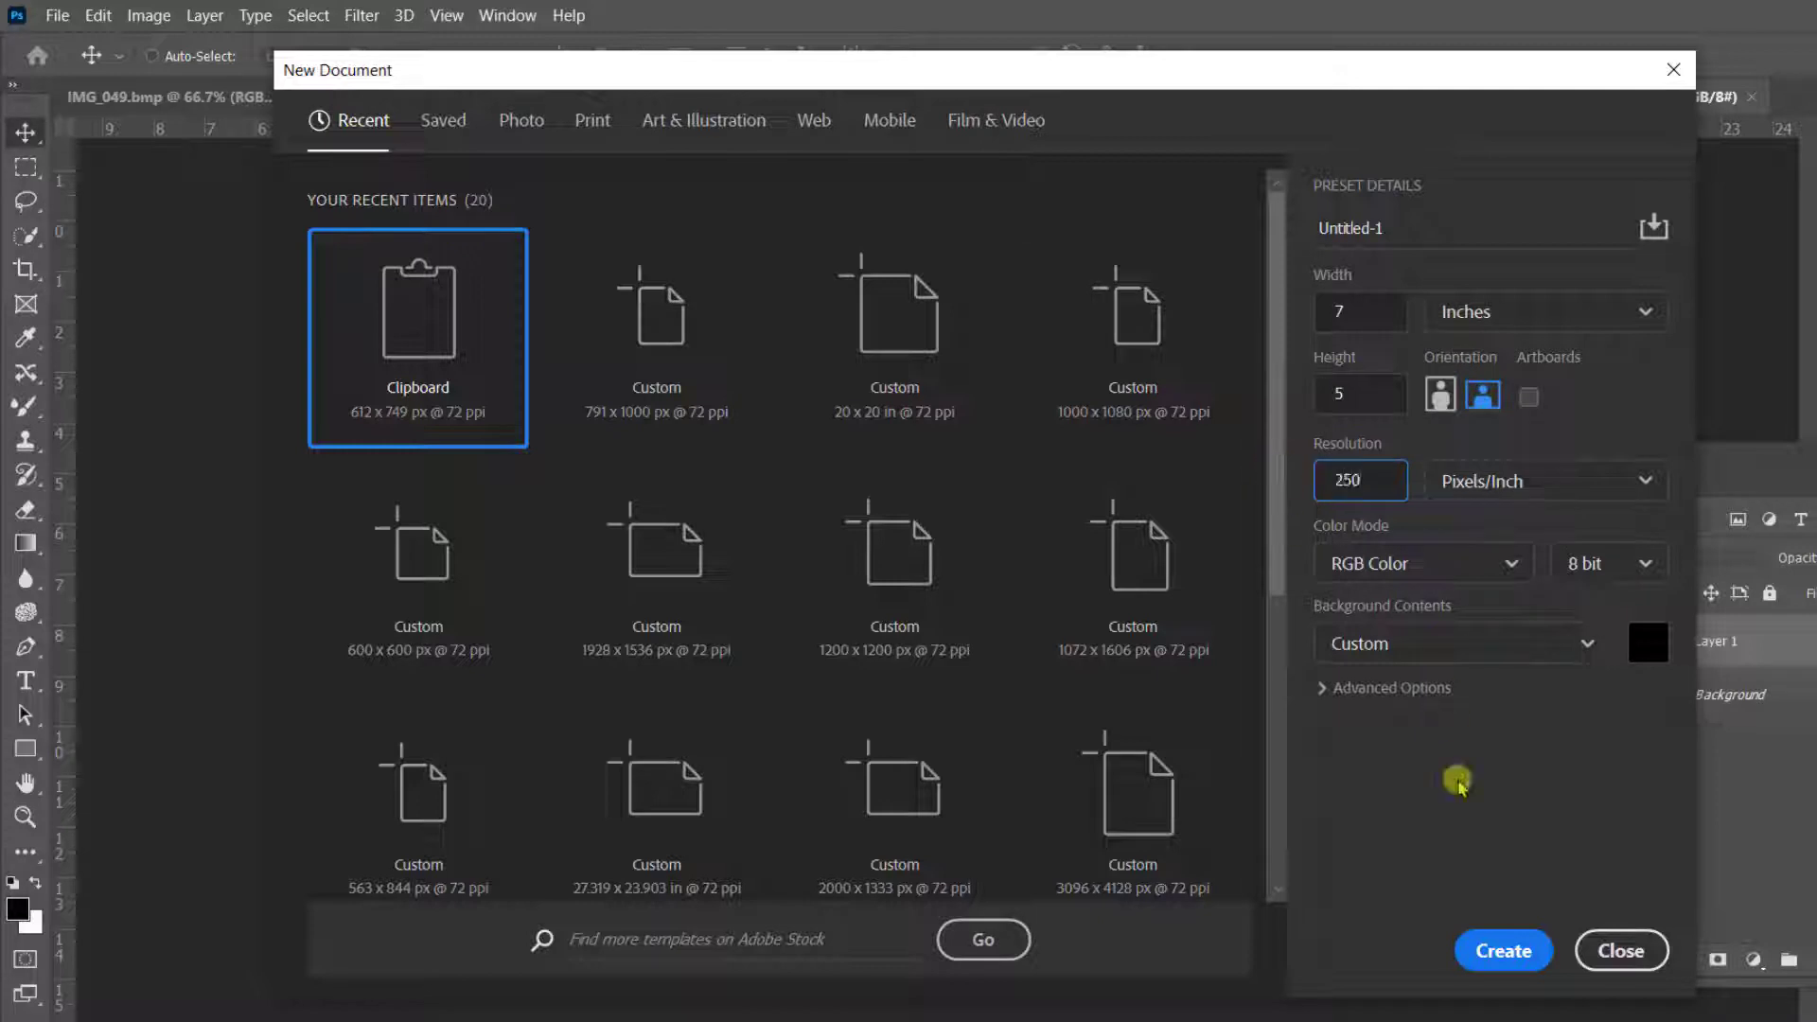
pyautogui.click(1503, 950)
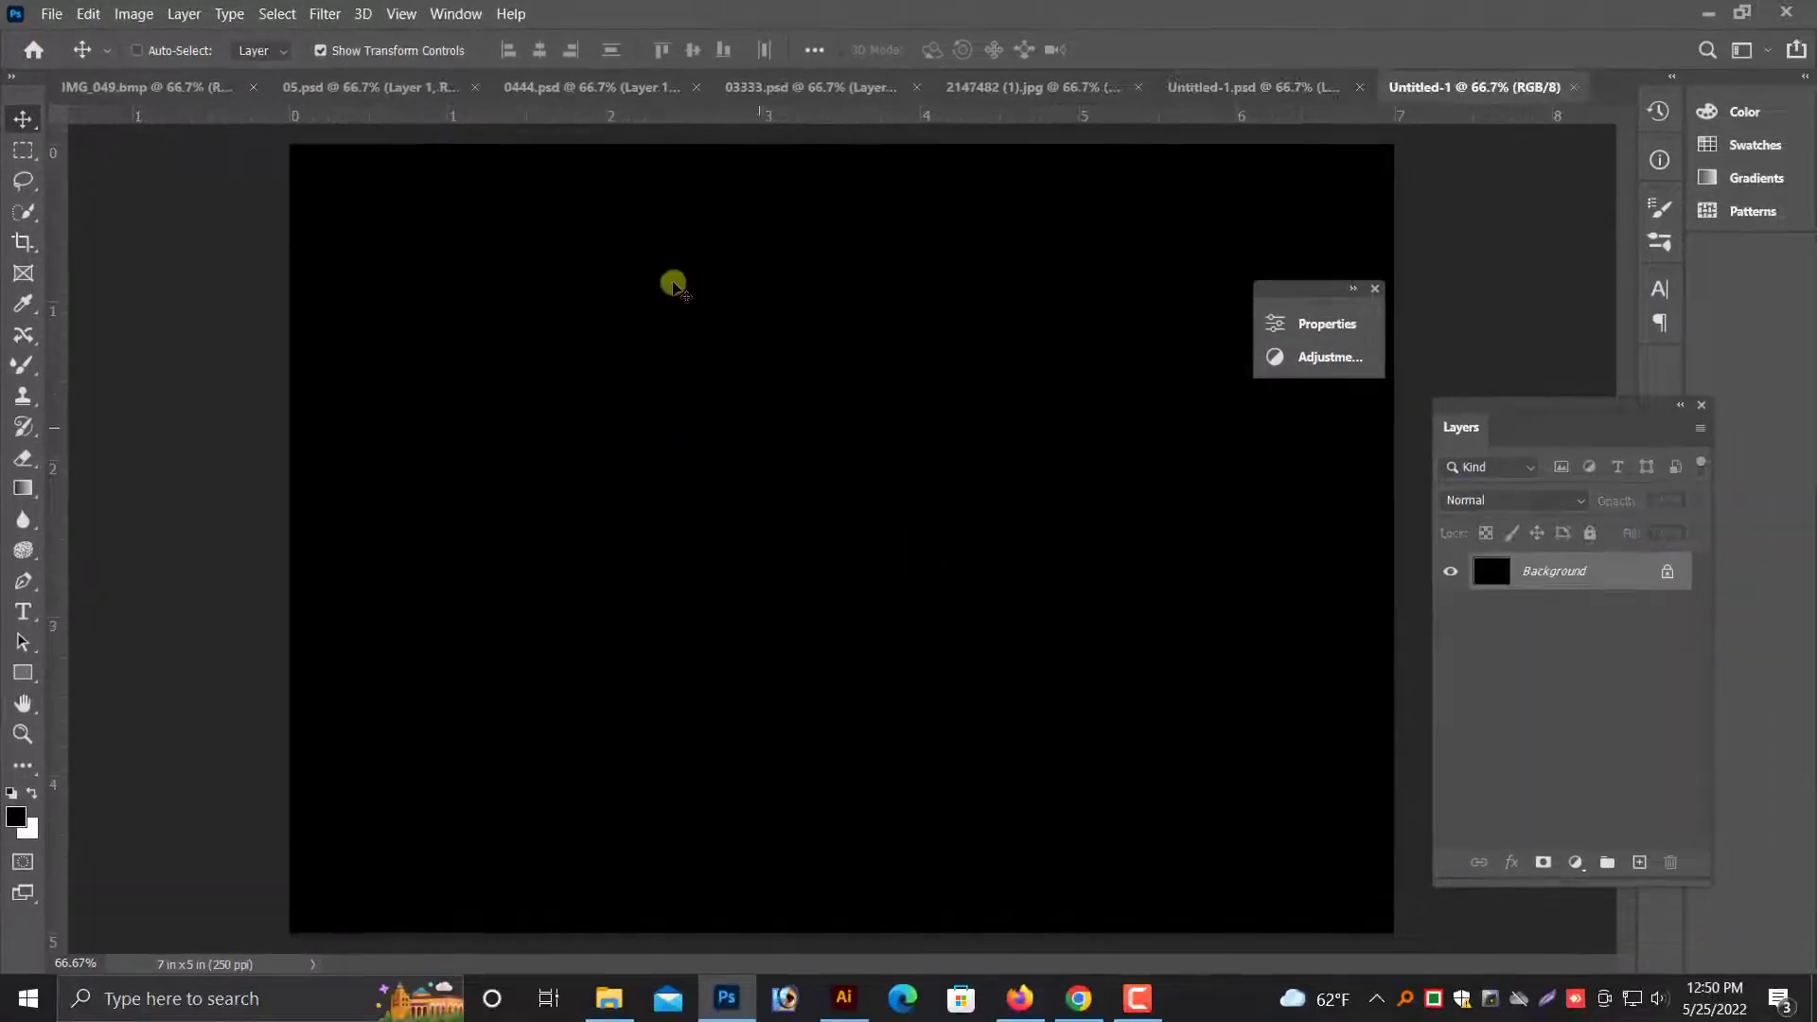
# - Copy the blue-and-gold arch from 0444.psd into the left part of the new document and fill the Background layer with white
pyautogui.click(784, 85)
pyautogui.click(487, 87)
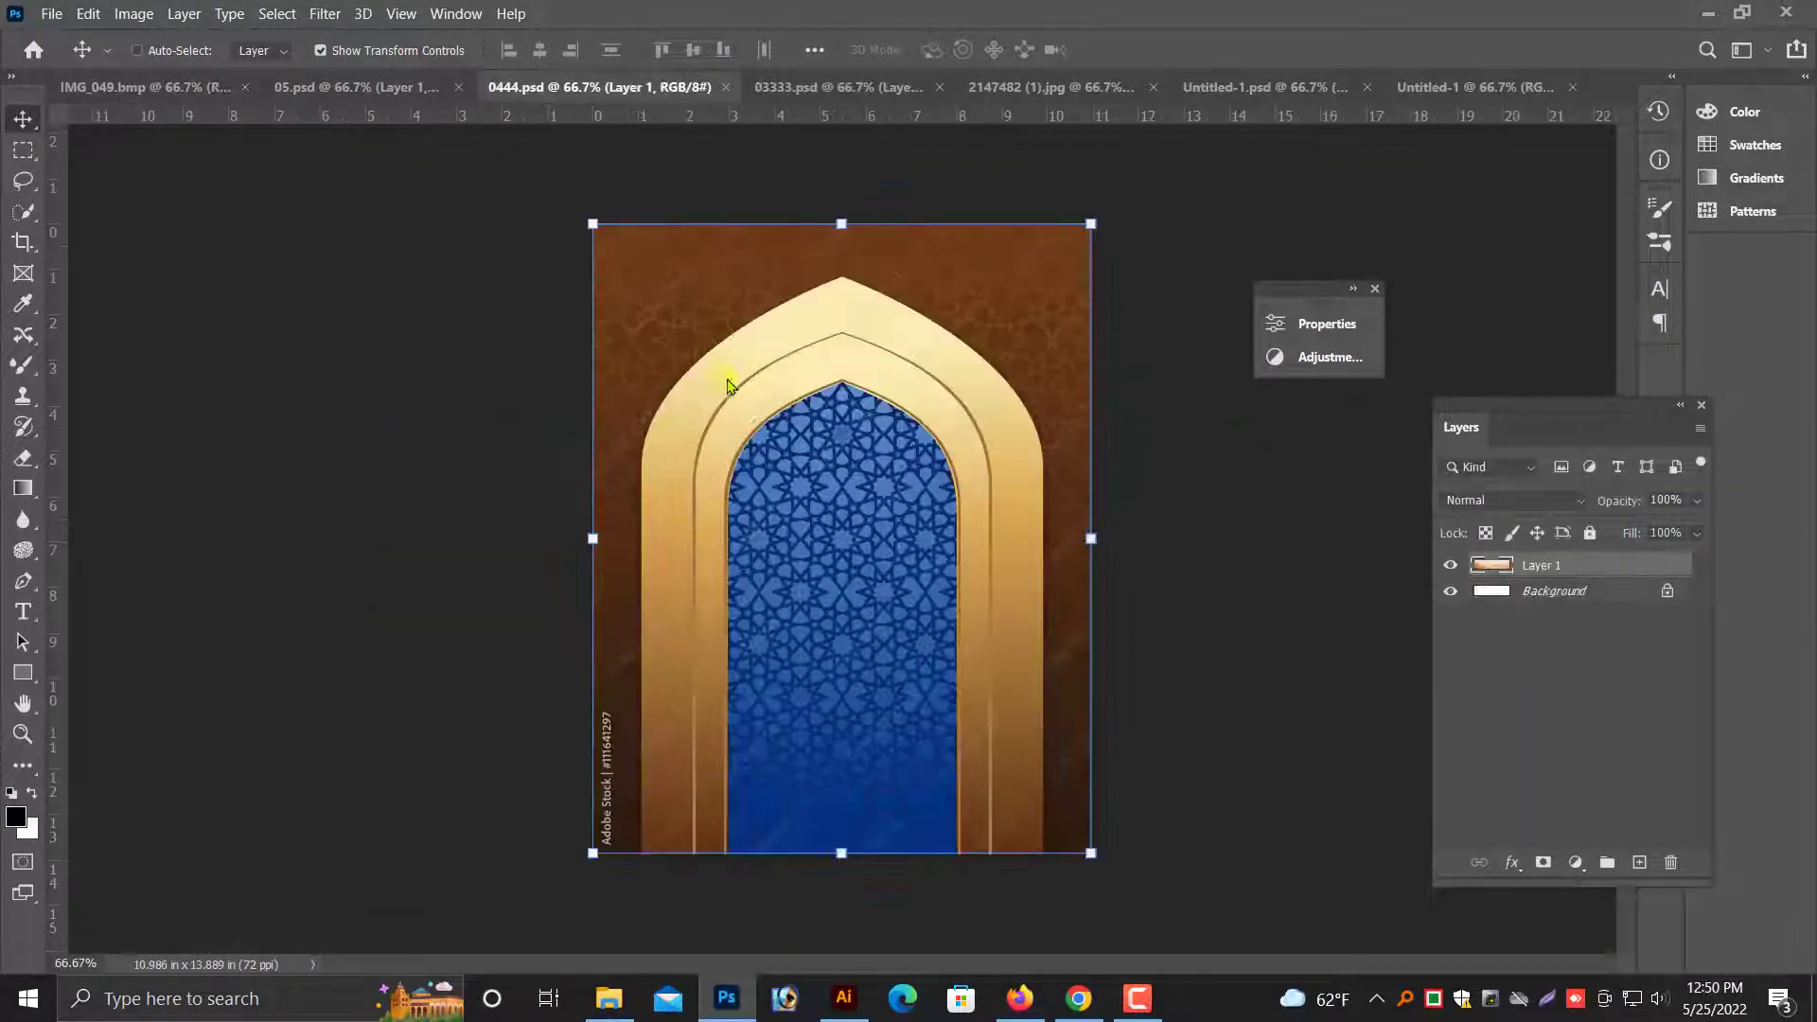
pyautogui.moveTo(770, 507); pyautogui.dragTo(865, 413)
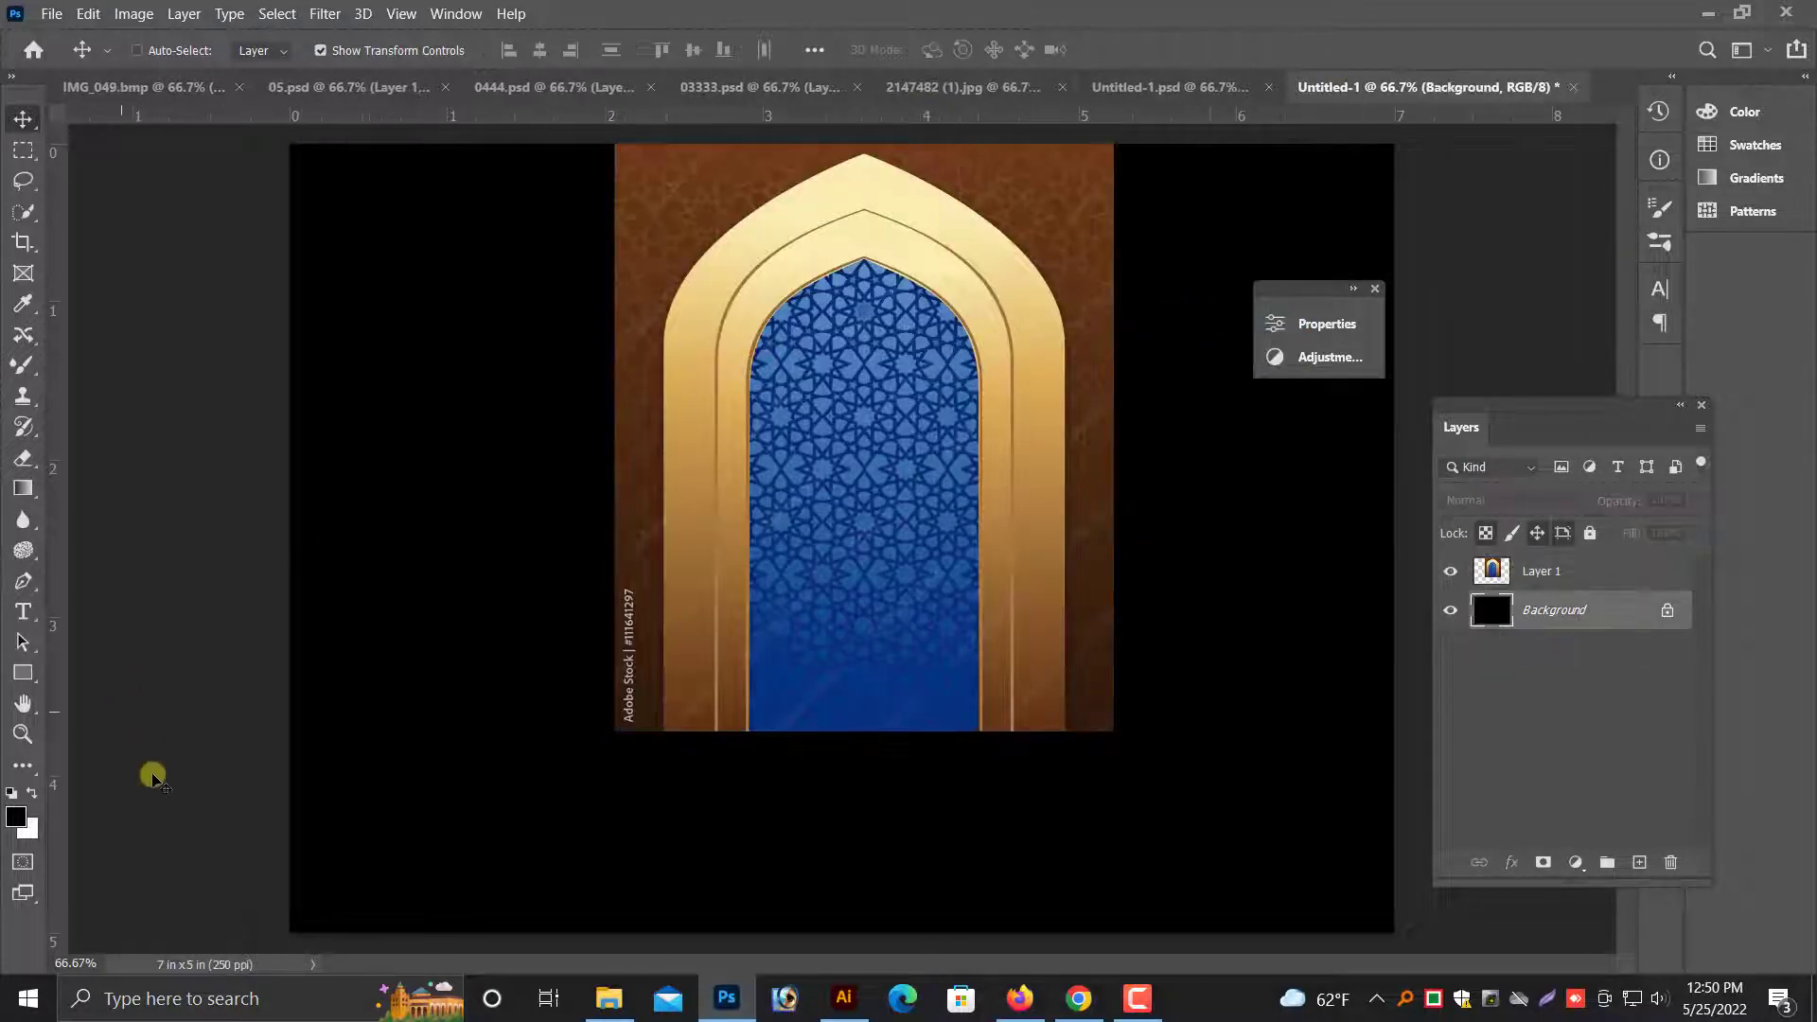
pyautogui.hotkey('ctrl', 'BackSpace')
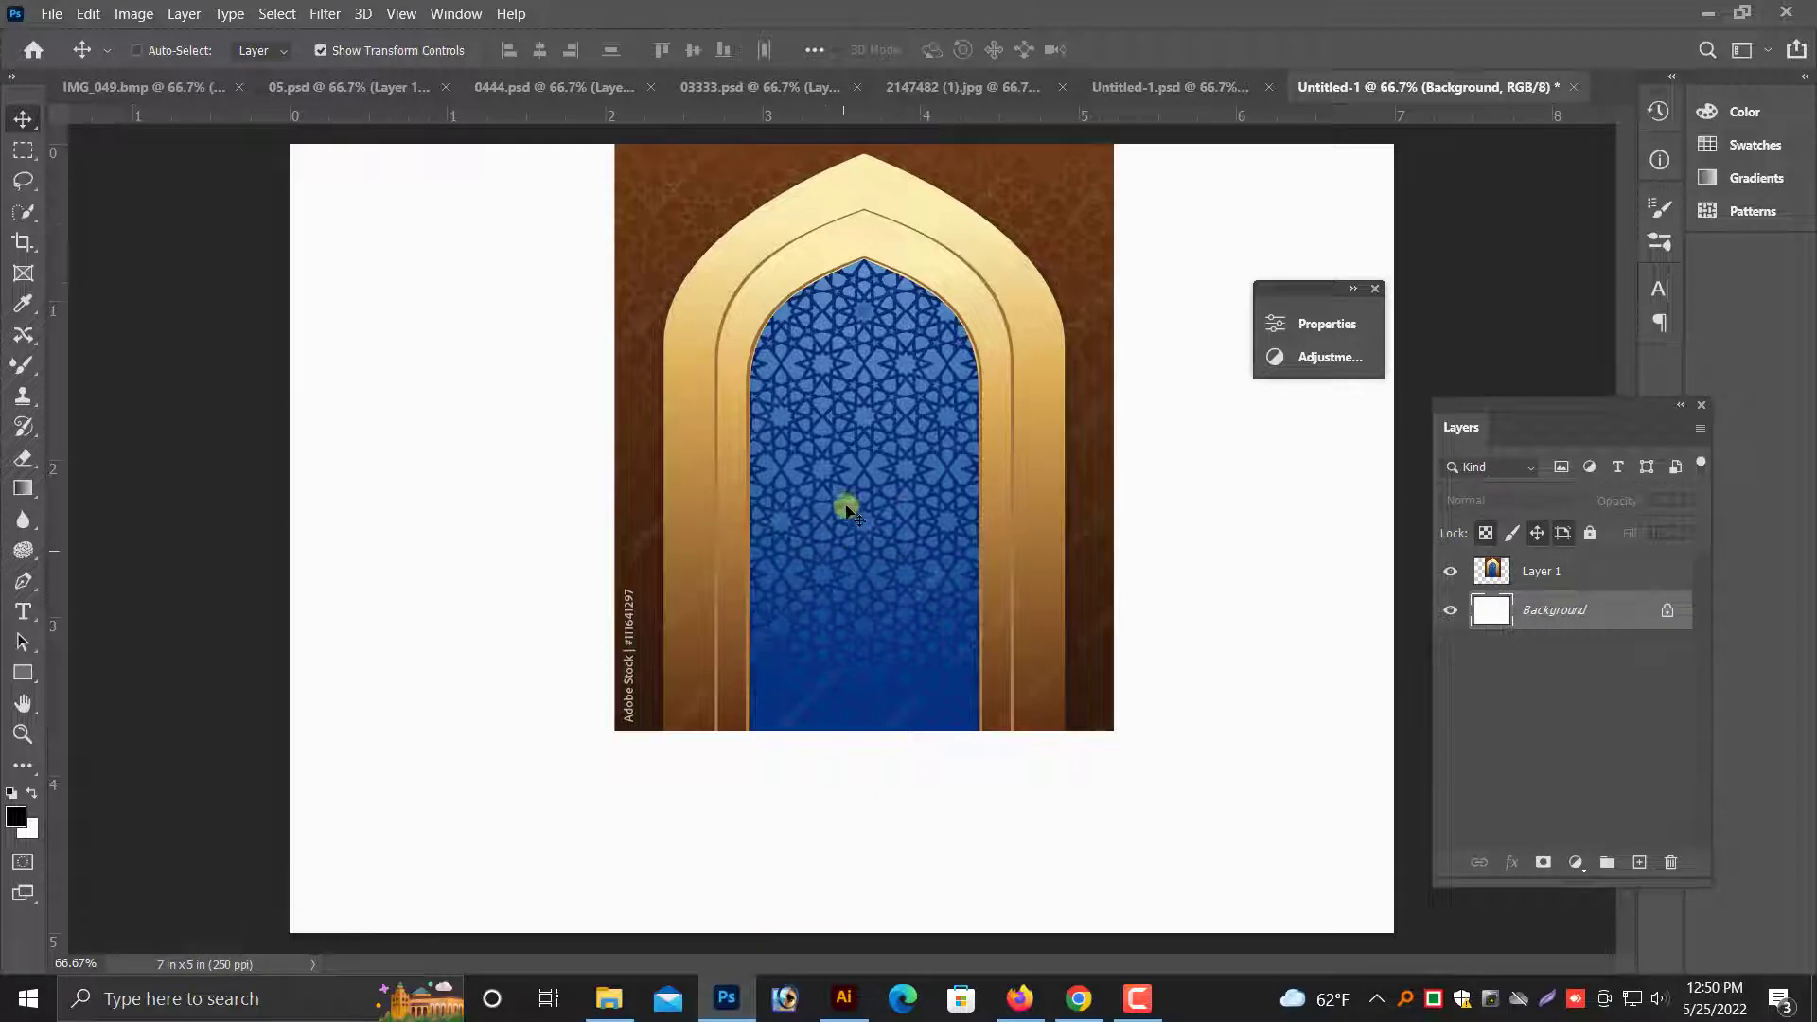
pyautogui.moveTo(849, 511); pyautogui.dragTo(864, 358)
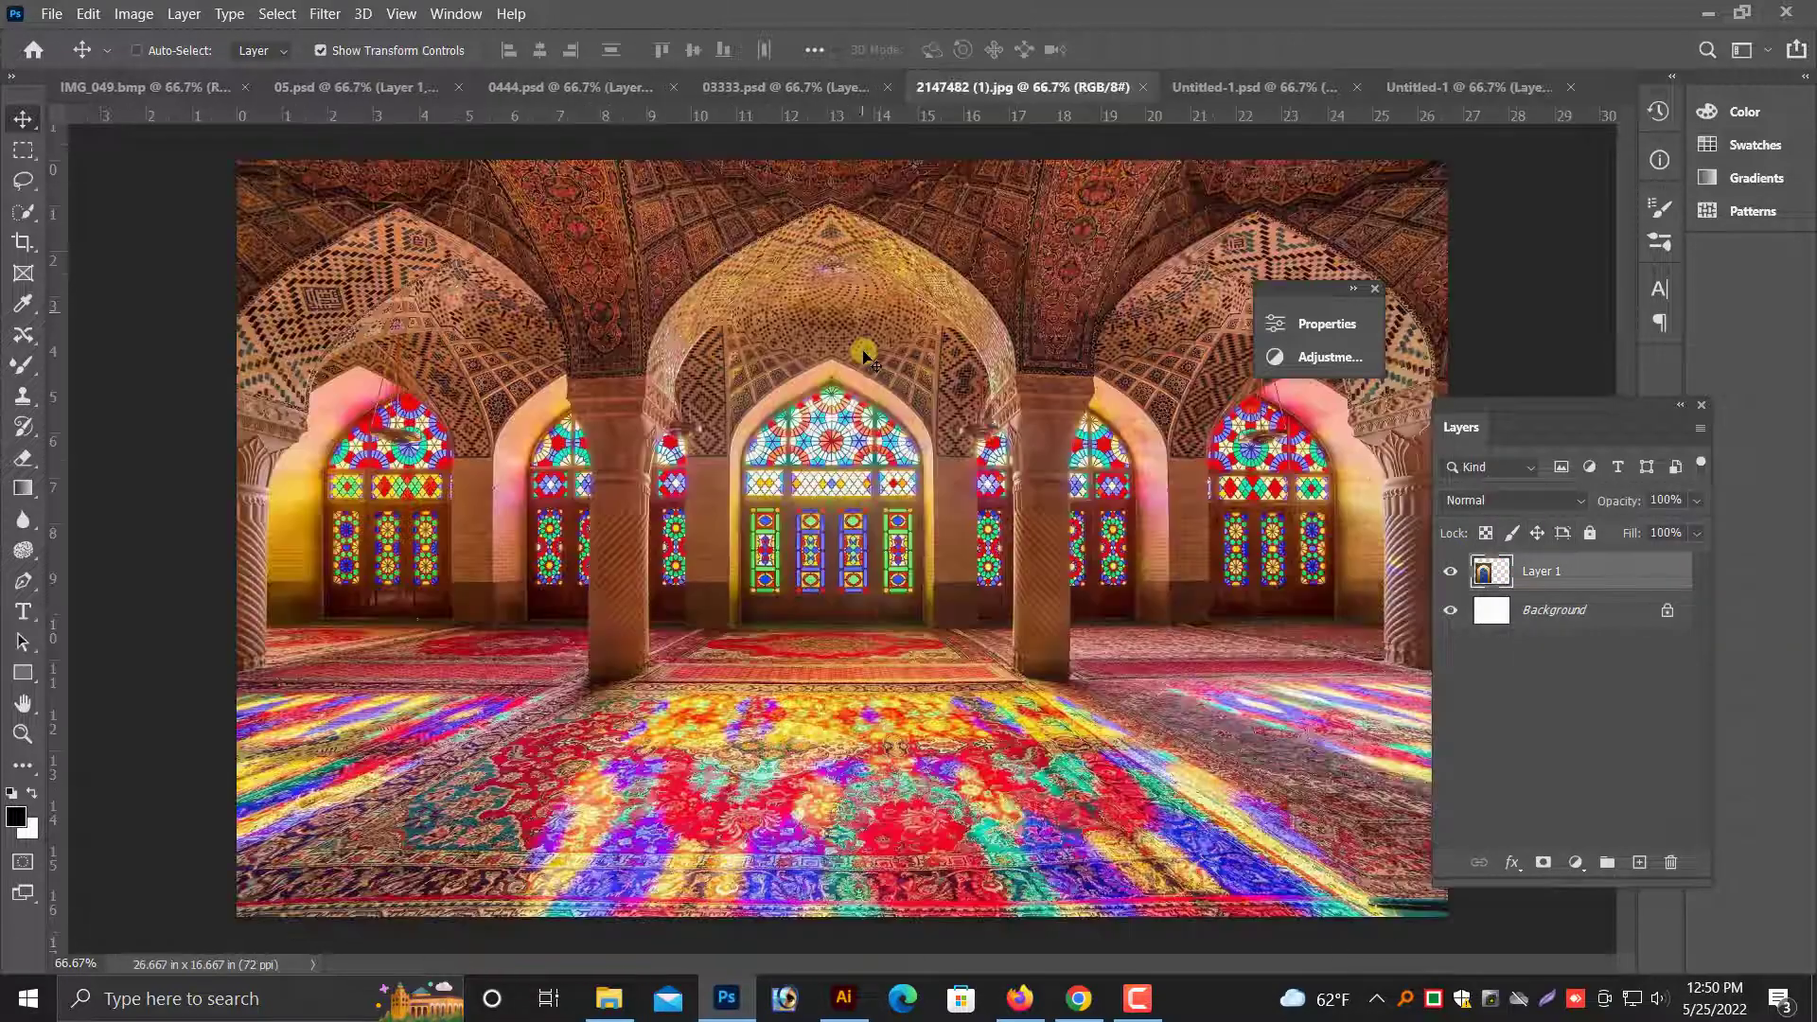
# - Unlock the mosque photo in 2147482 (1).jpg and copy it and the white arch from Untitled-1.psd into the 7 × 5 in document
pyautogui.doubleClick(1562, 578)
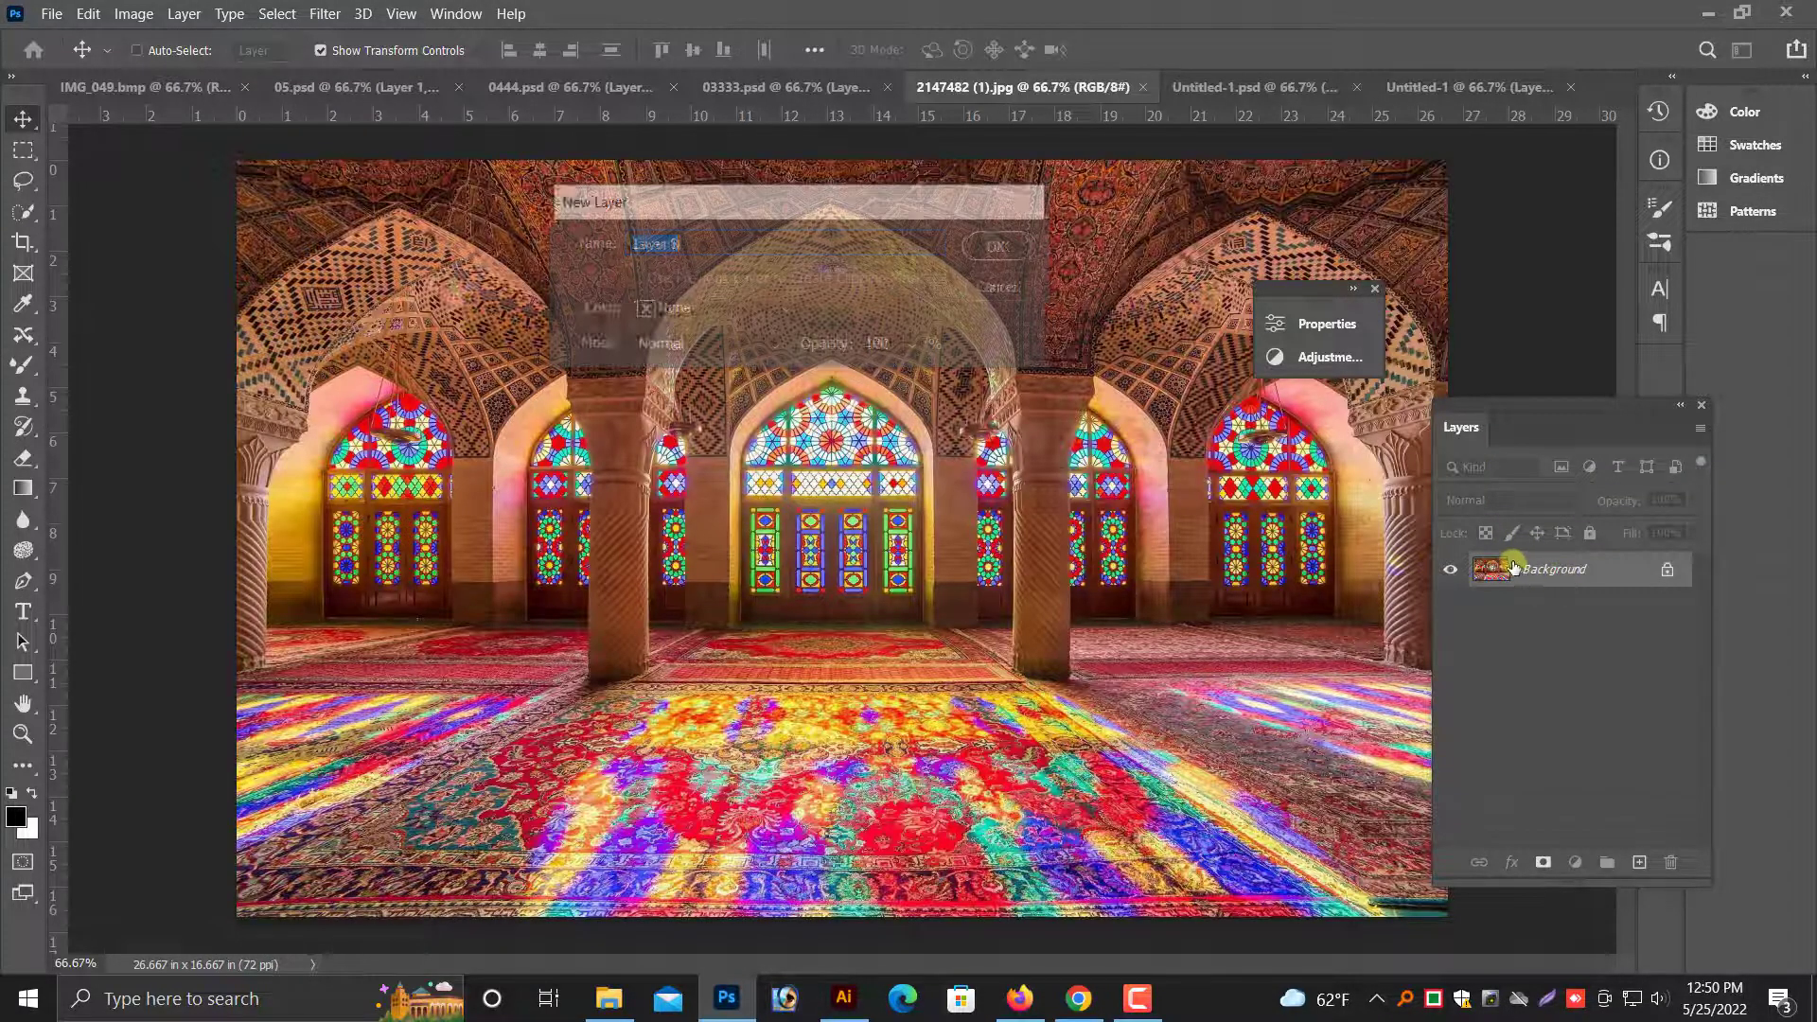
pyautogui.press('Return')
pyautogui.moveTo(1350, 203); pyautogui.dragTo(1056, 170)
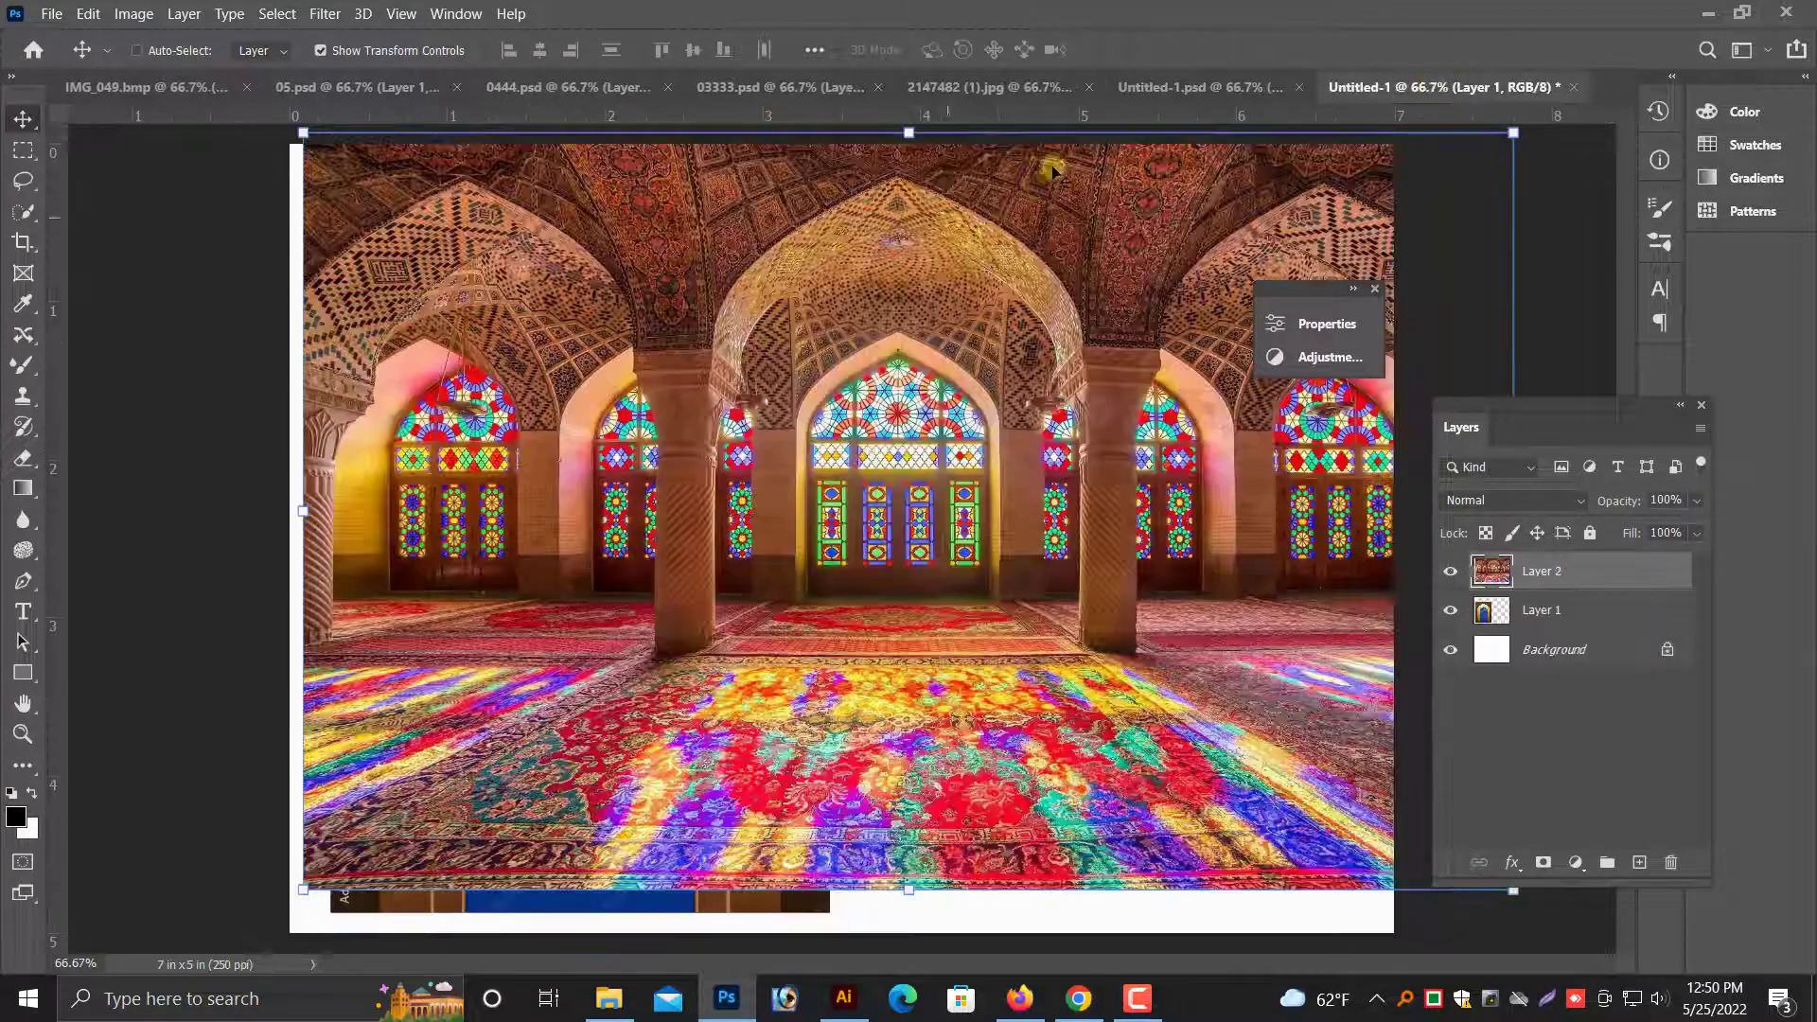
pyautogui.click(1140, 86)
pyautogui.moveTo(1360, 106); pyautogui.dragTo(943, 322)
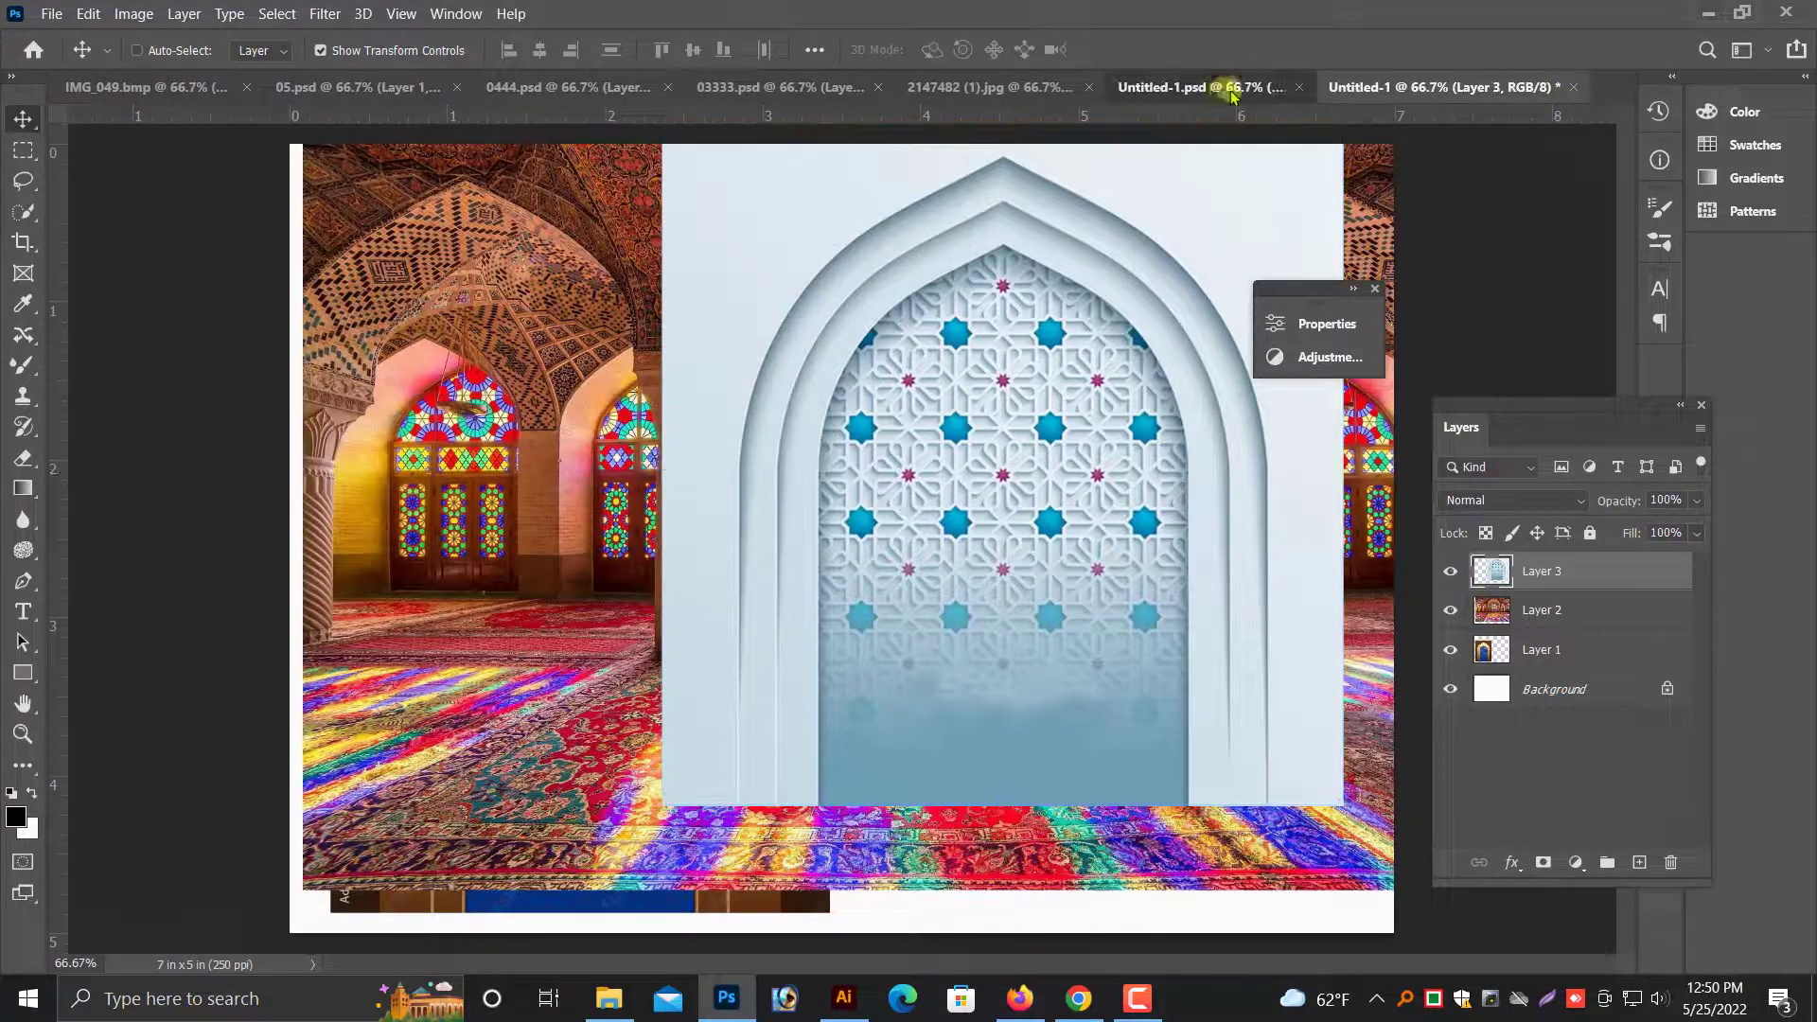
# - Close 2147482 (1).jpg without saving changes and close Untitled-1.psd
pyautogui.click(1212, 84)
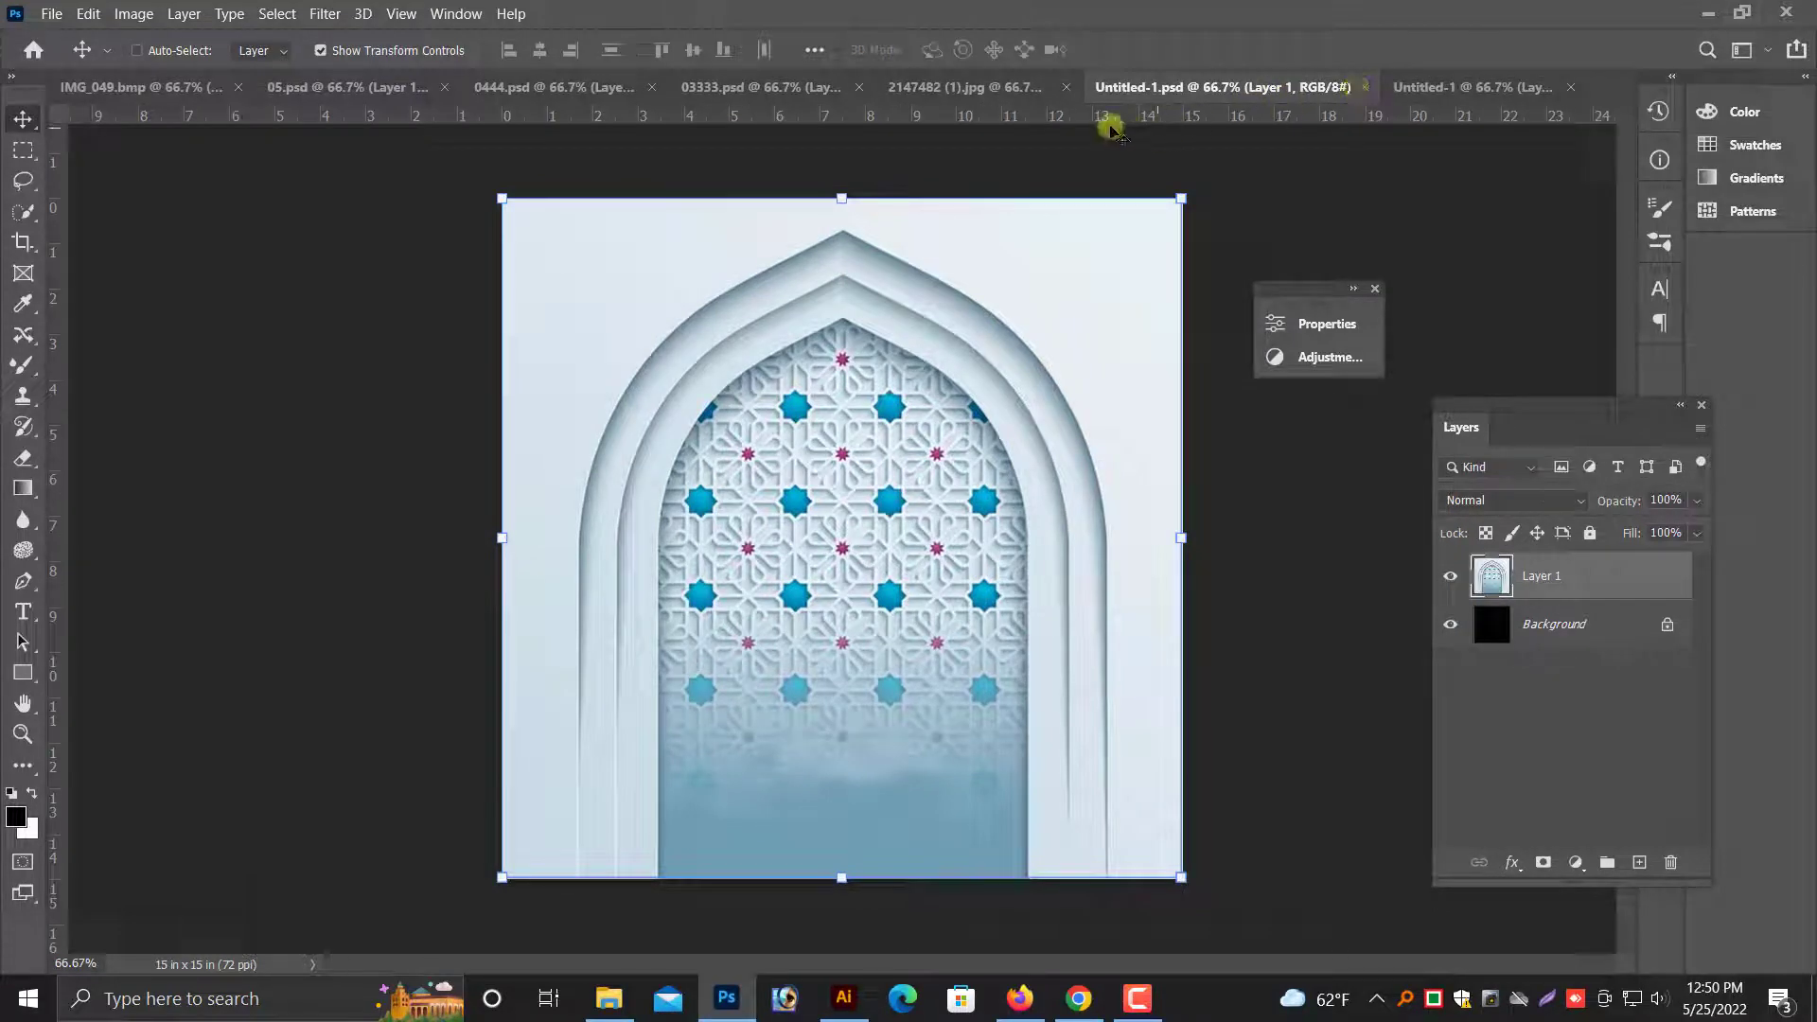
pyautogui.click(998, 89)
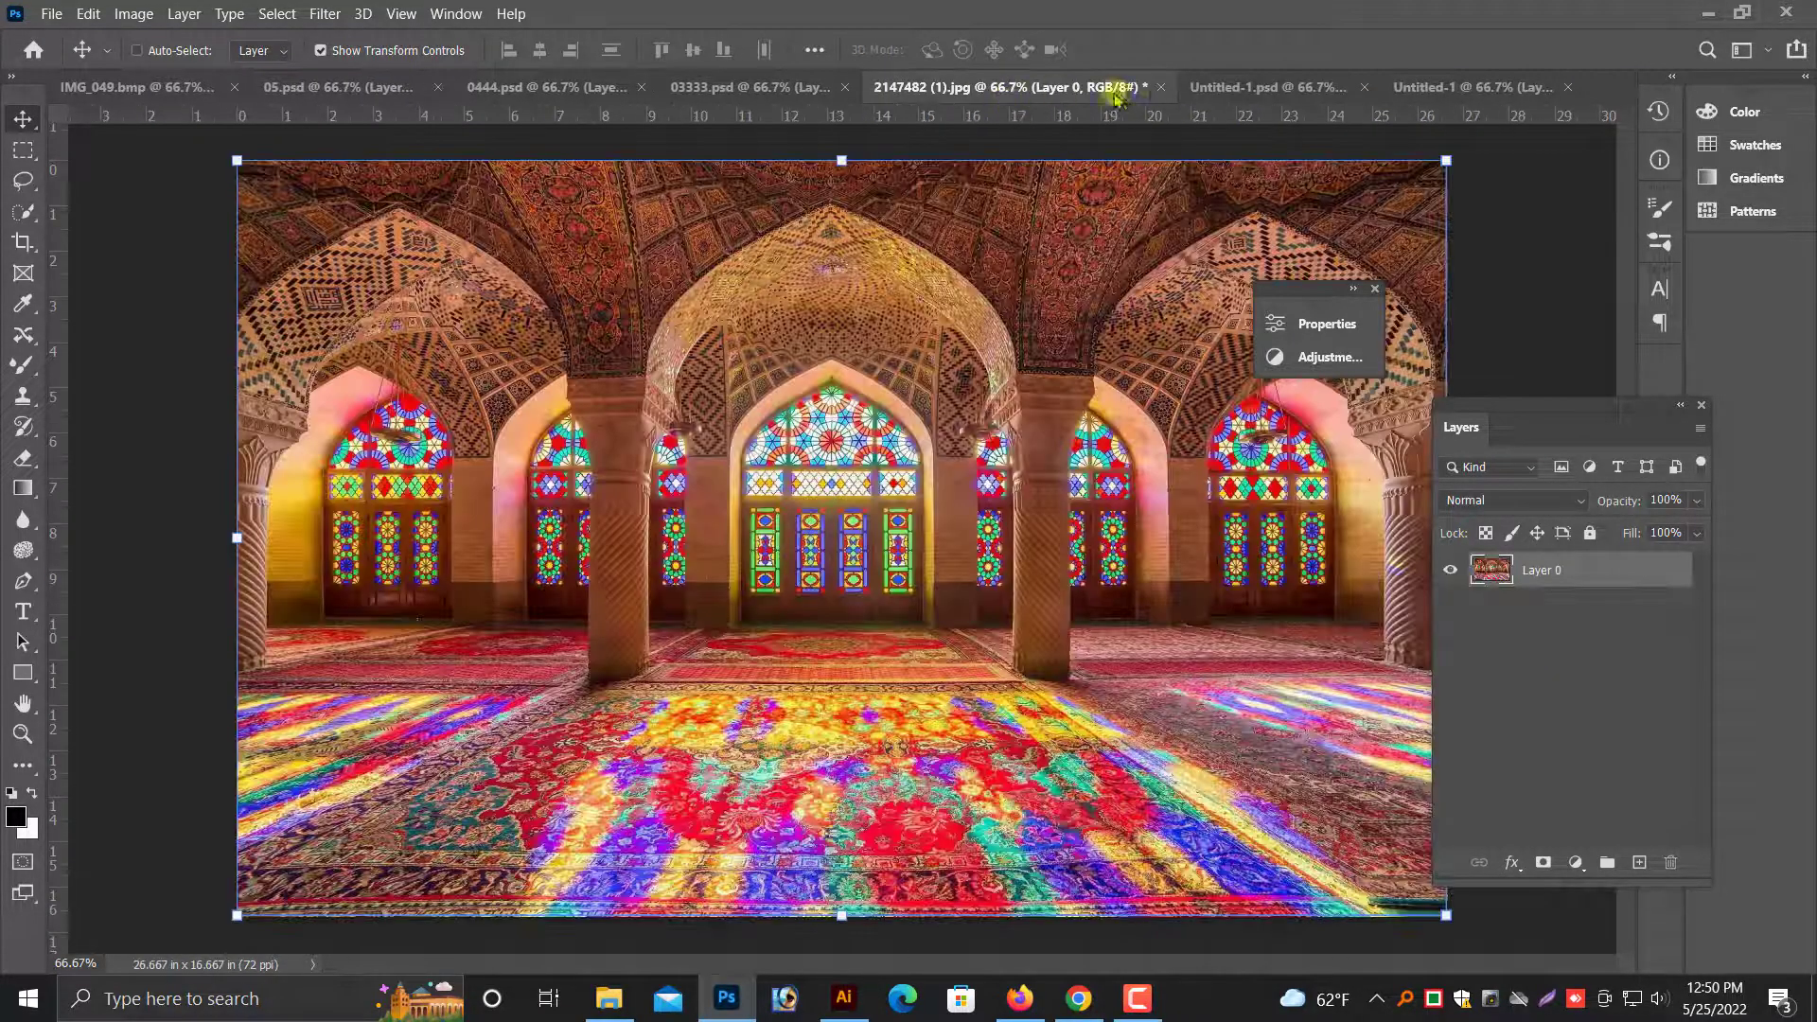
pyautogui.click(1160, 88)
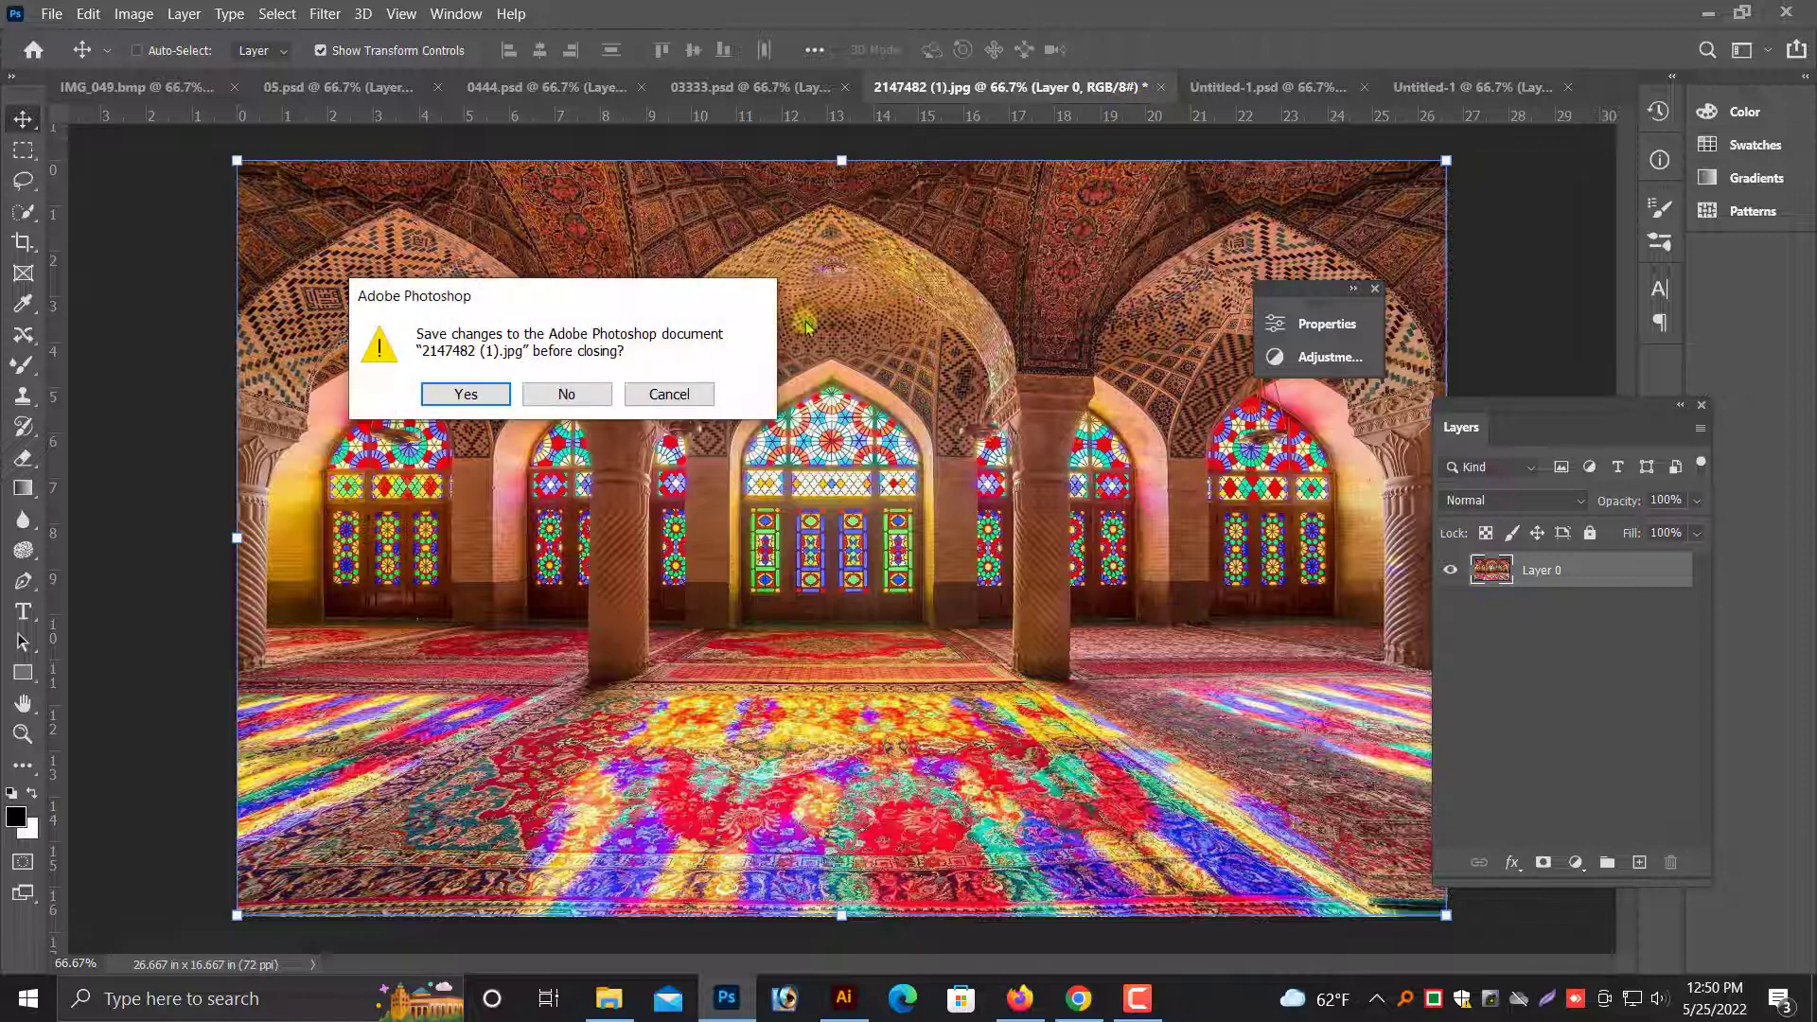
pyautogui.click(583, 400)
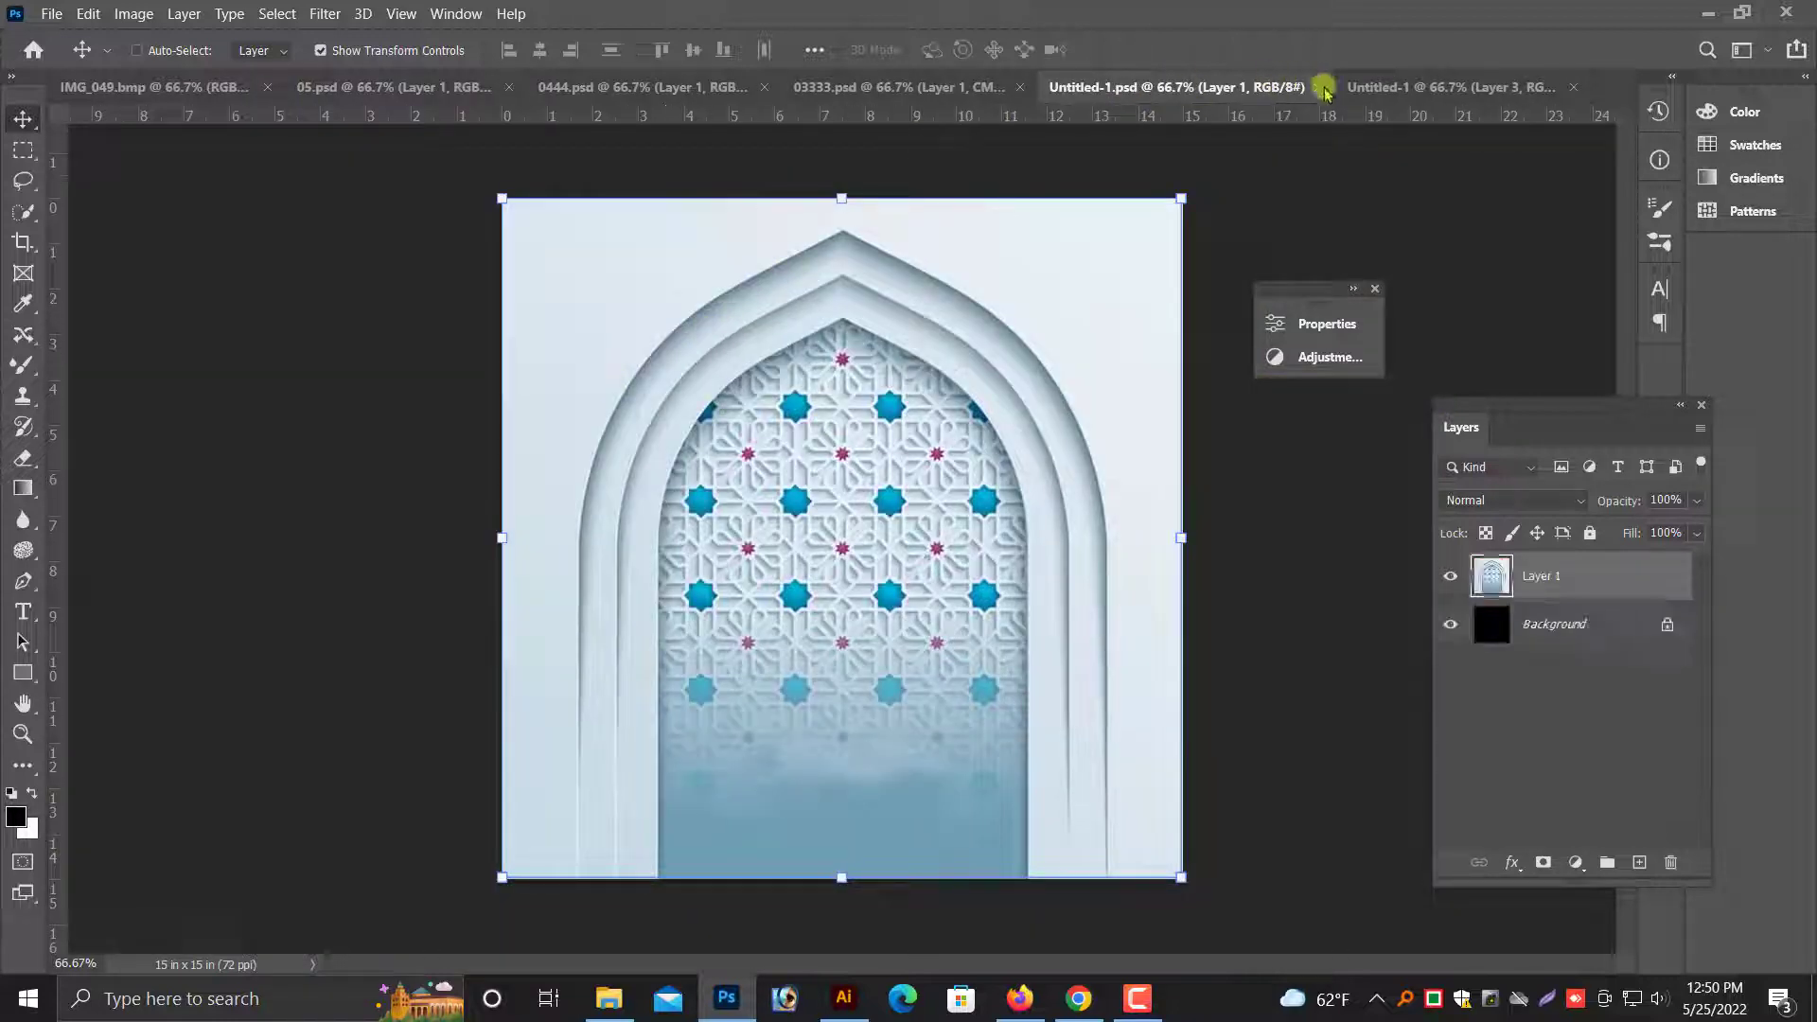
pyautogui.moveTo(1325, 91); pyautogui.dragTo(1112, 298)
# - Copy the orange banner from 03333.psd into the 7 × 5 in document and close 03333.psd and 0444.psd
pyautogui.click(975, 84)
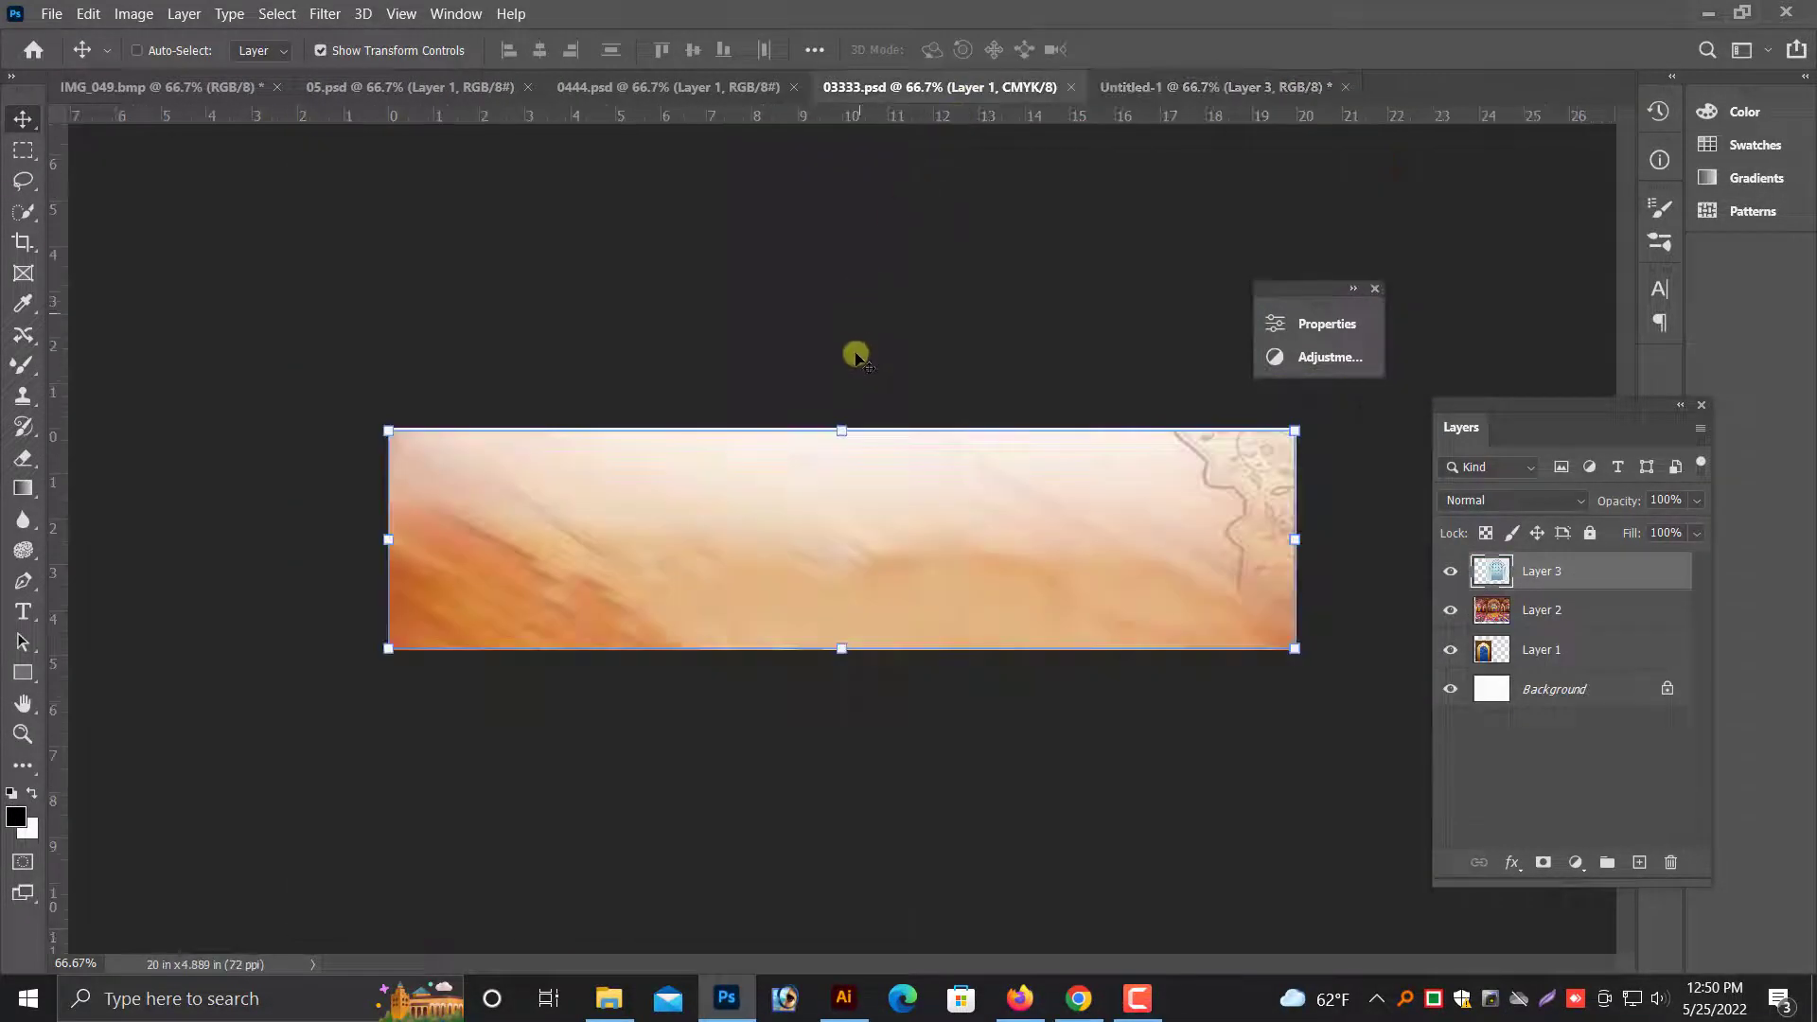
pyautogui.moveTo(855, 355); pyautogui.dragTo(873, 735)
pyautogui.click(1003, 86)
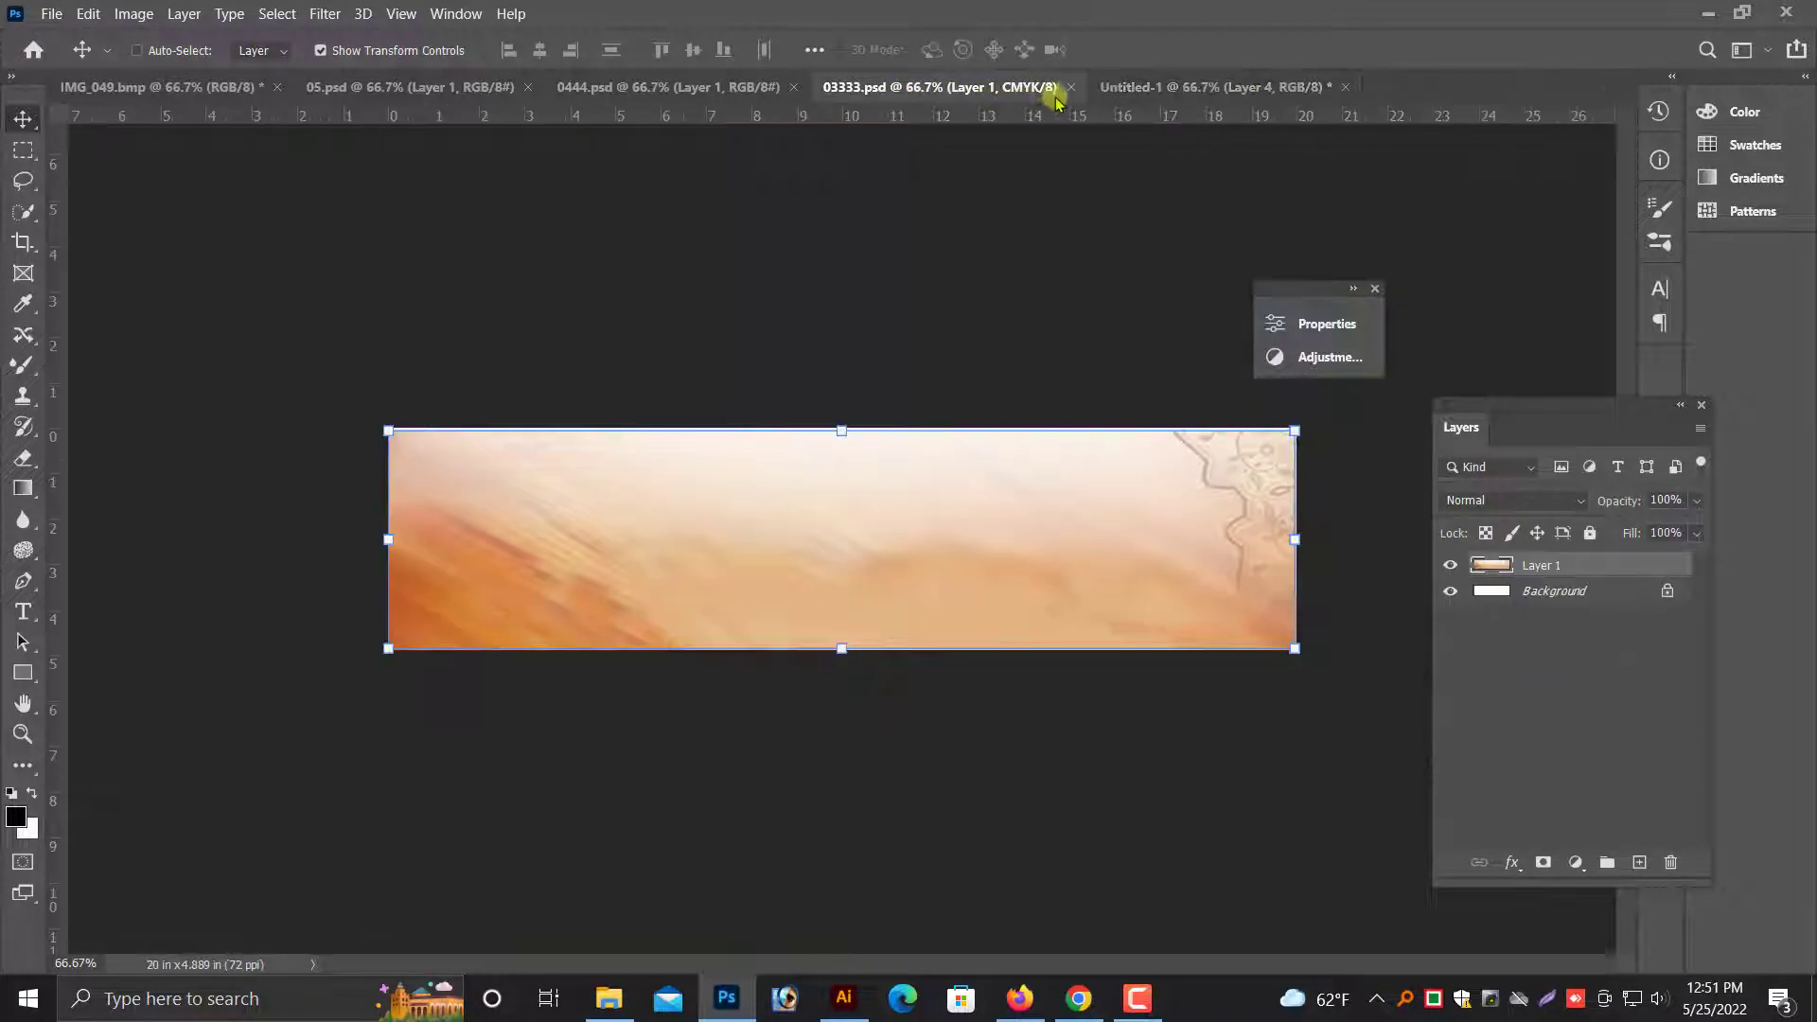
pyautogui.click(1070, 86)
pyautogui.click(745, 90)
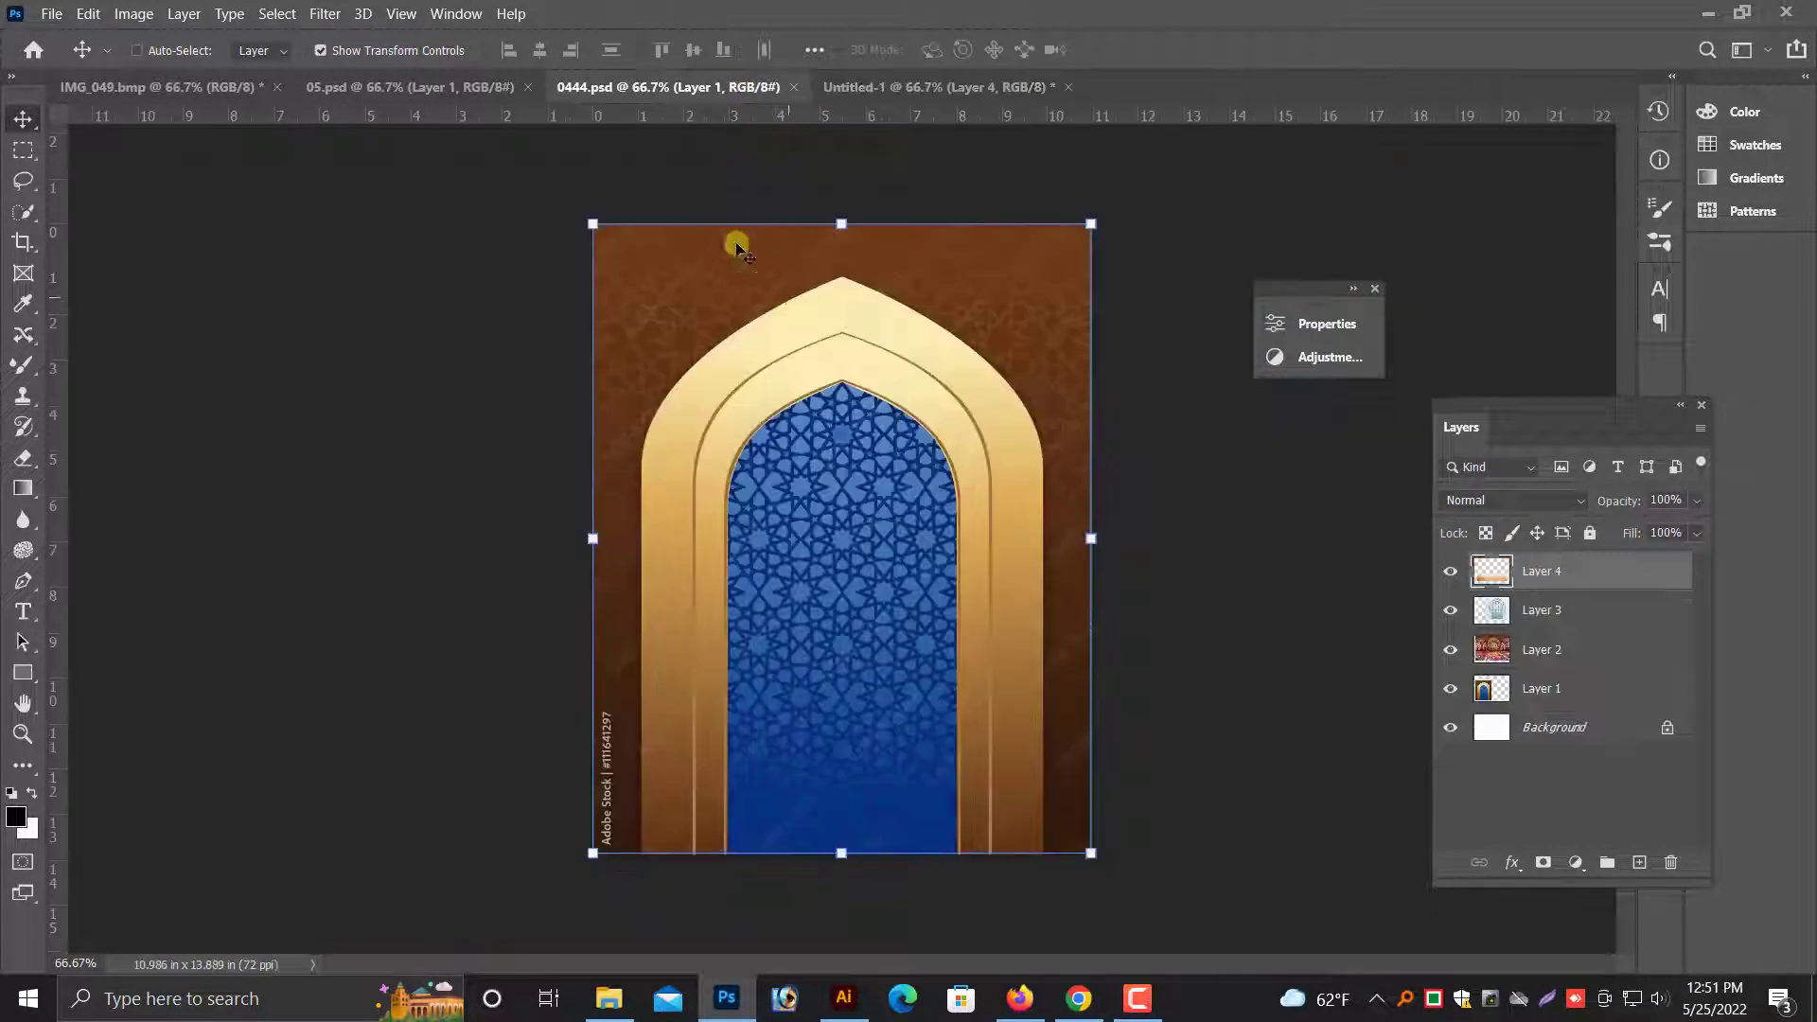
pyautogui.click(793, 86)
# - Copy the gold mosque pattern from 05.psd into the 7 × 5 in document, closing 05.psd and discarding changes to IMG_049.bmp
pyautogui.click(426, 86)
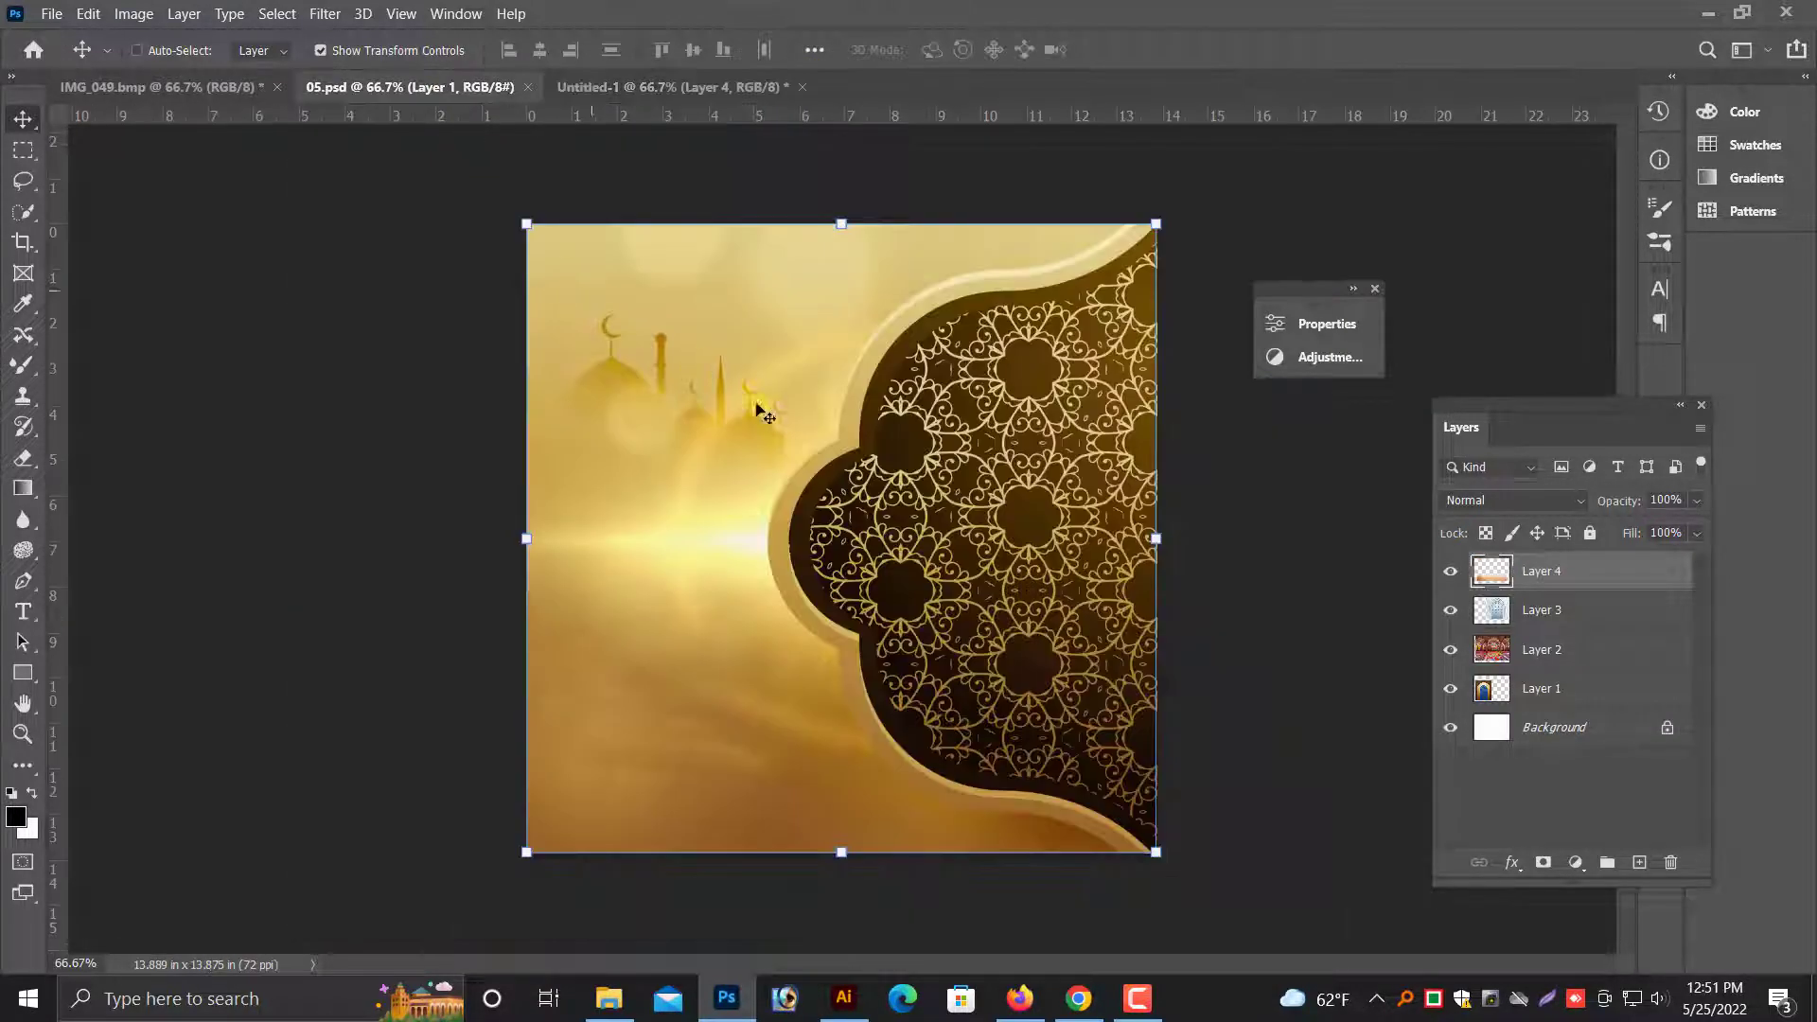
pyautogui.moveTo(765, 413); pyautogui.dragTo(1037, 360)
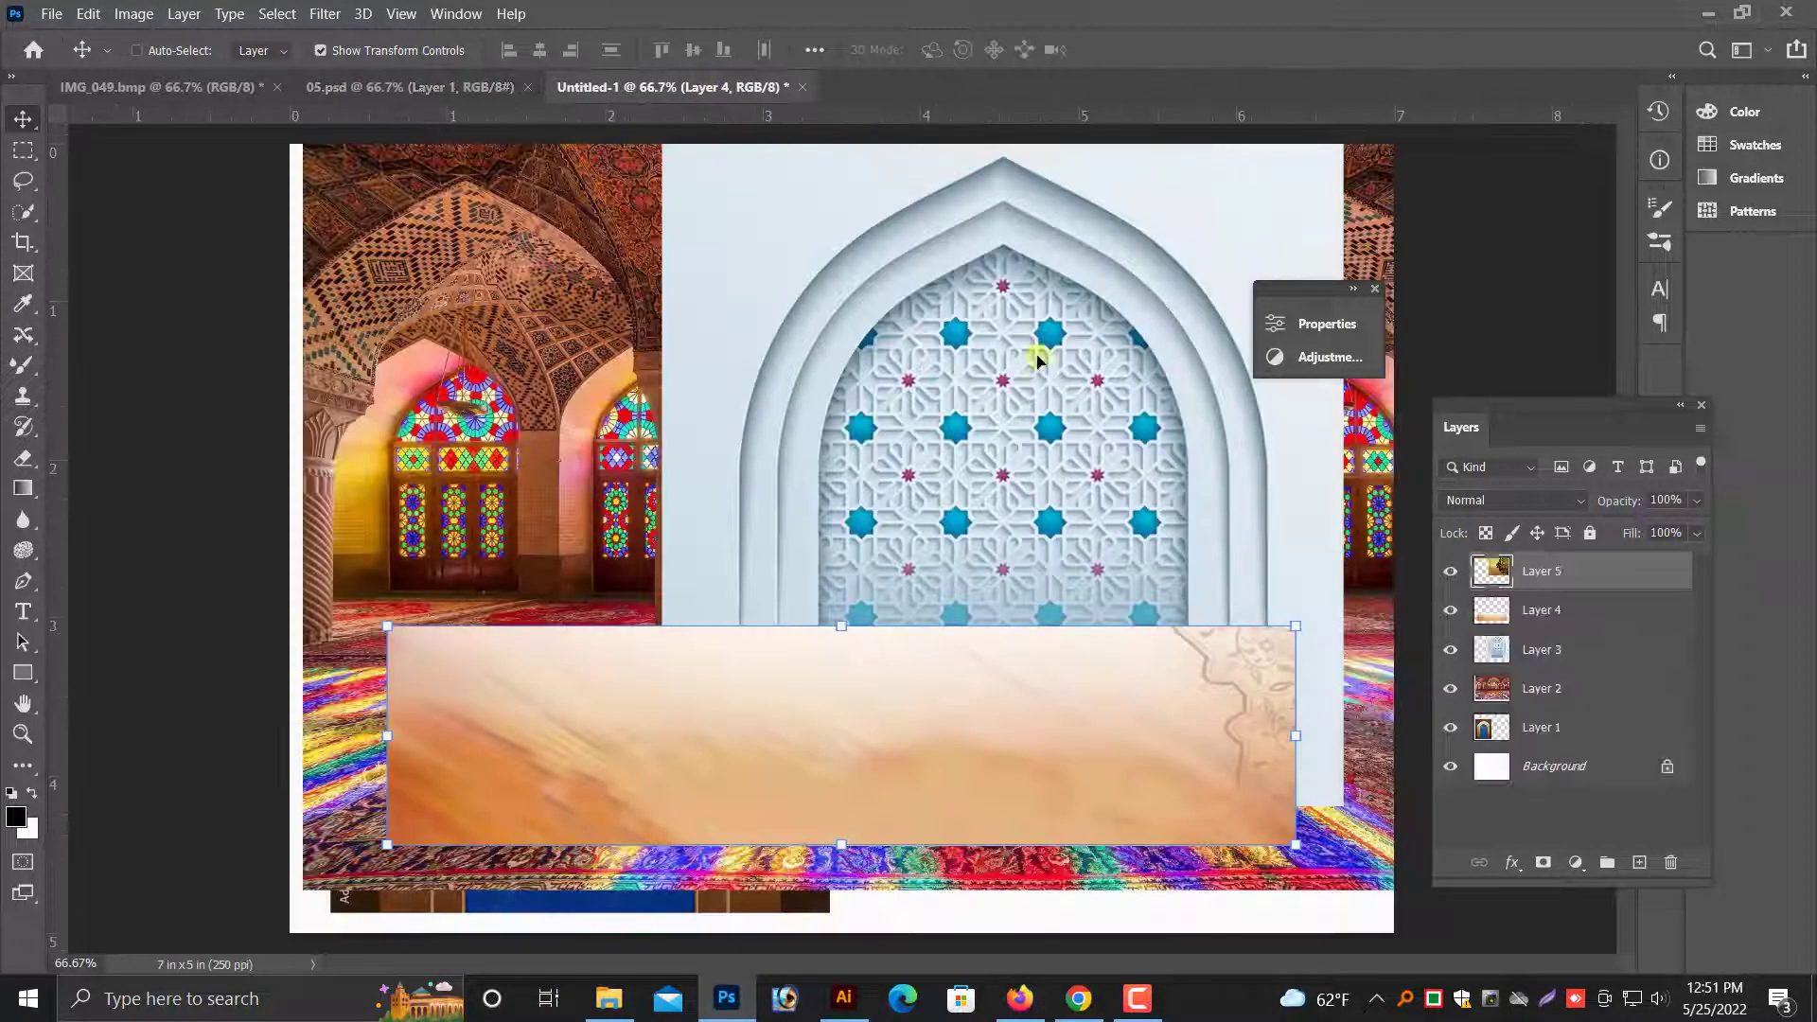
pyautogui.click(527, 86)
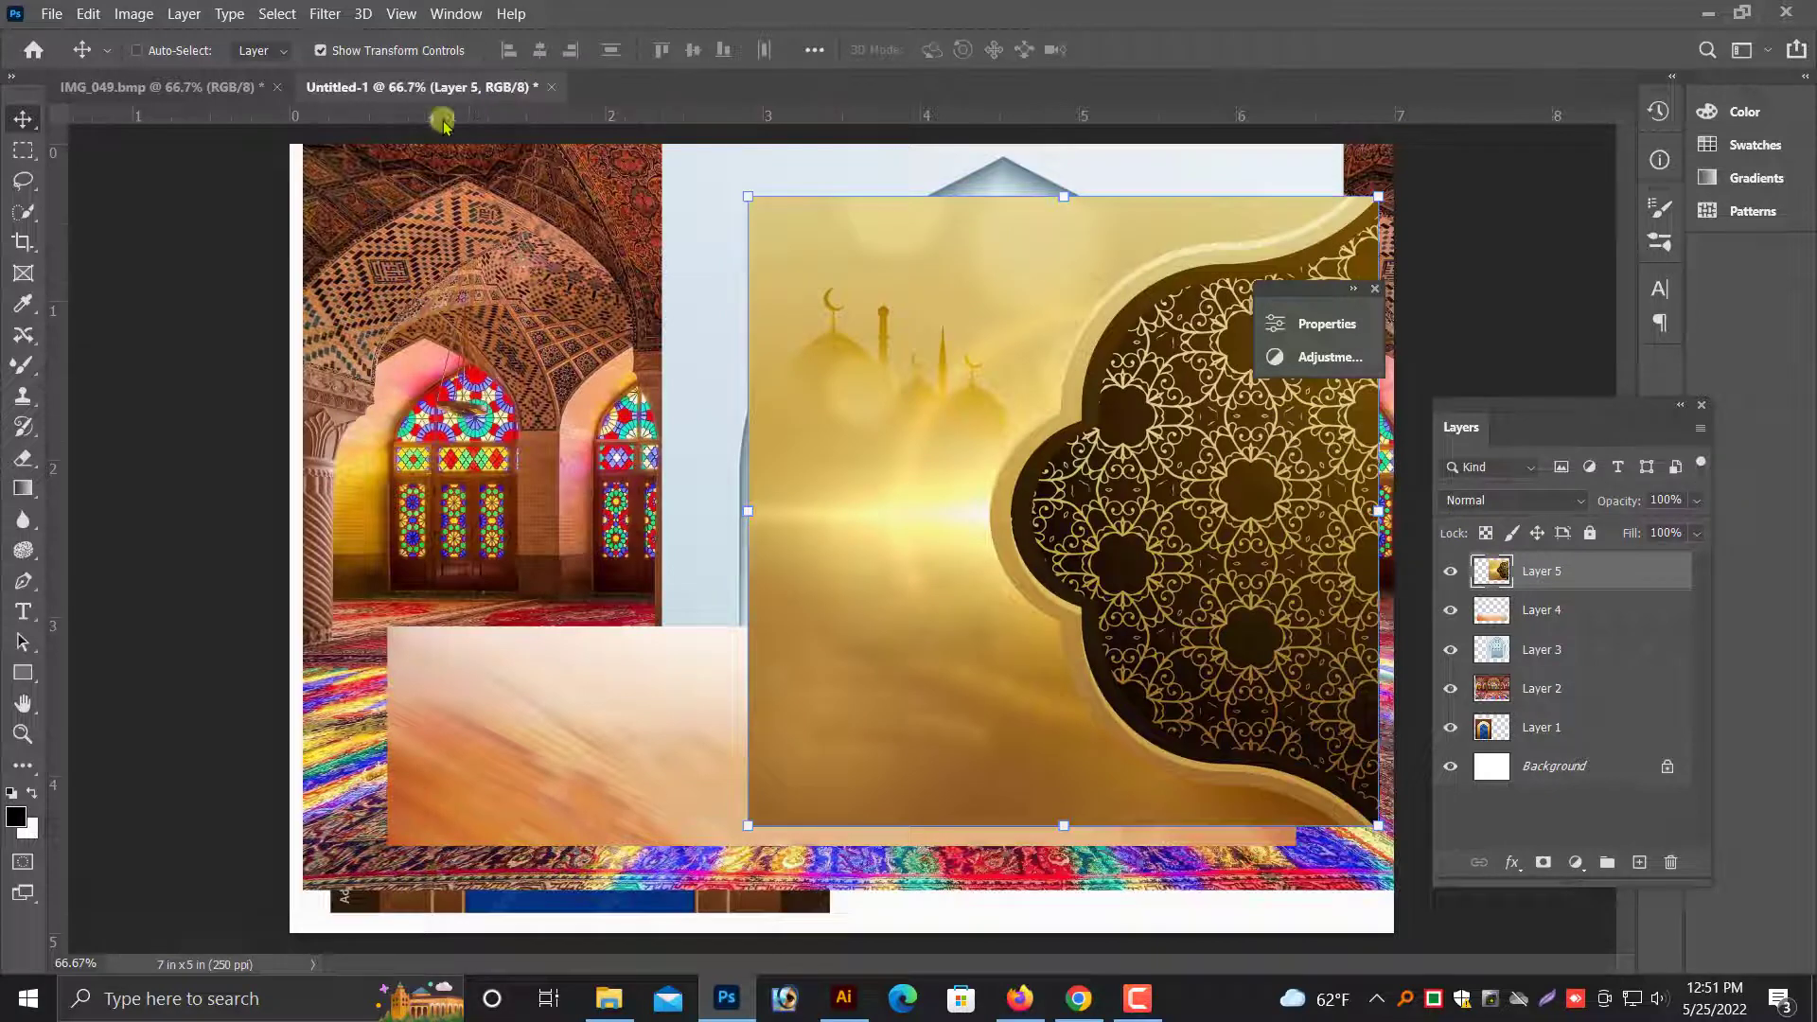
pyautogui.click(205, 95)
pyautogui.click(286, 88)
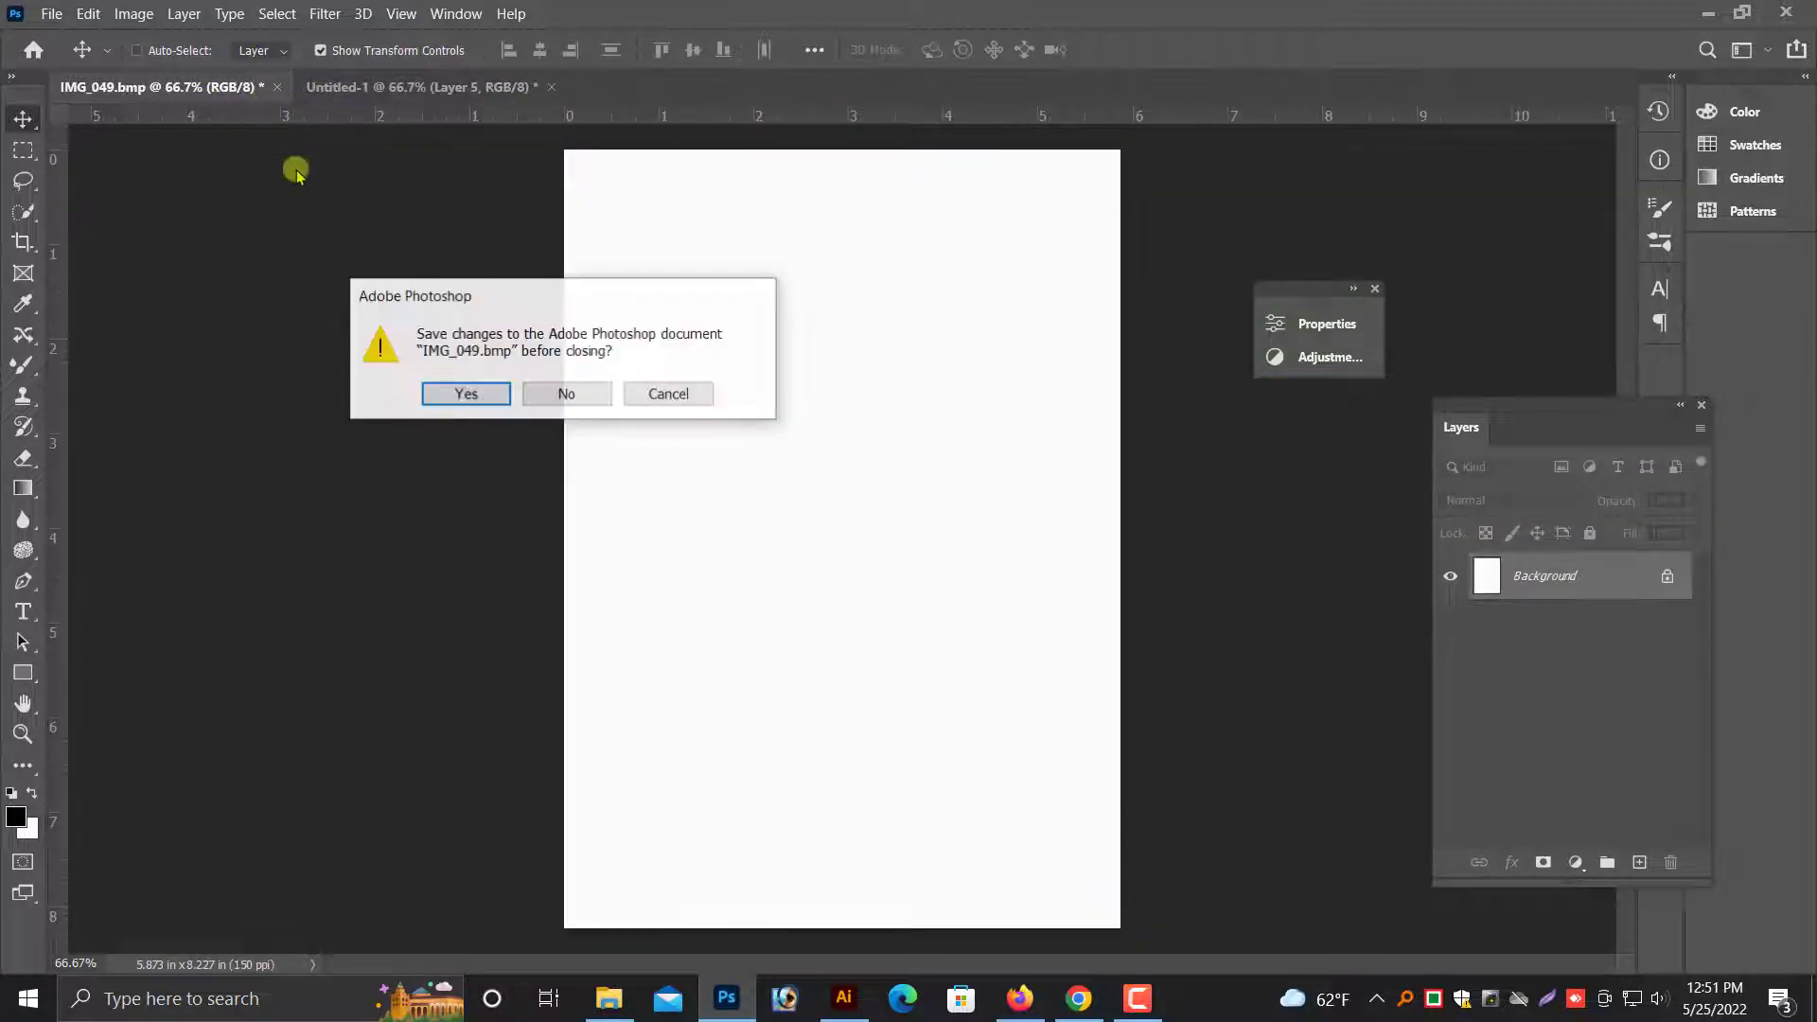
pyautogui.click(578, 394)
# - Shift the gold pattern on Layer 5 slightly down and scale the white arch on Layer 3 down near the document's lower-right corner
pyautogui.hotkey('ctrl', '-')
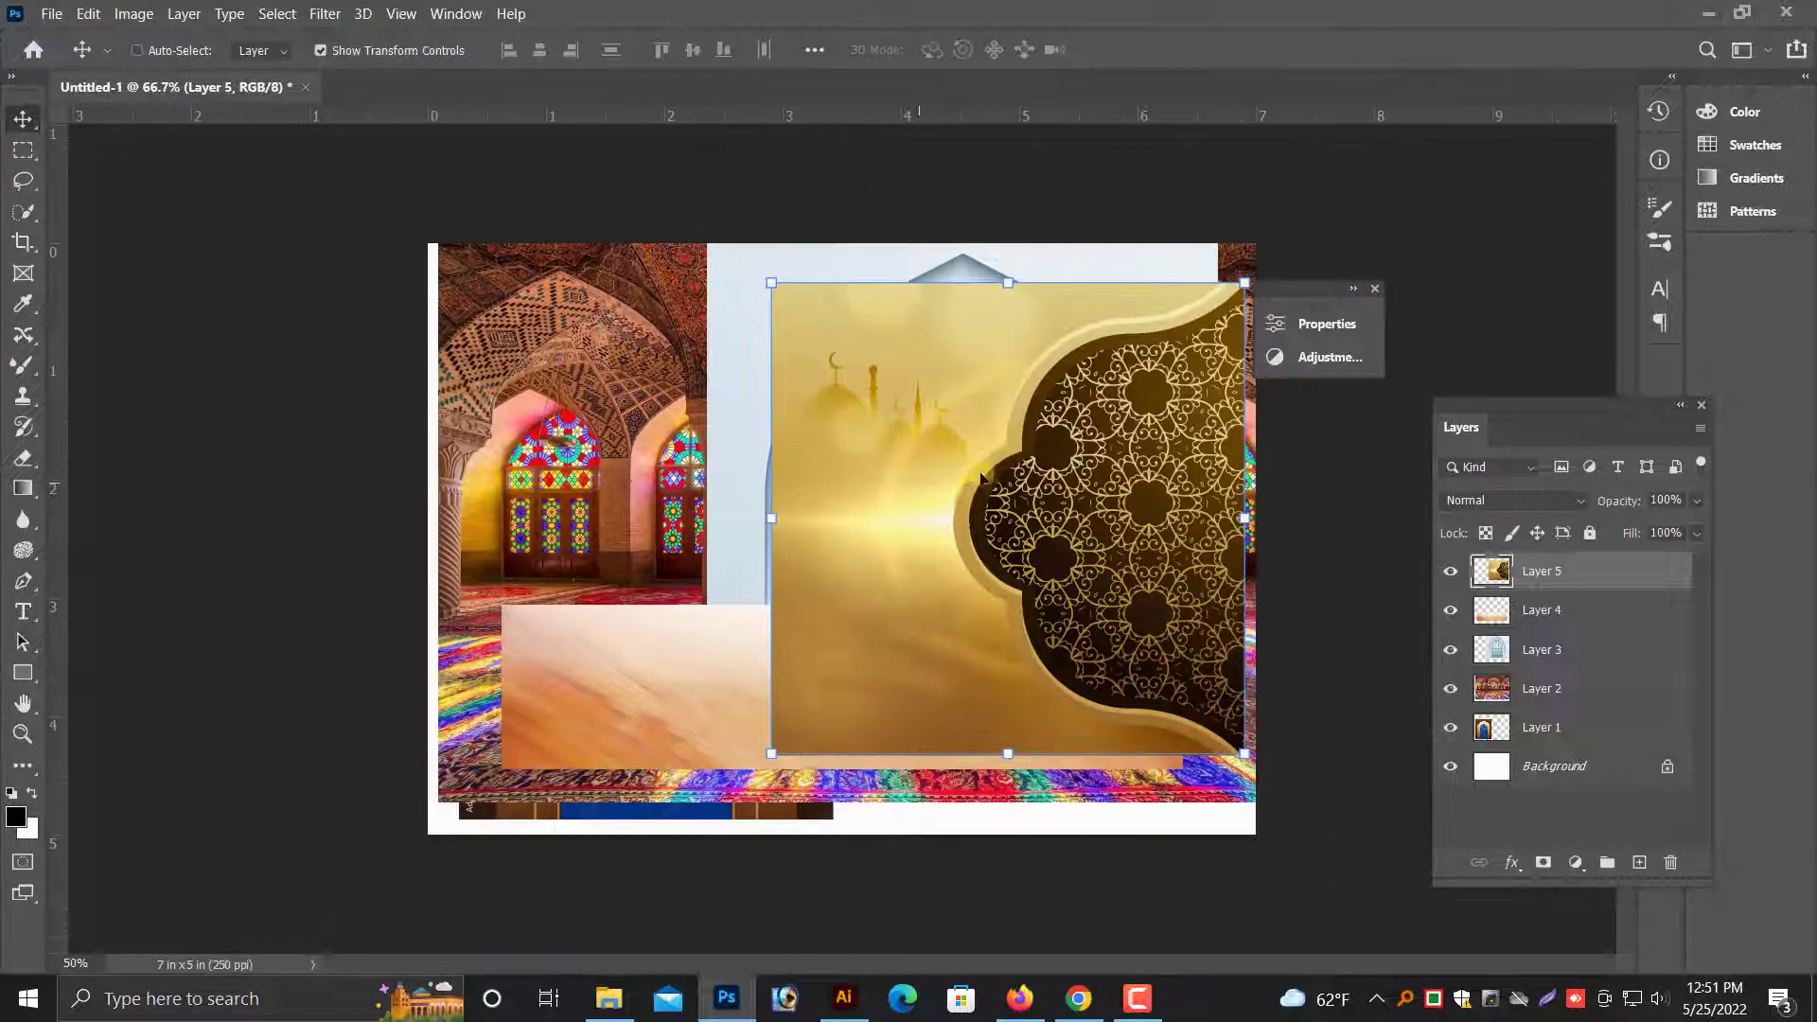
pyautogui.moveTo(977, 469); pyautogui.dragTo(697, 518)
pyautogui.rightClick(586, 457)
pyautogui.click(721, 484)
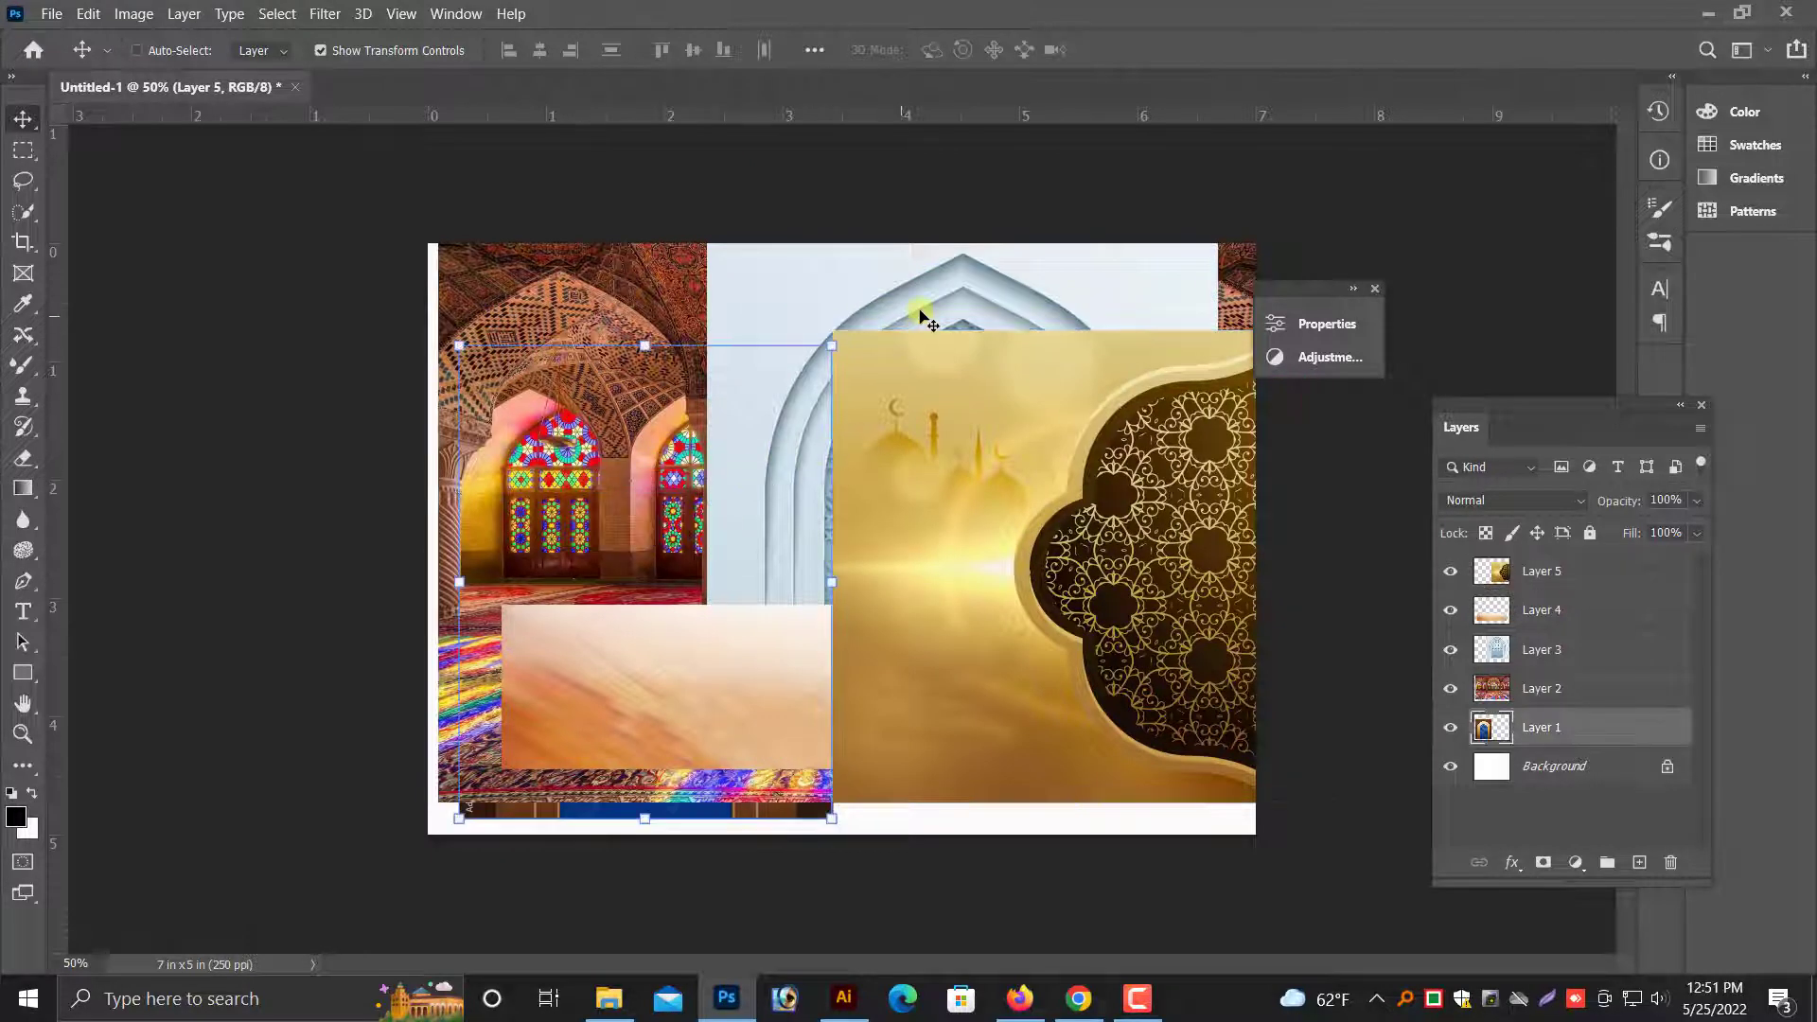
pyautogui.keyDown('ctrl'); pyautogui.click(978, 276); pyautogui.keyUp('ctrl')
pyautogui.moveTo(977, 276); pyautogui.dragTo(1005, 342)
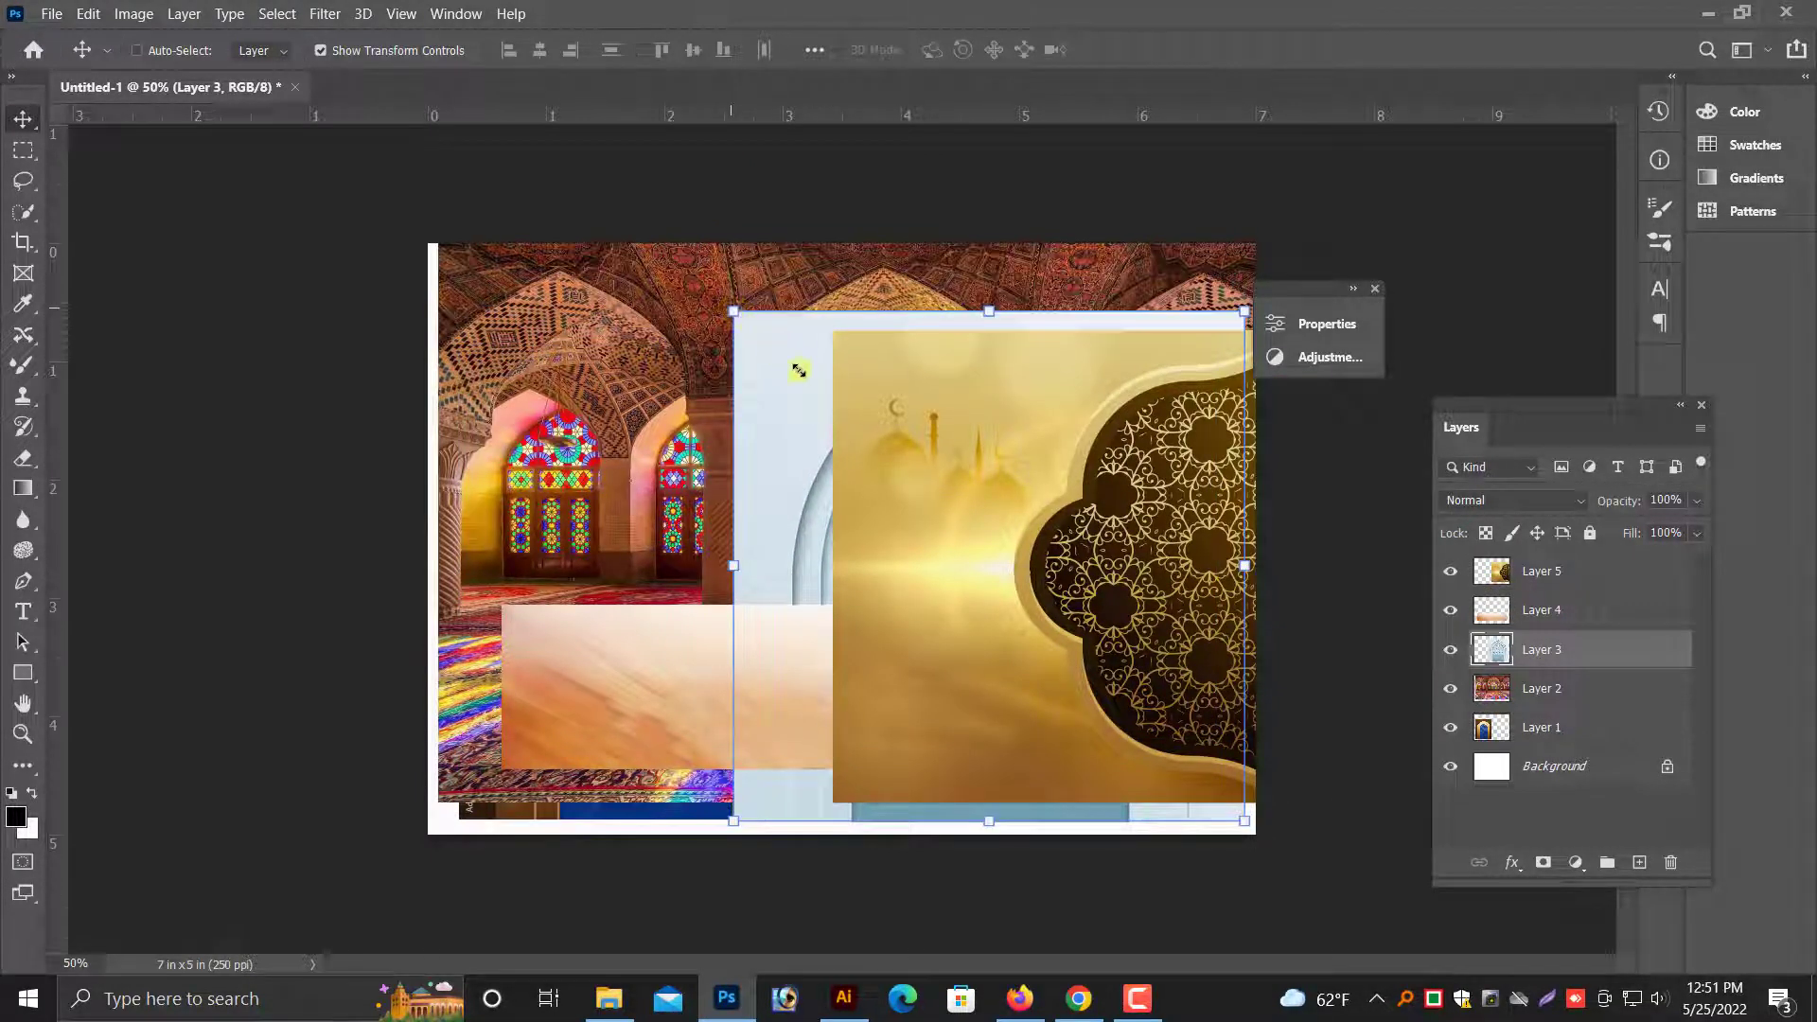
pyautogui.moveTo(799, 370); pyautogui.dragTo(817, 375)
pyautogui.press('Return')
# - Move the white arch on Layer 3 further down and the gold pattern on Layer 5 to the document's lower-left corner
pyautogui.rightClick(1066, 571)
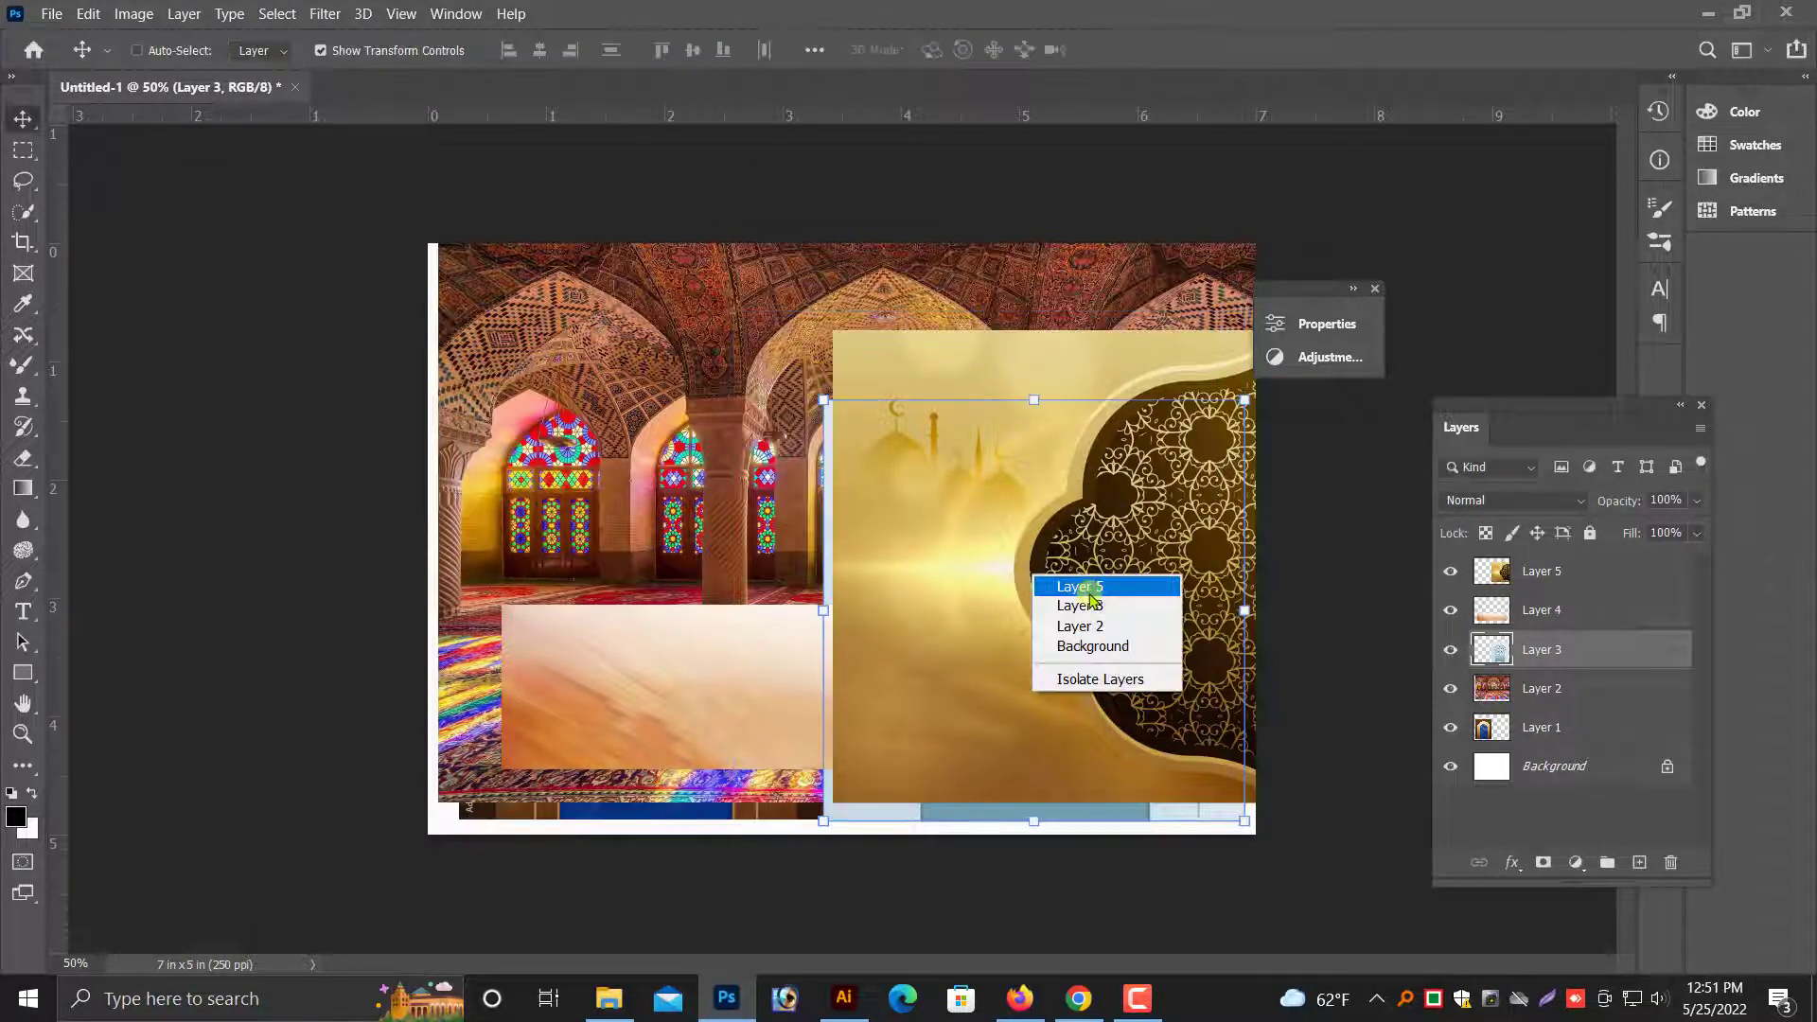
pyautogui.click(1078, 573)
pyautogui.moveTo(1079, 573); pyautogui.dragTo(1078, 748)
pyautogui.rightClick(1027, 554)
pyautogui.click(1040, 560)
# - Scale and position the mosque photo on Layer 2 so it spans the document's full width along the upper edge
pyautogui.rightClick(998, 399)
pyautogui.click(1043, 414)
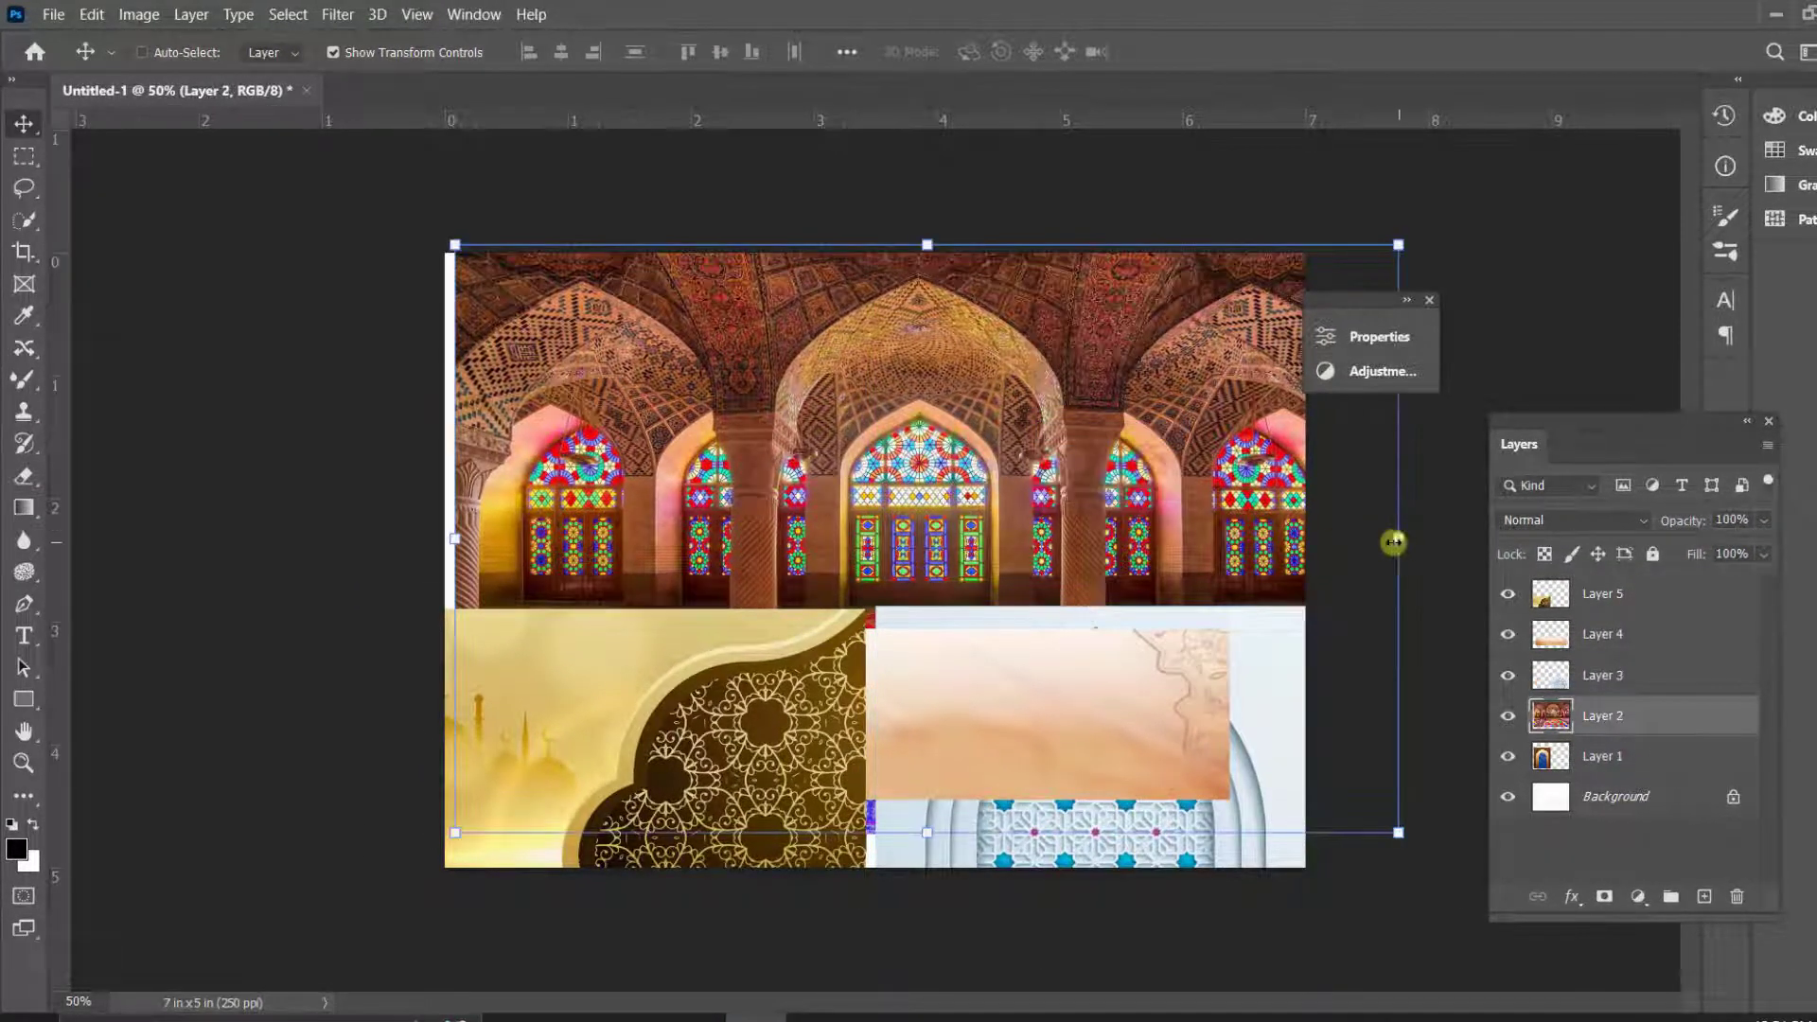
pyautogui.moveTo(1393, 542); pyautogui.dragTo(1297, 507)
pyautogui.moveTo(1180, 502)
pyautogui.mouseDown()
pyautogui.moveTo(1162, 454)
pyautogui.moveTo(1164, 483)
pyautogui.mouseUp()
pyautogui.moveTo(1289, 519)
pyautogui.mouseDown()
pyautogui.moveTo(1398, 519)
pyautogui.moveTo(1304, 518)
pyautogui.mouseUp()
pyautogui.press('Return')
# - Erase the lower part of the mosque photo on Layer 2 with a large soft Eraser brush, size 600, leaving a faded edge
pyautogui.hotkey('ctrl', '-')
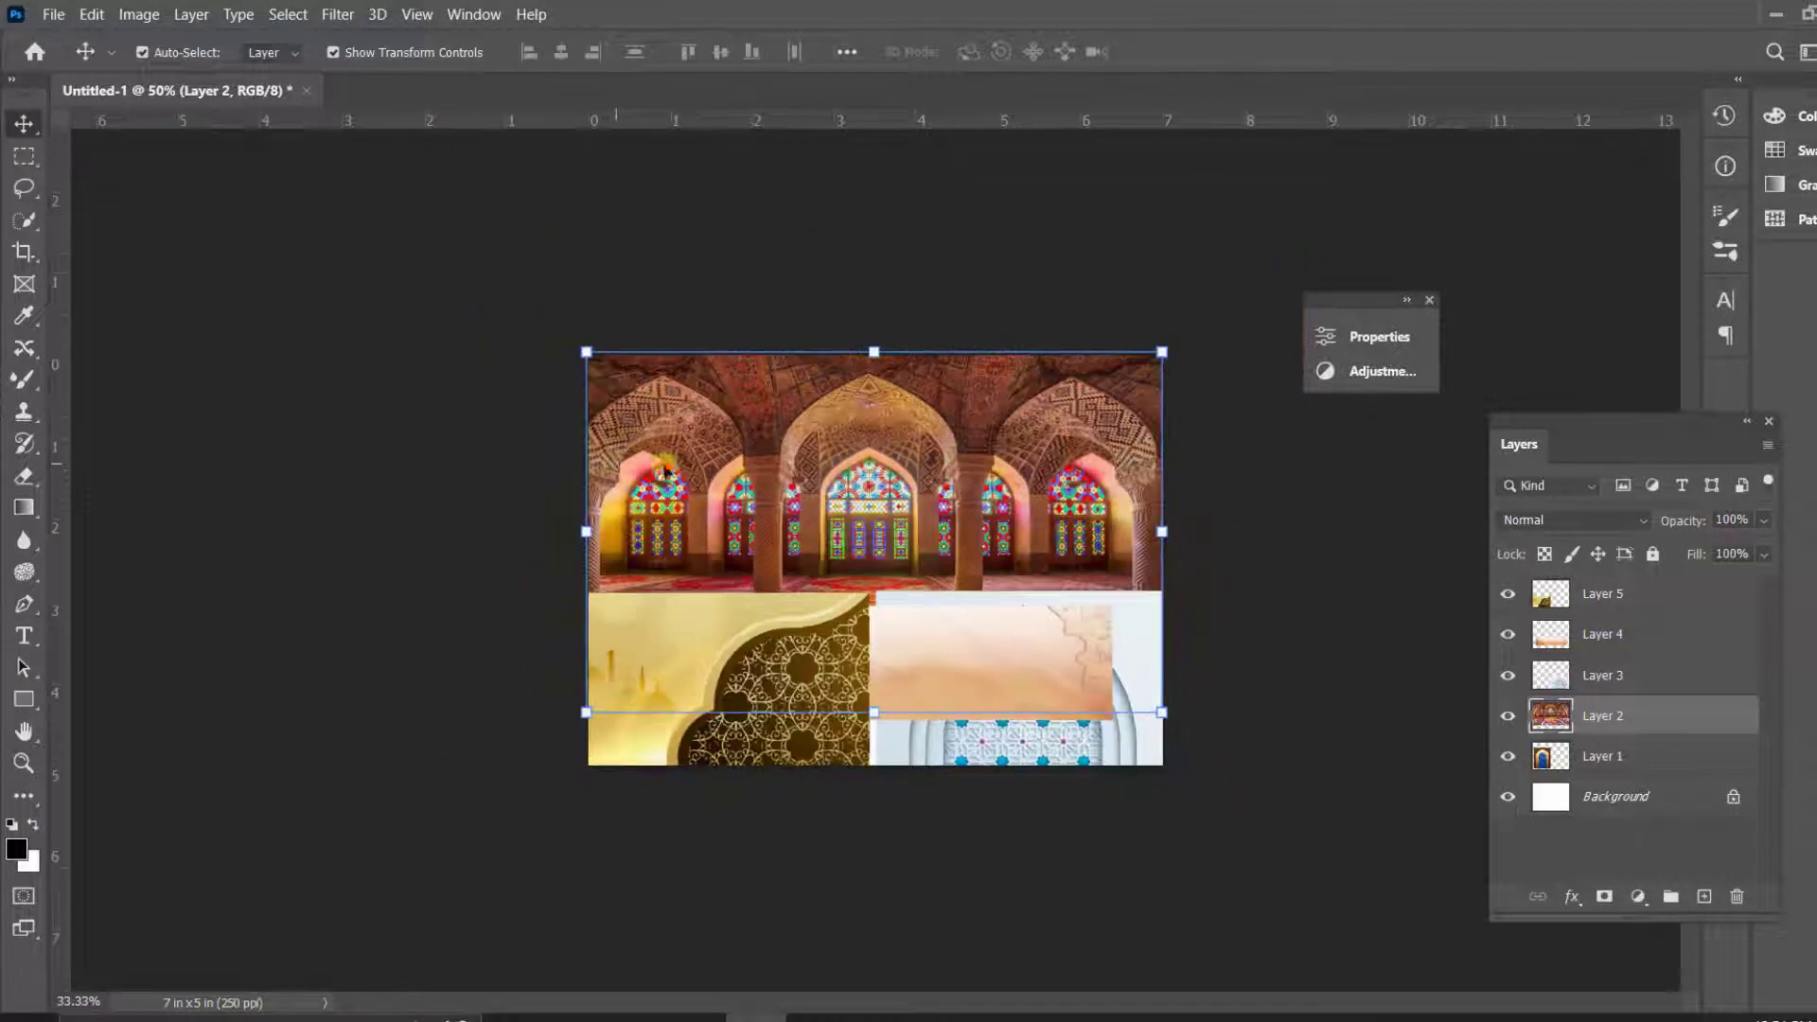
pyautogui.hotkey('ctrl', '+')
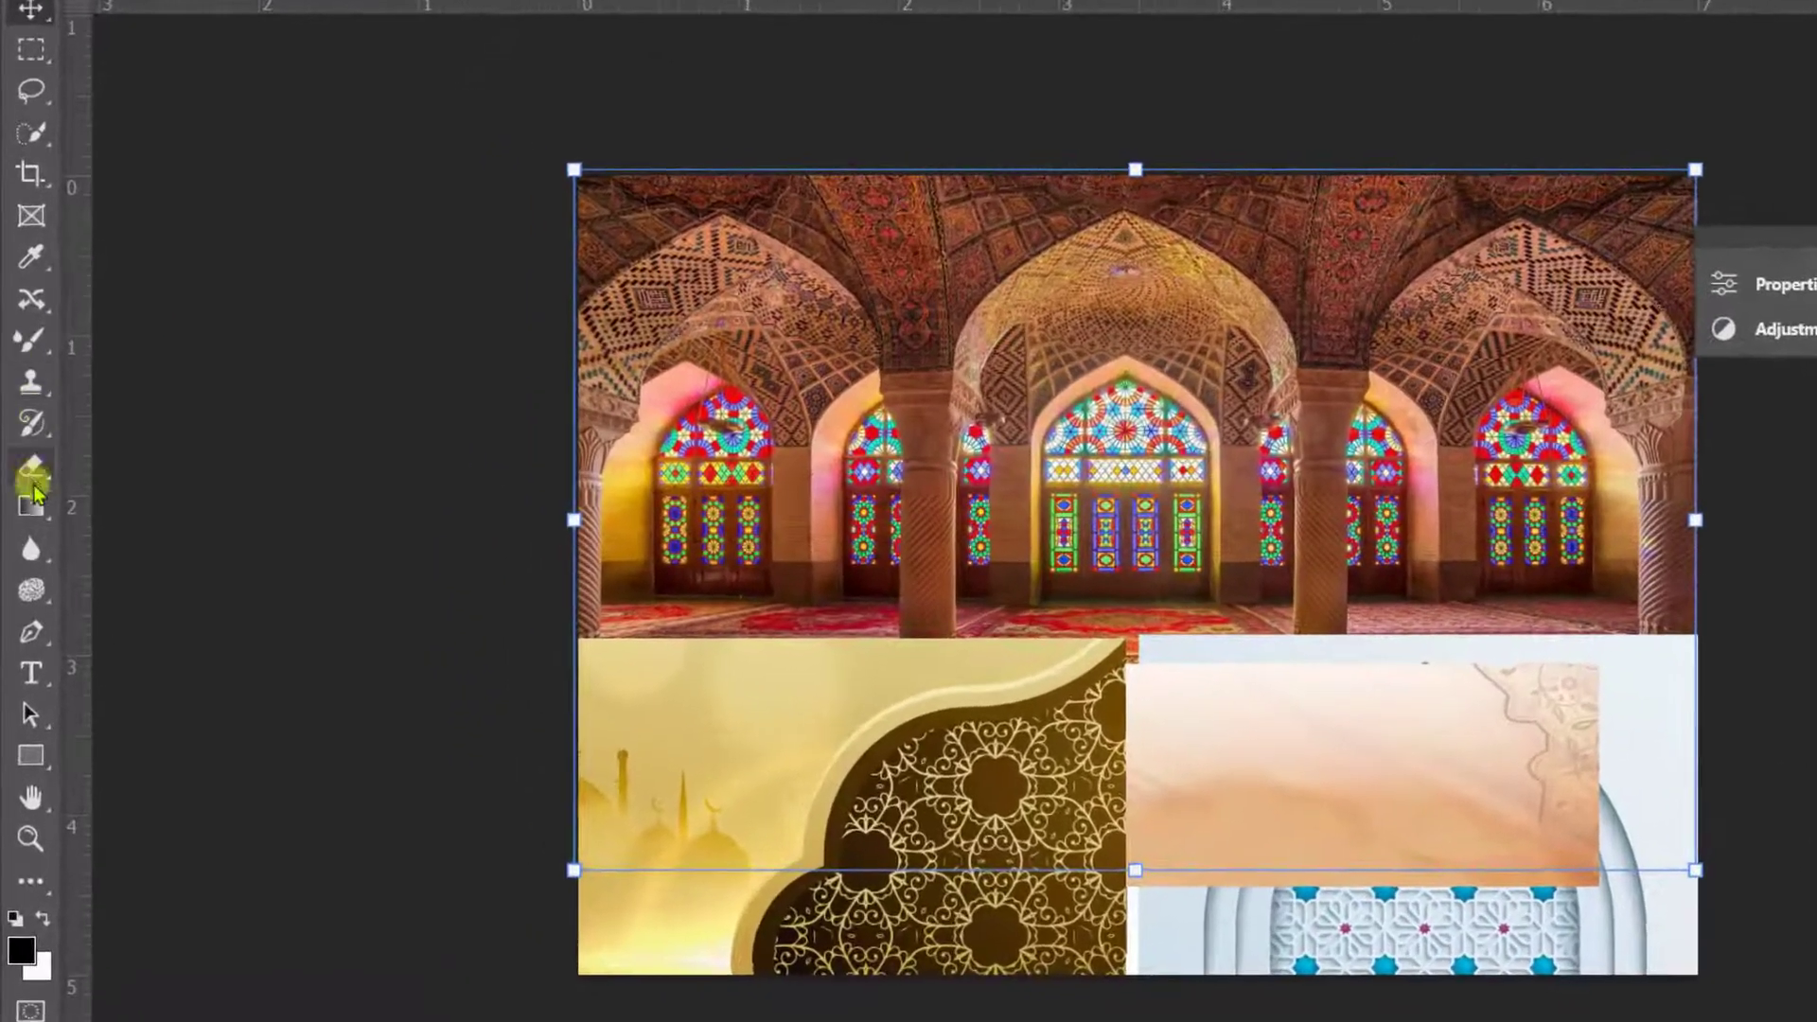
pyautogui.rightClick(24, 476)
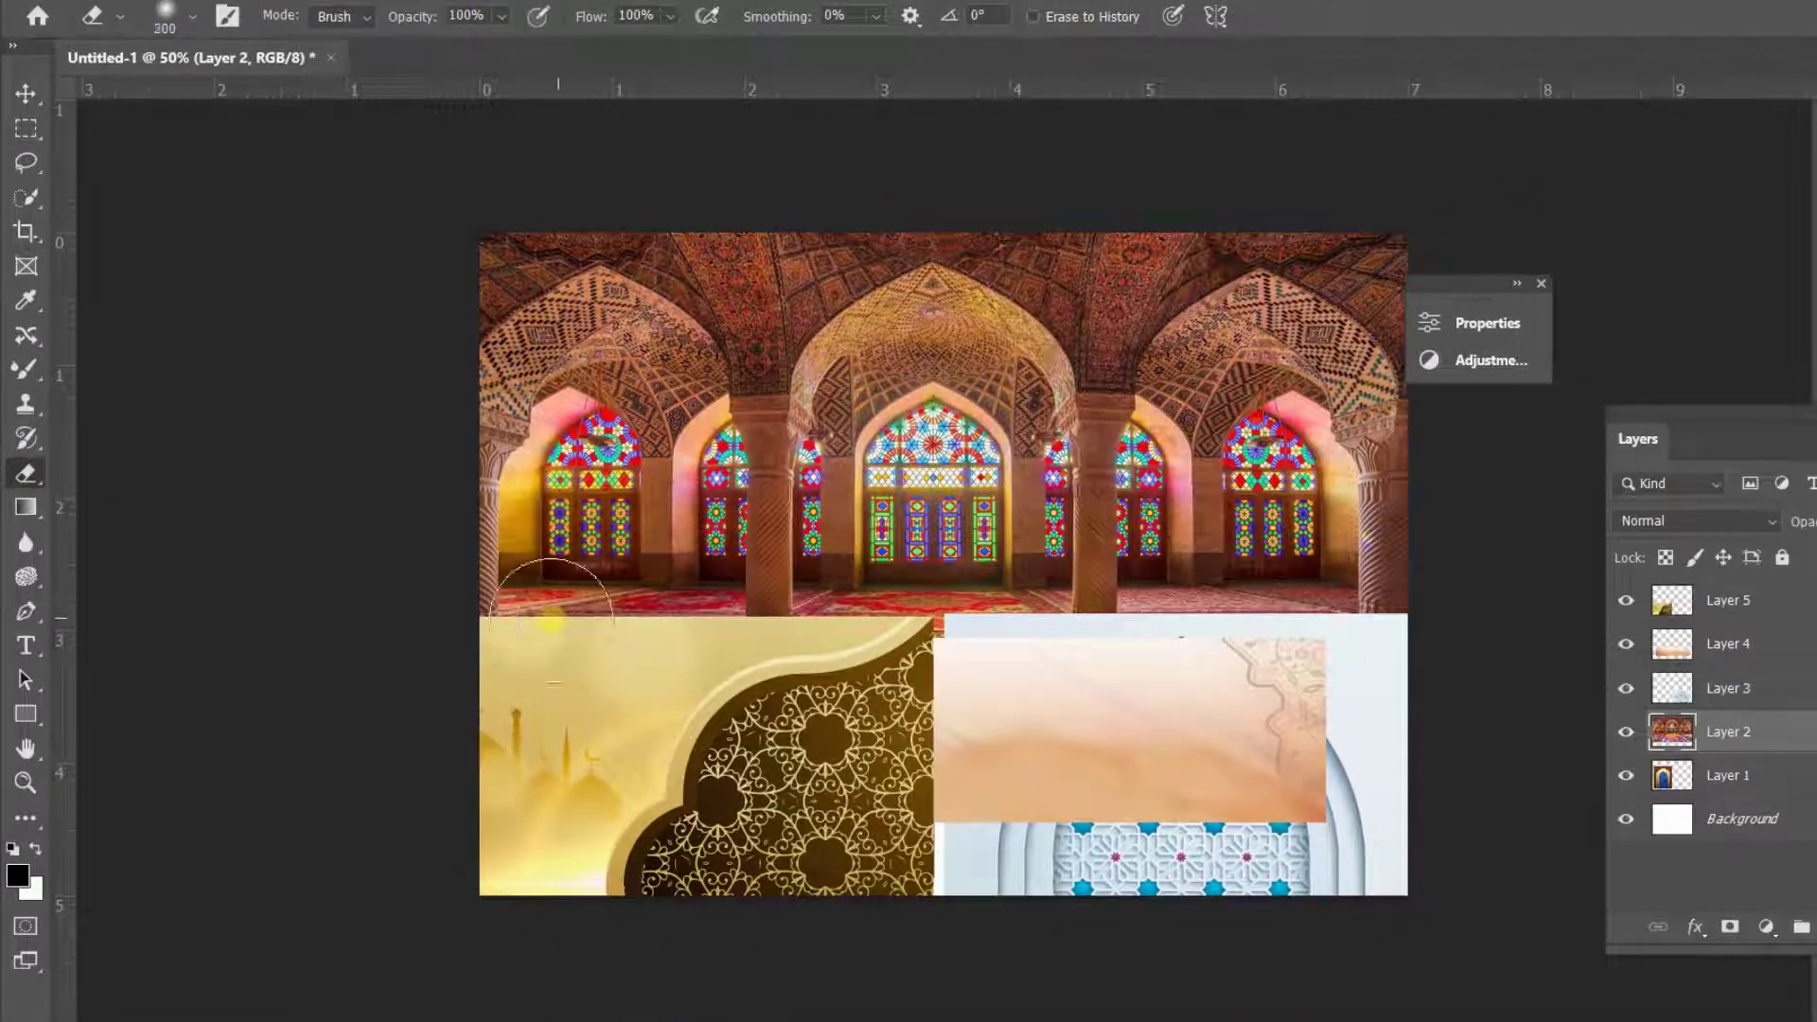
pyautogui.press(']')
pyautogui.moveTo(598, 577)
pyautogui.mouseDown()
pyautogui.moveTo(1221, 612)
pyautogui.moveTo(1328, 642)
pyautogui.moveTo(1315, 598)
pyautogui.moveTo(1376, 648)
pyautogui.moveTo(866, 560)
pyautogui.mouseUp()
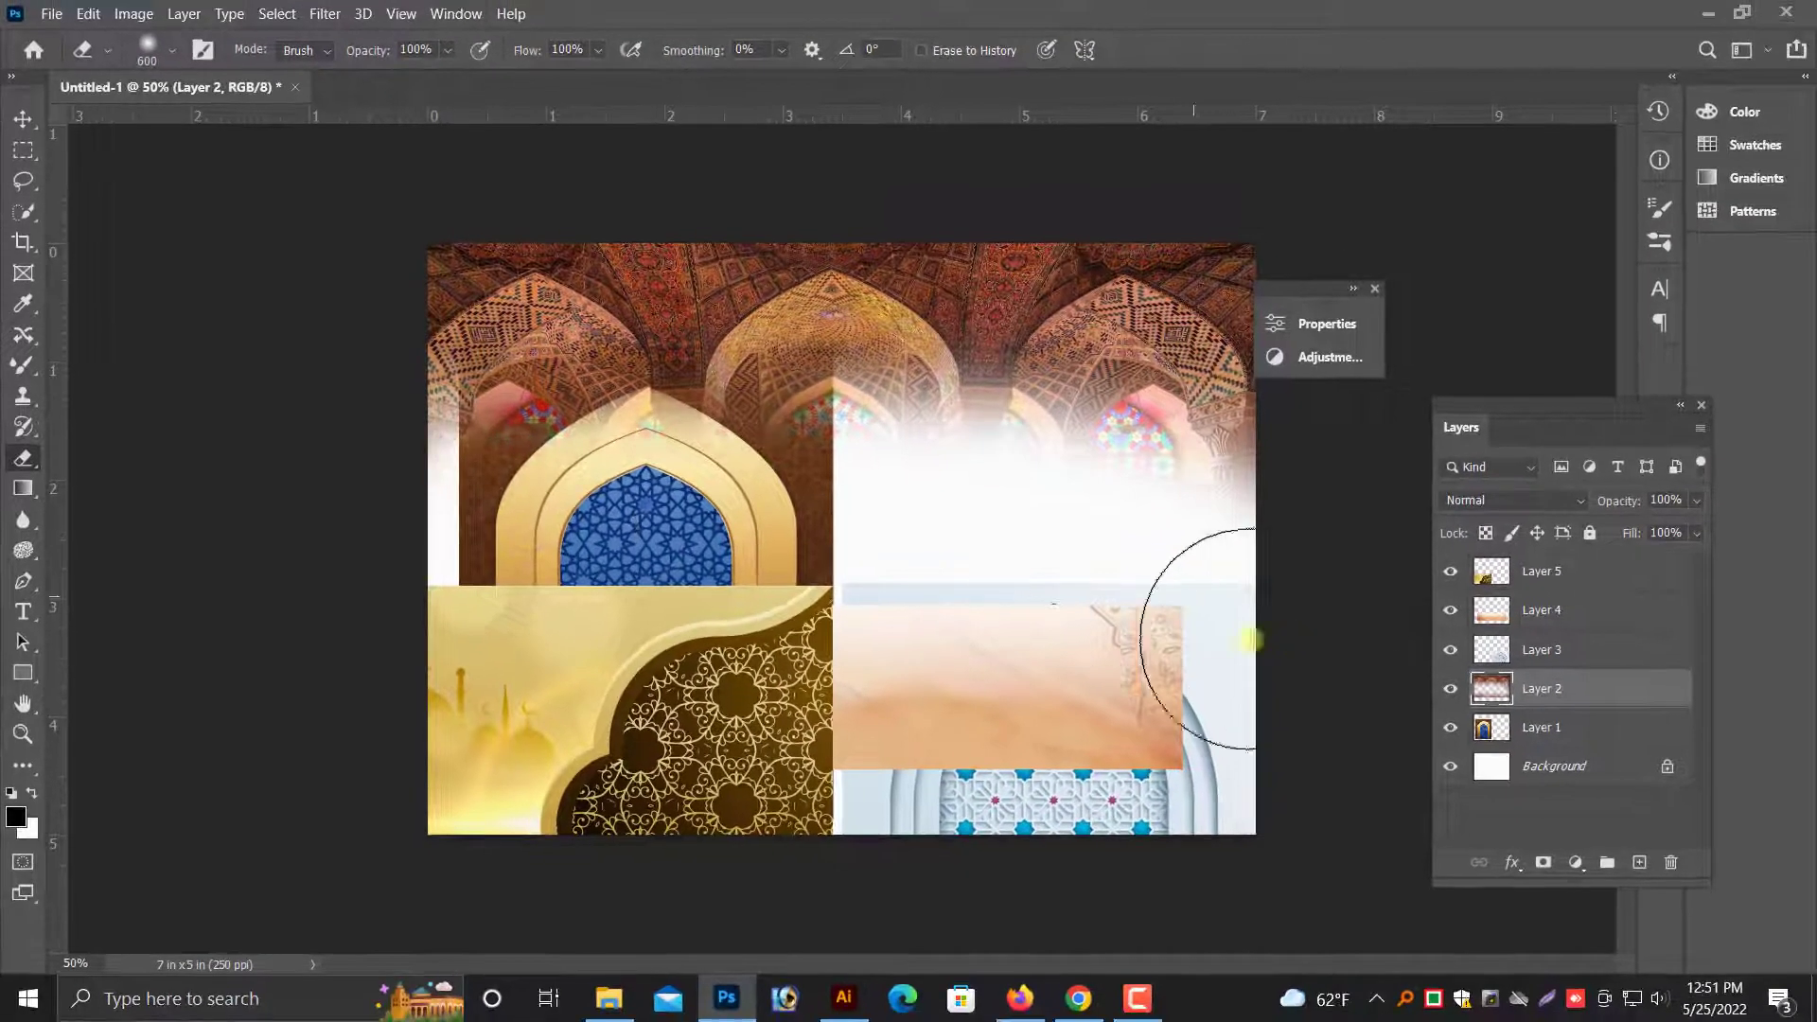
# - Move the orange banner on Layer 4 up to the document's upper right and the blue-and-gold arch on Layer 1 to the right half
pyautogui.click(21, 137)
pyautogui.rightClick(956, 656)
pyautogui.click(961, 662)
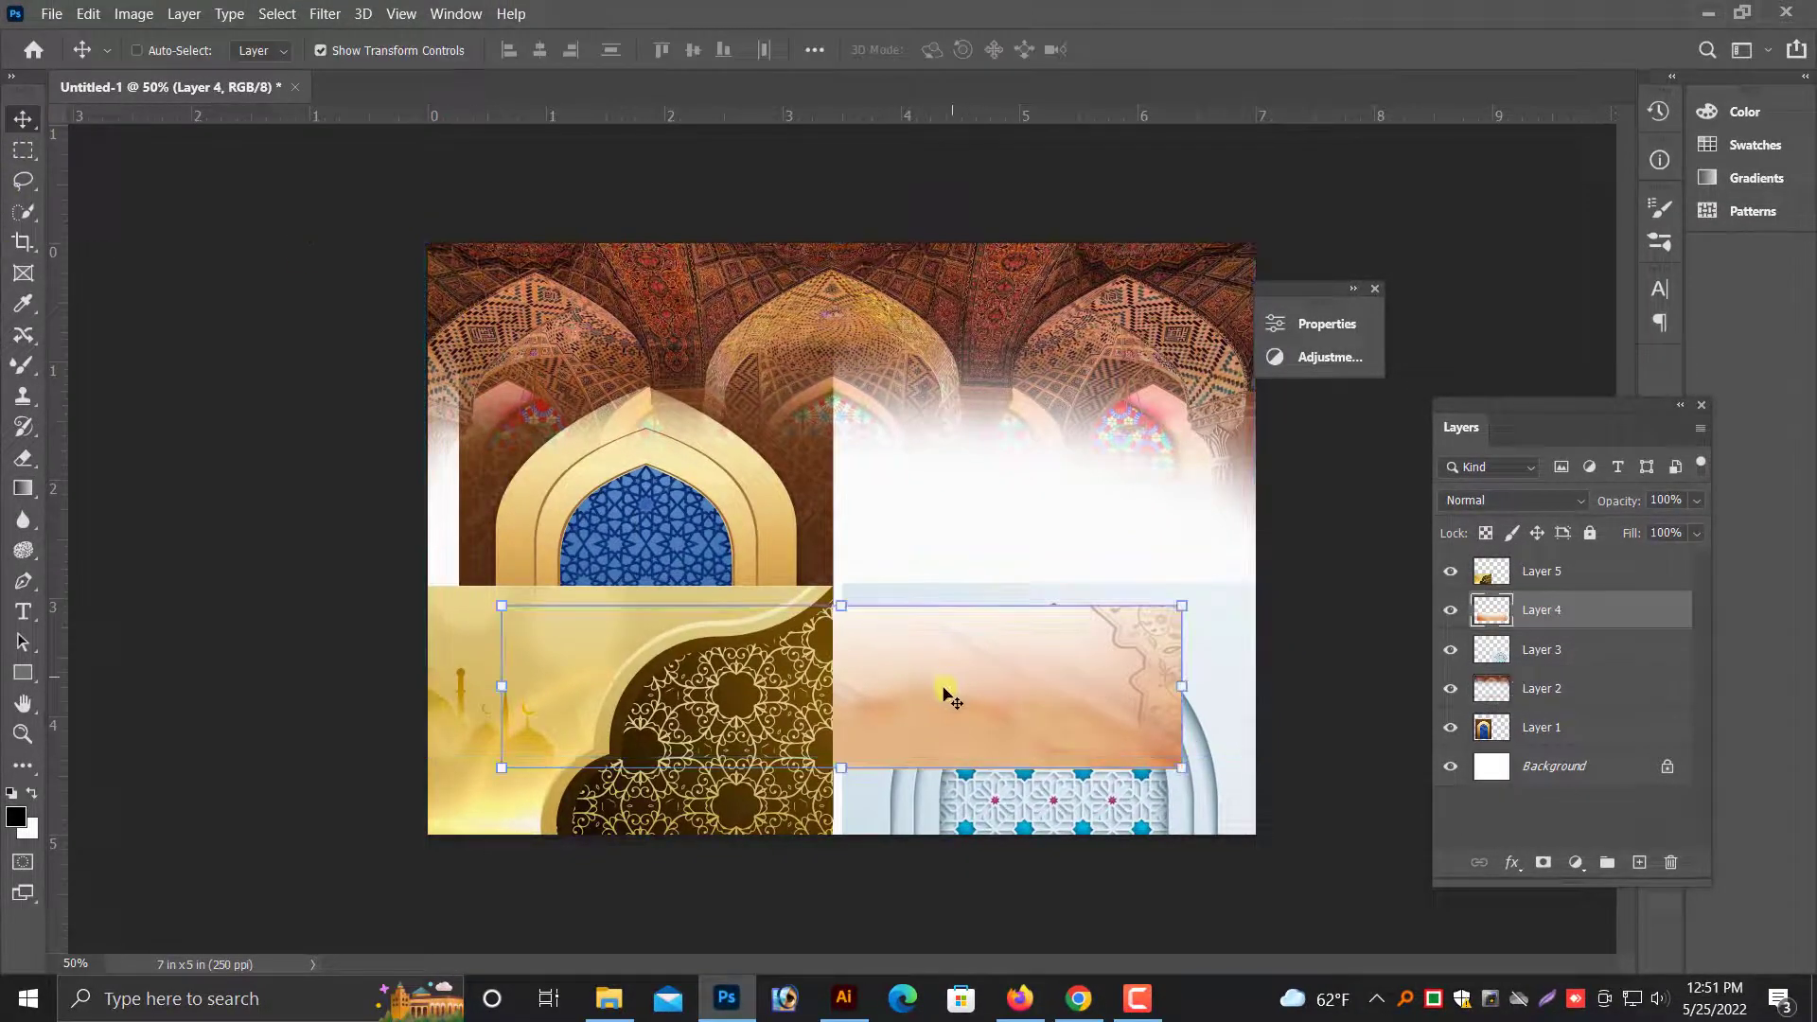
pyautogui.moveTo(945, 690); pyautogui.dragTo(1083, 326)
pyautogui.rightClick(706, 663)
pyautogui.click(716, 698)
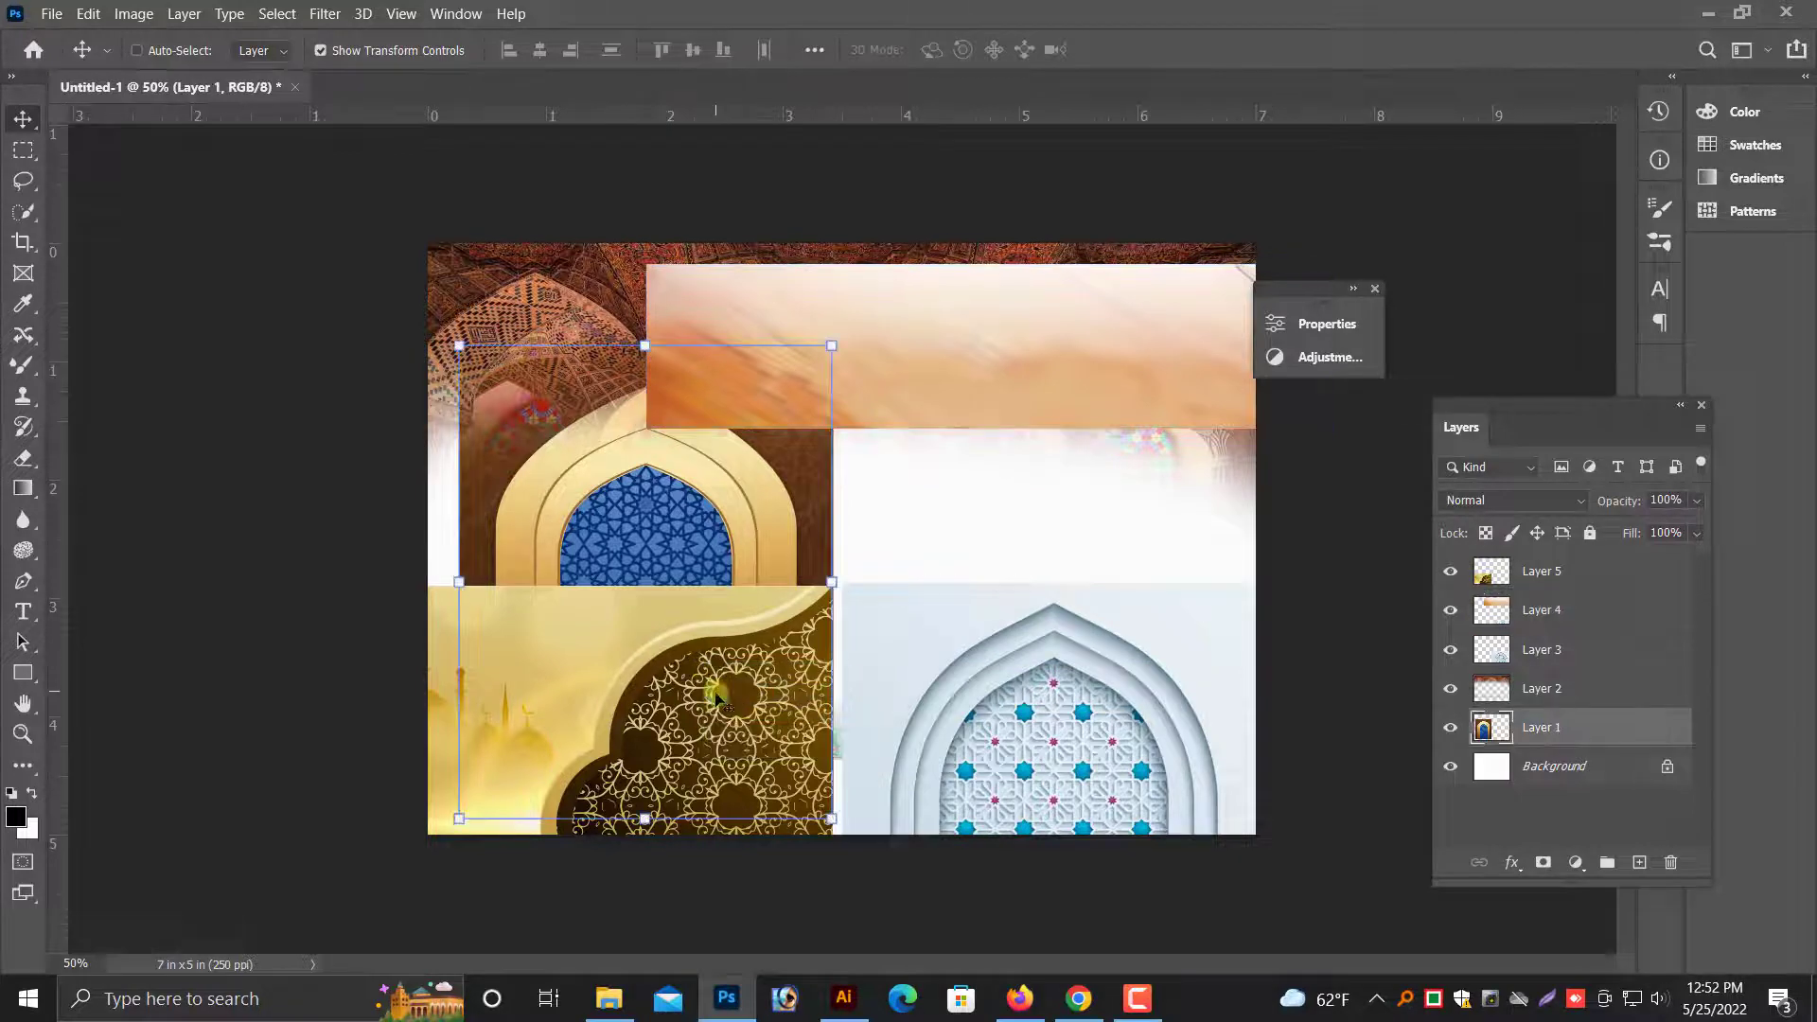
pyautogui.moveTo(682, 516); pyautogui.dragTo(1062, 513)
# - Flip the gold pattern on Layer 5 horizontally, scale it to about 91%, and align it to the document's lower-left corner
pyautogui.rightClick(672, 690)
pyautogui.click(685, 702)
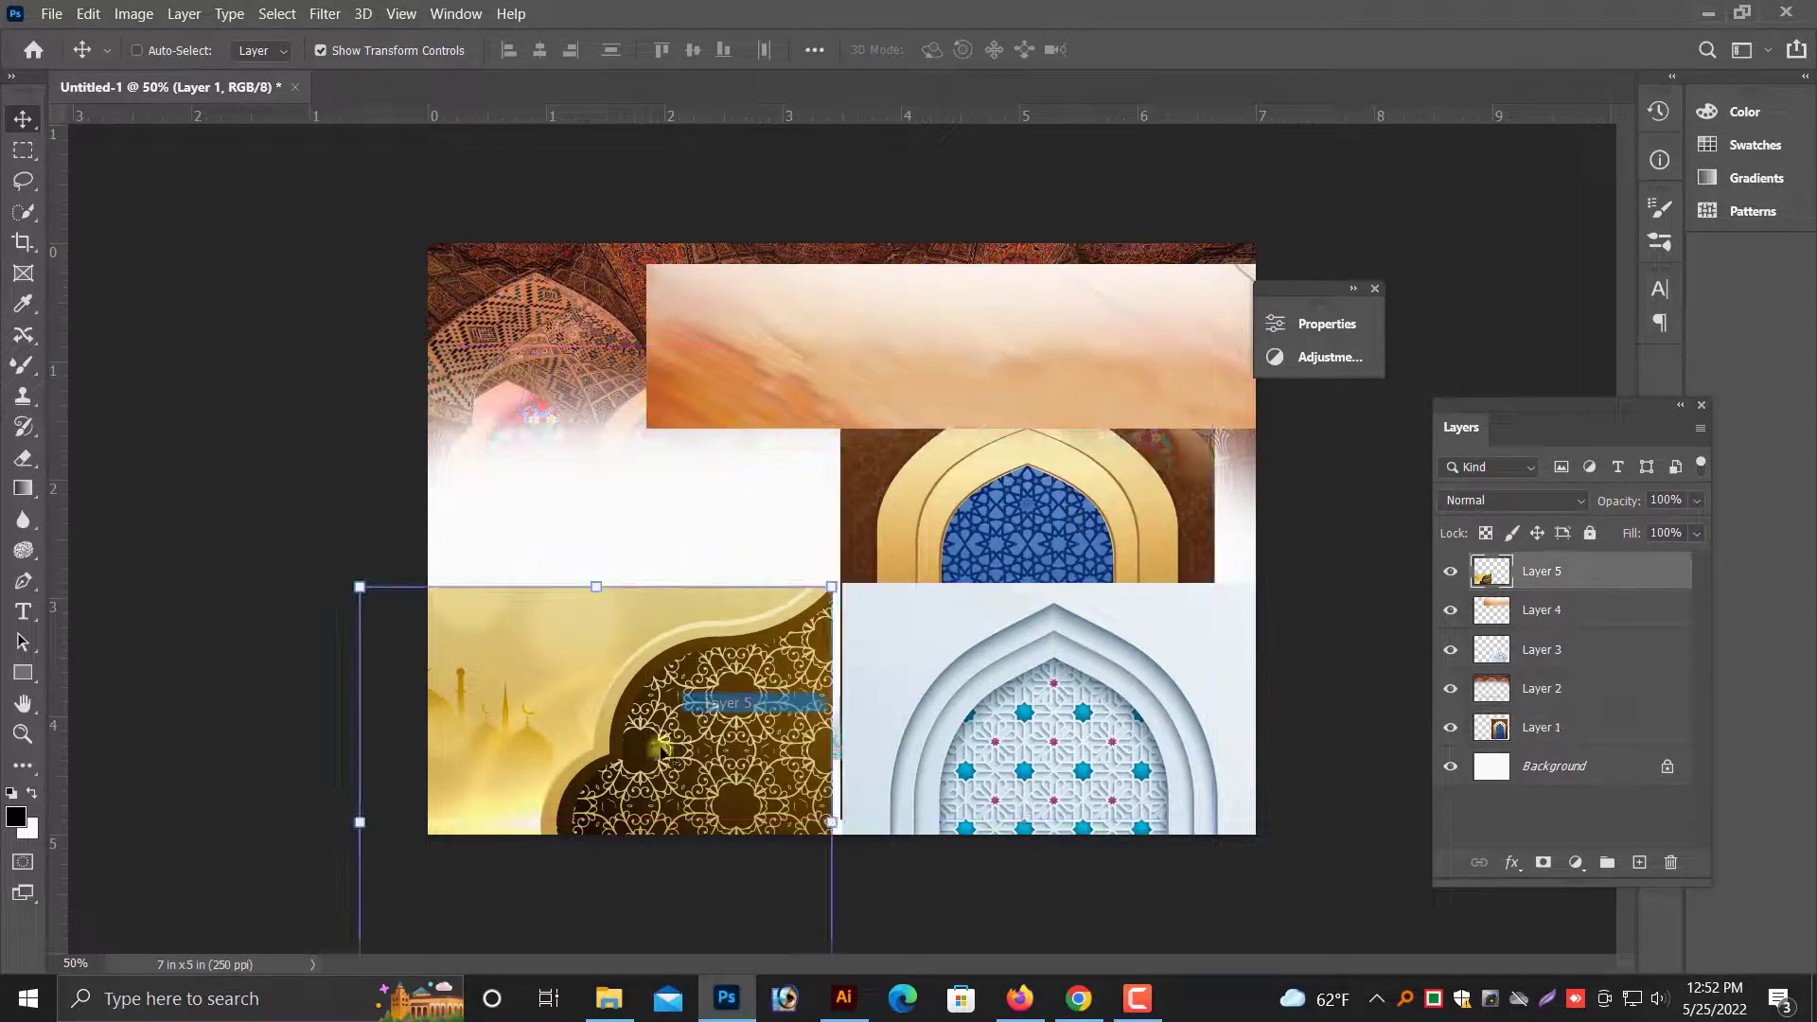
pyautogui.moveTo(641, 701); pyautogui.dragTo(691, 532)
pyautogui.moveTo(734, 453)
pyautogui.mouseDown()
pyautogui.moveTo(776, 409)
pyautogui.moveTo(747, 467)
pyautogui.mouseUp()
pyautogui.rightClick(748, 468)
pyautogui.click(819, 855)
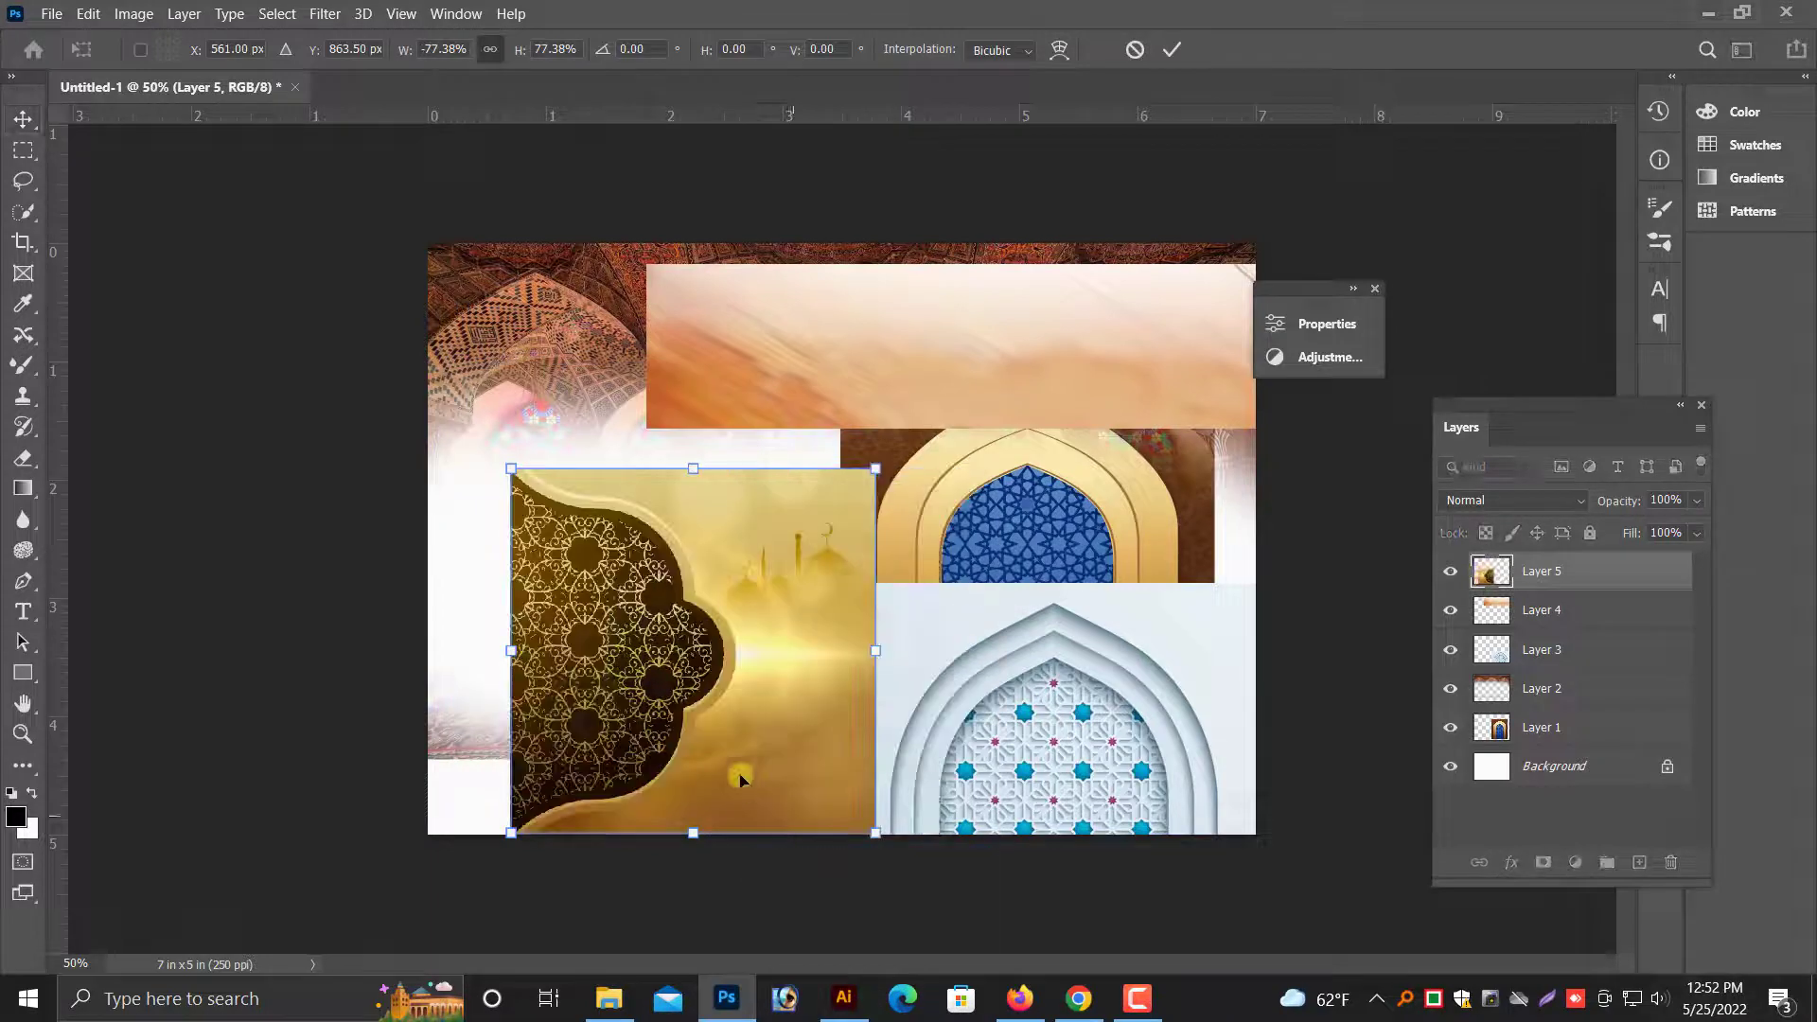
pyautogui.moveTo(756, 820); pyautogui.dragTo(673, 750)
pyautogui.moveTo(794, 765); pyautogui.dragTo(842, 824)
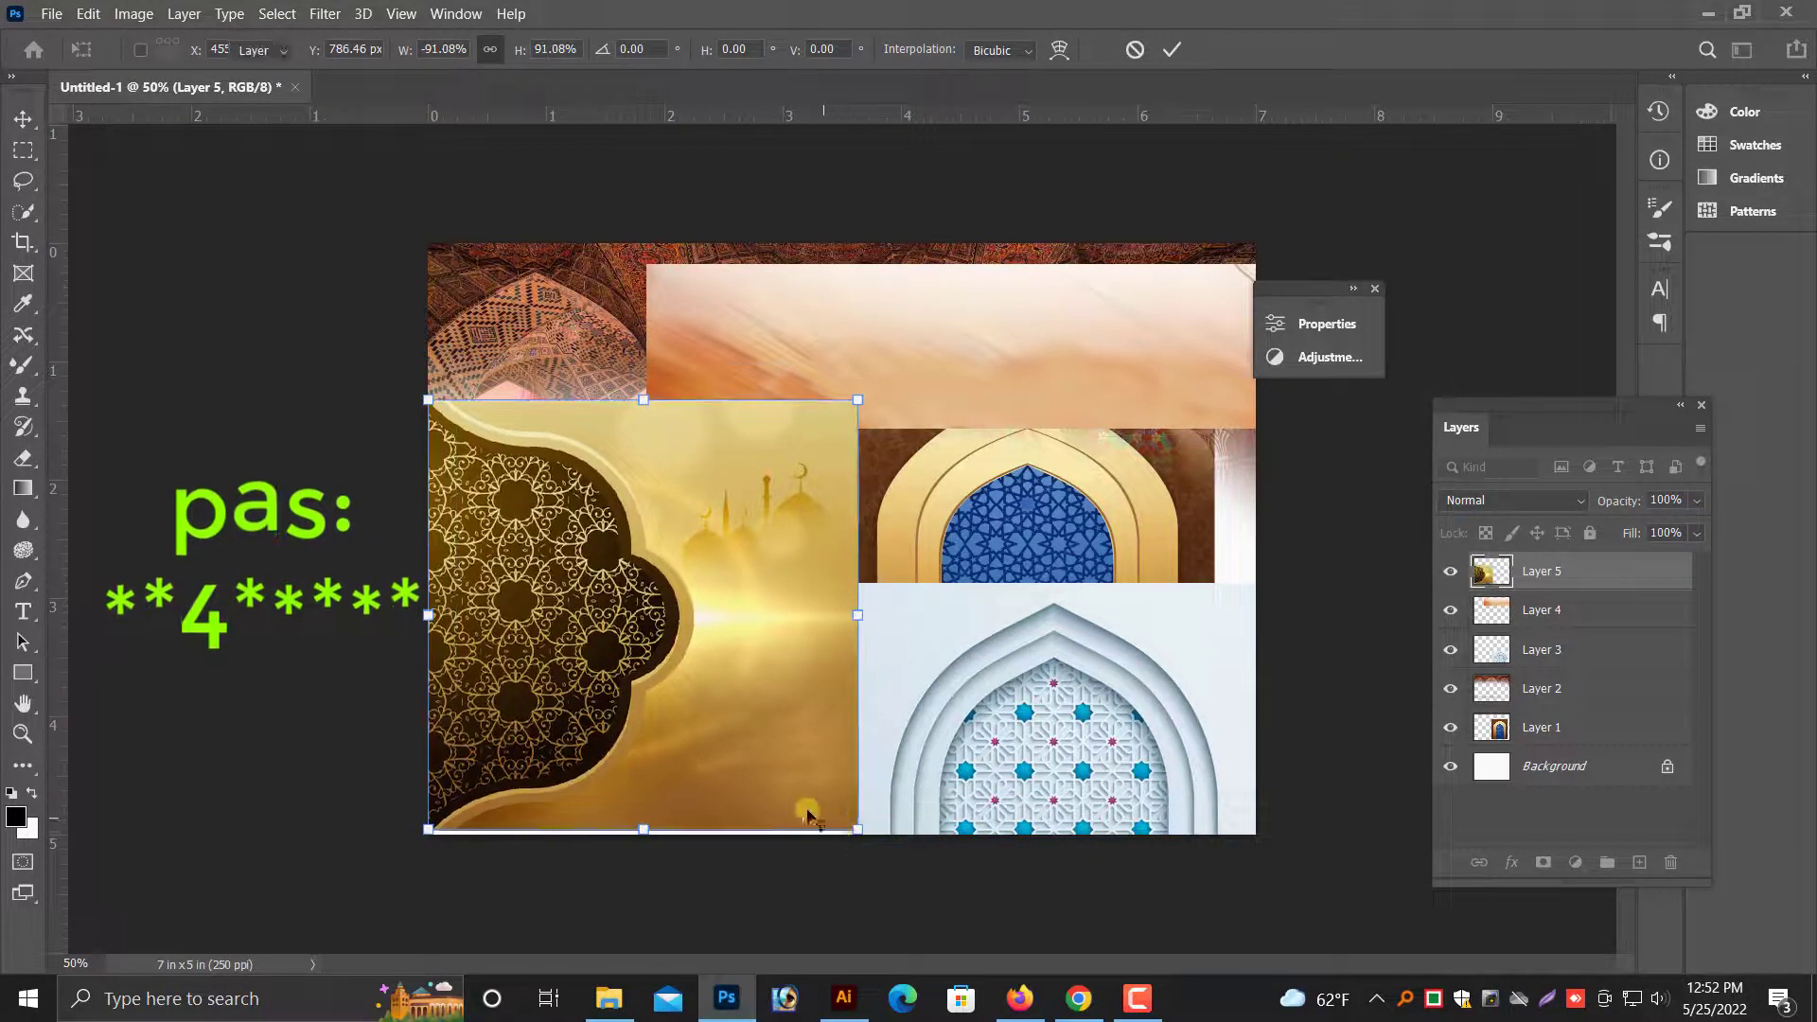
pyautogui.doubleClick(724, 739)
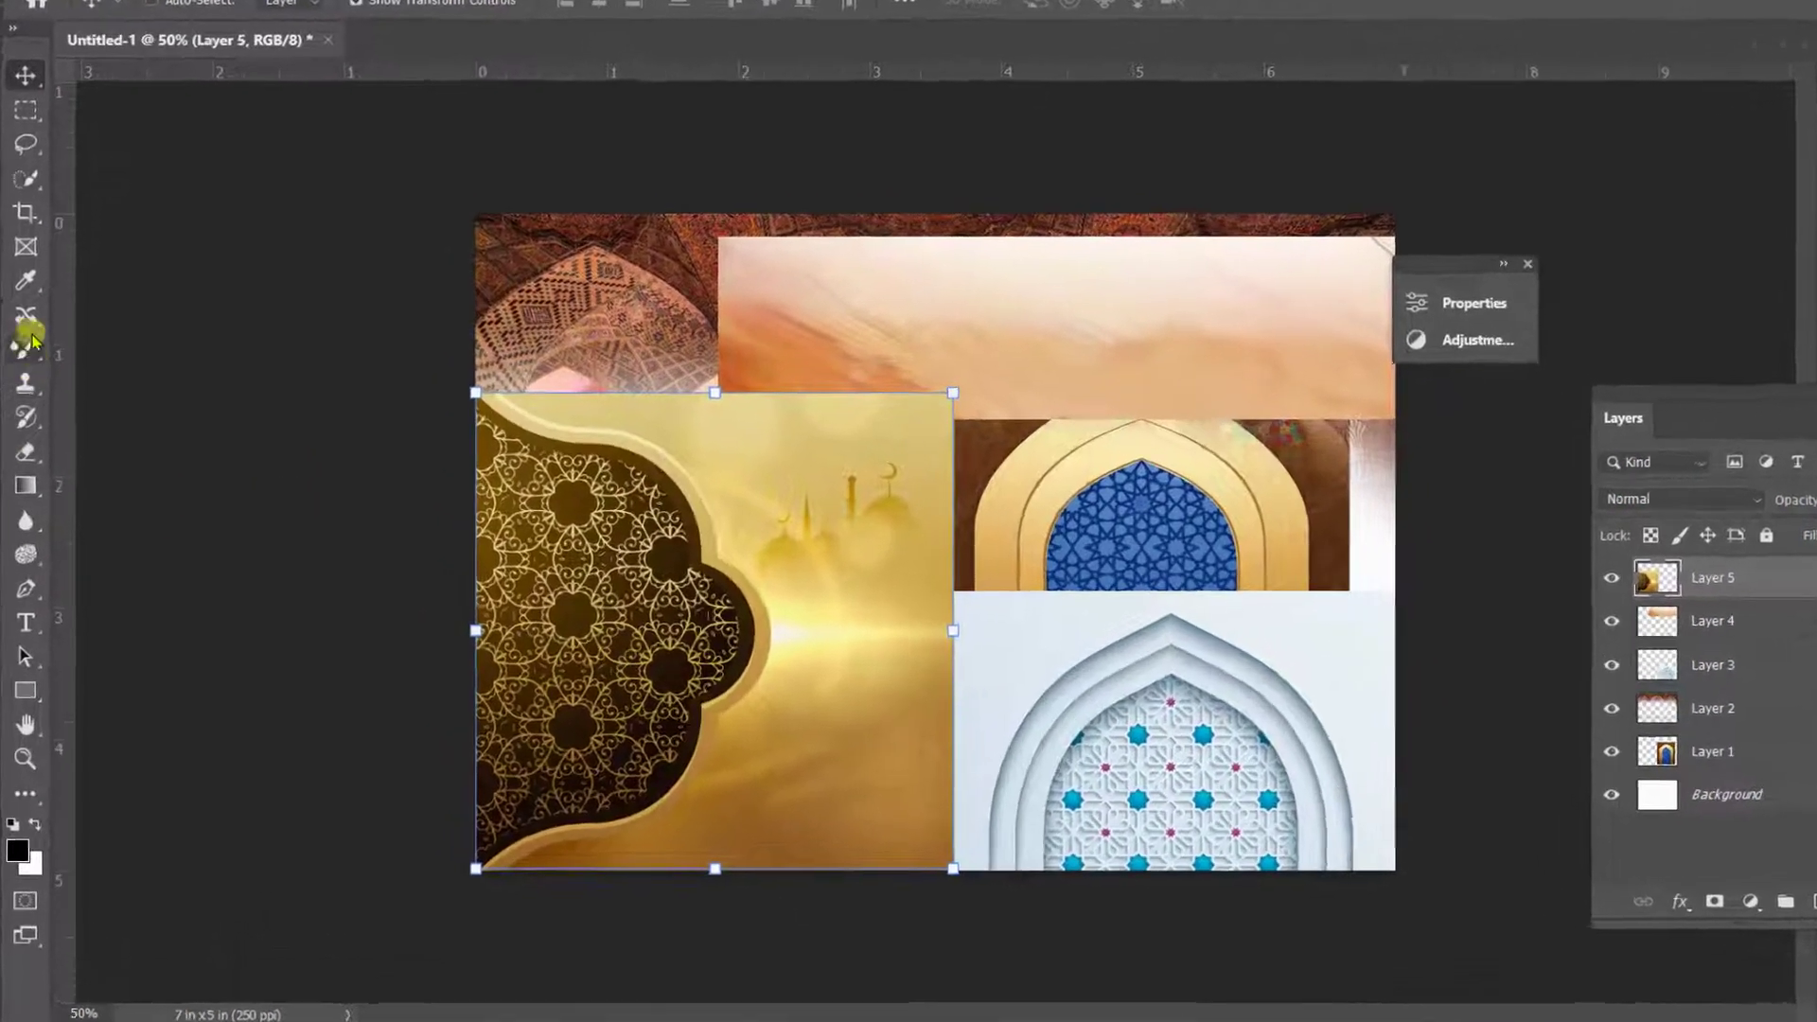
# - Erase the upper and right edges of the gold pattern on Layer 5 with the soft Eraser brush, size 600
pyautogui.click(24, 458)
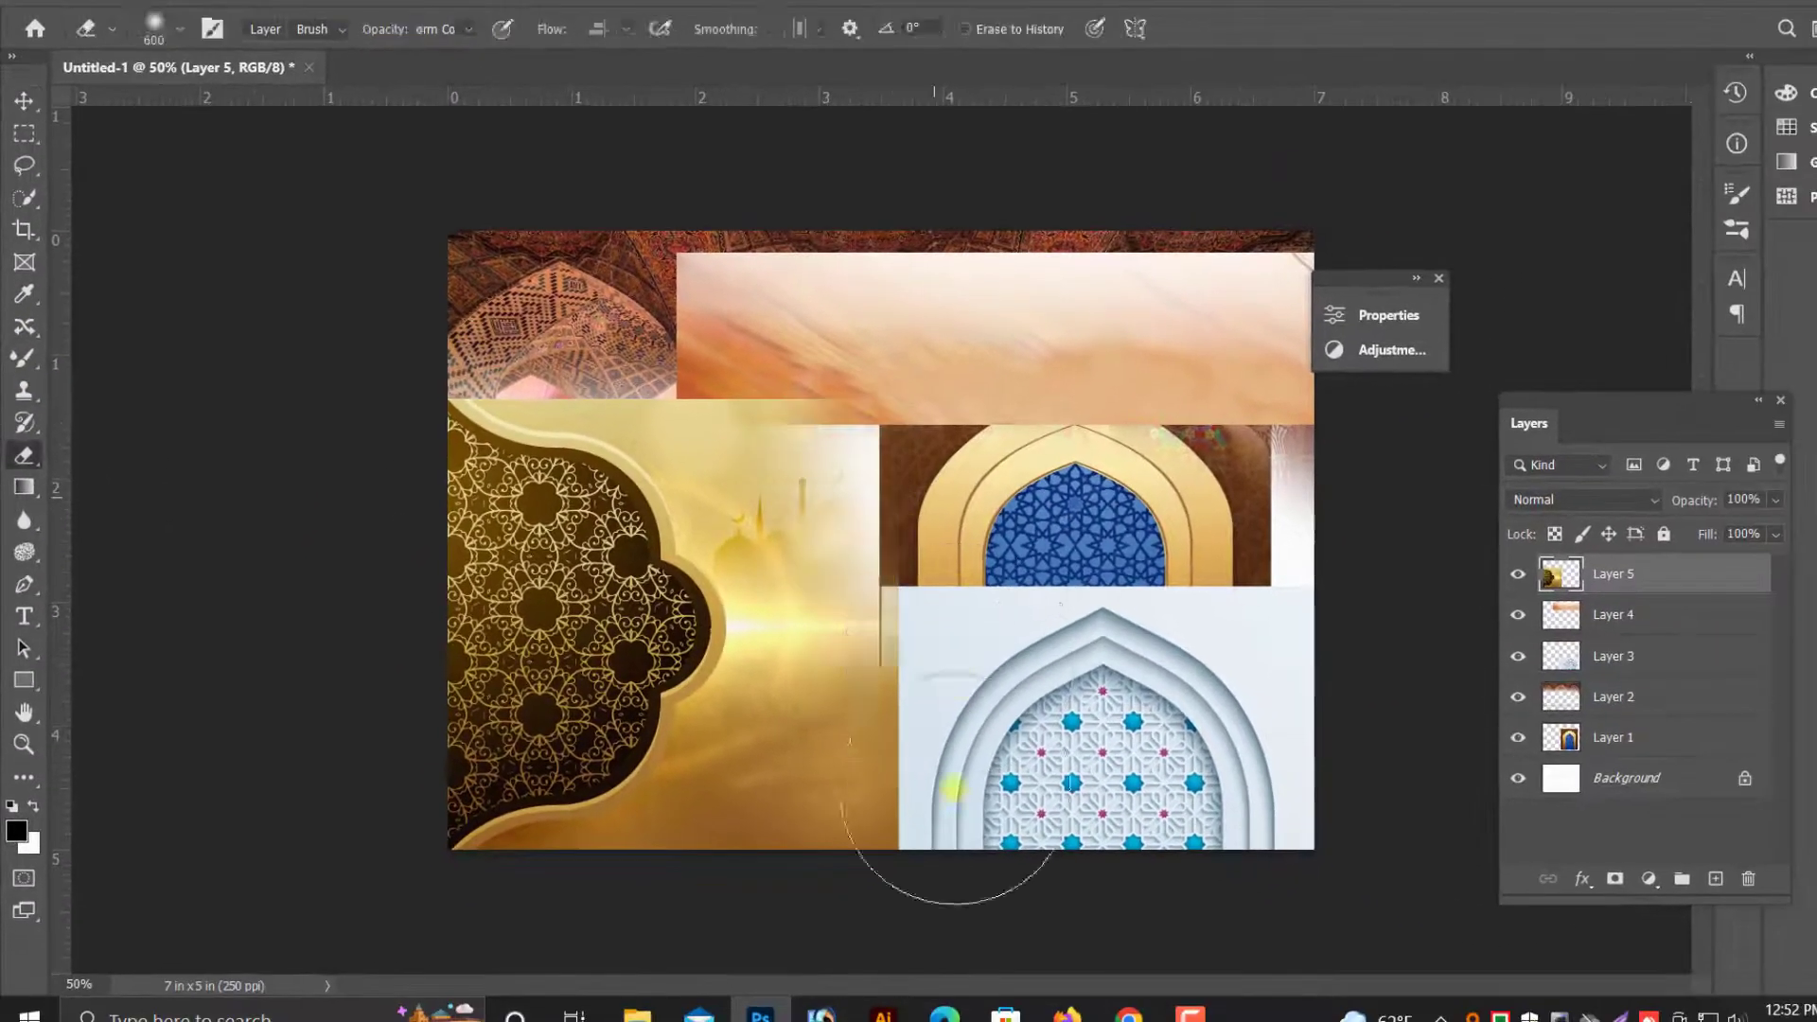
pyautogui.moveTo(954, 788)
pyautogui.mouseDown()
pyautogui.moveTo(823, 663)
pyautogui.moveTo(637, 243)
pyautogui.mouseUp()
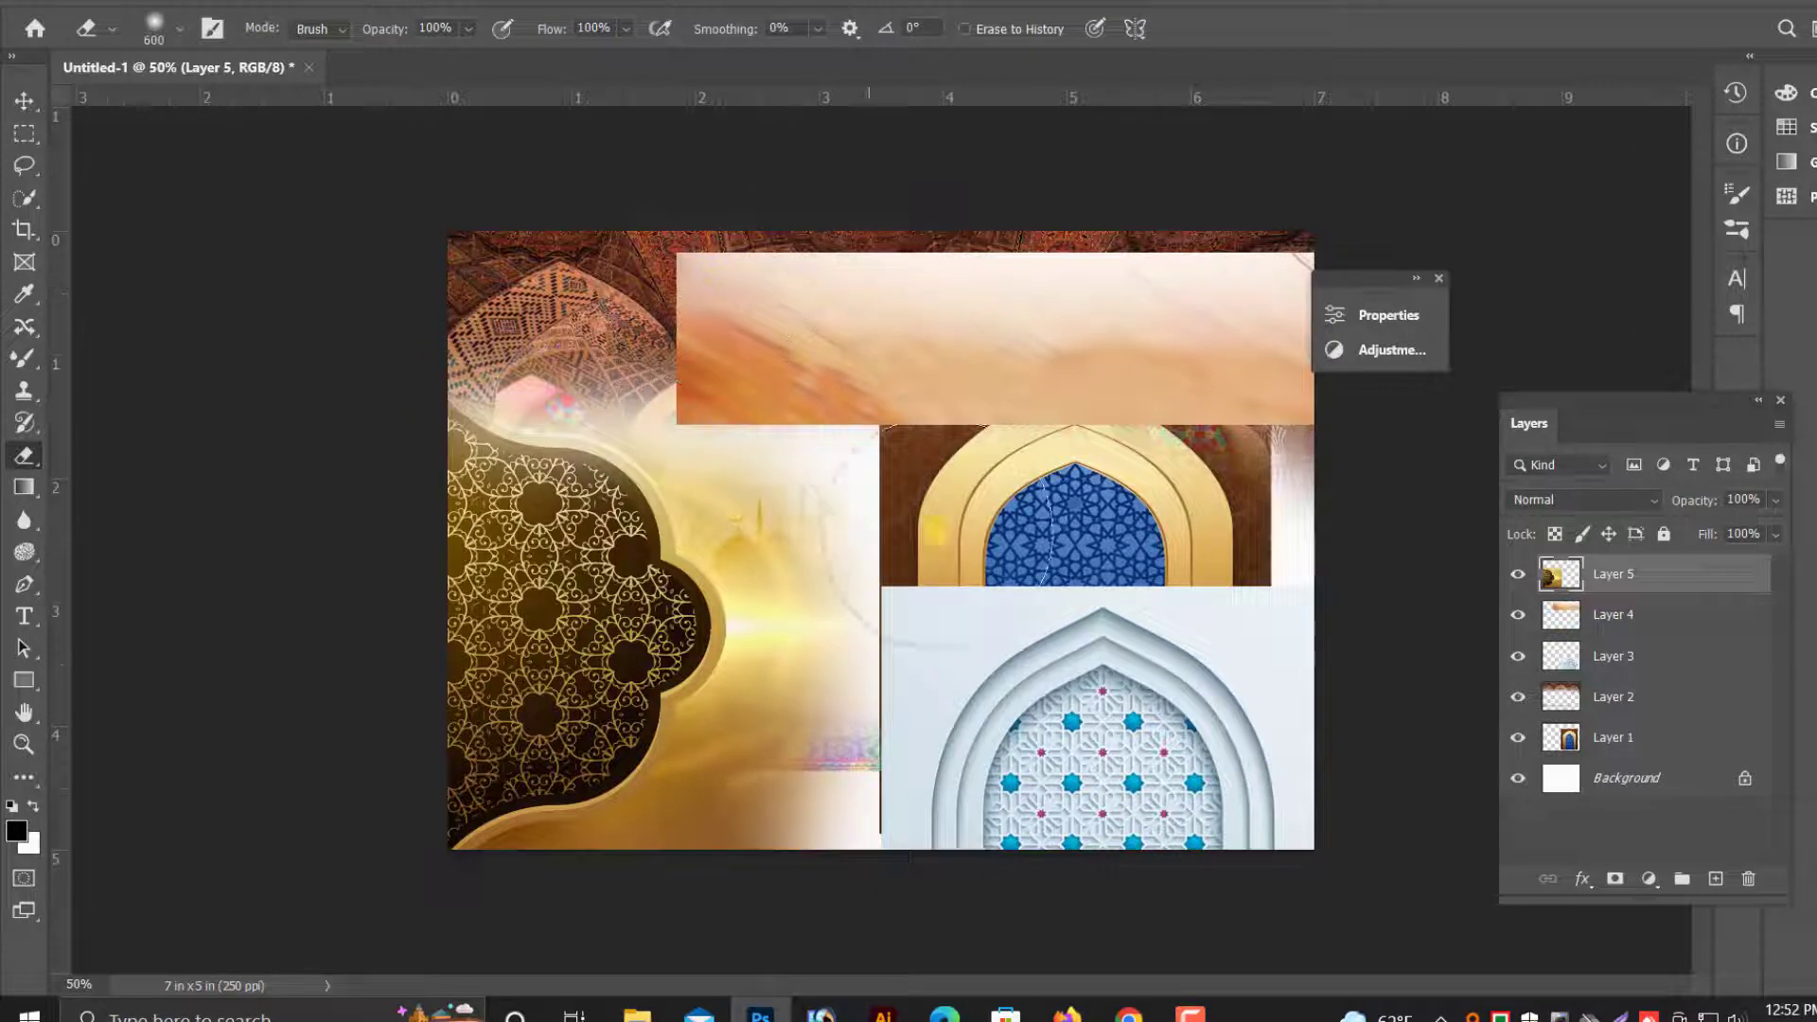
pyautogui.moveTo(861, 605); pyautogui.dragTo(844, 937)
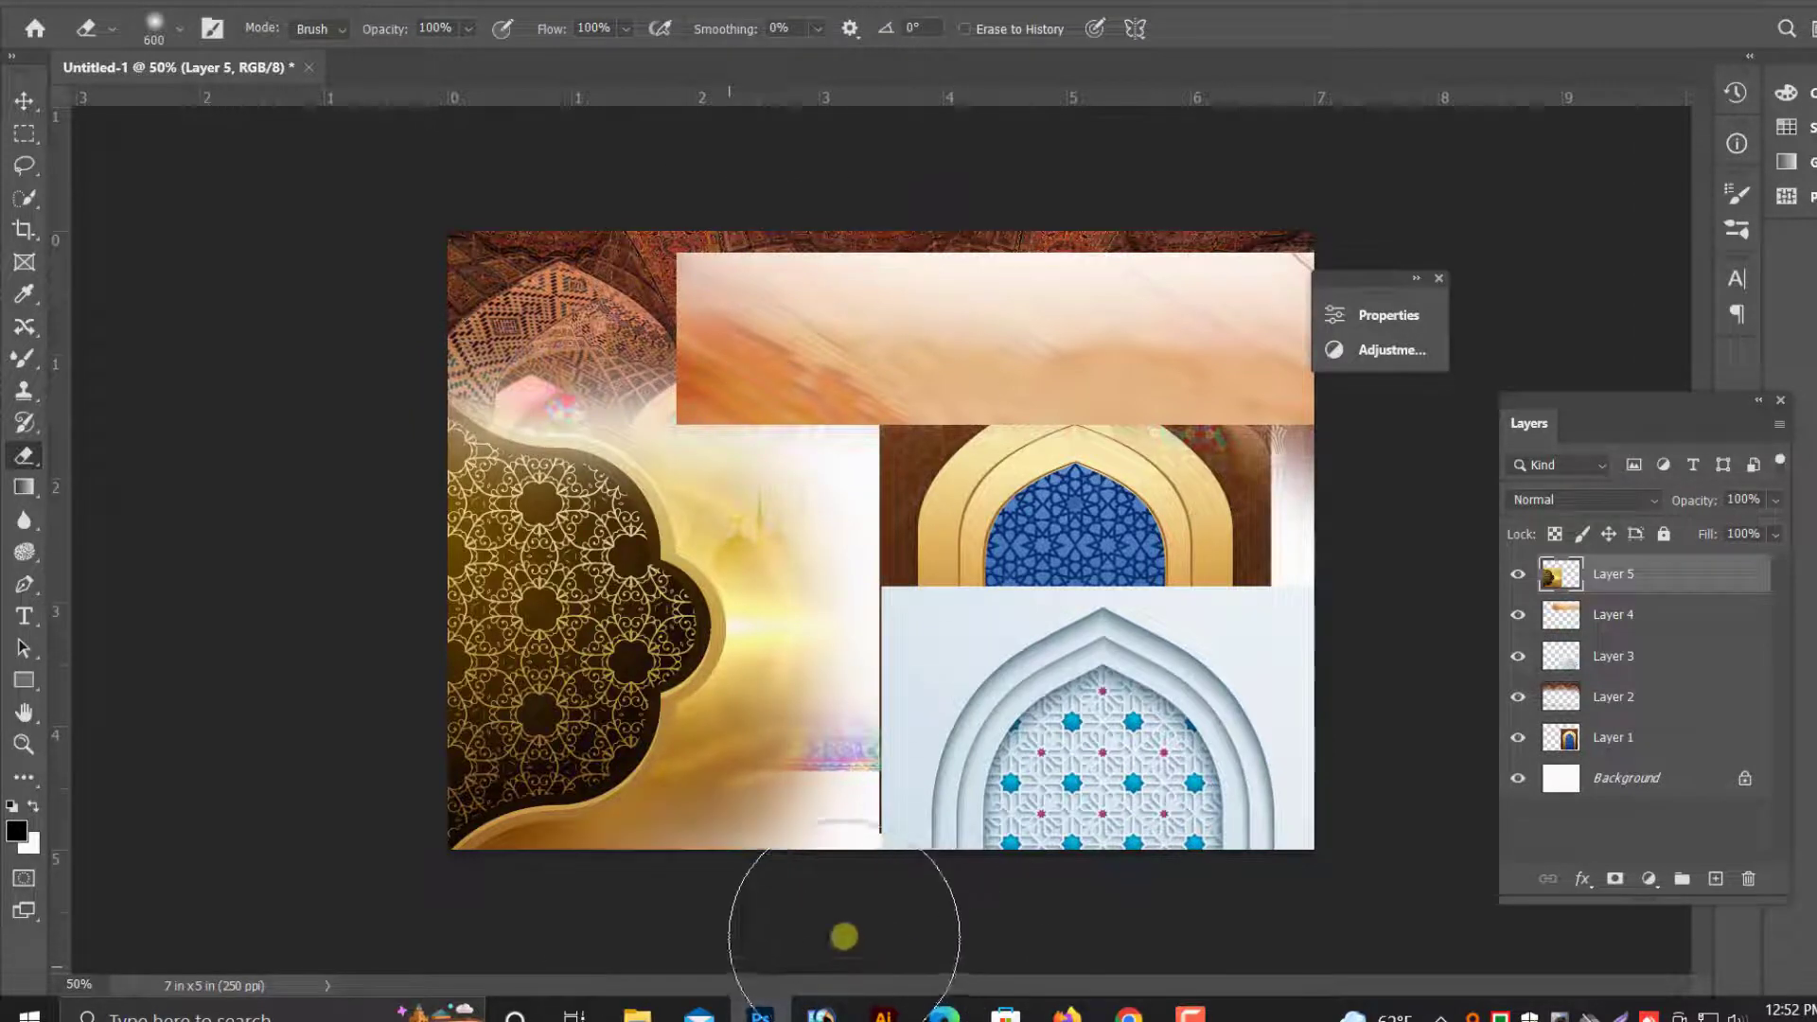
# - Enlarge the gold pattern on Layer 5 slightly from its lower-left corner and send it behind the other image layers
pyautogui.click(23, 134)
pyautogui.click(26, 102)
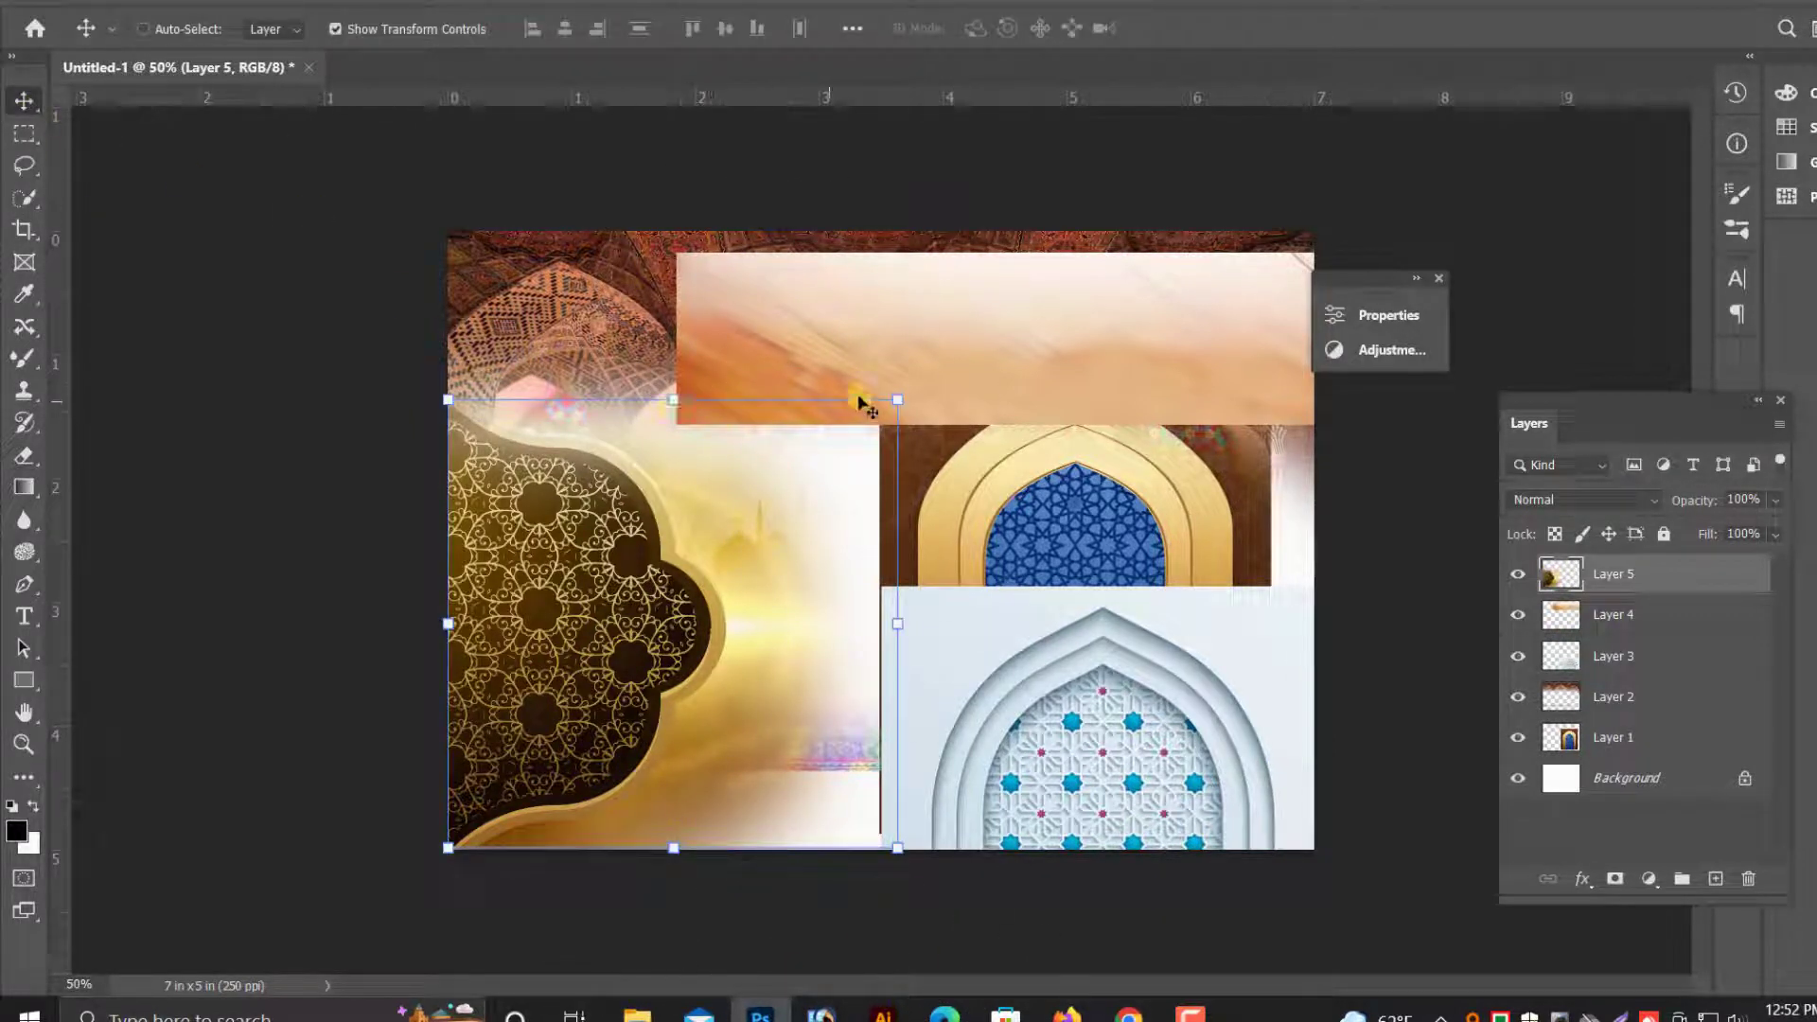
pyautogui.moveTo(895, 400); pyautogui.dragTo(917, 379)
pyautogui.press('Return')
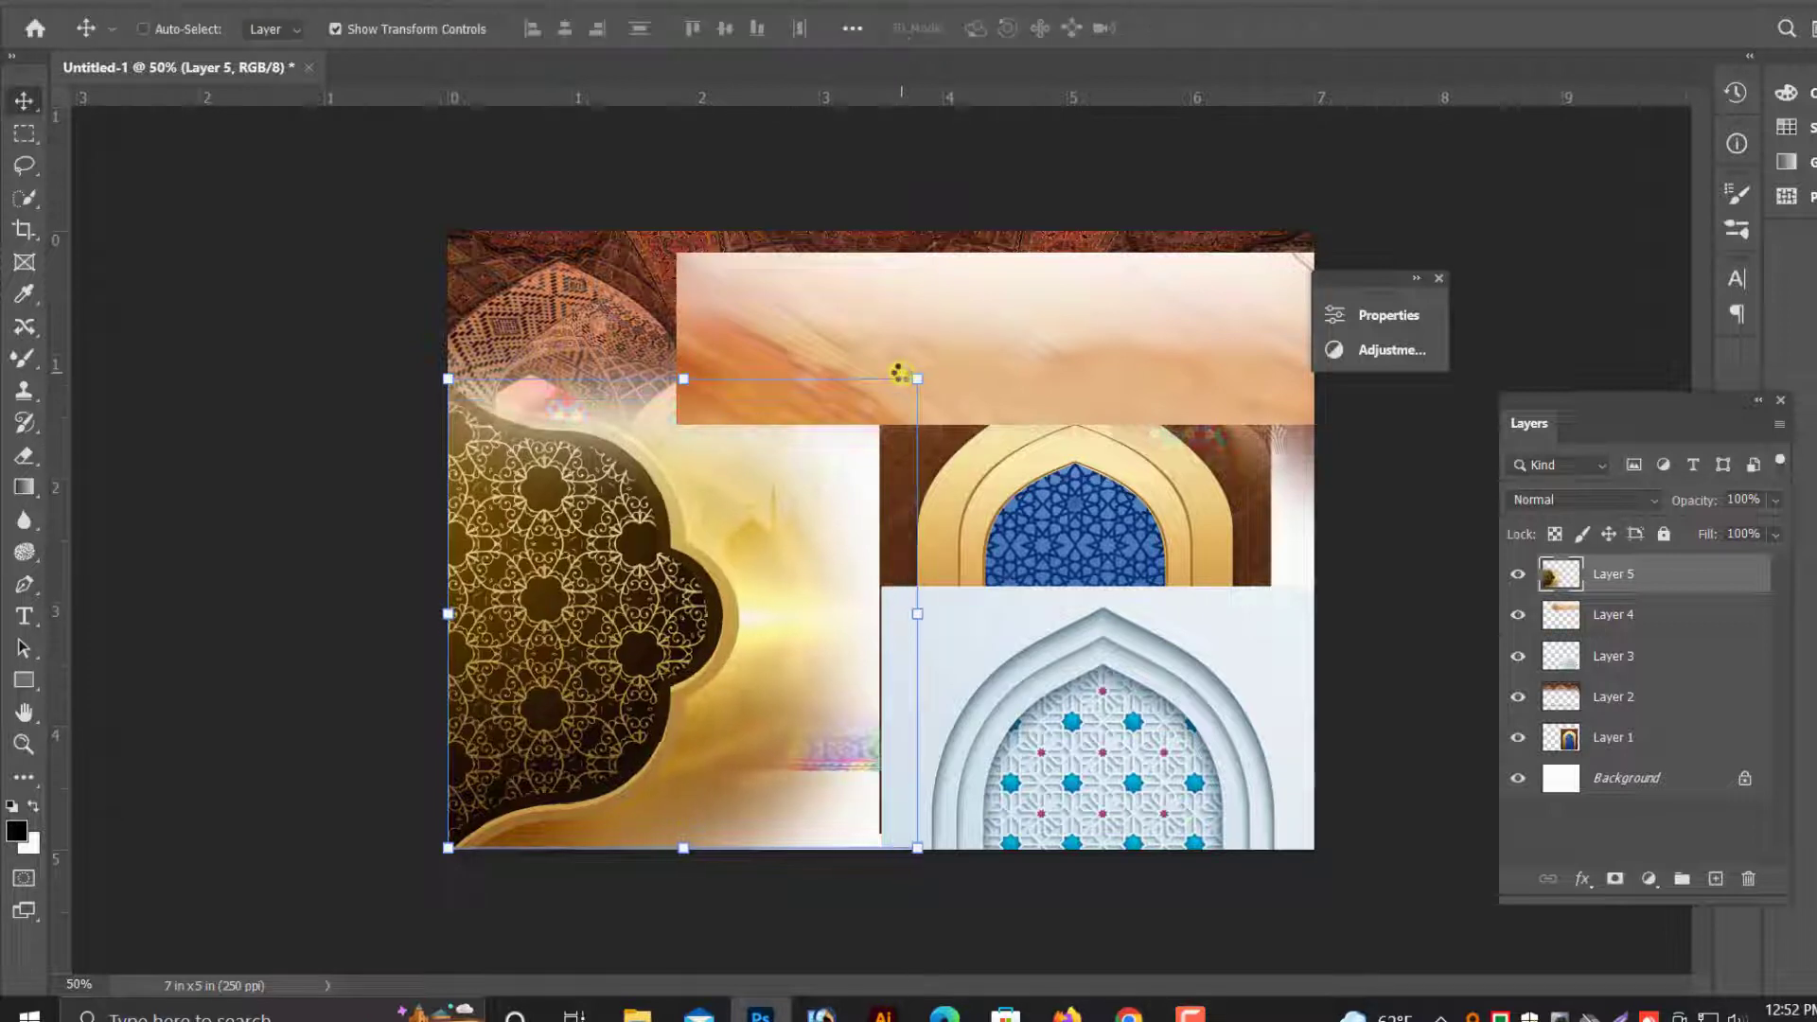
pyautogui.hotkey('ctrl', 'shift', '[')
# - Move the blue-and-gold arch on Layer 1 to the document's left half and the white arch on Layer 3 to the upper right
pyautogui.rightClick(1079, 718)
pyautogui.click(1115, 733)
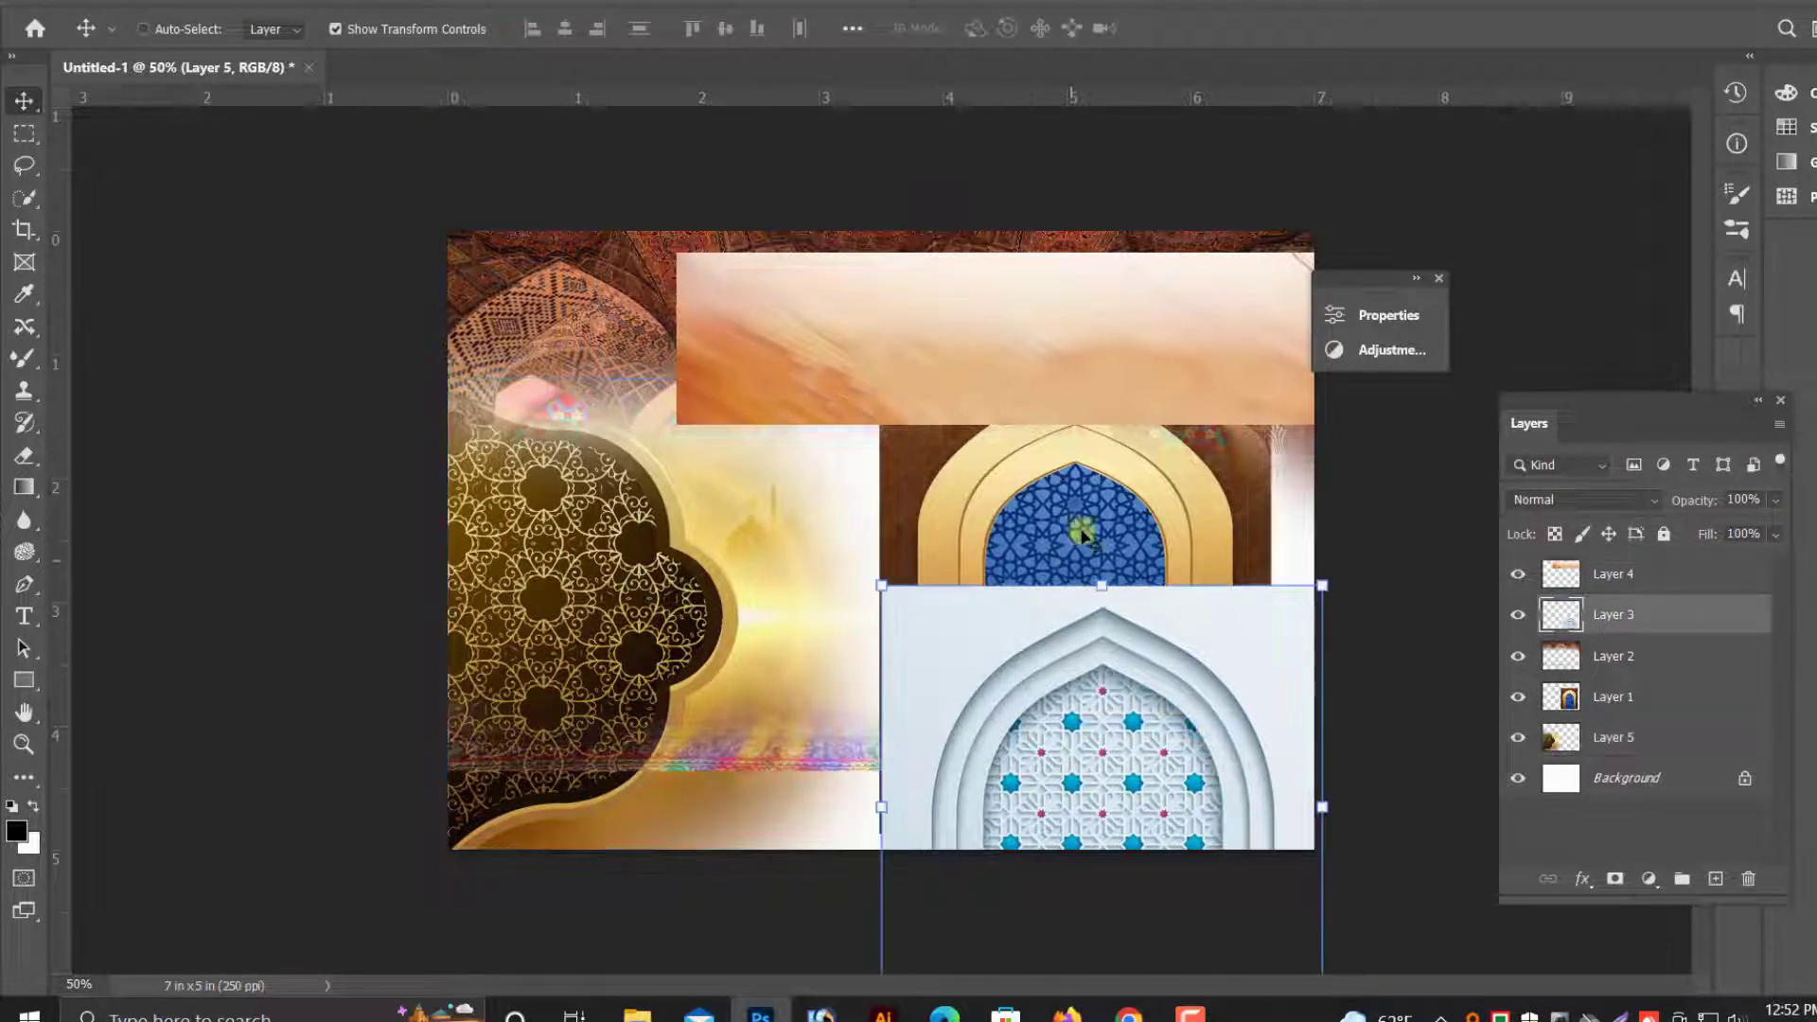
pyautogui.rightClick(1081, 511)
pyautogui.click(1114, 520)
pyautogui.moveTo(994, 512); pyautogui.dragTo(579, 507)
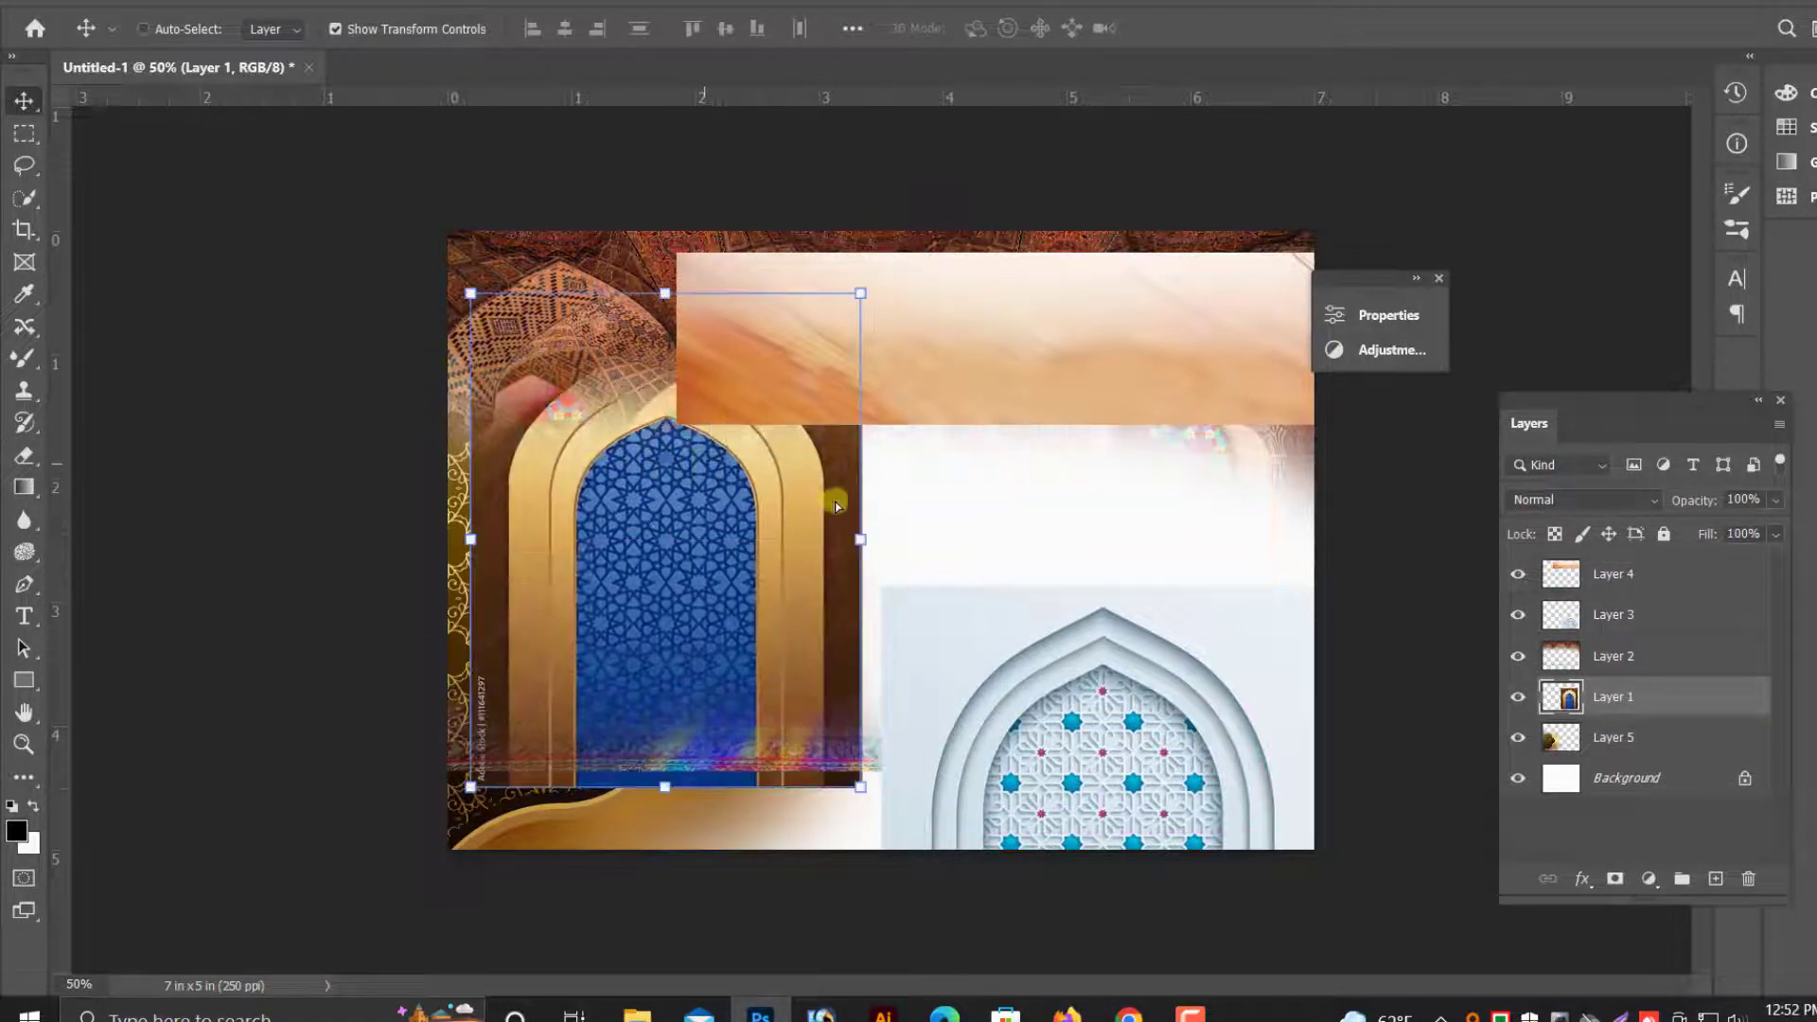
pyautogui.rightClick(1108, 757)
pyautogui.click(1141, 774)
pyautogui.moveTo(1142, 780); pyautogui.dragTo(1122, 428)
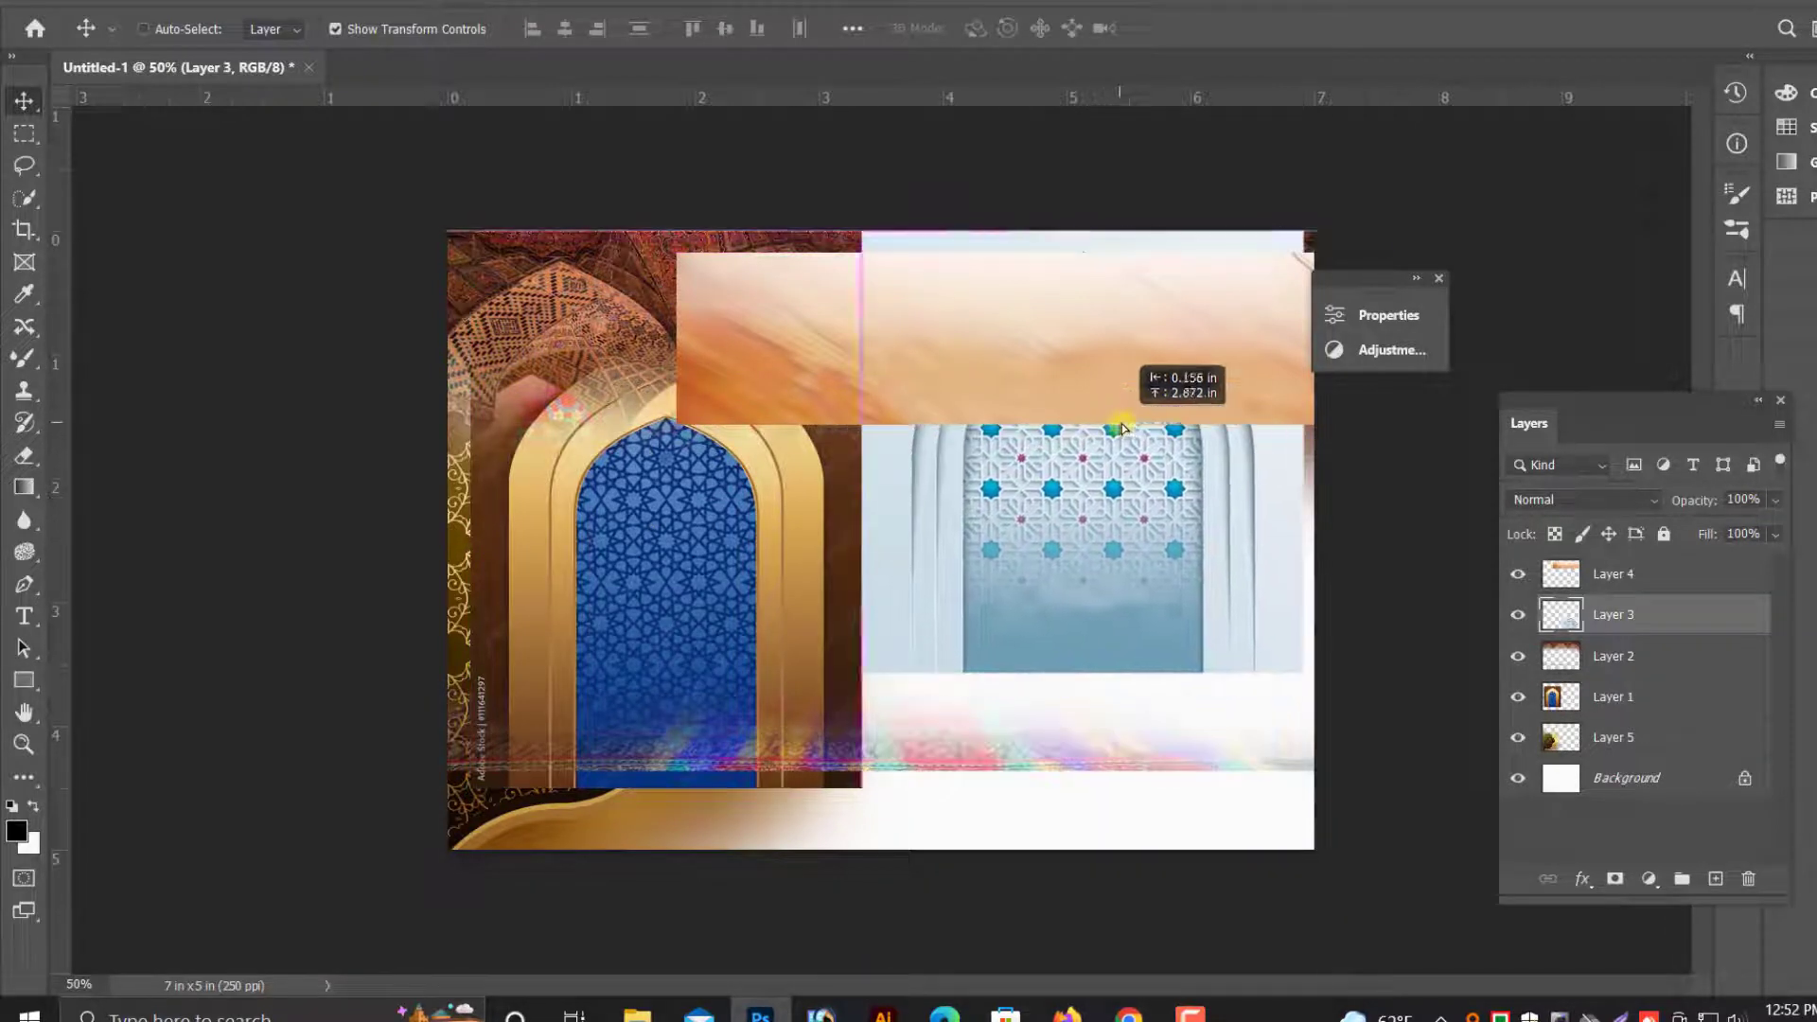
# - Stretch the mosque photo on Layer 2 down to the document's lower edge
pyautogui.rightClick(1060, 767)
pyautogui.click(1089, 775)
pyautogui.moveTo(1088, 776)
pyautogui.mouseDown()
pyautogui.moveTo(1087, 799)
pyautogui.moveTo(1077, 745)
pyautogui.mouseUp()
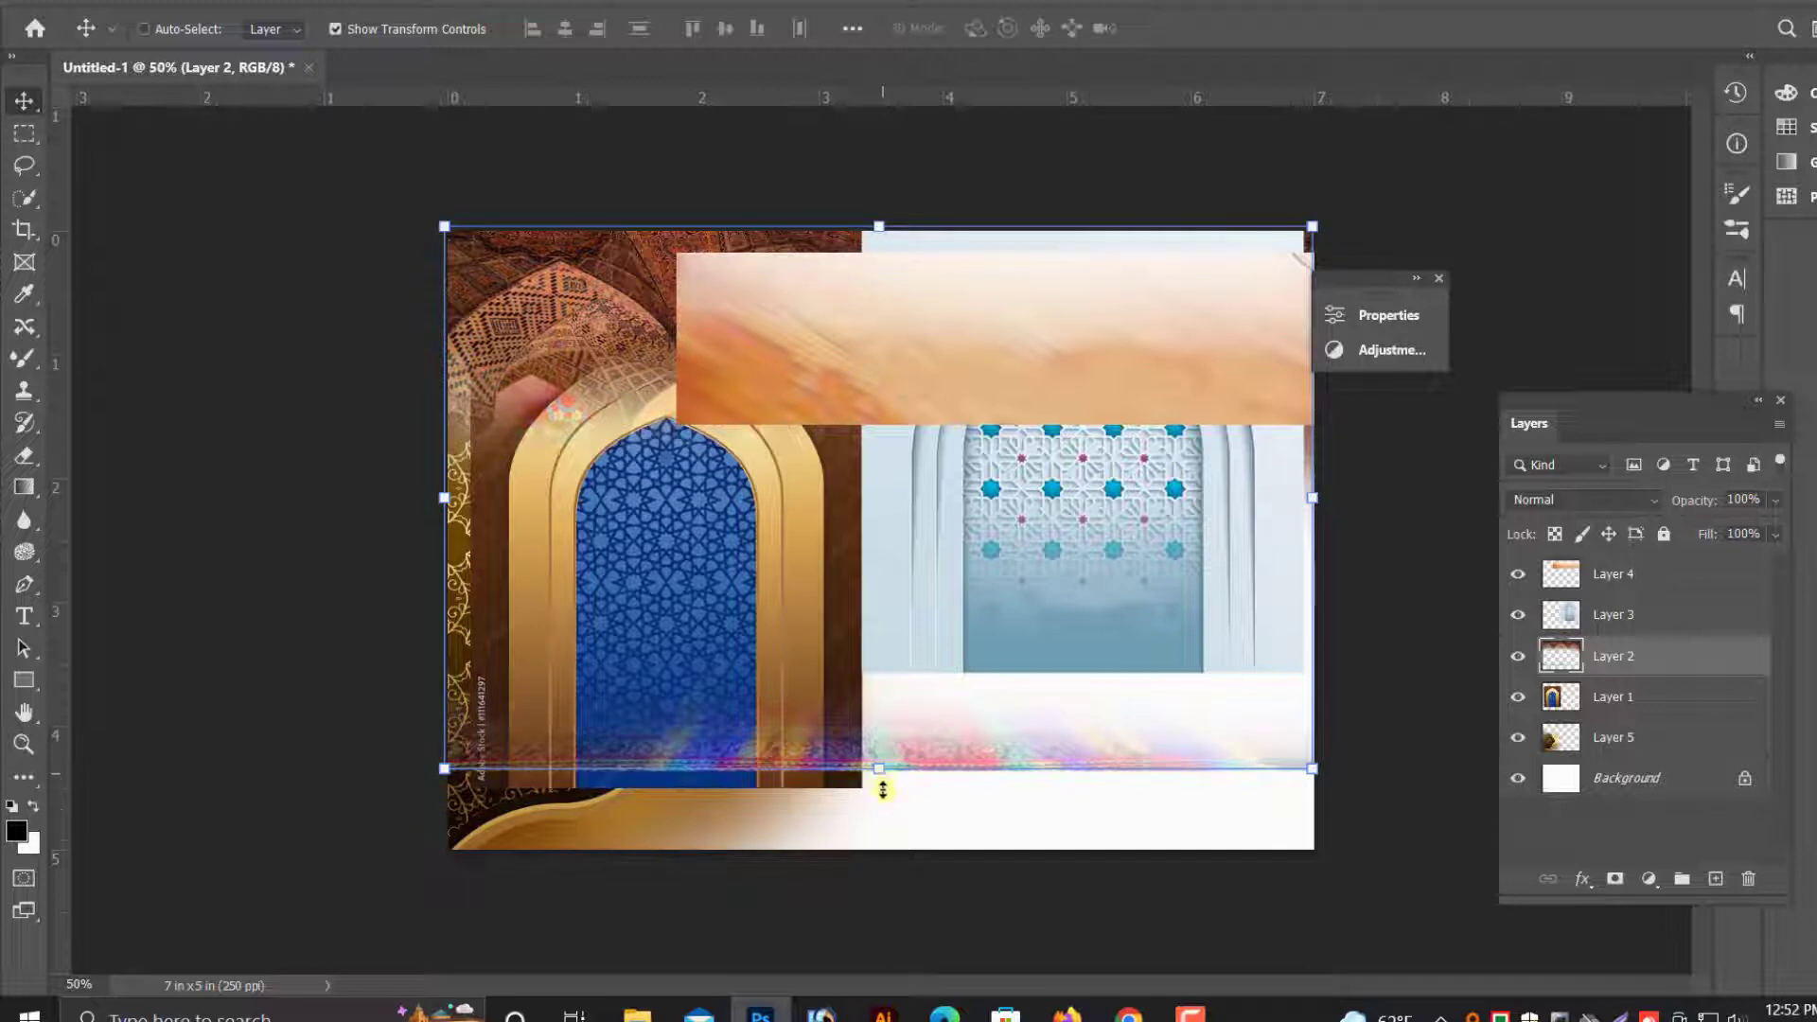
pyautogui.moveTo(883, 789); pyautogui.dragTo(877, 849)
pyautogui.press('Return')
# - Scale down the blue-and-gold arch on Layer 1 and place it at the document's lower left
pyautogui.rightClick(697, 653)
pyautogui.click(727, 688)
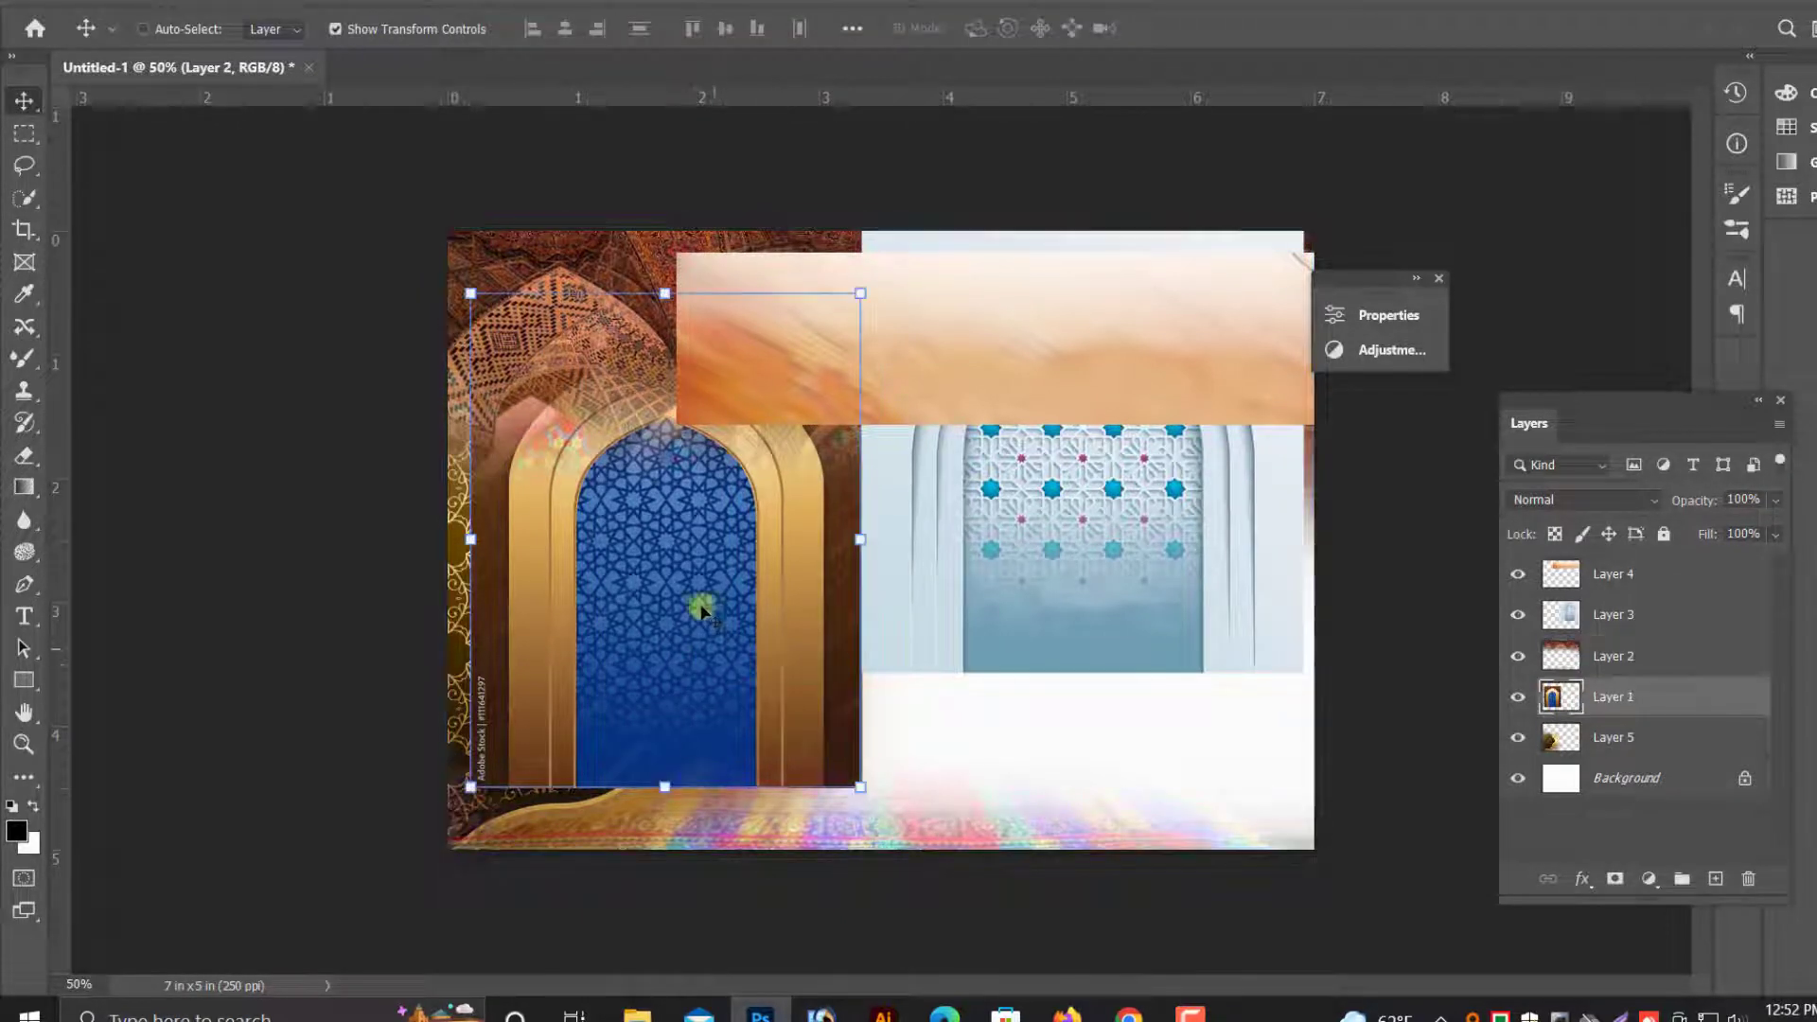
pyautogui.moveTo(701, 582); pyautogui.dragTo(712, 655)
pyautogui.moveTo(871, 367); pyautogui.dragTo(702, 581)
pyautogui.moveTo(649, 694); pyautogui.dragTo(624, 633)
pyautogui.press('Return')
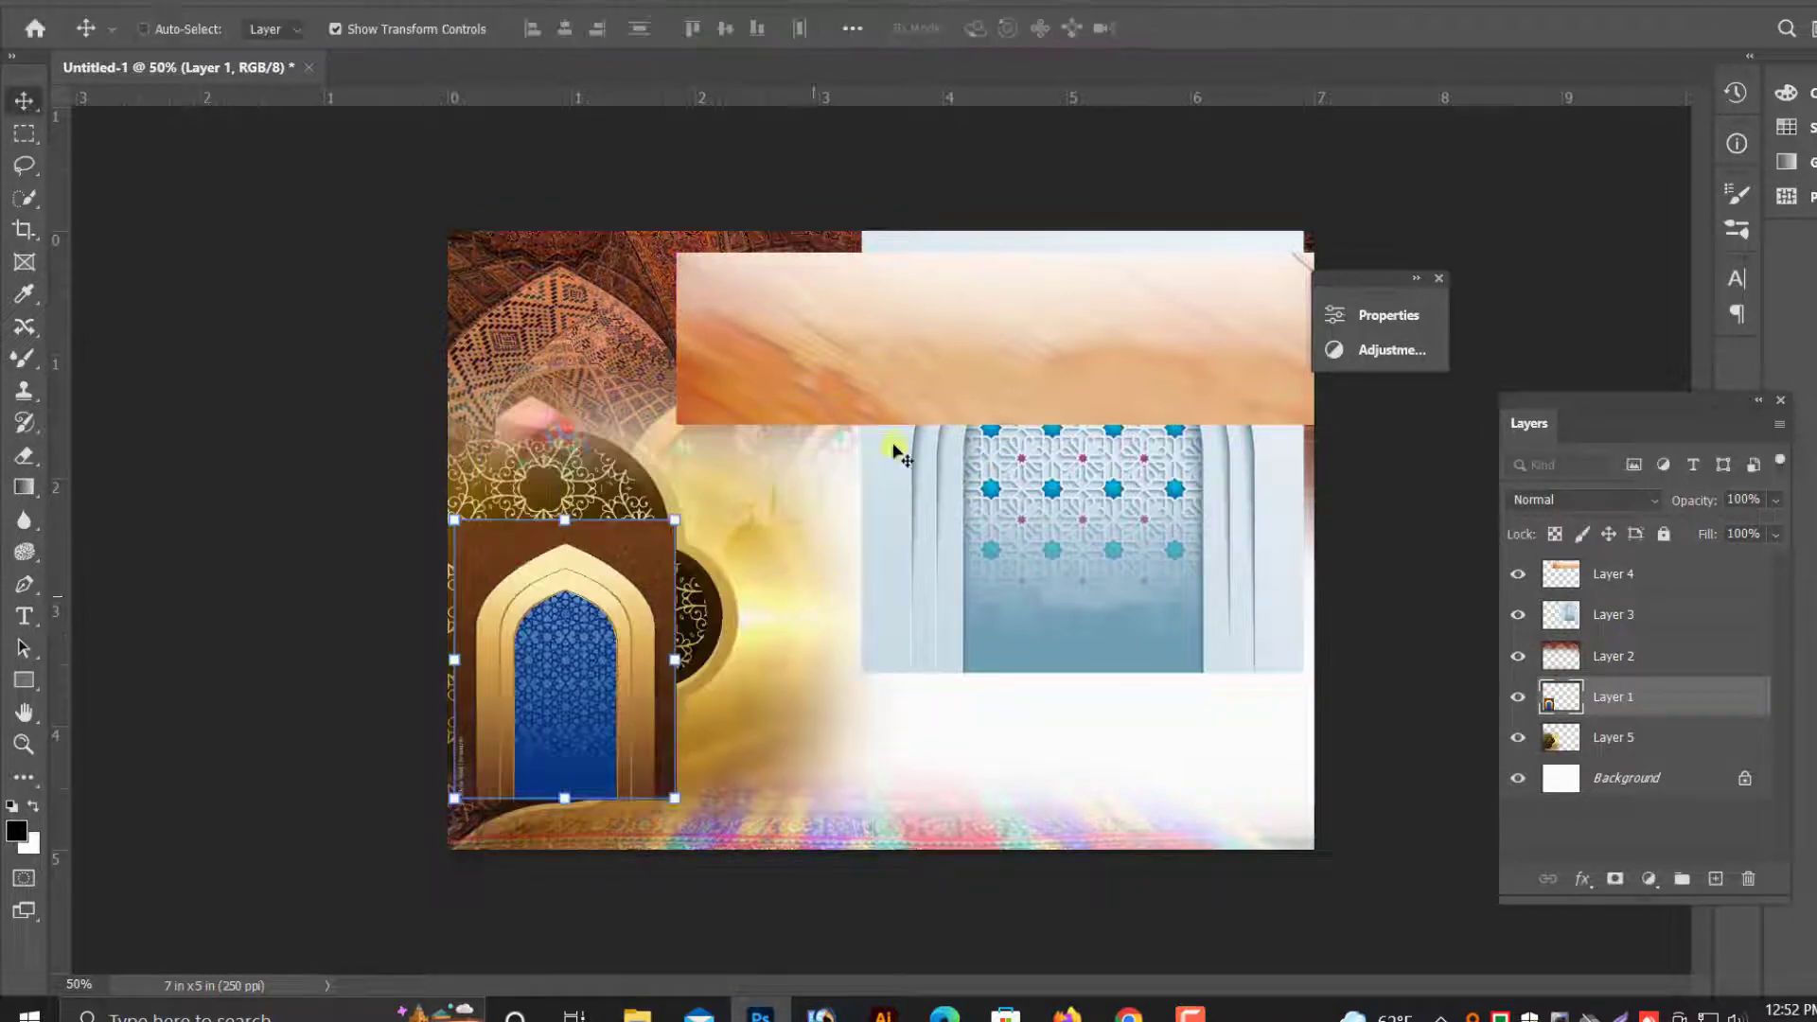
# - Move the orange banner on Layer 4 to the document's lower right and erase its upper and left edges with a soft Eraser
pyautogui.moveTo(1058, 383); pyautogui.dragTo(1053, 814)
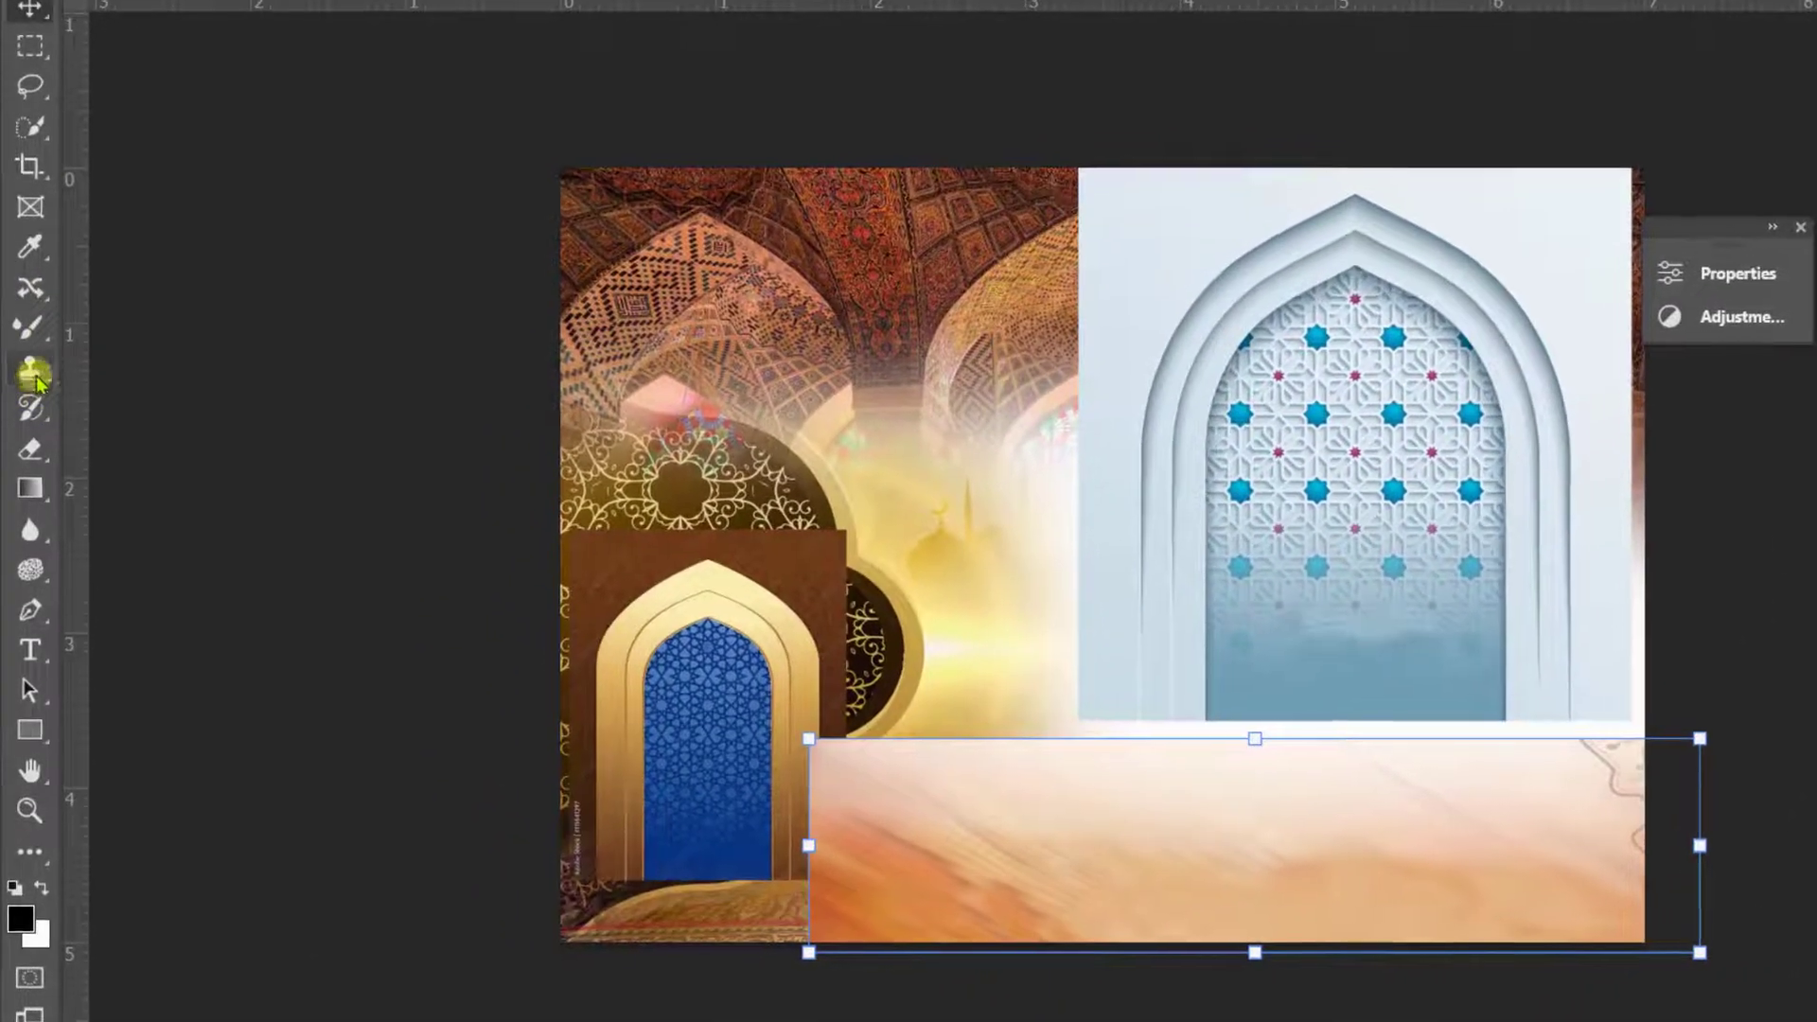
pyautogui.click(28, 489)
pyautogui.moveTo(639, 747)
pyautogui.mouseDown()
pyautogui.moveTo(665, 944)
pyautogui.moveTo(1374, 665)
pyautogui.mouseUp()
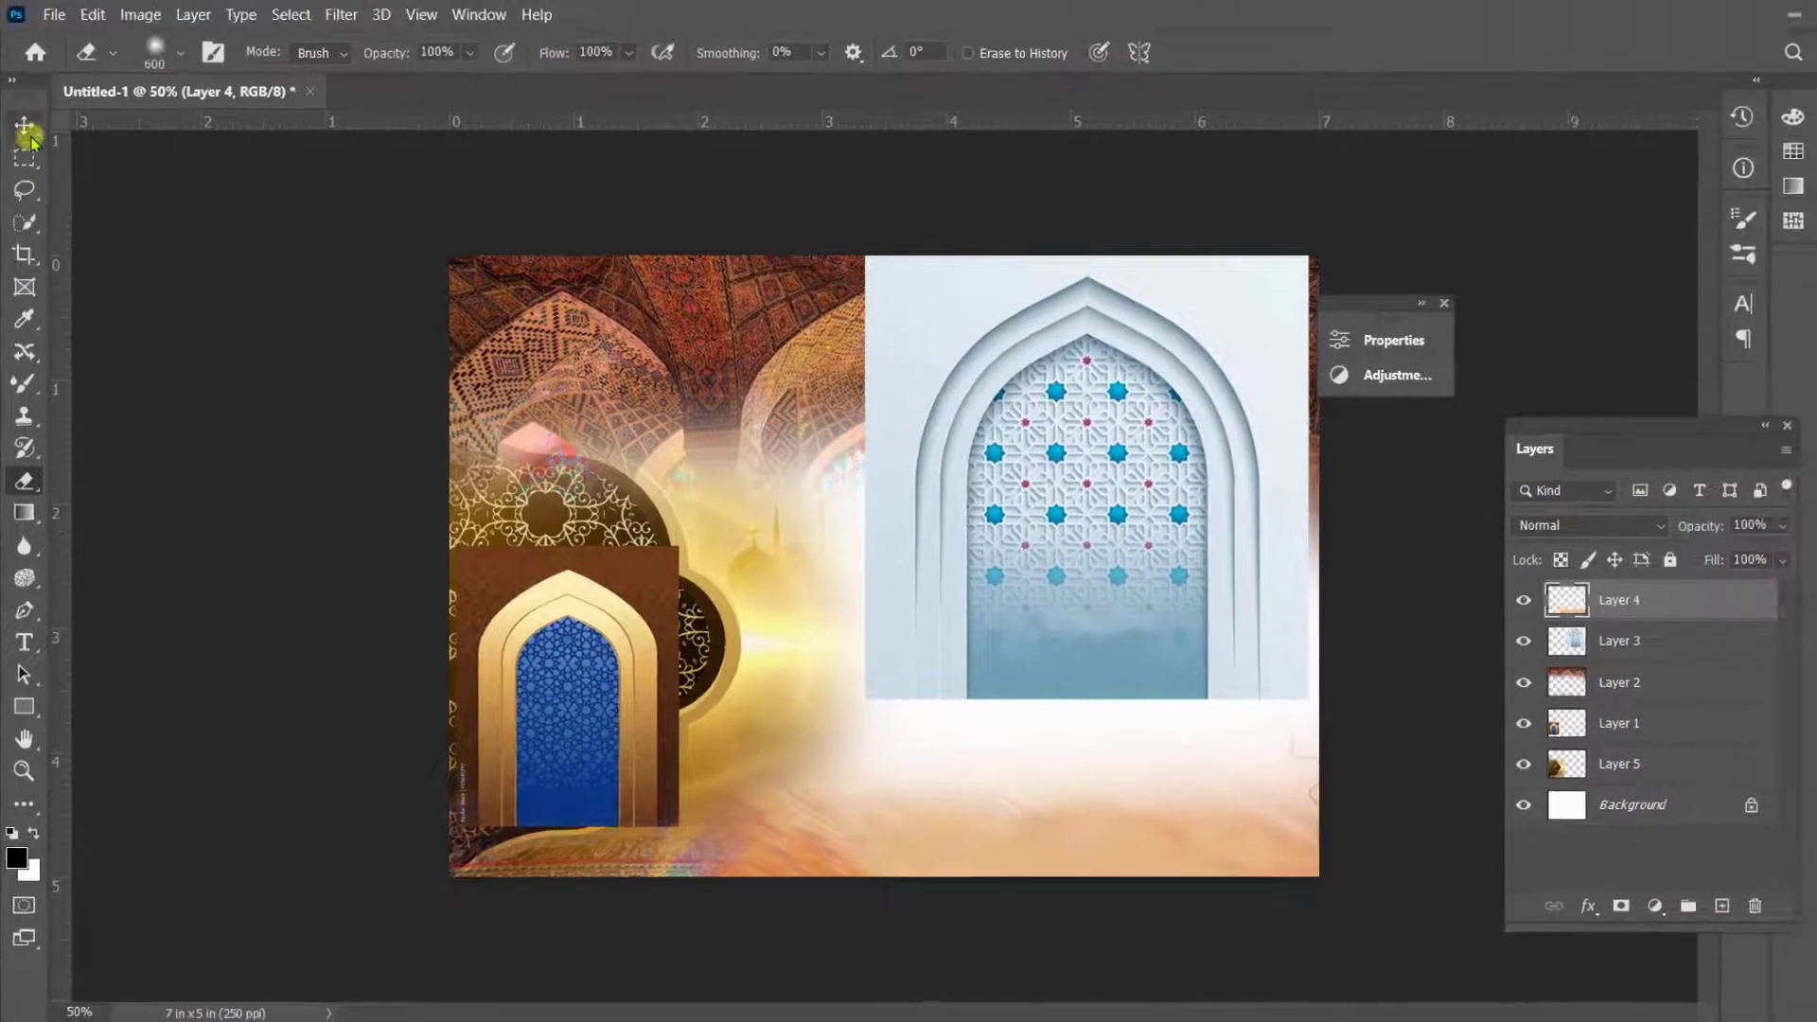
# - Move the white arch on Layer 3 down so it sits against the document's right edge
pyautogui.press('v')
pyautogui.moveTo(1151, 544)
pyautogui.mouseDown()
pyautogui.moveTo(1144, 596)
pyautogui.moveTo(1127, 531)
pyautogui.moveTo(1139, 549)
pyautogui.mouseUp()
pyautogui.hotkey('ctrl', '+')
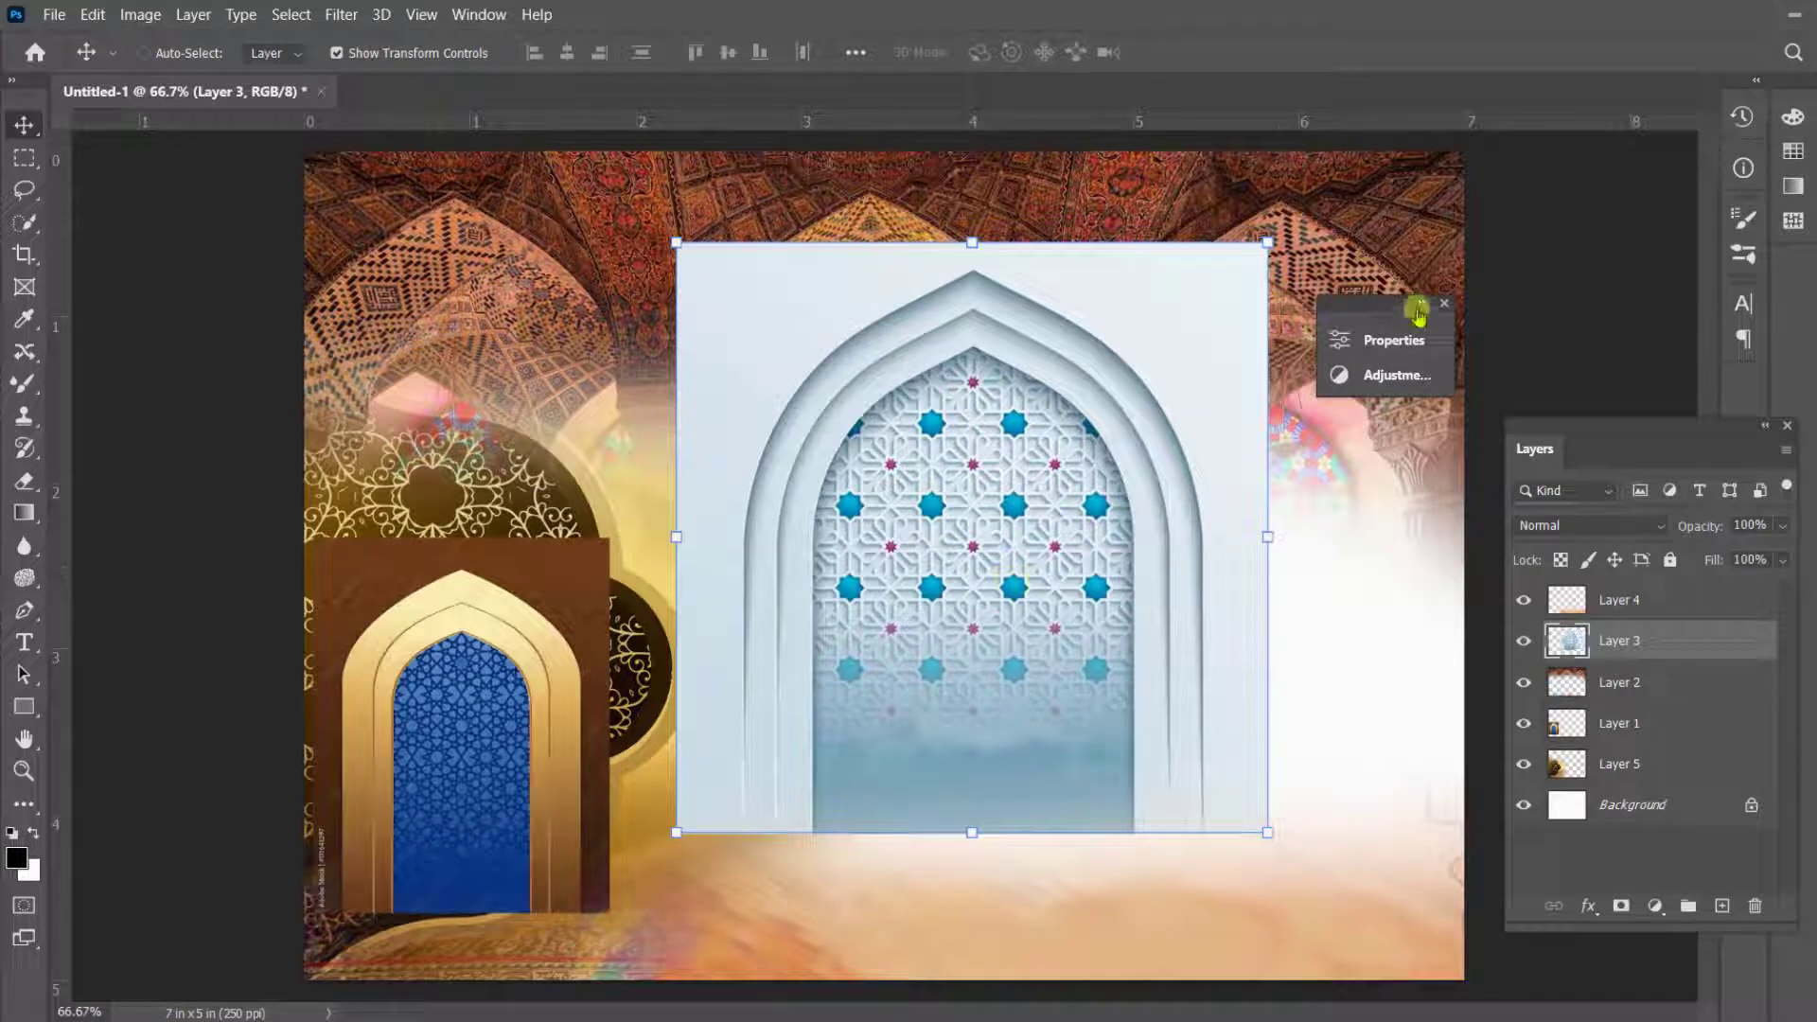
pyautogui.click(1420, 305)
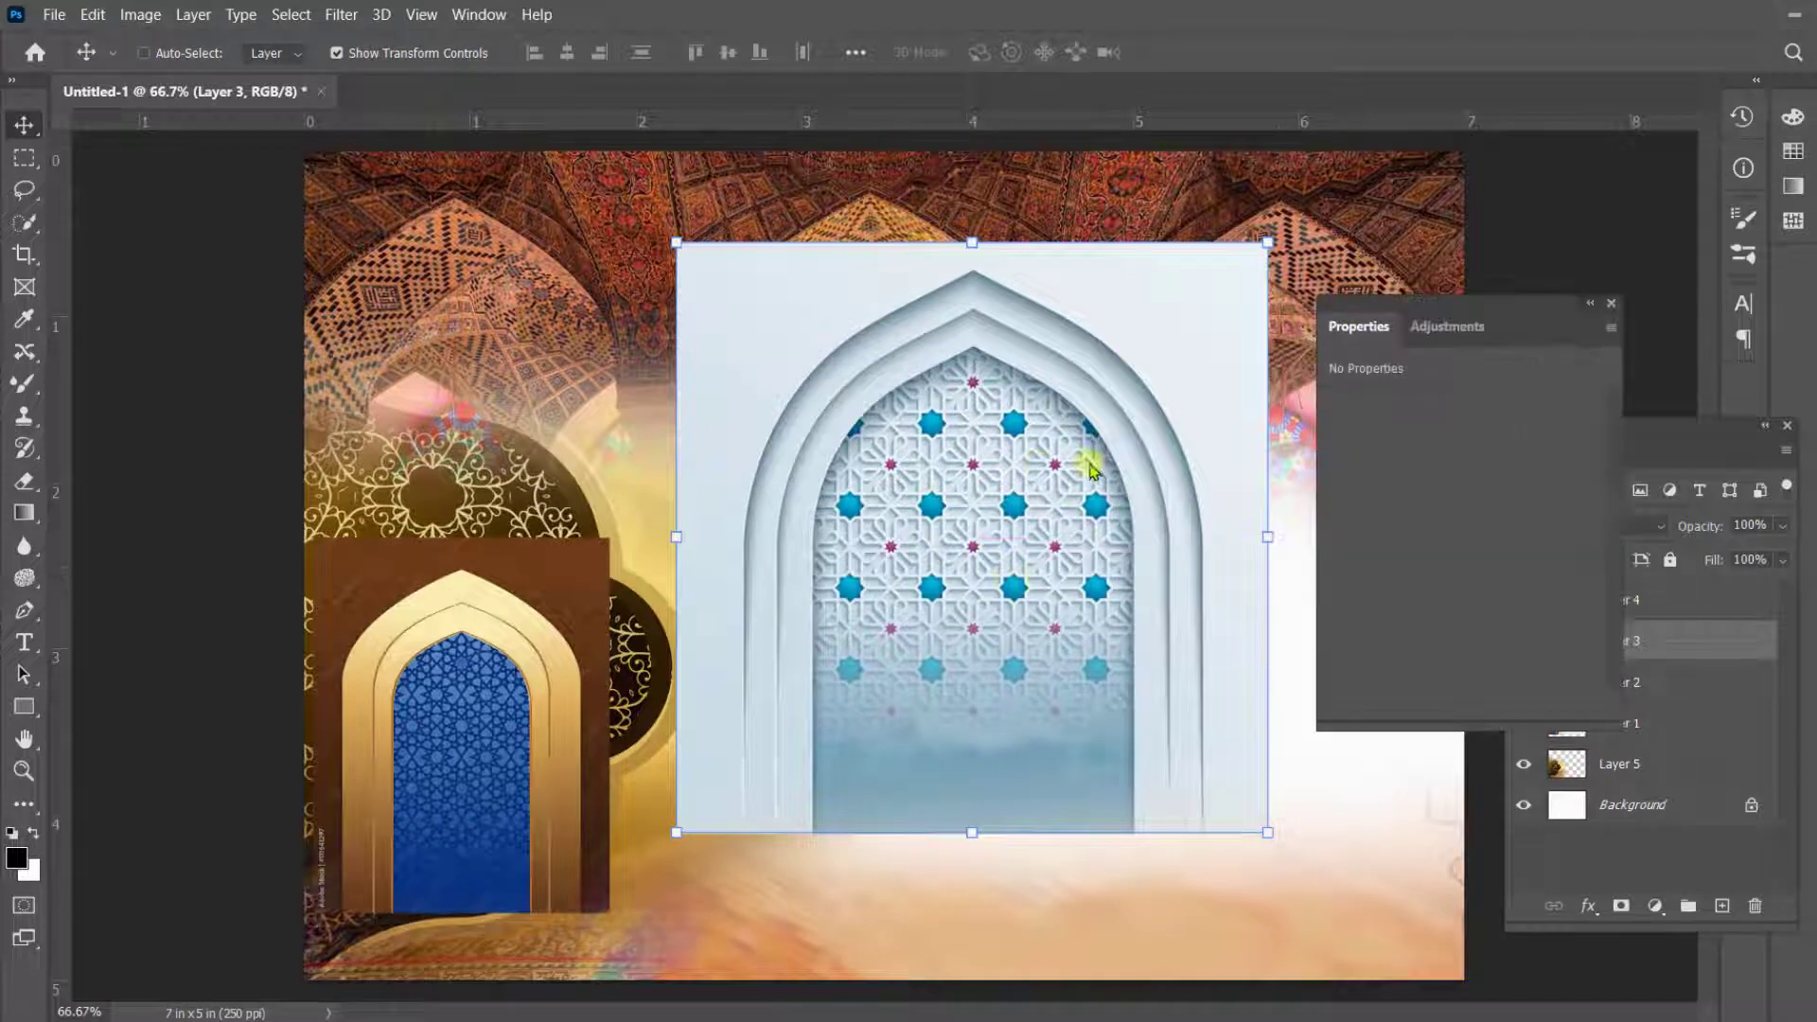
pyautogui.moveTo(1088, 464); pyautogui.dragTo(1167, 496)
pyautogui.click(1589, 304)
# - Isolate the blue-and-gold arch on Layer 1 with Quick Selection, invert and feather the selection, and delete the brown background
pyautogui.click(442, 702)
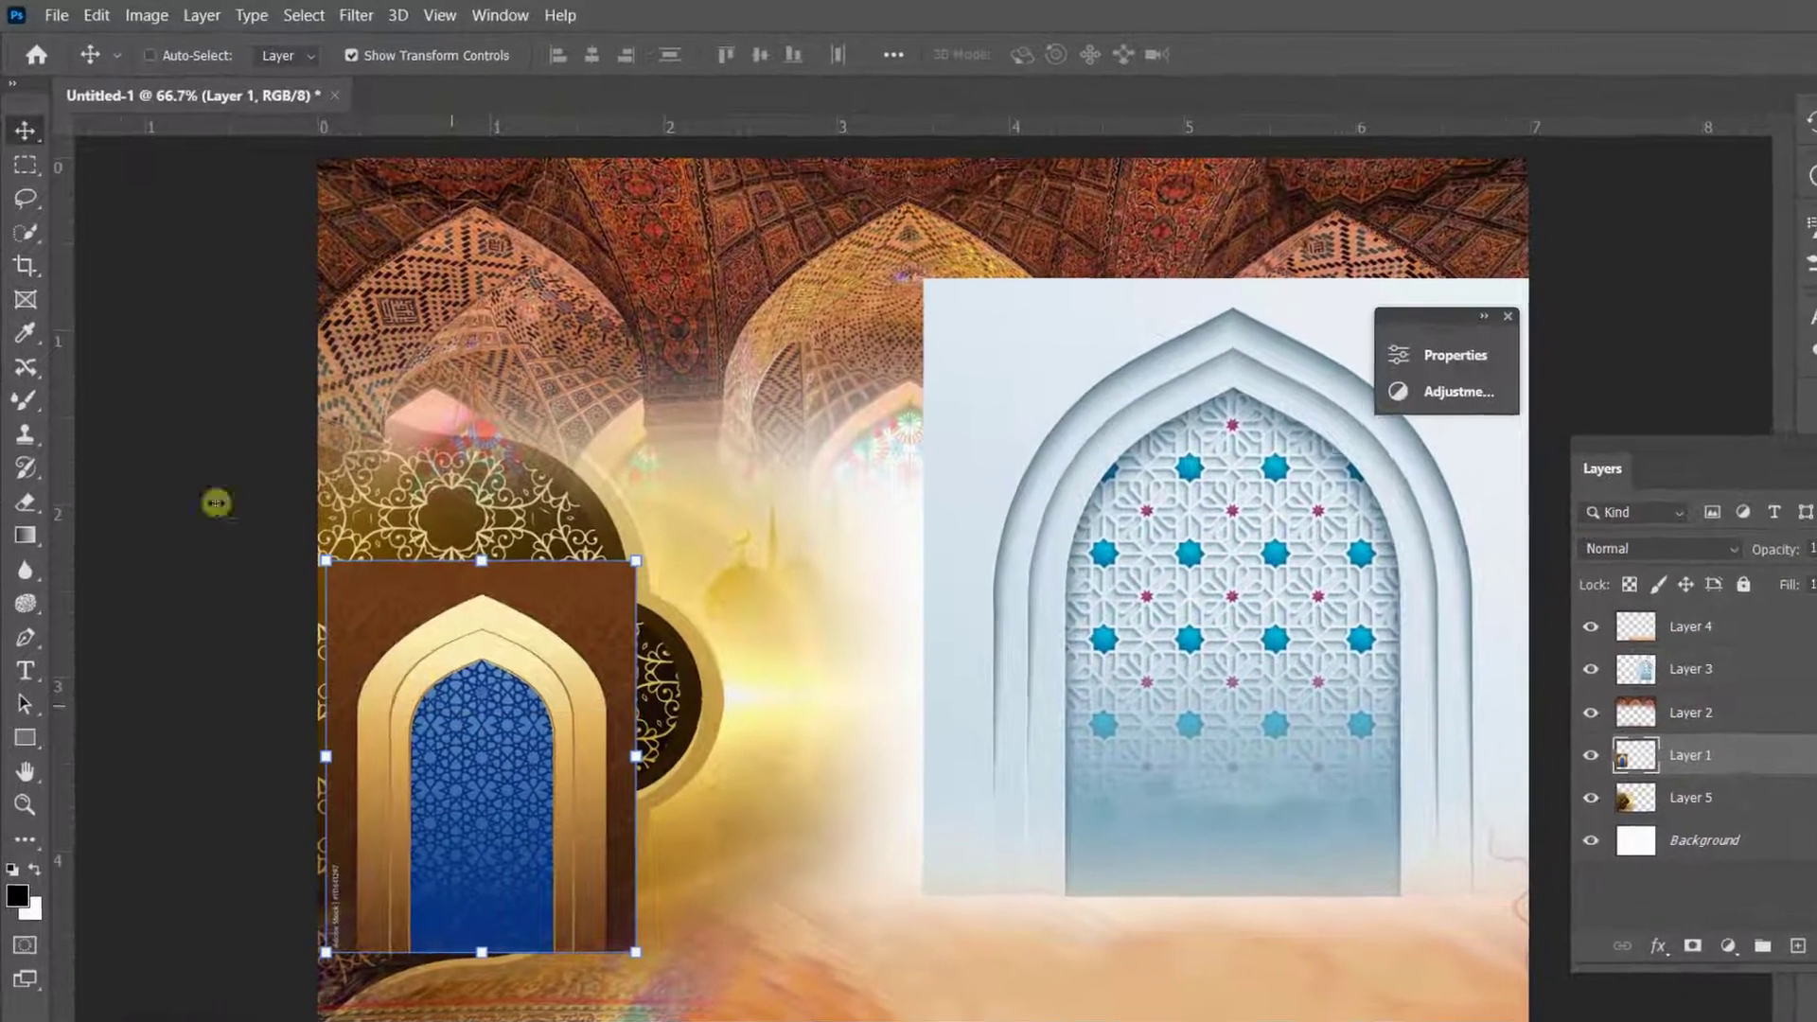
pyautogui.rightClick(24, 224)
pyautogui.click(106, 245)
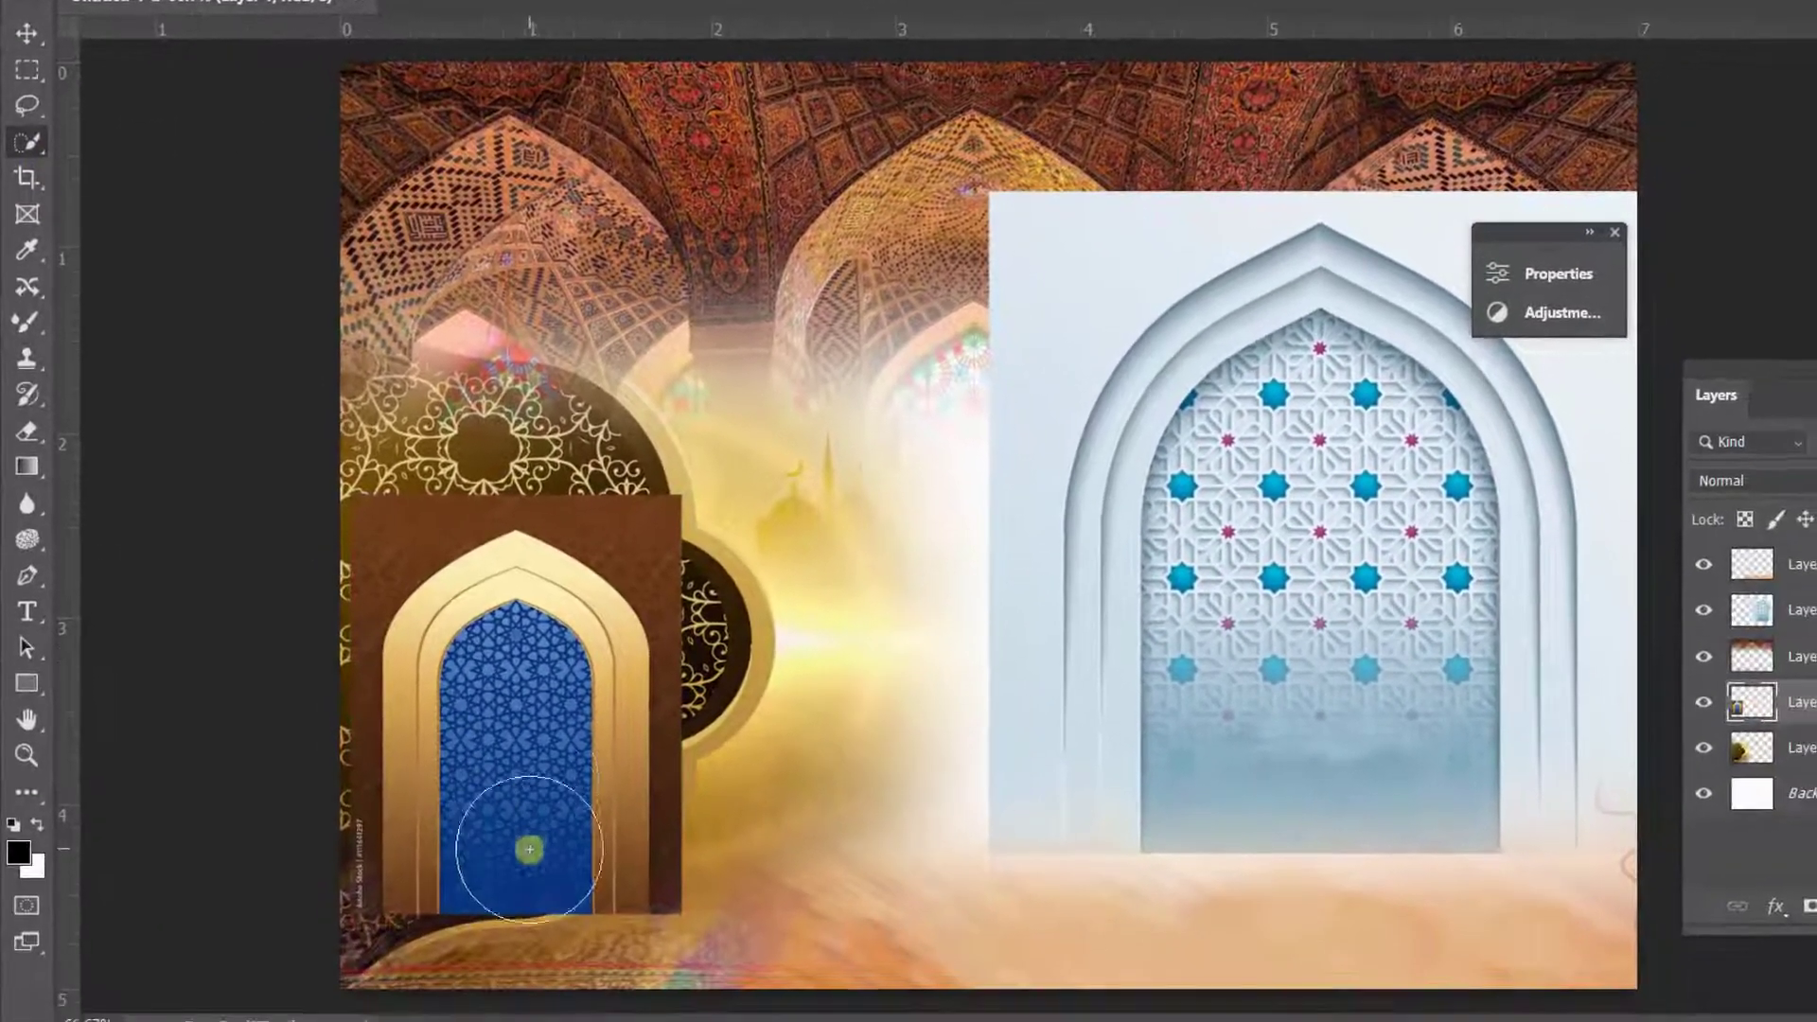
pyautogui.click(545, 796)
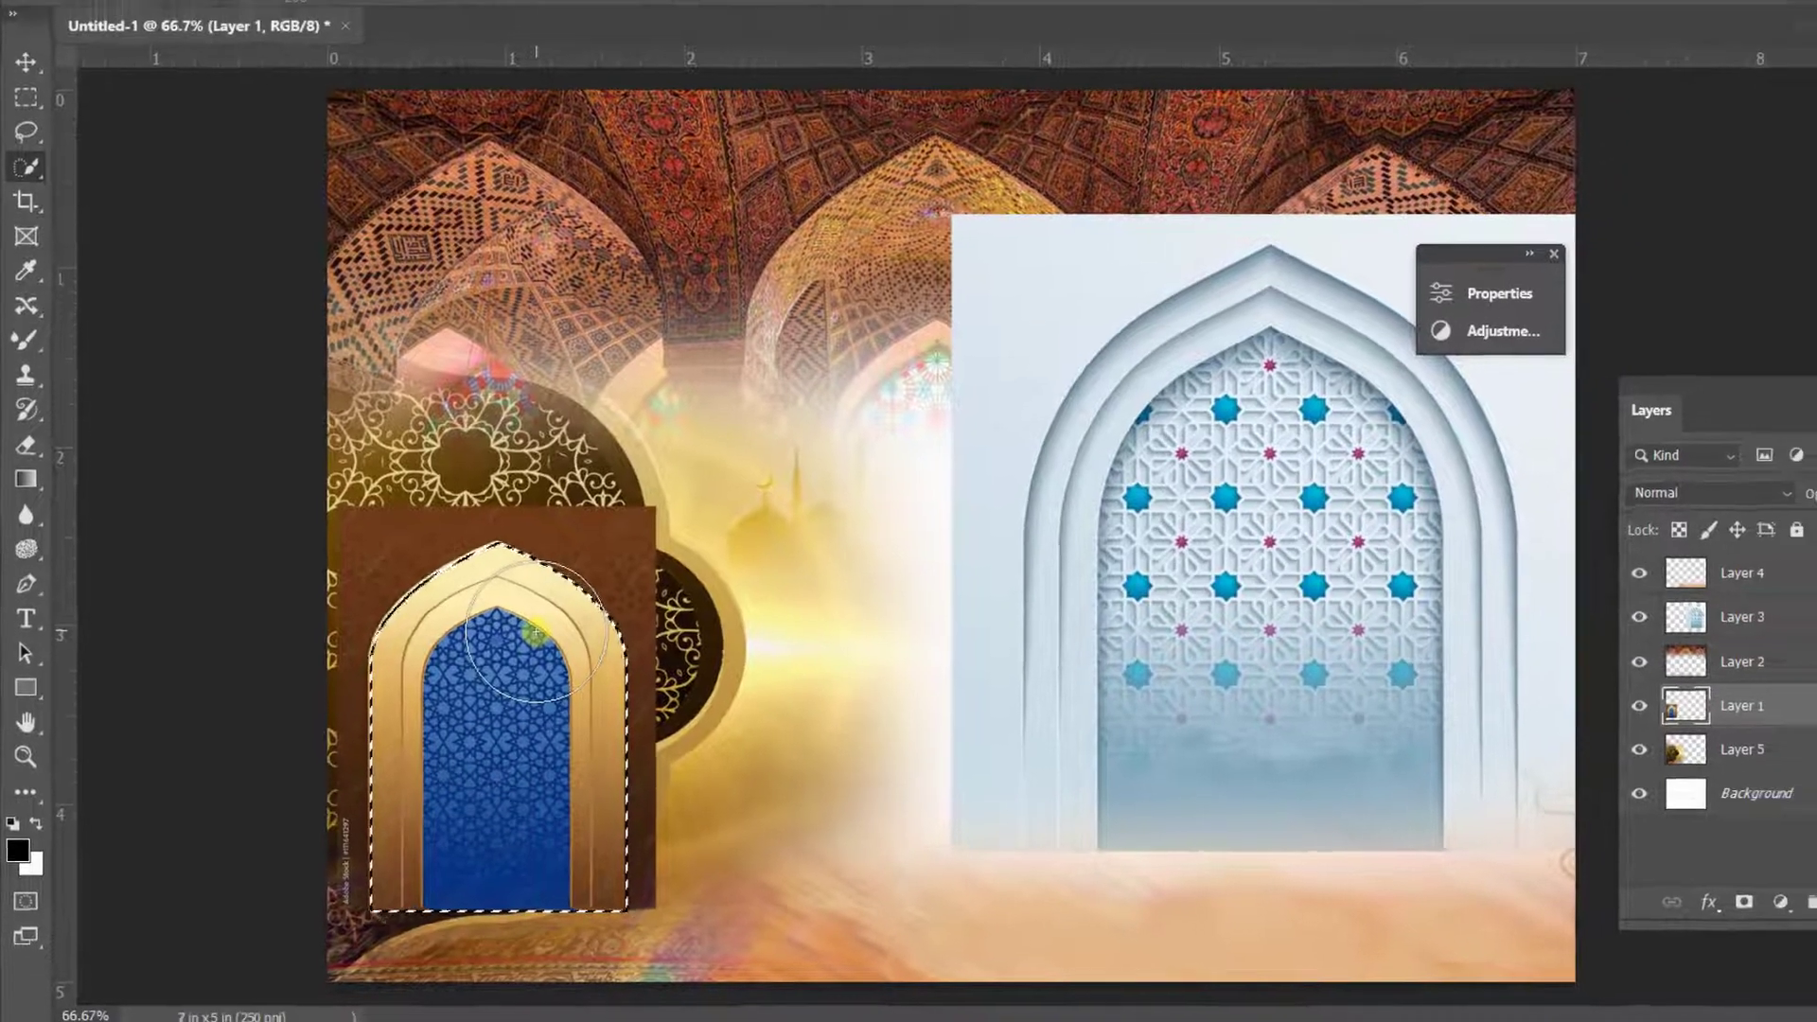
pyautogui.hotkey('ctrl', 'shift', 'i')
pyautogui.rightClick(618, 554)
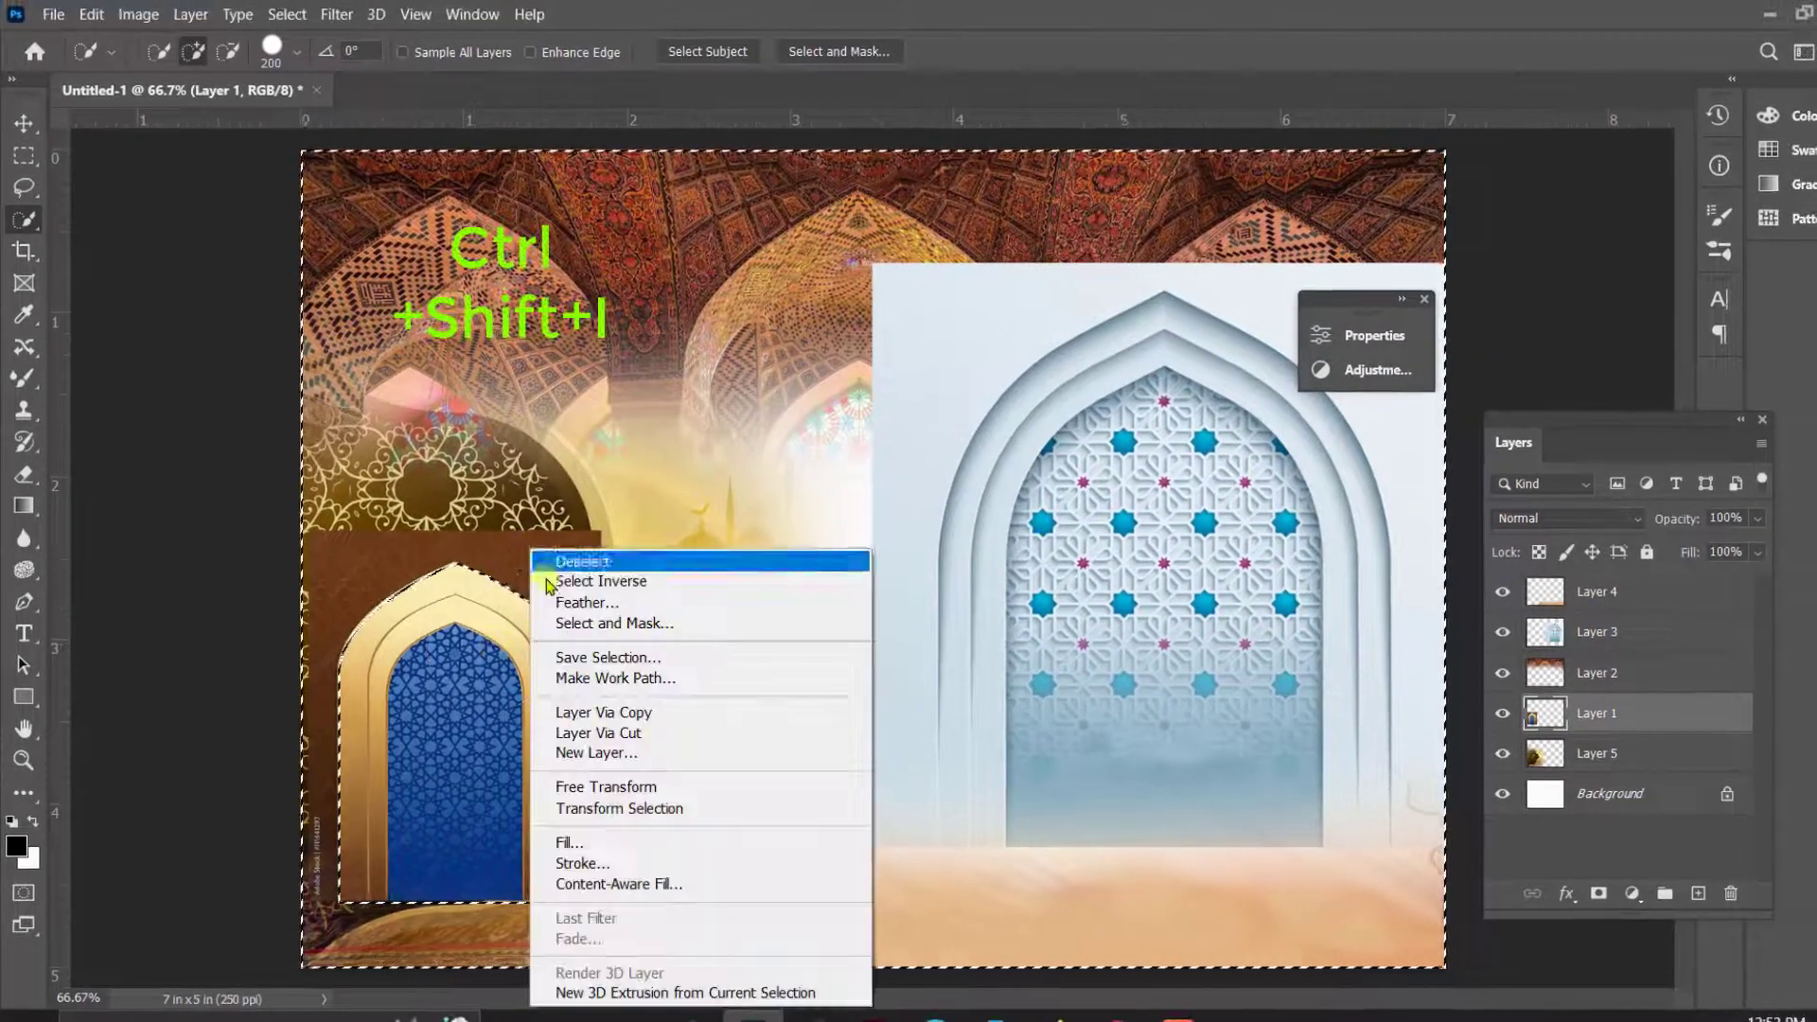
pyautogui.click(587, 602)
pyautogui.press('Return')
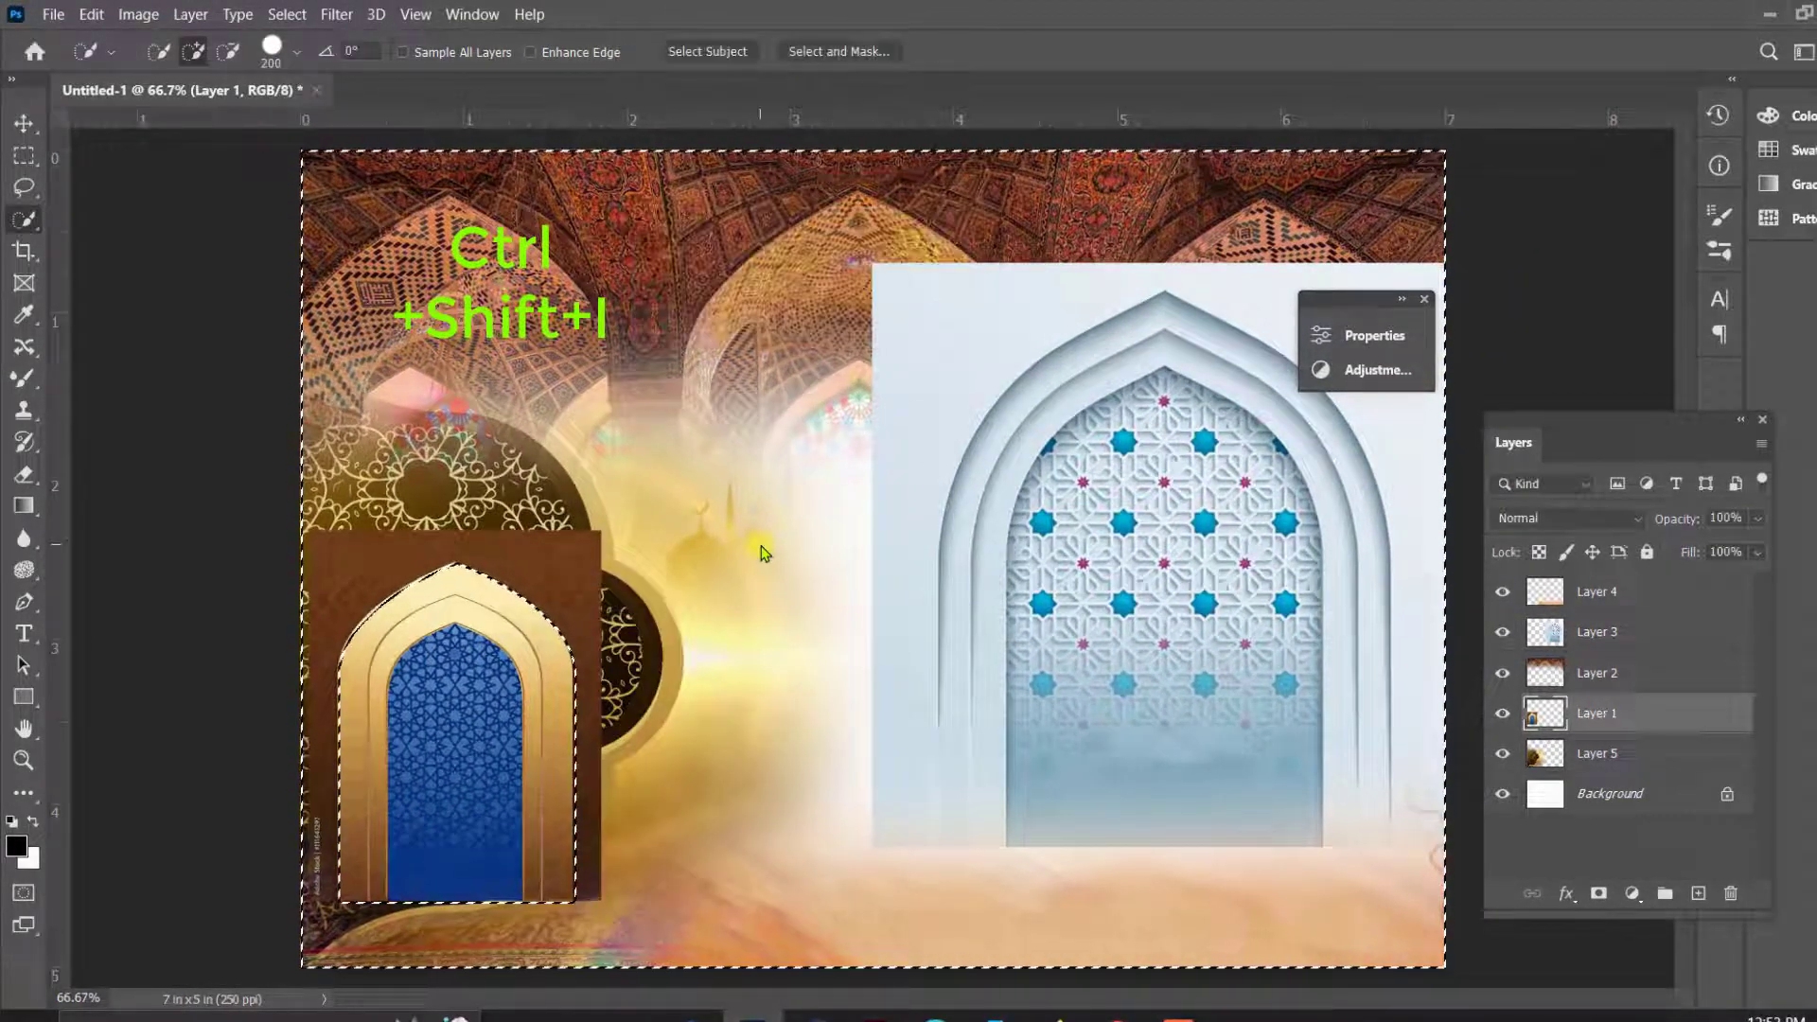
pyautogui.press('Delete')
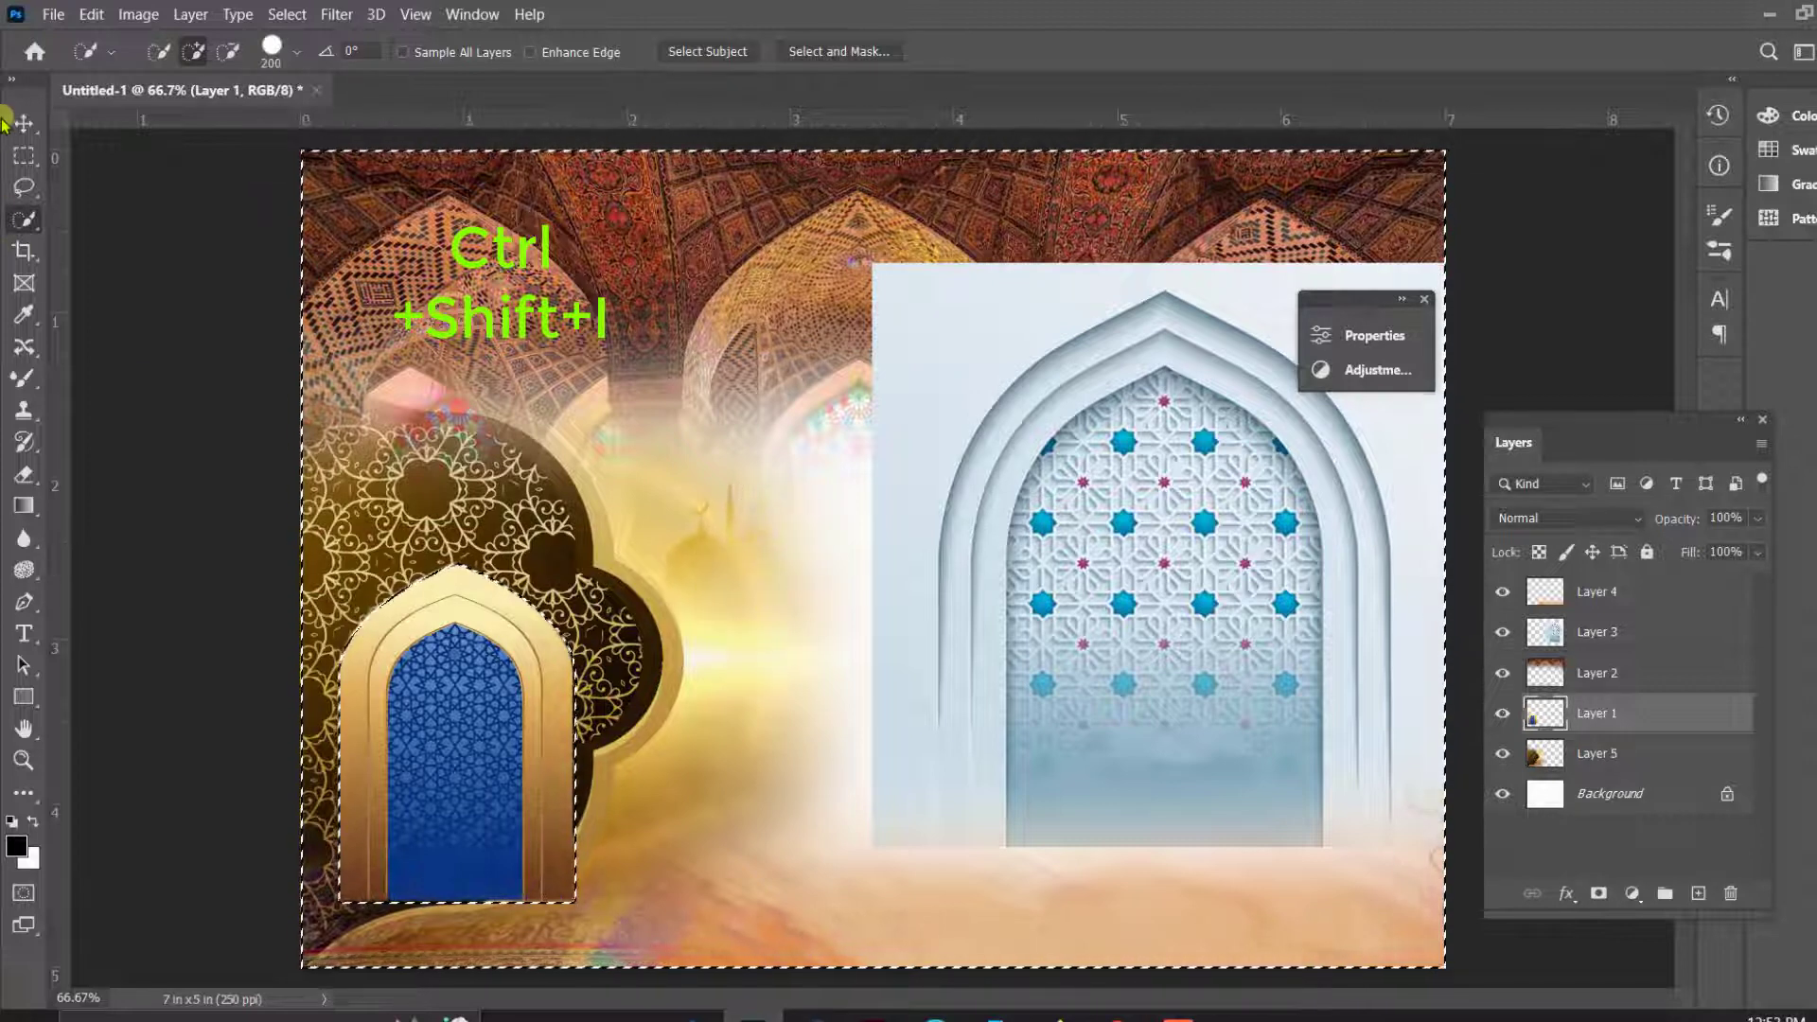
# - Deselect, scale the blue-and-gold arch on Layer 1 to about 70%, and place it in the document's lower-left corner
pyautogui.click(22, 122)
pyautogui.hotkey('ctrl', 'd')
pyautogui.moveTo(530, 655); pyautogui.dragTo(488, 718)
pyautogui.moveTo(537, 627); pyautogui.dragTo(467, 731)
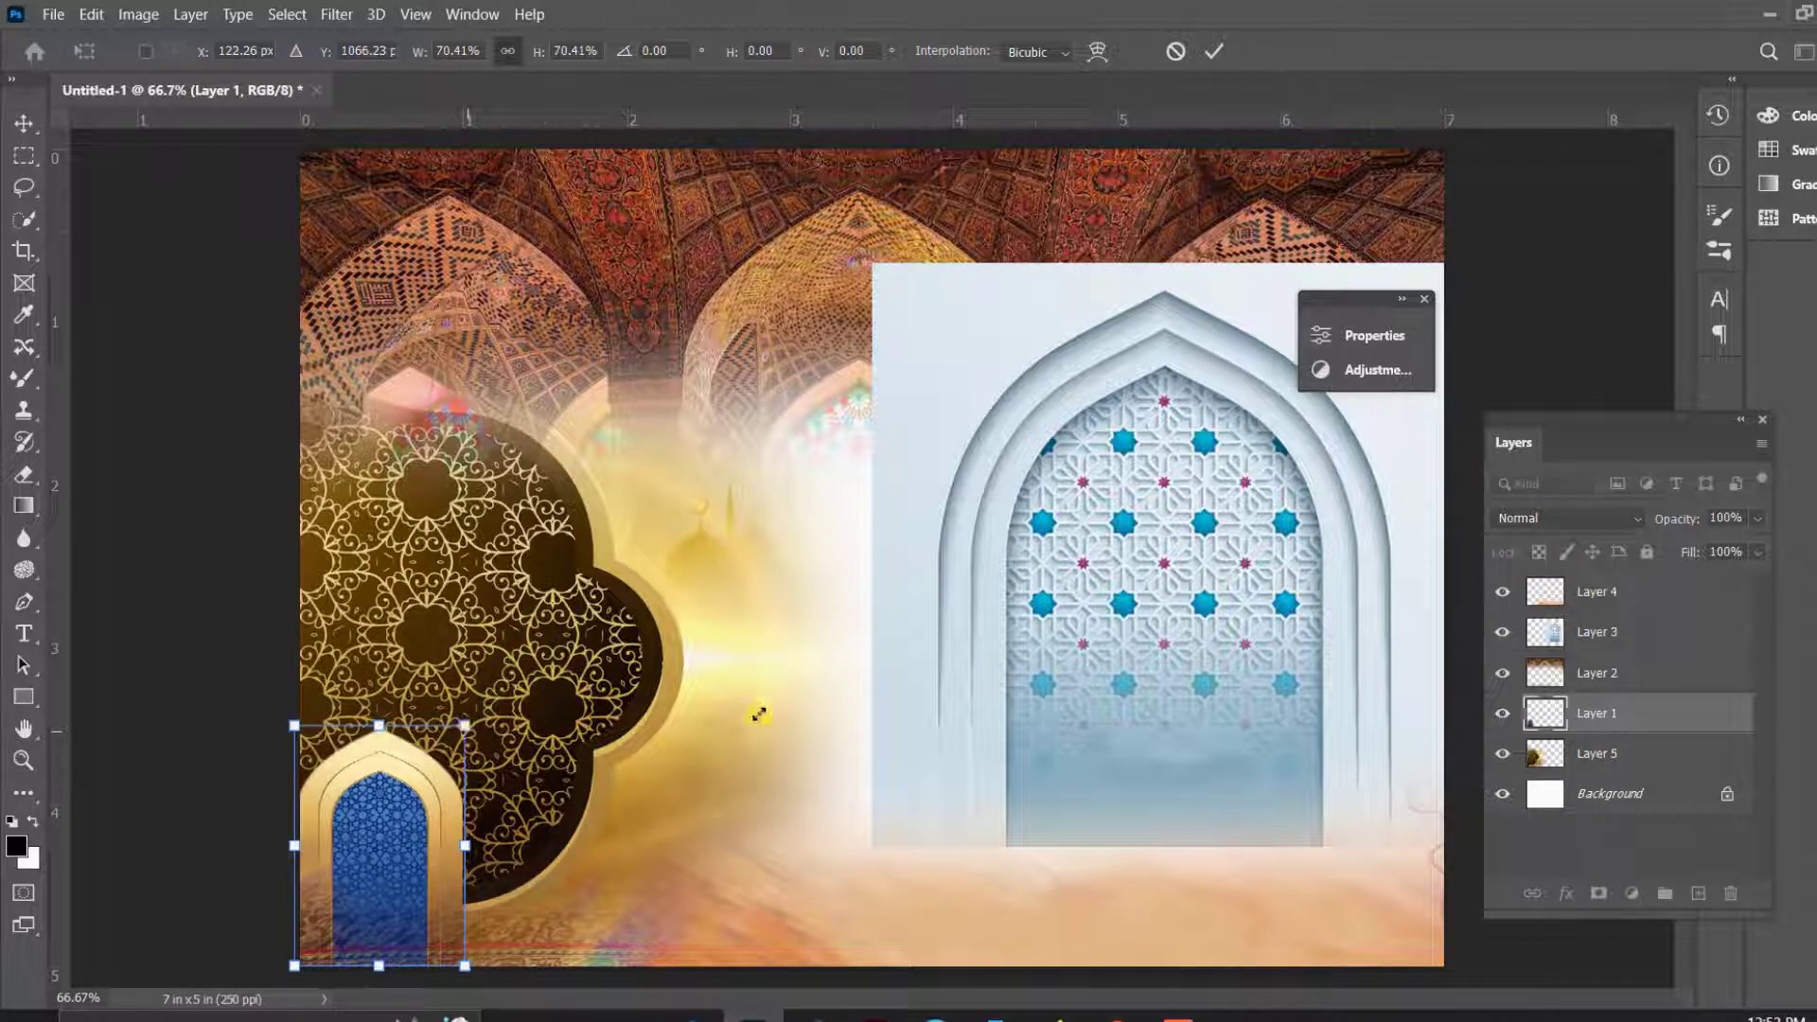
pyautogui.press('Return')
# - Scale down the white arch on Layer 3 and place it right of the document's centre
pyautogui.rightClick(1173, 697)
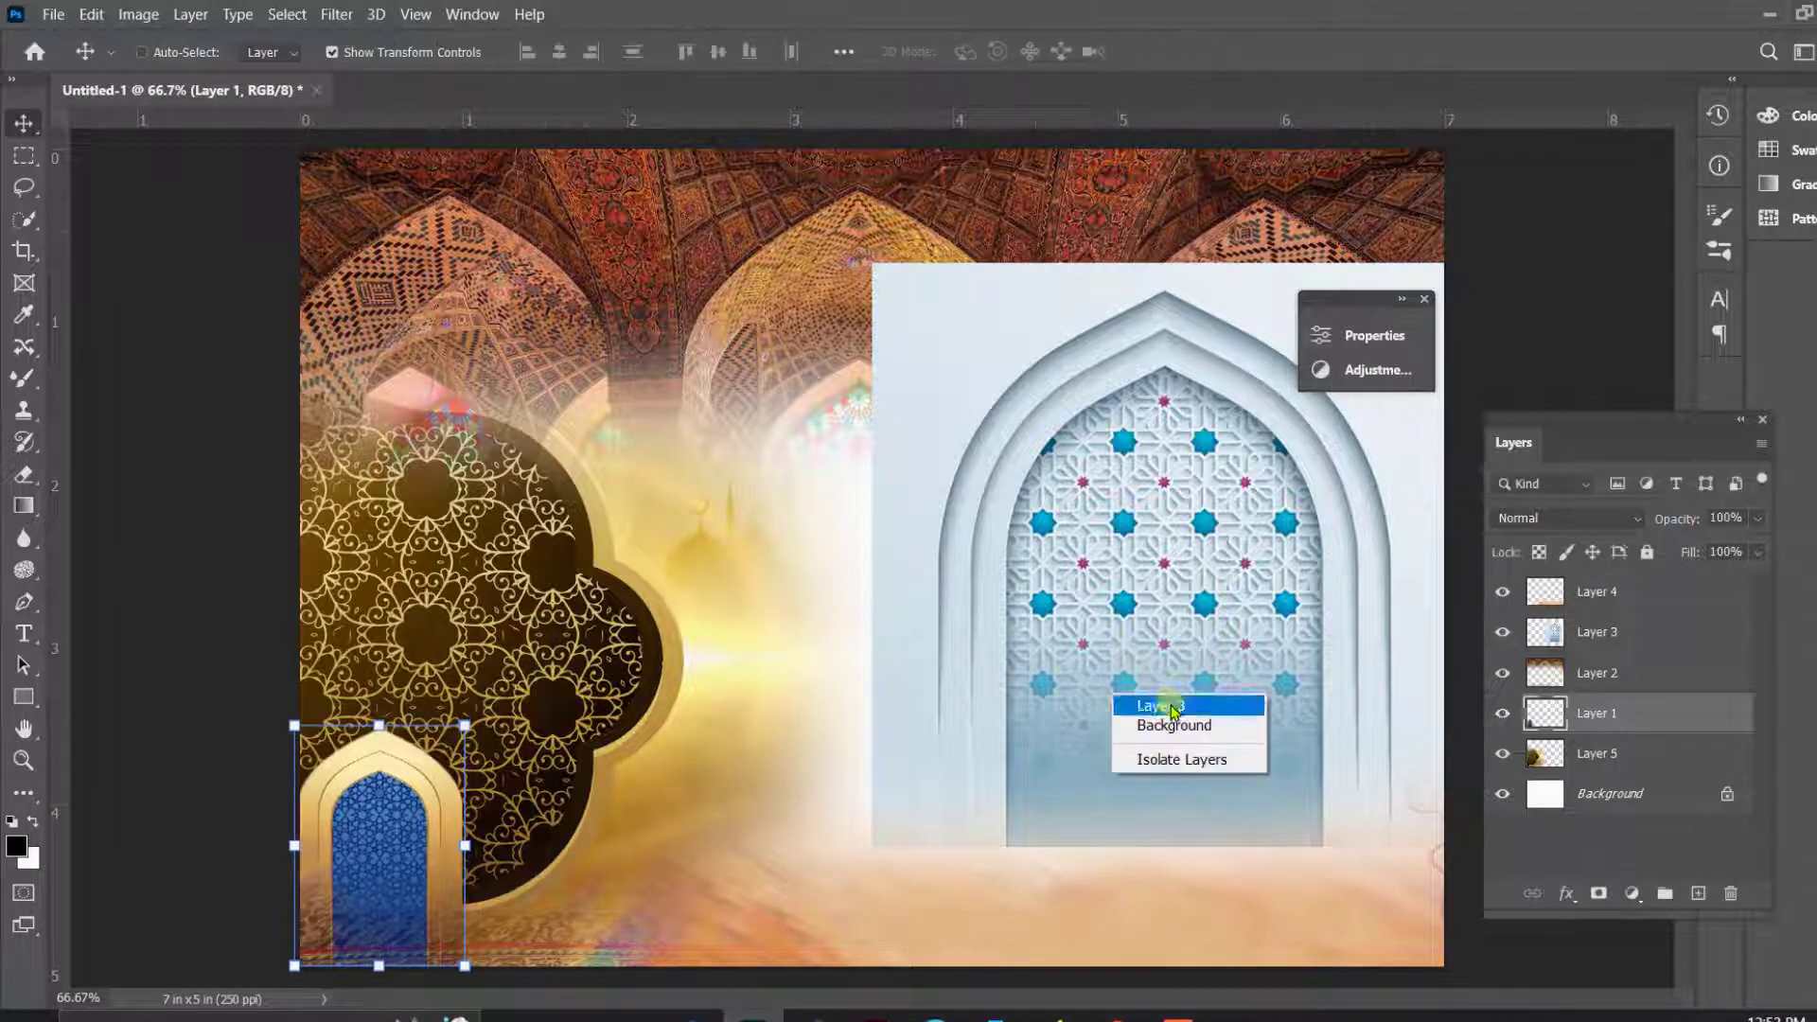
pyautogui.click(1174, 708)
pyautogui.moveTo(1155, 690); pyautogui.dragTo(1056, 673)
pyautogui.moveTo(815, 543); pyautogui.dragTo(987, 574)
pyautogui.moveTo(1160, 622); pyautogui.dragTo(1266, 668)
pyautogui.moveTo(1279, 433); pyautogui.dragTo(1079, 625)
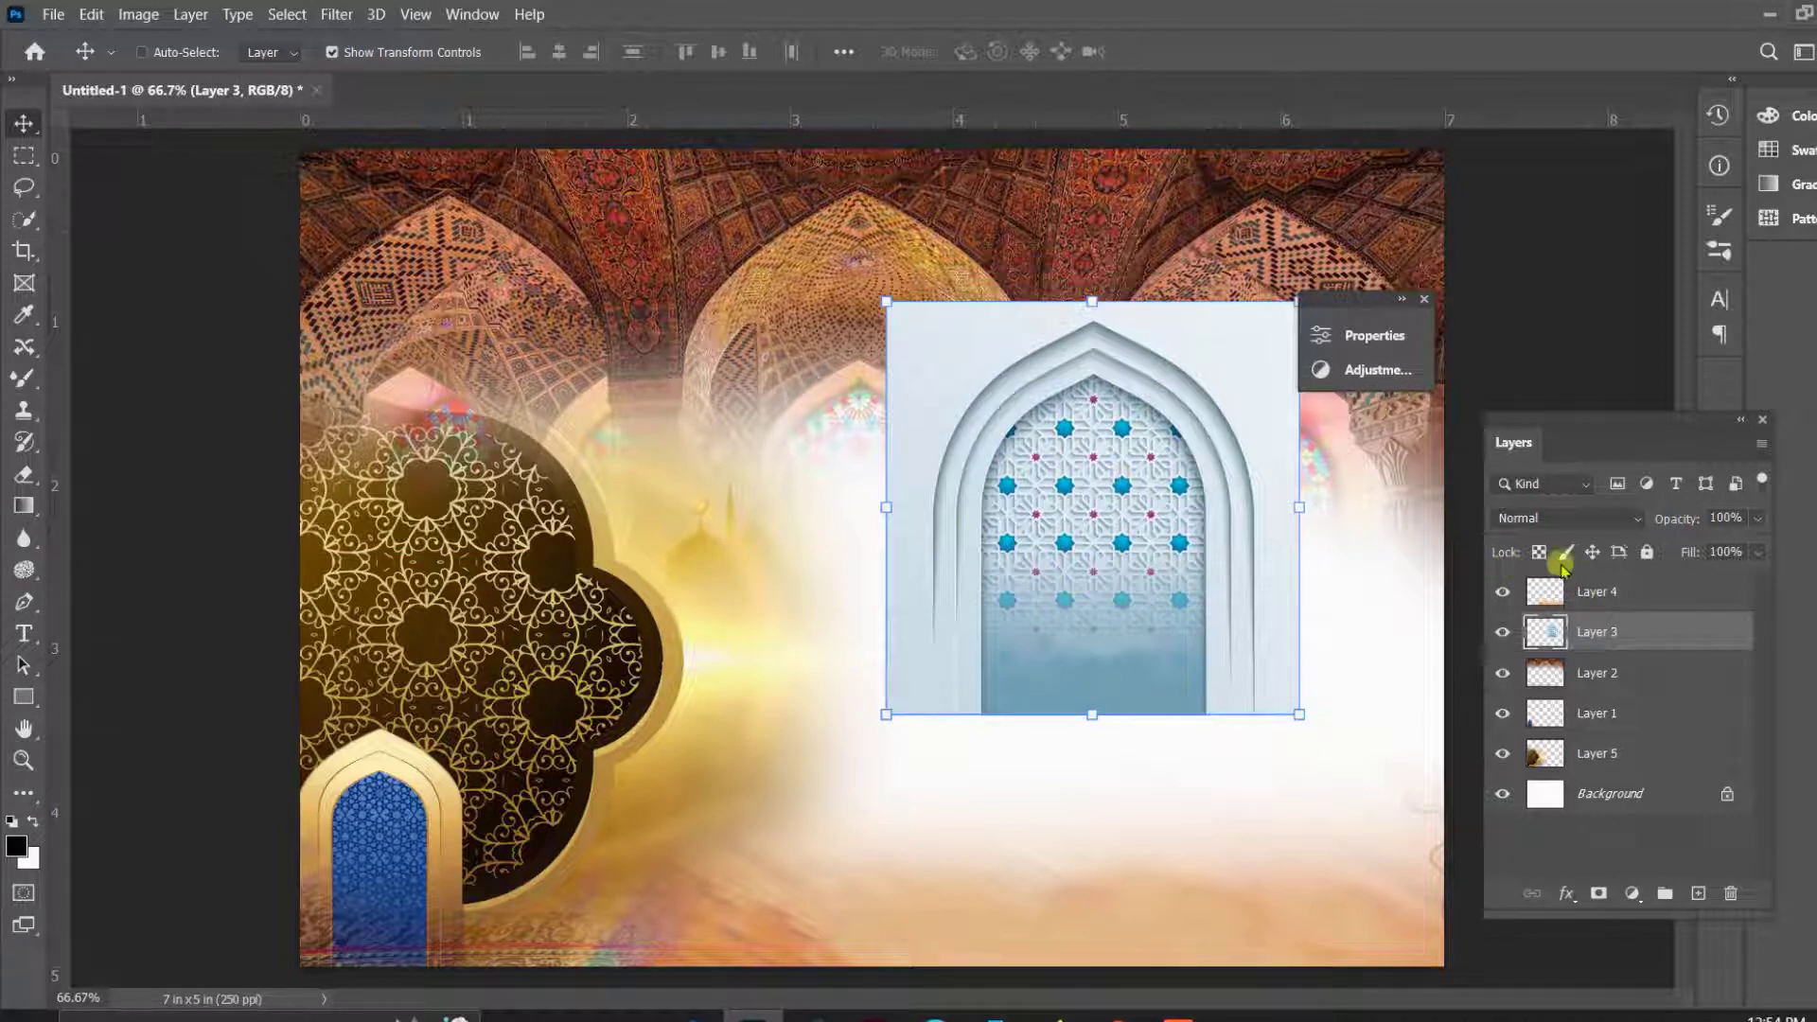
# - Try the Multiply blend mode on the white arch's Layer 3 and set it back to Normal
pyautogui.click(1566, 518)
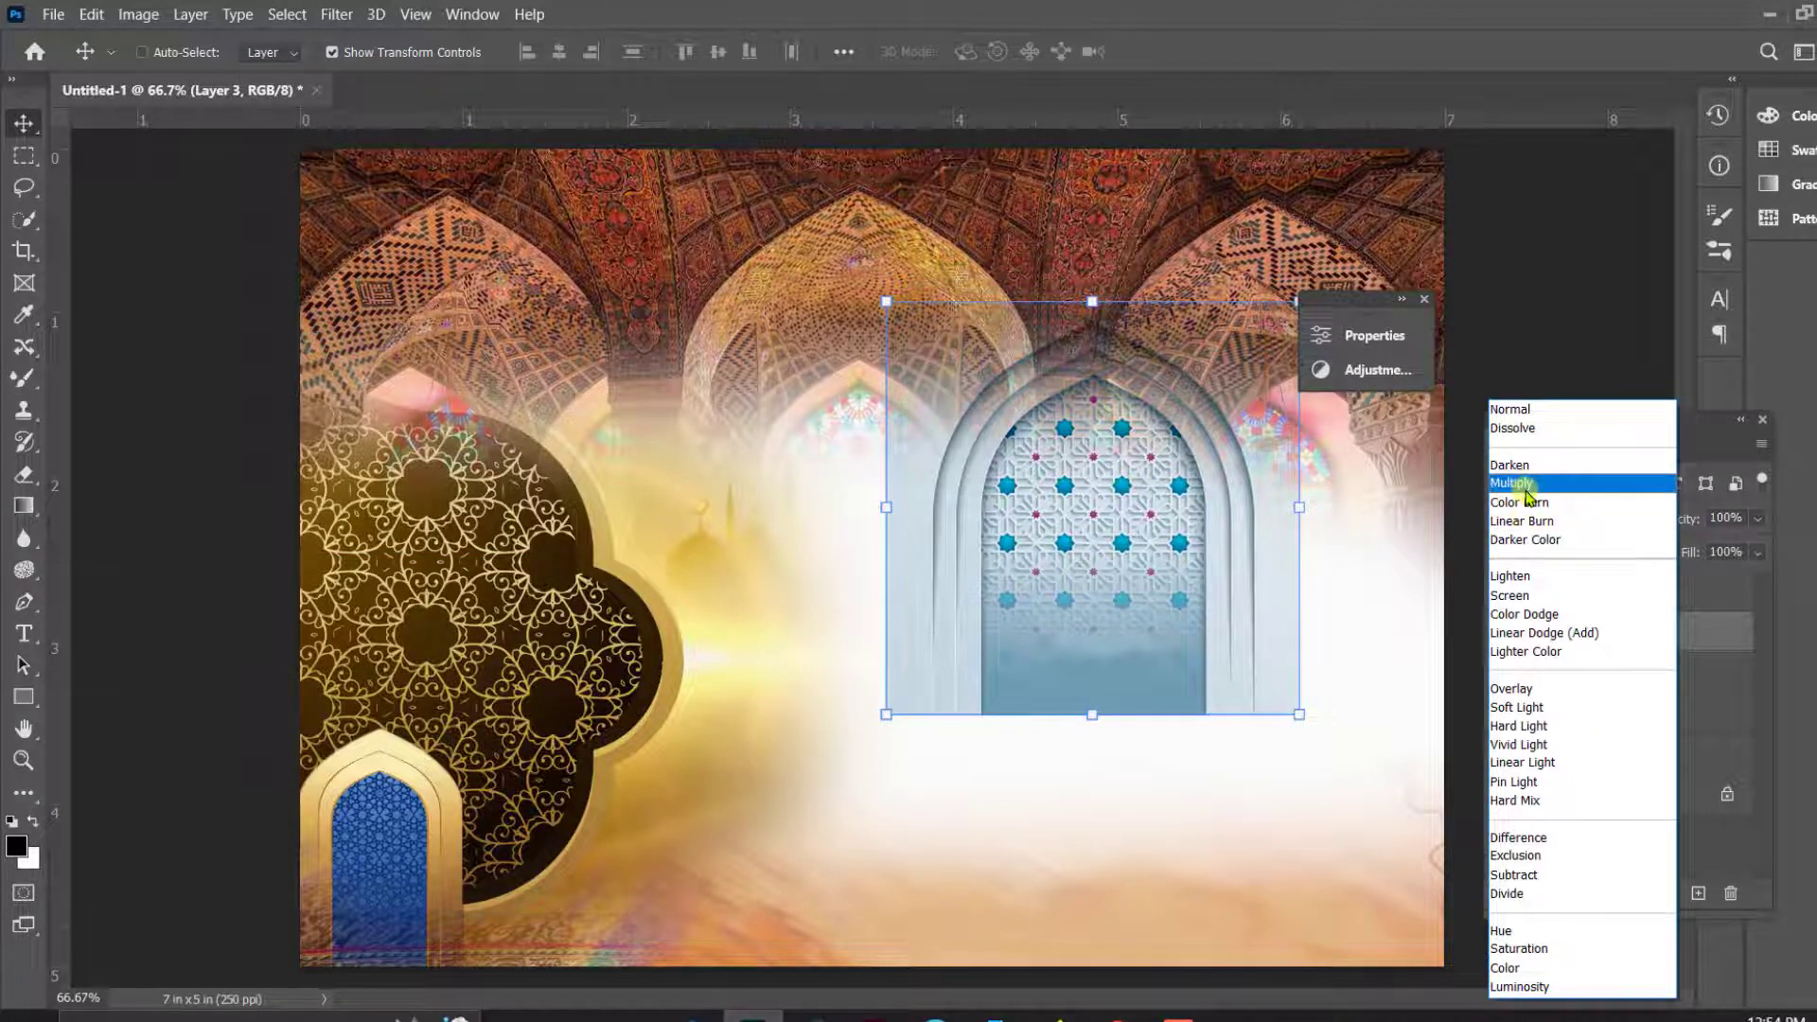
pyautogui.click(1514, 484)
pyautogui.moveTo(1269, 548); pyautogui.dragTo(1352, 464)
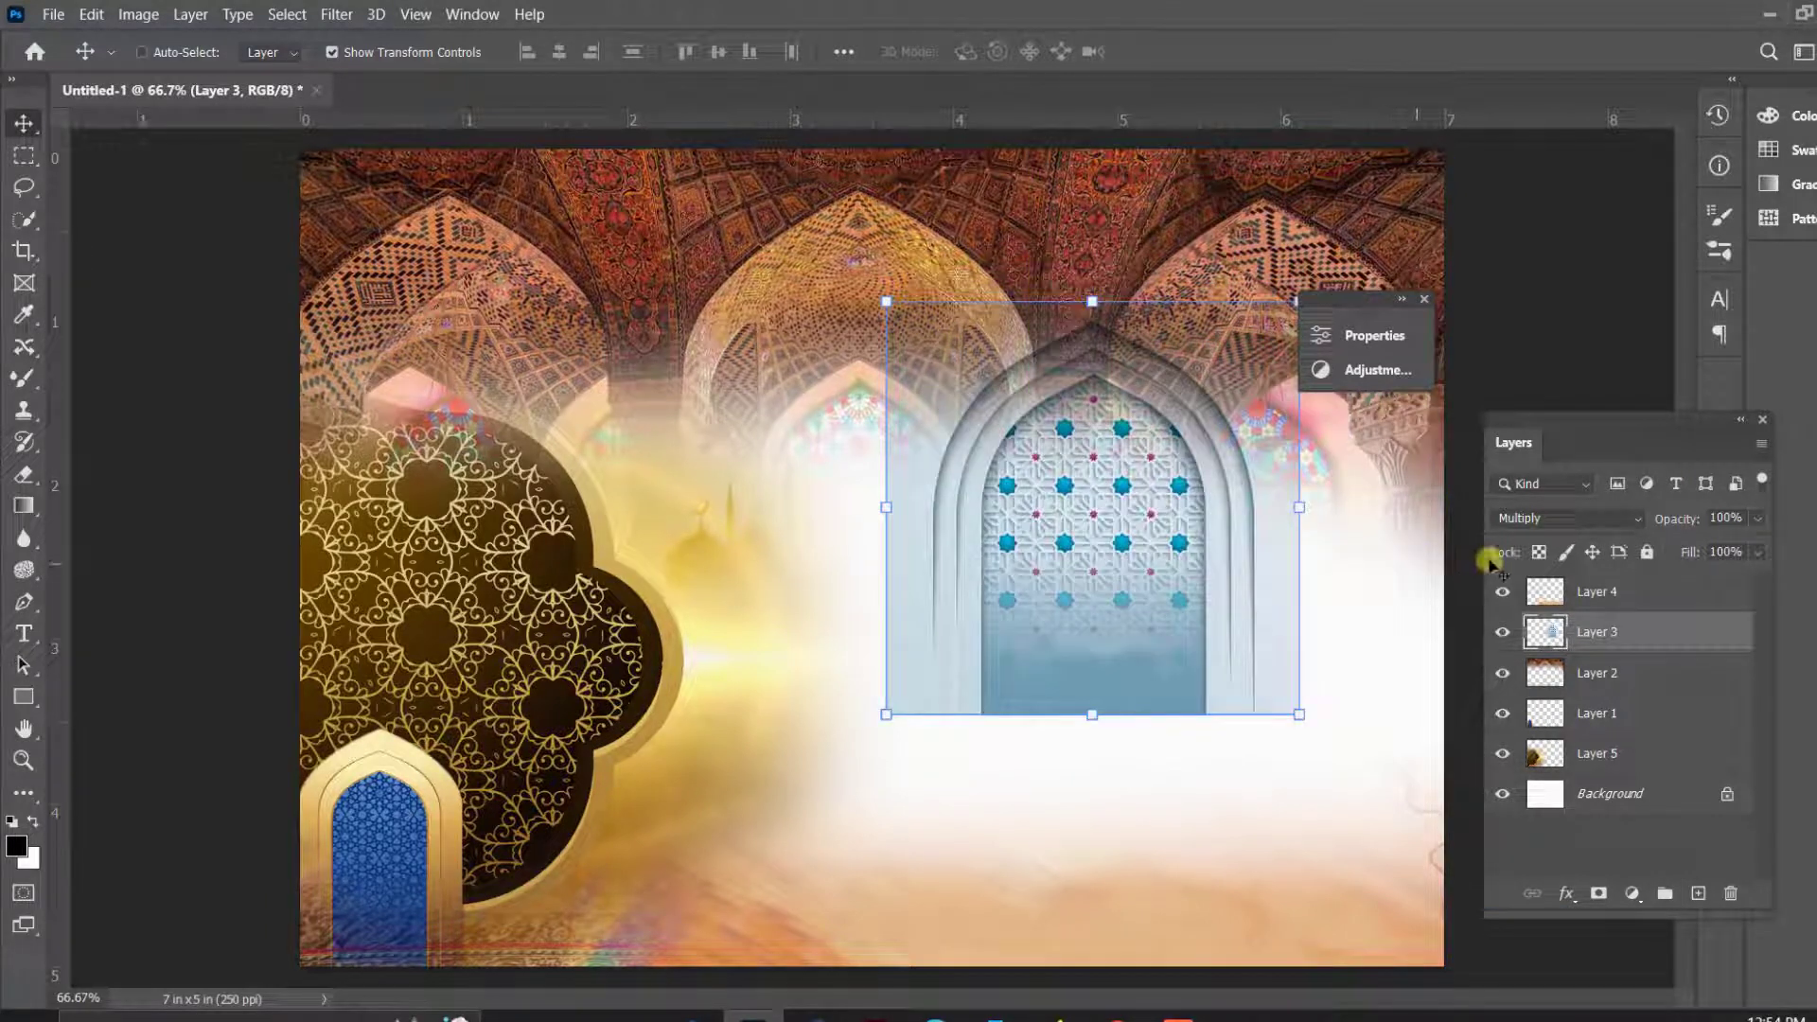
pyautogui.click(1524, 517)
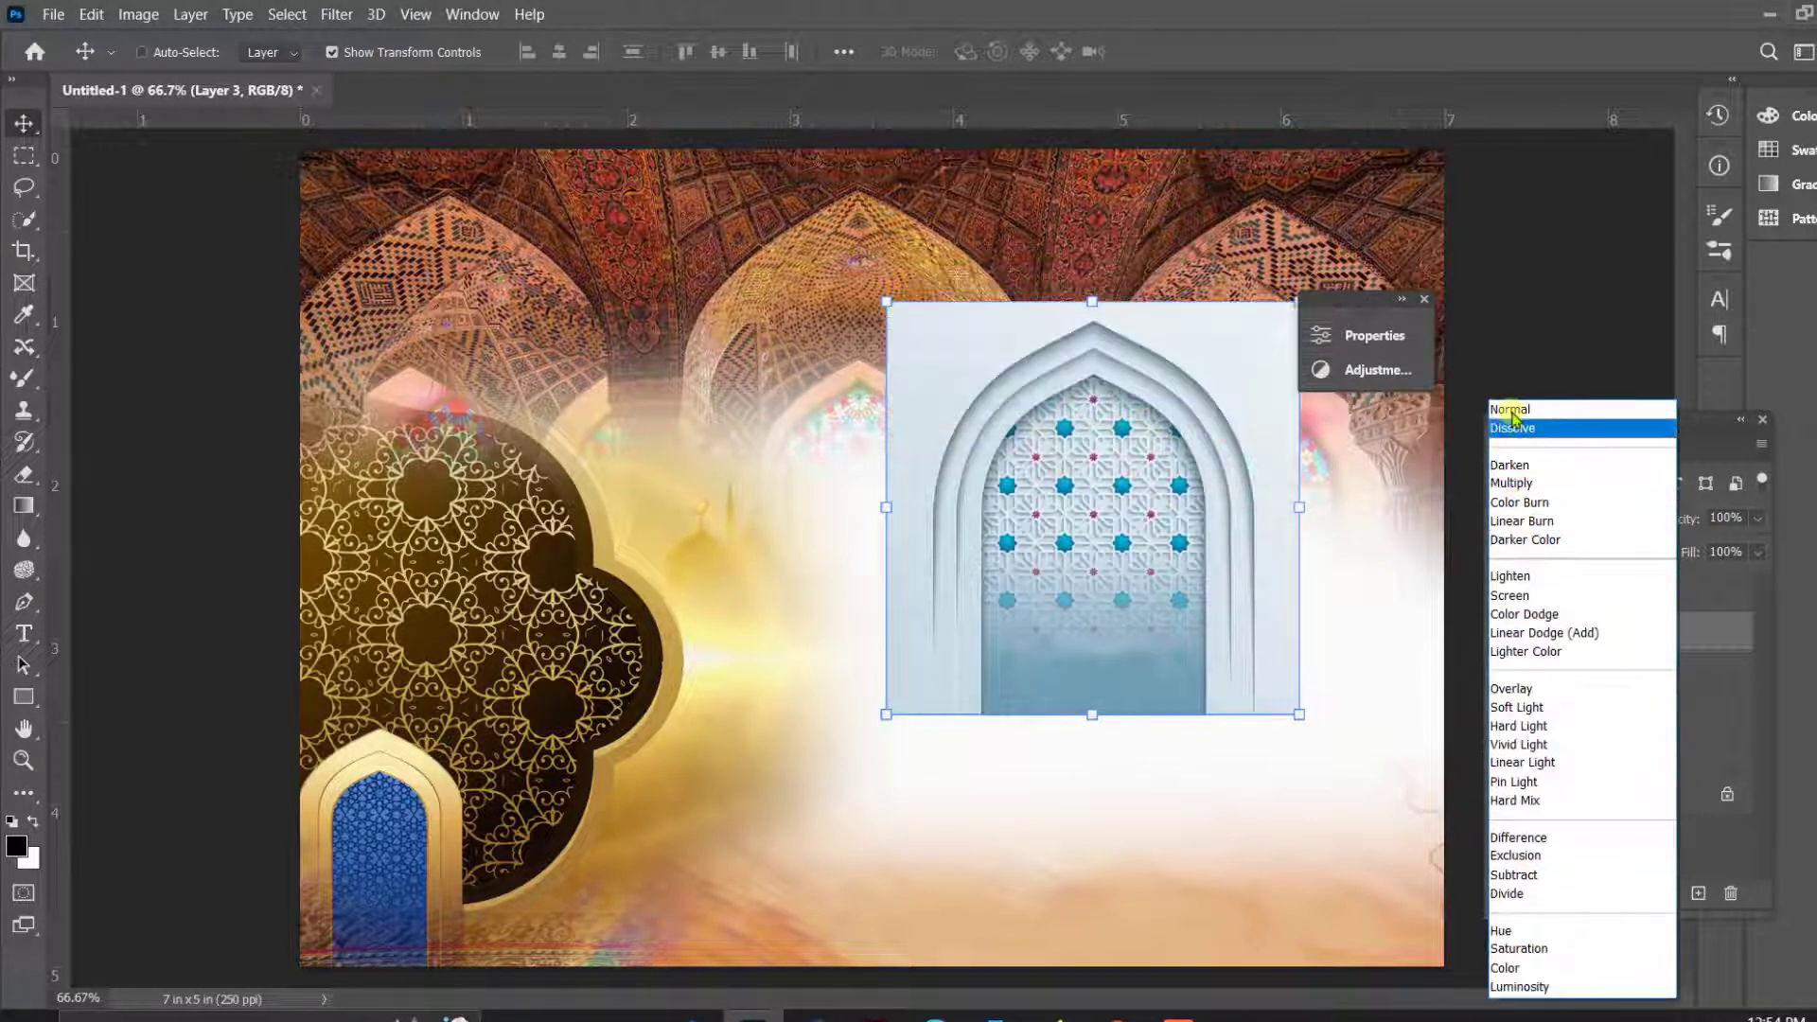
pyautogui.click(1500, 409)
# - Shift the white arch on Layer 3 slightly lower and select its outline with Quick Selection, subtracting the surplus areas
pyautogui.moveTo(1179, 547); pyautogui.dragTo(1154, 600)
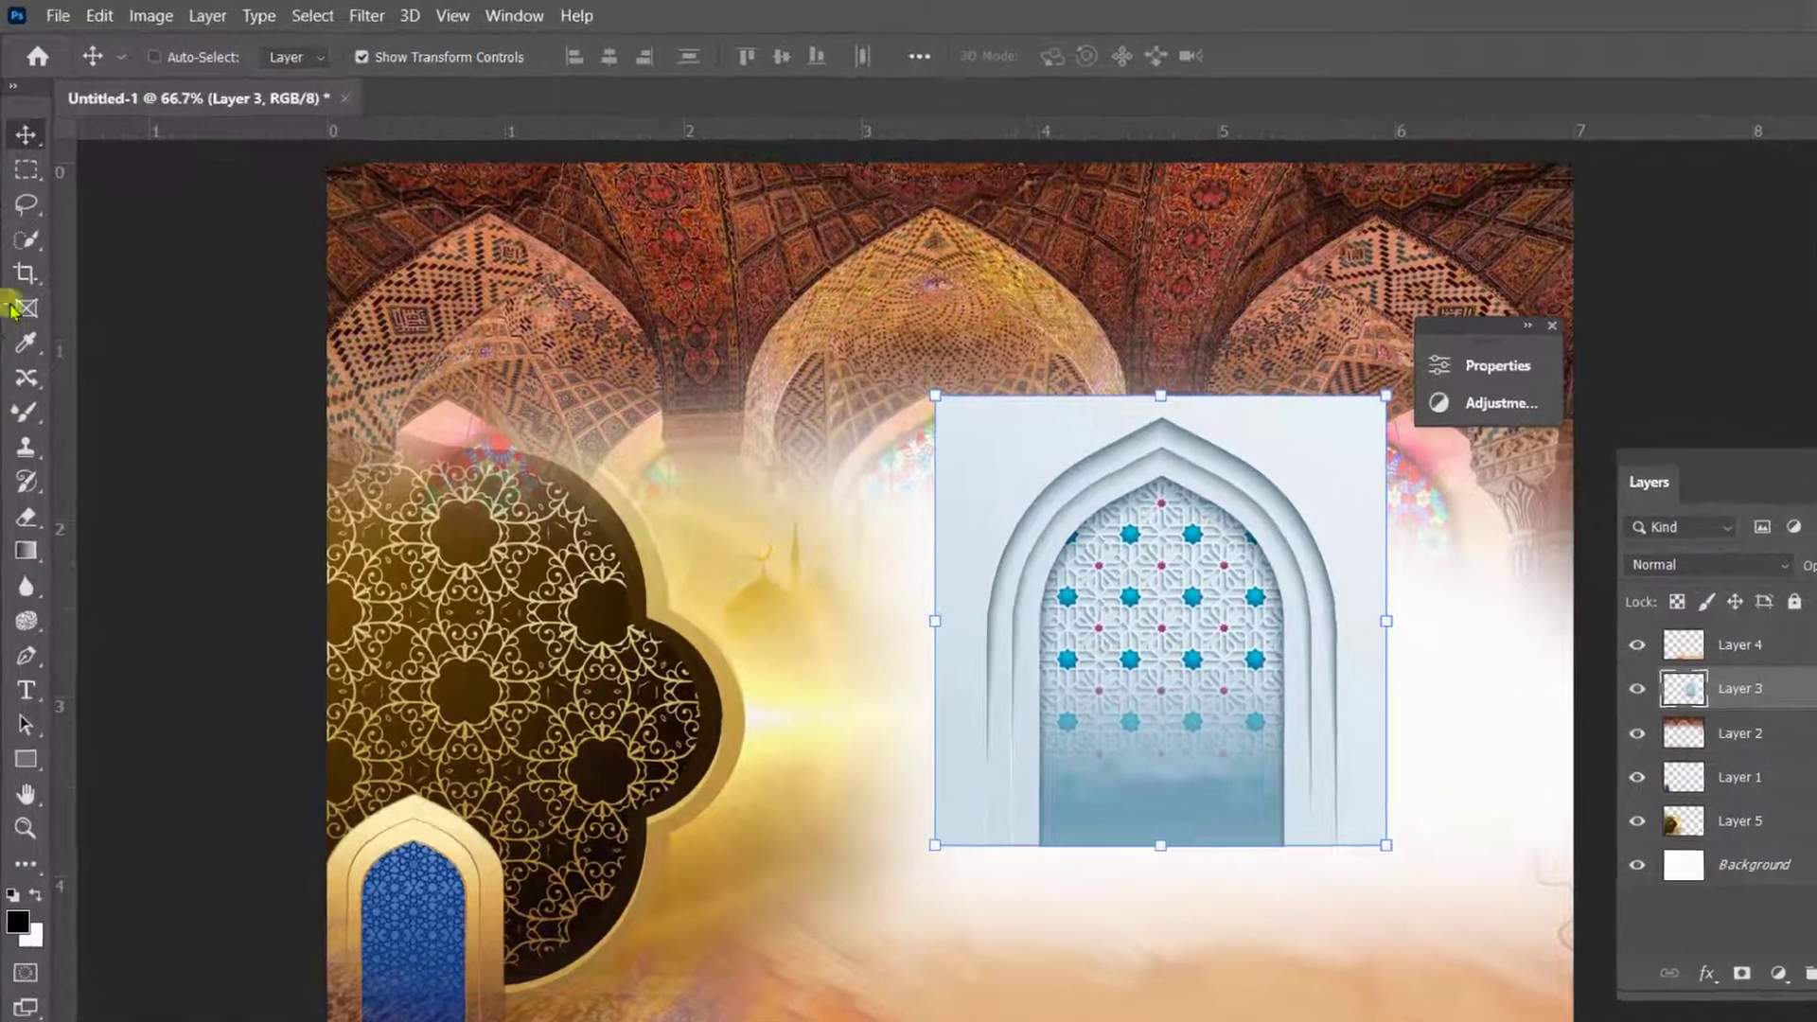
pyautogui.click(23, 219)
pyautogui.moveTo(1090, 793); pyautogui.dragTo(1062, 649)
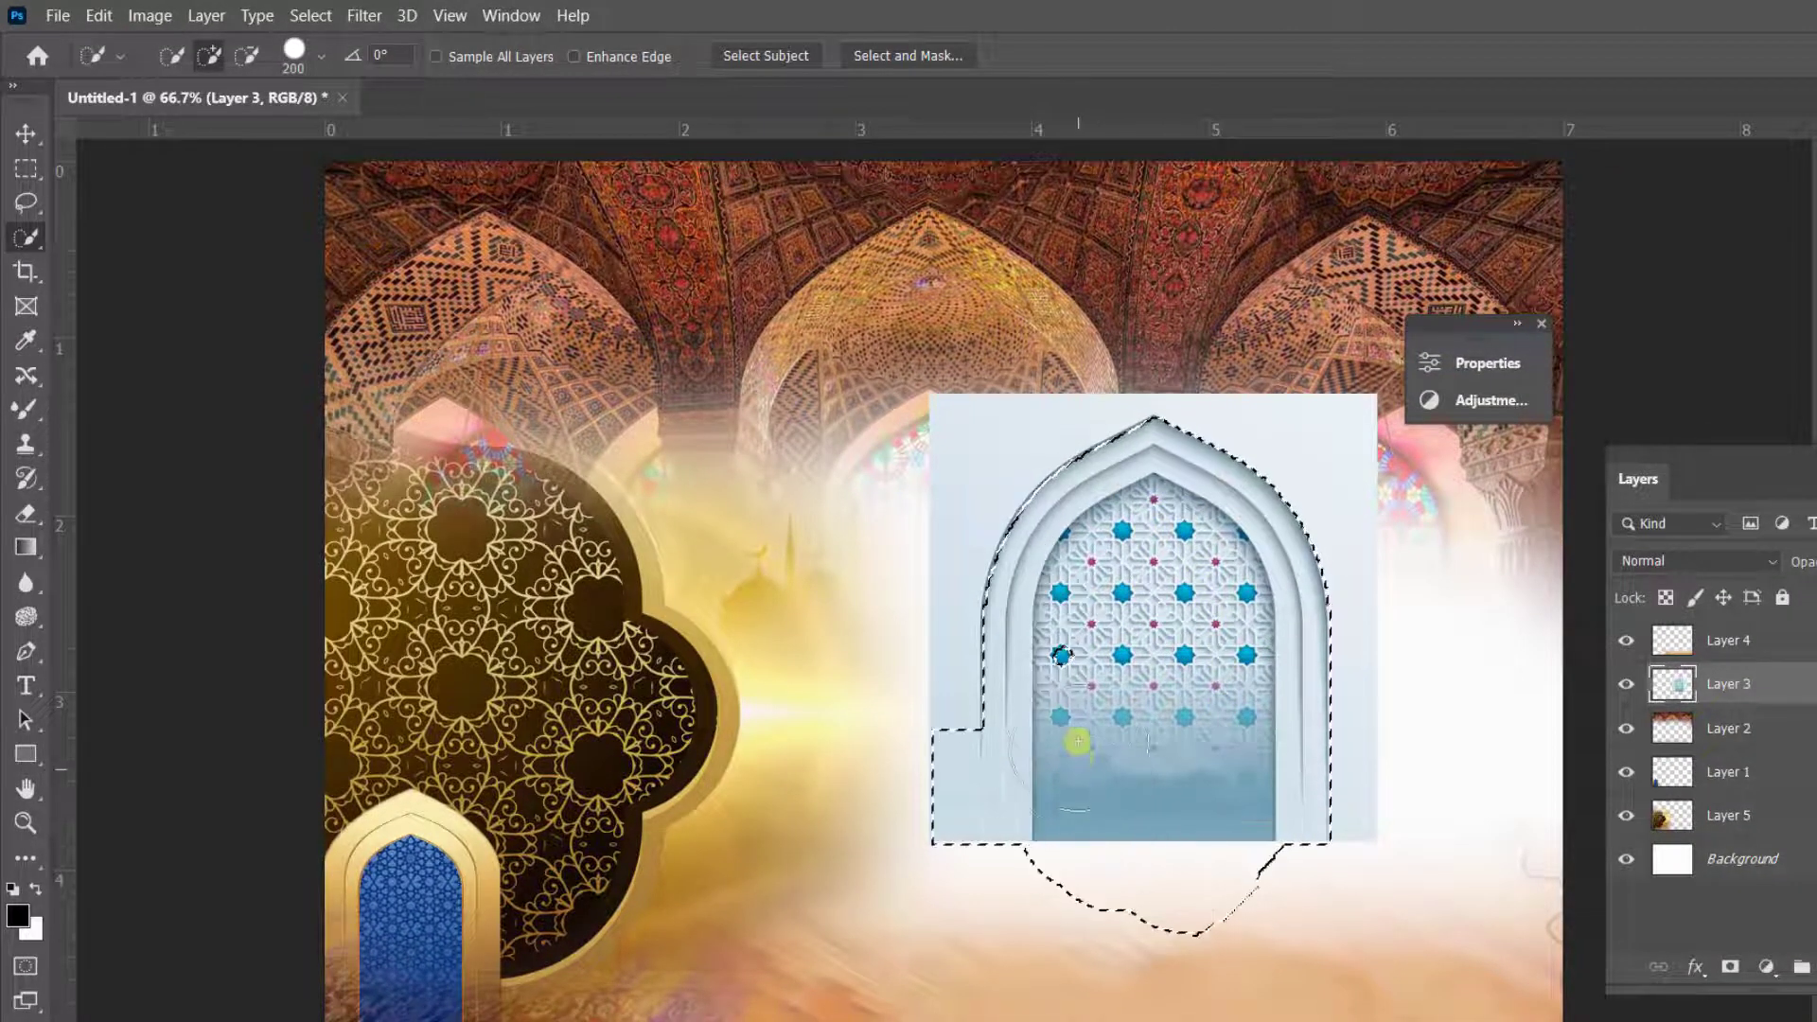
pyautogui.moveTo(1104, 641)
pyautogui.mouseDown()
pyautogui.moveTo(1114, 689)
pyautogui.moveTo(1238, 797)
pyautogui.mouseUp()
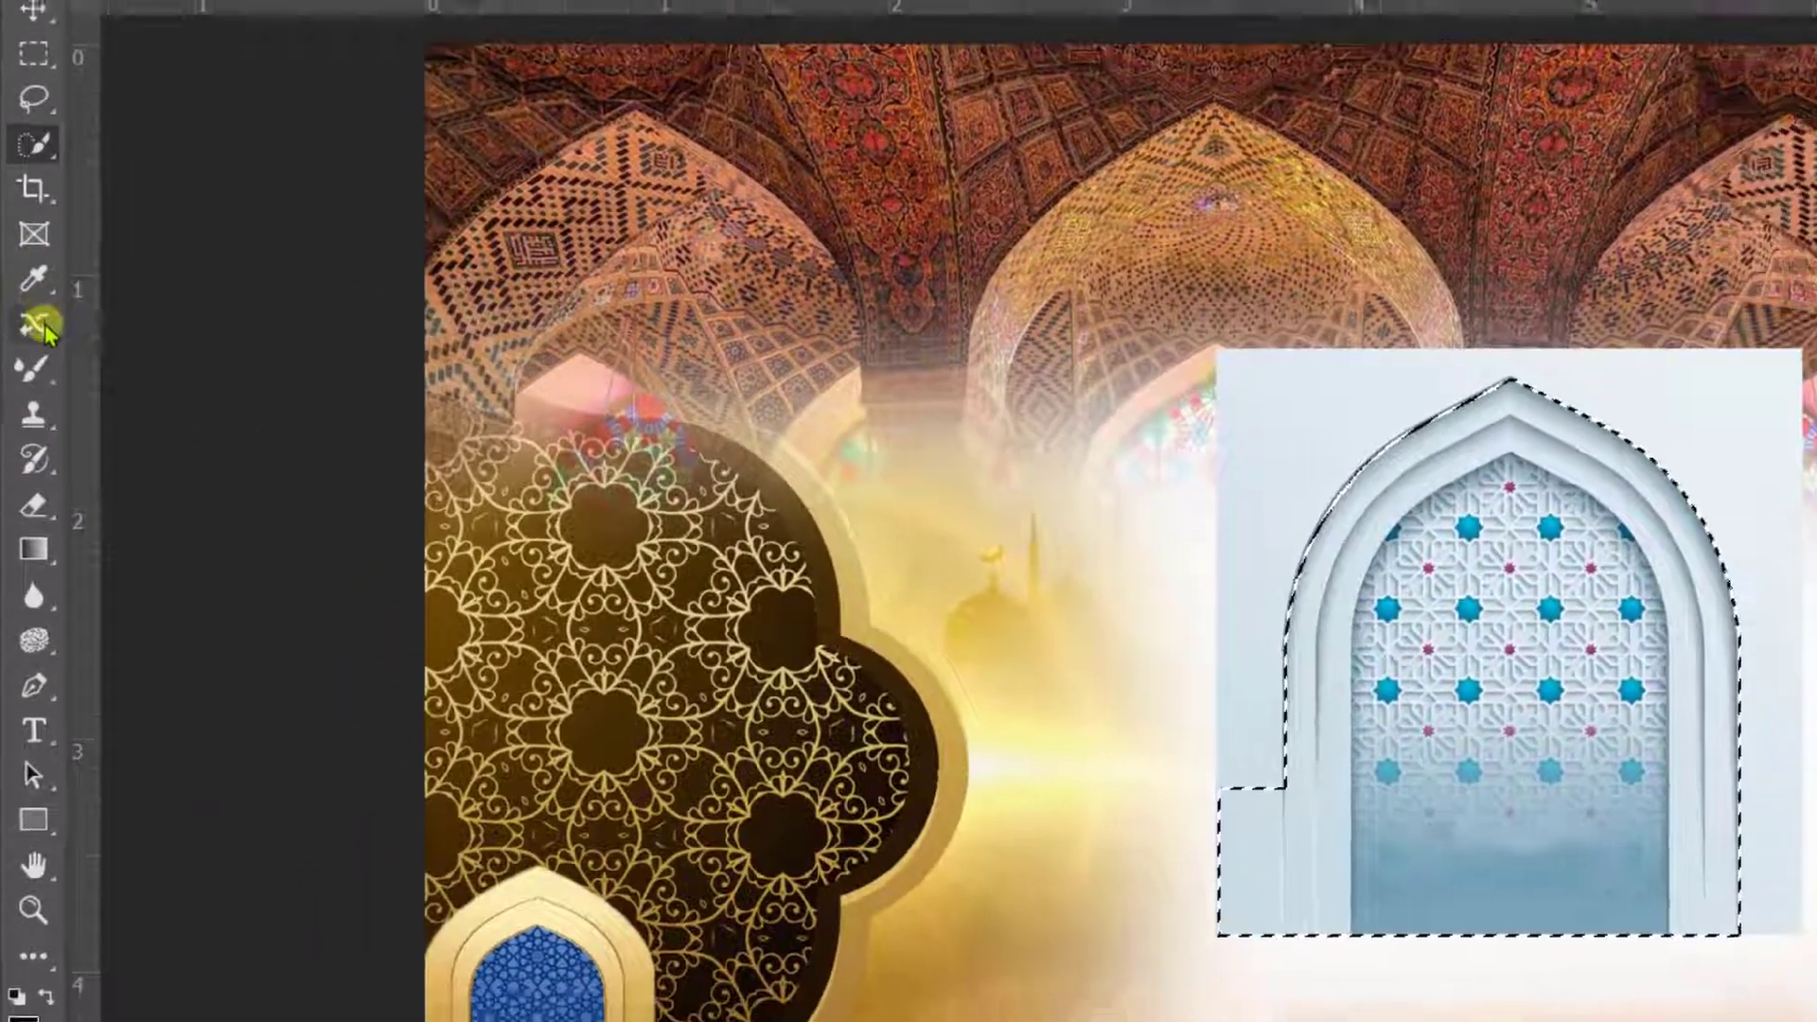
pyautogui.click(36, 325)
pyautogui.press('alt')
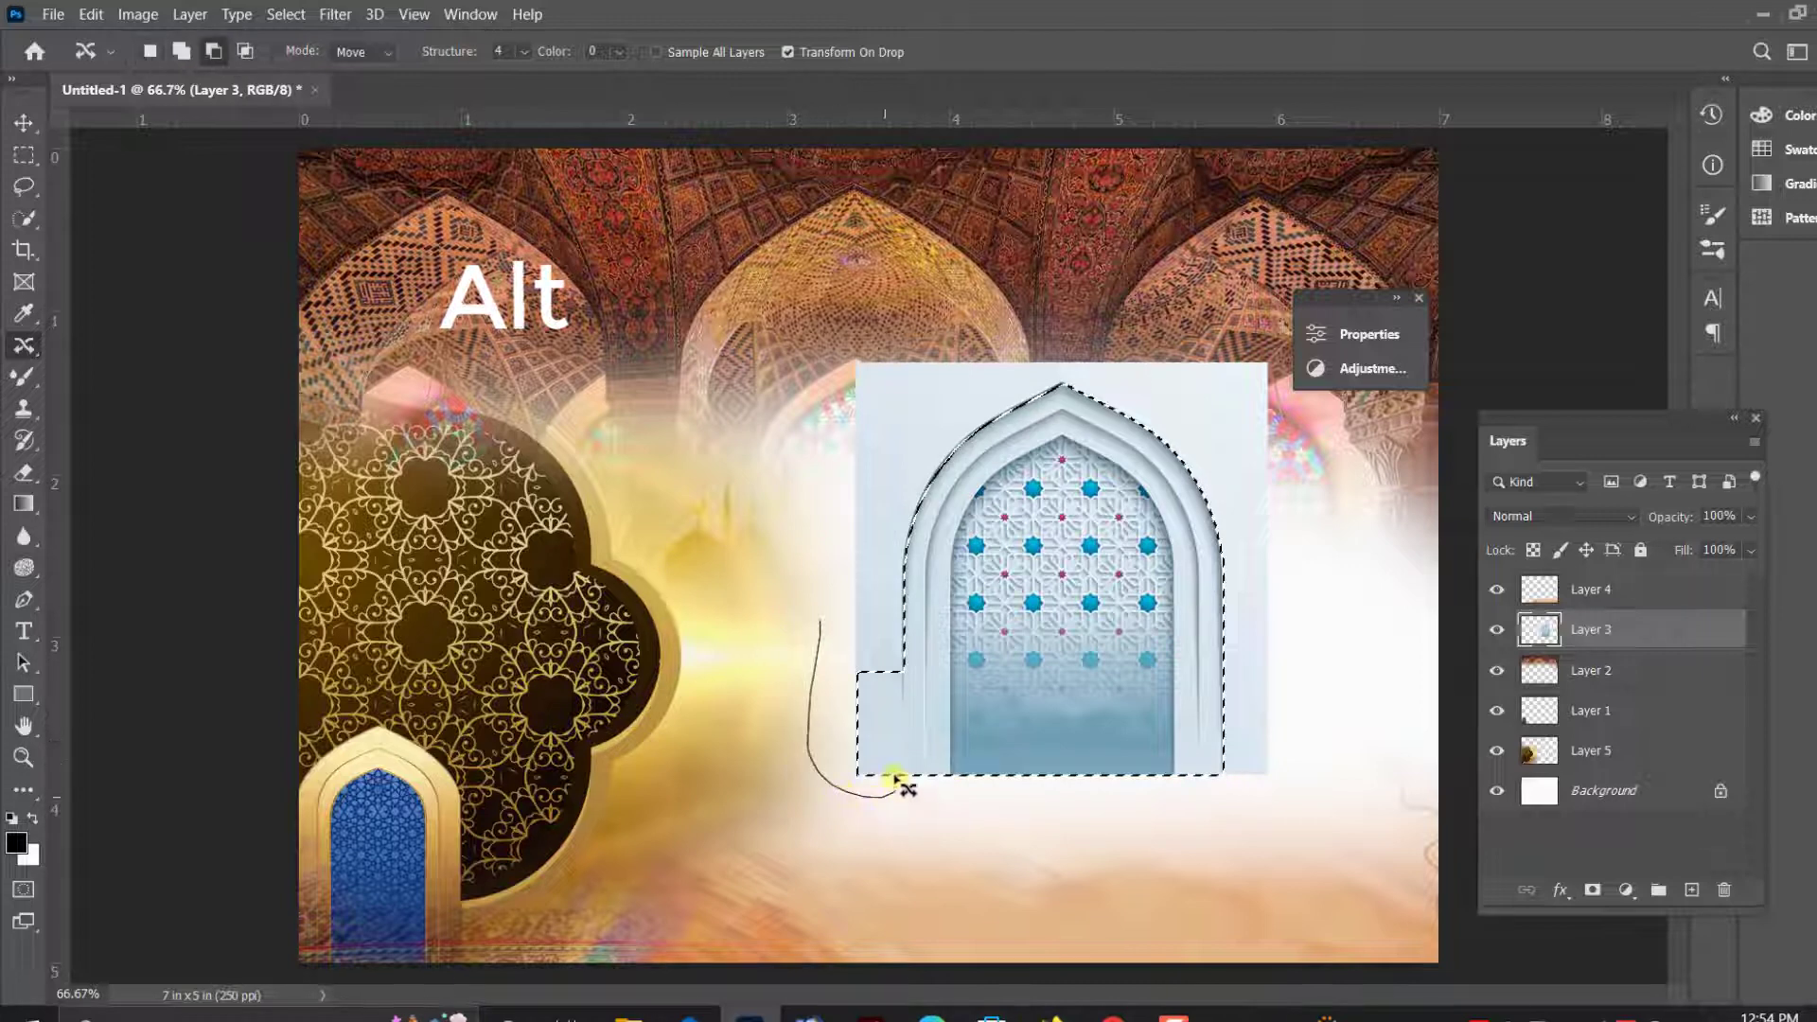
# - Feather the white arch selection by 2 pixels, invert it, and delete the pale background on Layer 3
pyautogui.rightClick(895, 445)
pyautogui.click(944, 490)
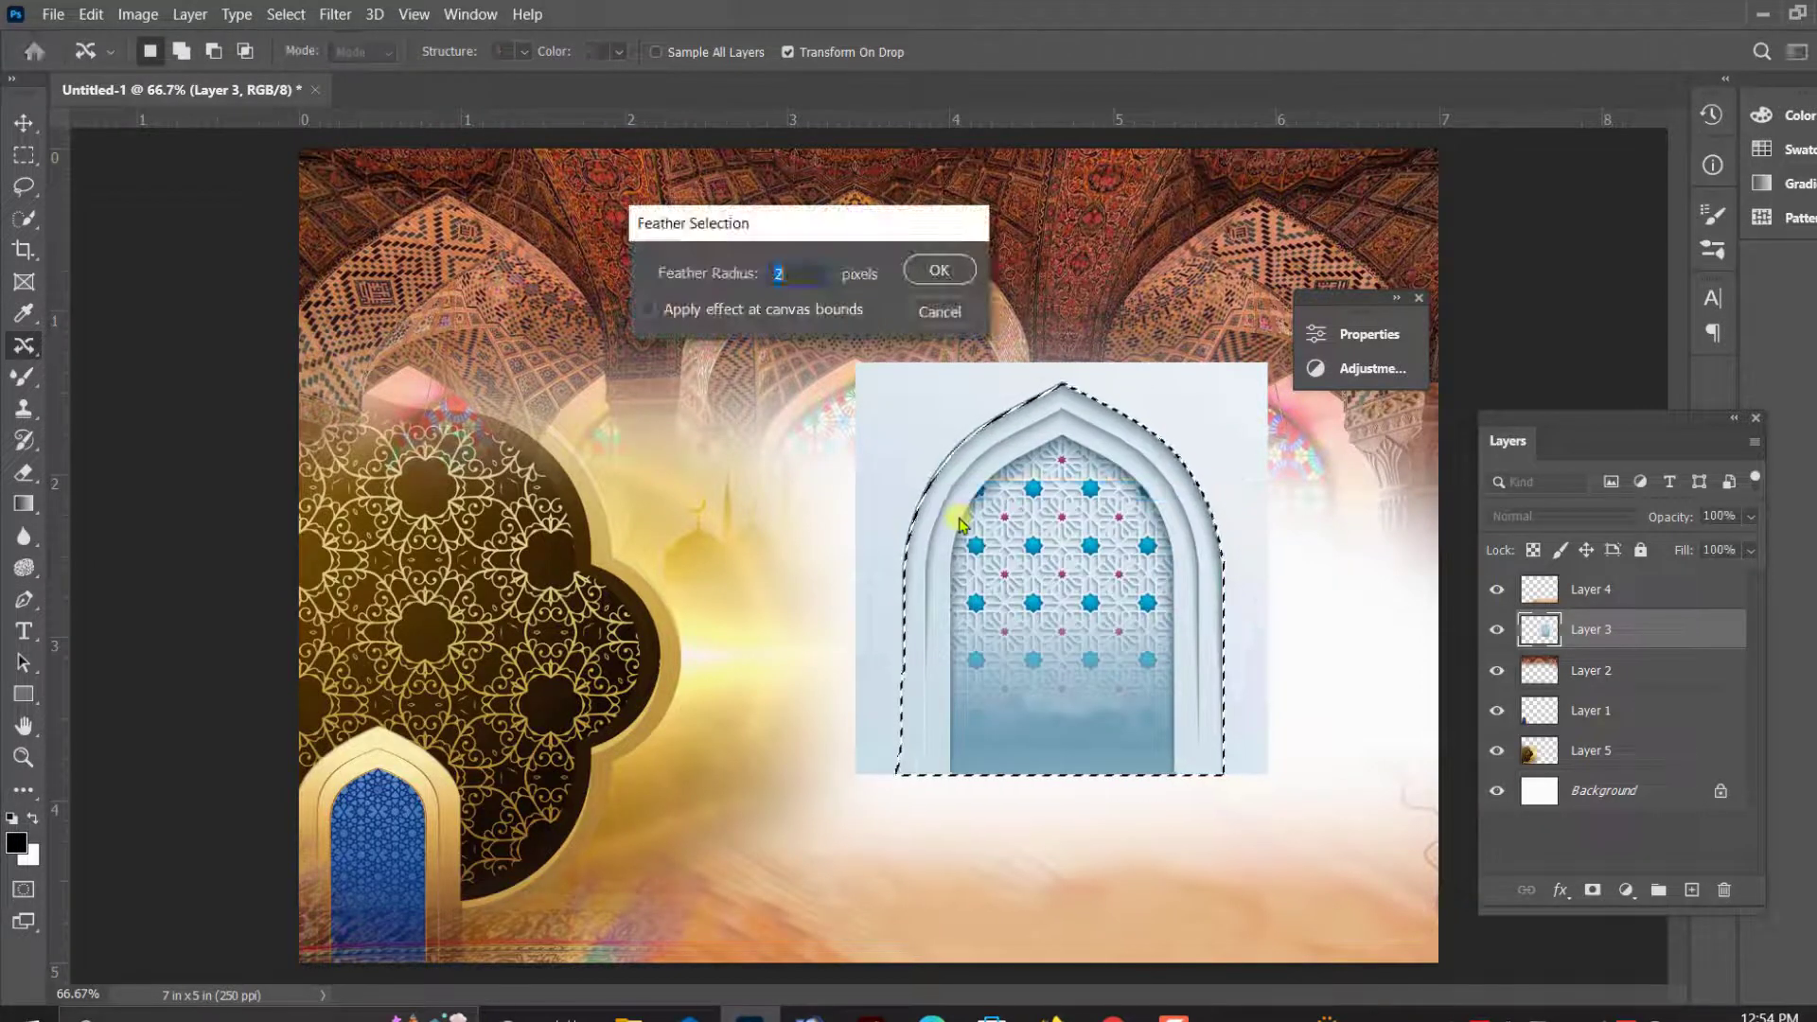
pyautogui.press('Return')
pyautogui.hotkey('ctrl', 'shift', 'i')
pyautogui.press('Delete')
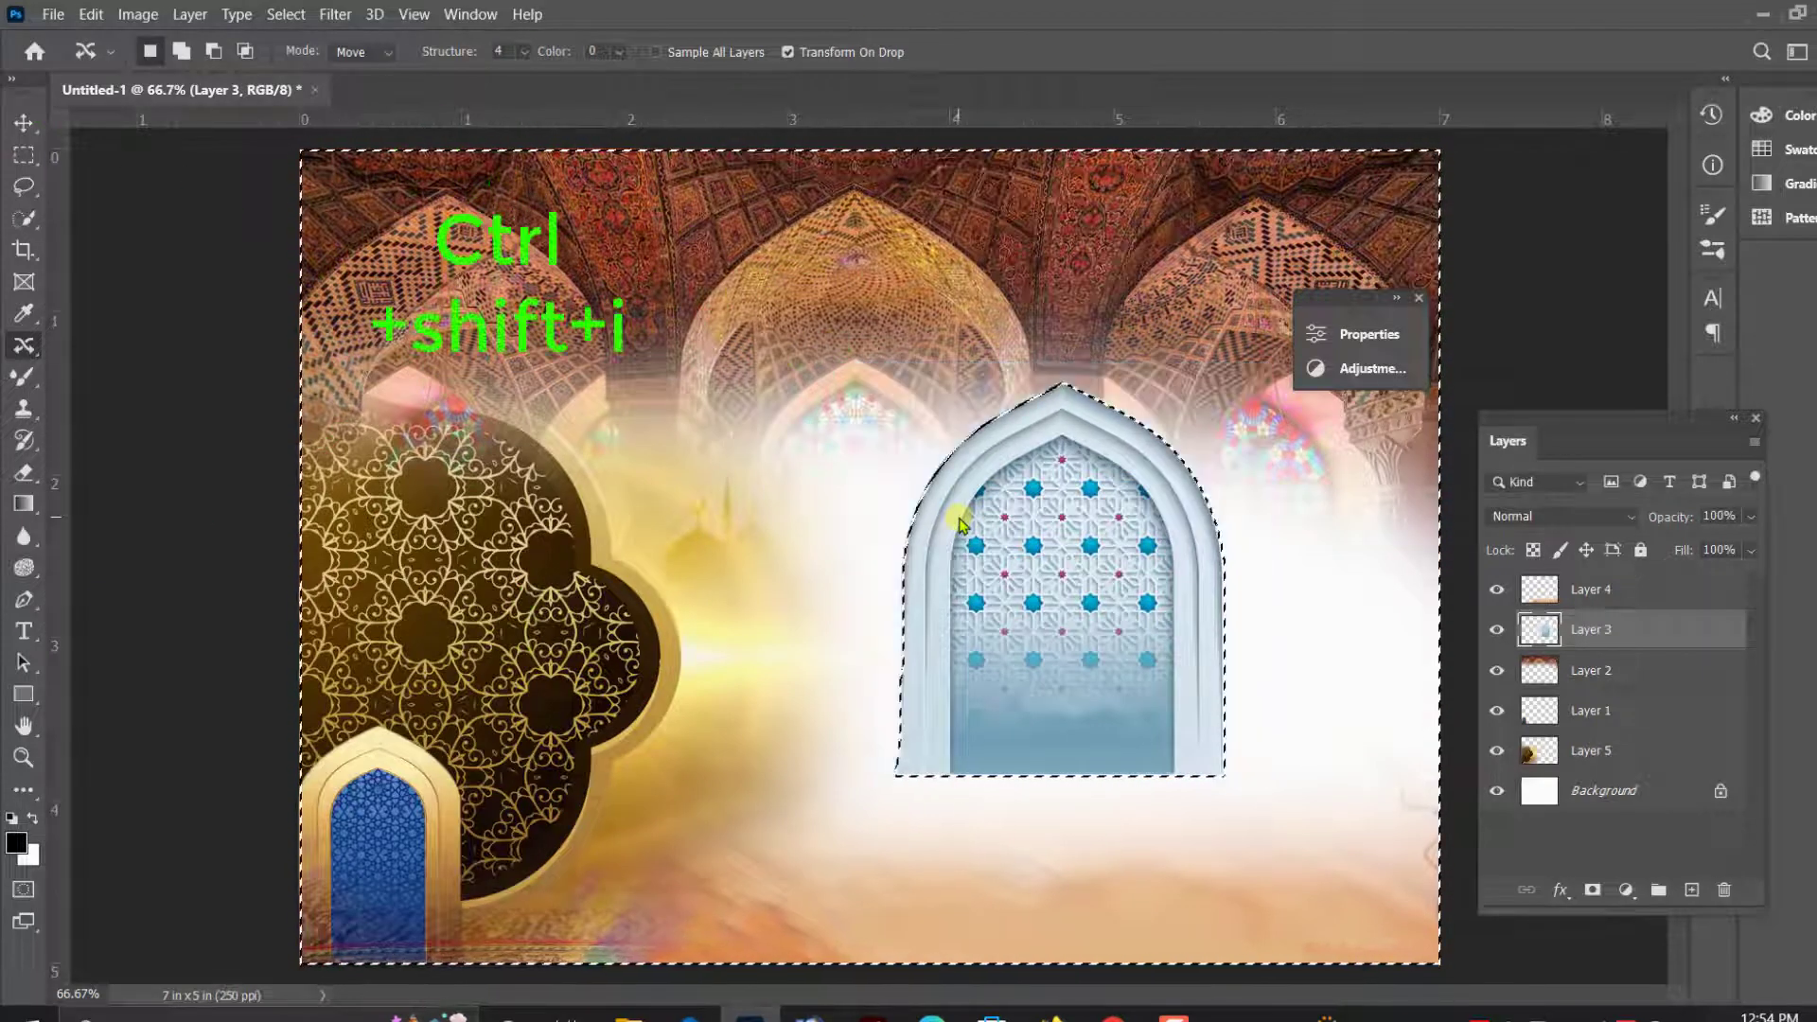
# - Deselect and move the cut-out white arch on Layer 3 to the document's upper-right corner
pyautogui.hotkey('ctrl', 'd')
pyautogui.click(24, 122)
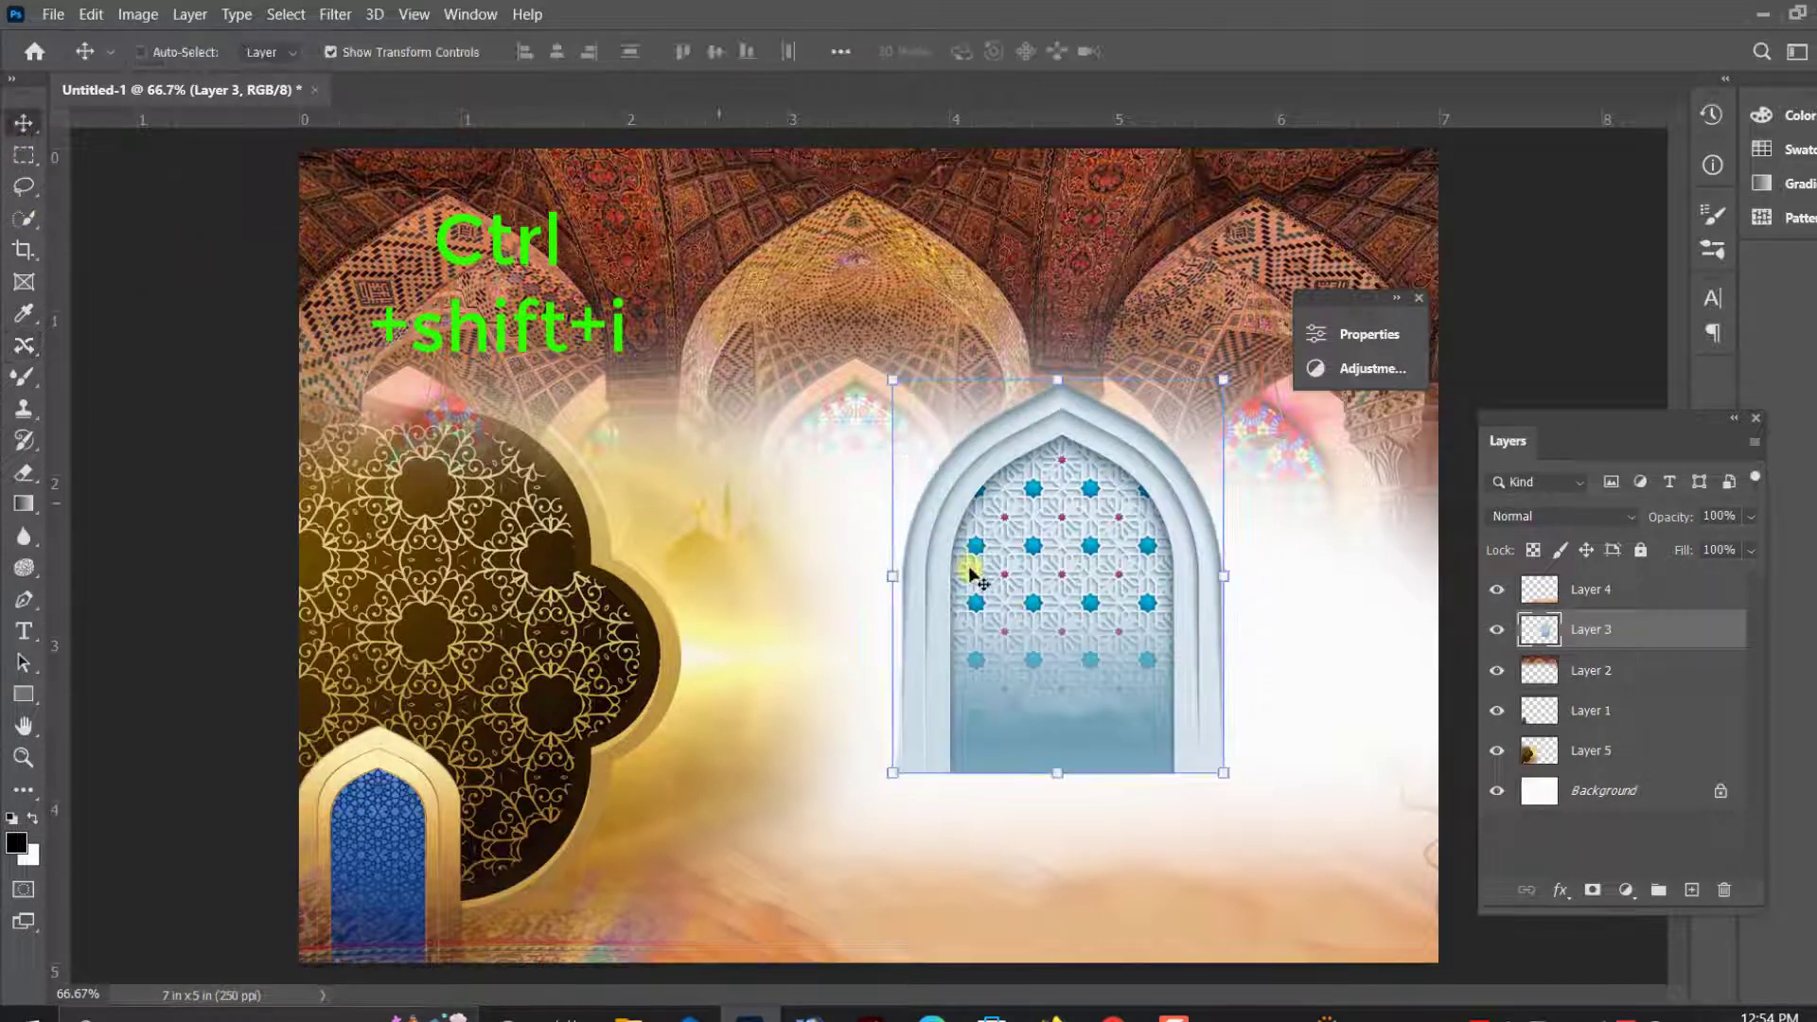
pyautogui.moveTo(1079, 577); pyautogui.dragTo(1264, 440)
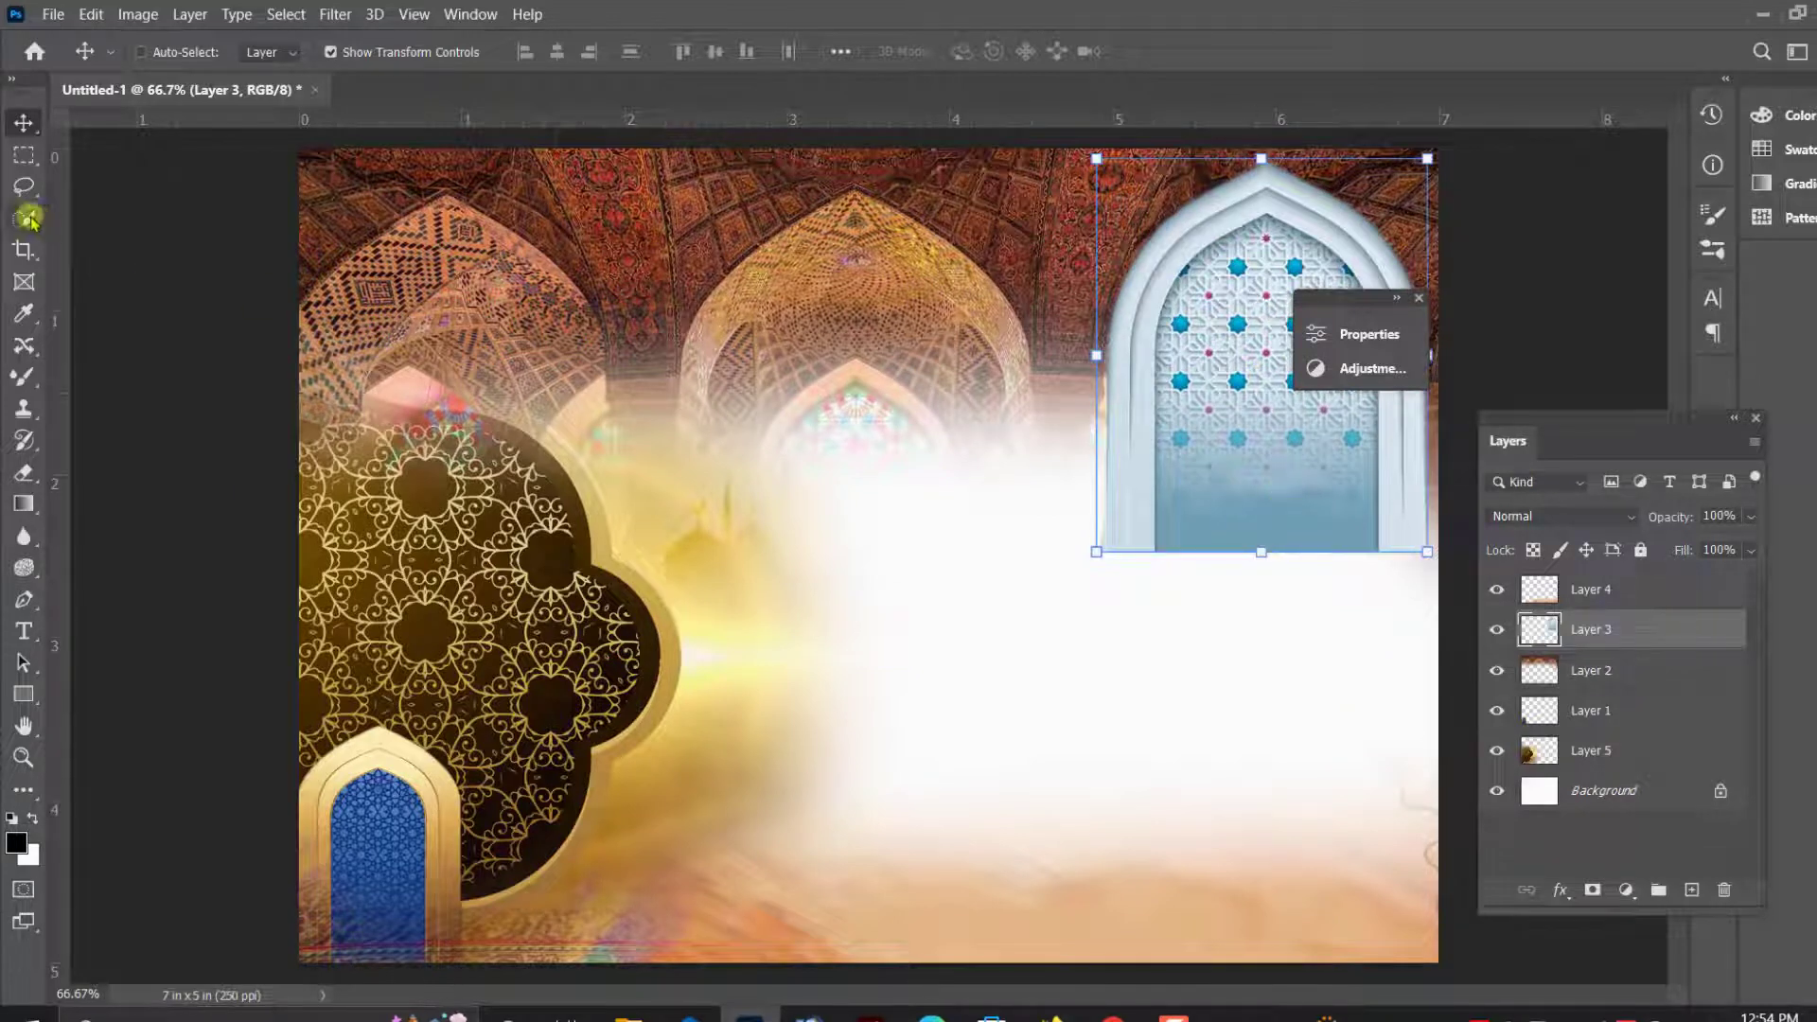
# - Fade the bottom edge of the white arch on Layer 3 into the background with a soft Eraser
pyautogui.click(26, 473)
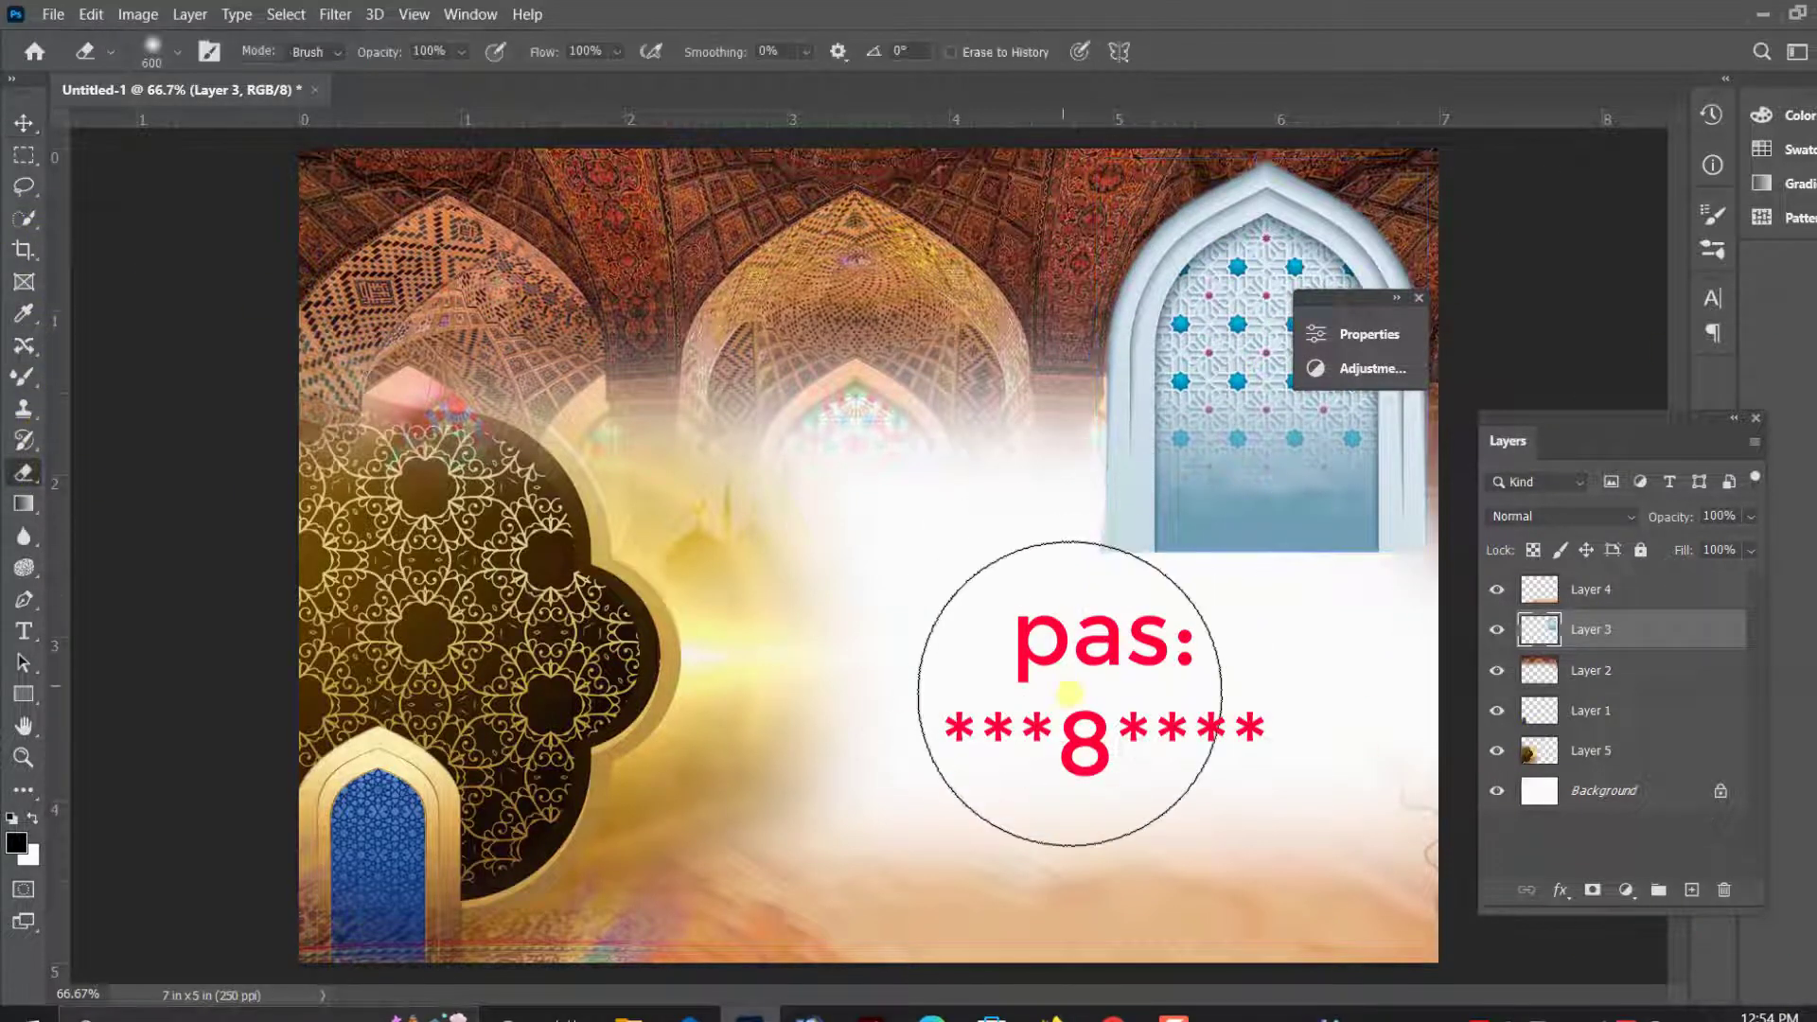
pyautogui.moveTo(1052, 589)
pyautogui.mouseDown()
pyautogui.moveTo(1277, 573)
pyautogui.moveTo(1004, 575)
pyautogui.moveTo(1108, 571)
pyautogui.mouseUp()
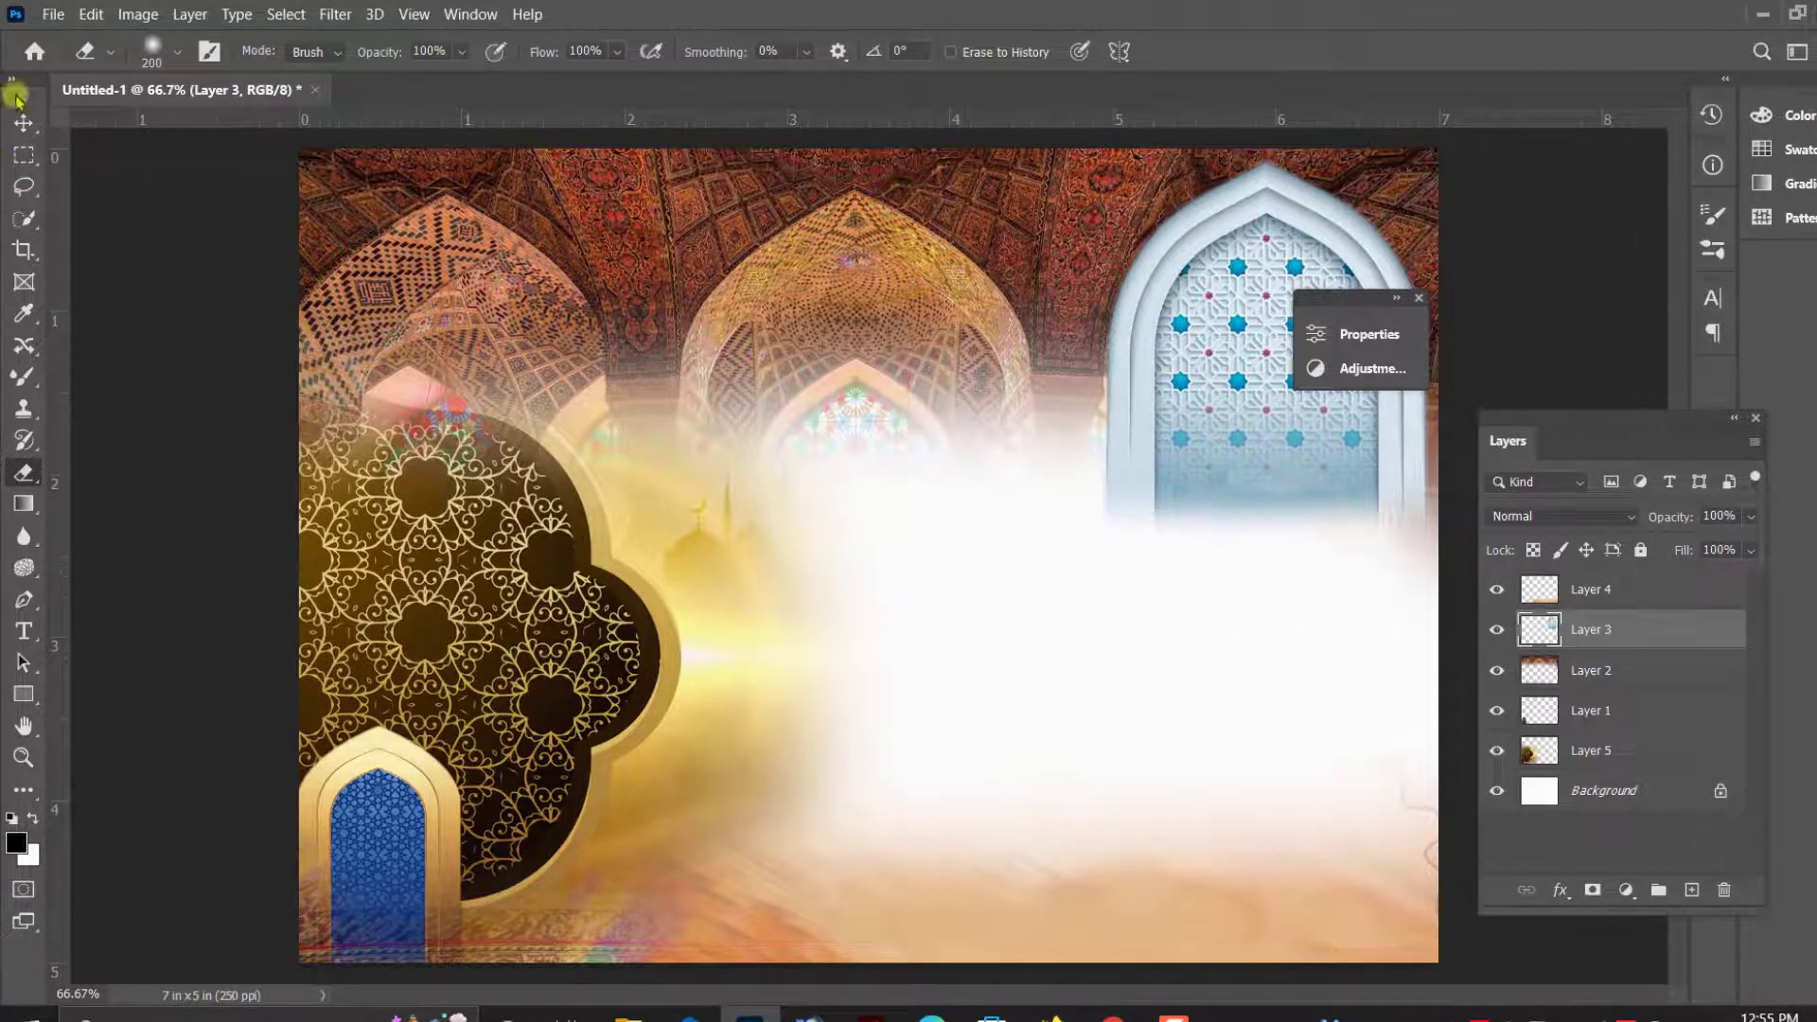
pyautogui.press('v')
pyautogui.rightClick(894, 377)
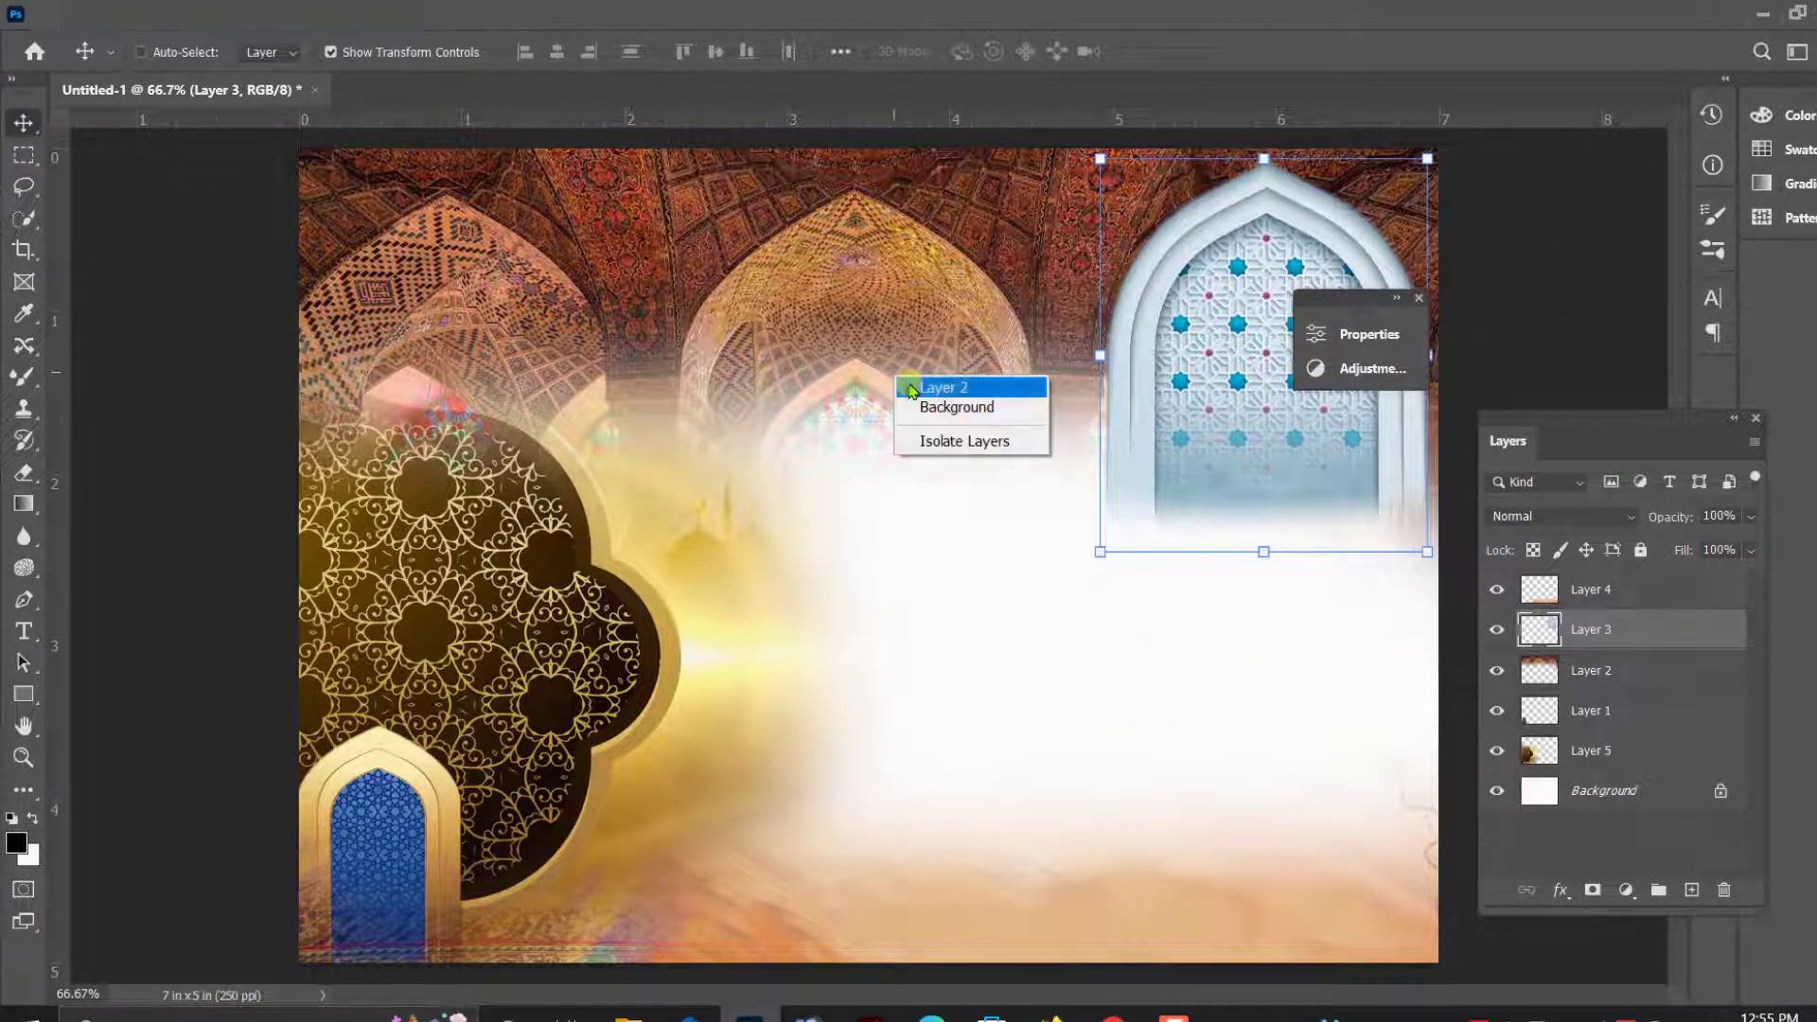
pyautogui.click(908, 389)
pyautogui.rightClick(1230, 455)
pyautogui.click(1245, 473)
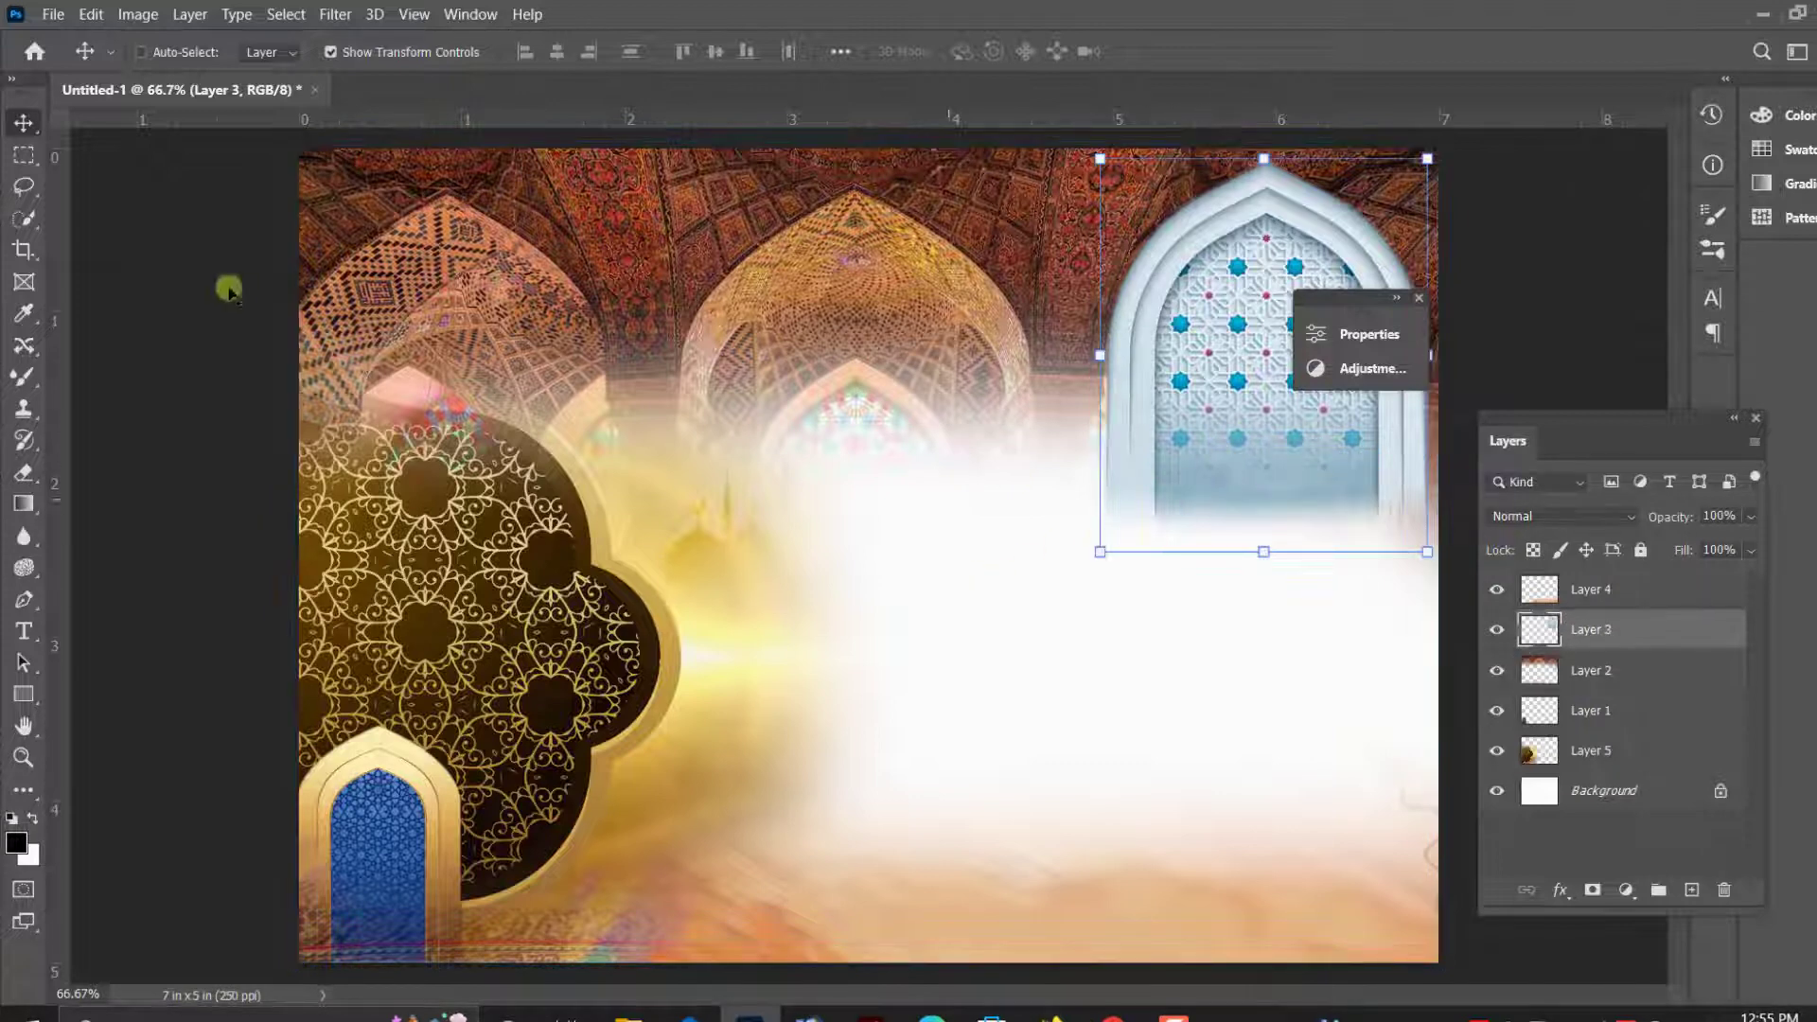
# - Select the whole canvas with the Rectangular Marquee, crop the image to it, and deselect
pyautogui.press('m')
pyautogui.moveTo(274, 143); pyautogui.dragTo(1448, 962)
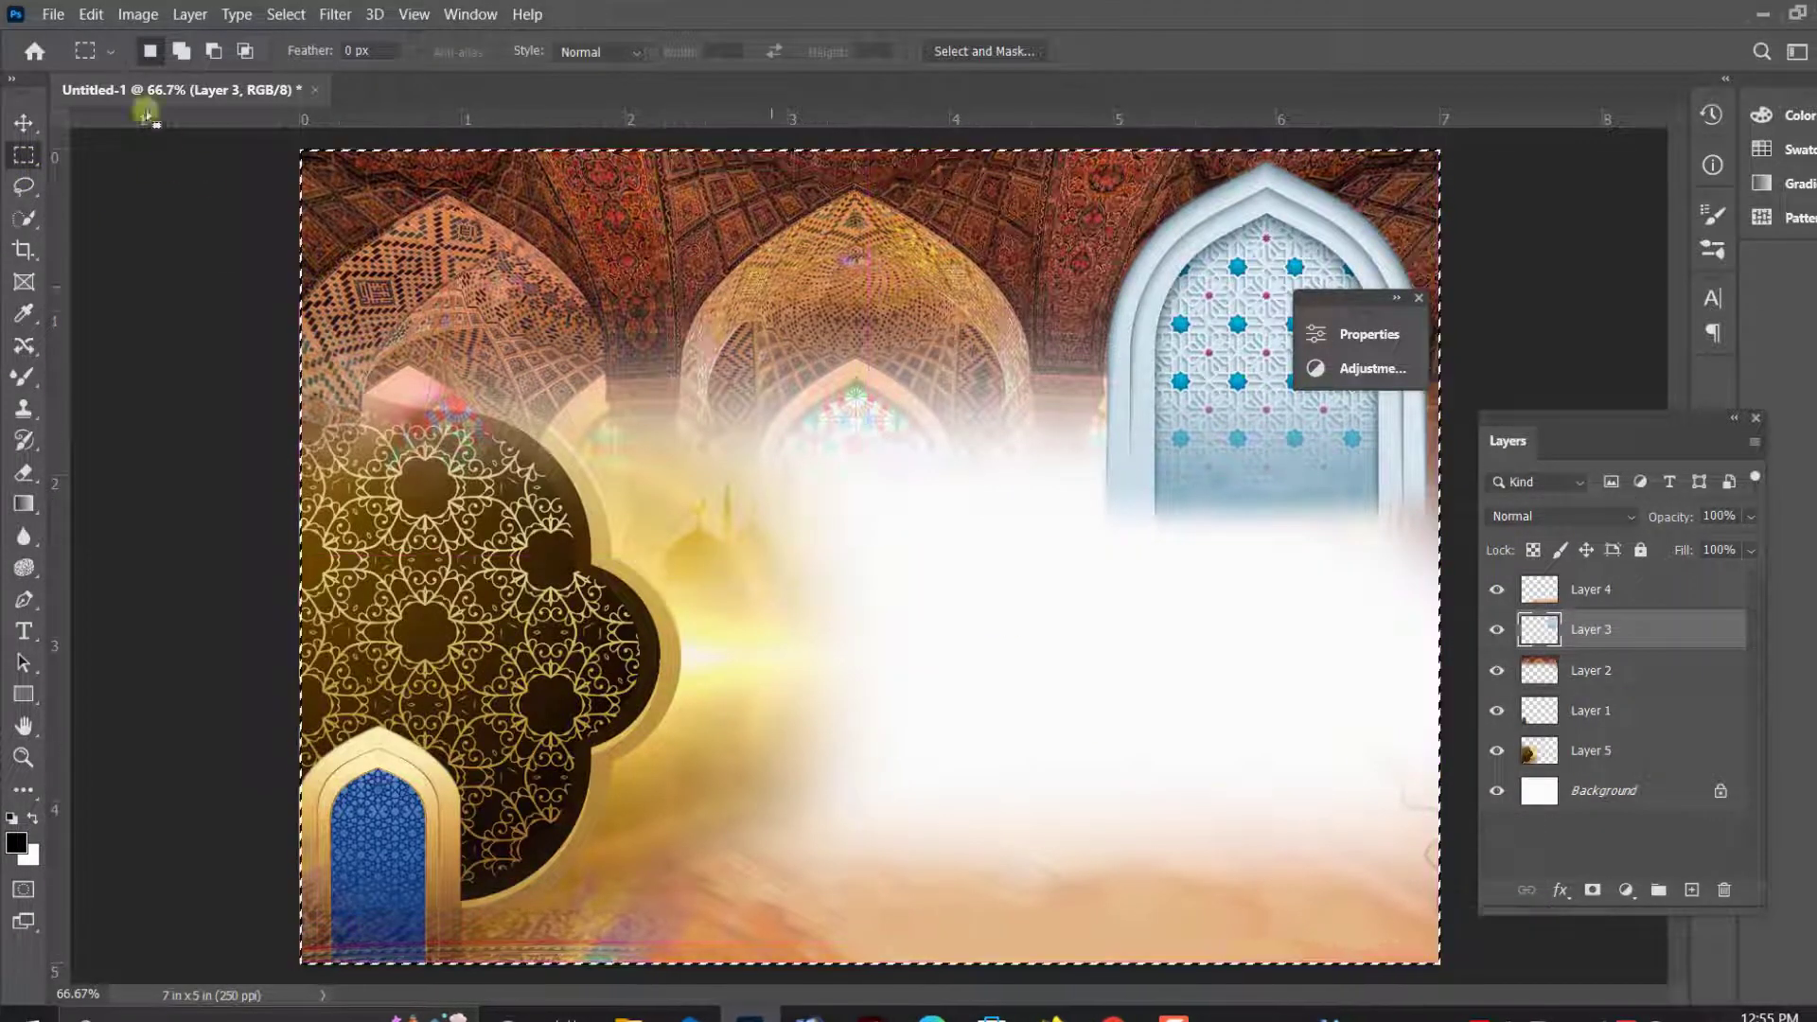
pyautogui.click(137, 15)
pyautogui.click(154, 254)
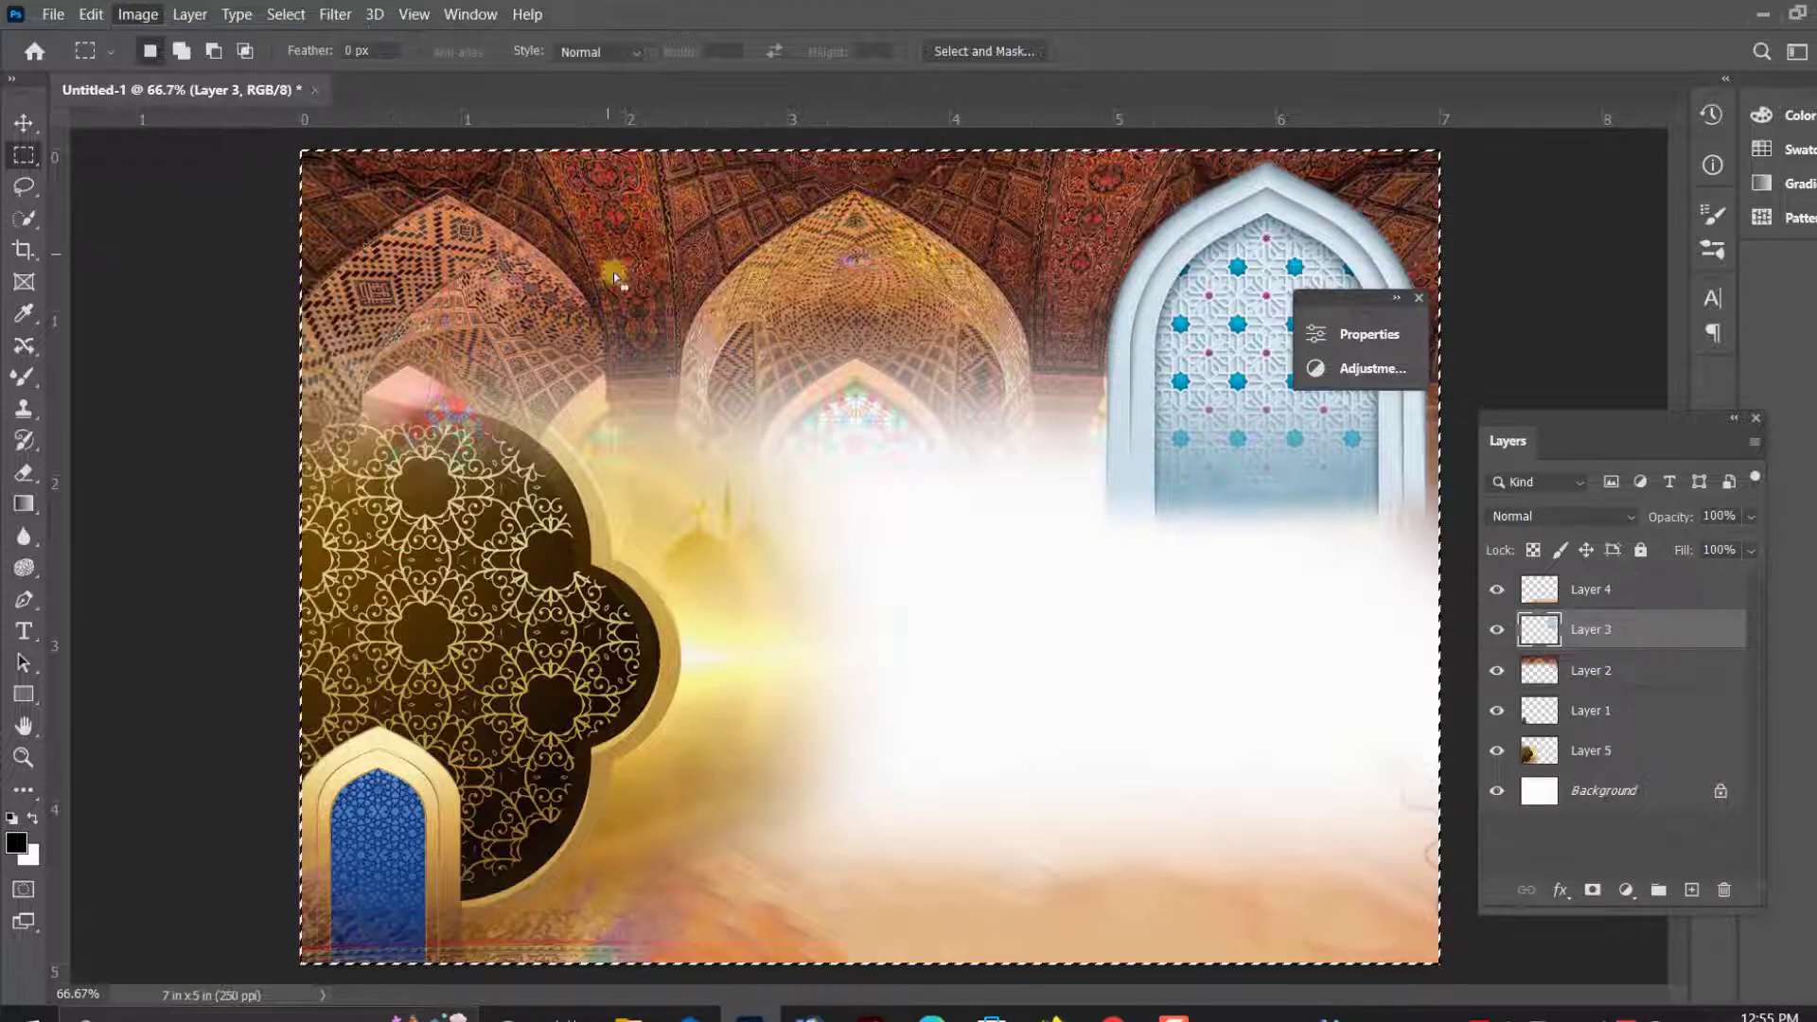
pyautogui.press('v')
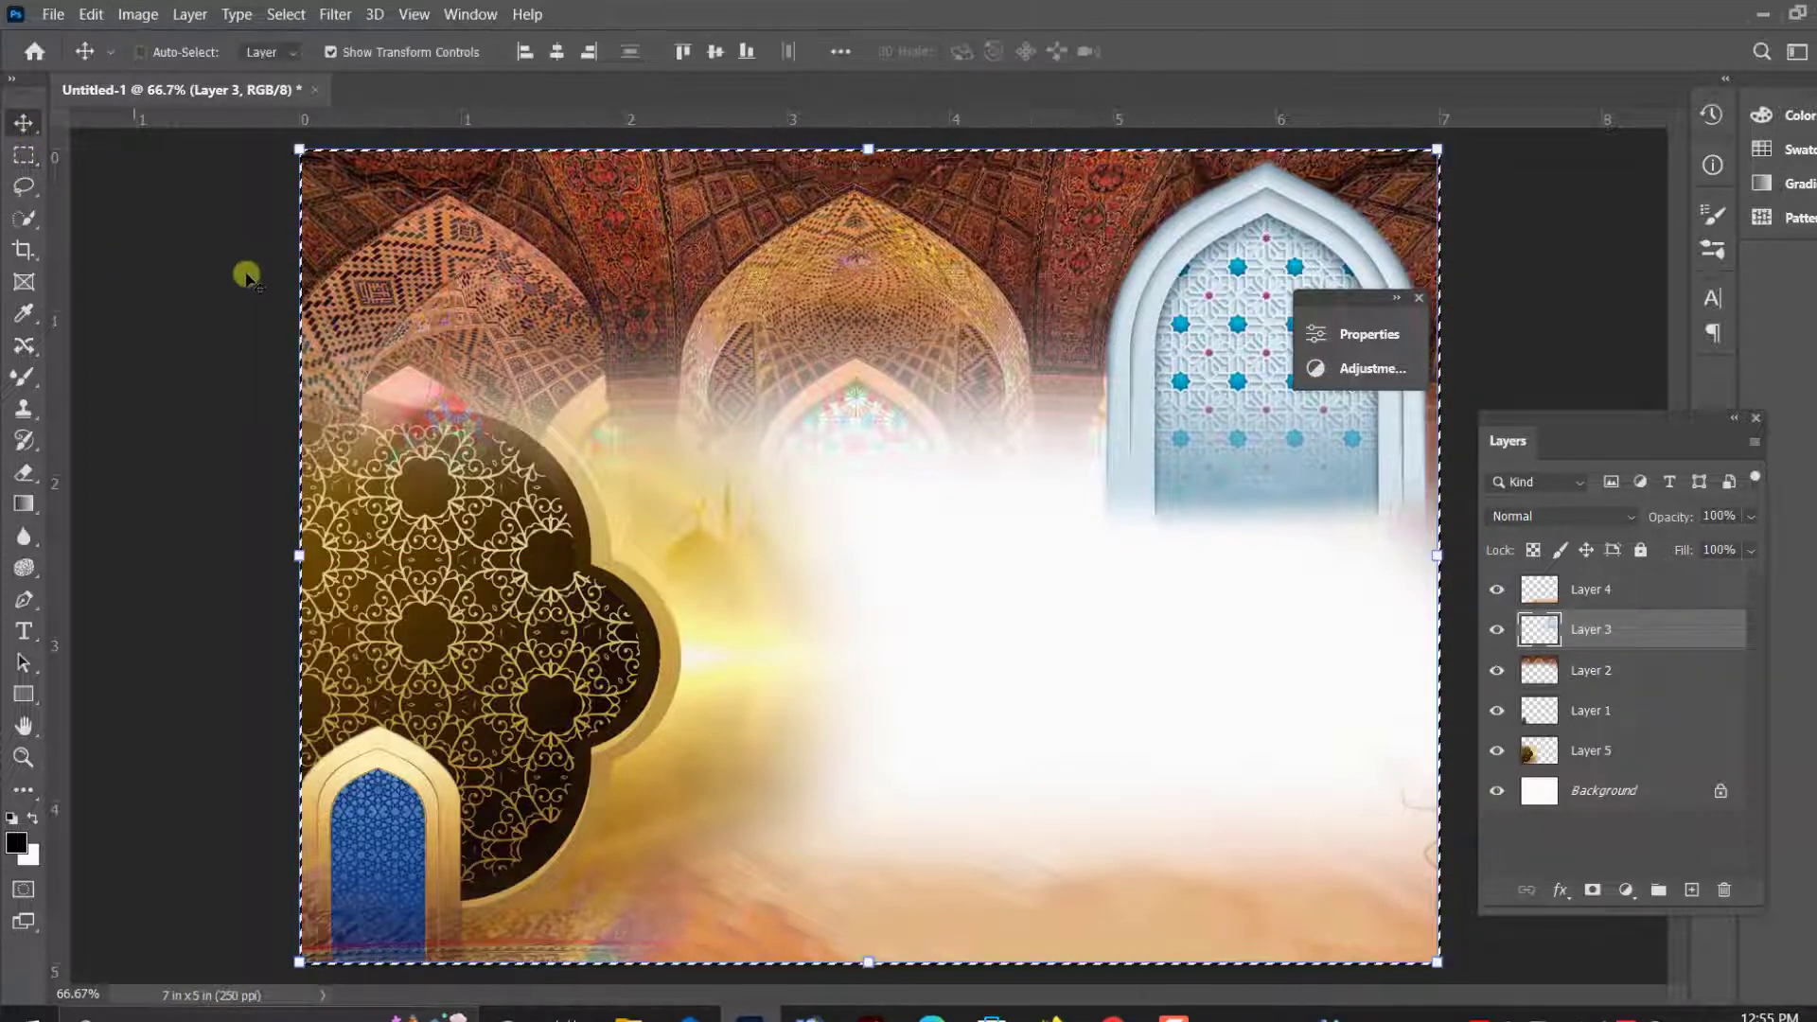
pyautogui.hotkey('ctrl', 'd')
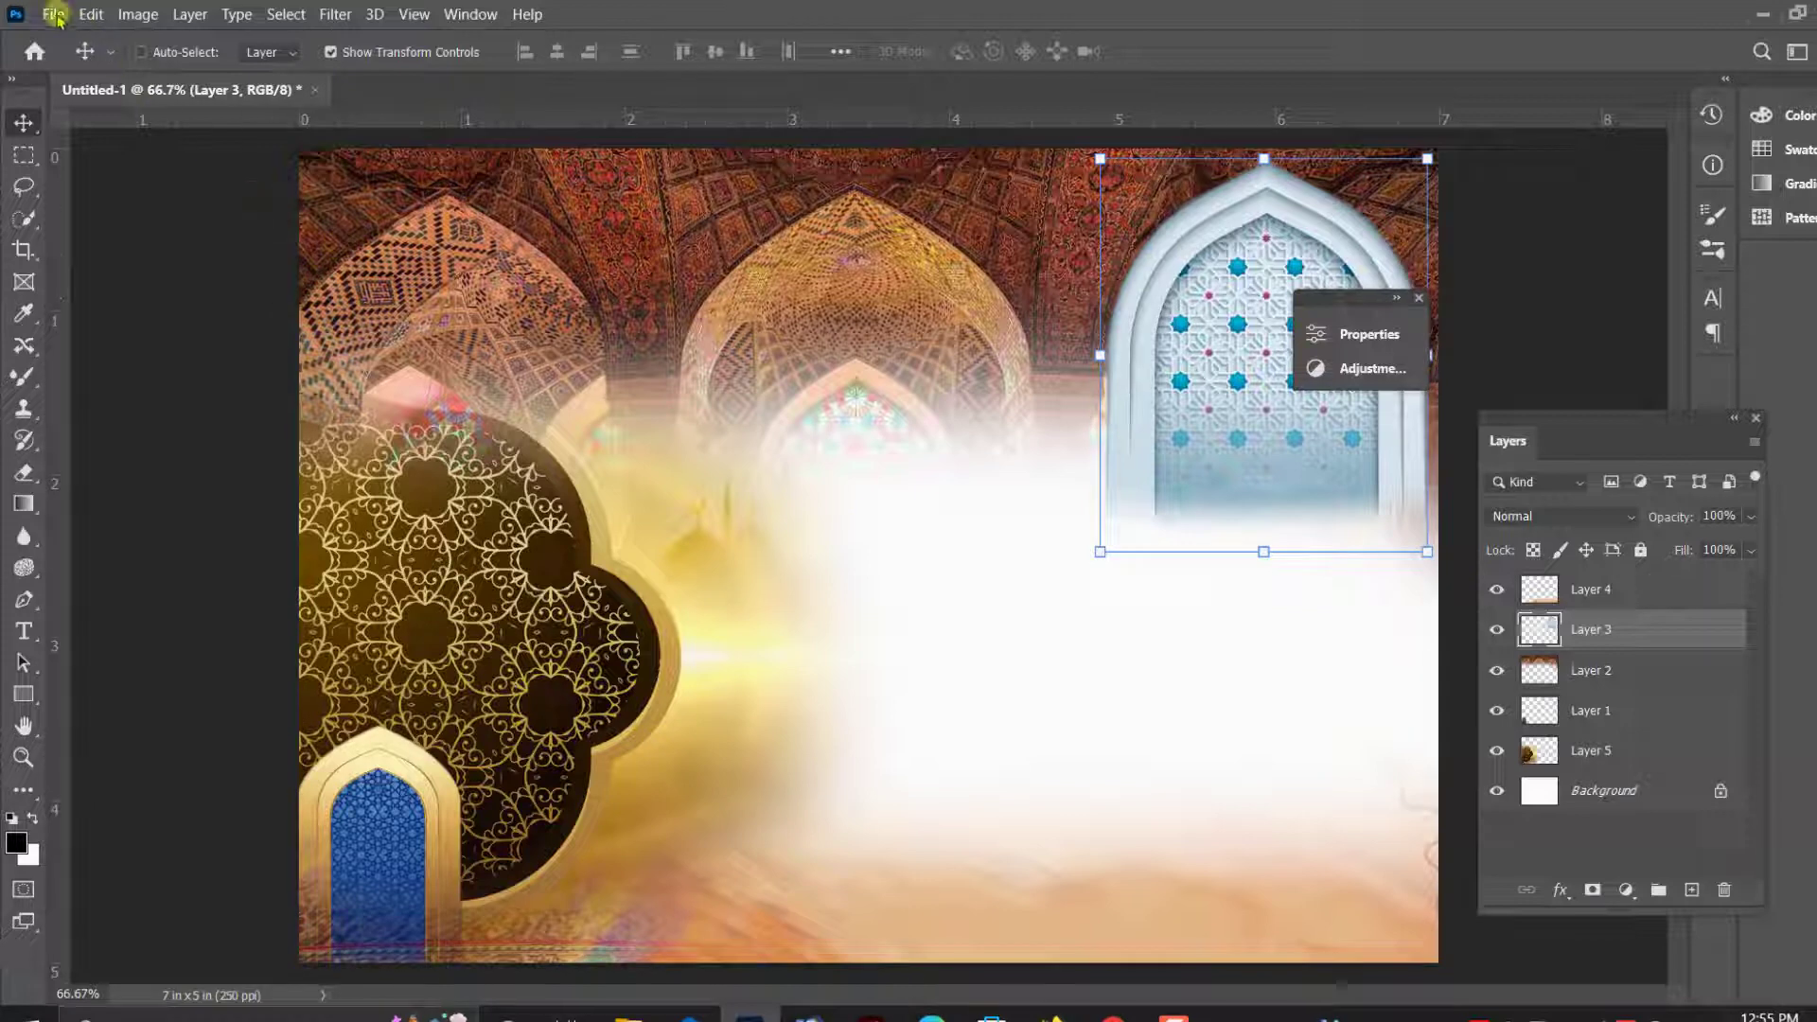
# - Save the layered artwork on the computer as a TIFF named background in the kham background folder
pyautogui.click(54, 15)
pyautogui.click(81, 297)
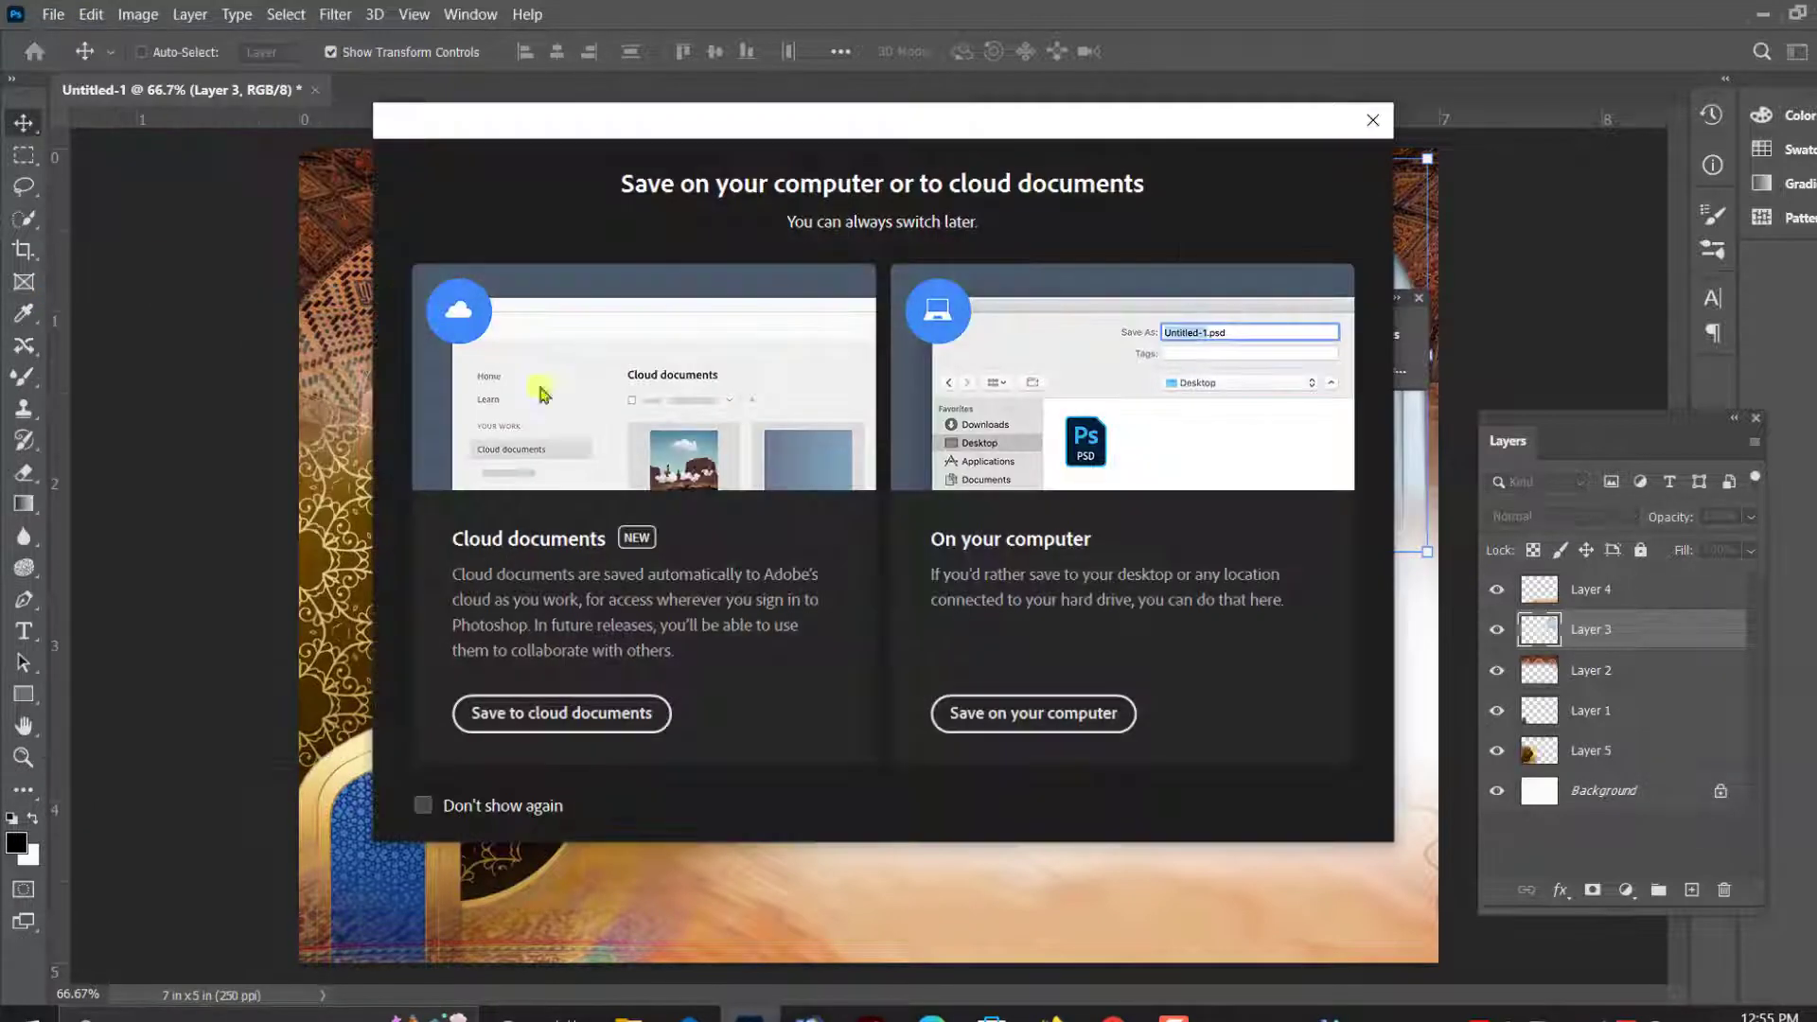
pyautogui.click(1072, 715)
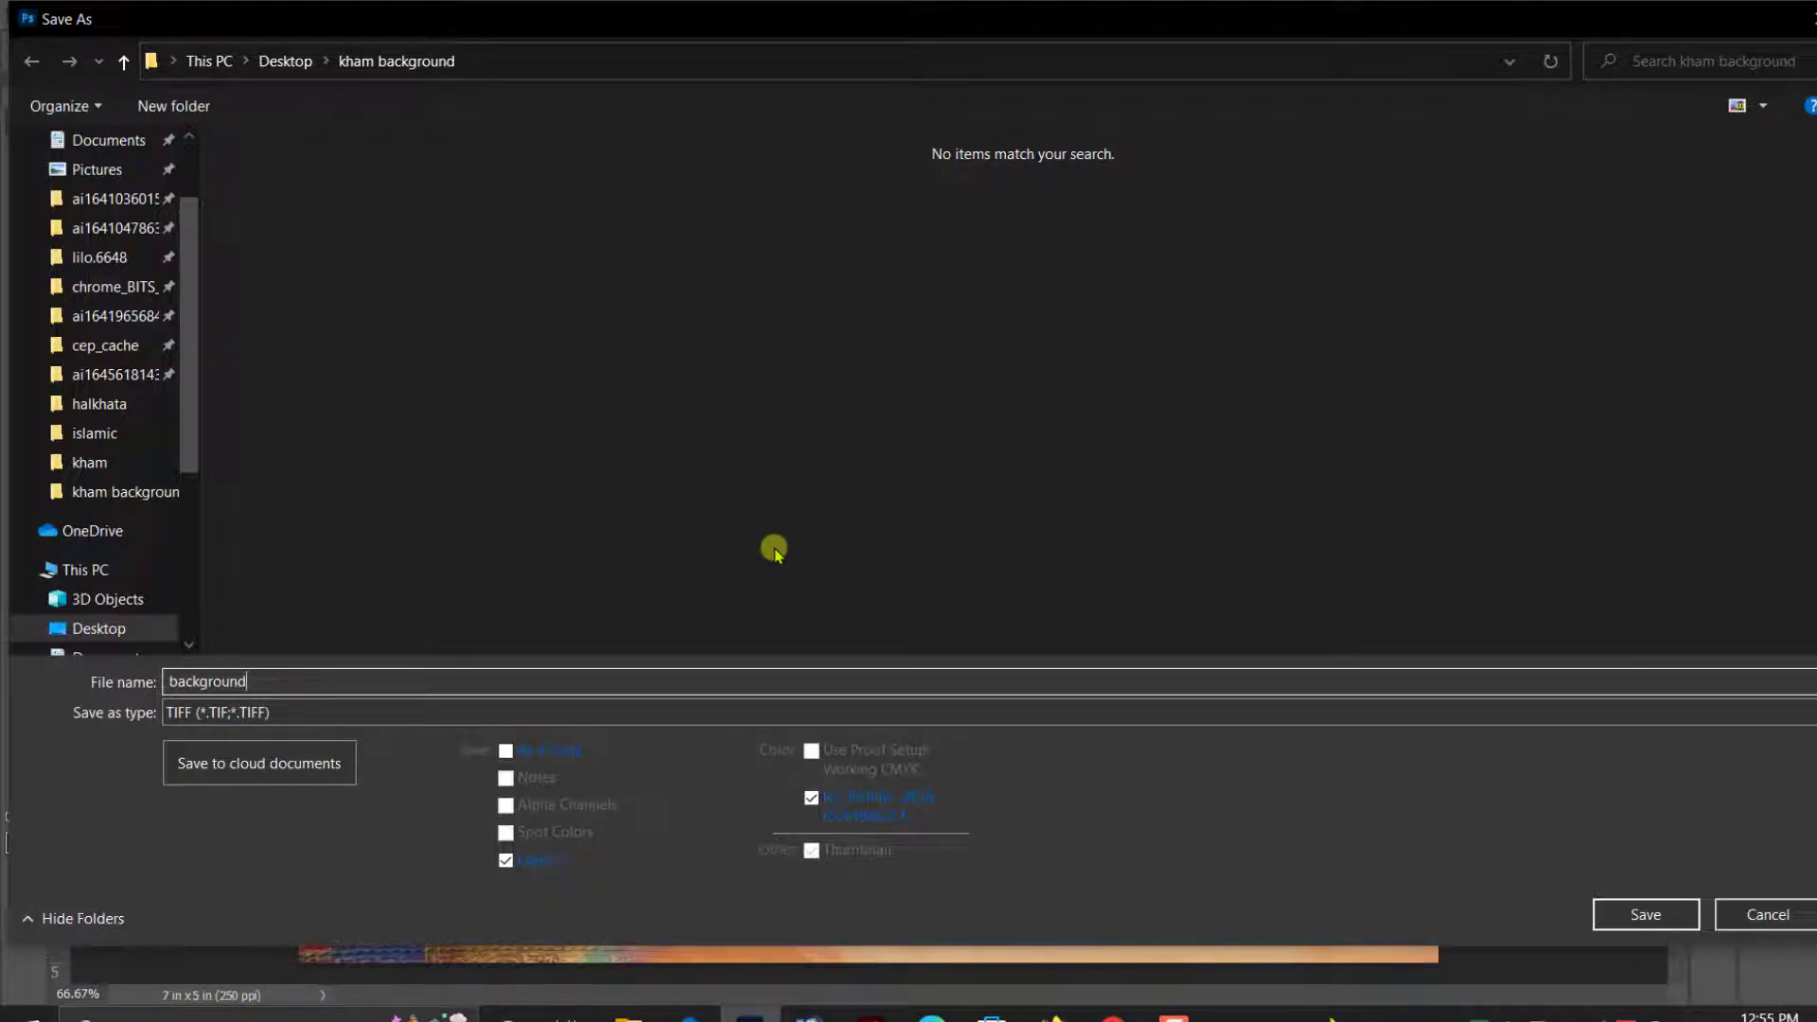
pyautogui.click(1647, 914)
pyautogui.click(1152, 209)
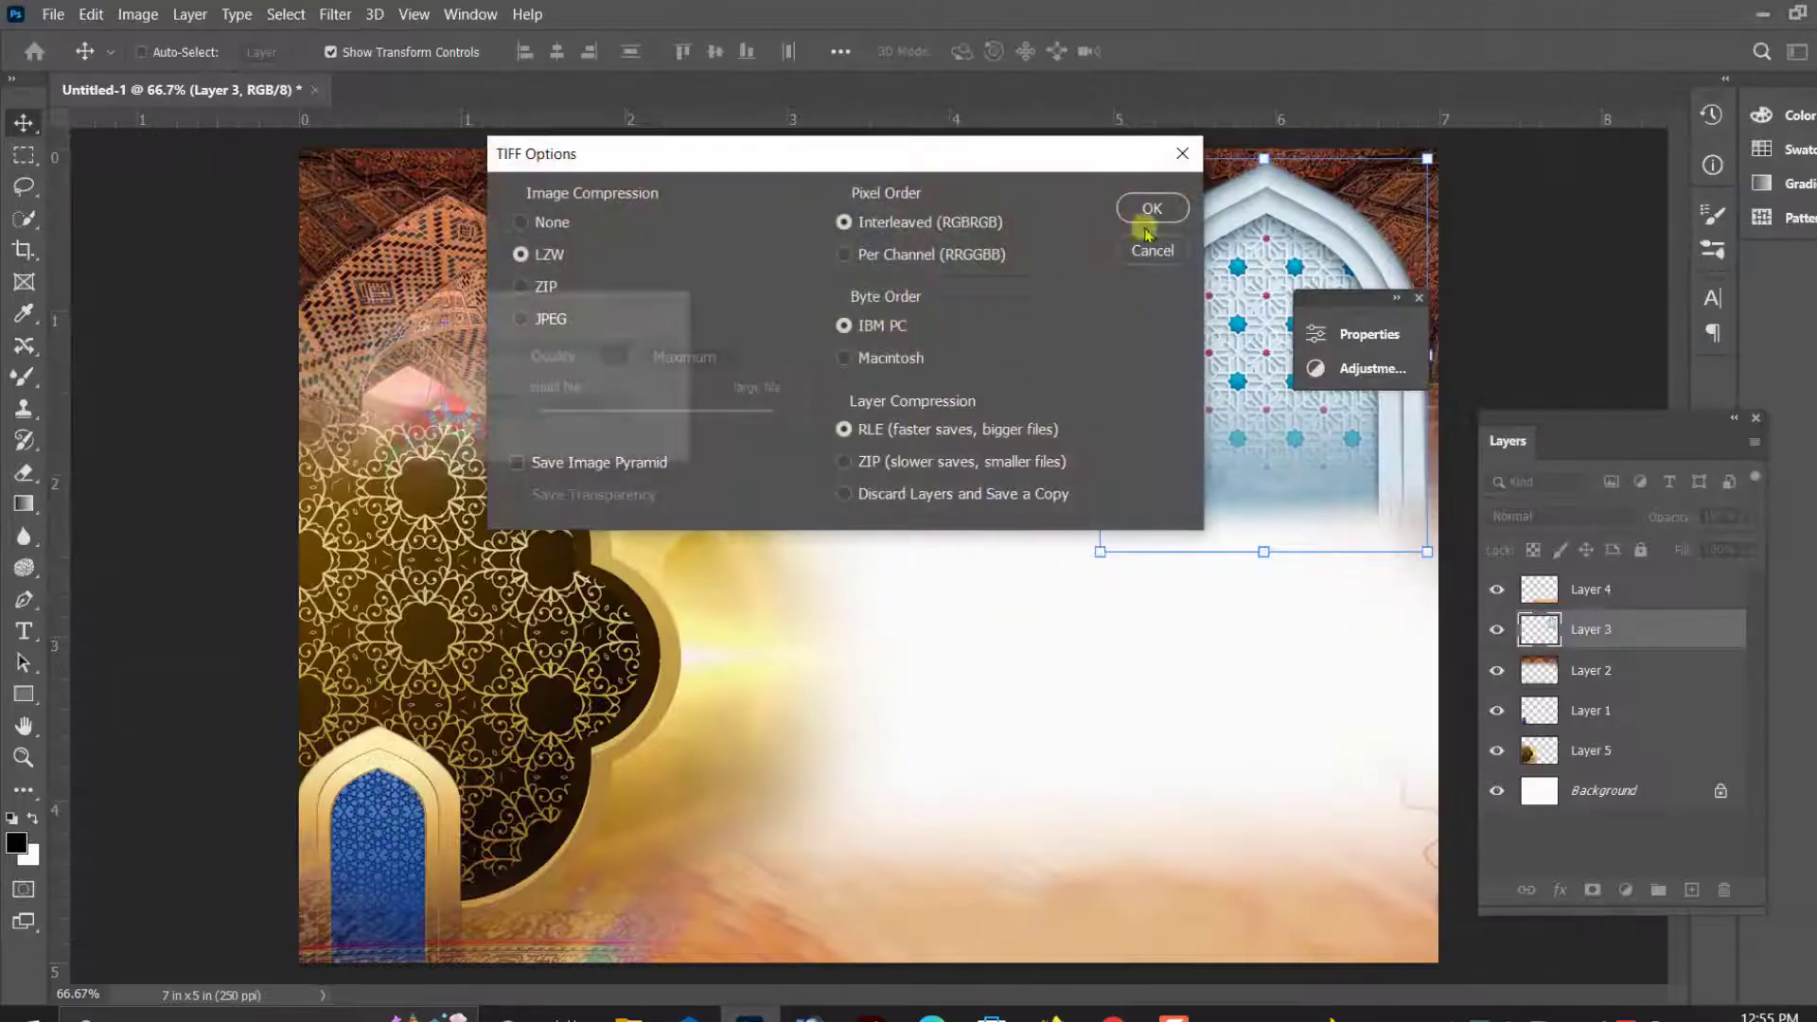
pyautogui.click(501, 408)
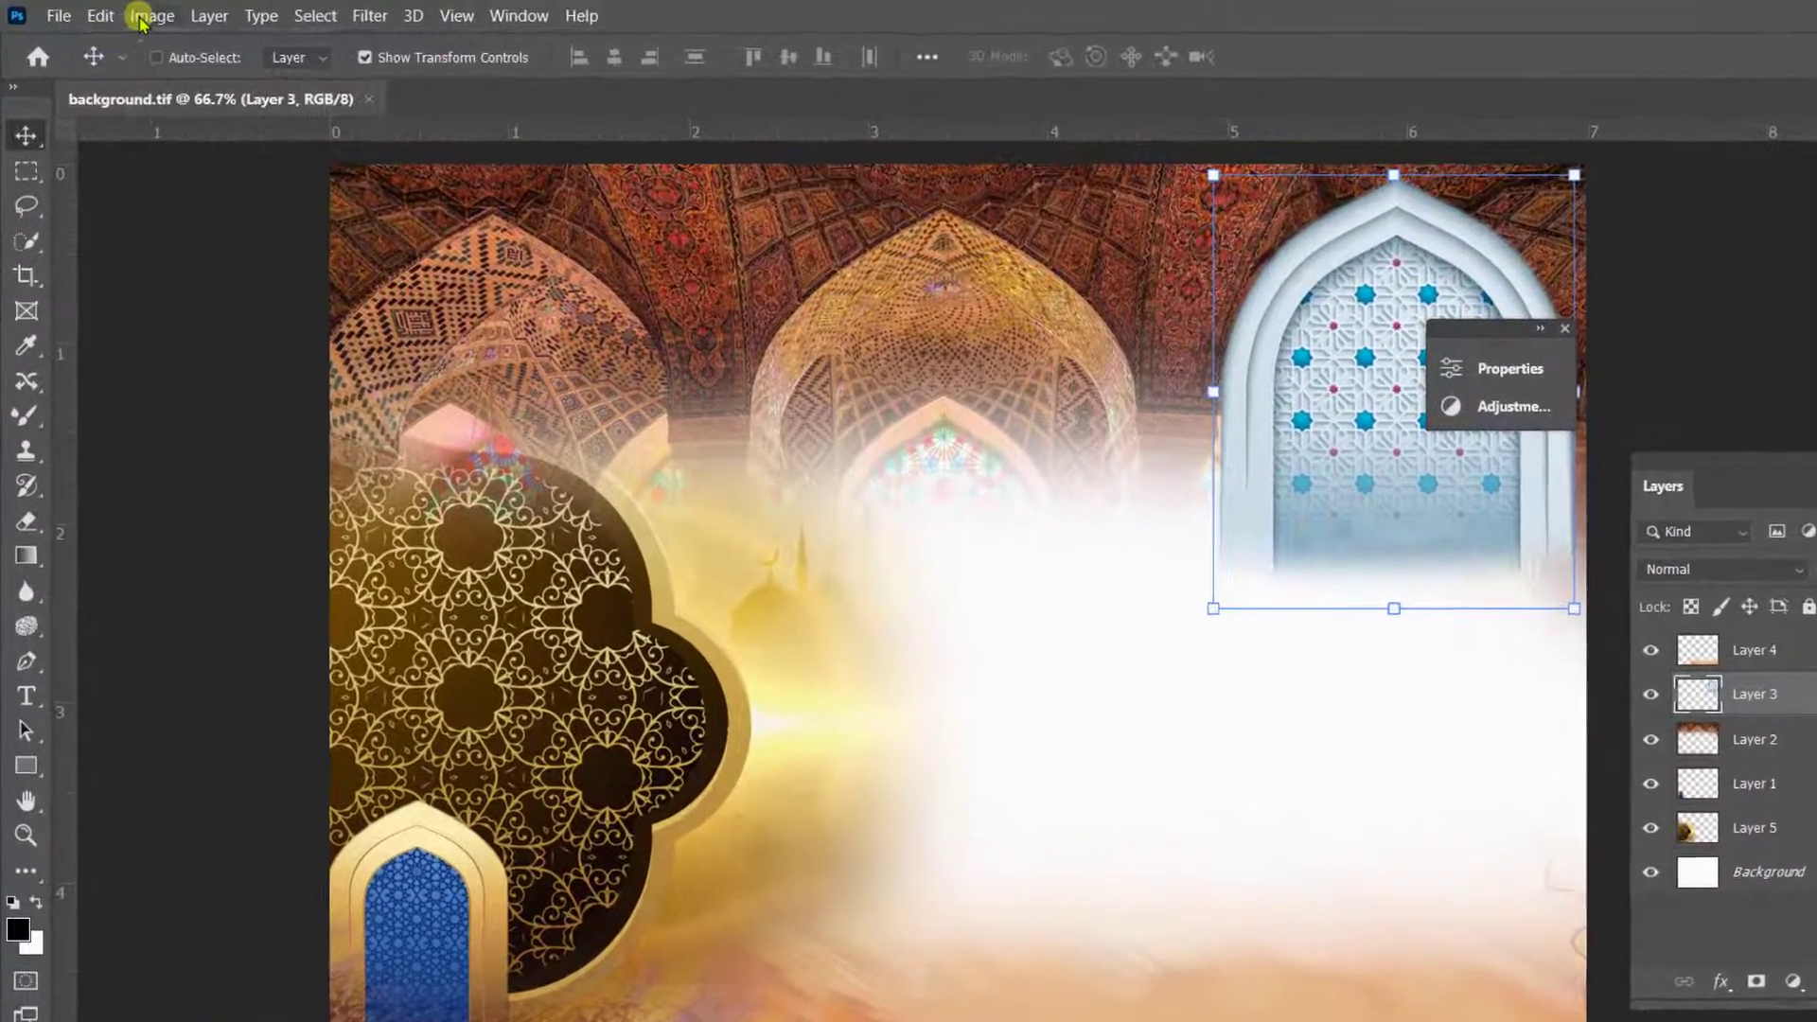
# - Convert the image to Grayscale mode, discarding the color information and keeping the layers separate
pyautogui.click(142, 16)
pyautogui.moveTo(152, 39)
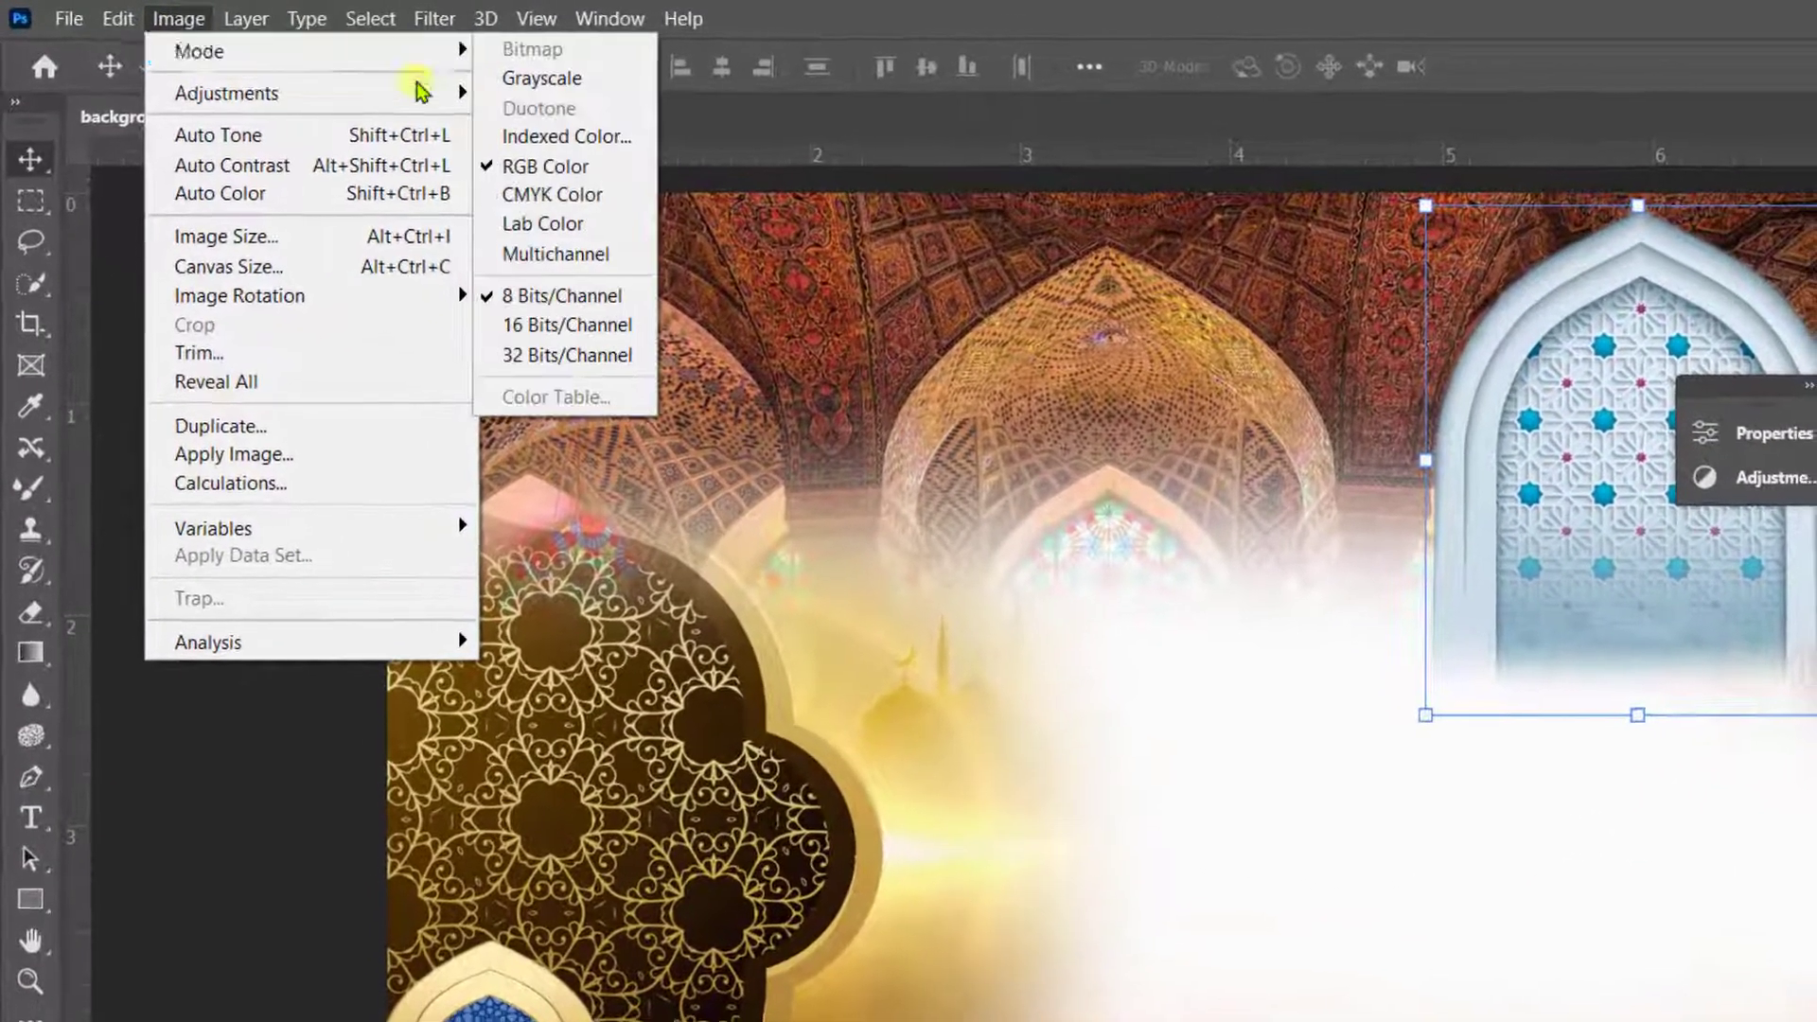
pyautogui.click(457, 67)
pyautogui.click(927, 492)
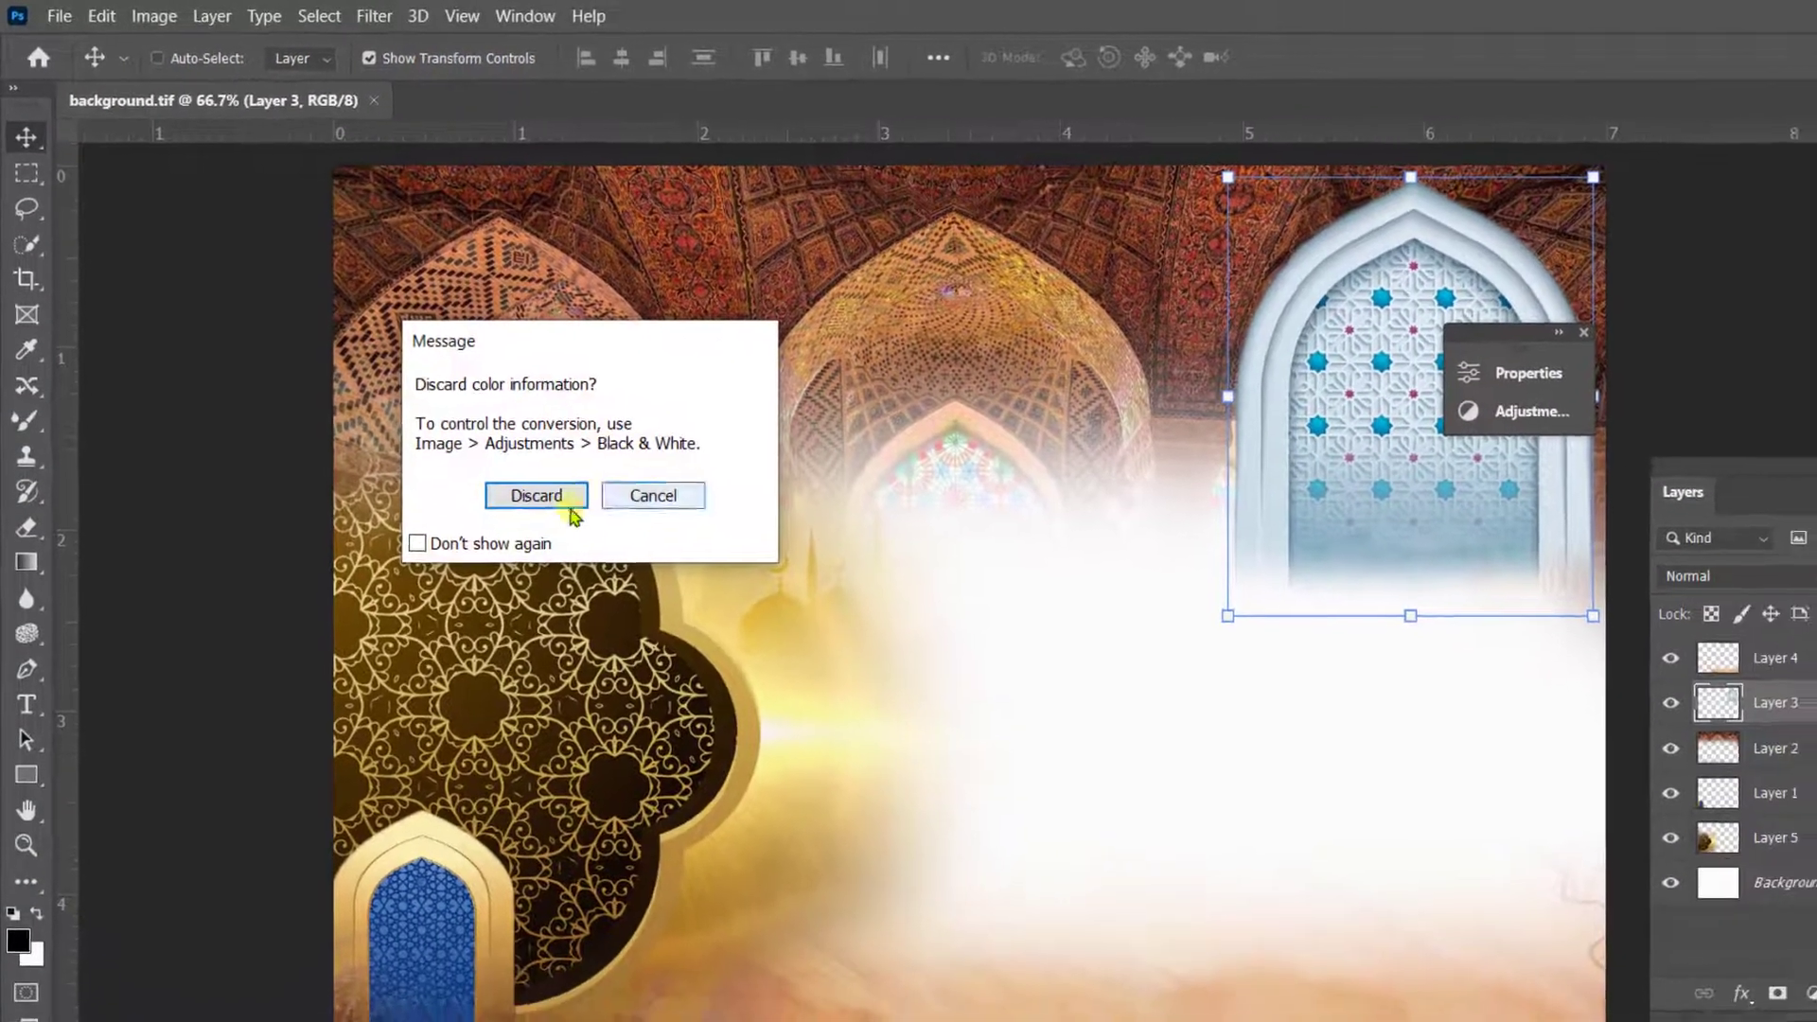
pyautogui.click(587, 539)
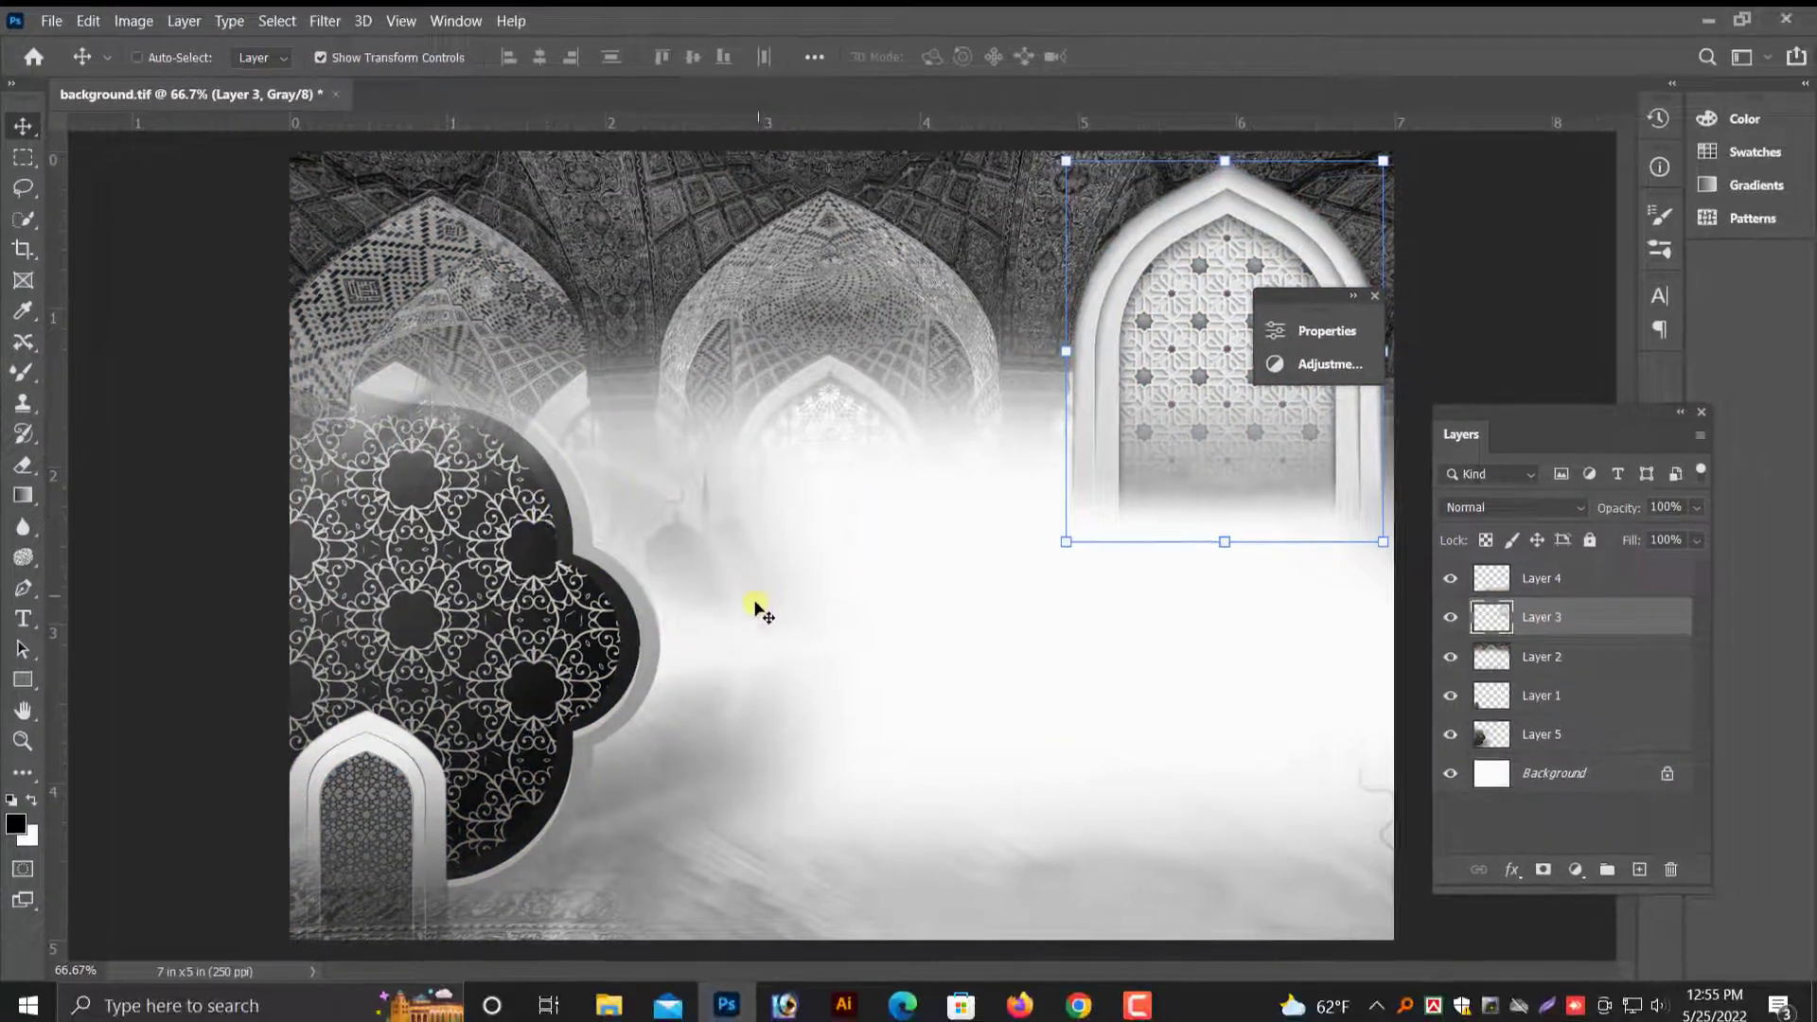
# - Save the grayscale version on the computer as a separate TIFF named background 02 in the kham background folder
pyautogui.click(88, 21)
pyautogui.moveTo(51, 21)
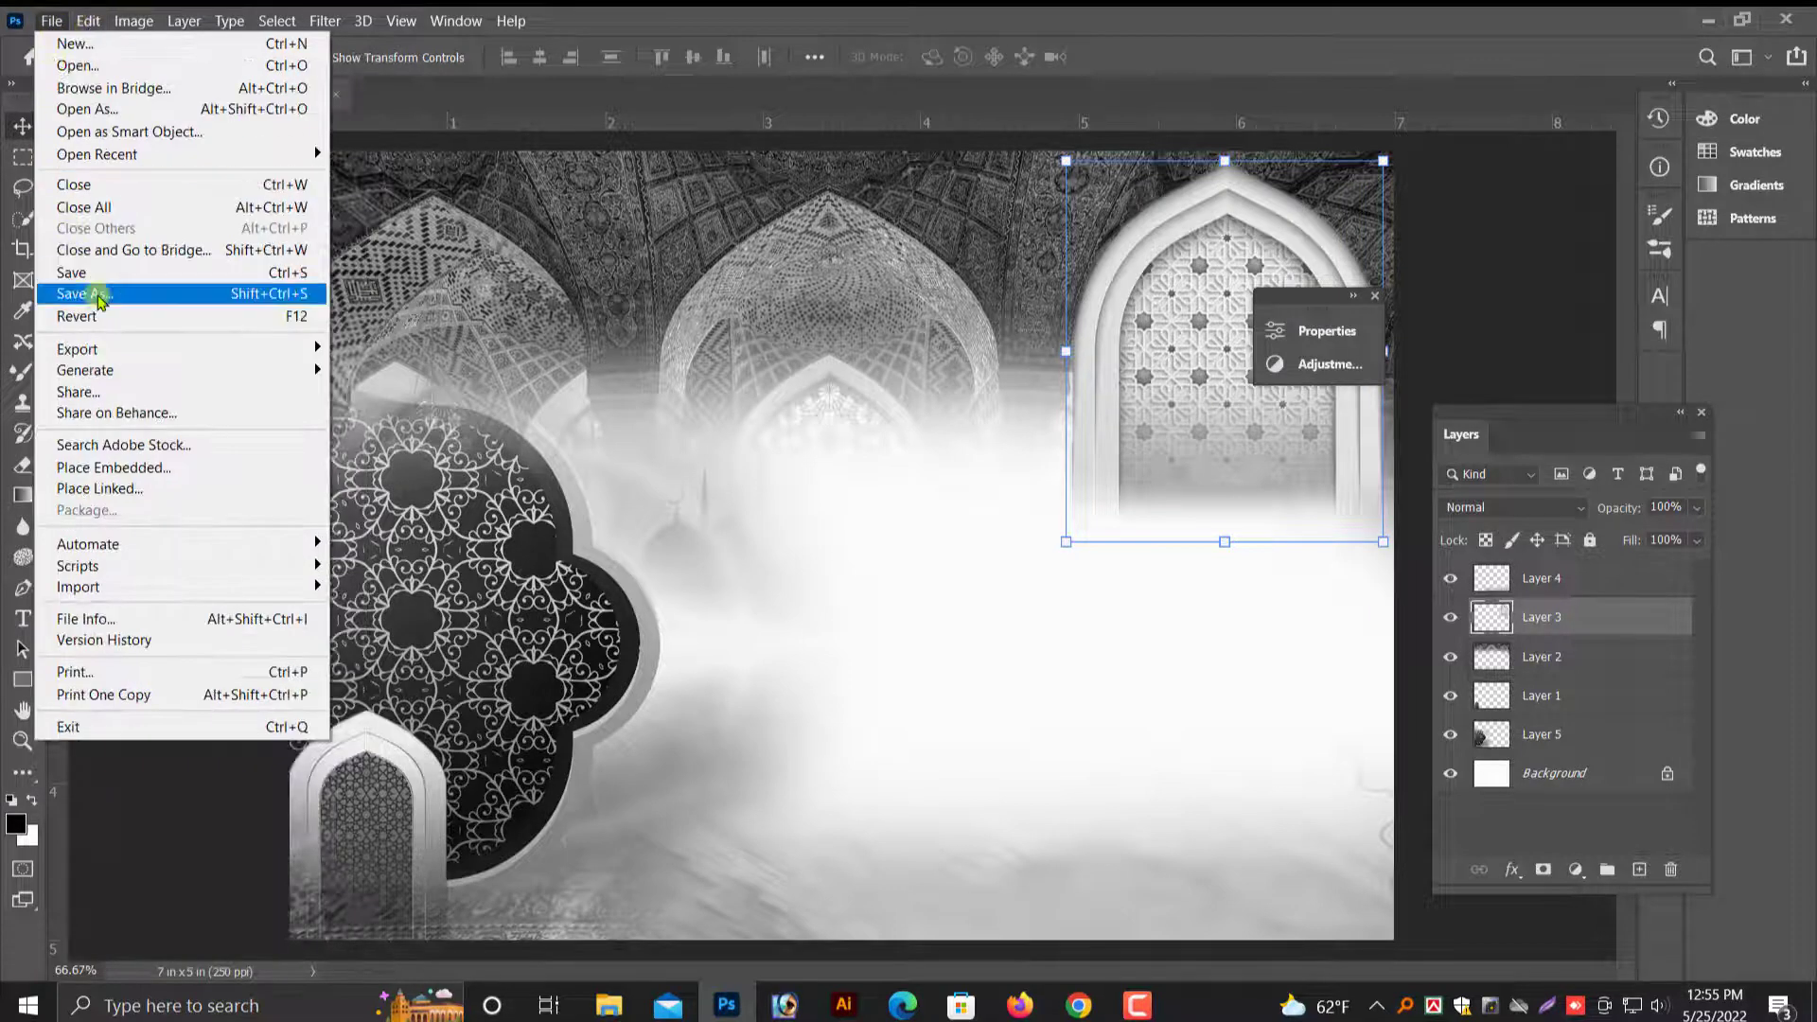
pyautogui.click(99, 295)
pyautogui.click(935, 701)
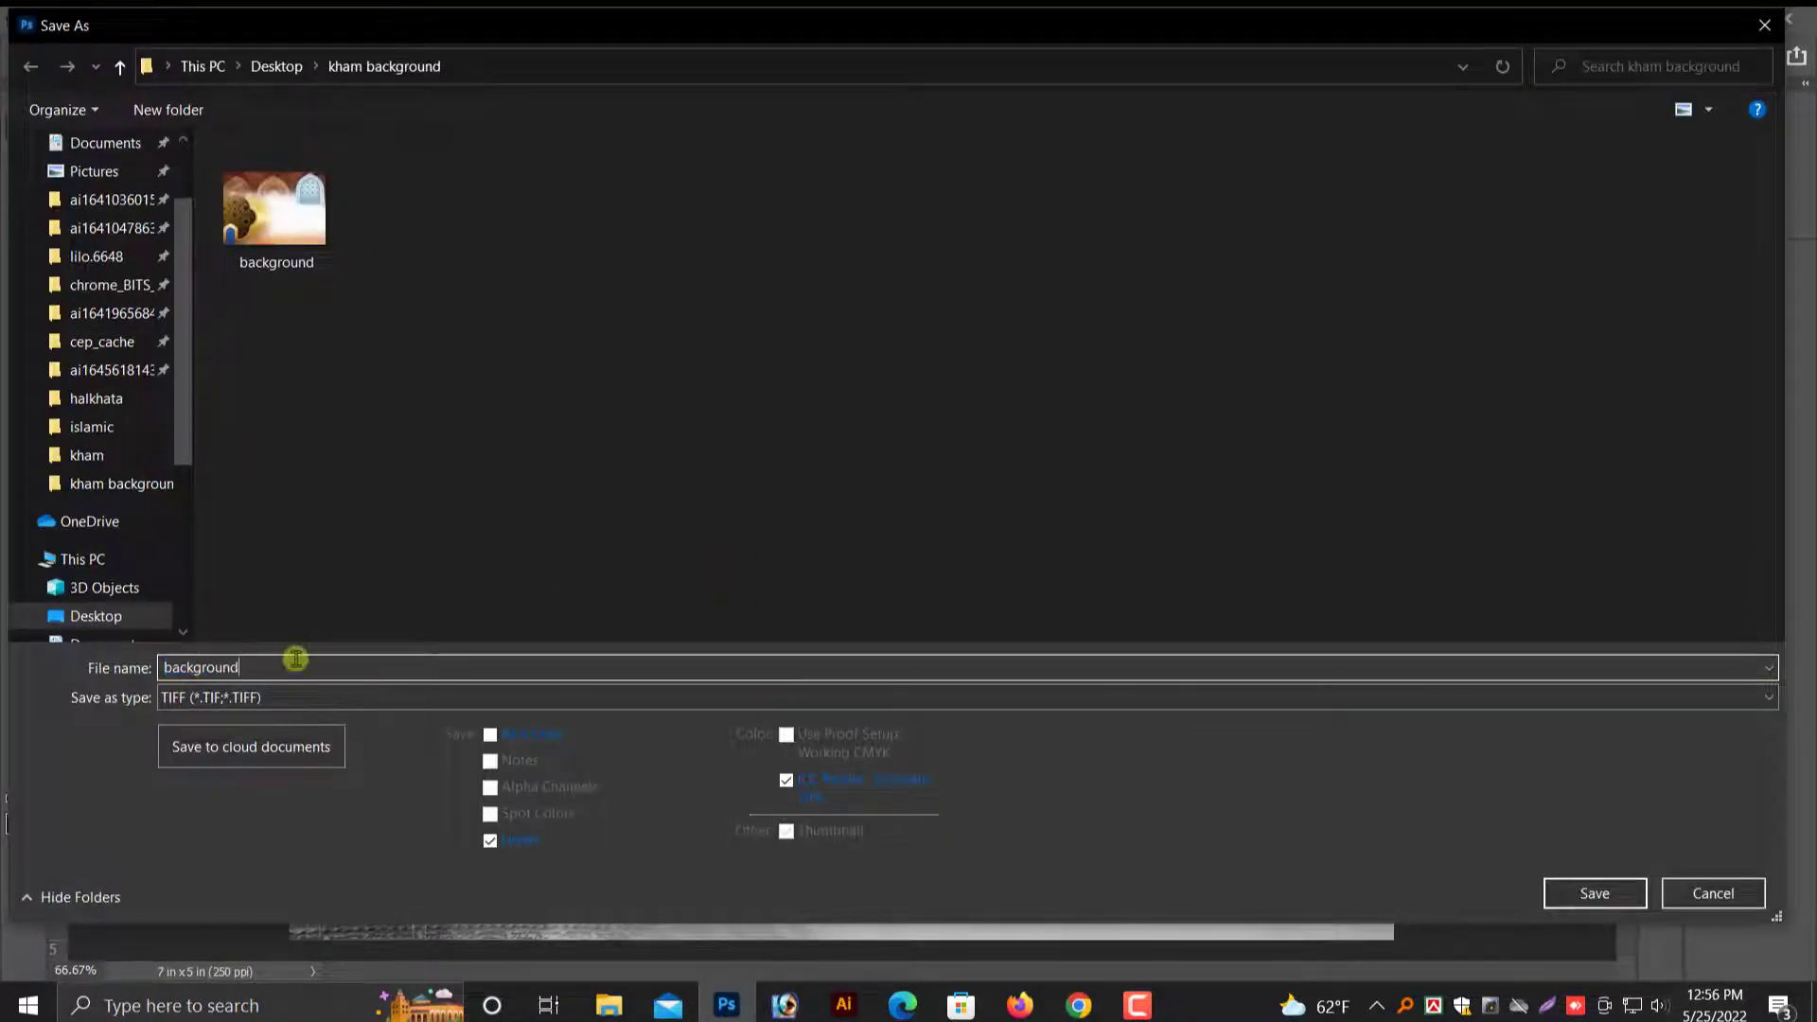
pyautogui.click(1586, 891)
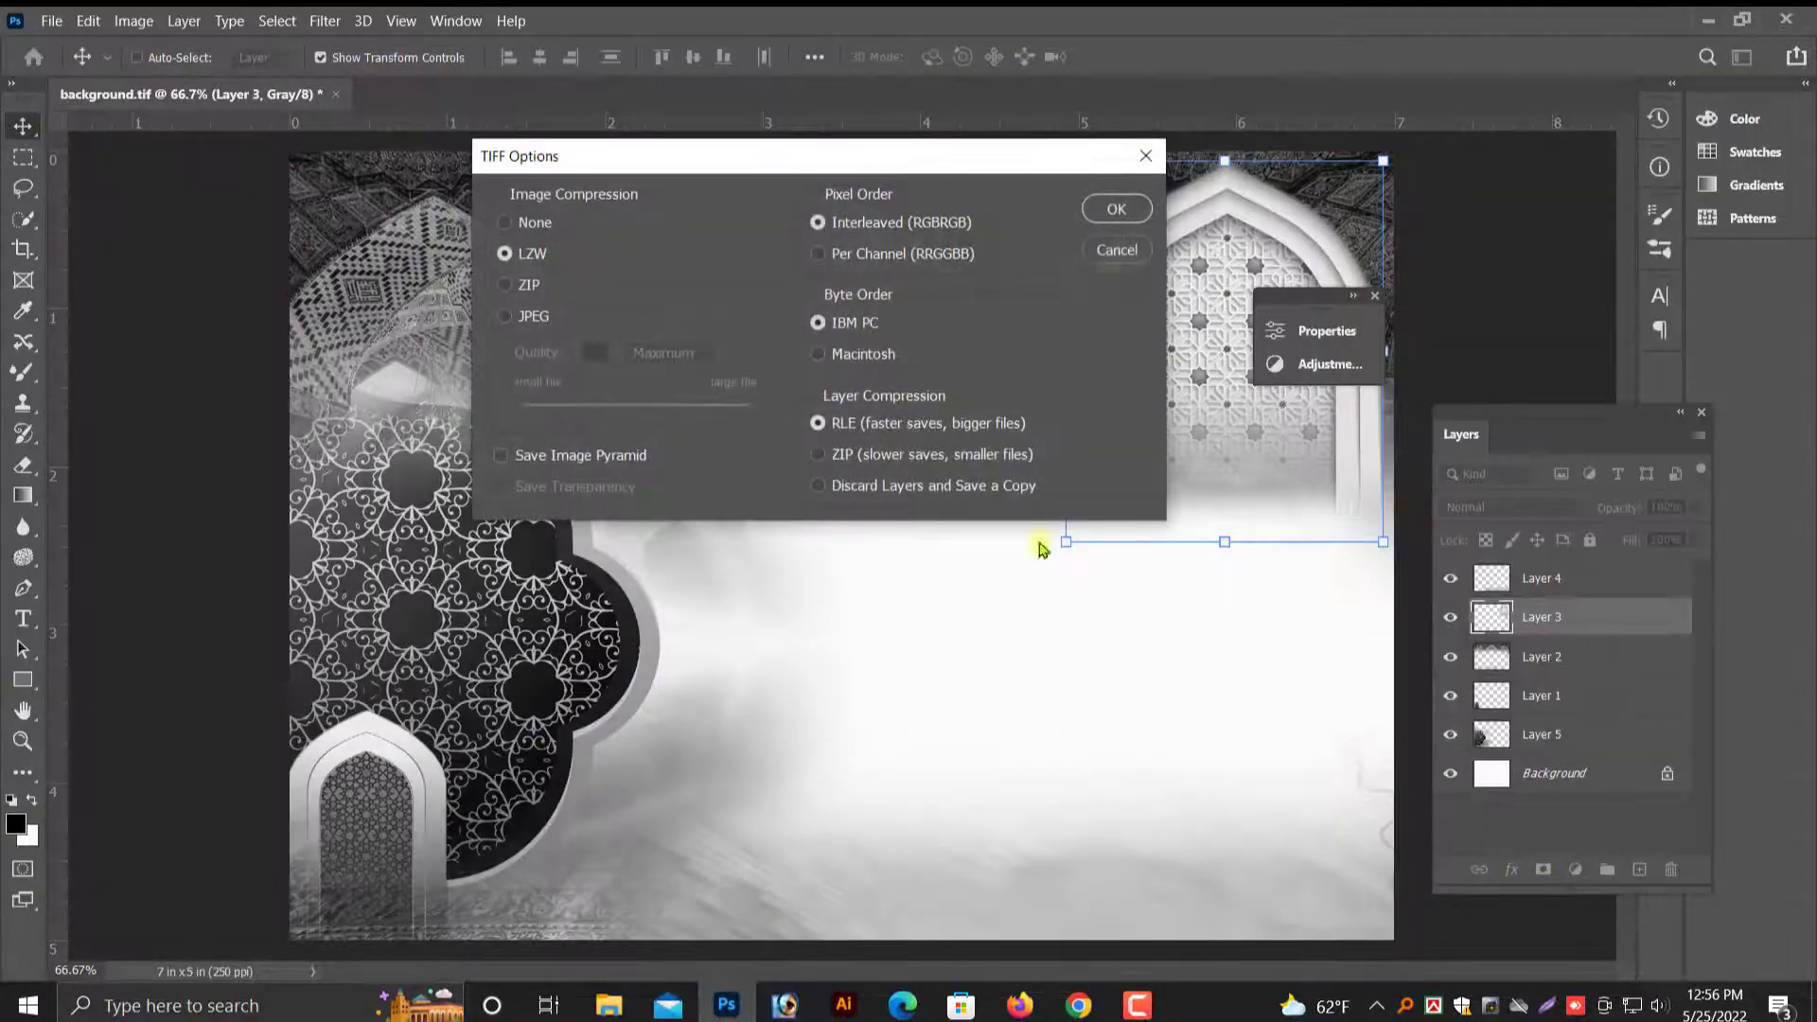
pyautogui.click(1118, 210)
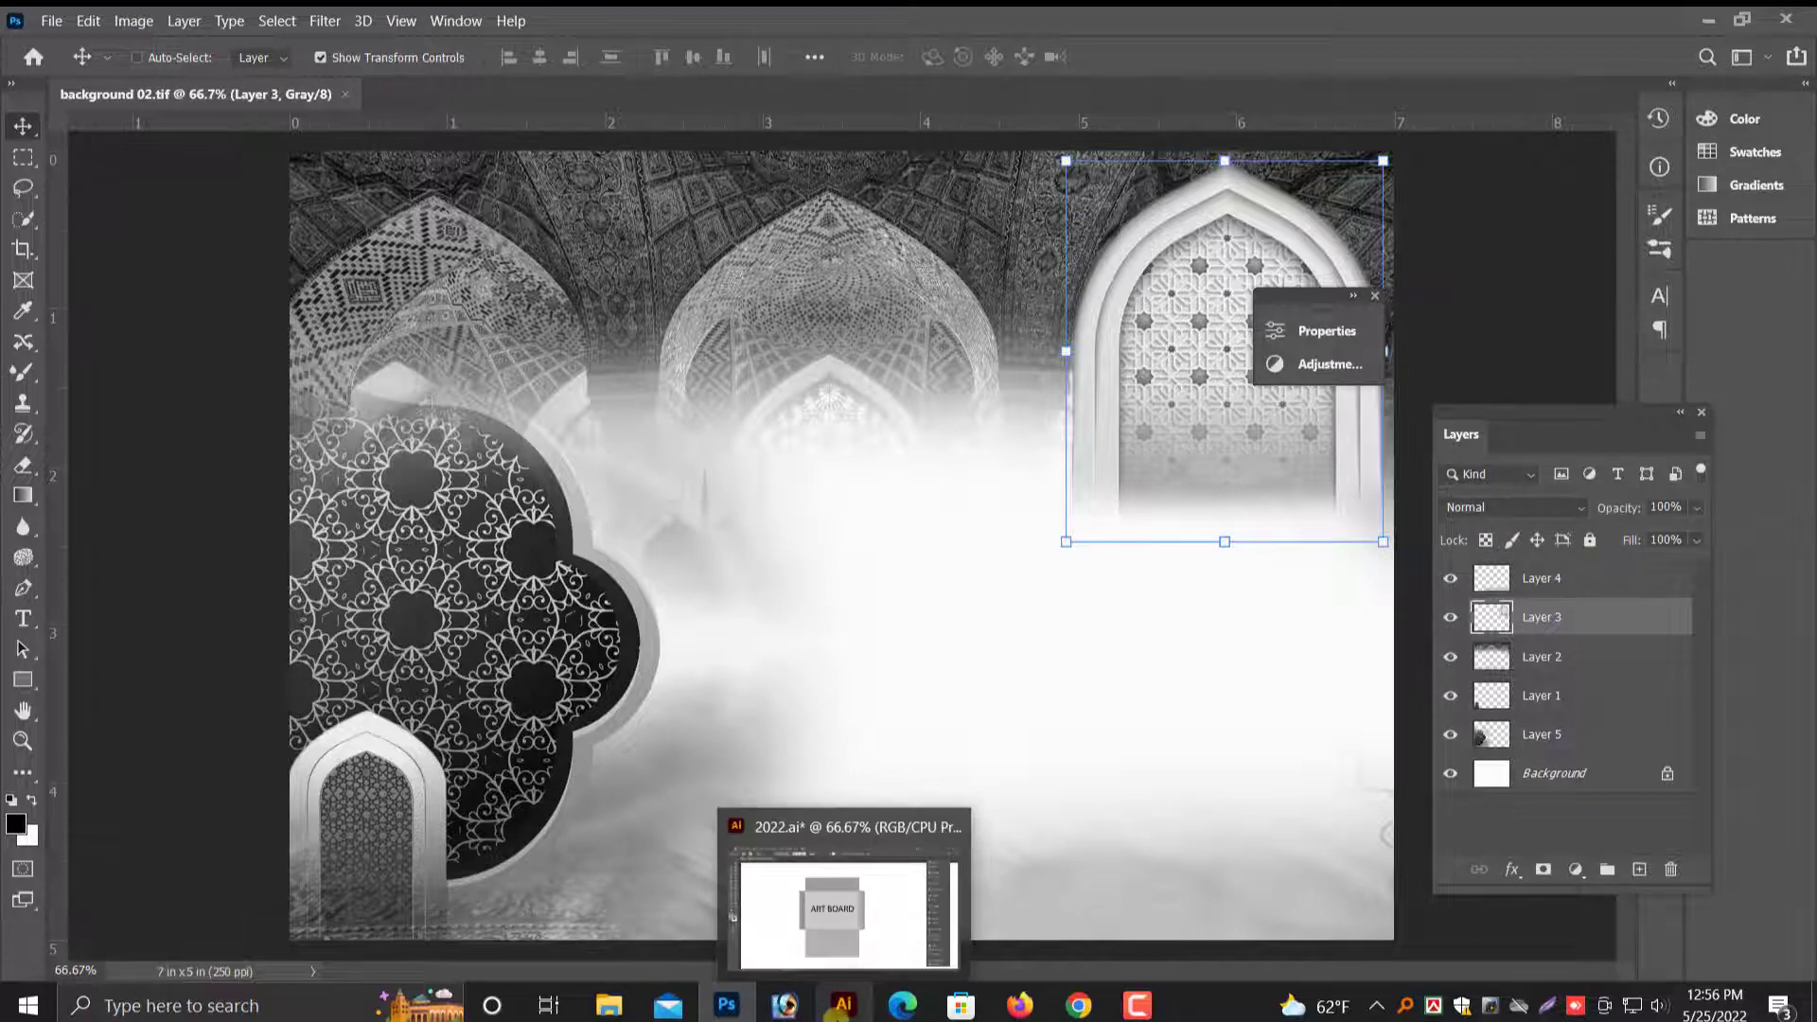
# - Switch to Illustrator and open background and background 02 together from the kham background folder on the Desktop
pyautogui.click(843, 1005)
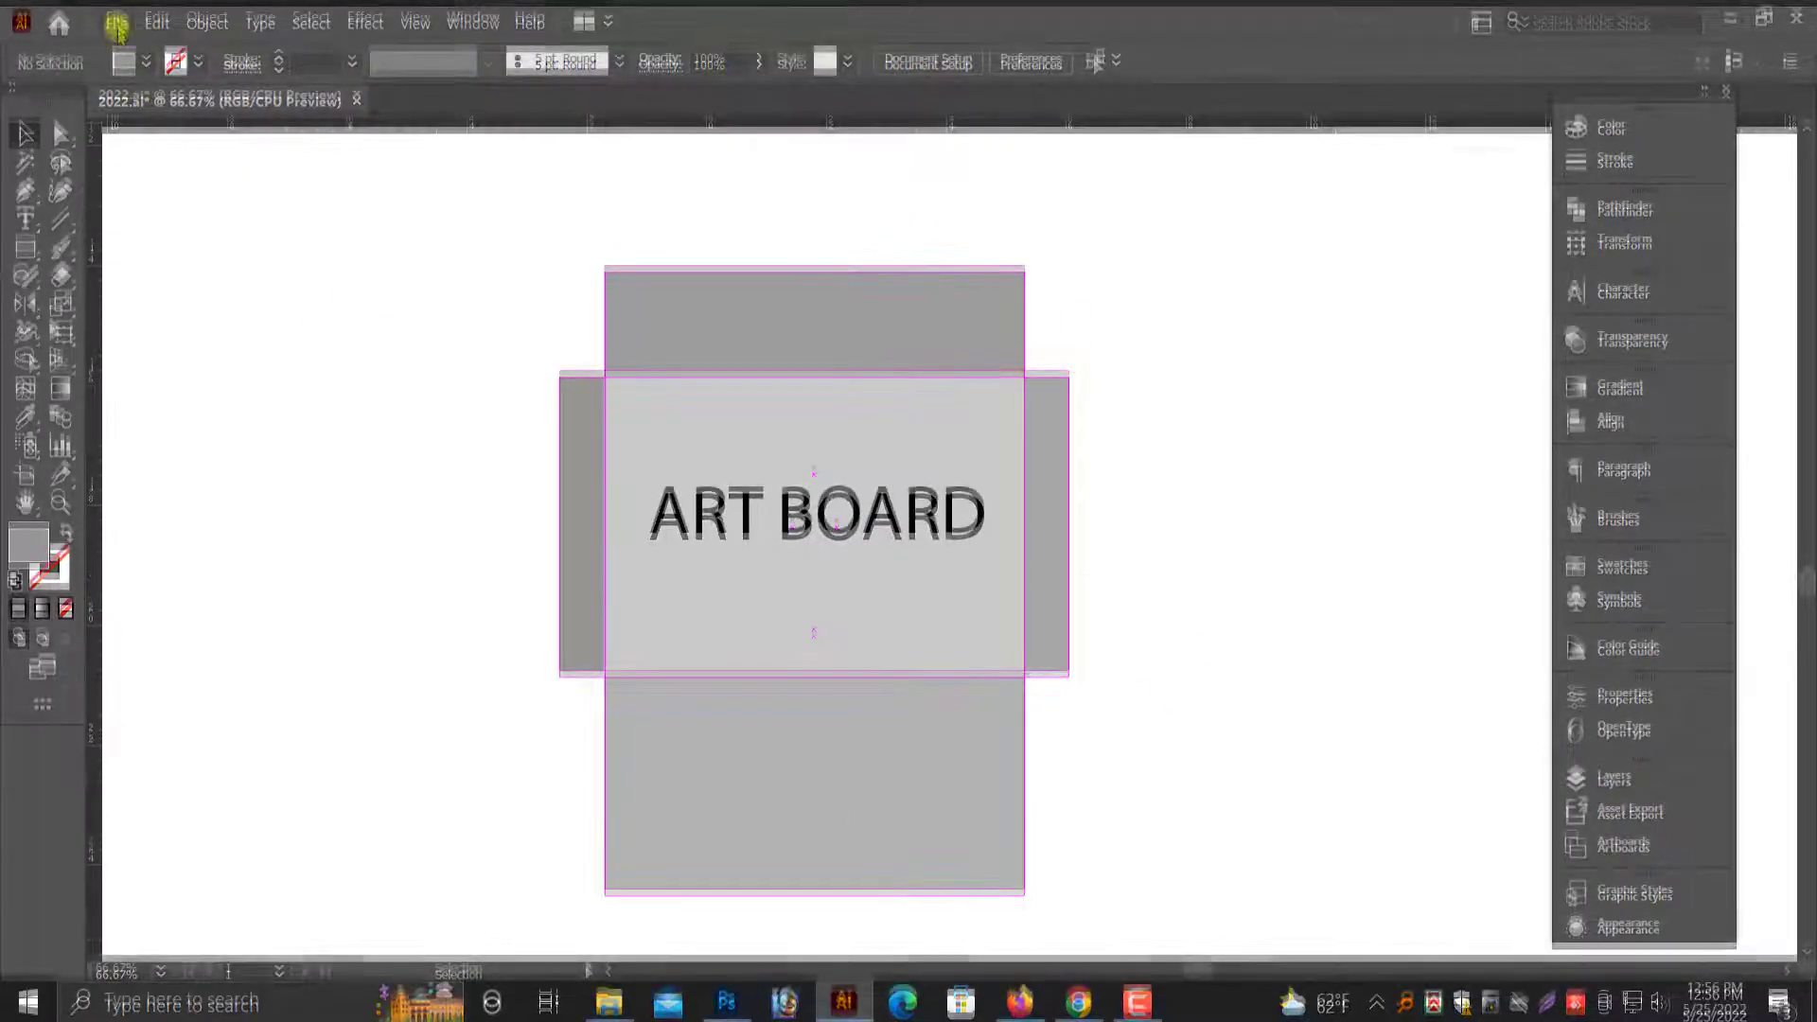
pyautogui.hotkey('ctrl', 'o')
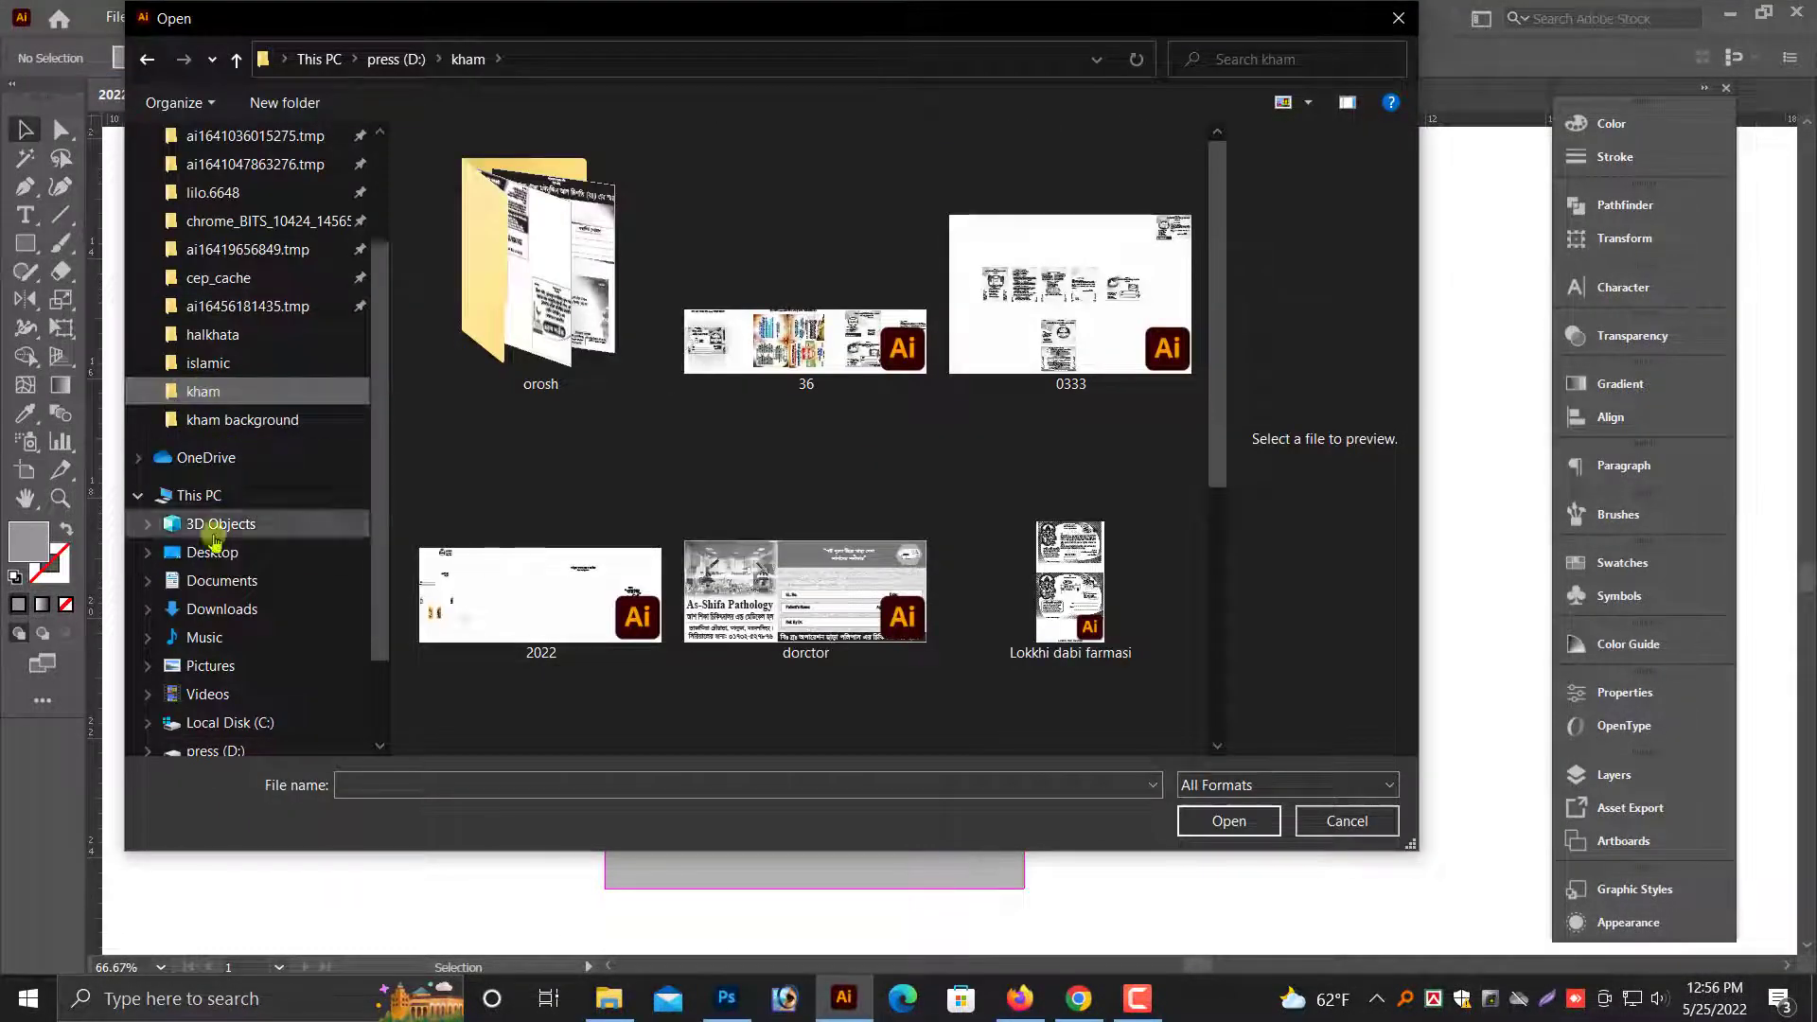
pyautogui.click(212, 552)
pyautogui.doubleClick(876, 185)
pyautogui.click(931, 594)
pyautogui.click(1229, 821)
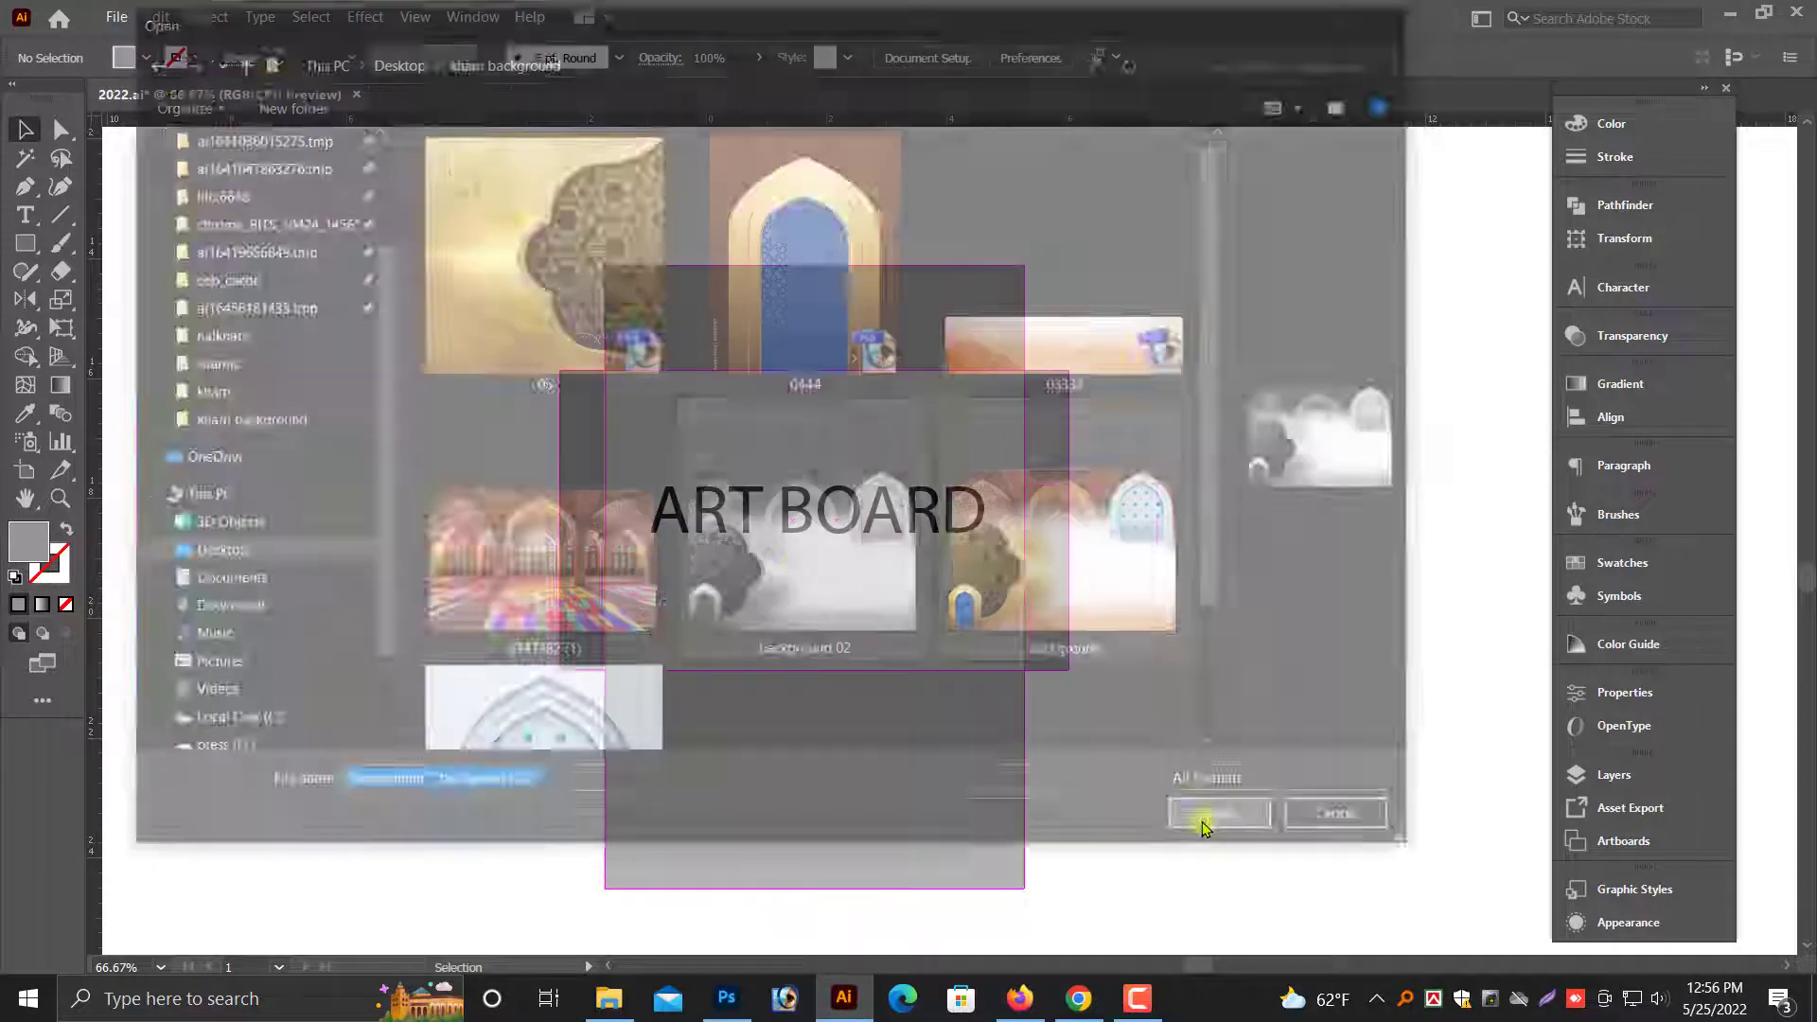
pyautogui.click(876, 745)
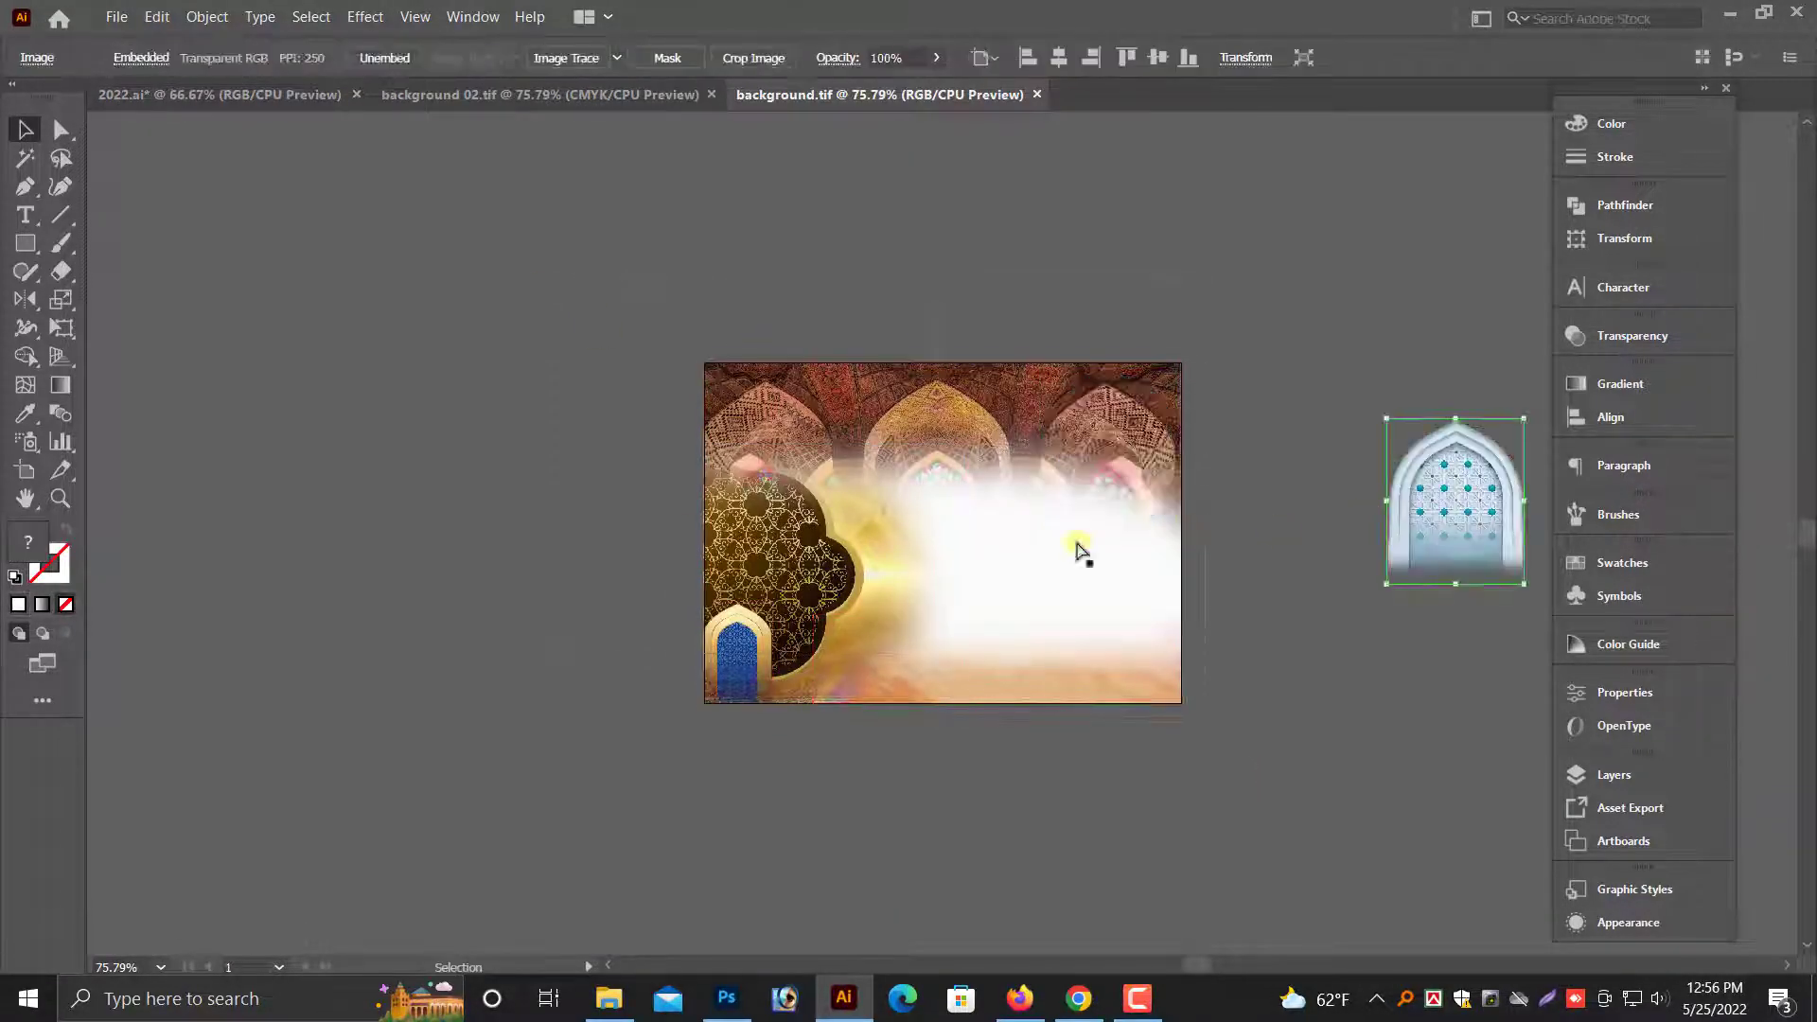
# - Take all the color images from background.tif for pasting elsewhere and close that file without saving
pyautogui.moveTo(559, 337); pyautogui.dragTo(1315, 743)
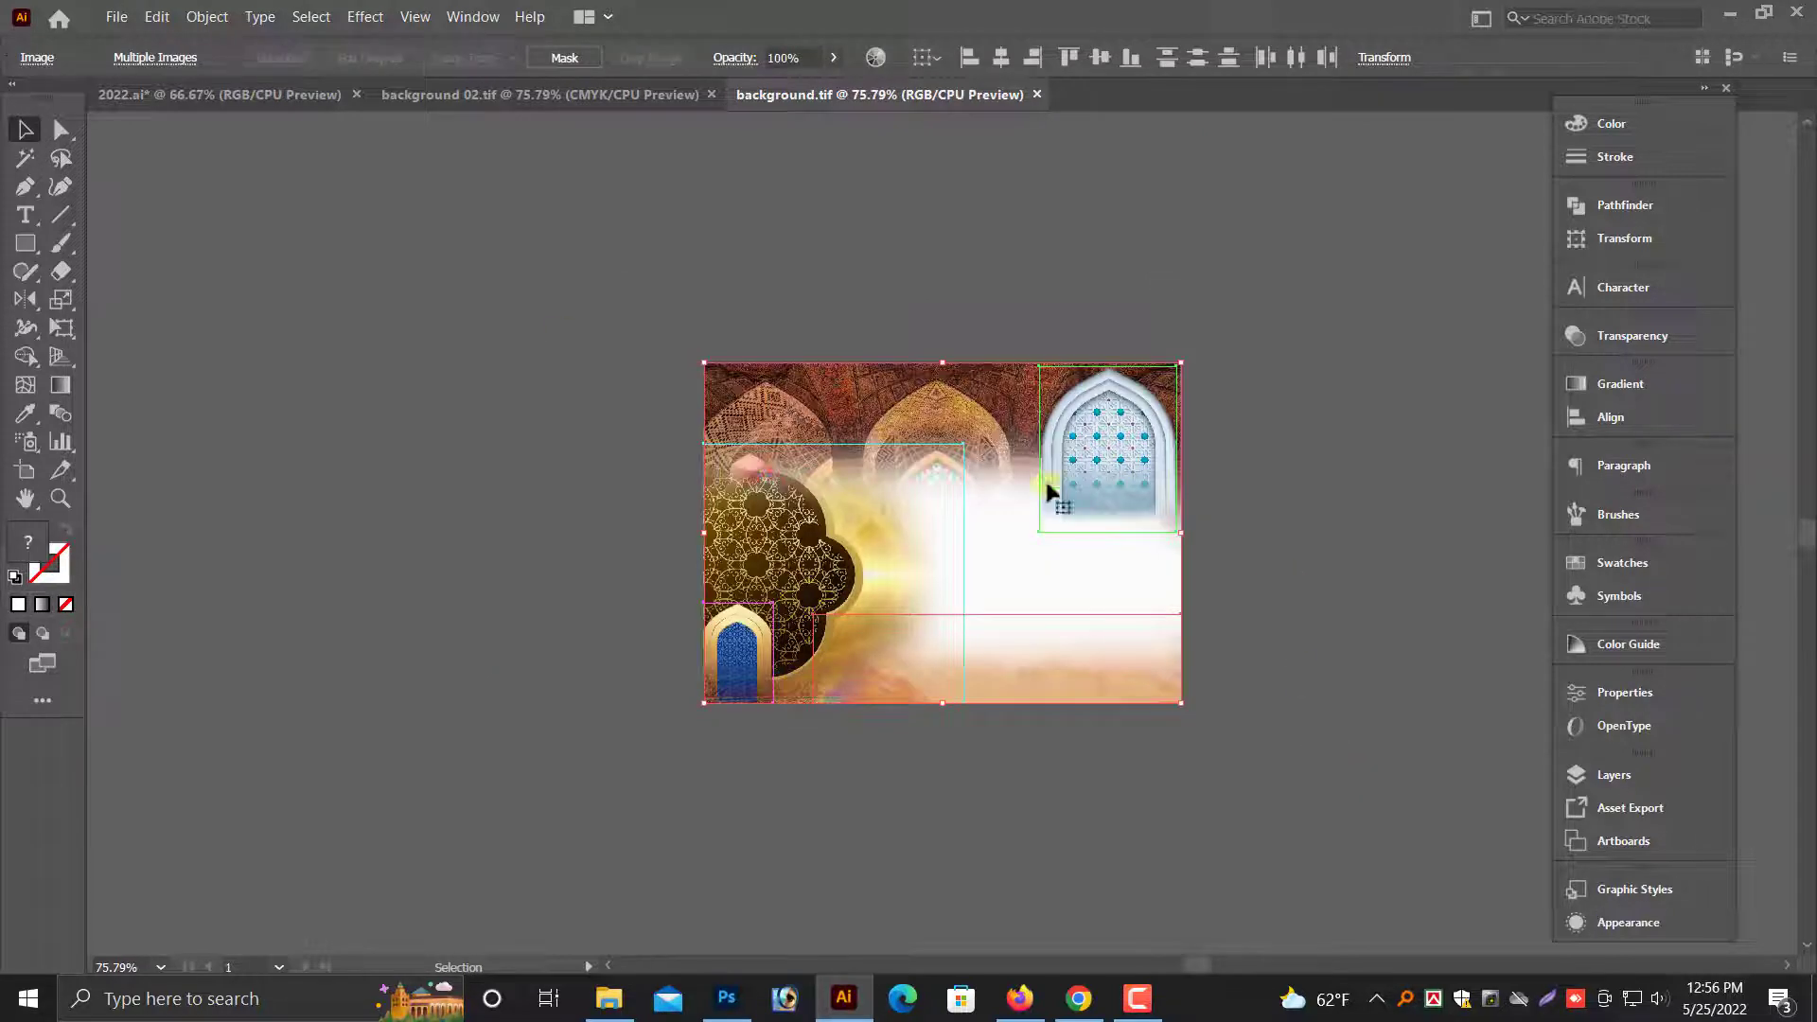
pyautogui.hotkey('ctrl', 'w')
pyautogui.click(1034, 531)
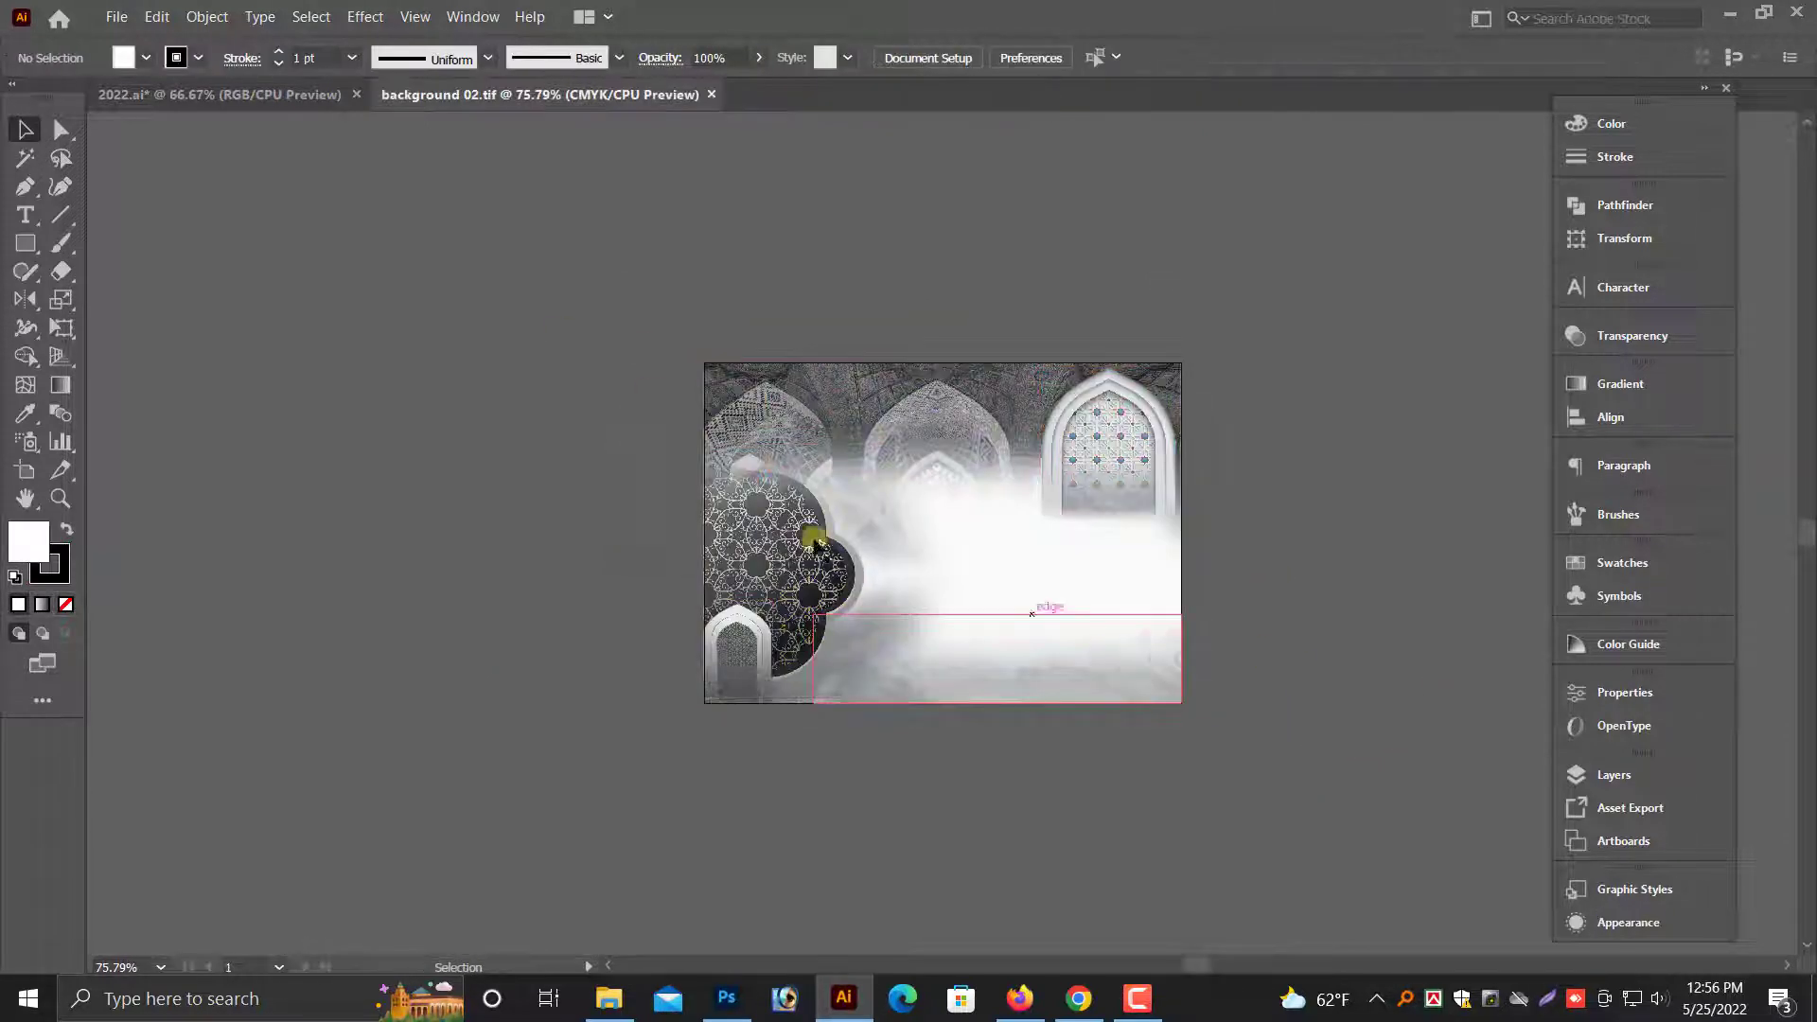
# - Group the grayscale images in background 02.tif and place the color artwork directly to their left
pyautogui.moveTo(615, 327); pyautogui.dragTo(1346, 883)
pyautogui.hotkey('ctrl', 'g')
pyautogui.click(1261, 649)
pyautogui.moveTo(952, 396); pyautogui.dragTo(437, 395)
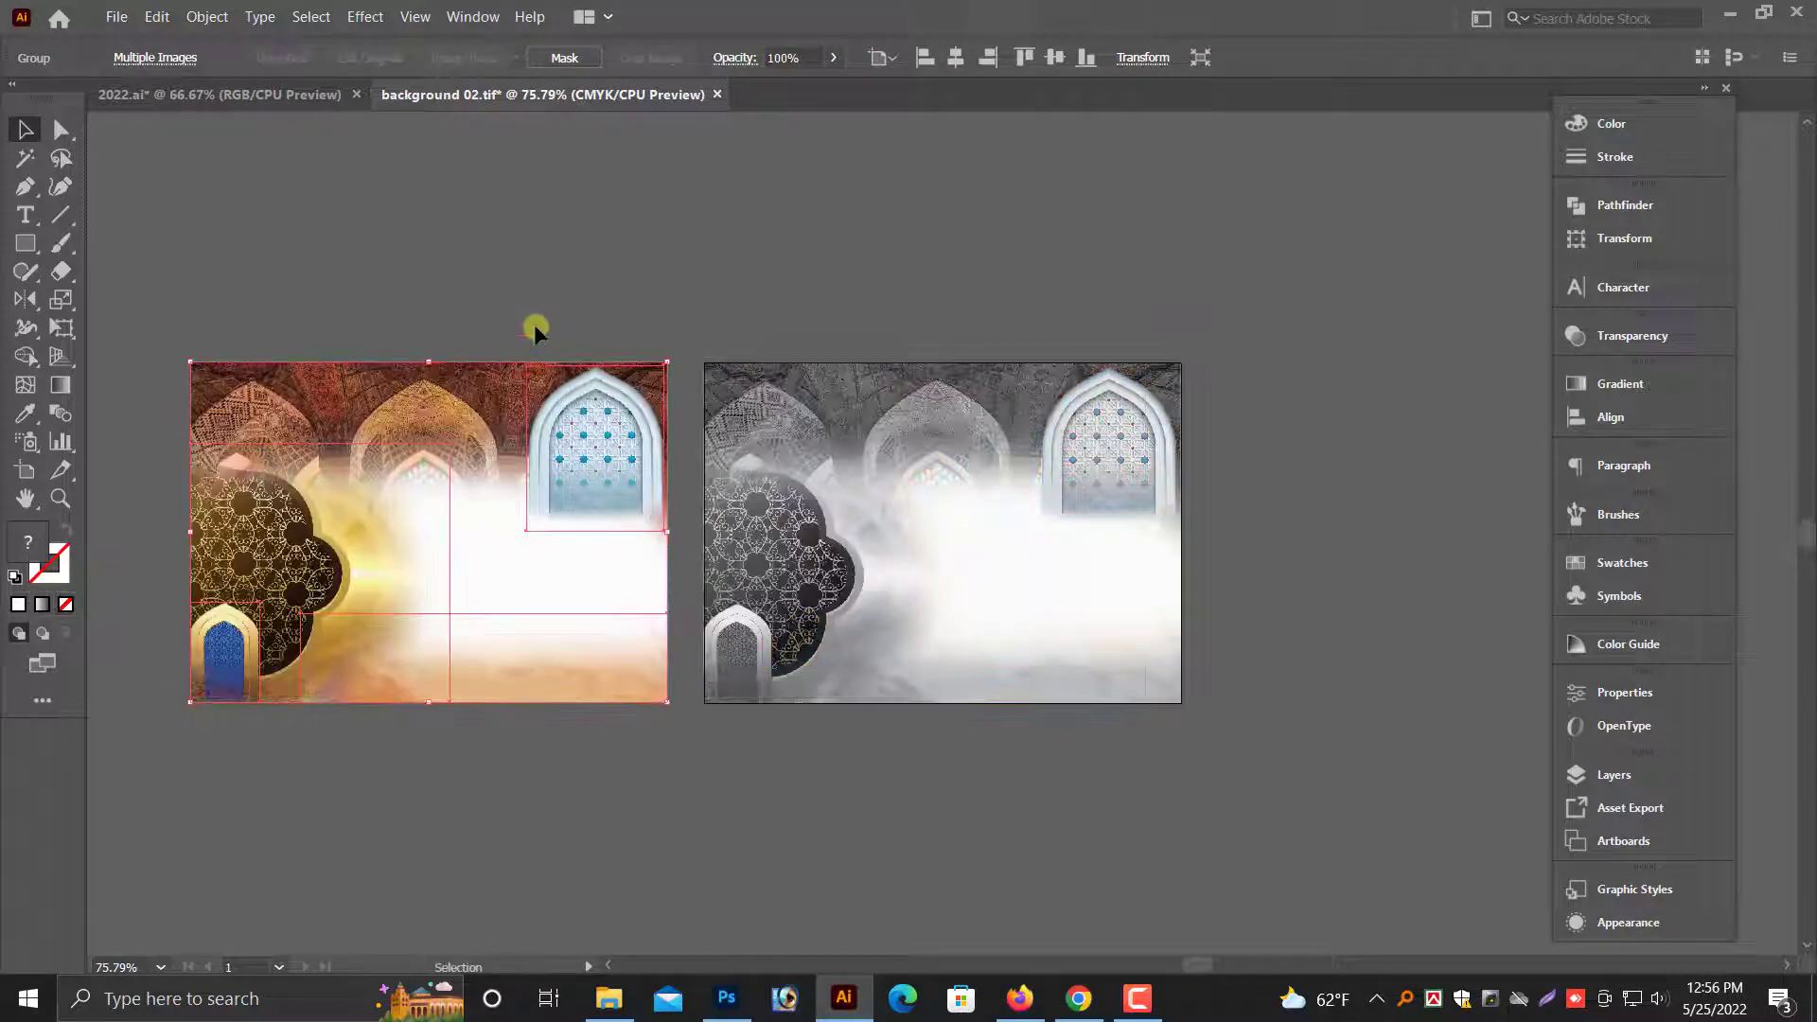
# - Transfer the color and grayscale artworks from background 02.tif into 2022.ai, closing background 02.tif without saving
pyautogui.moveTo(536, 331); pyautogui.dragTo(832, 548)
pyautogui.hotkey('ctrl', 'x')
pyautogui.hotkey('ctrl', 'w')
pyautogui.click(1026, 531)
pyautogui.hotkey('ctrl', 'v')
pyautogui.hotkey('ctrl', '-')
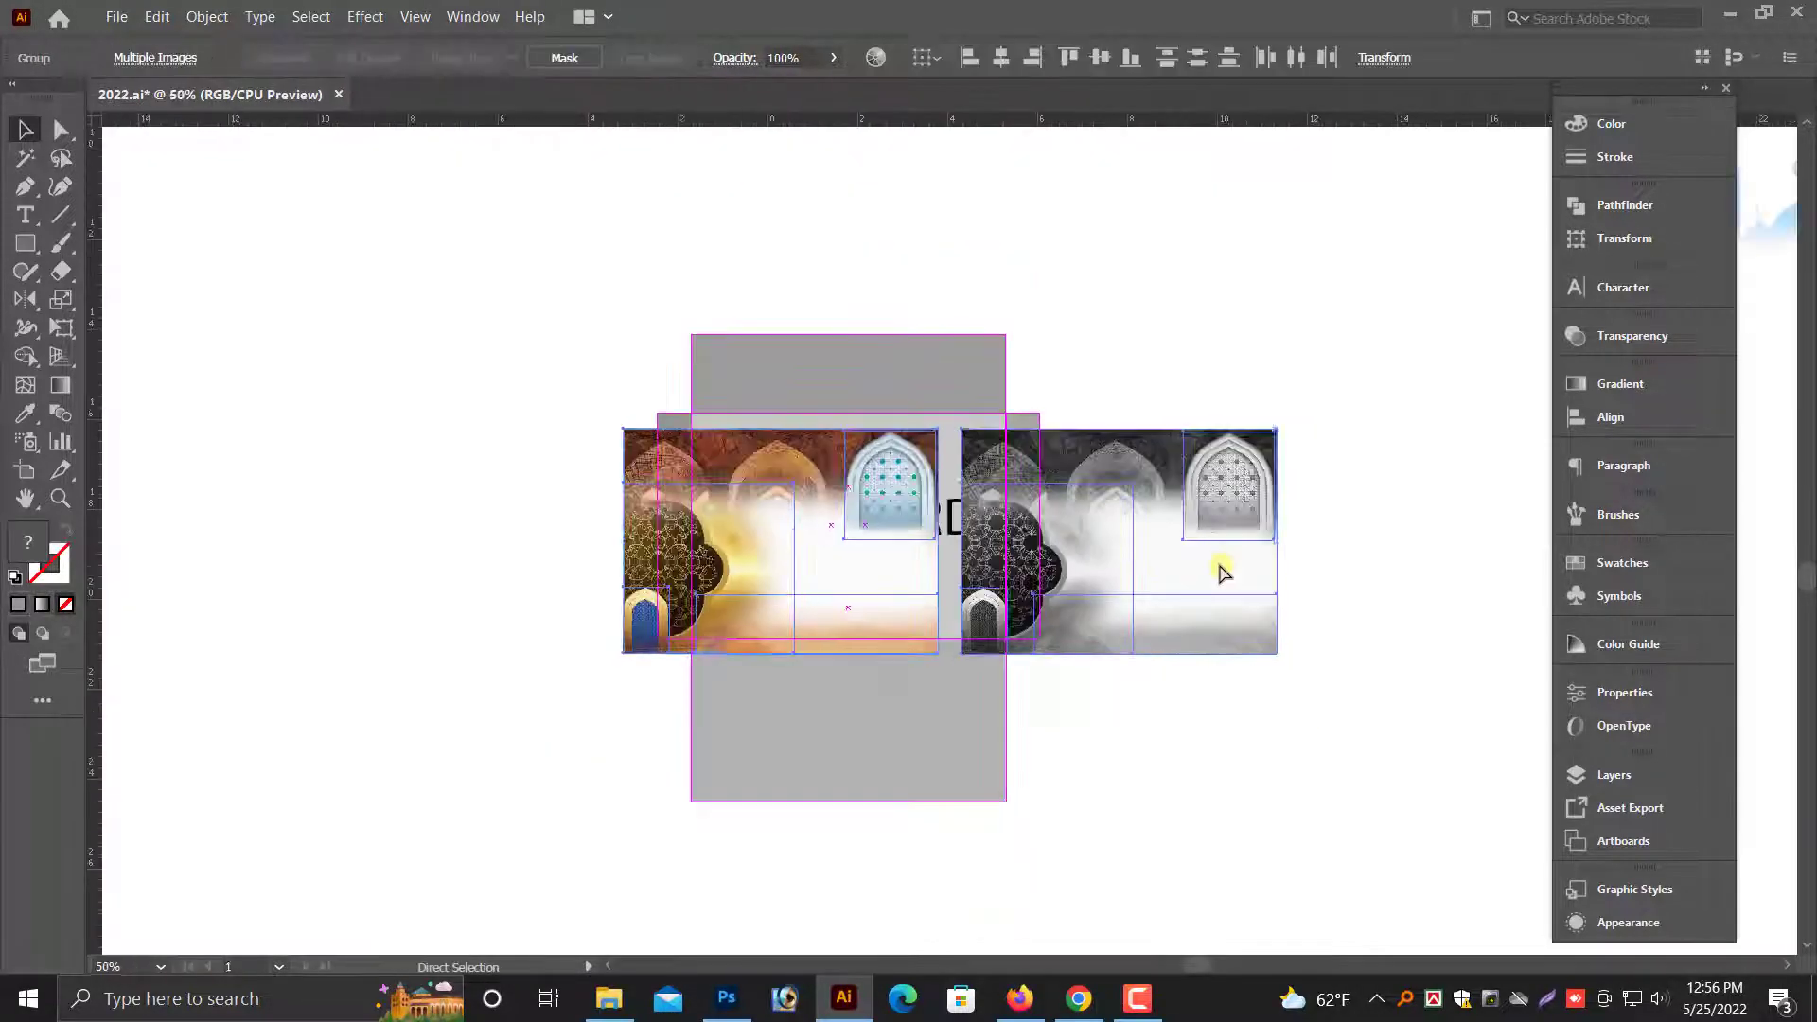
# - Move the grayscale artwork above and to the right of the envelope and align the color artwork with the central panel
pyautogui.moveTo(1202, 572)
pyautogui.mouseDown()
pyautogui.moveTo(1156, 256)
pyautogui.moveTo(1240, 254)
pyautogui.mouseUp()
pyautogui.scroll(6, 1216, 379)
pyautogui.click(1205, 566)
pyautogui.moveTo(844, 367)
pyautogui.mouseDown()
pyautogui.moveTo(912, 571)
pyautogui.moveTo(901, 695)
pyautogui.mouseUp()
pyautogui.hotkey('ctrl', 'space')
pyautogui.moveTo(640, 458)
pyautogui.mouseDown()
pyautogui.moveTo(1043, 706)
pyautogui.moveTo(959, 706)
pyautogui.mouseUp()
pyautogui.moveTo(962, 675); pyautogui.dragTo(847, 612)
pyautogui.hotkey('ctrl', '-')
pyautogui.hotkey('ctrl', '-')
pyautogui.hotkey('ctrl', '-')
pyautogui.click(1231, 670)
# - Examine the color artwork's fit on the envelope's central panel and the prepared texts and graphics around it
pyautogui.scroll(1, 1230, 663)
pyautogui.hotkey('ctrl', 'space')
pyautogui.moveTo(616, 376); pyautogui.dragTo(1350, 710)
pyautogui.scroll(-1, 1315, 678)
pyautogui.hotkey('ctrl', '-')
pyautogui.hotkey('ctrl', '-')
pyautogui.hotkey('ctrl', '-')
pyautogui.press('space')
pyautogui.moveTo(1309, 547); pyautogui.dragTo(1172, 669)
pyautogui.scroll(2, 1173, 653)
pyautogui.hotkey('ctrl', '-')
pyautogui.hotkey('ctrl', '-')
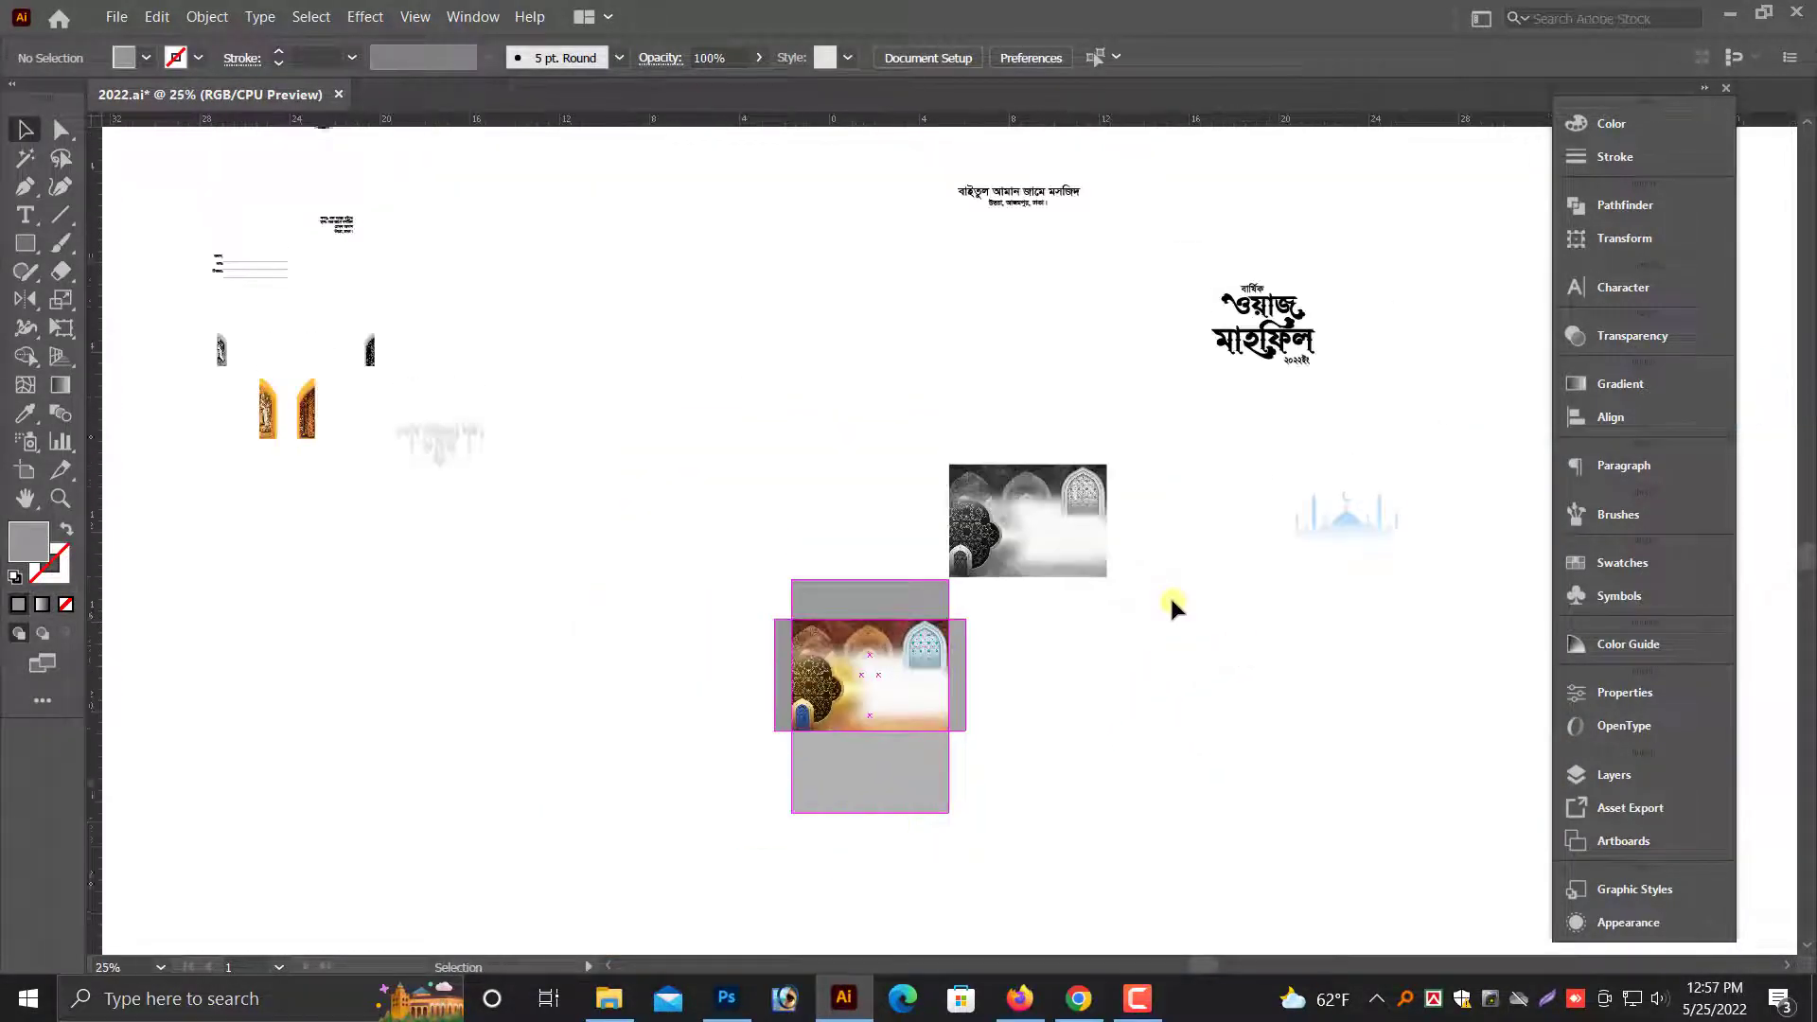
# - Move the mosque name and address text block onto the color artwork and bring it to the front
pyautogui.scroll(3, 1172, 602)
pyautogui.moveTo(859, 259); pyautogui.dragTo(1175, 411)
pyautogui.moveTo(1081, 341); pyautogui.dragTo(1114, 337)
pyautogui.moveTo(1055, 331); pyautogui.dragTo(888, 765)
pyautogui.hotkey('ctrl', '+')
pyautogui.hotkey('ctrl', '+')
pyautogui.hotkey('ctrl', '+')
pyautogui.hotkey('ctrl', '+')
pyautogui.hotkey('ctrl', '+')
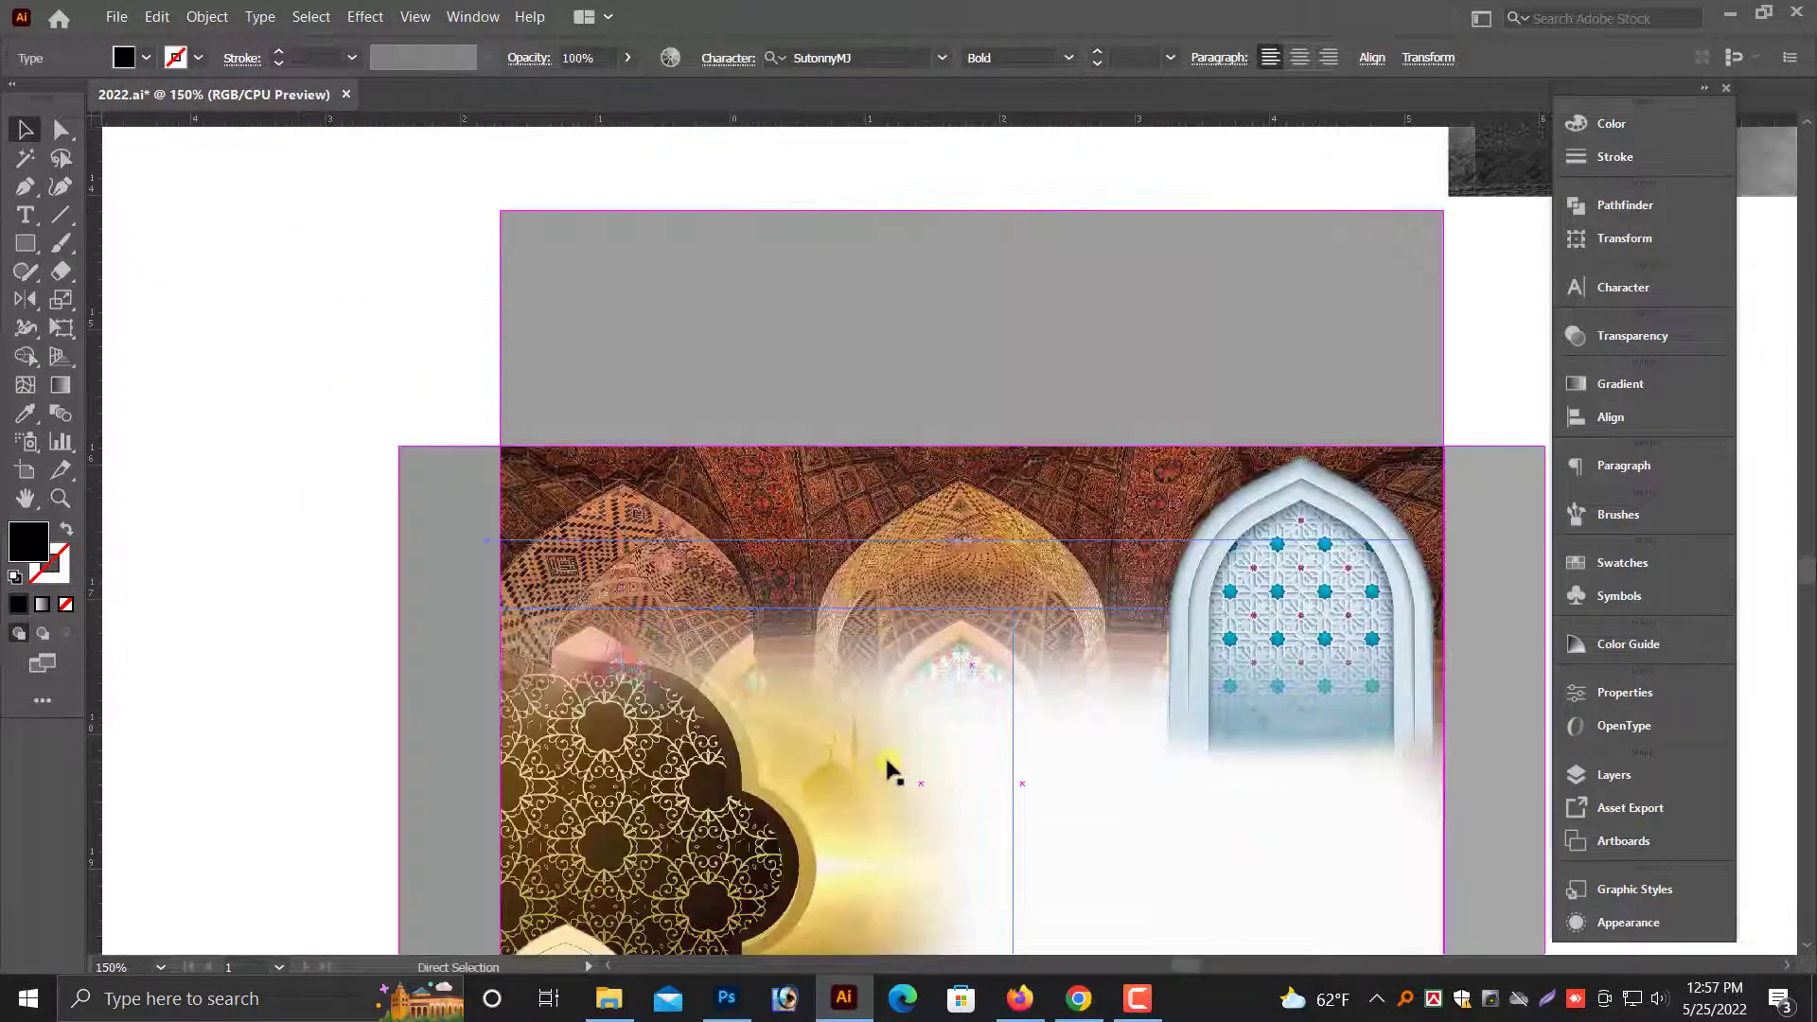
pyautogui.rightClick(961, 599)
pyautogui.moveTo(1183, 484)
pyautogui.click(1351, 489)
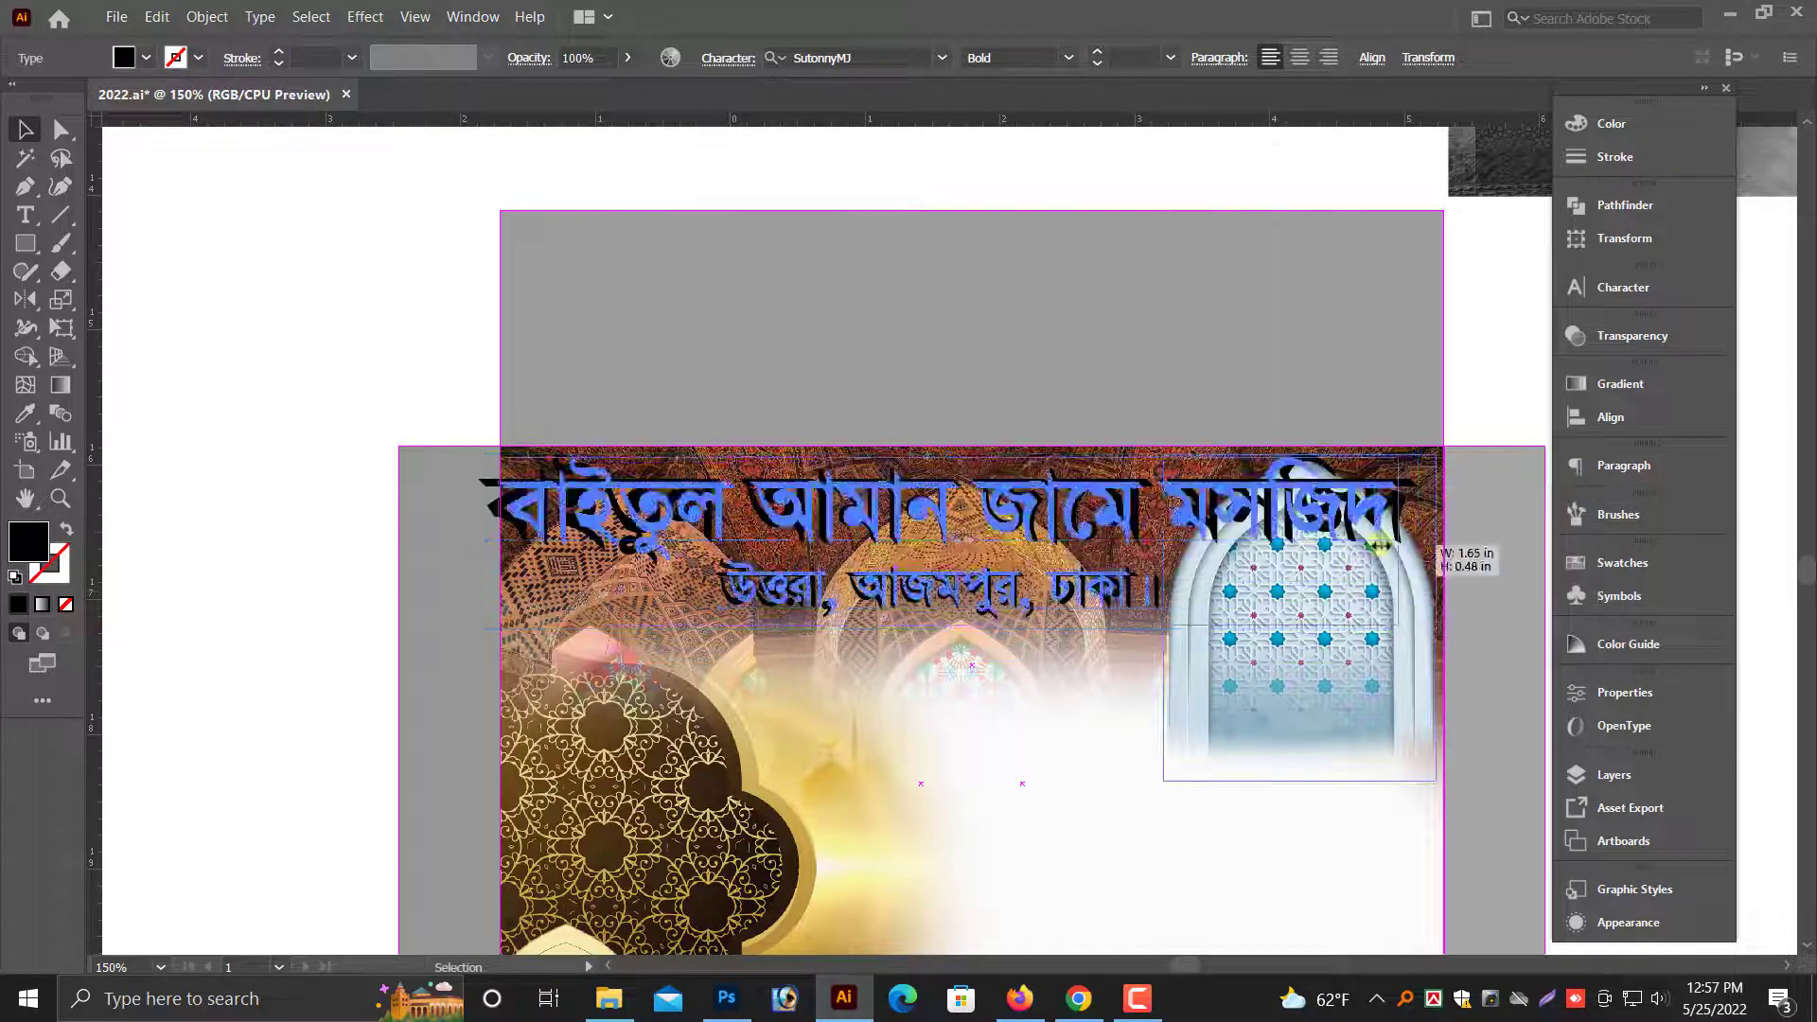
# - Fit the mosque text to the left of the white arch, coloring the name yellow and the address white
pyautogui.moveTo(996, 527); pyautogui.dragTo(966, 532)
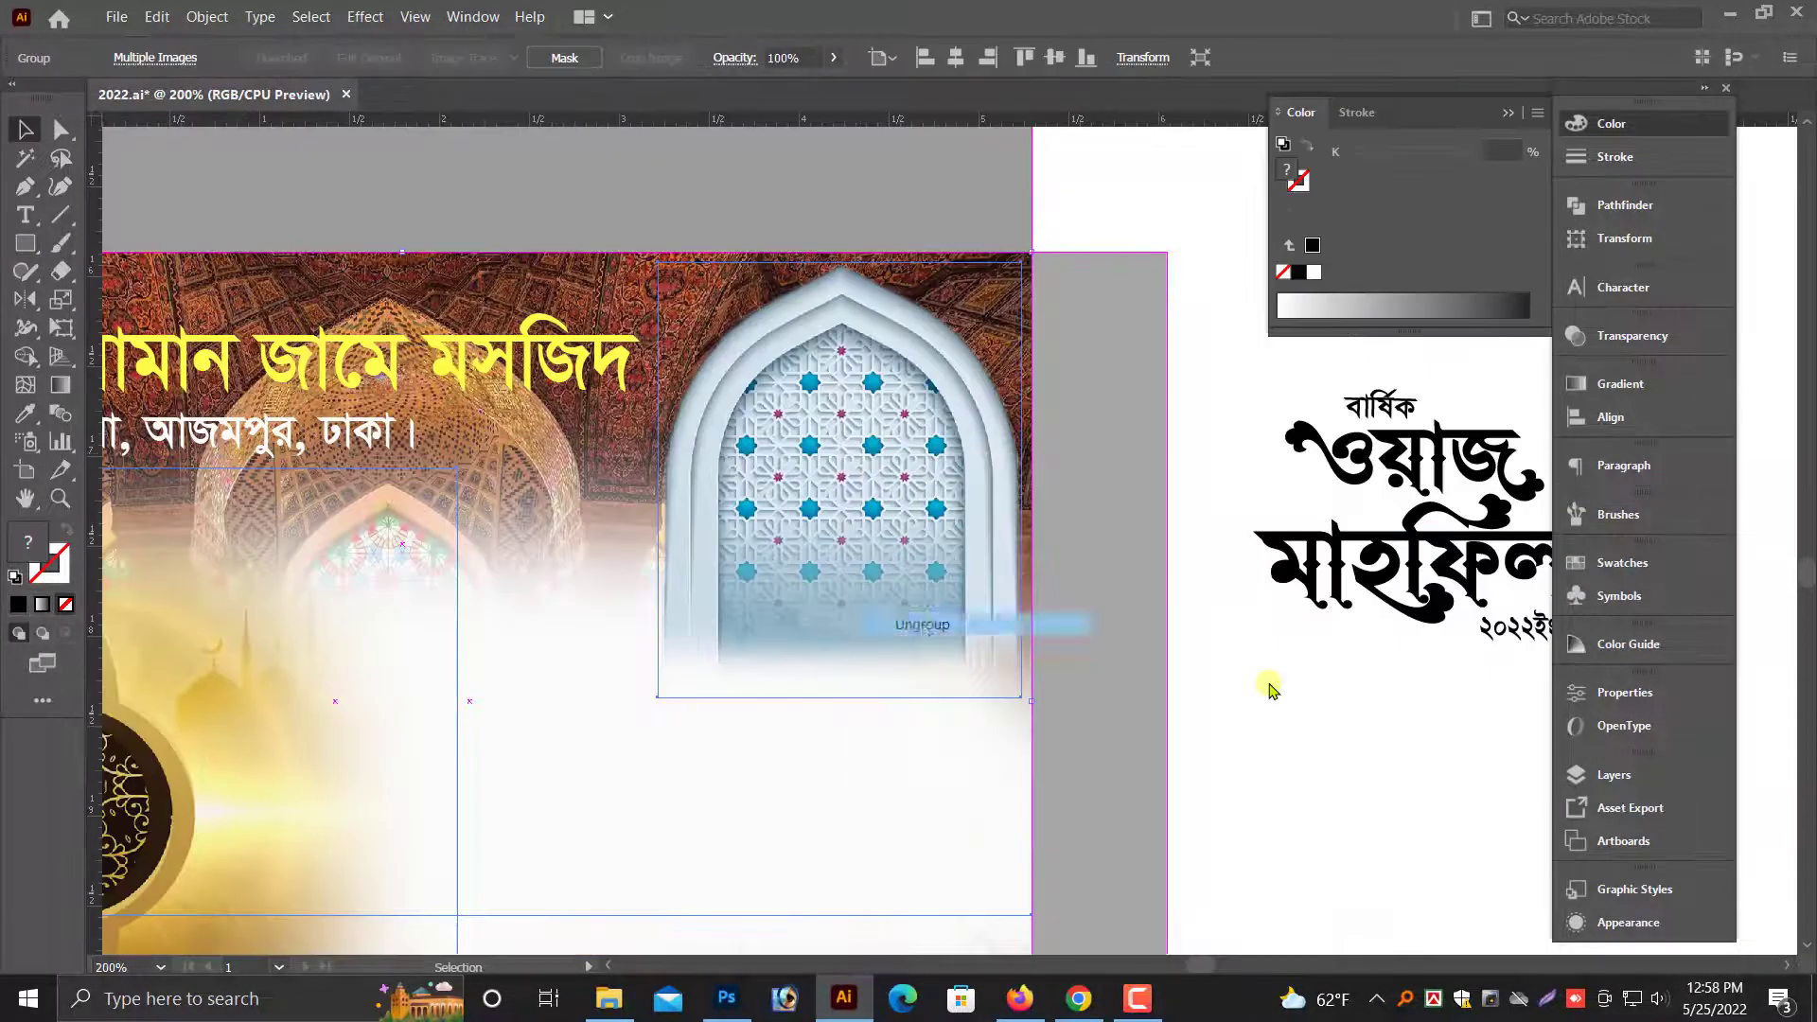
pyautogui.click(872, 567)
pyautogui.moveTo(660, 770); pyautogui.dragTo(634, 799)
pyautogui.click(1266, 821)
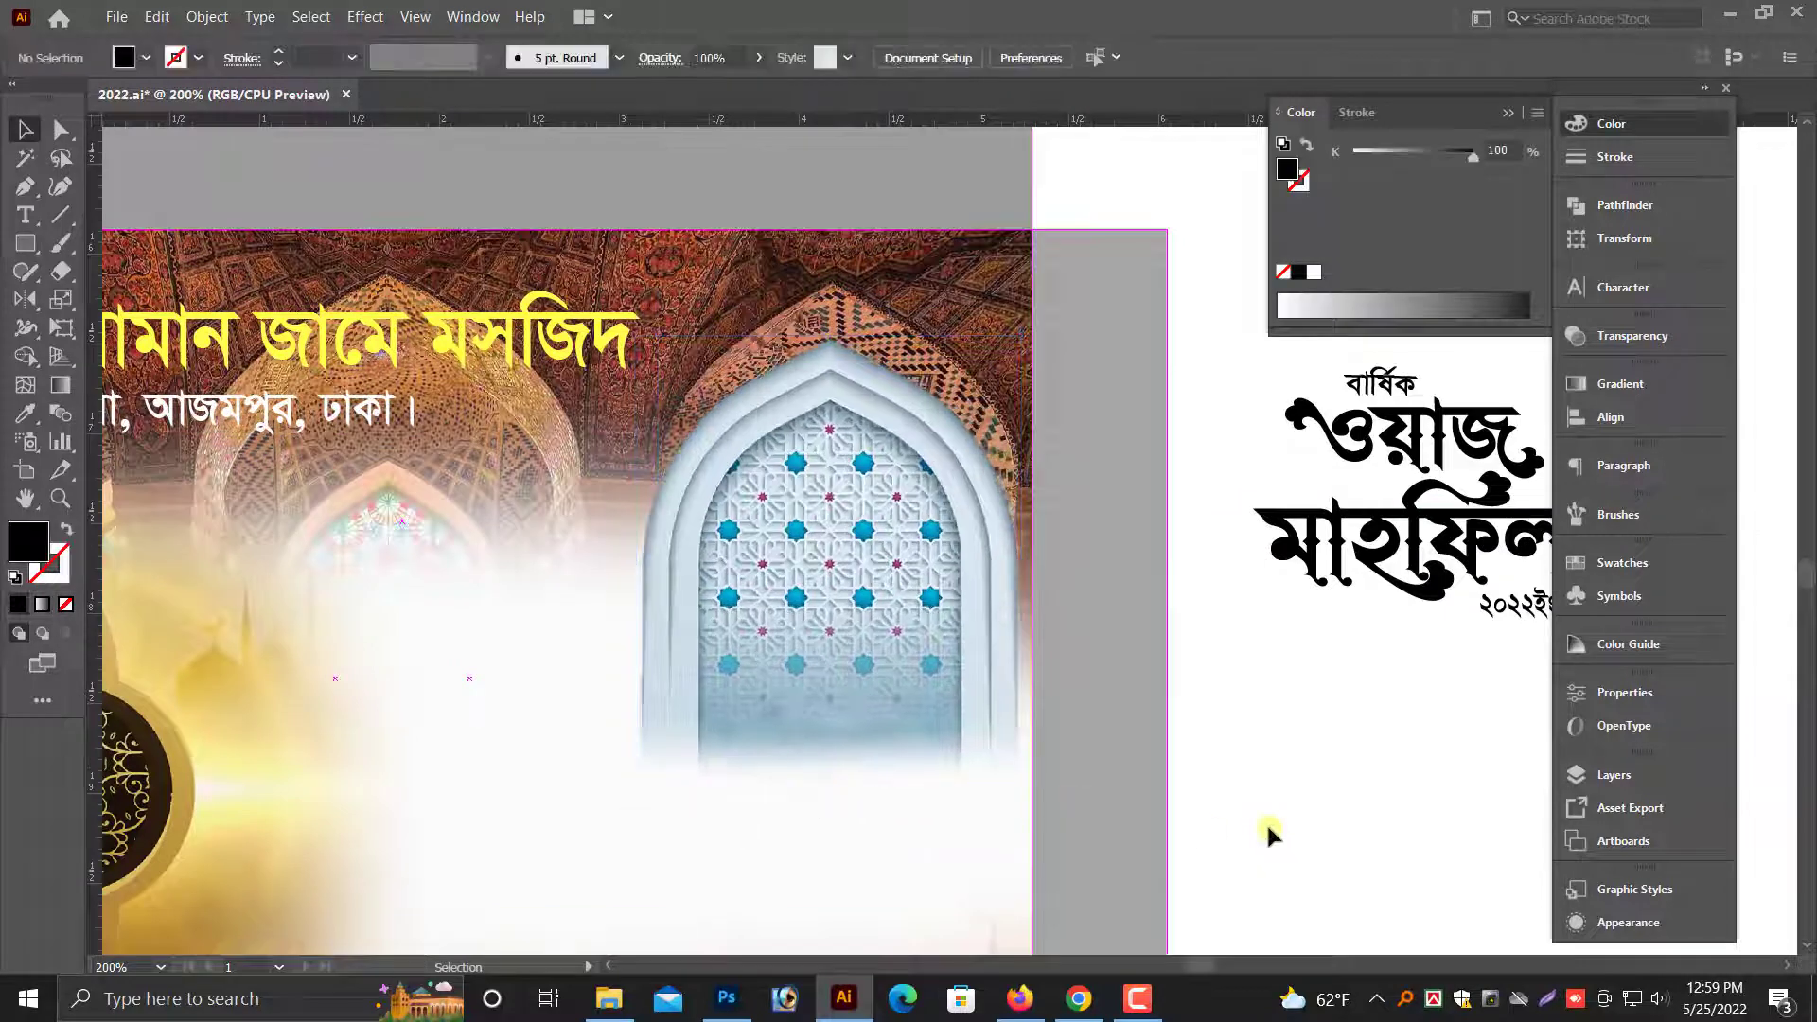
# - Switch the fill of the "ওয়াজ মাহফিল" title to RGB and color it red, FF0000
pyautogui.moveTo(1266, 822); pyautogui.dragTo(1179, 856)
pyautogui.click(1330, 575)
pyautogui.click(1537, 112)
pyautogui.click(1606, 173)
pyautogui.moveTo(1354, 156); pyautogui.dragTo(1474, 157)
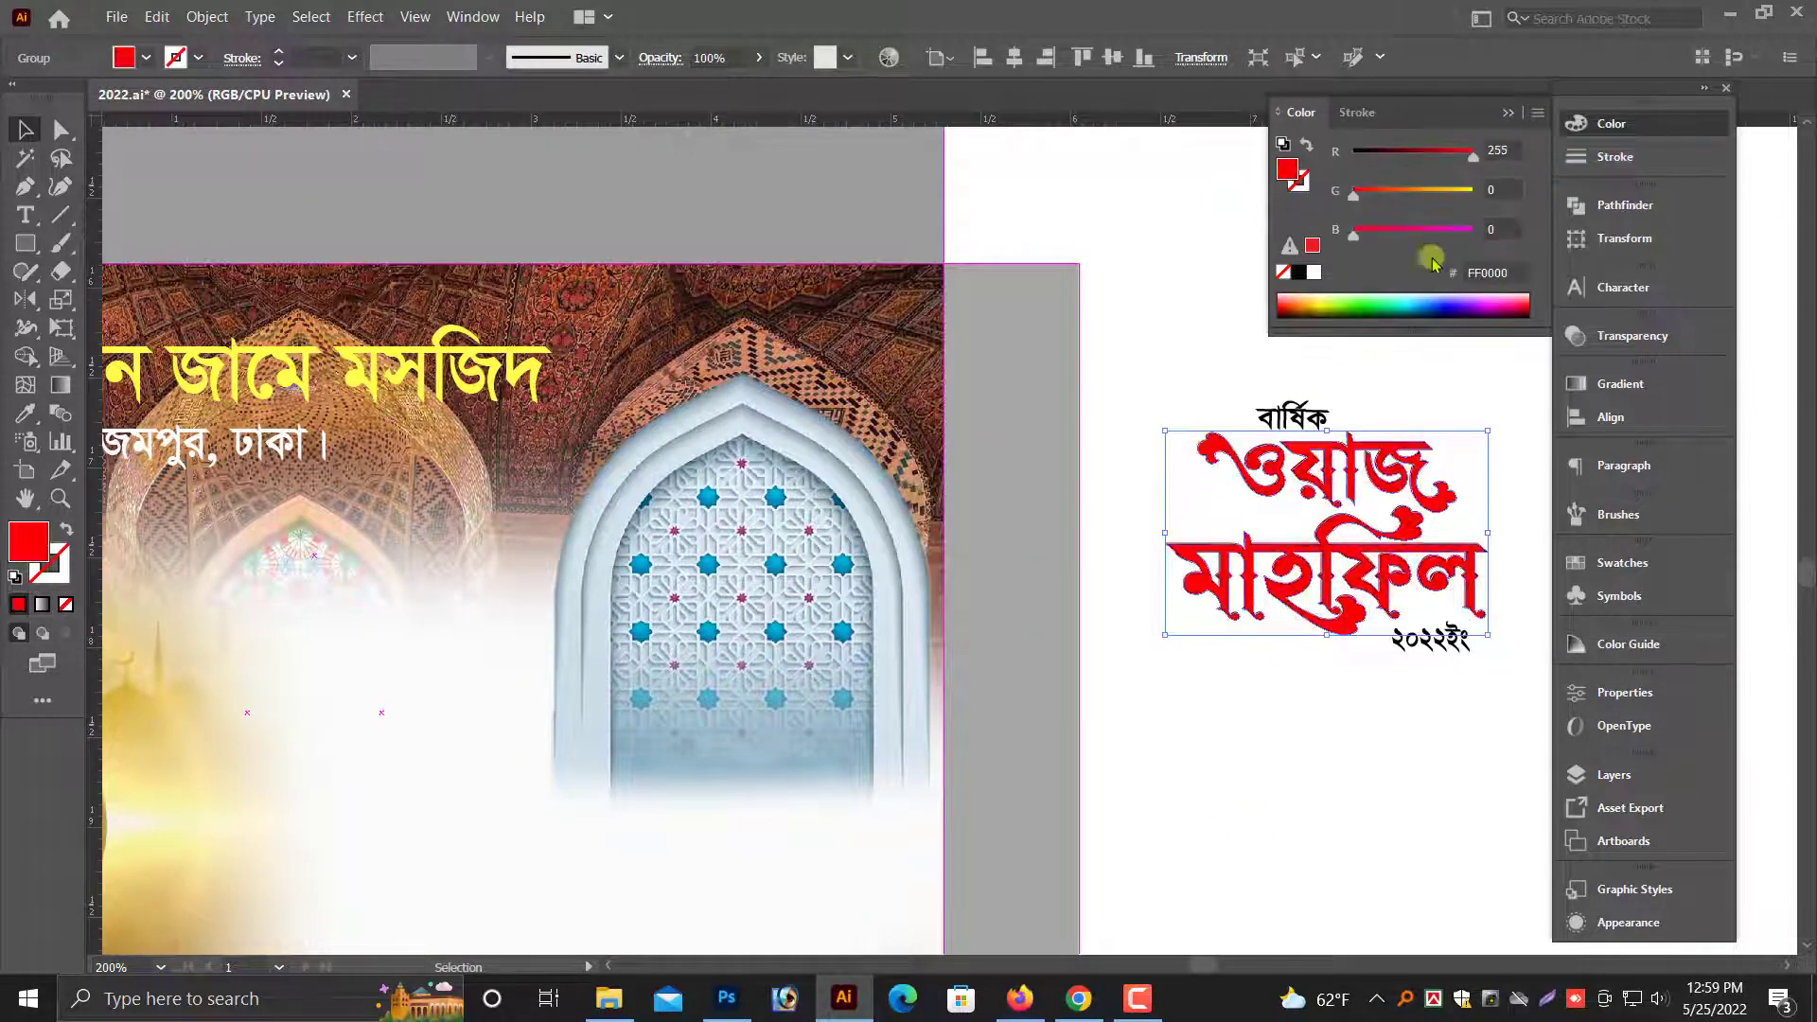
pyautogui.click(1372, 379)
# - Nudge the "২০২২ইং" year text slightly left and move the whole title block closer to the envelope
pyautogui.click(1294, 417)
pyautogui.moveTo(1412, 642); pyautogui.dragTo(1406, 641)
pyautogui.click(1330, 703)
pyautogui.moveTo(1189, 356); pyautogui.dragTo(1489, 672)
pyautogui.moveTo(1396, 582); pyautogui.dragTo(1227, 628)
# - Select the complete title block and shift it slightly to the right, away from the envelope
pyautogui.click(1139, 446)
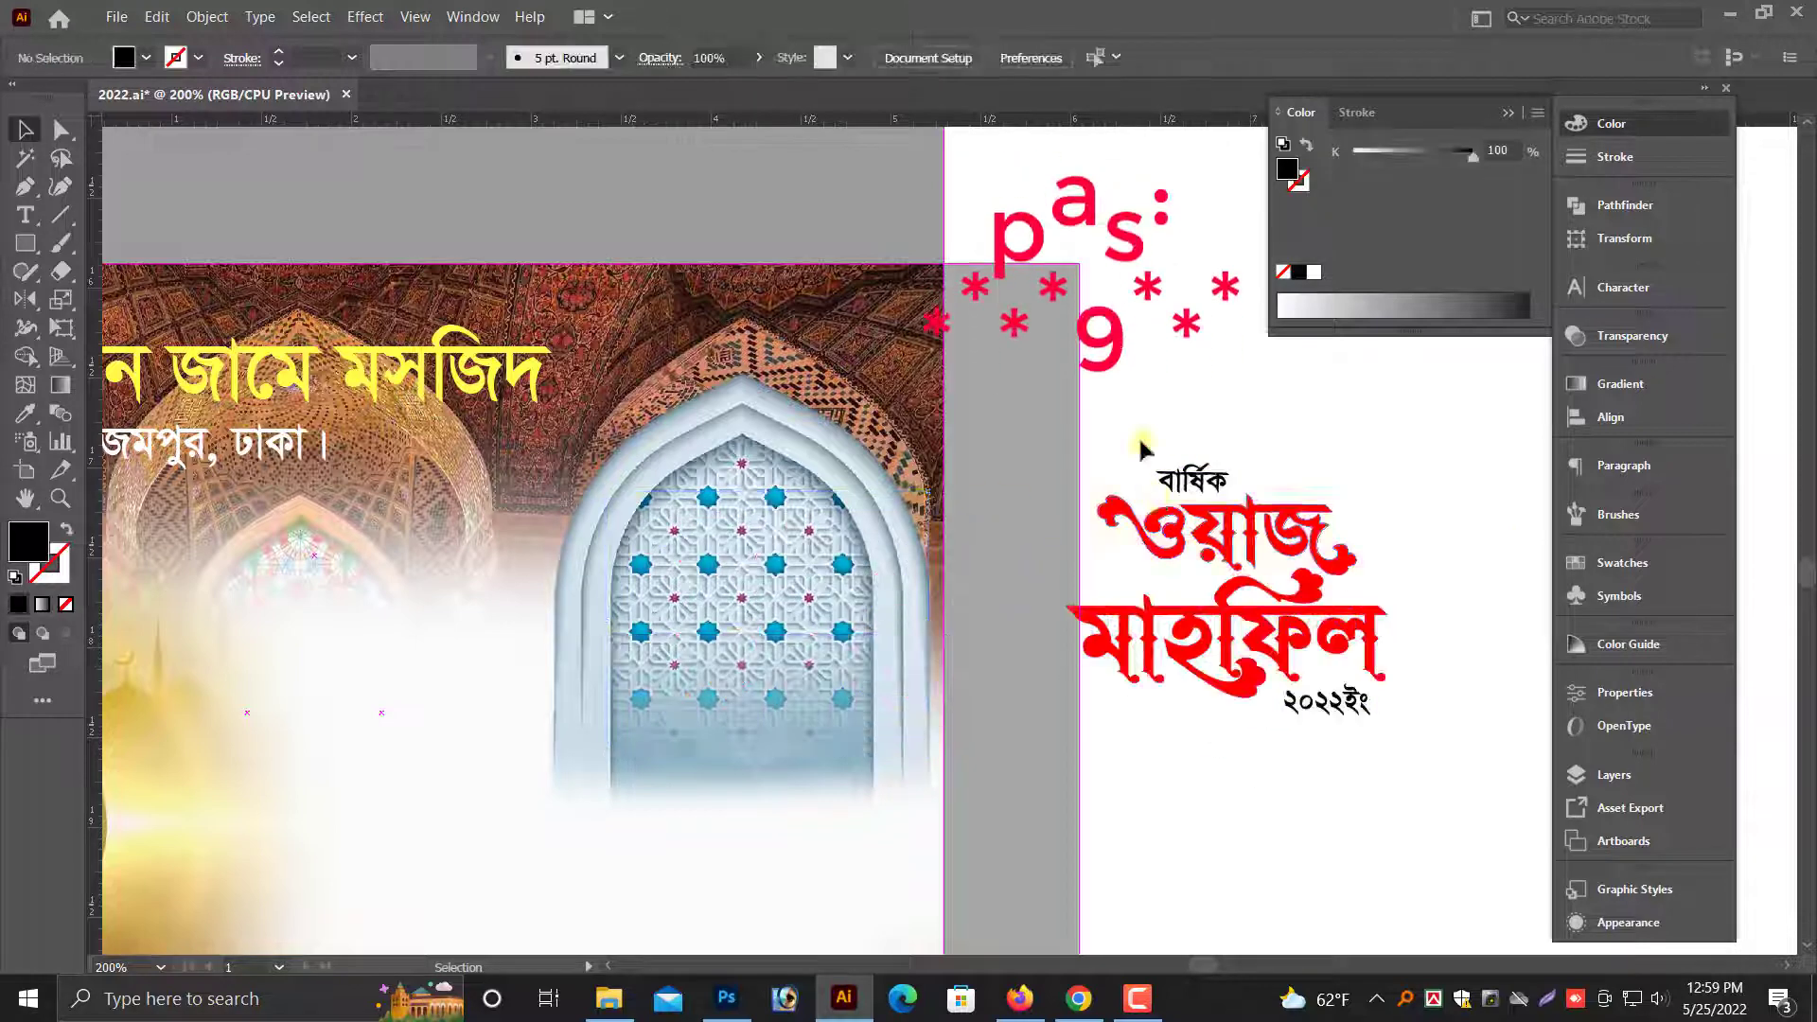
pyautogui.moveTo(1139, 446); pyautogui.dragTo(1401, 720)
pyautogui.moveTo(1303, 620); pyautogui.dragTo(1363, 619)
pyautogui.click(1310, 747)
pyautogui.moveTo(1299, 758); pyautogui.dragTo(1156, 783)
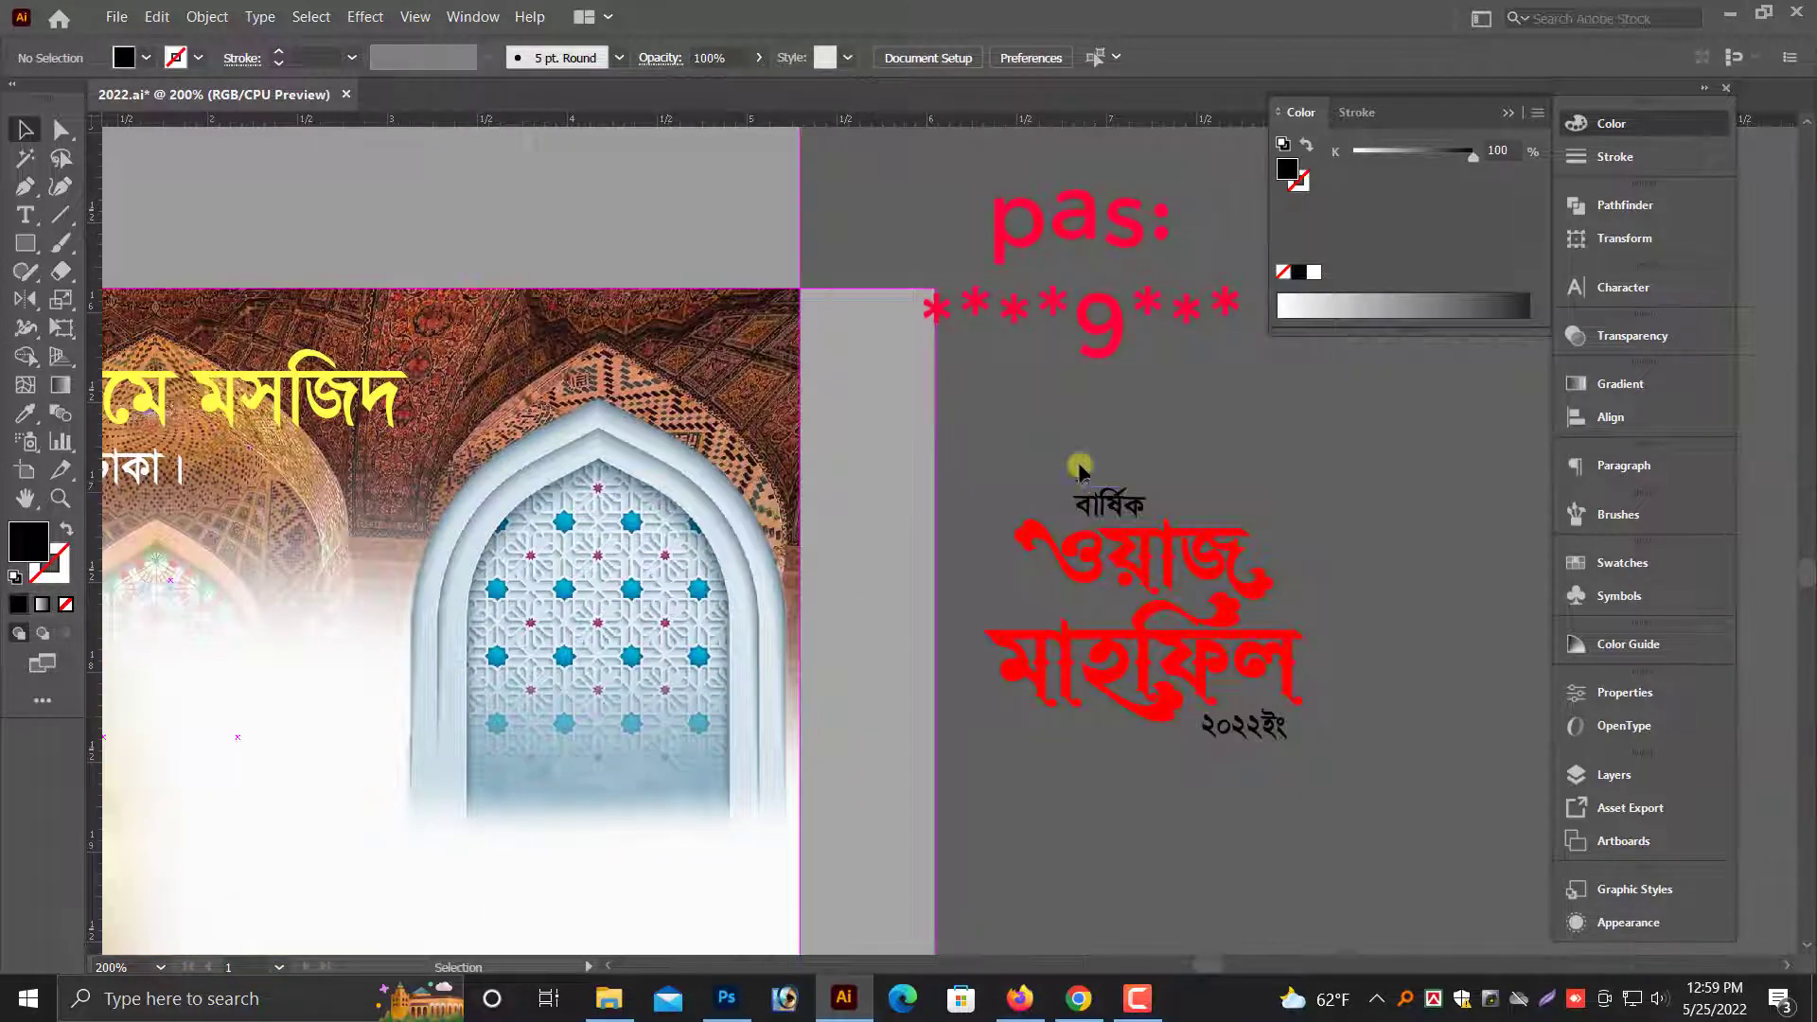
# - Copy the red "ওয়াজ মাহফিল" title and paste the duplicate directly in front of the original
pyautogui.hotkey('ctrl', 'a')
pyautogui.moveTo(1081, 488); pyautogui.dragTo(832, 466)
pyautogui.click(790, 386)
pyautogui.scroll(-1, 946, 544)
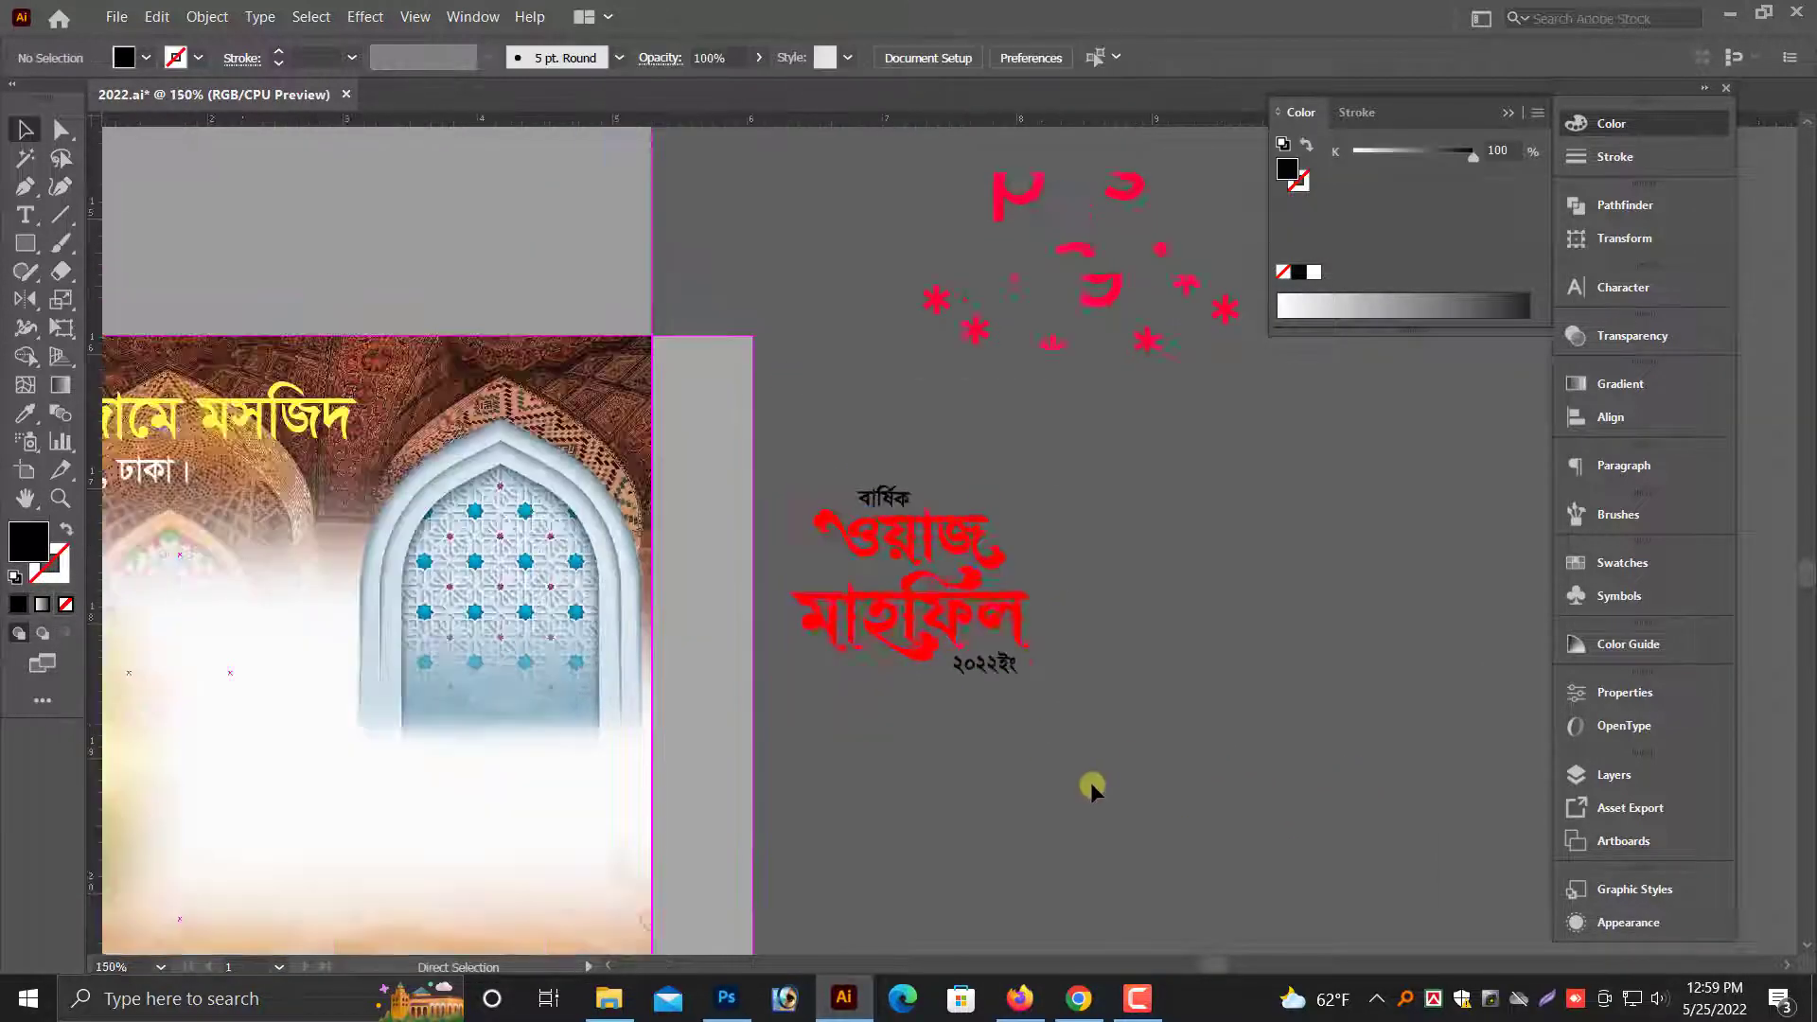
pyautogui.moveTo(886, 789); pyautogui.dragTo(1129, 761)
pyautogui.moveTo(1304, 683); pyautogui.dragTo(1110, 415)
pyautogui.moveTo(1259, 723); pyautogui.dragTo(1212, 676)
pyautogui.click(1204, 668)
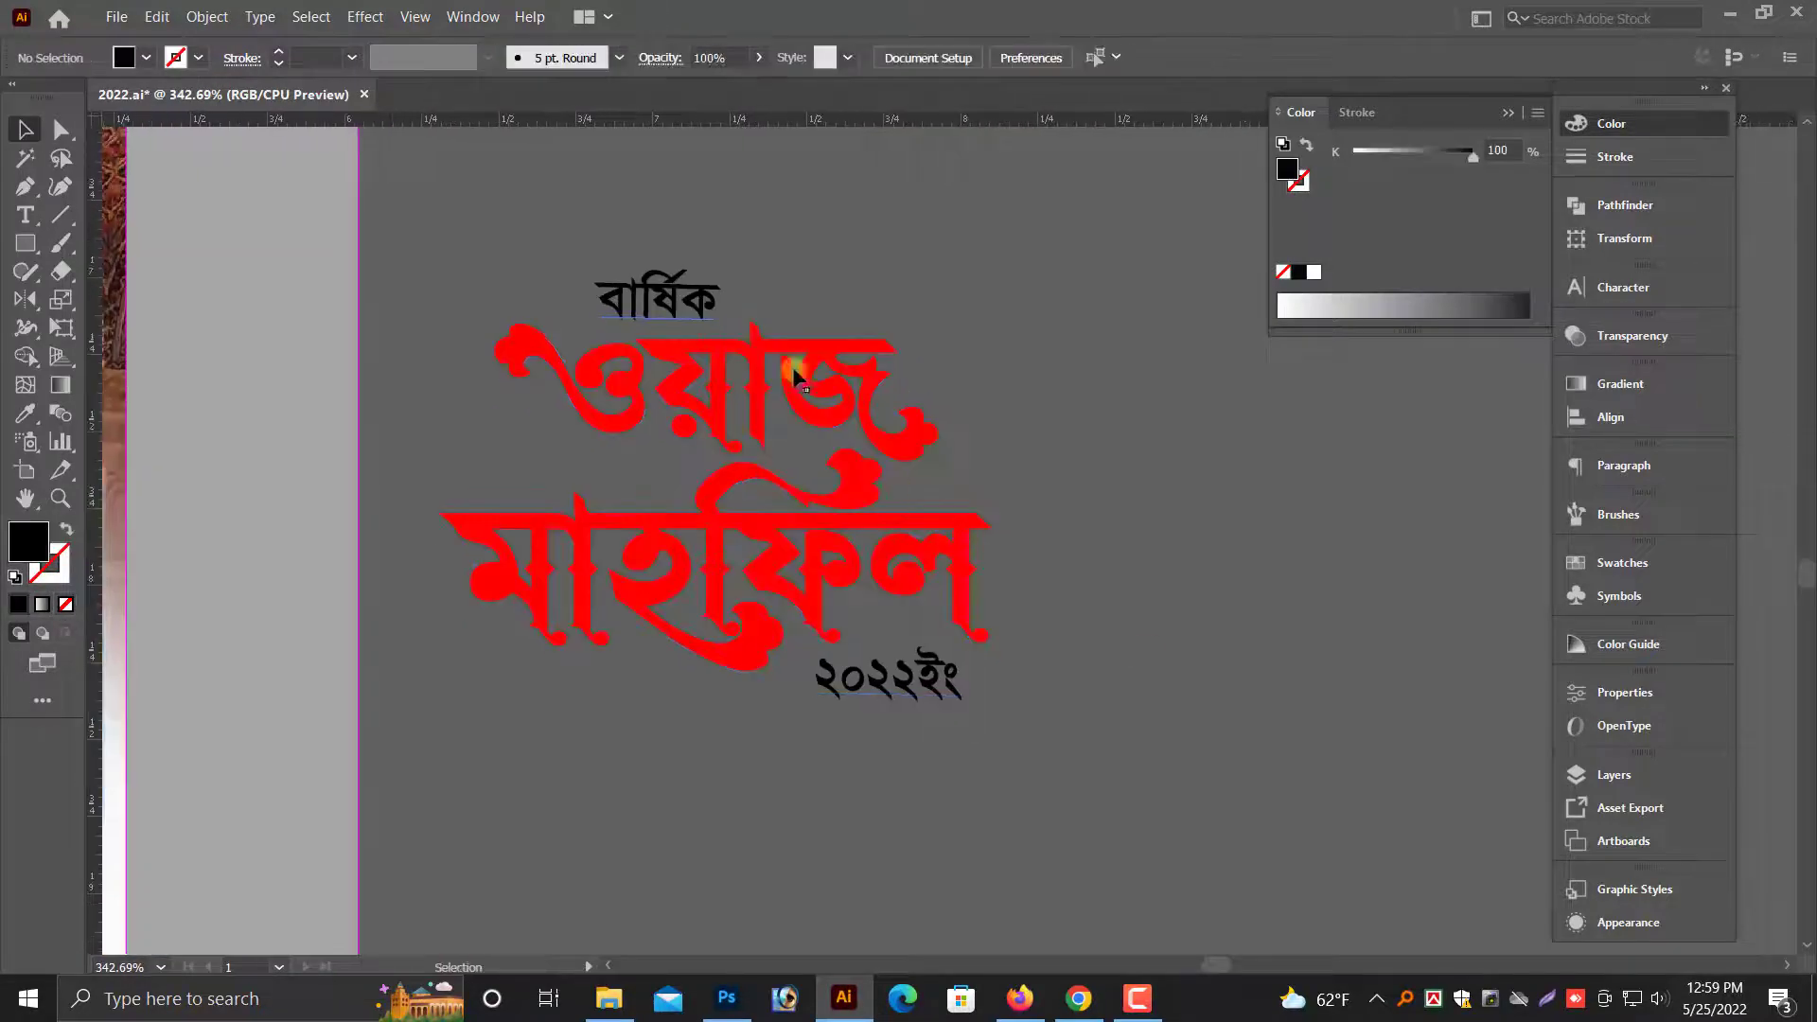
pyautogui.click(748, 417)
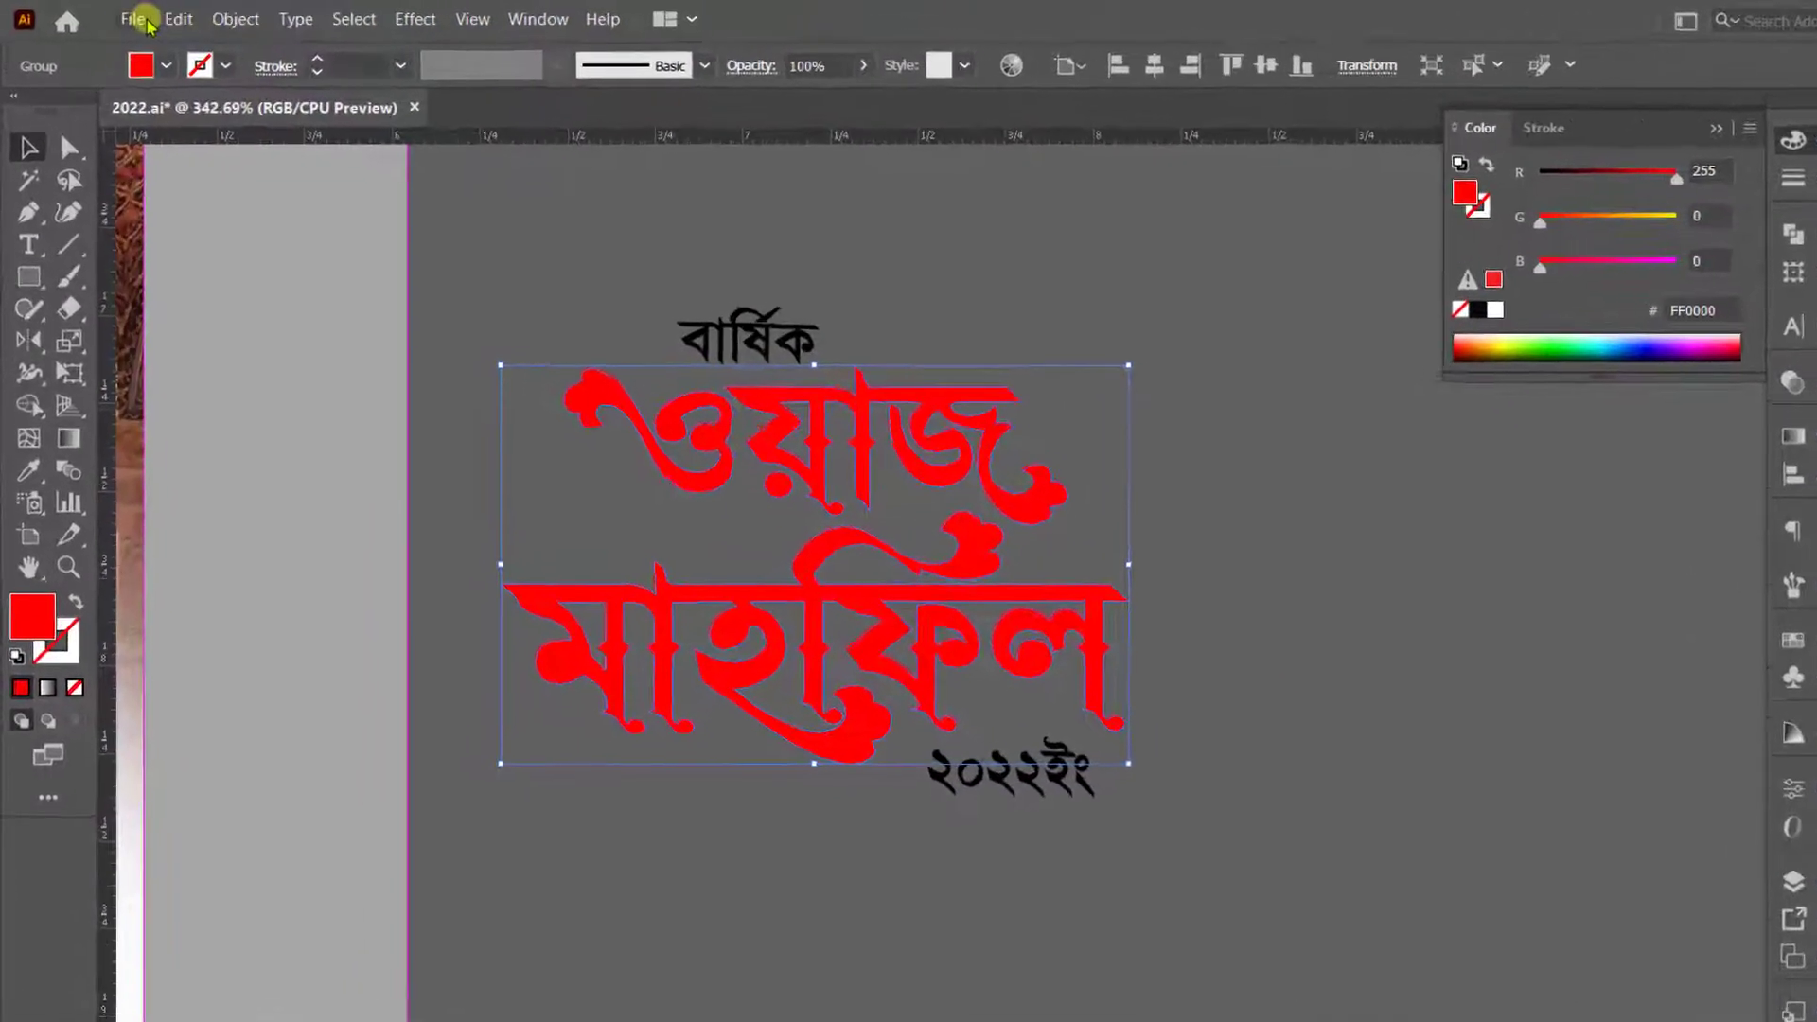
pyautogui.click(156, 19)
pyautogui.click(225, 141)
pyautogui.click(183, 23)
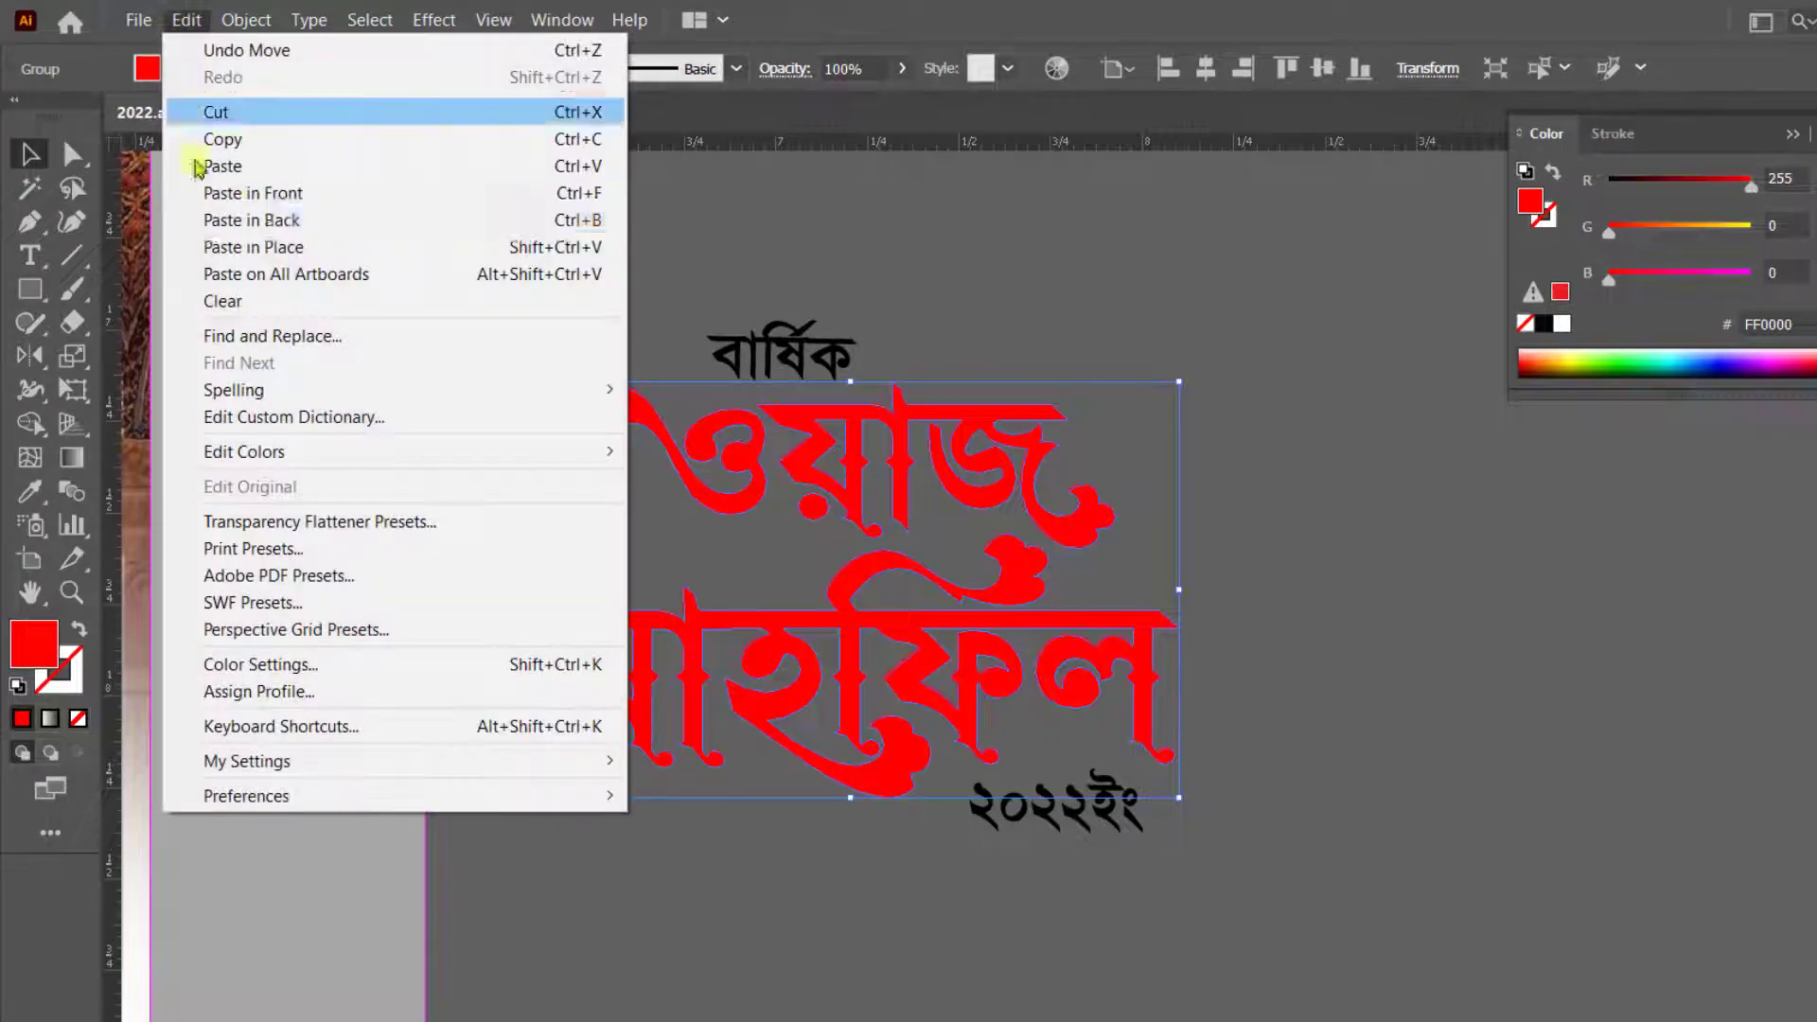
pyautogui.click(262, 197)
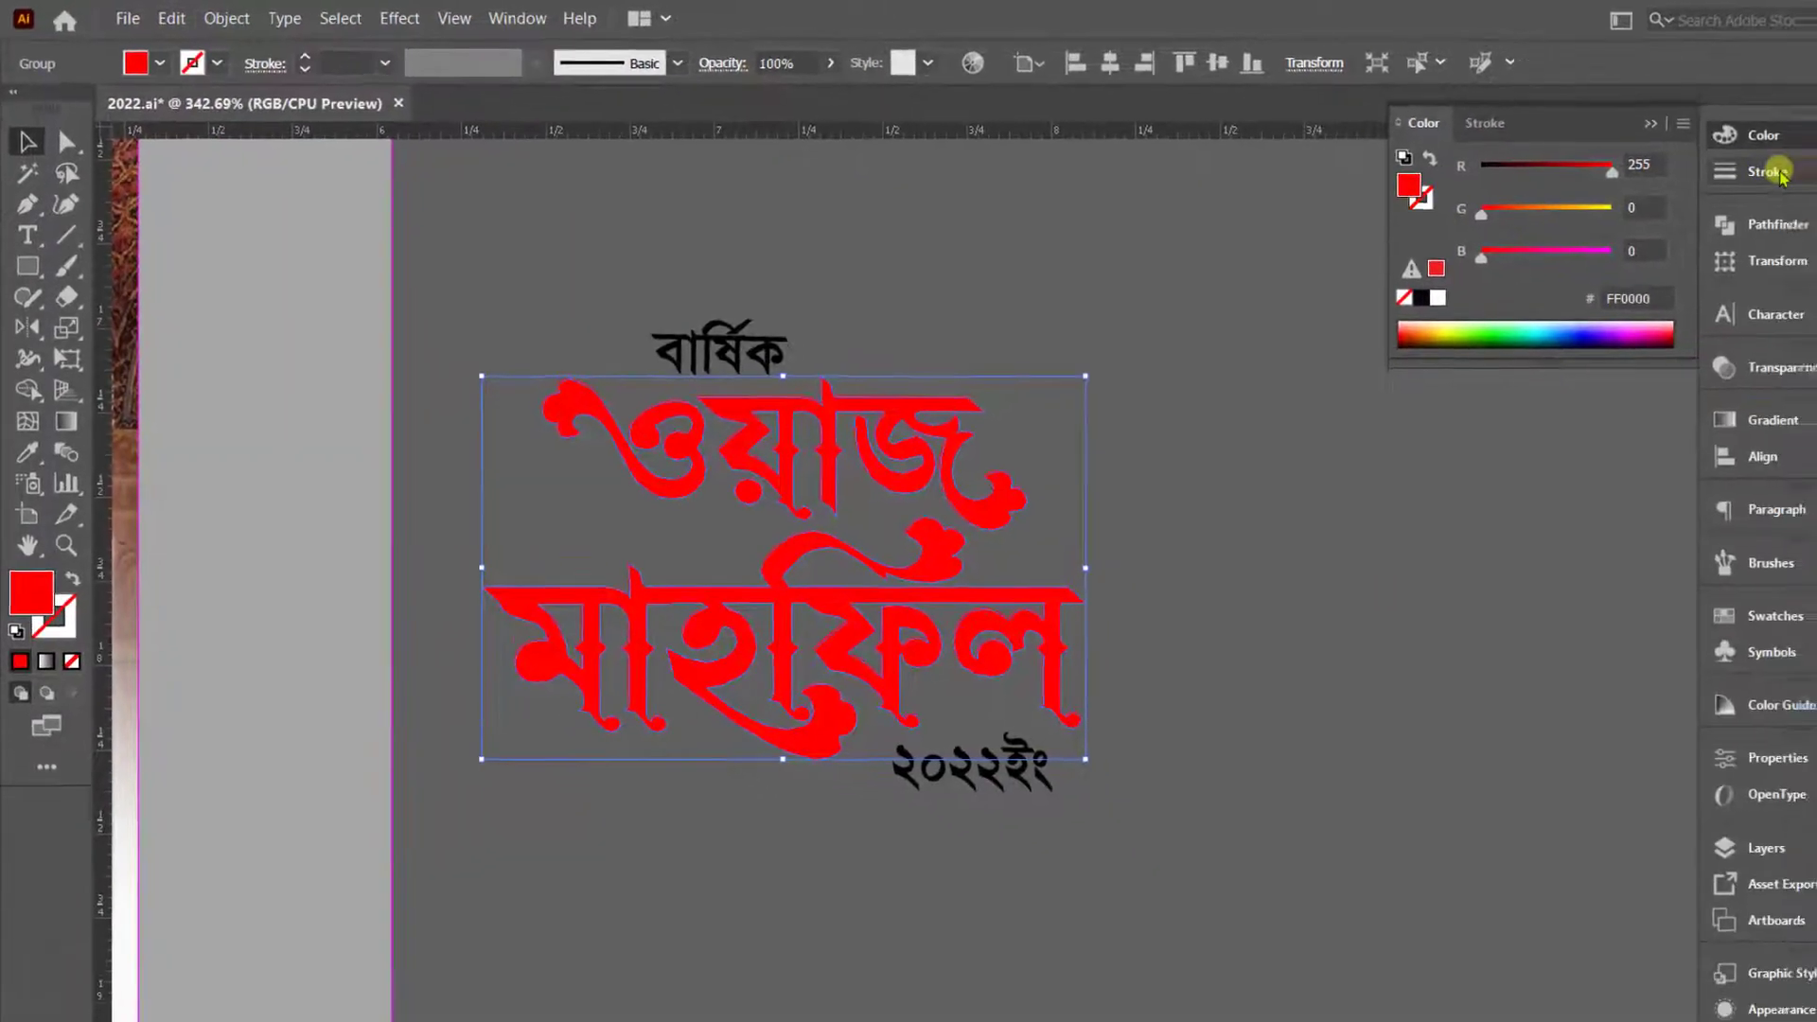
# - Give the duplicate title a 5 pt stroke and color both its fill and stroke white, FFFFFF
pyautogui.click(1777, 171)
pyautogui.write('5')
pyautogui.press('Return')
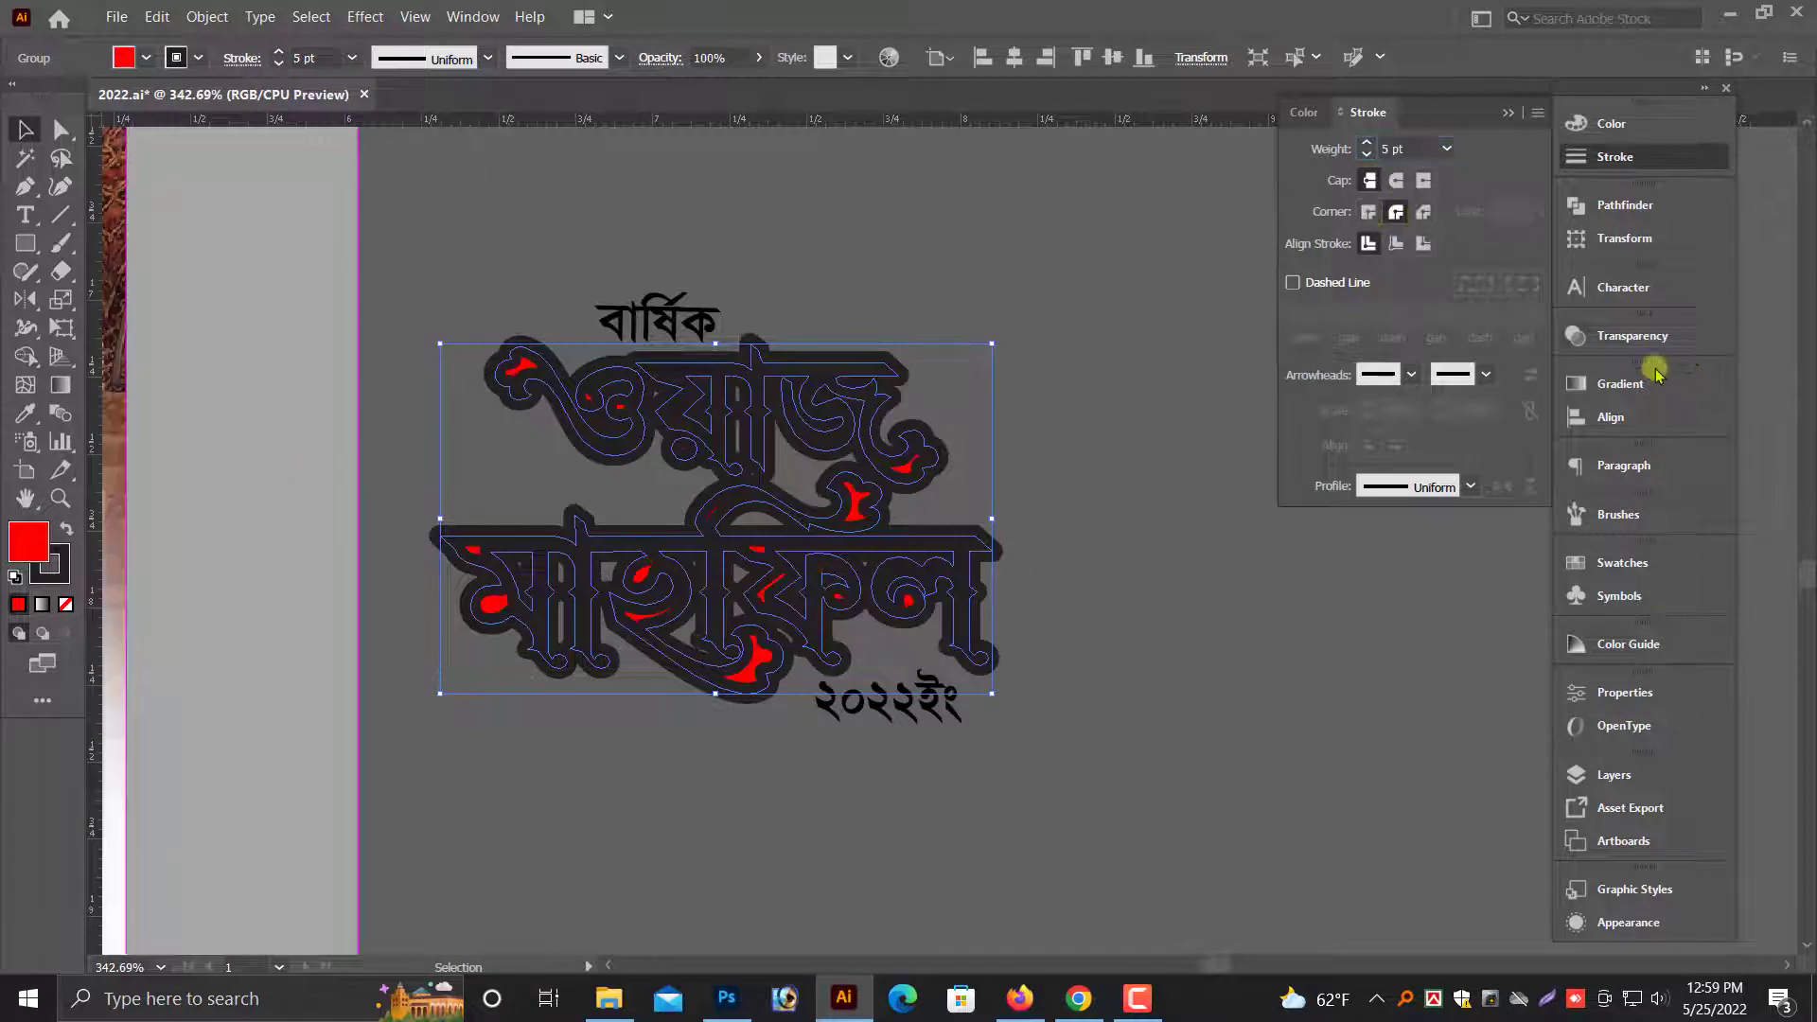
pyautogui.click(1612, 124)
pyautogui.click(1313, 274)
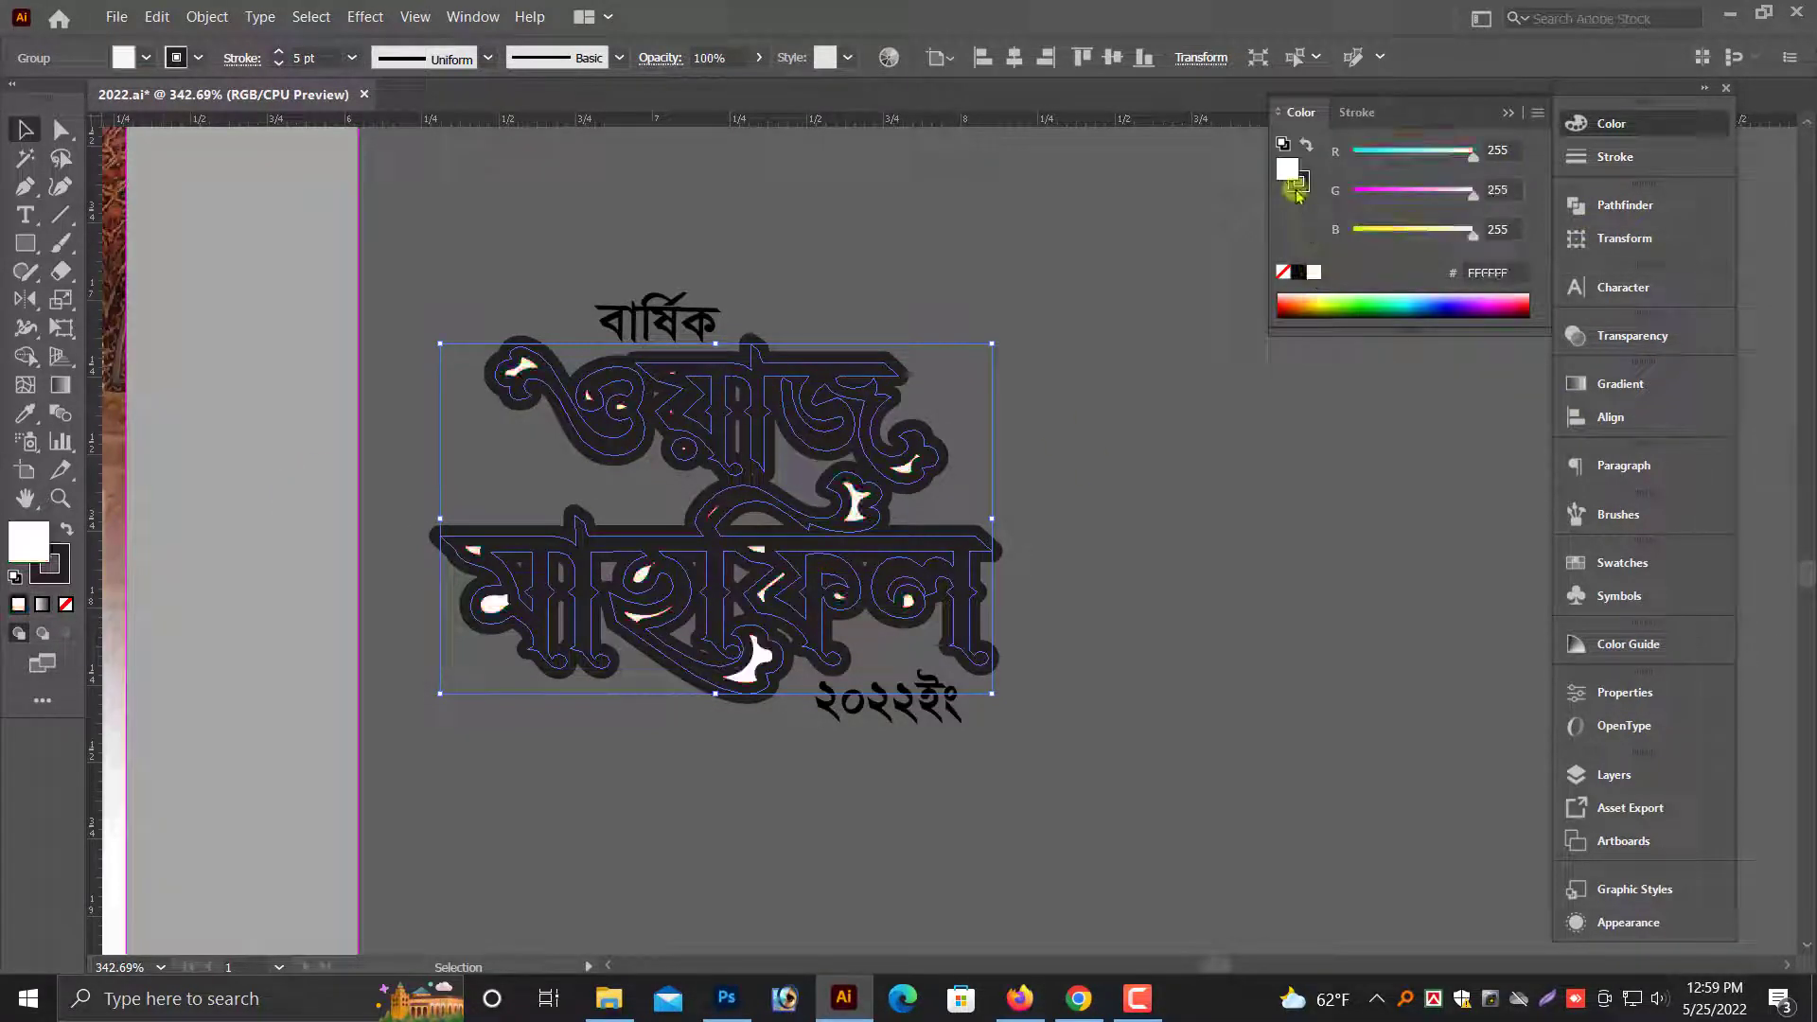
pyautogui.moveTo(1290, 174); pyautogui.dragTo(1304, 188)
pyautogui.click(1508, 112)
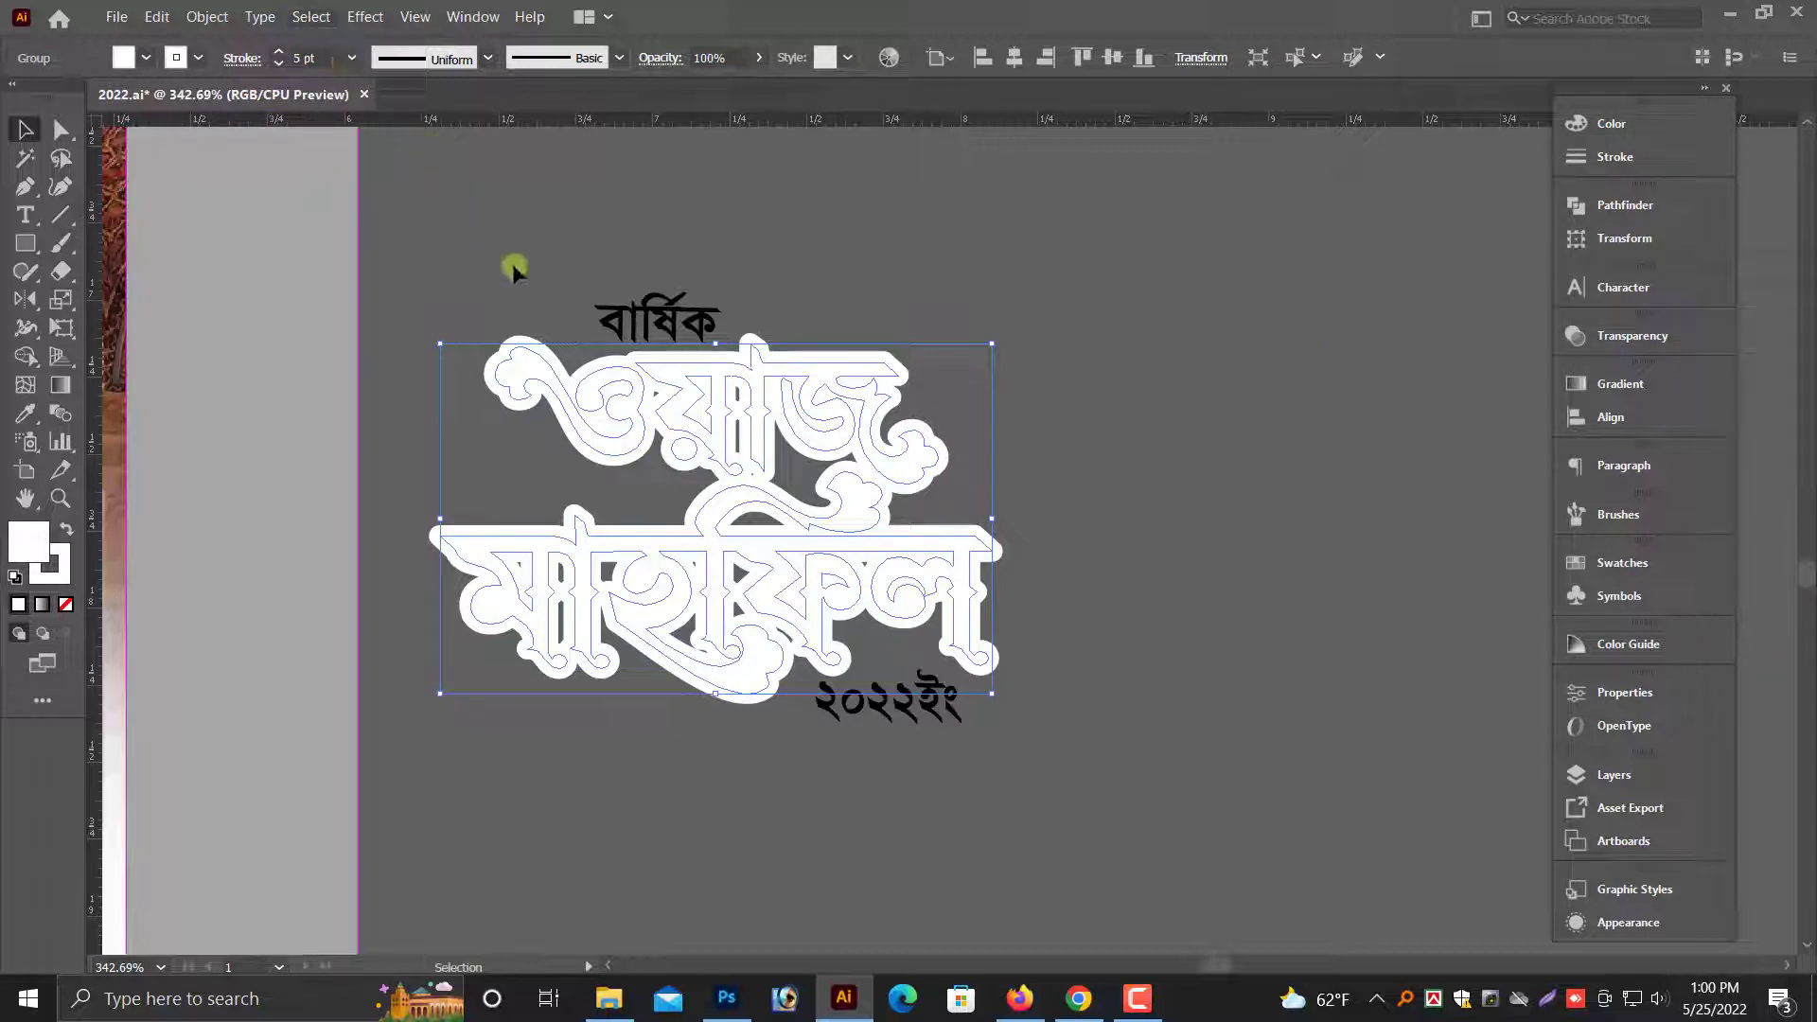
pyautogui.click(154, 17)
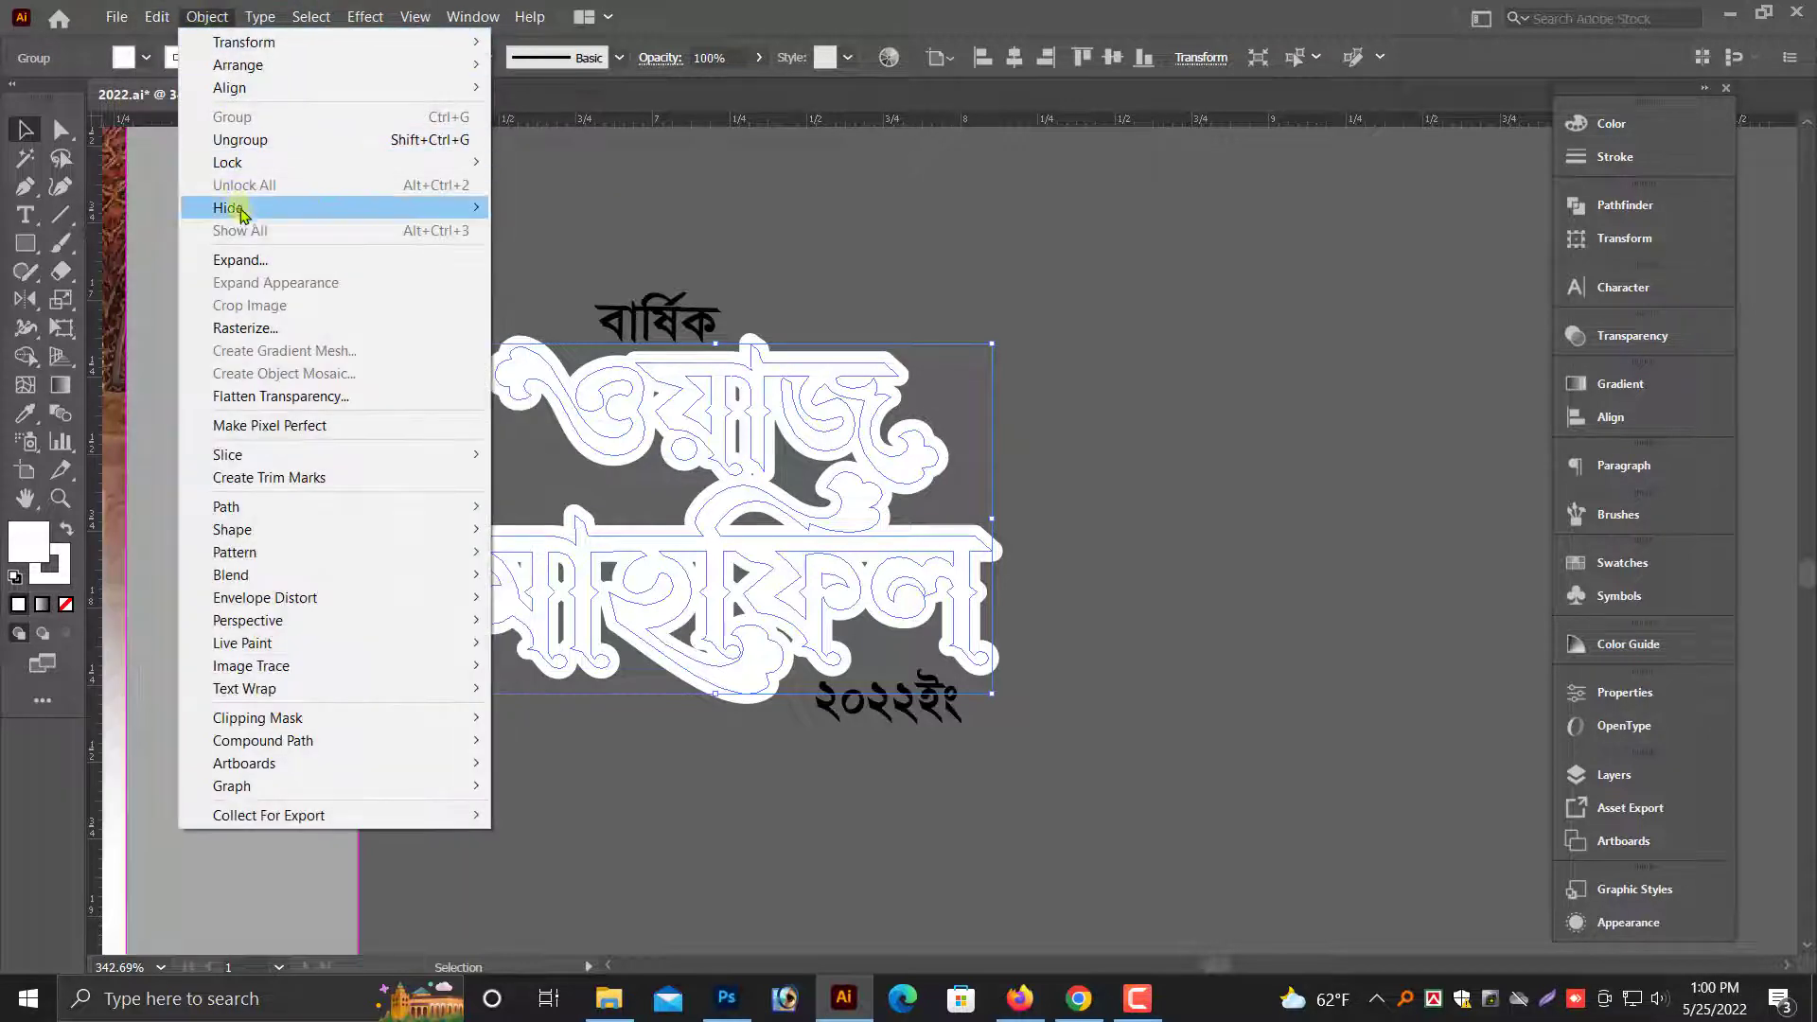
pyautogui.moveTo(243, 211)
pyautogui.click(590, 217)
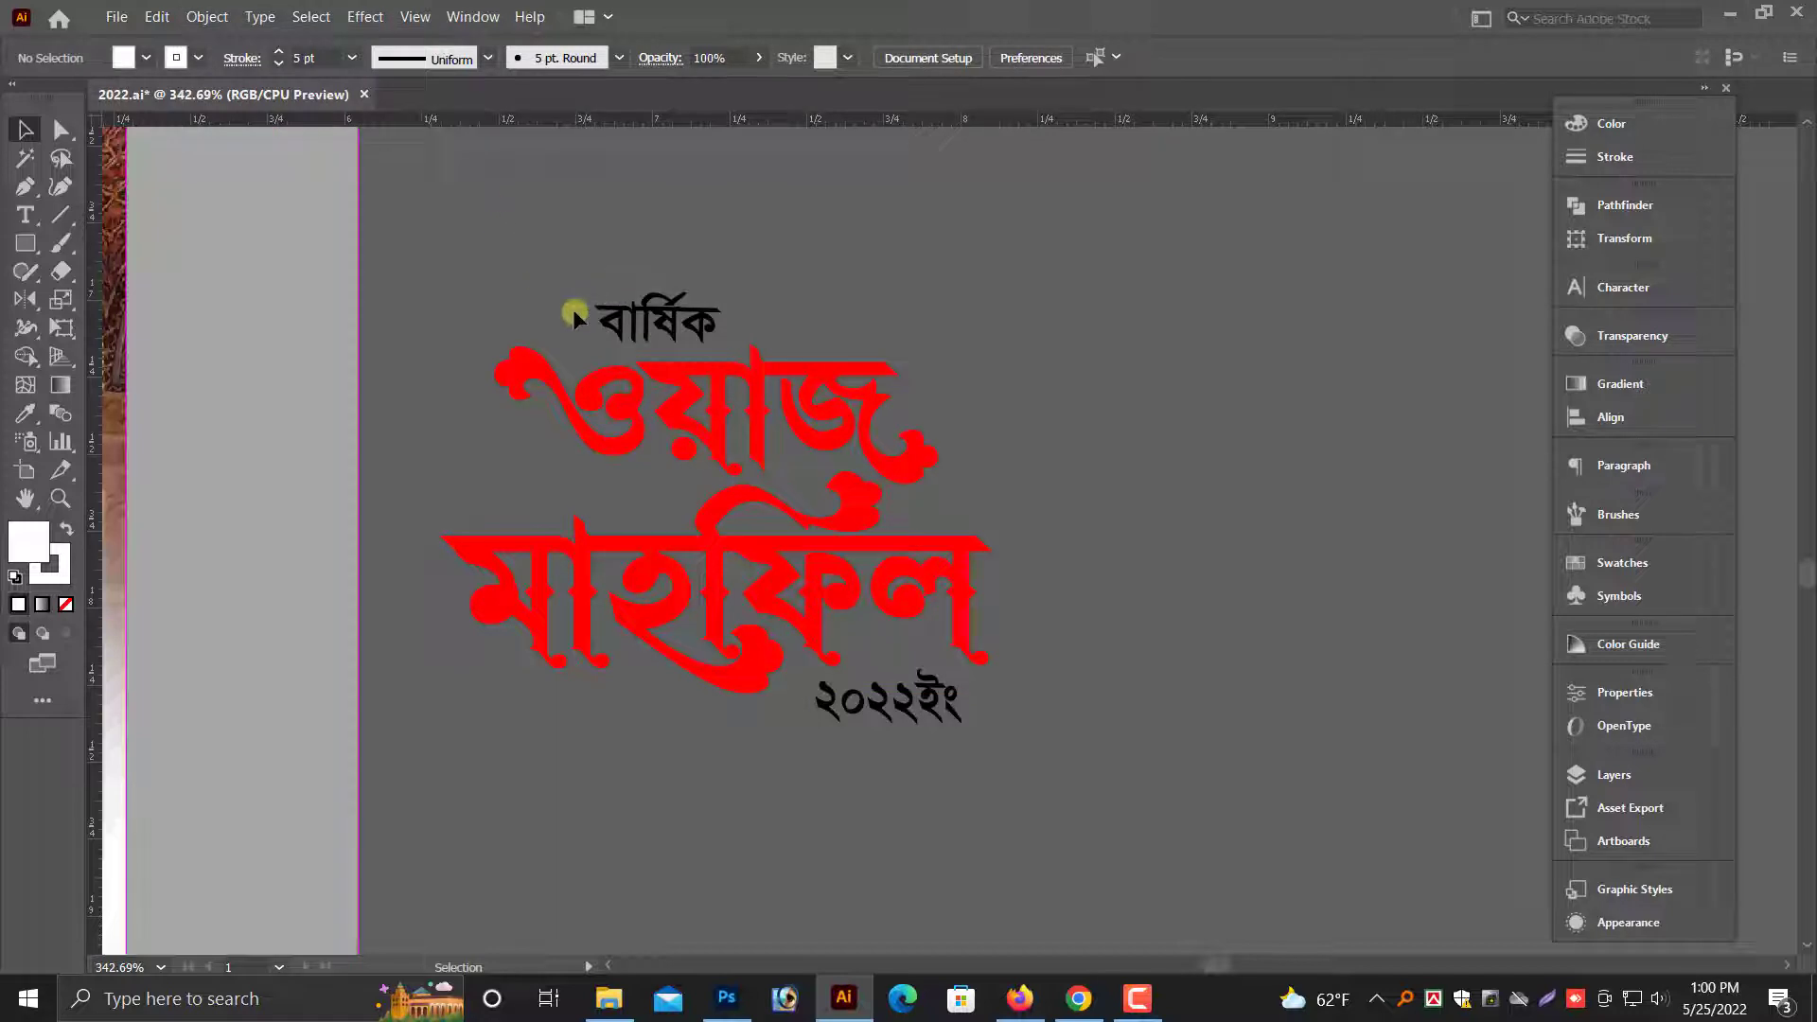
pyautogui.hotkey('ctrl', 'alt', '3')
pyautogui.click(536, 243)
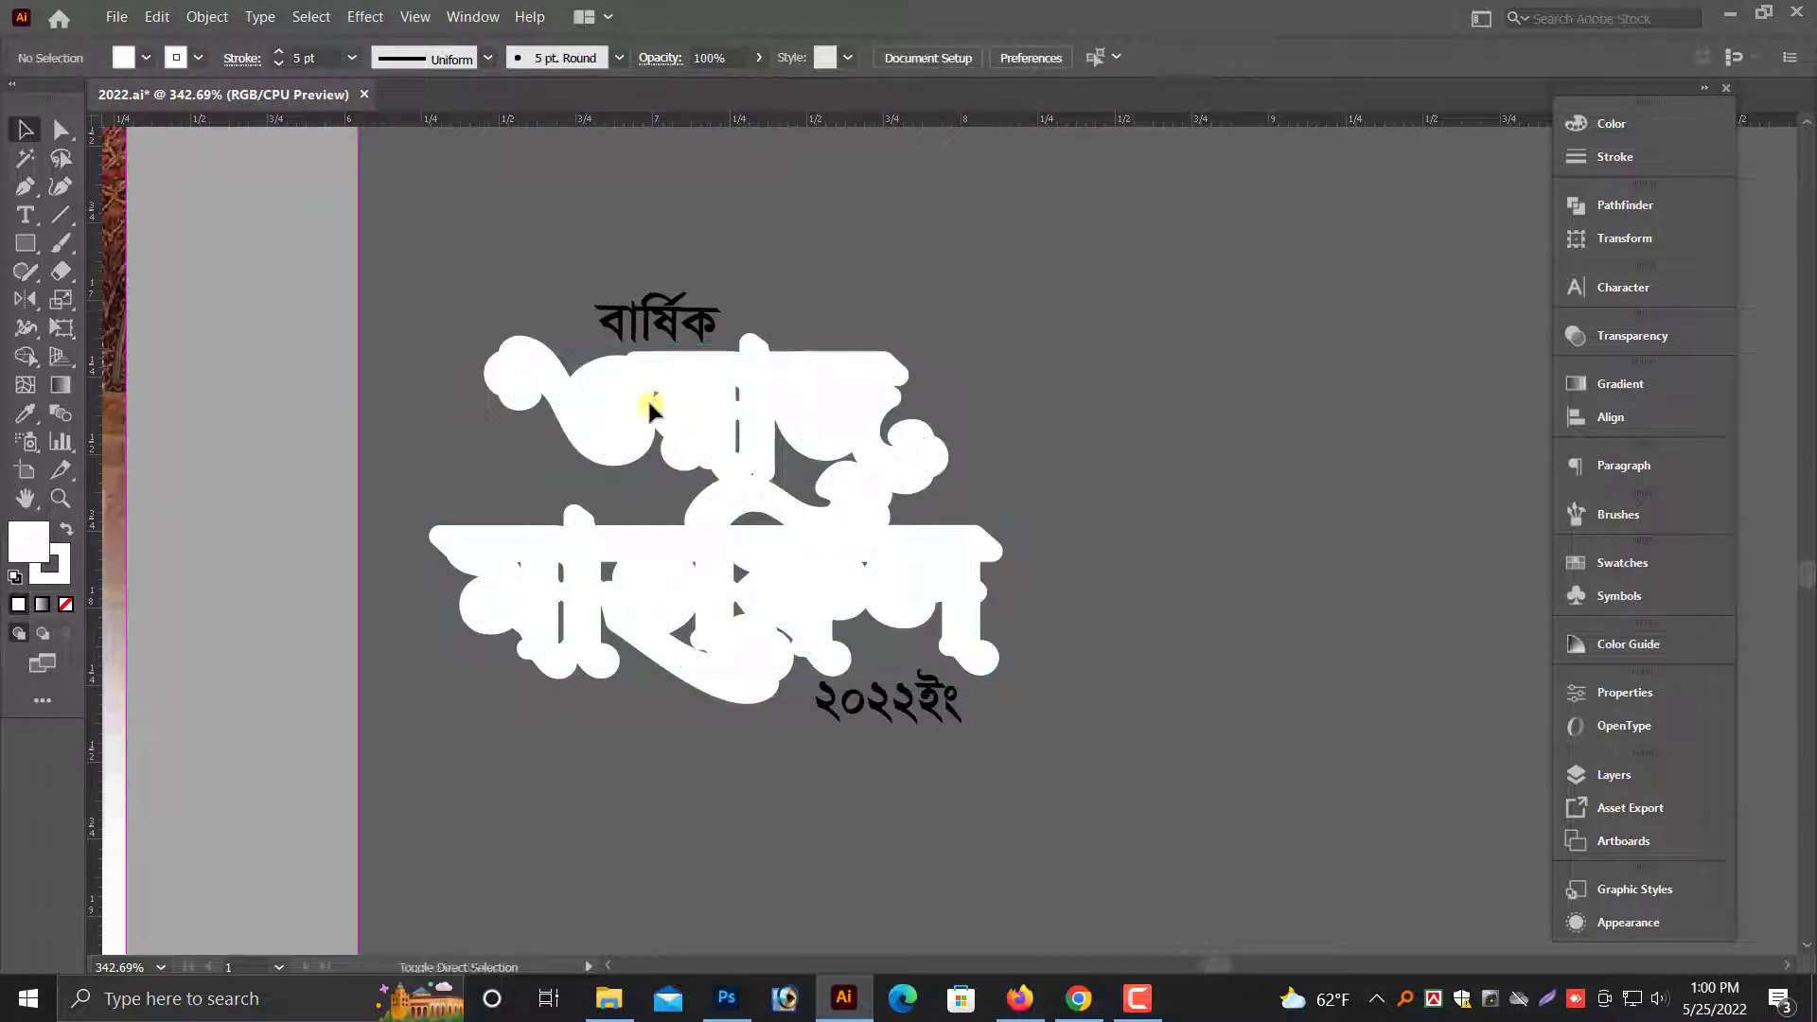
# - Send the white outlined title copy behind the red title
pyautogui.moveTo(784, 390); pyautogui.dragTo(1042, 456)
pyautogui.hotkey('ctrl', 'z')
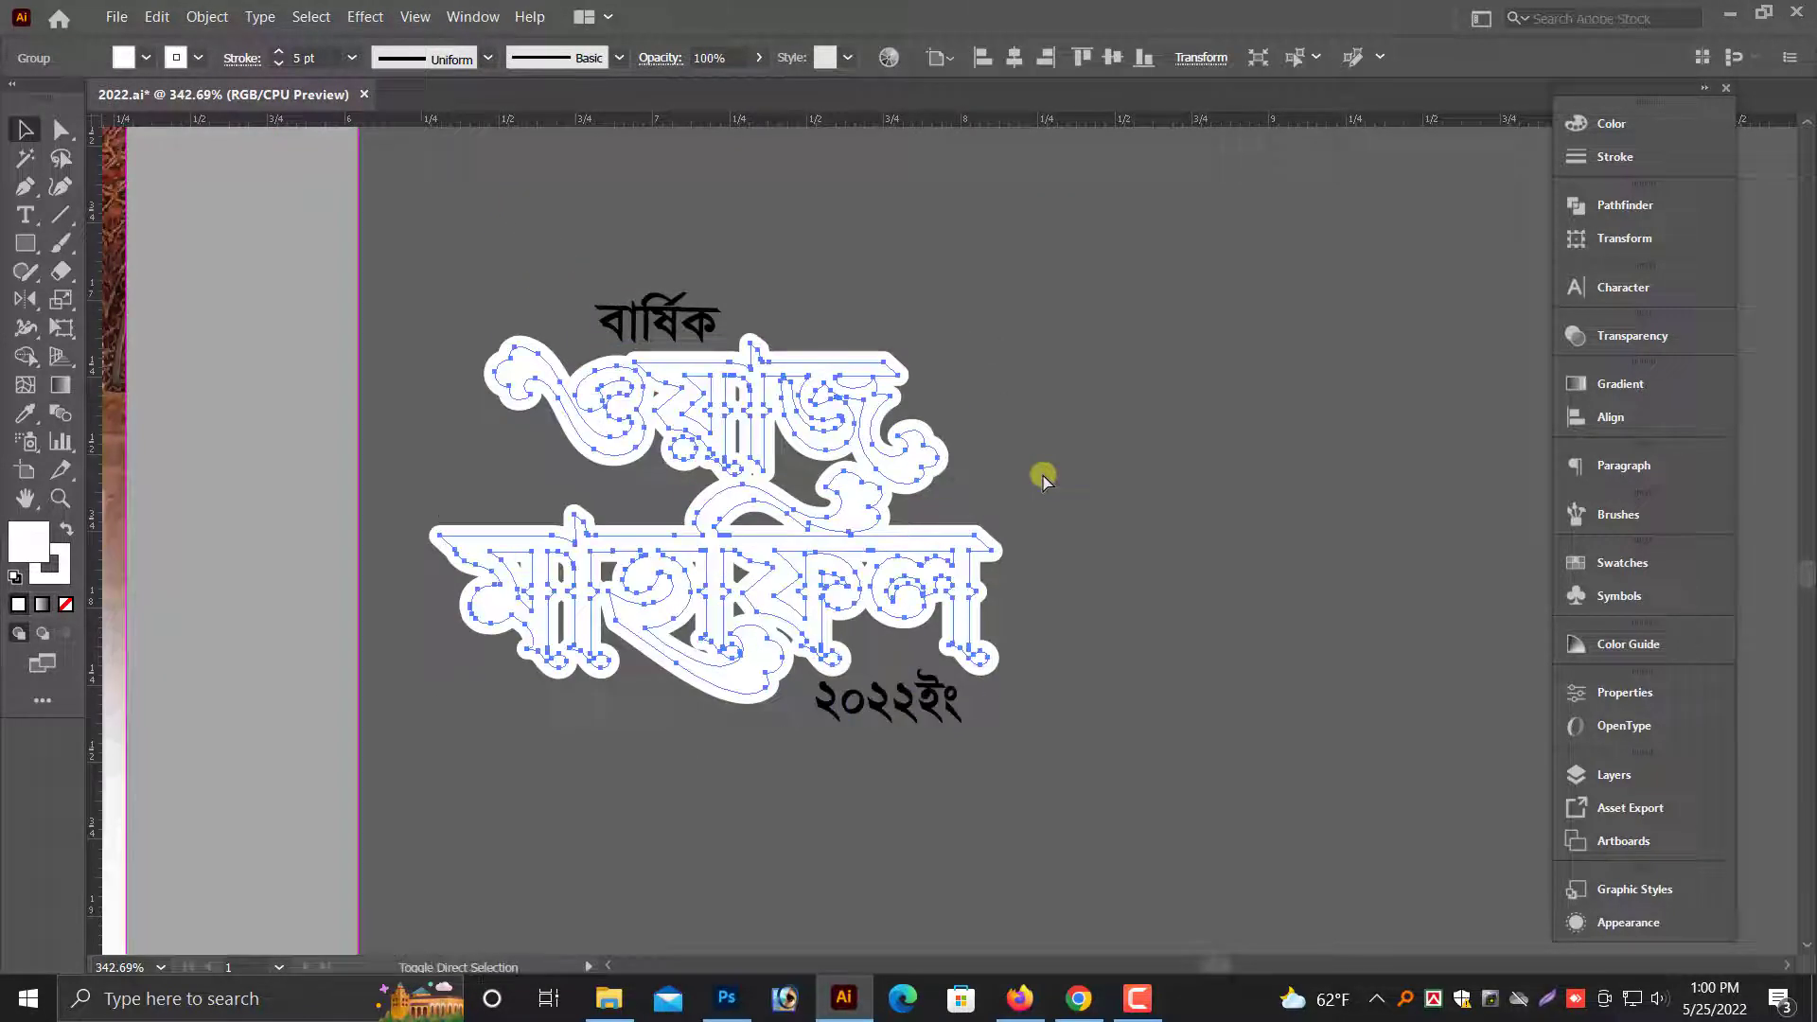
pyautogui.hotkey('ctrl', 'shift', '[')
pyautogui.click(1042, 478)
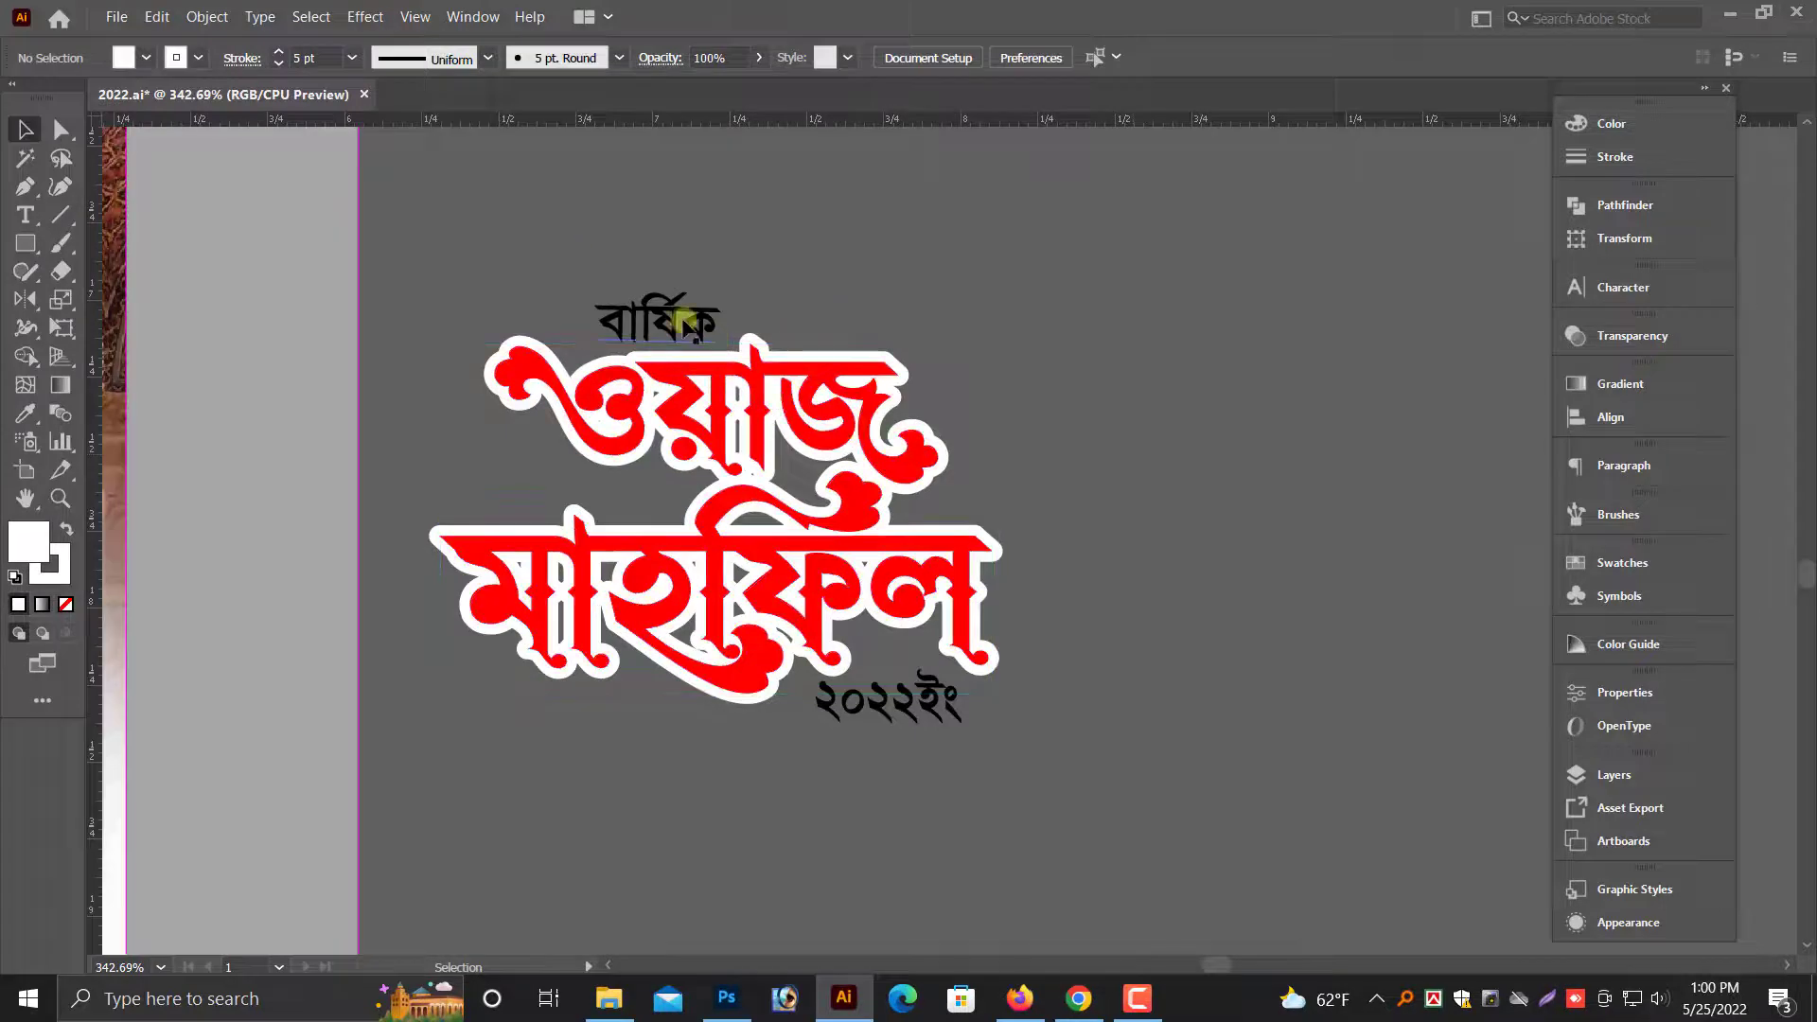
# - Select the complete title block with its white outline and enlarge it proportionally
pyautogui.click(691, 322)
pyautogui.click(724, 418)
pyautogui.hotkey('ctrl', 'a')
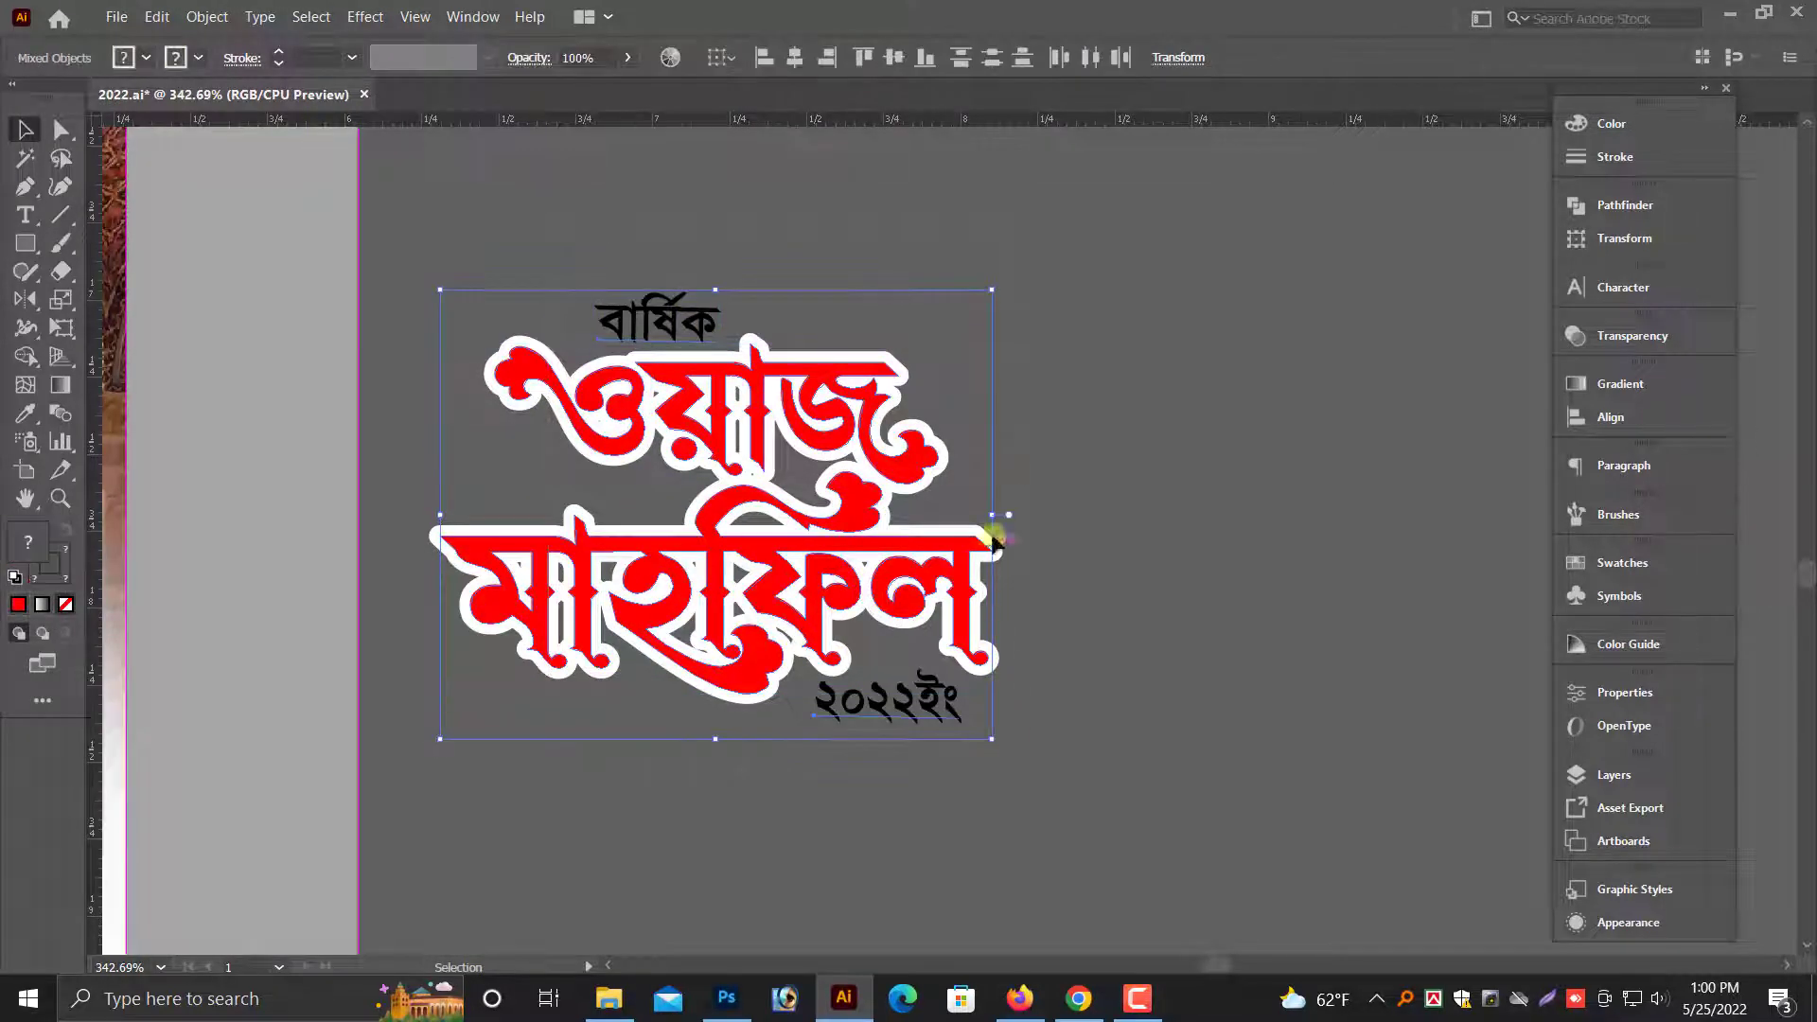
pyautogui.moveTo(1001, 515); pyautogui.dragTo(1329, 572)
pyautogui.moveTo(1311, 655); pyautogui.dragTo(989, 710)
pyautogui.click(1003, 710)
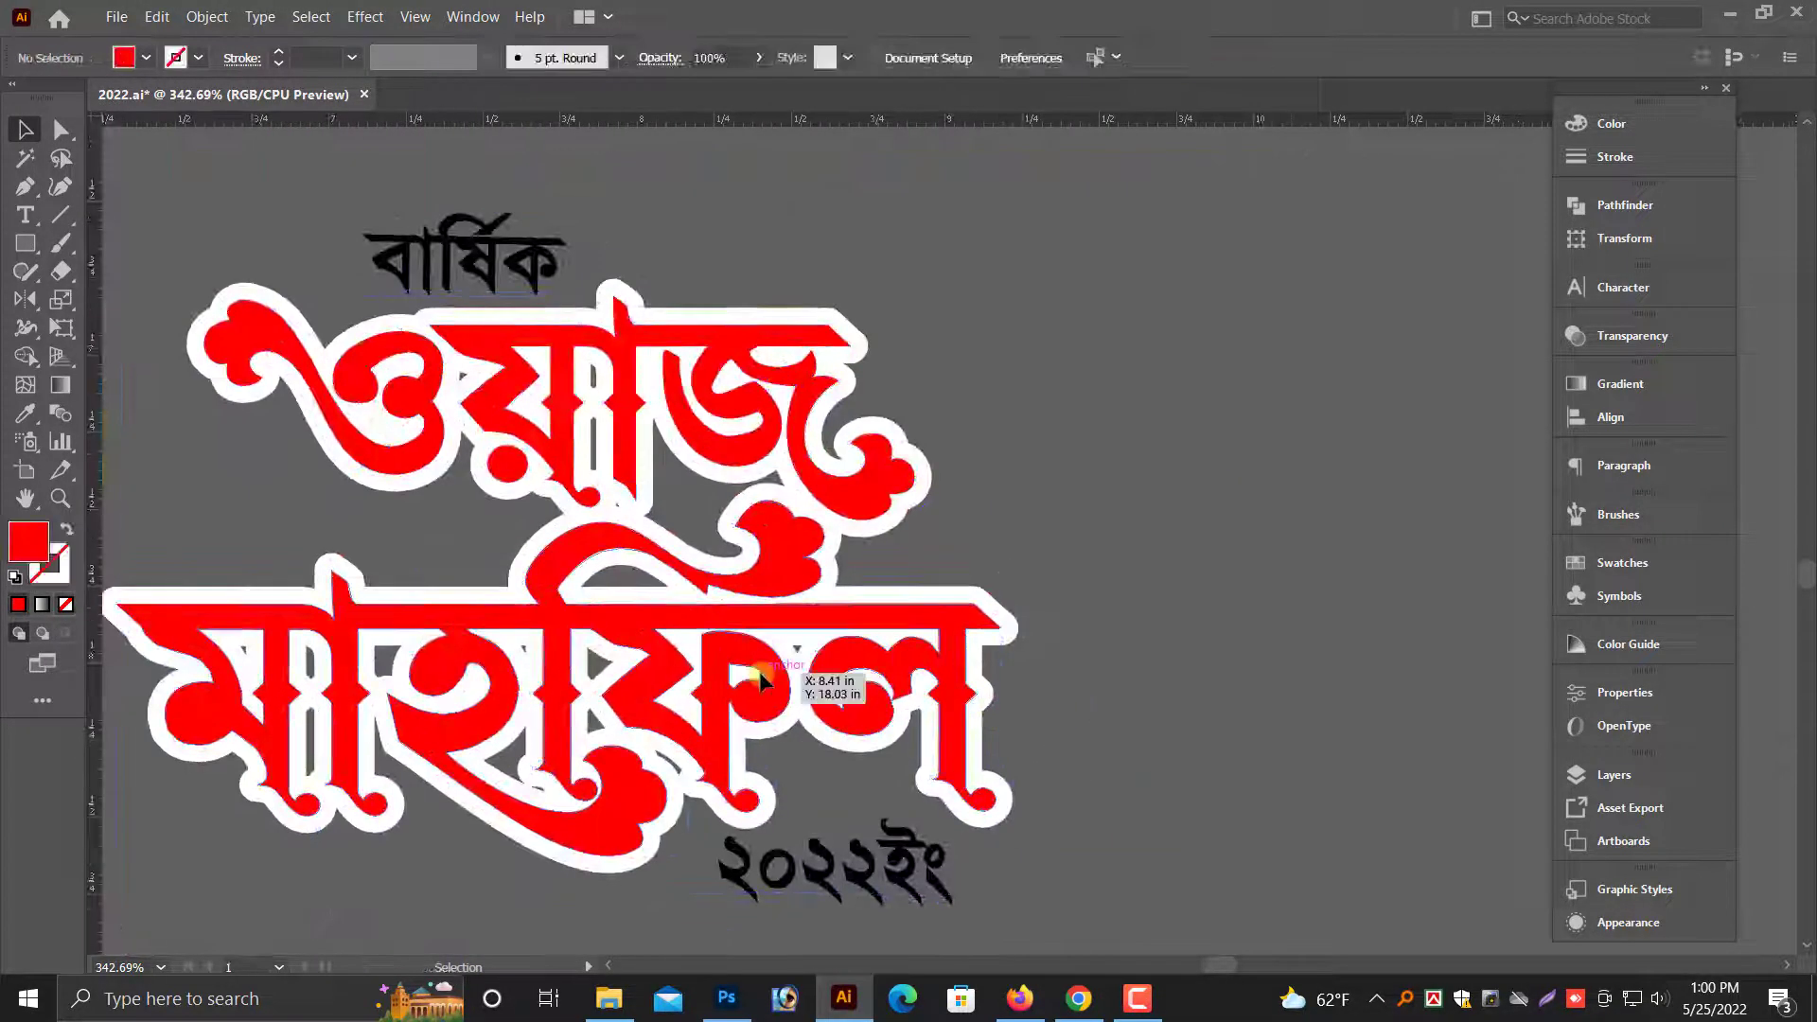
# - Hide the red title and apply a Multiply drop shadow at 30% opacity to the white outline copy
pyautogui.click(760, 676)
pyautogui.hotkey('ctrl', '3')
pyautogui.click(760, 676)
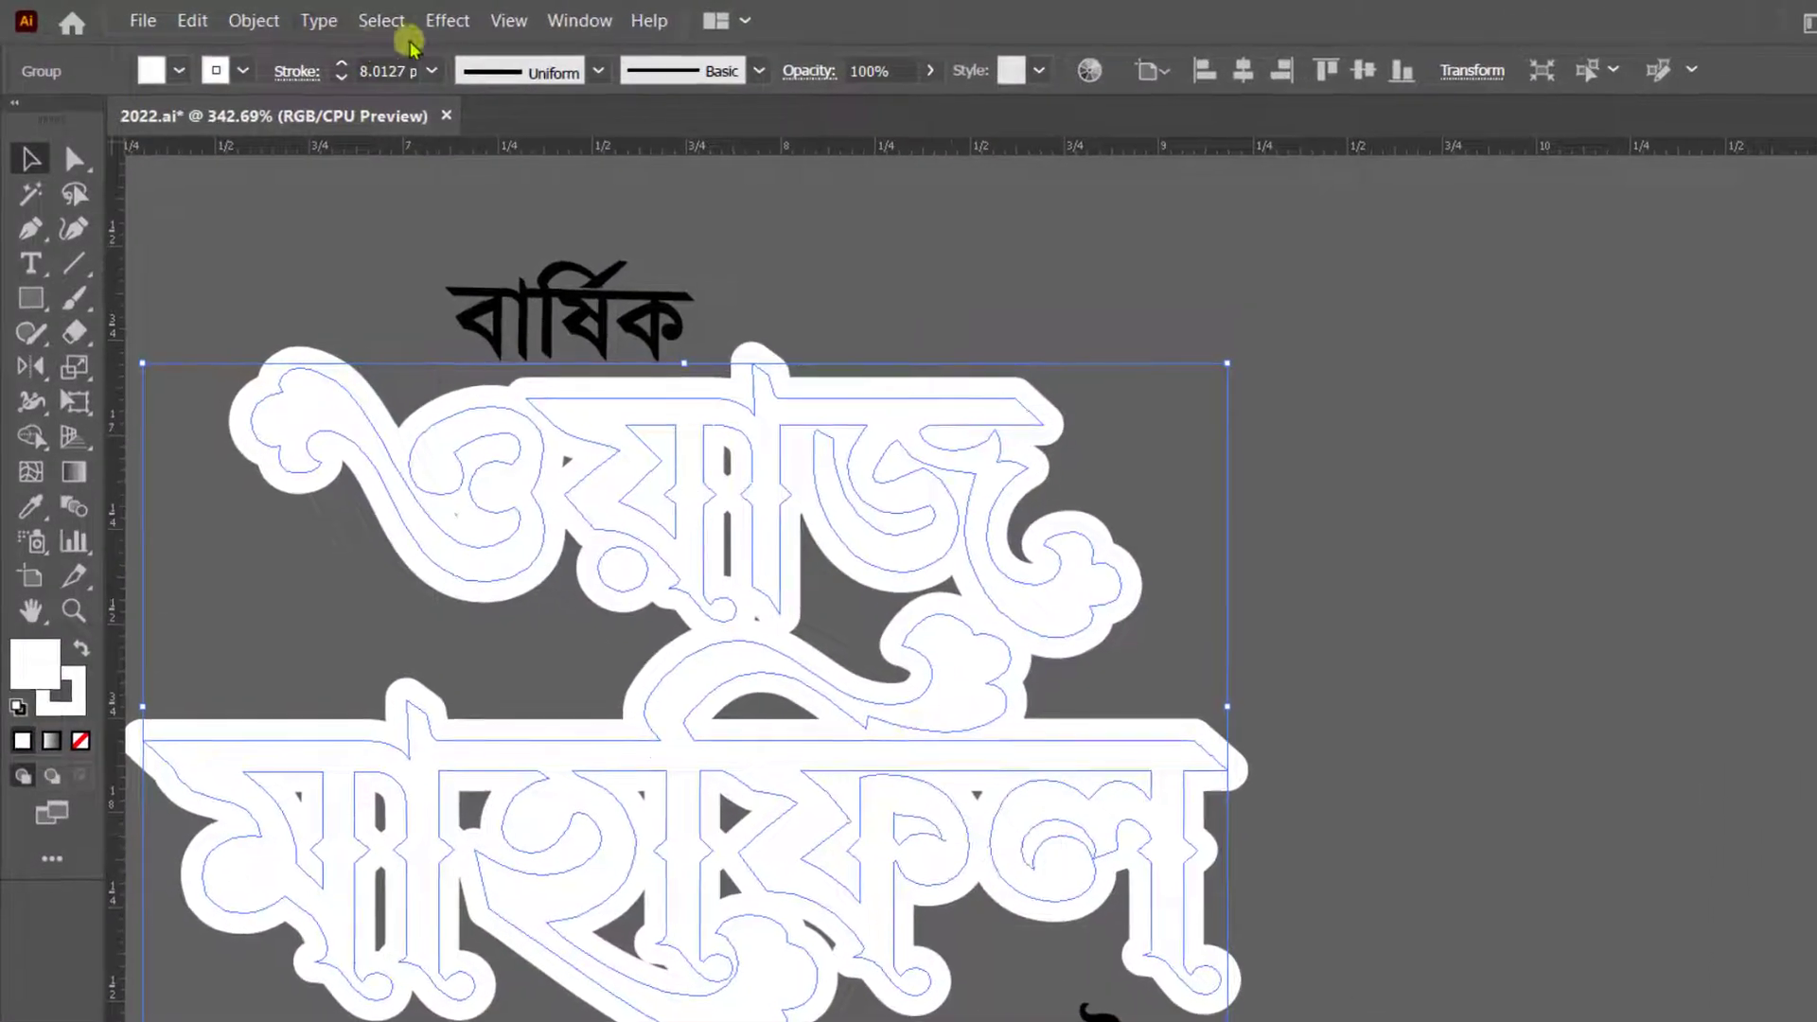
pyautogui.click(360, 18)
pyautogui.click(705, 426)
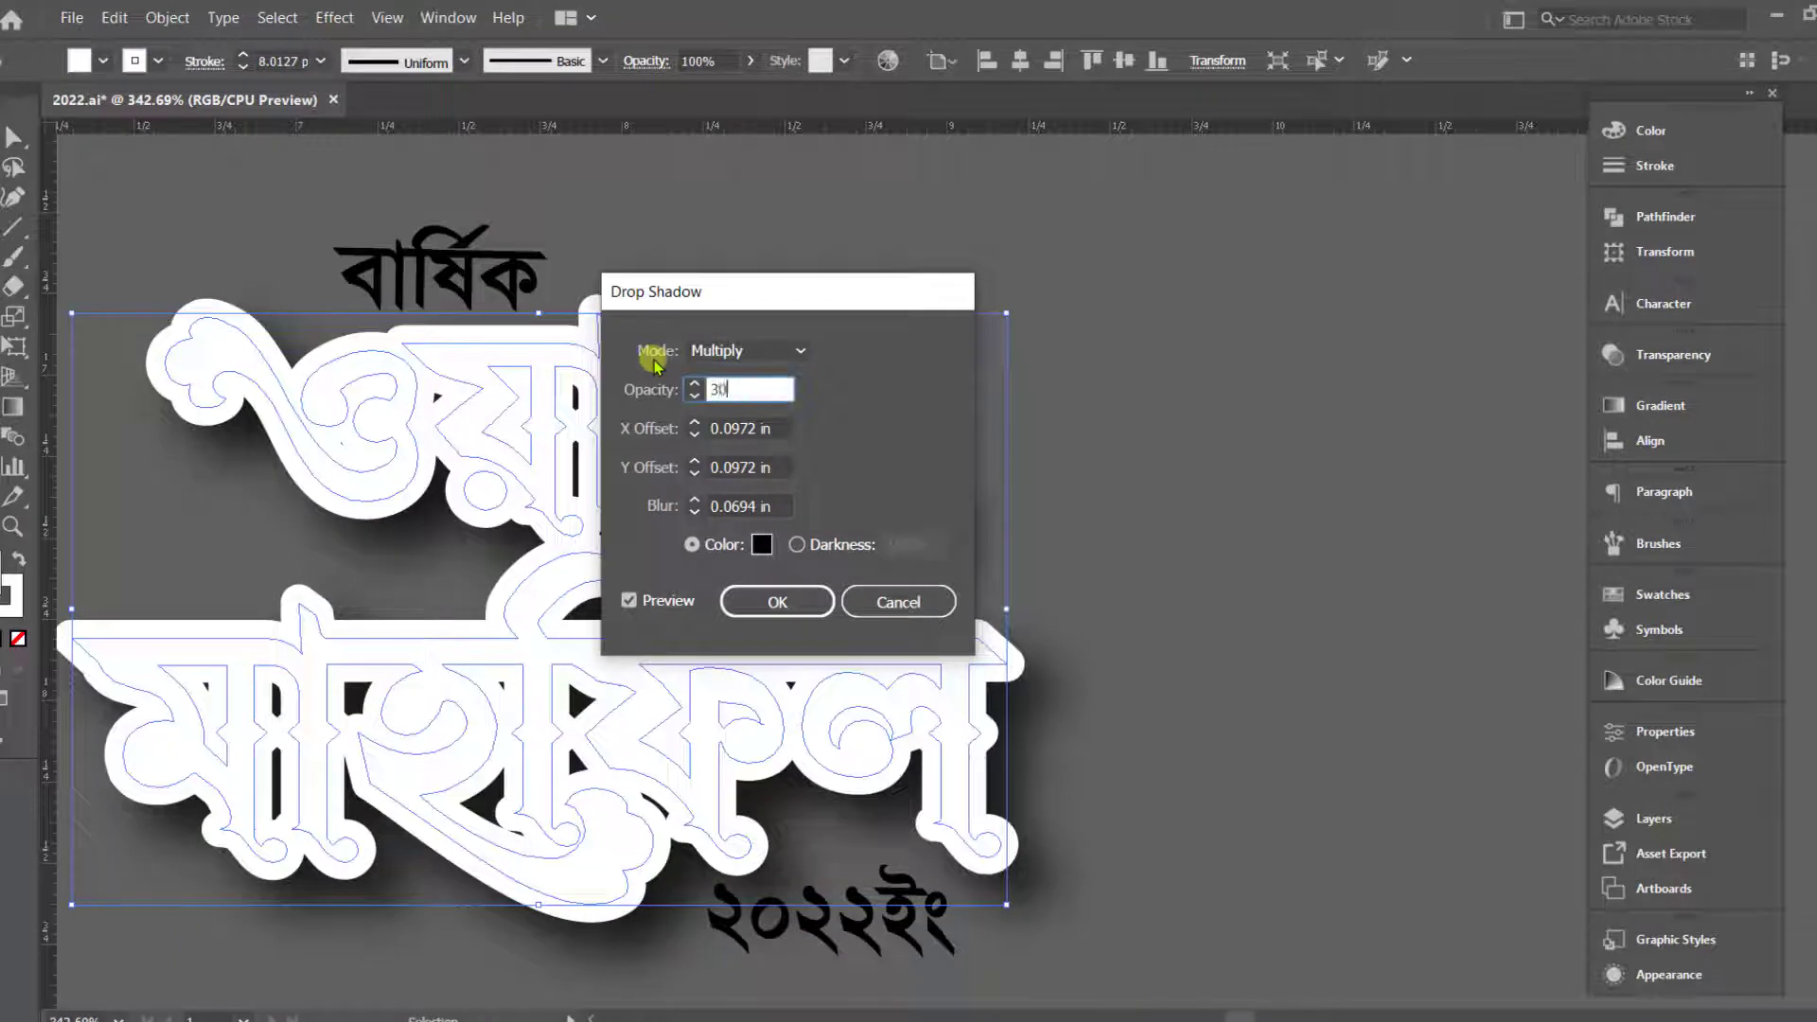
pyautogui.write('30')
pyautogui.click(748, 602)
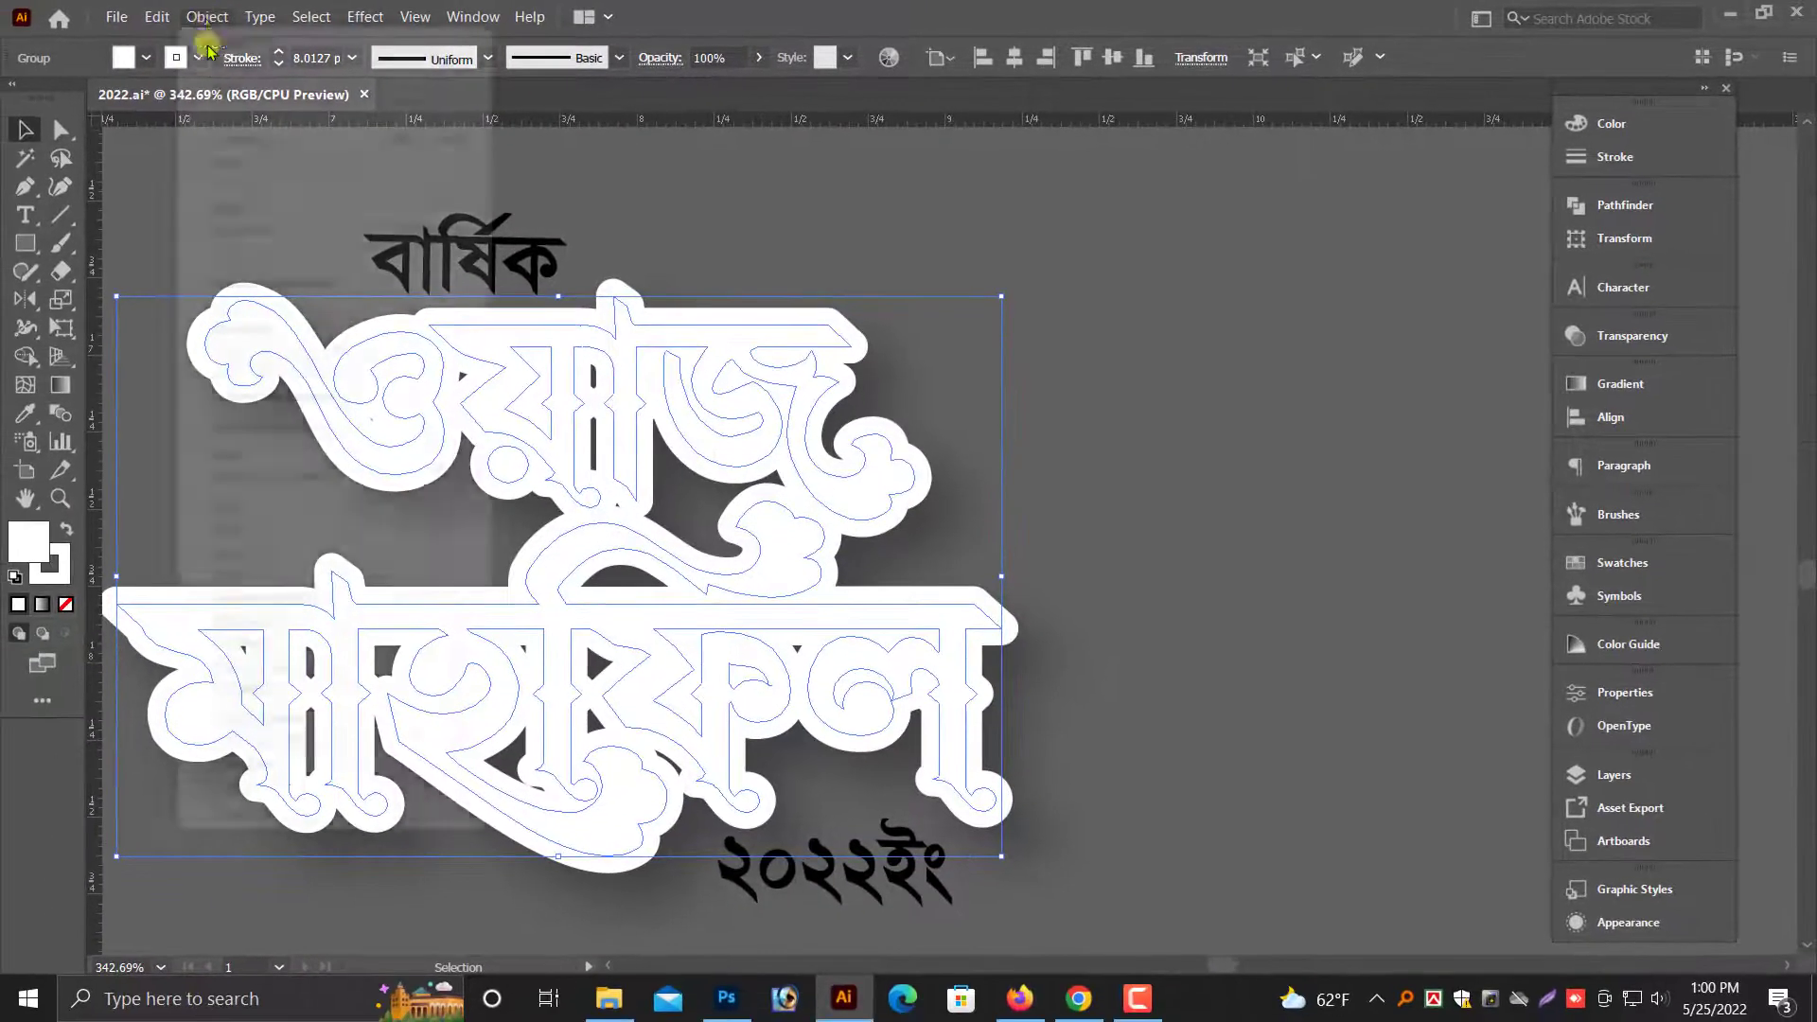
# - Expand the appearance of the shadowed white outline and show all hidden artwork again
pyautogui.click(207, 17)
pyautogui.click(252, 284)
pyautogui.click(1226, 459)
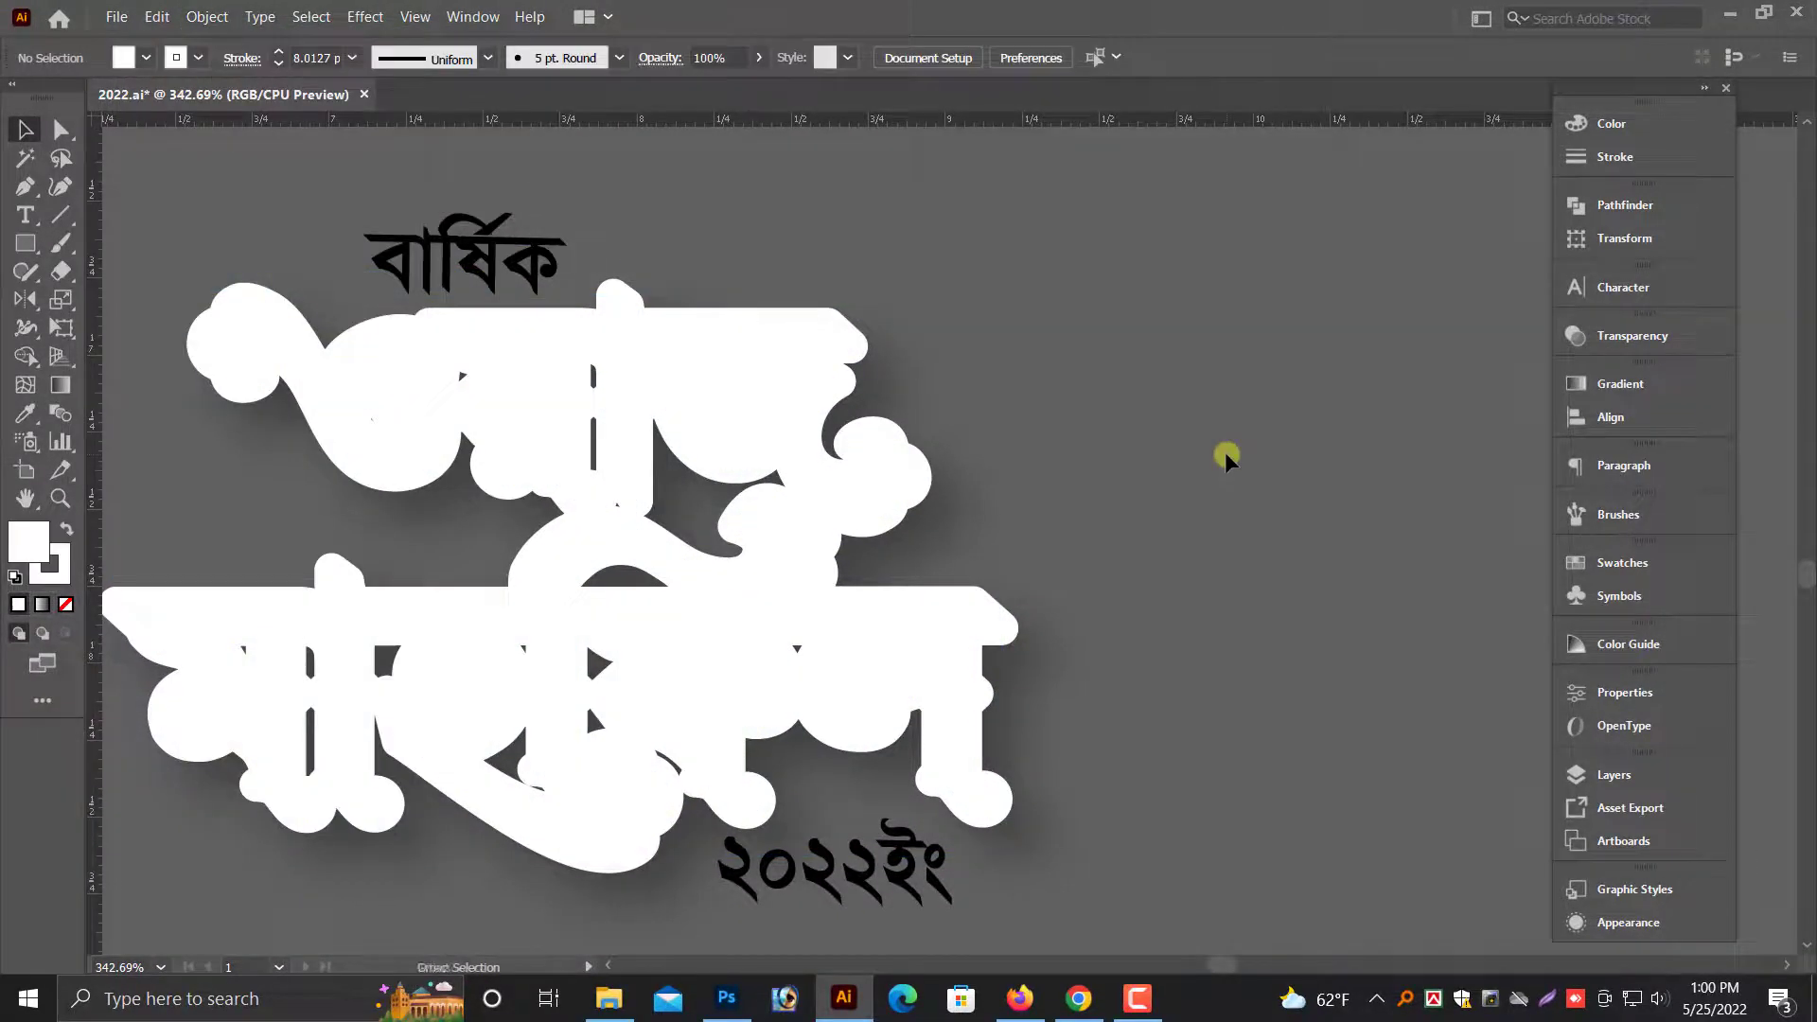
pyautogui.click(207, 17)
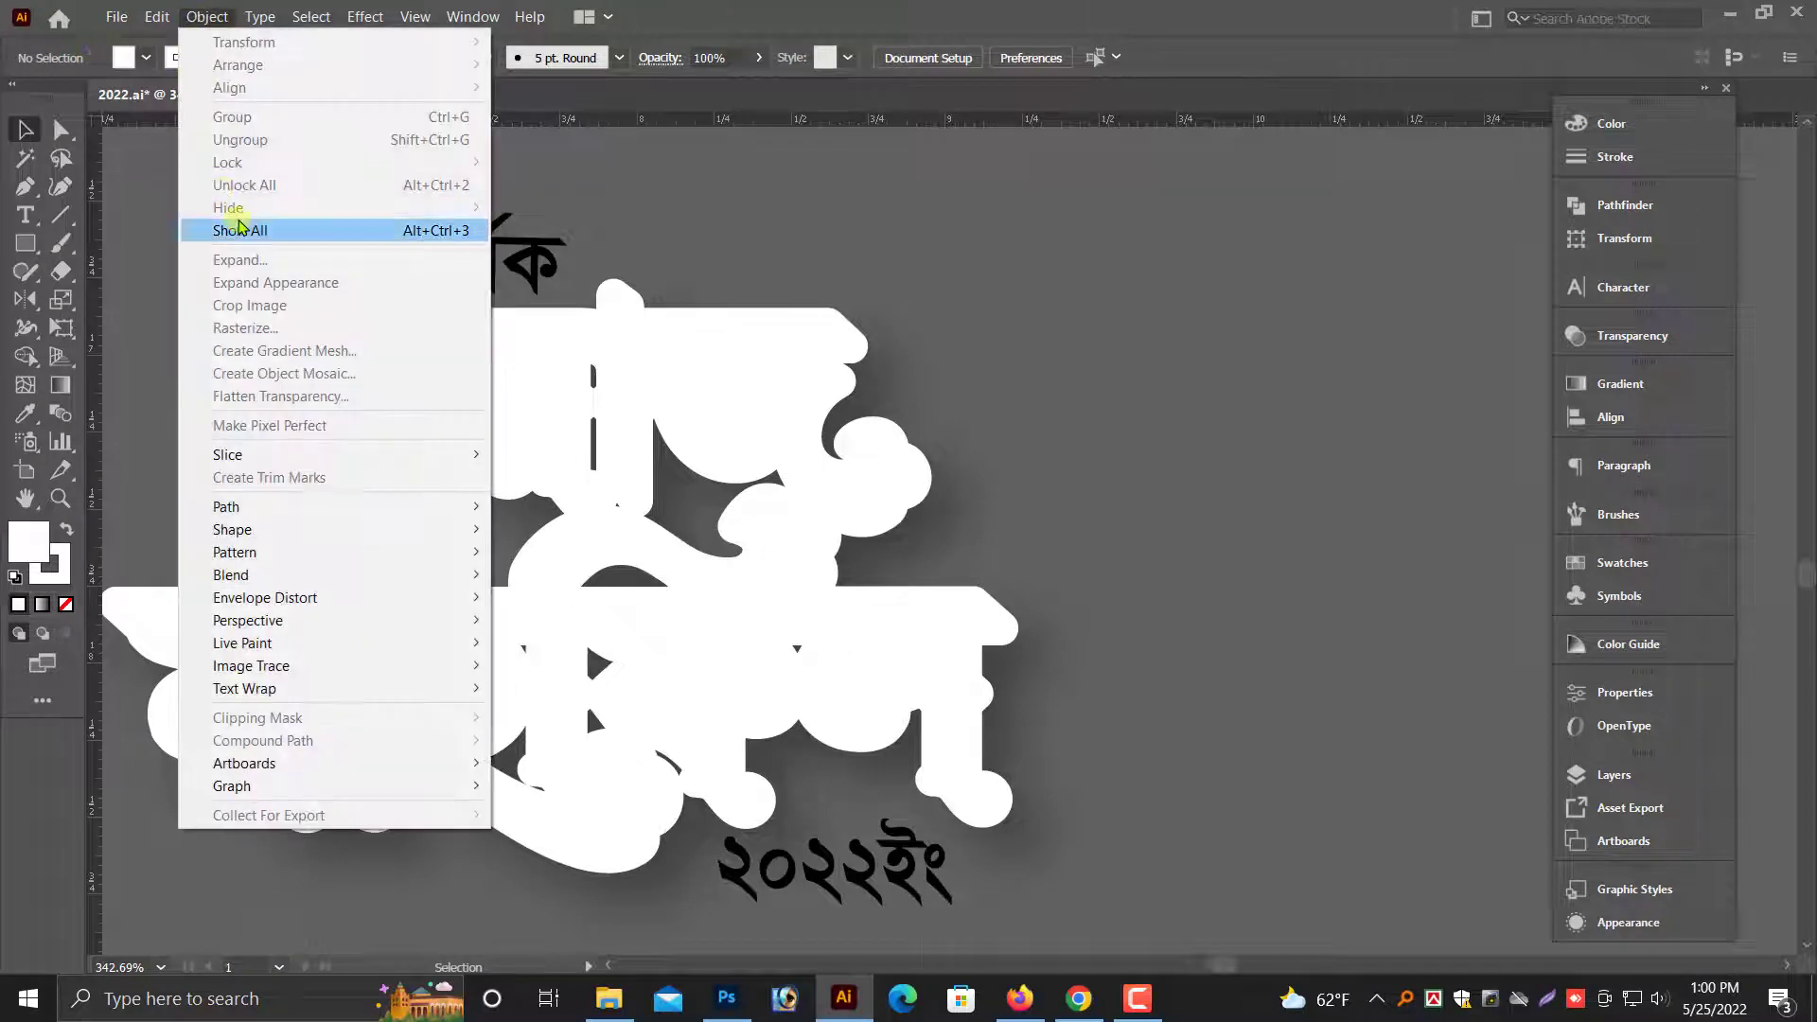
pyautogui.click(218, 227)
pyautogui.click(1138, 478)
# - Group all parts of the title block, including "বার্ষিক", the outlined title and the "২০২২ইং" year
pyautogui.scroll(-5, 1088, 459)
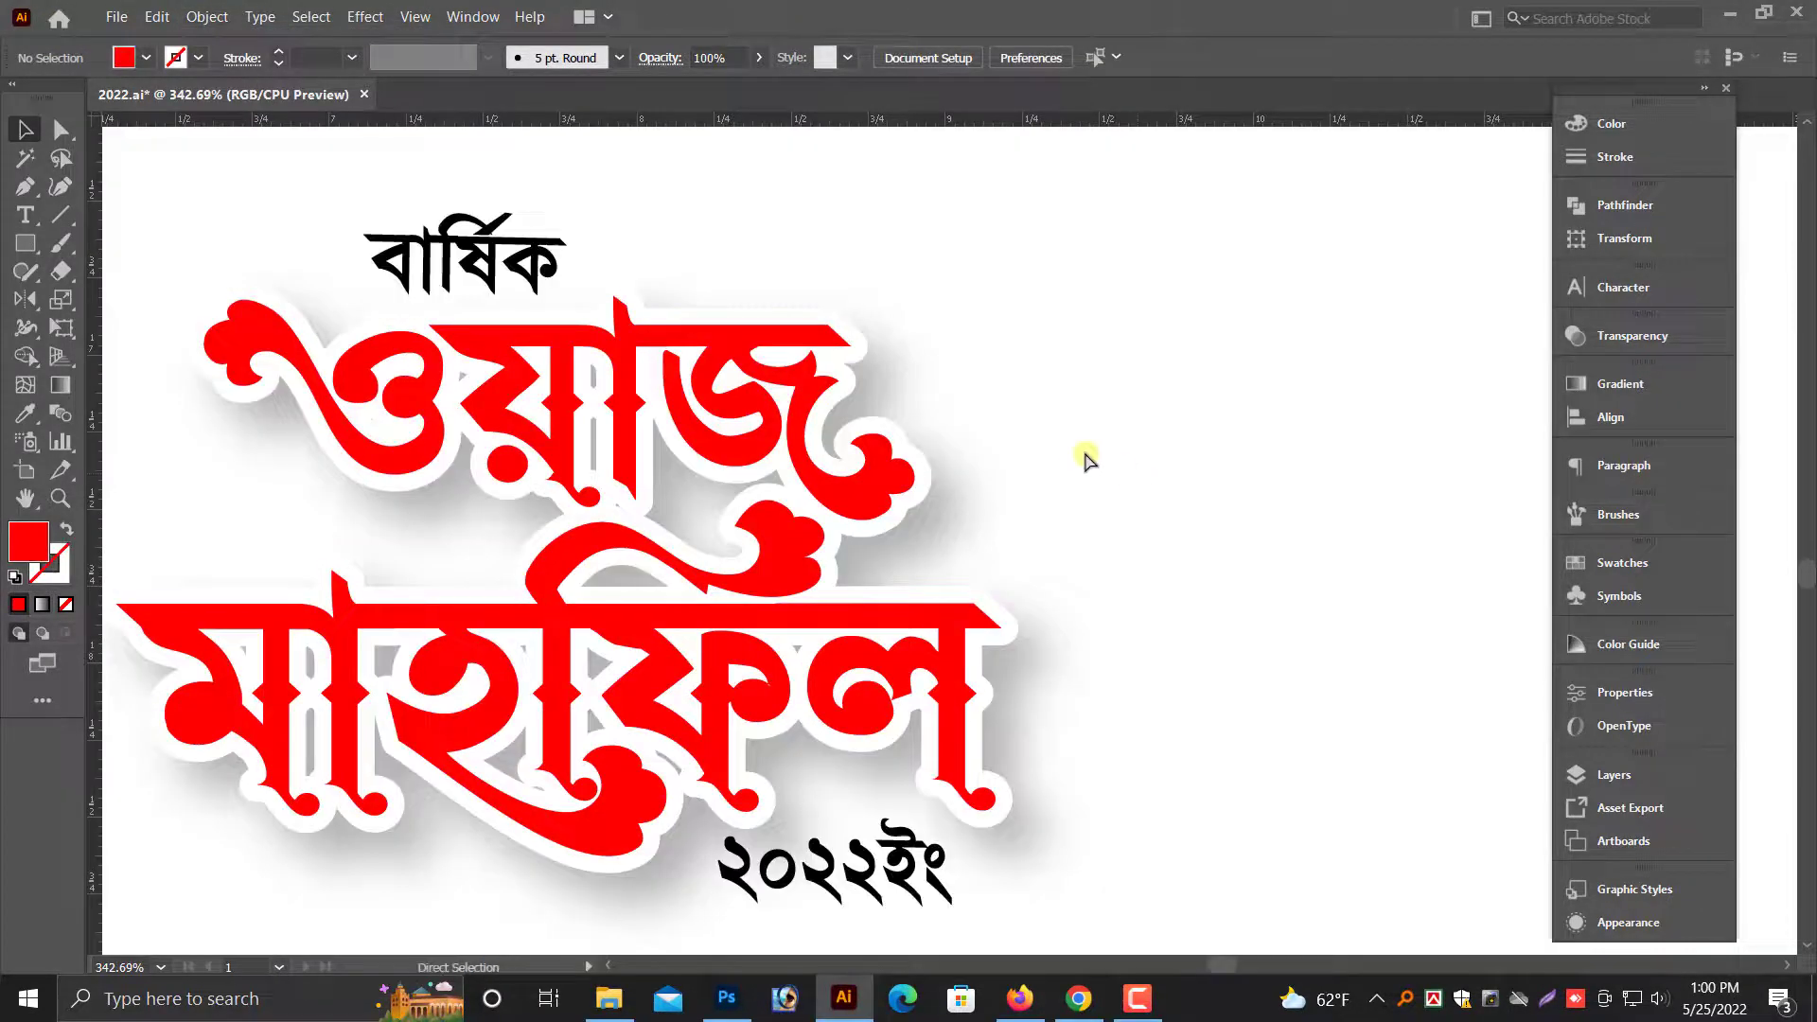
pyautogui.moveTo(973, 552); pyautogui.dragTo(1249, 553)
pyautogui.hotkey('alt', 'space')
pyautogui.moveTo(923, 257); pyautogui.dragTo(1385, 824)
pyautogui.rightClick(1095, 544)
pyautogui.click(1157, 697)
# - Move the grouped title onto the envelope's white arch and scale it down toward the arch's width
pyautogui.moveTo(1109, 621); pyautogui.dragTo(1194, 677)
pyautogui.click(773, 638)
pyautogui.click(1193, 677)
pyautogui.moveTo(1302, 615); pyautogui.dragTo(1195, 604)
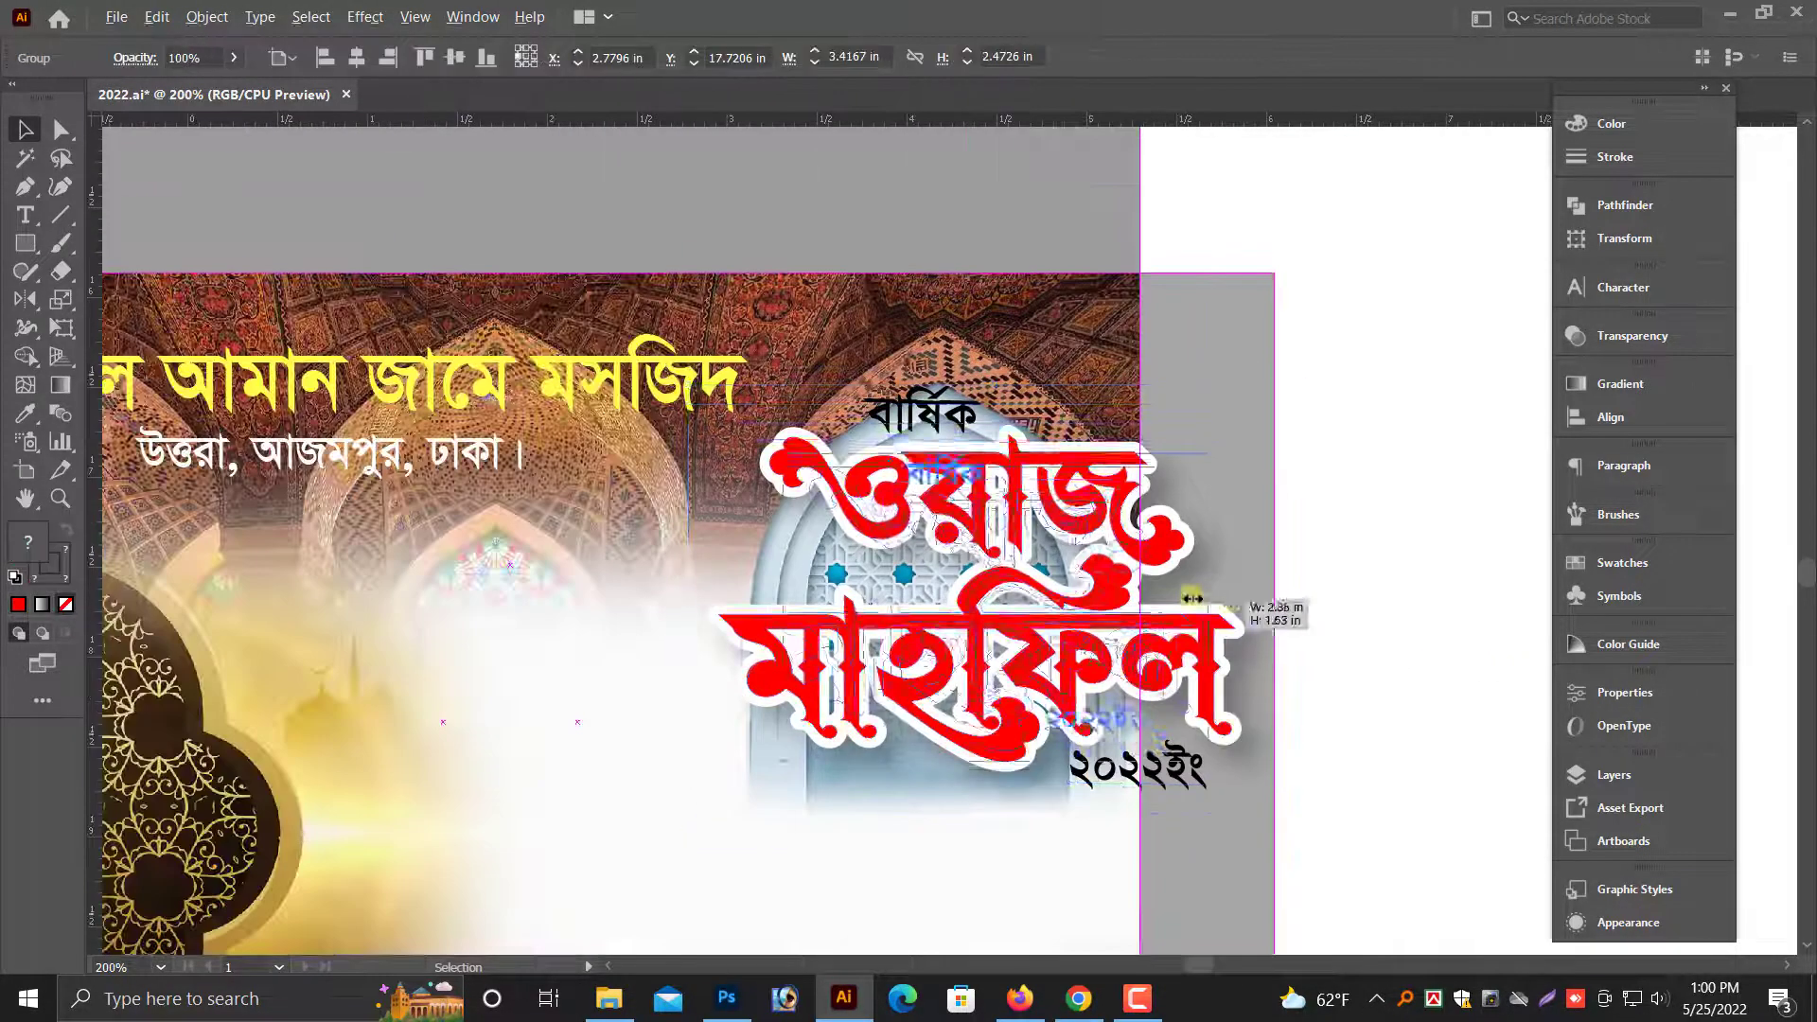
pyautogui.click(1146, 696)
pyautogui.moveTo(1084, 653); pyautogui.dragTo(1097, 583)
# - Fine-tune the title group's size and position so it sits centered inside the arch
pyautogui.scroll(6, 960, 673)
pyautogui.click(896, 279)
pyautogui.moveTo(712, 460); pyautogui.dragTo(577, 491)
pyautogui.moveTo(1315, 674); pyautogui.dragTo(1249, 674)
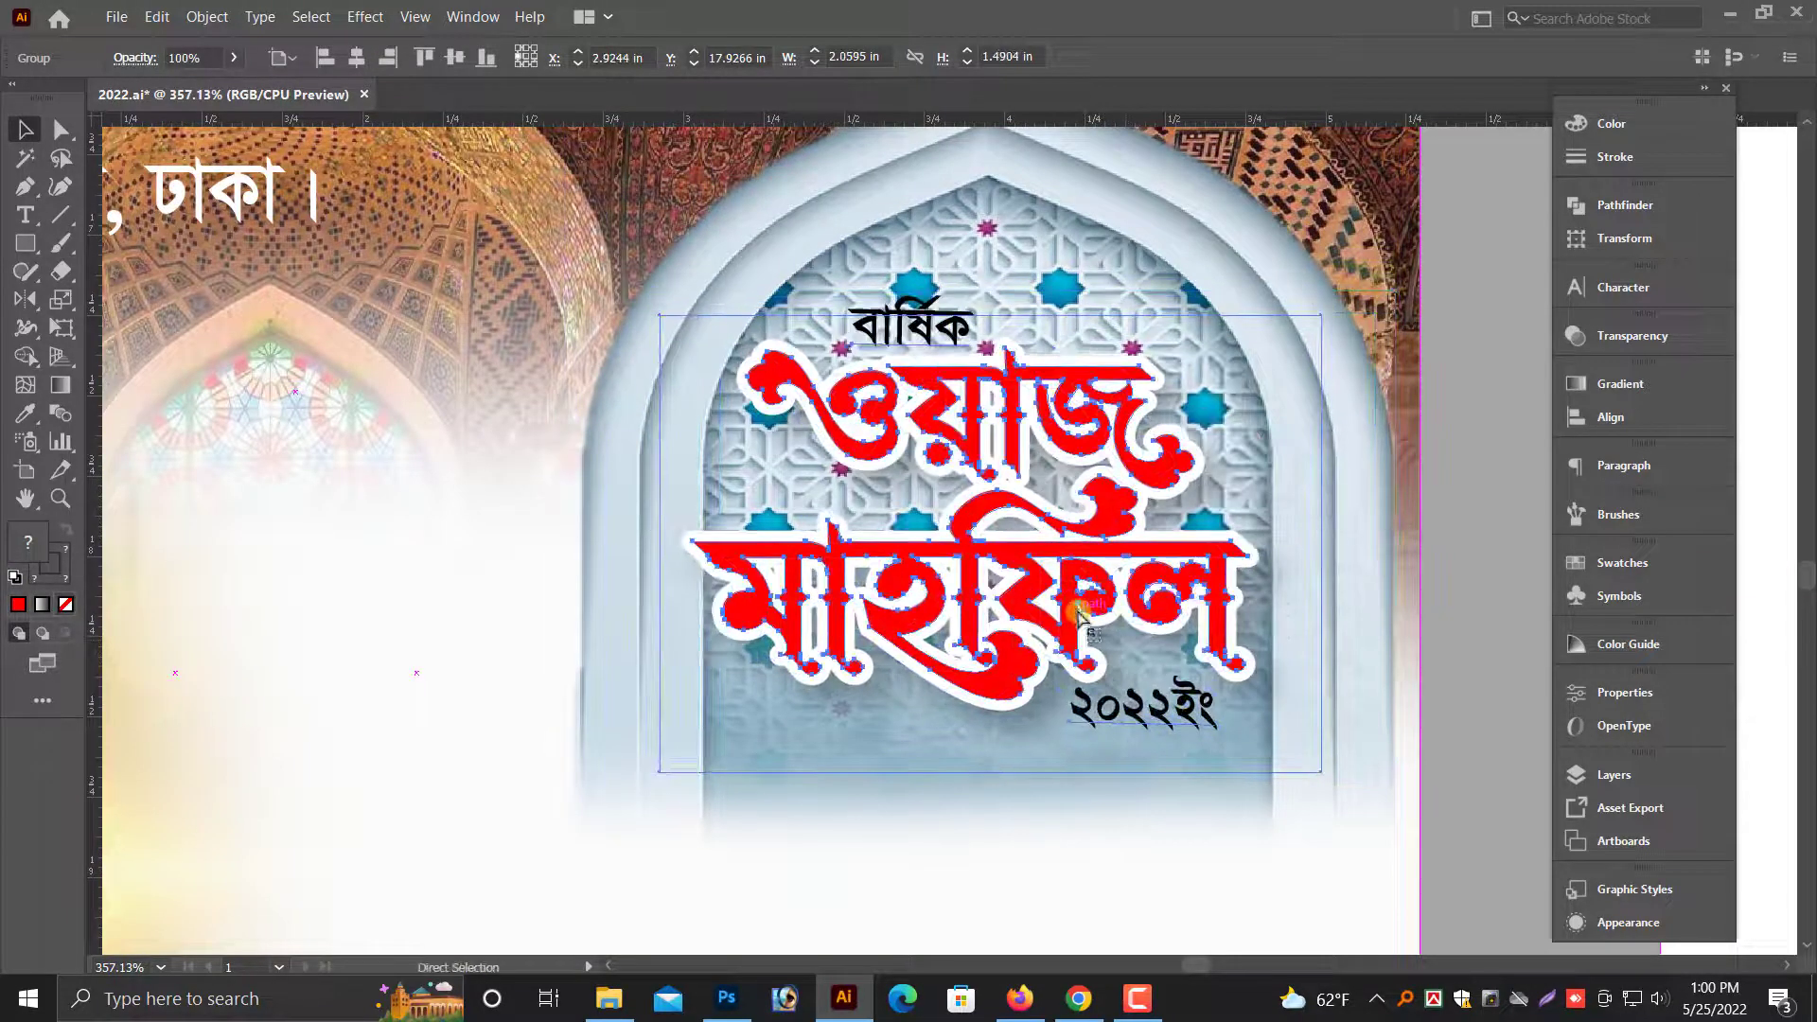
pyautogui.hotkey('ctrl', '-')
pyautogui.hotkey('ctrl', '-')
pyautogui.hotkey('ctrl', '+')
pyautogui.hotkey('ctrl', '+')
pyautogui.moveTo(953, 275); pyautogui.dragTo(953, 252)
pyautogui.scroll(-2, 1031, 592)
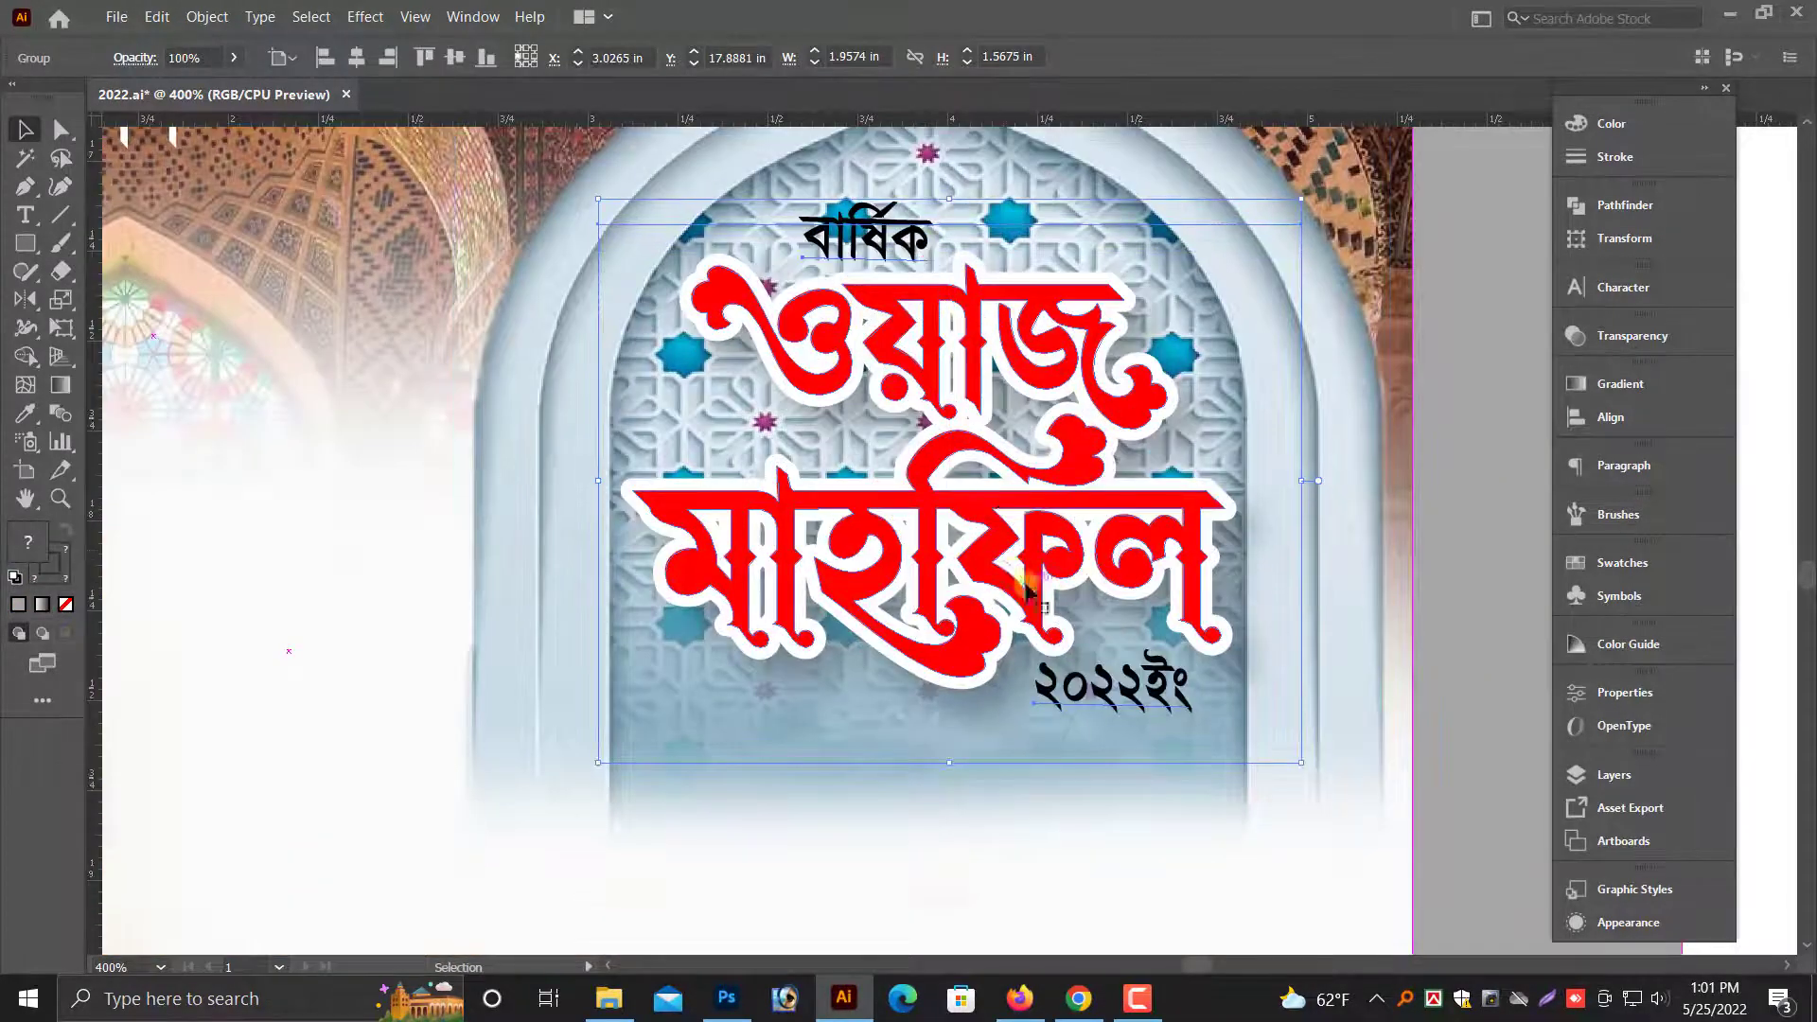
# - Bring the date block with "তারিখ:" and "১৩ ডিসেম্বর ২০২২" from the far pasteboard to beside the color envelope
pyautogui.hotkey('ctrl', '-')
pyautogui.hotkey('ctrl', '-')
pyautogui.hotkey('ctrl', '-')
pyautogui.click(1290, 702)
pyautogui.hotkey('ctrl', '-')
pyautogui.scroll(4, 1285, 700)
pyautogui.scroll(-1, 1286, 701)
pyautogui.moveTo(1273, 702); pyautogui.dragTo(1270, 783)
pyautogui.scroll(1, 1087, 662)
pyautogui.scroll(-2, 1088, 661)
pyautogui.scroll(1, 644, 502)
pyautogui.moveTo(644, 503); pyautogui.dragTo(868, 551)
pyautogui.click(449, 358)
pyautogui.scroll(2, 450, 359)
pyautogui.moveTo(393, 171); pyautogui.dragTo(677, 319)
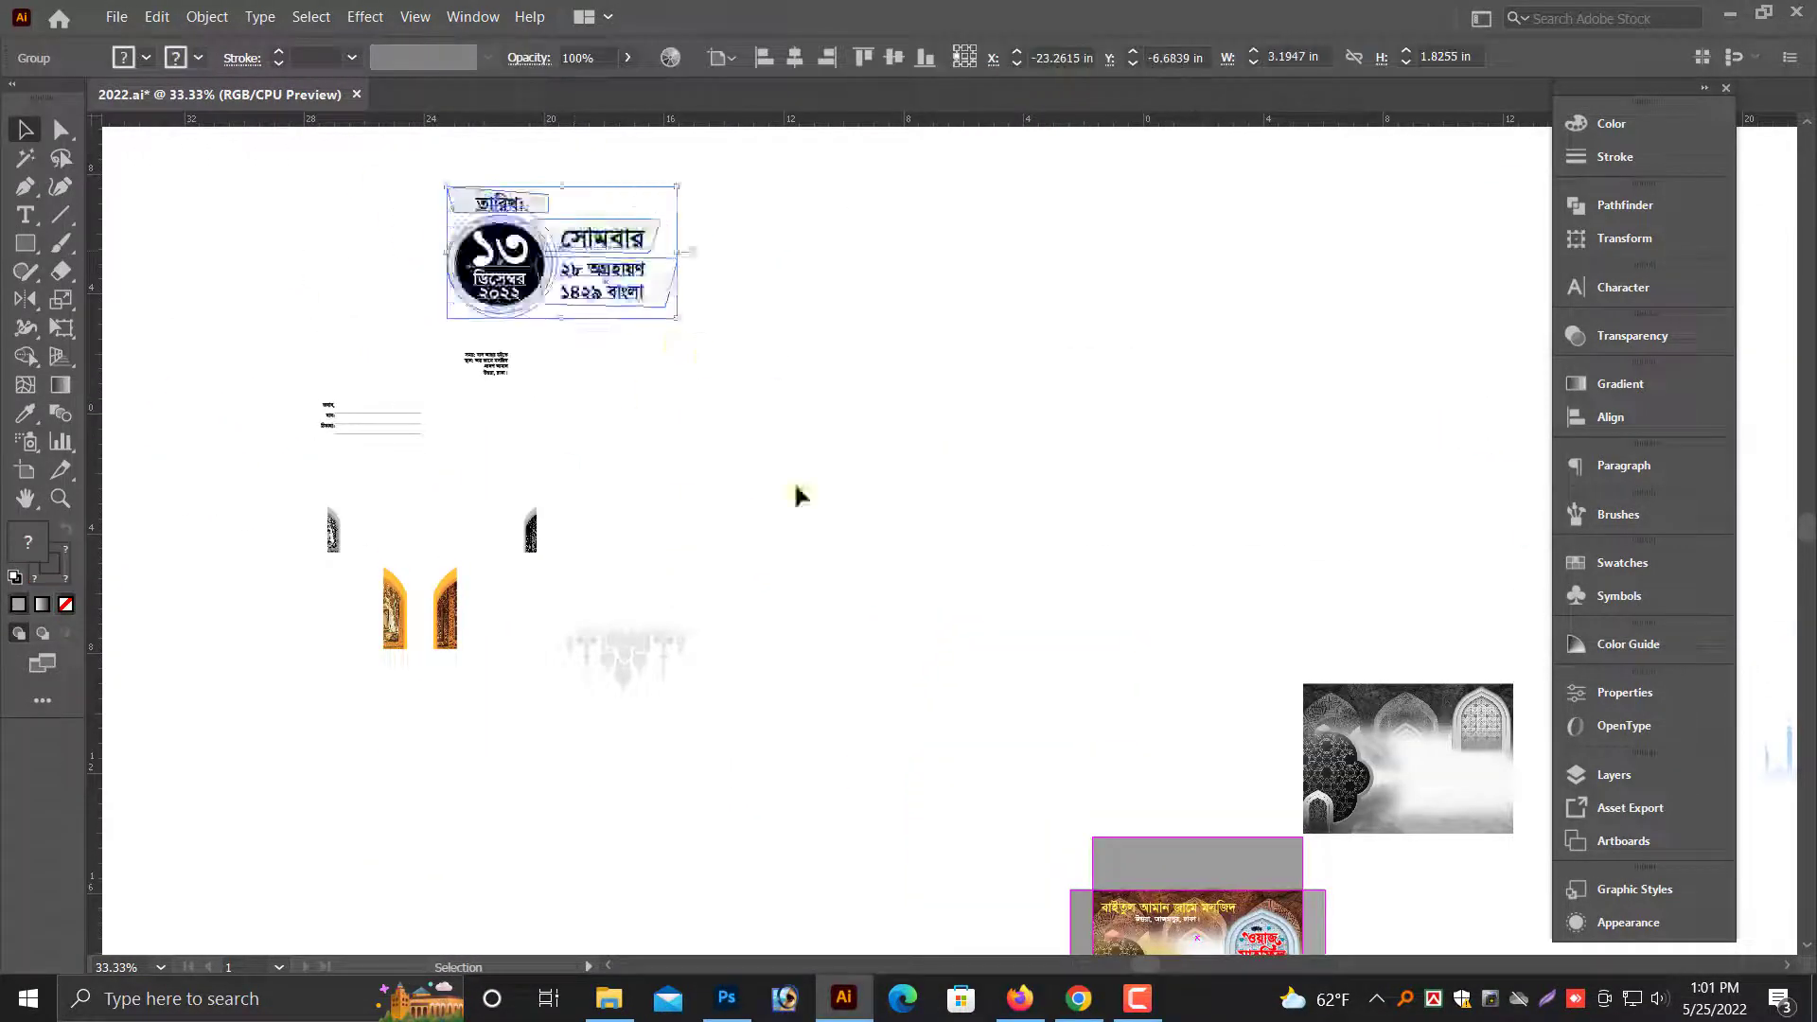
pyautogui.moveTo(795, 495); pyautogui.dragTo(675, 463)
pyautogui.moveTo(459, 229); pyautogui.dragTo(829, 620)
pyautogui.moveTo(829, 620); pyautogui.dragTo(714, 349)
pyautogui.moveTo(714, 349); pyautogui.dragTo(749, 391)
pyautogui.moveTo(748, 392); pyautogui.dragTo(1197, 746)
pyautogui.moveTo(757, 540); pyautogui.dragTo(1325, 766)
pyautogui.scroll(-1, 1325, 710)
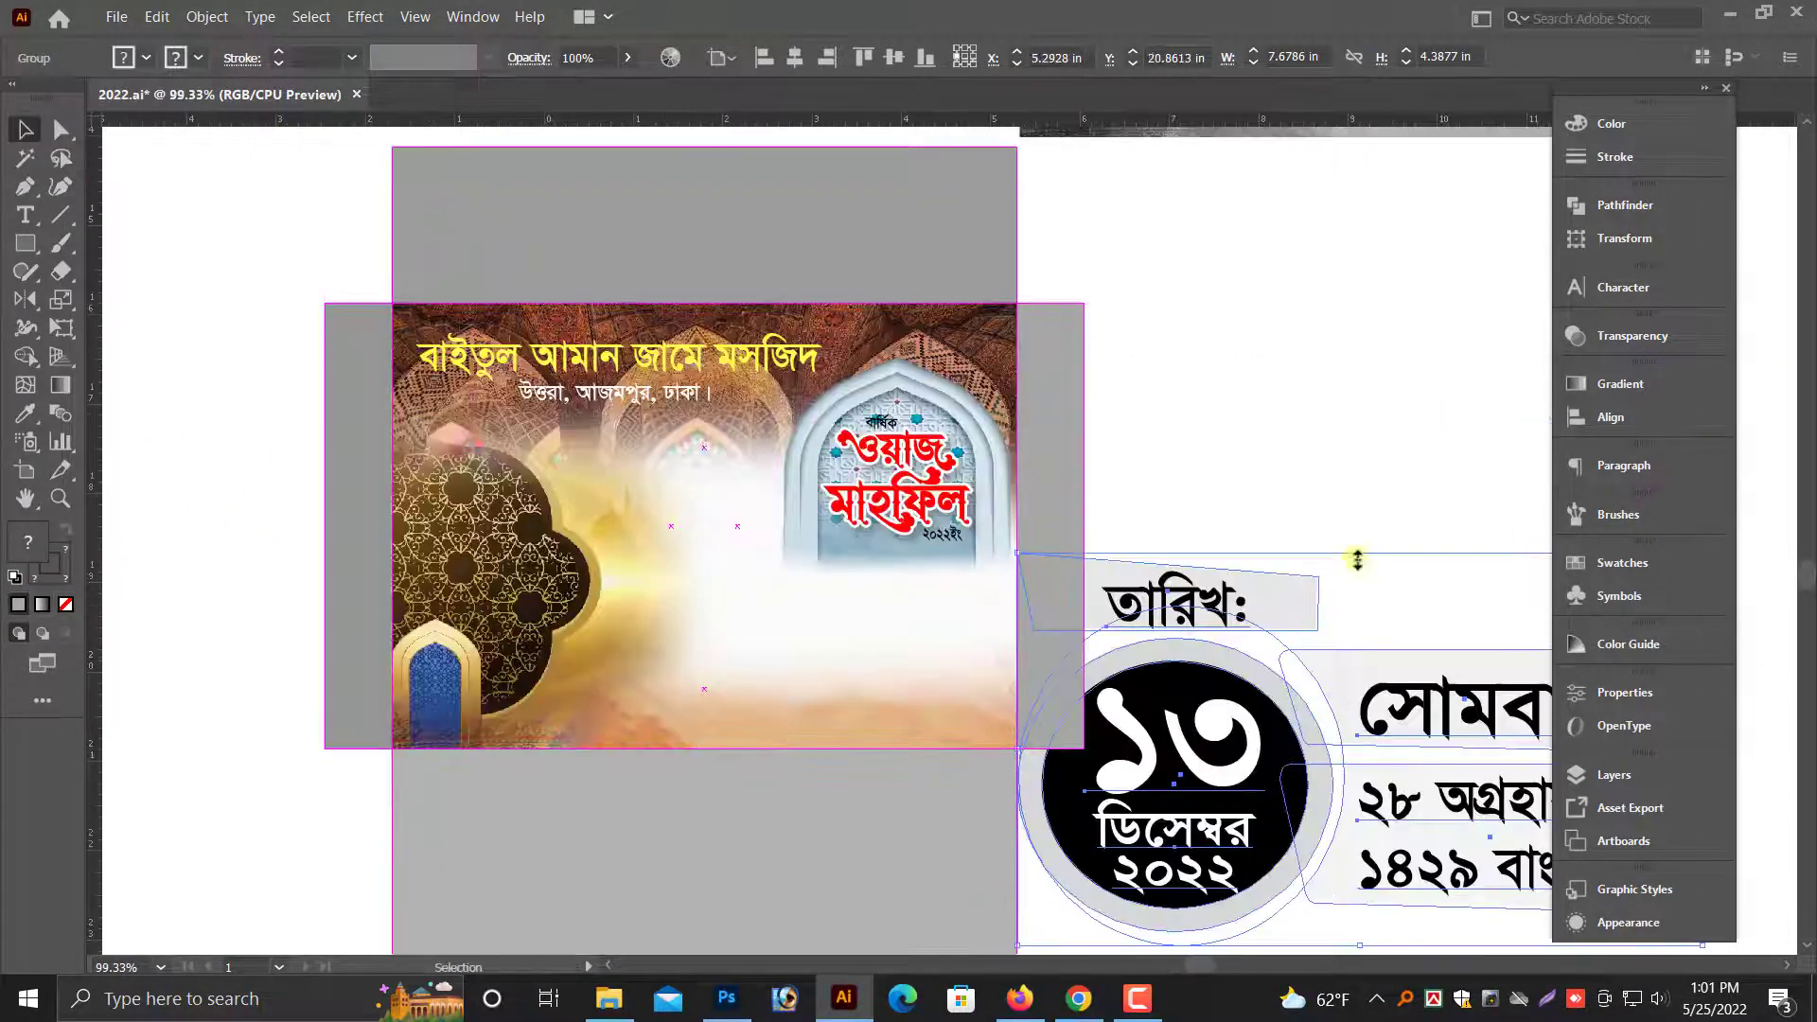
# - Scale the date block down to about 1.97 in wide and place it on the envelope
pyautogui.moveTo(1361, 553); pyautogui.dragTo(1344, 630)
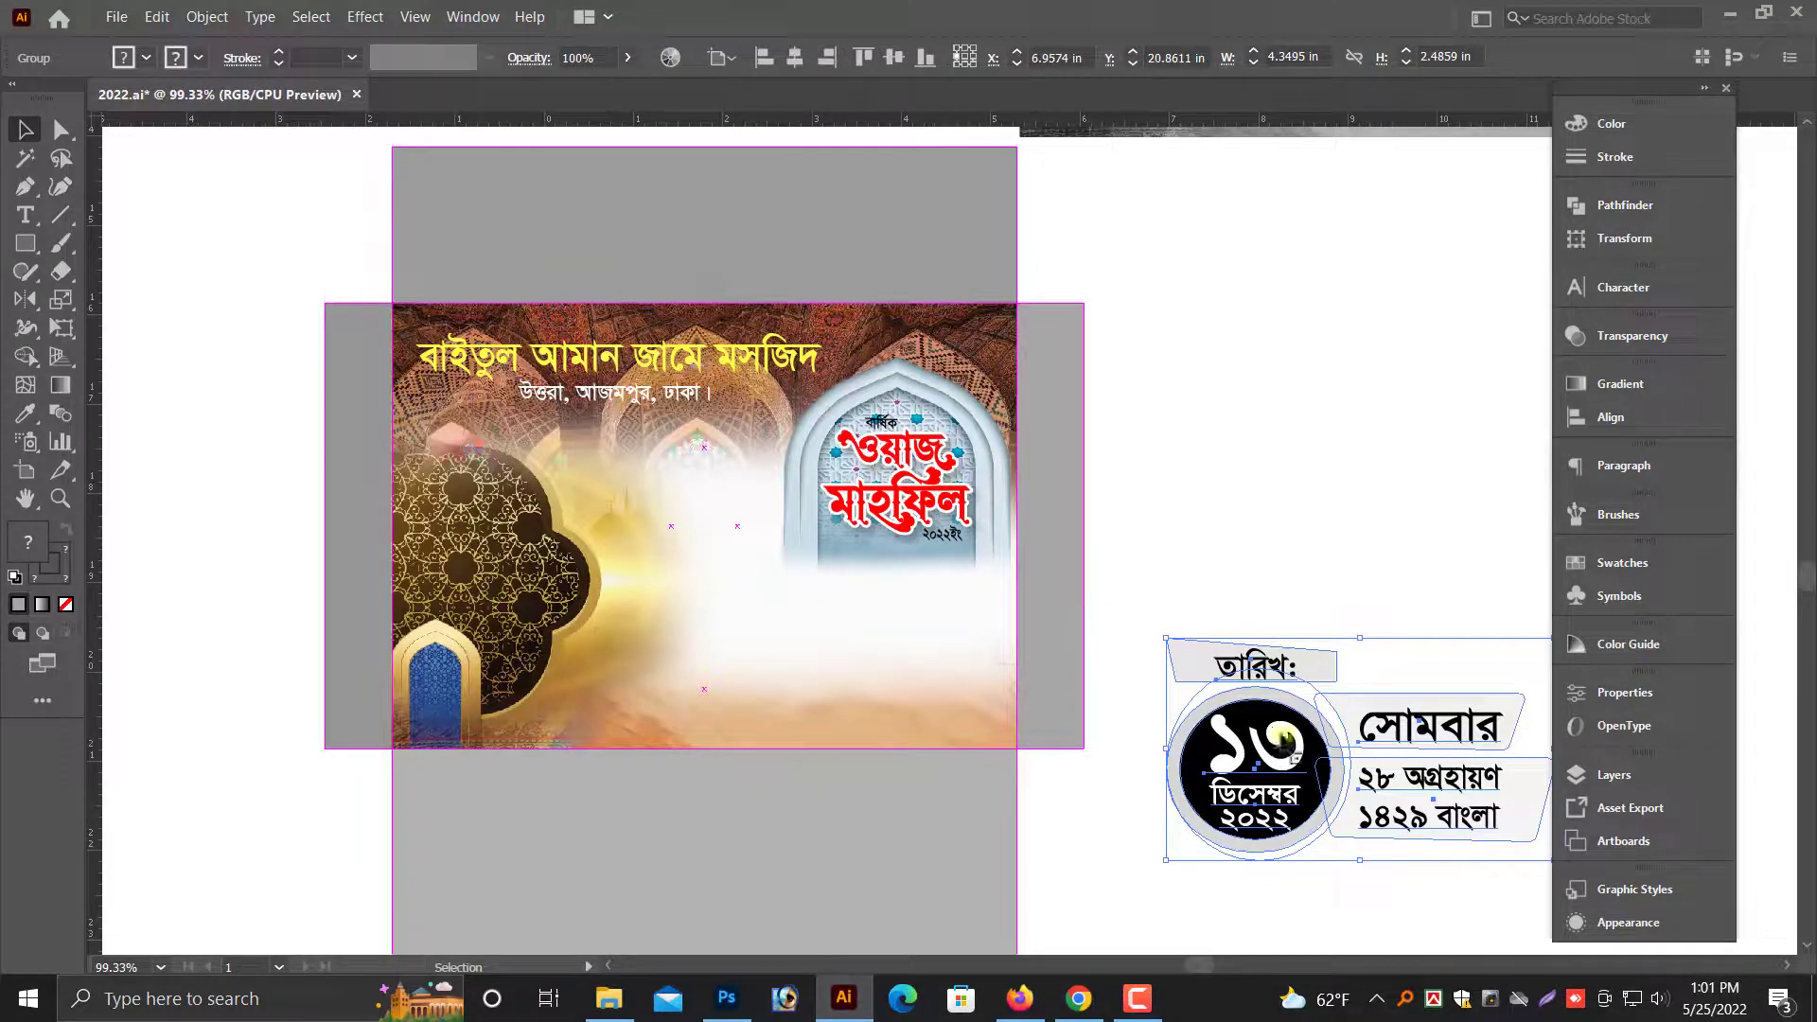
pyautogui.moveTo(1510, 766); pyautogui.dragTo(1310, 706)
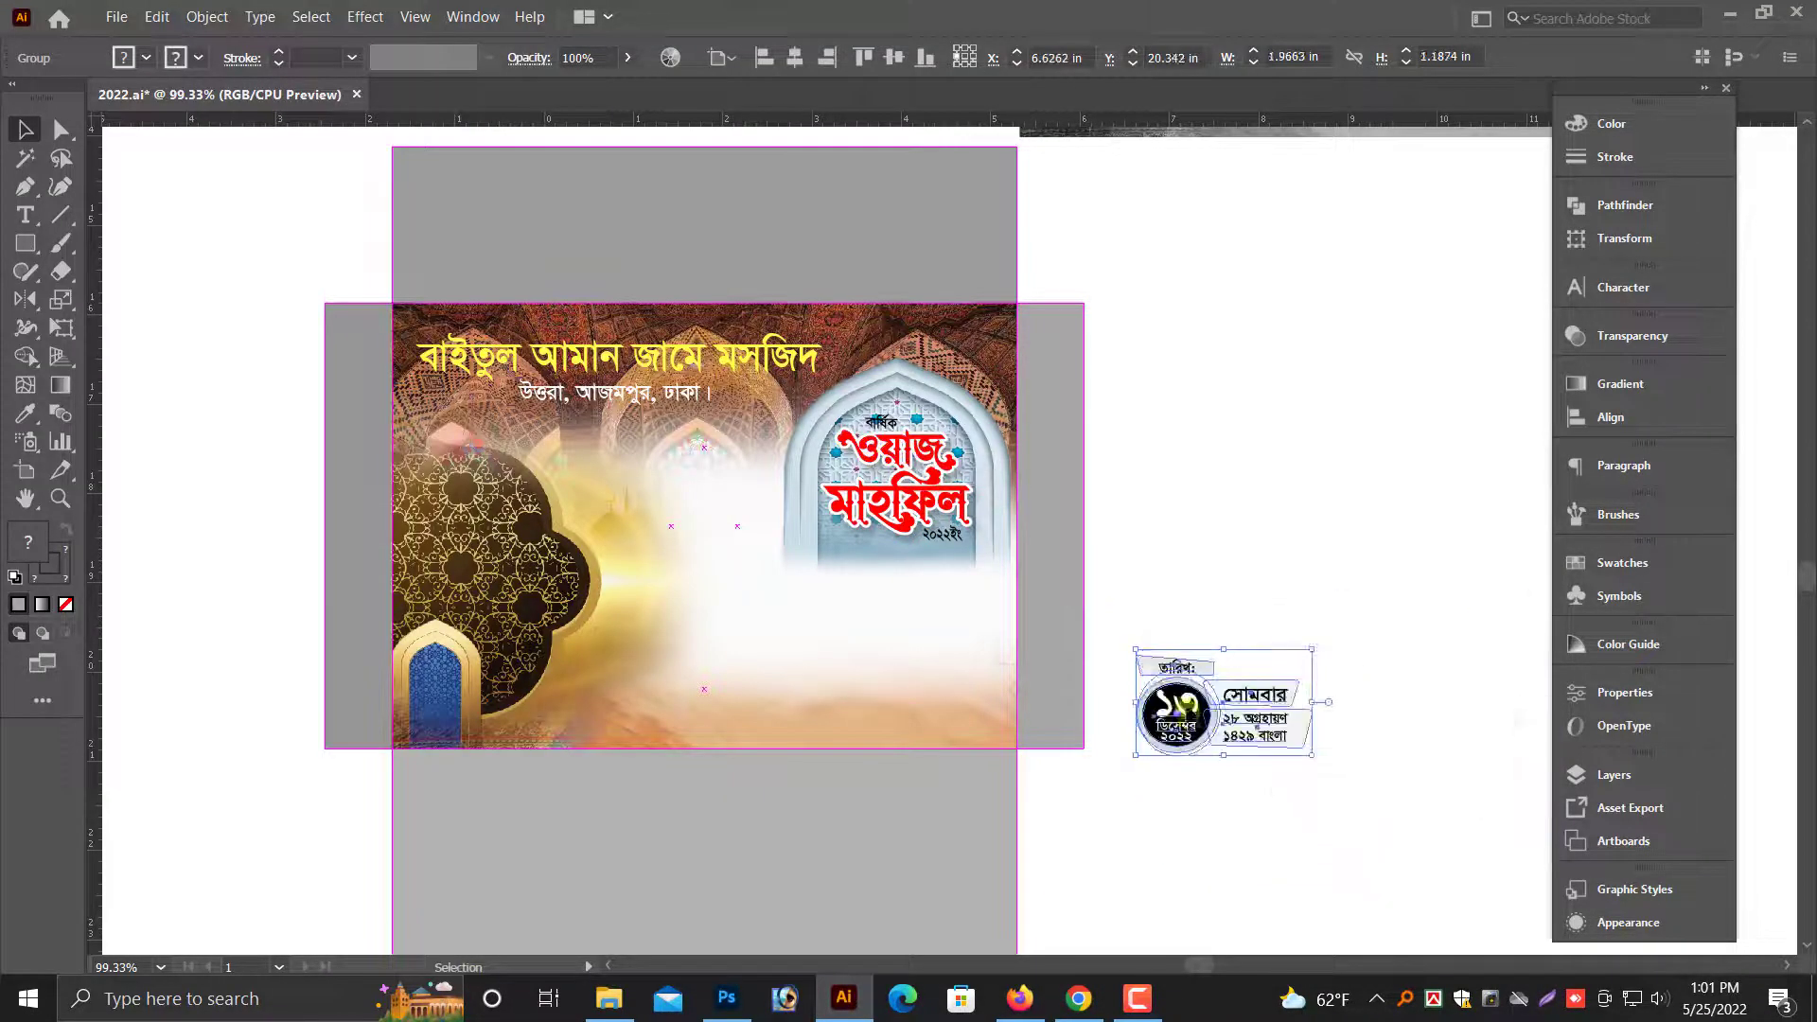
pyautogui.moveTo(1186, 719); pyautogui.dragTo(632, 506)
pyautogui.hotkey('ctrl', '+')
pyautogui.hotkey('ctrl', '+')
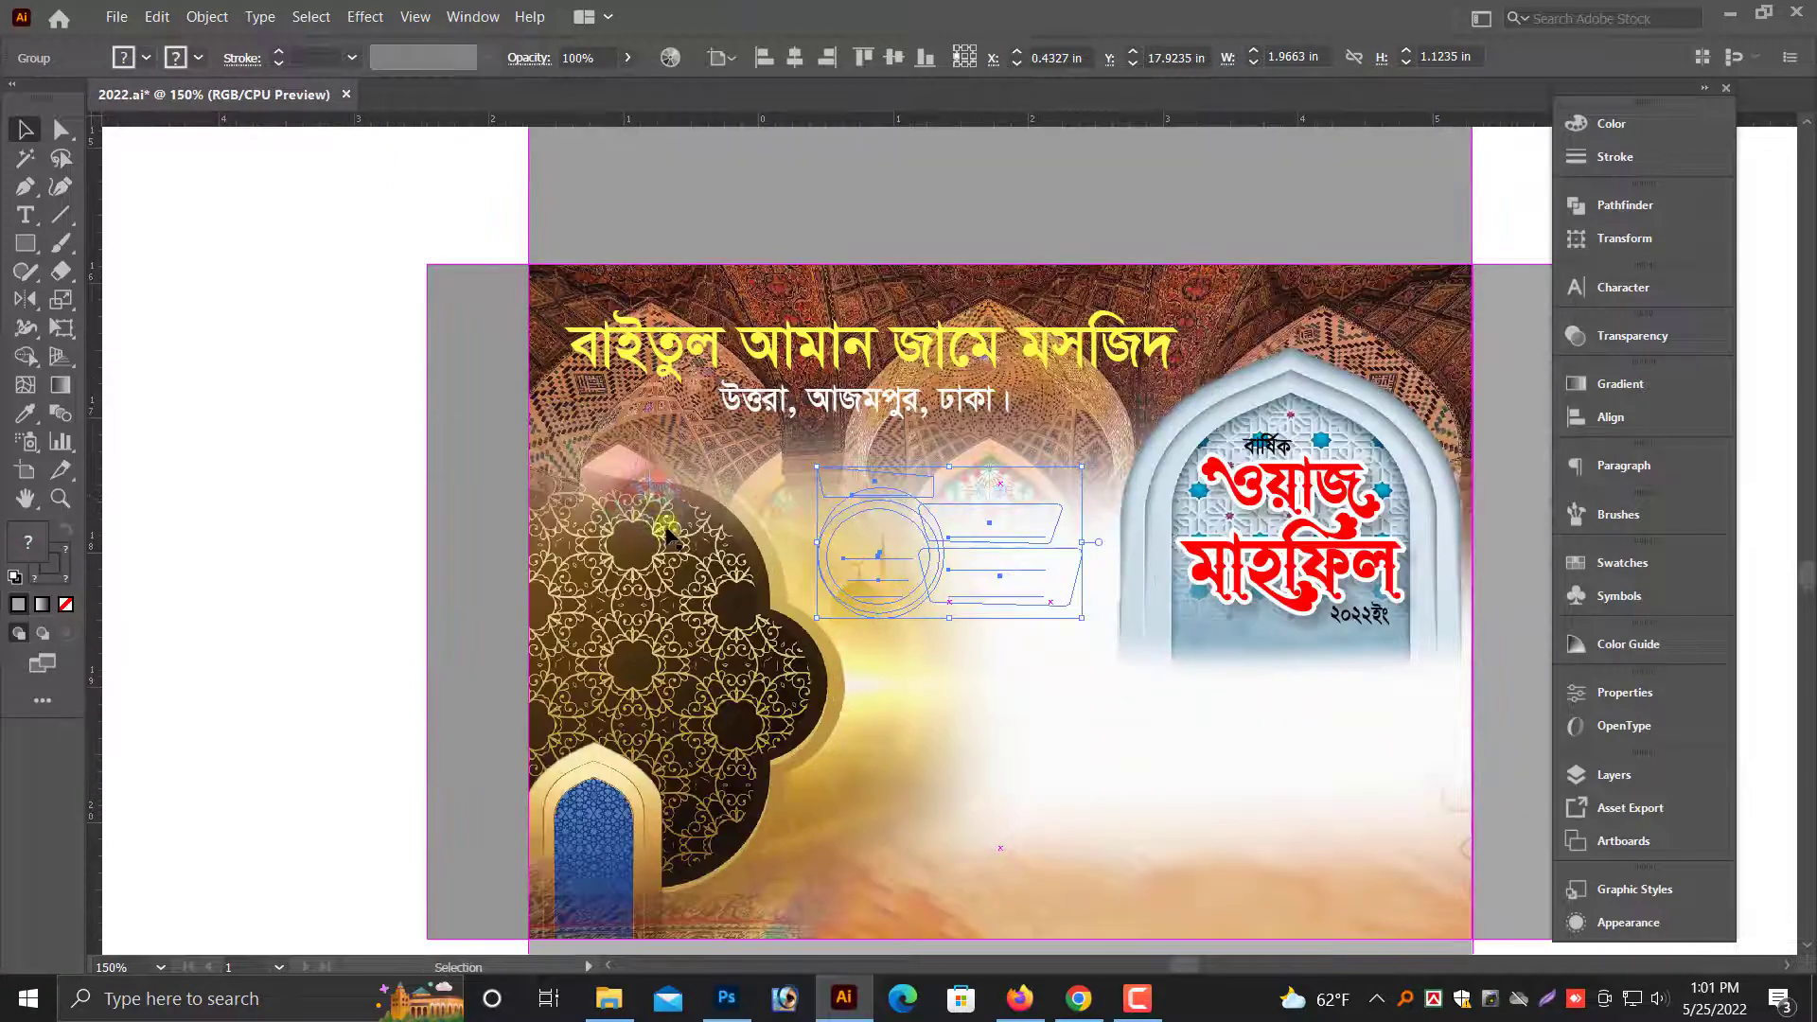
pyautogui.scroll(-3, 677, 535)
pyautogui.scroll(1, 679, 540)
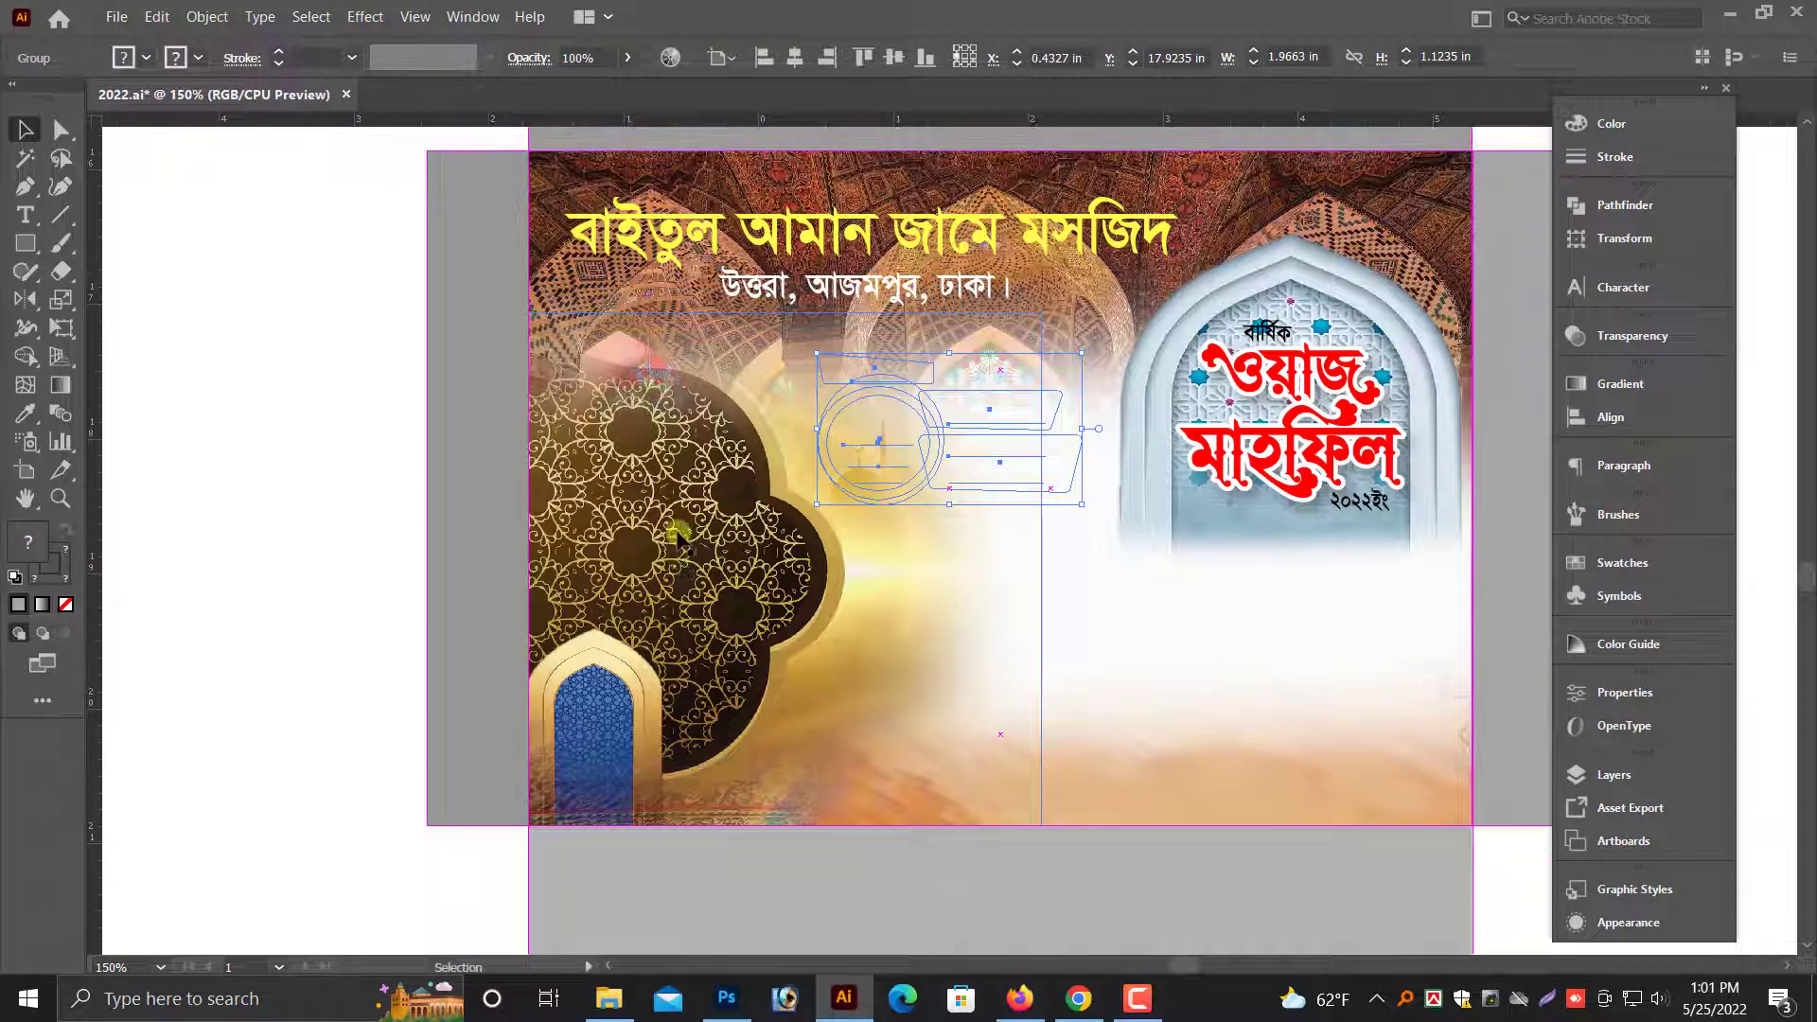
# - Move the date block below the title arch and reduce it to about 1.66 × 0.95 in
pyautogui.moveTo(927, 457); pyautogui.dragTo(1298, 651)
pyautogui.moveTo(1450, 622); pyautogui.dragTo(1411, 619)
pyautogui.moveTo(1283, 634); pyautogui.dragTo(997, 659)
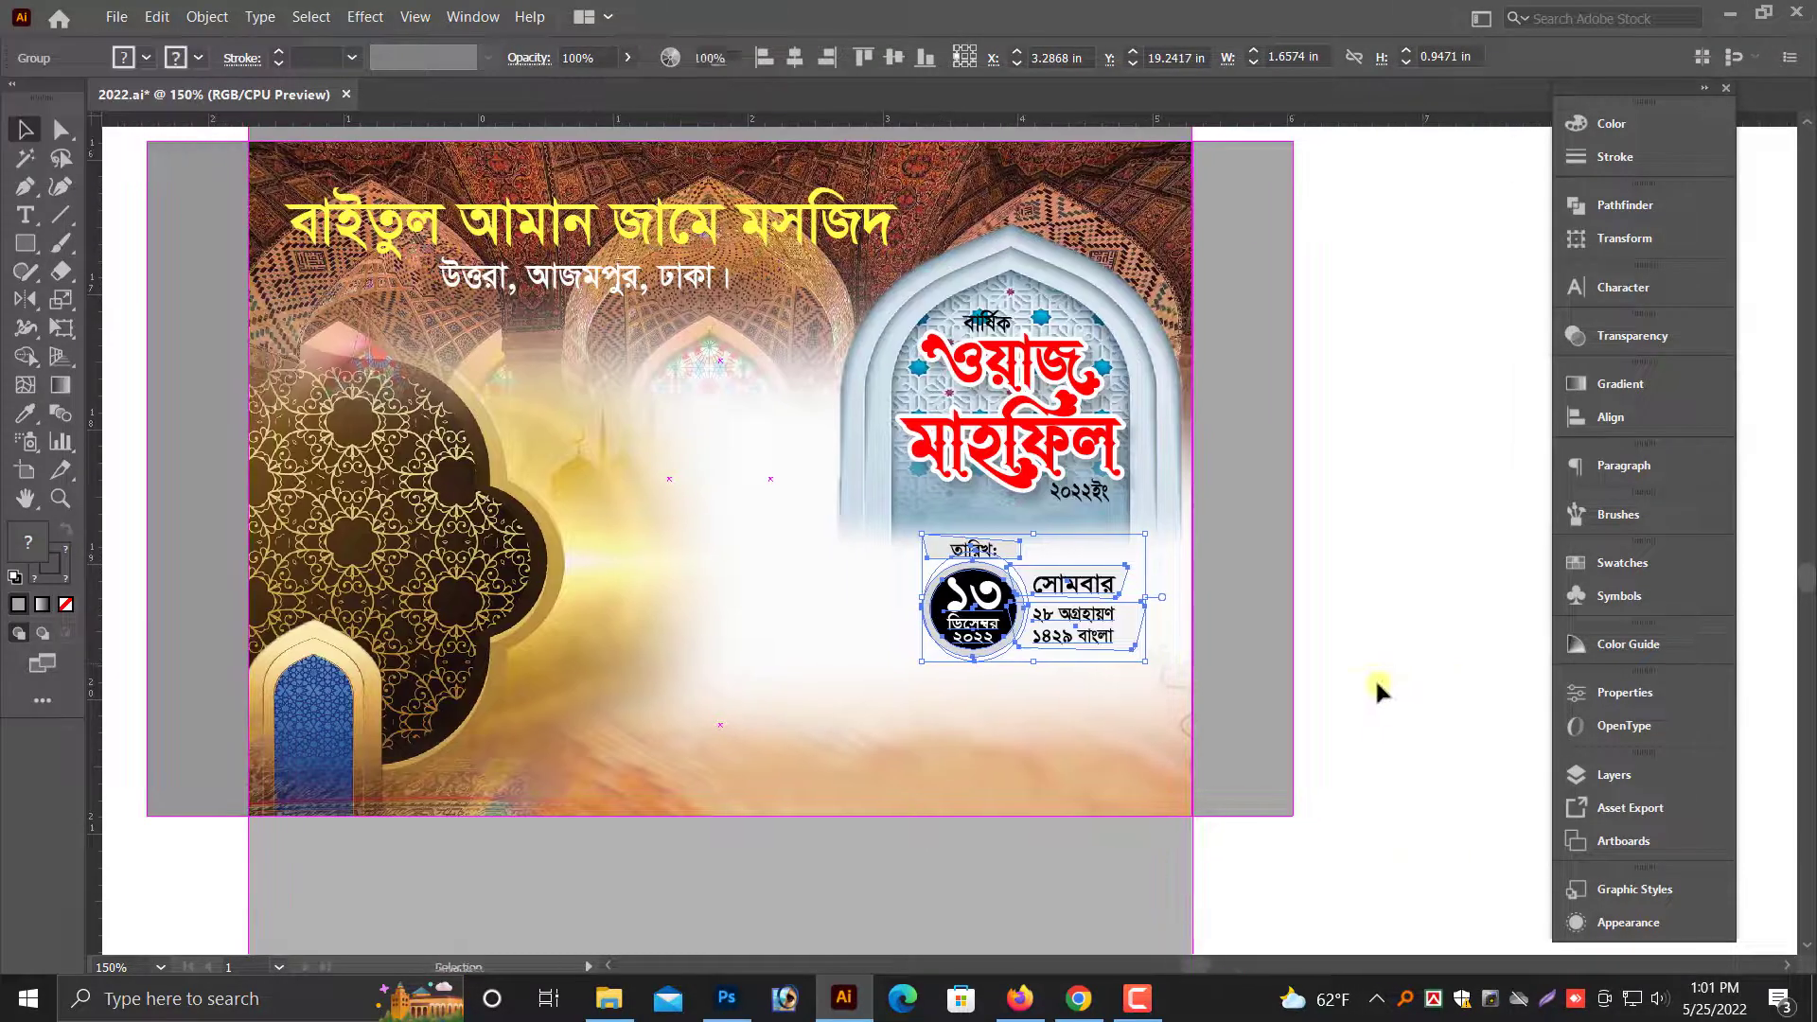
pyautogui.click(1376, 683)
# - Switch the black date circle's fill to RGB and color it dark green
pyautogui.moveTo(844, 455); pyautogui.dragTo(1383, 705)
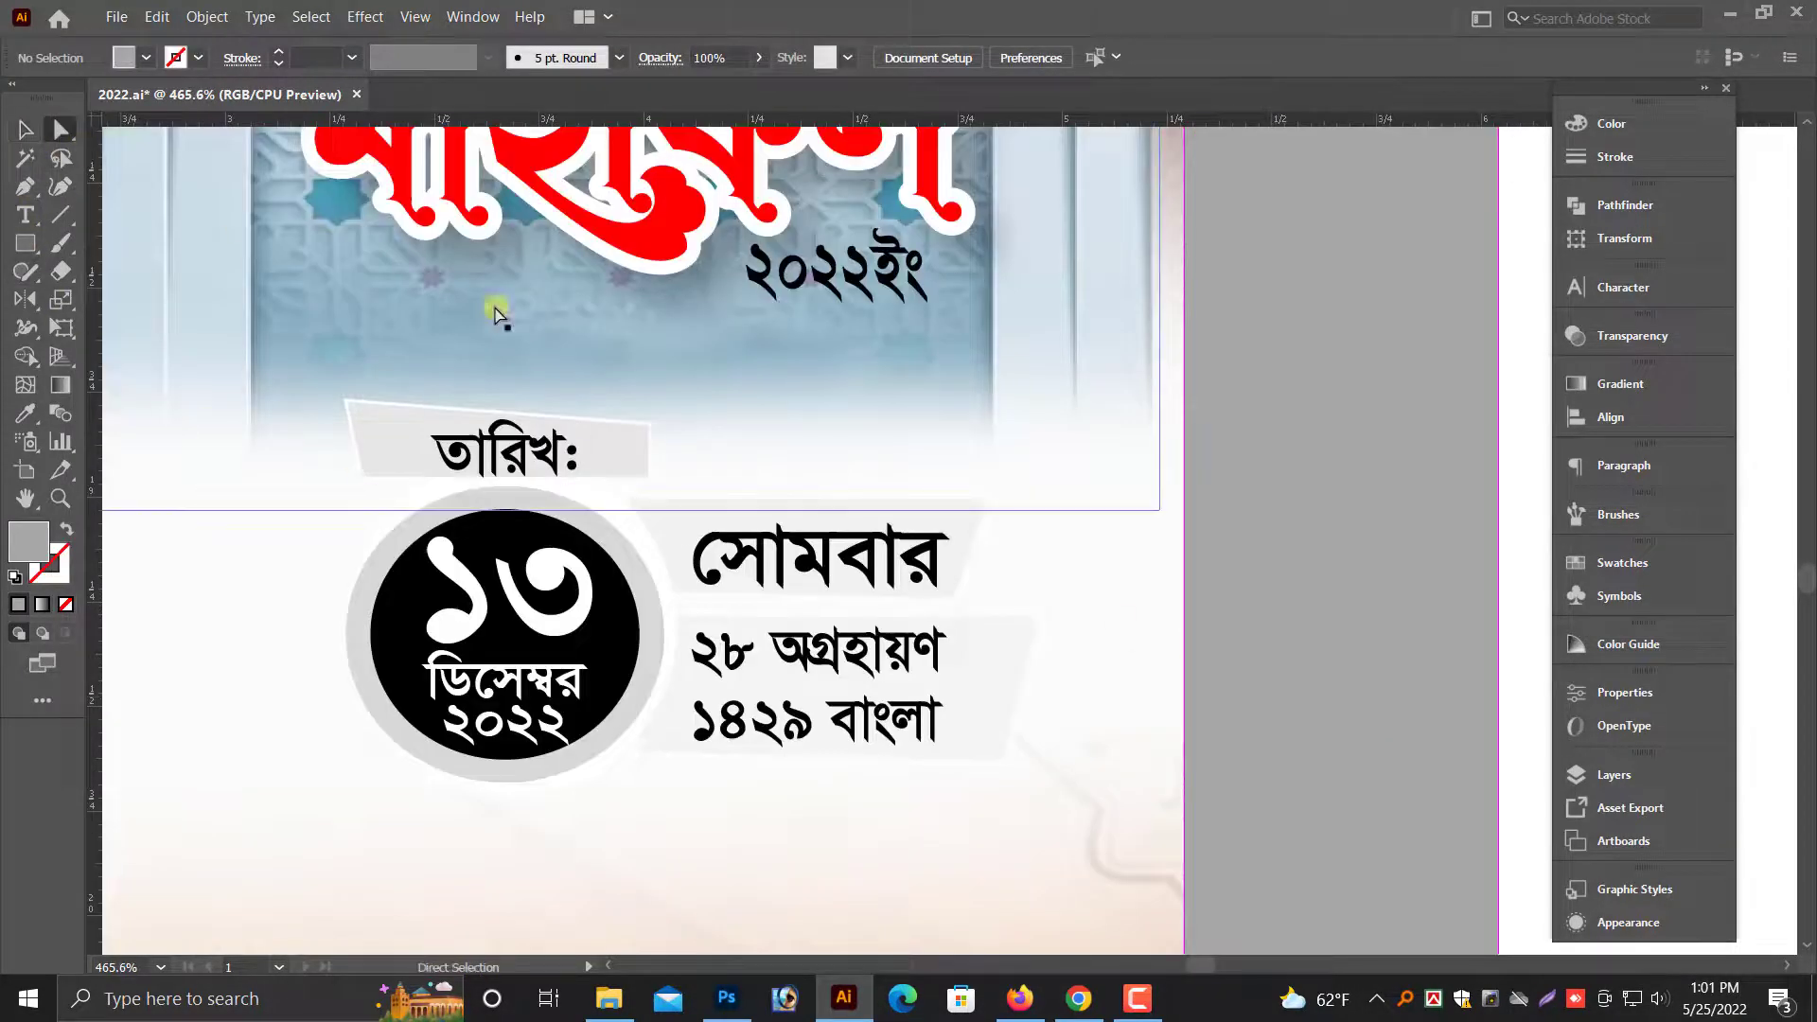
pyautogui.click(628, 591)
pyautogui.click(1612, 128)
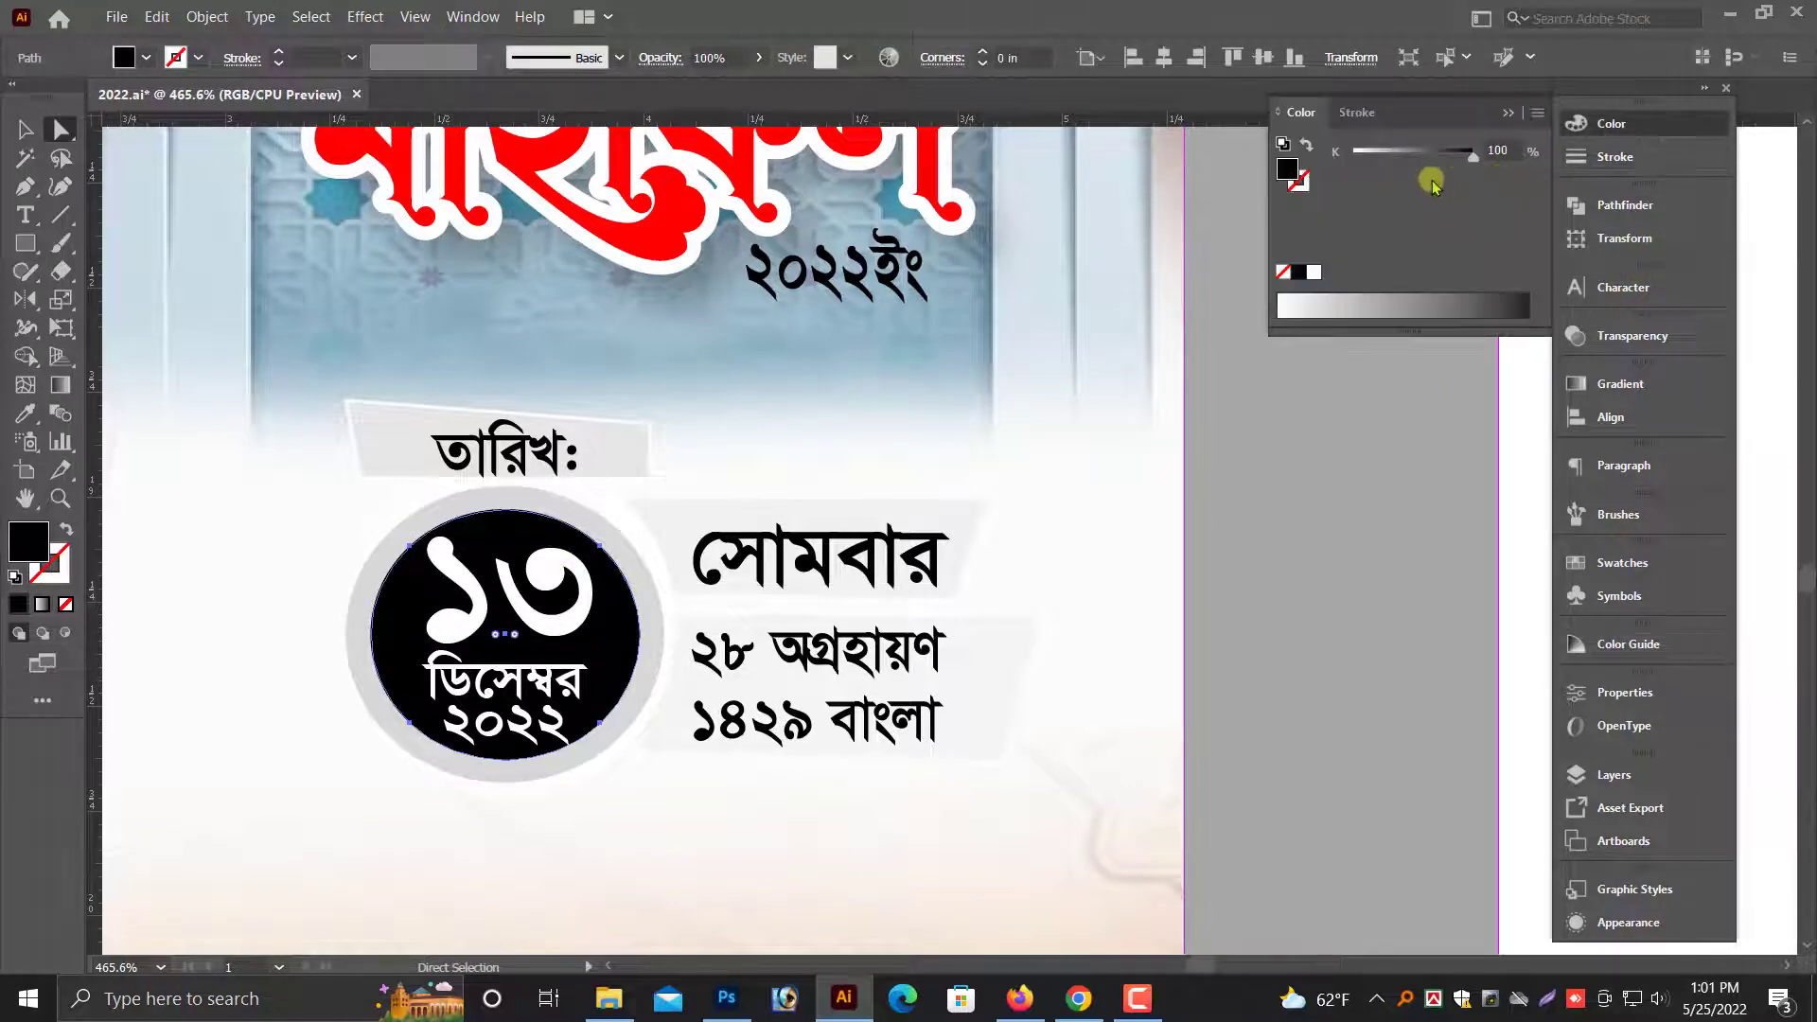
pyautogui.click(1536, 114)
pyautogui.click(1597, 171)
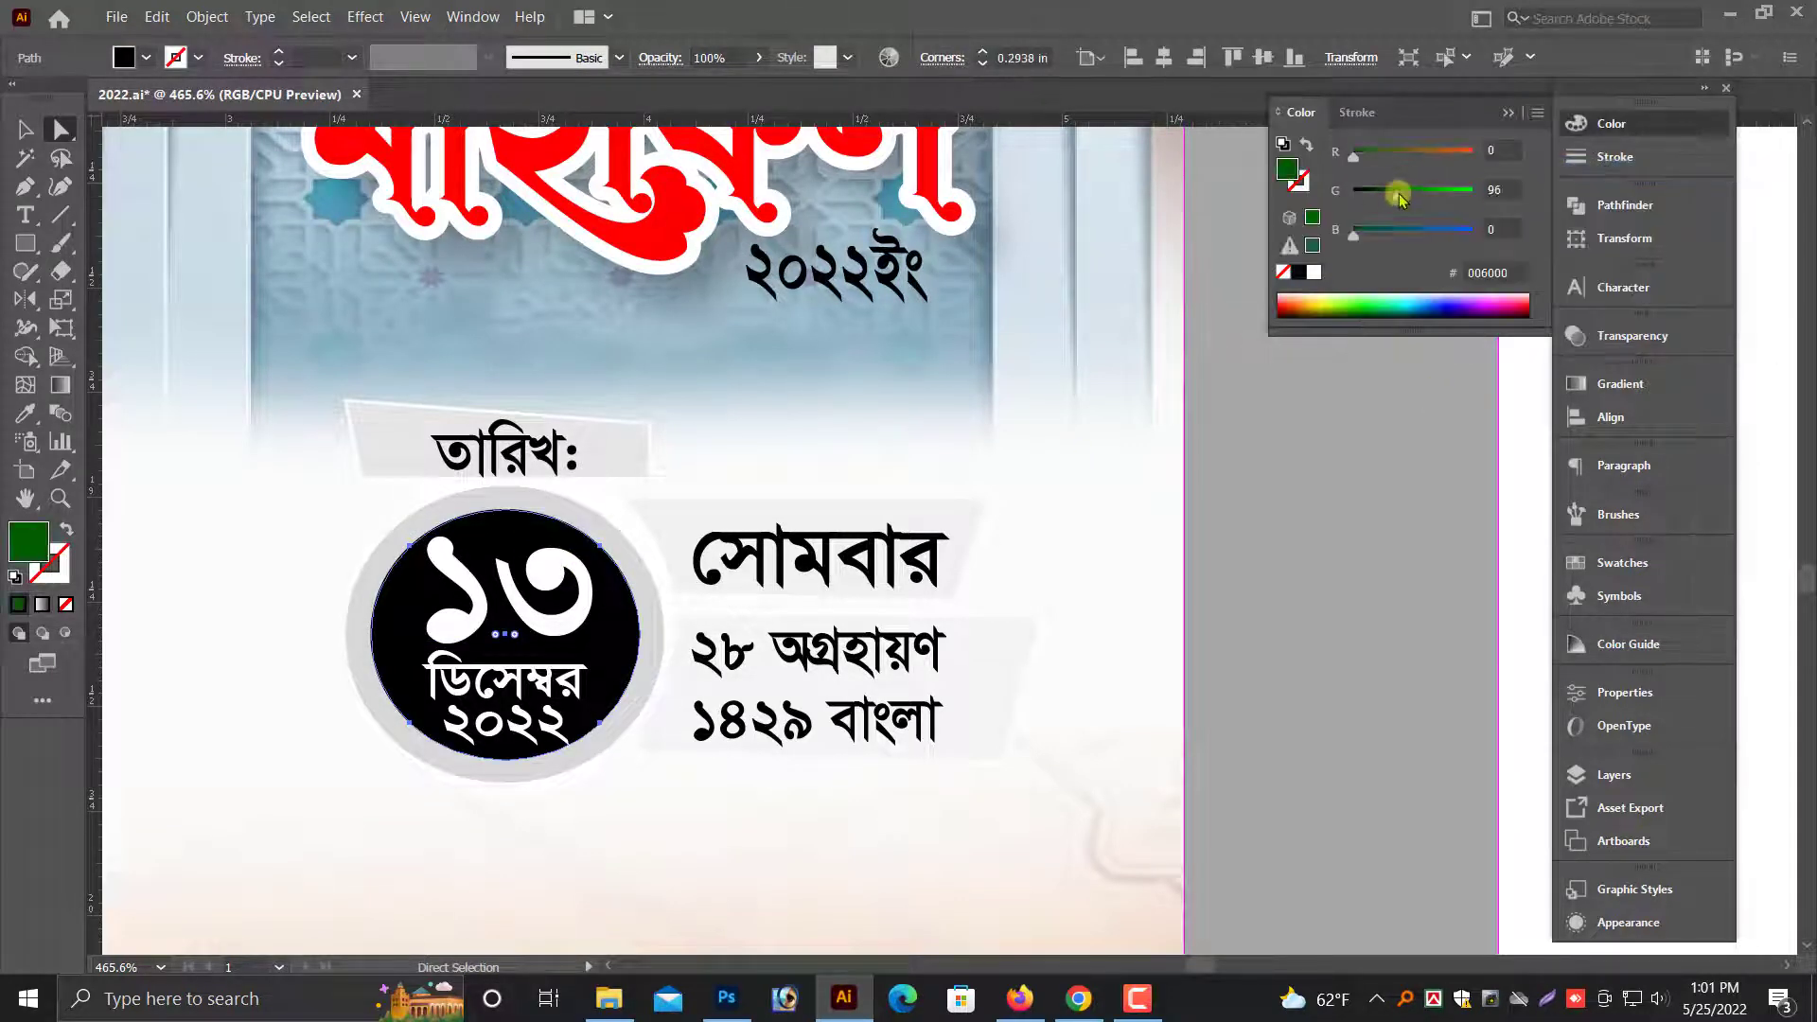
pyautogui.moveTo(1400, 197); pyautogui.dragTo(1373, 190)
# - Switch the ring around the date circle to RGB and fill it with green 308200
pyautogui.click(653, 577)
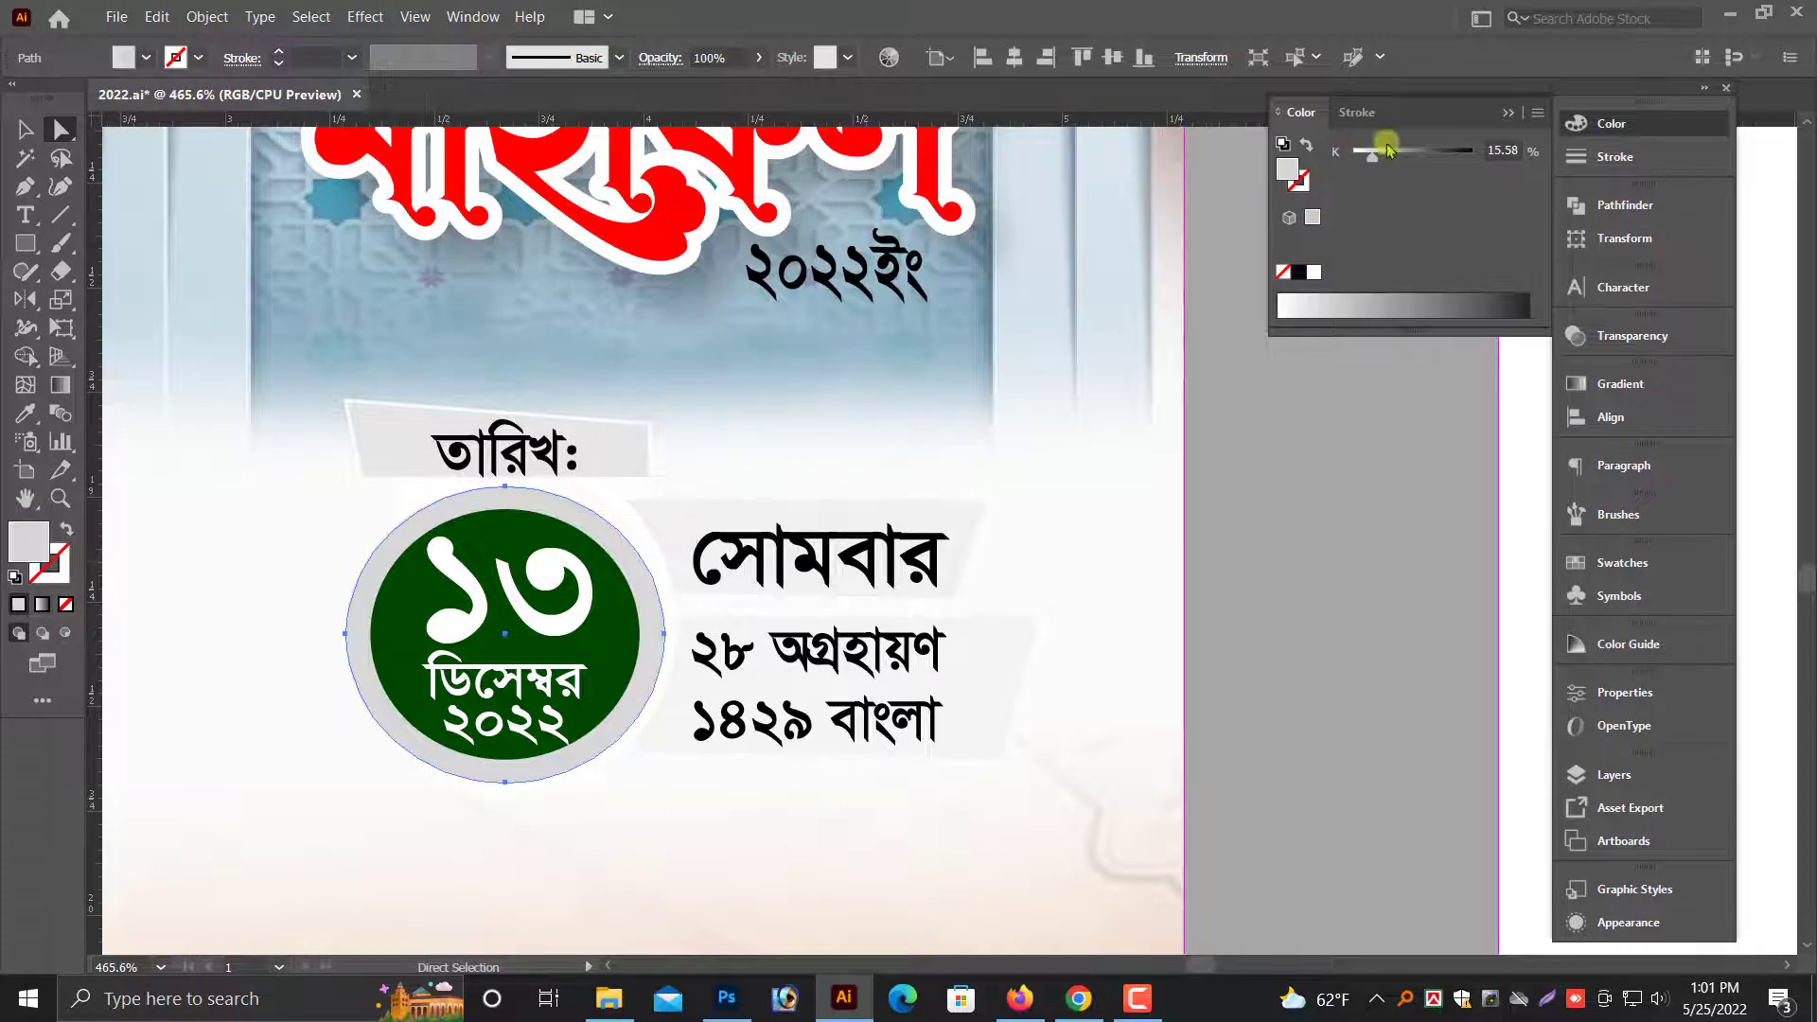
pyautogui.click(1536, 118)
pyautogui.click(1598, 171)
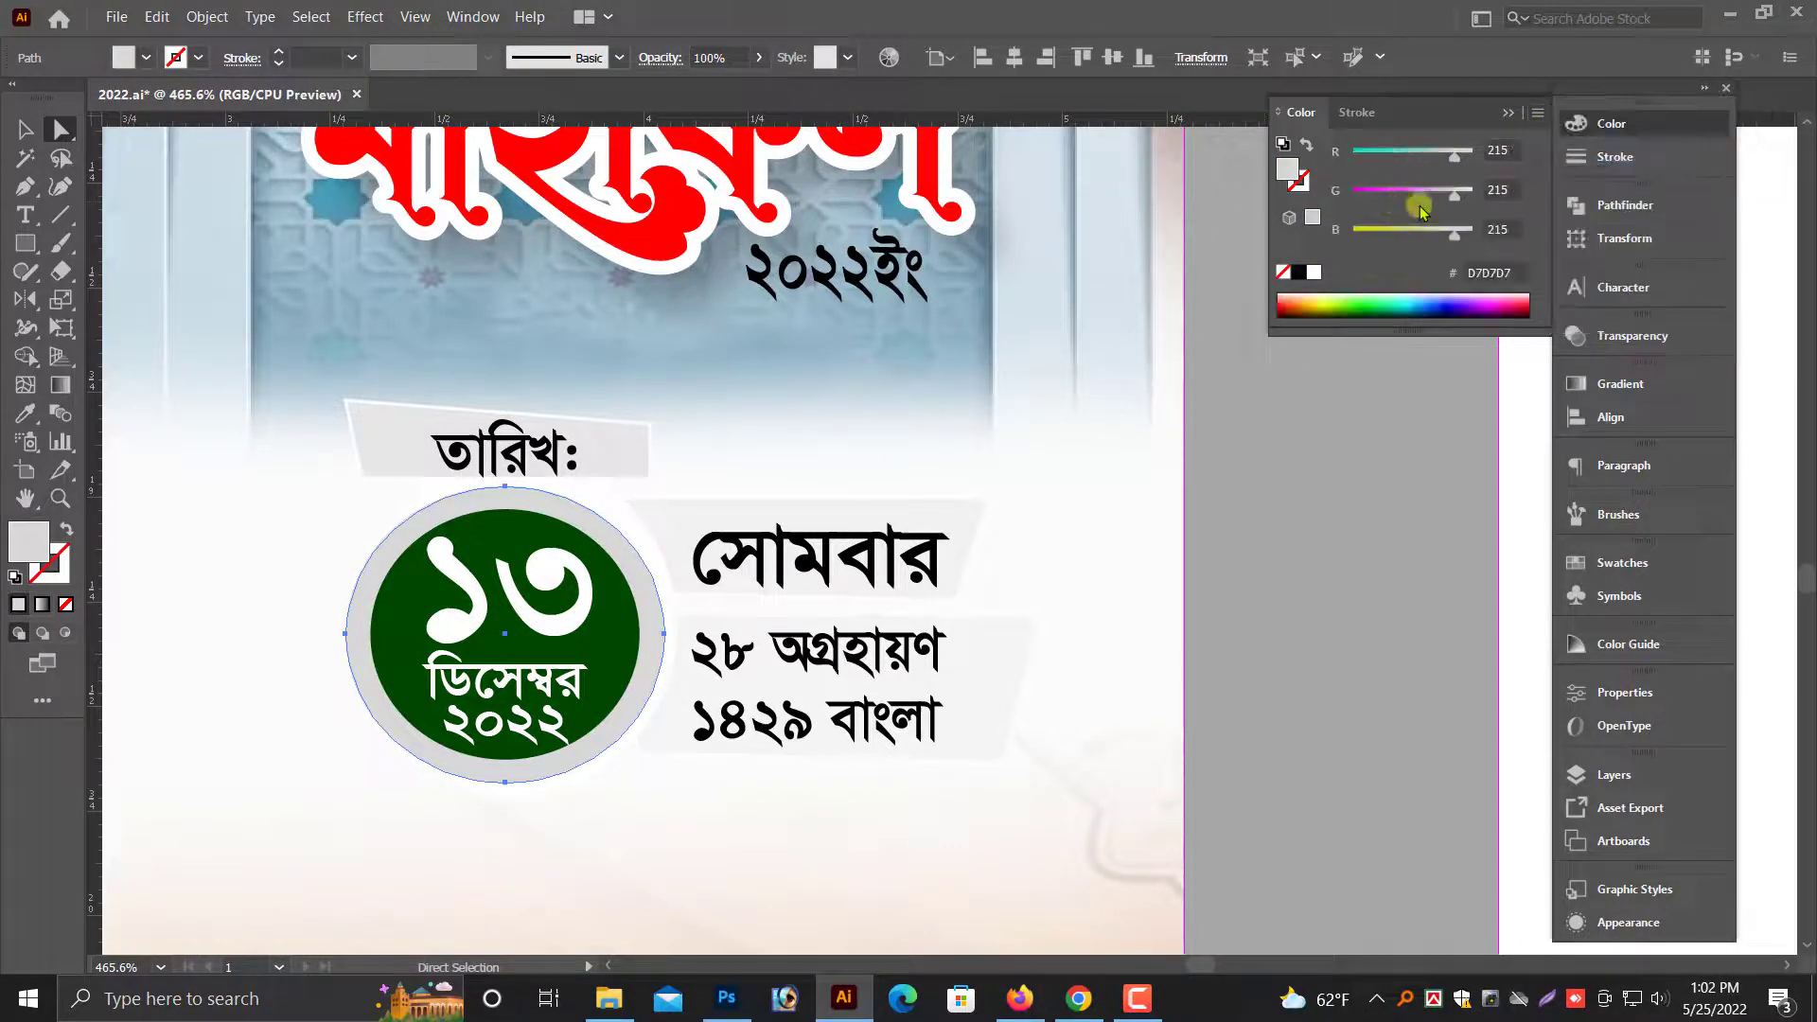
pyautogui.moveTo(1421, 232); pyautogui.dragTo(1417, 195)
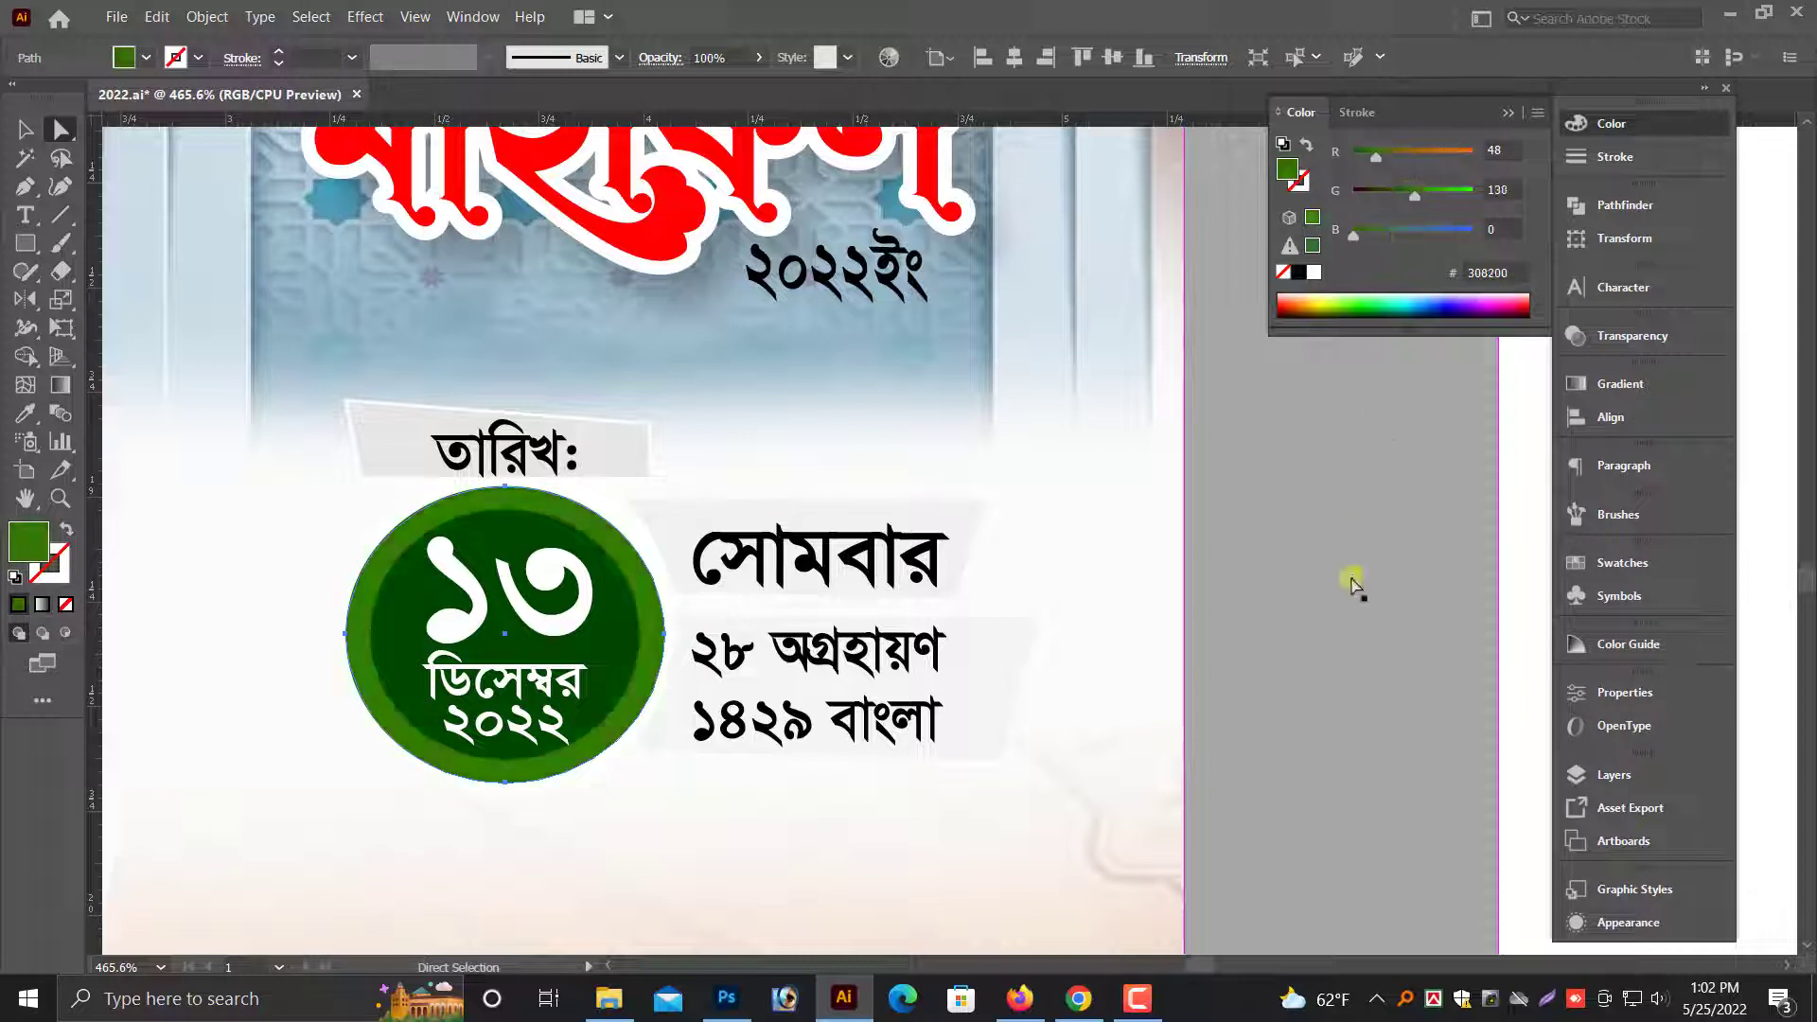
# - Switch the "১৩" text's fill to RGB and color it yellow FFFF00
pyautogui.click(563, 617)
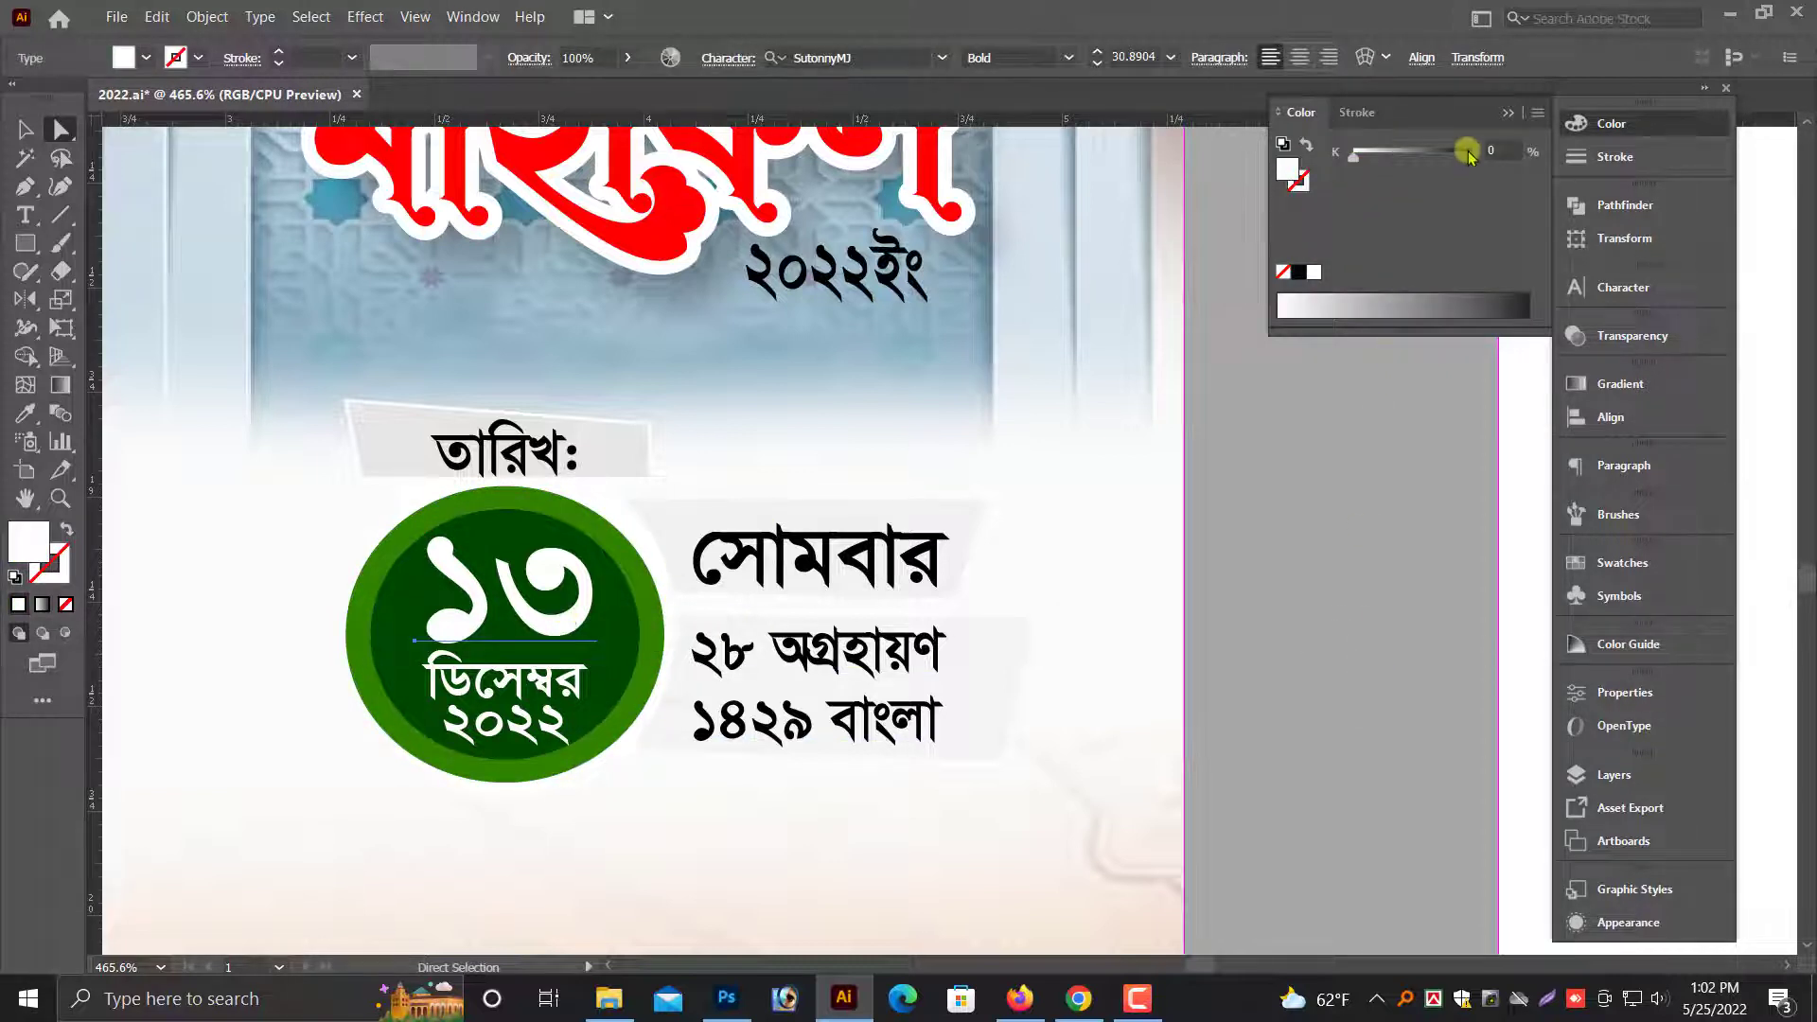
pyautogui.click(1538, 112)
pyautogui.click(1596, 173)
pyautogui.moveTo(1473, 233); pyautogui.dragTo(1112, 289)
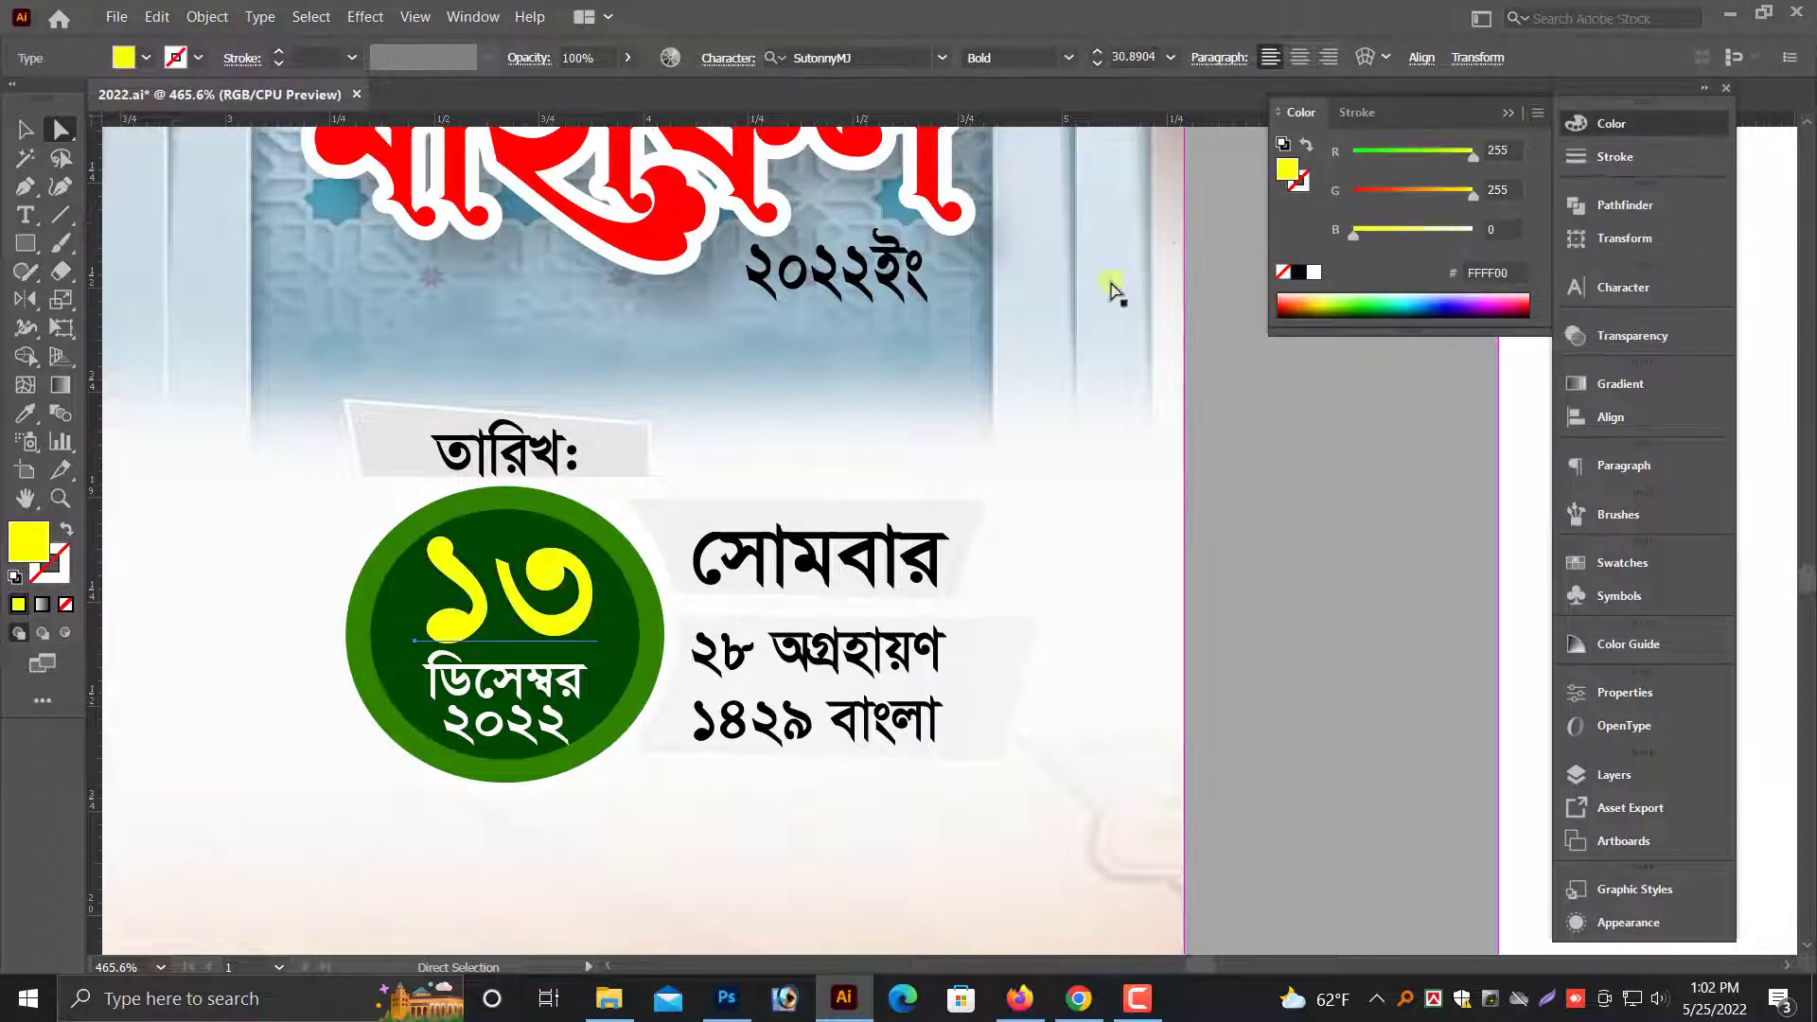
# - Lower the shape behind "তারিখ:" to meet the date circle and change its fill to an RGB pale yellow
pyautogui.click(622, 471)
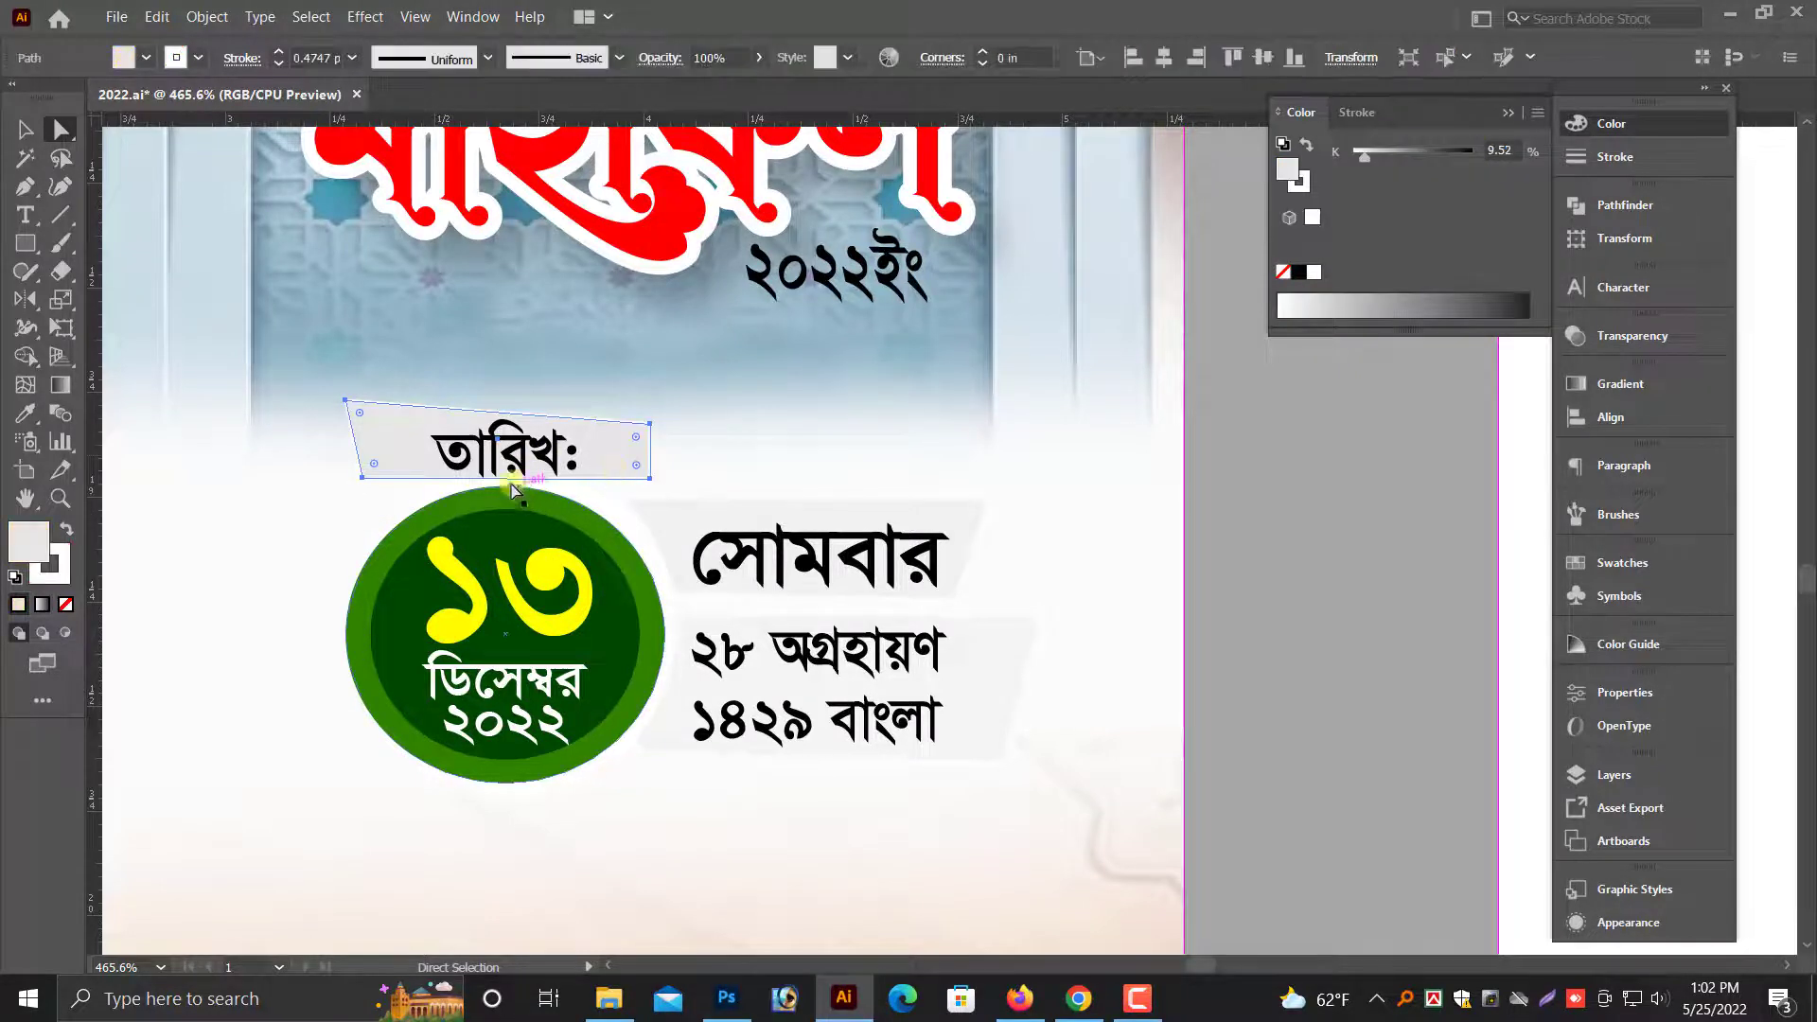
pyautogui.press('v')
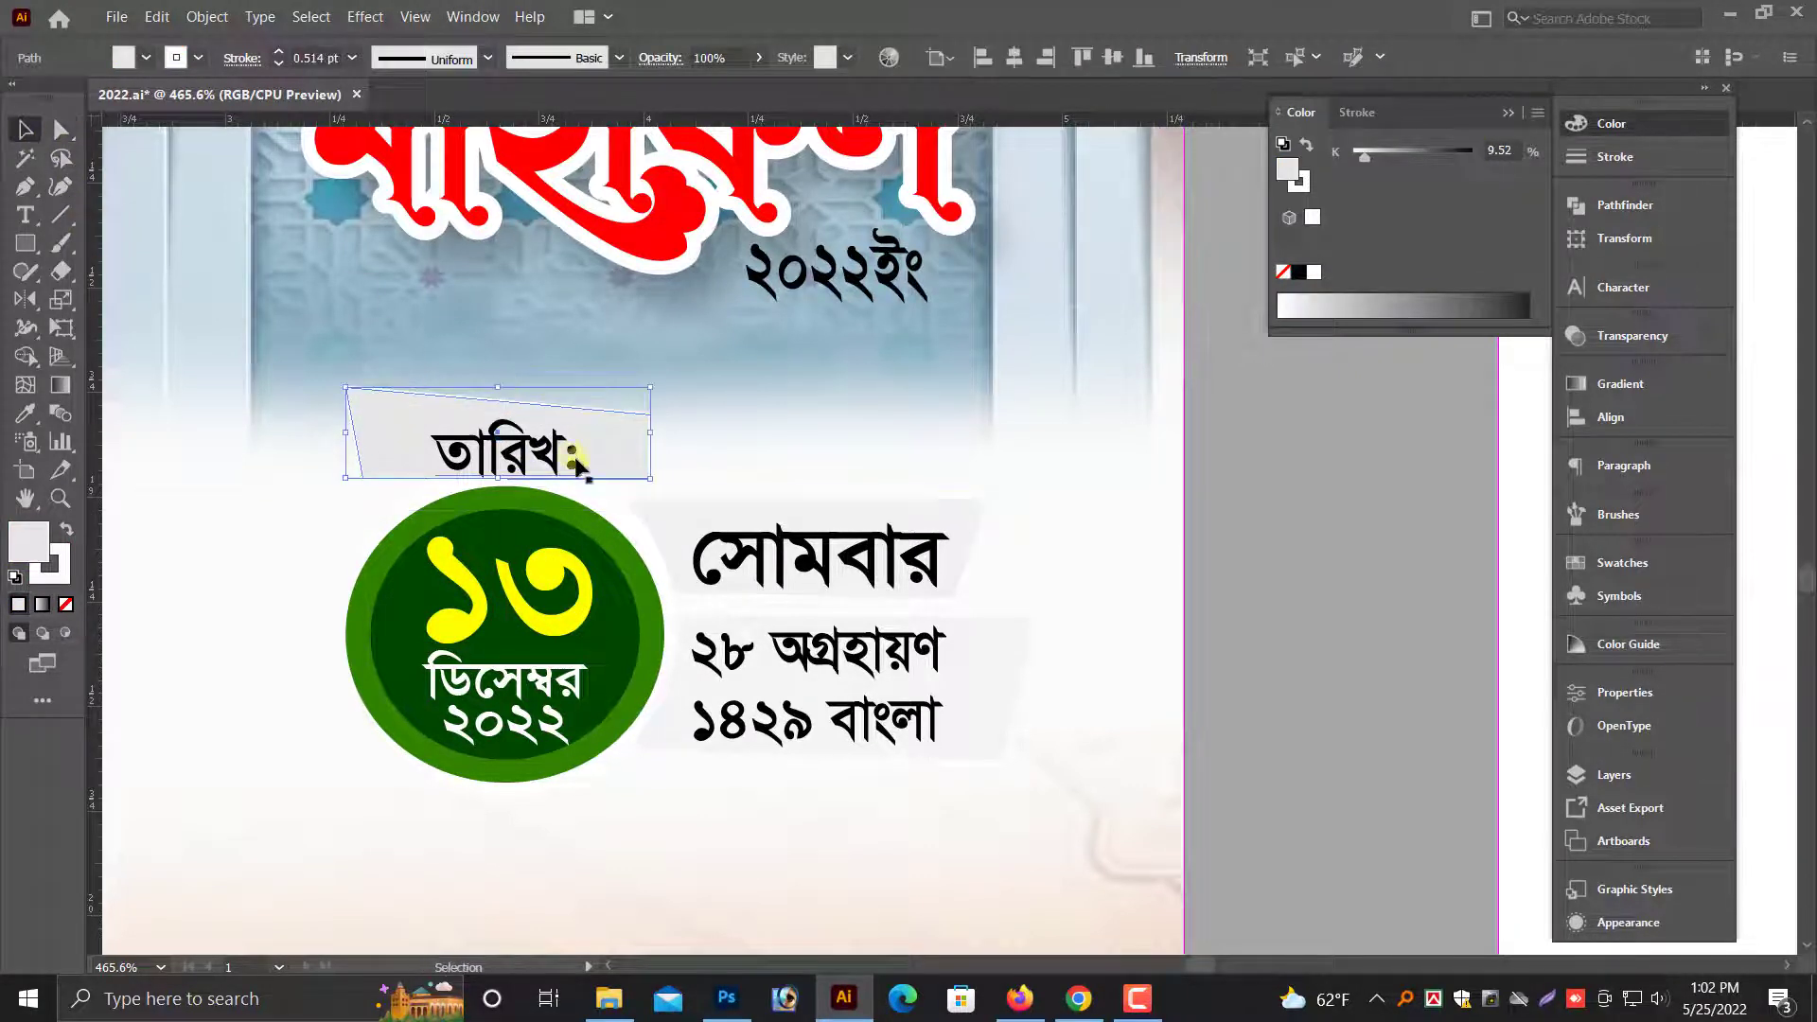
pyautogui.moveTo(589, 463); pyautogui.dragTo(589, 472)
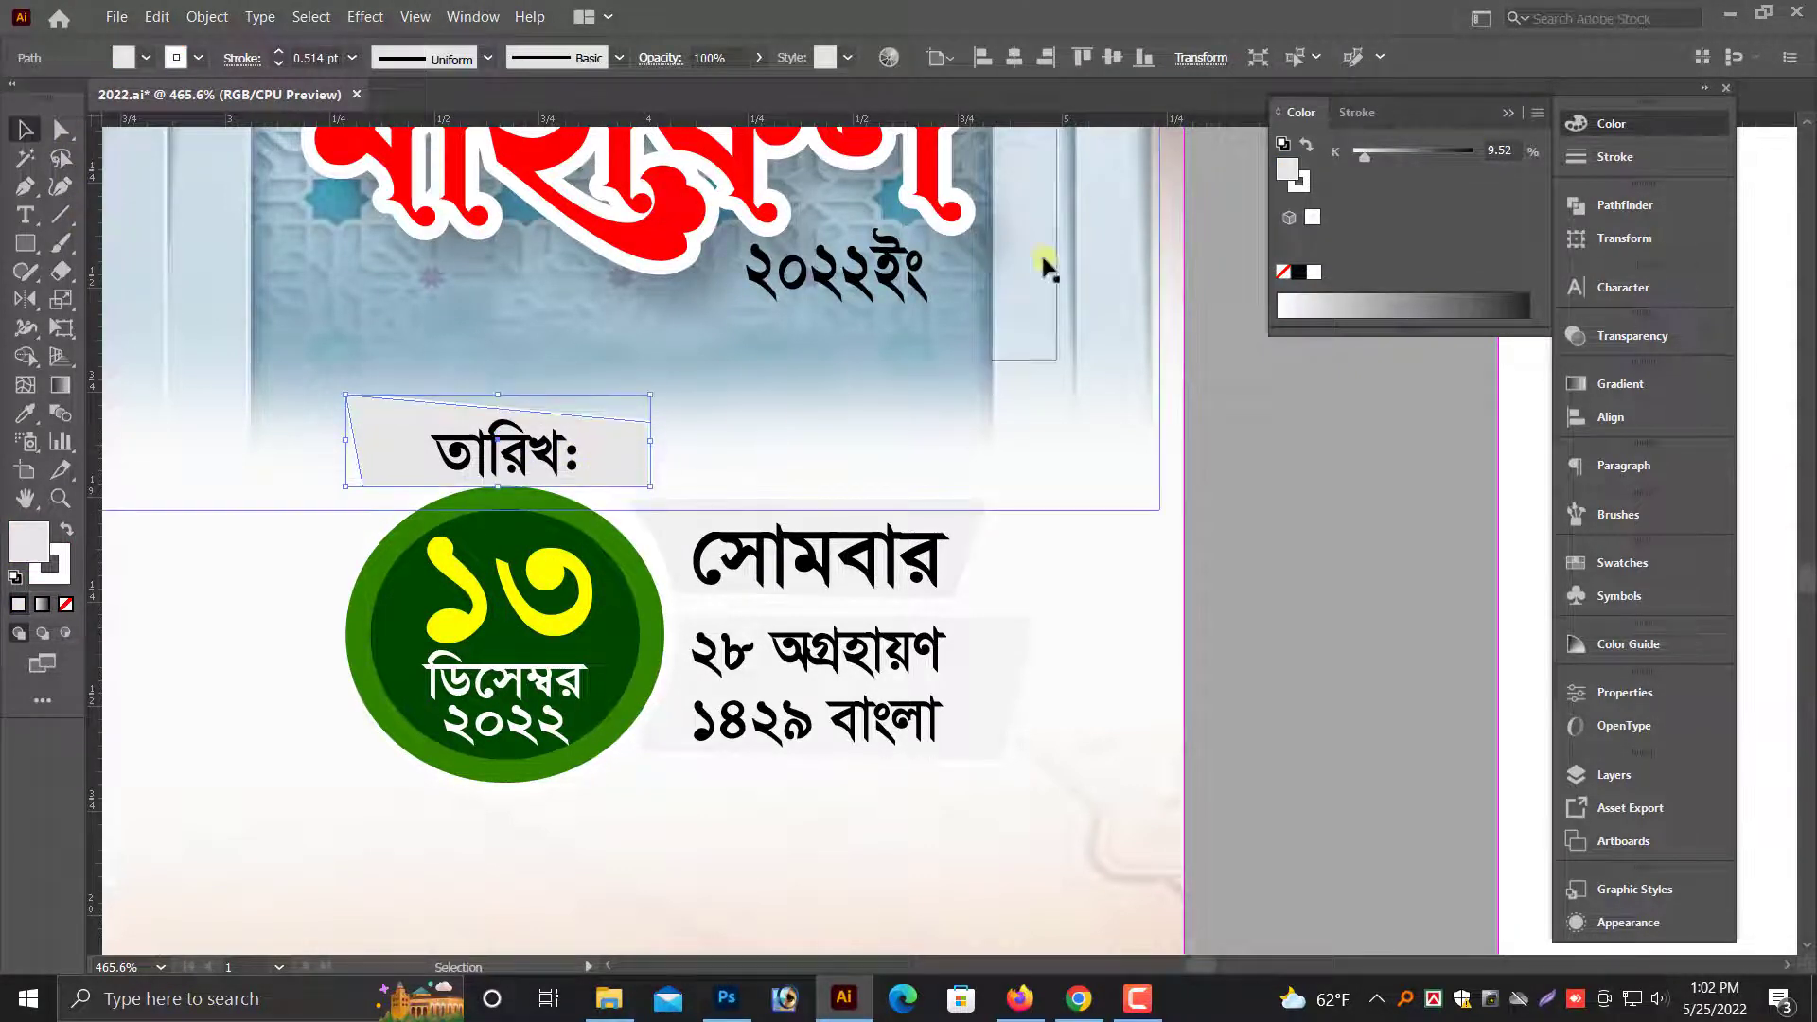
pyautogui.click(1536, 115)
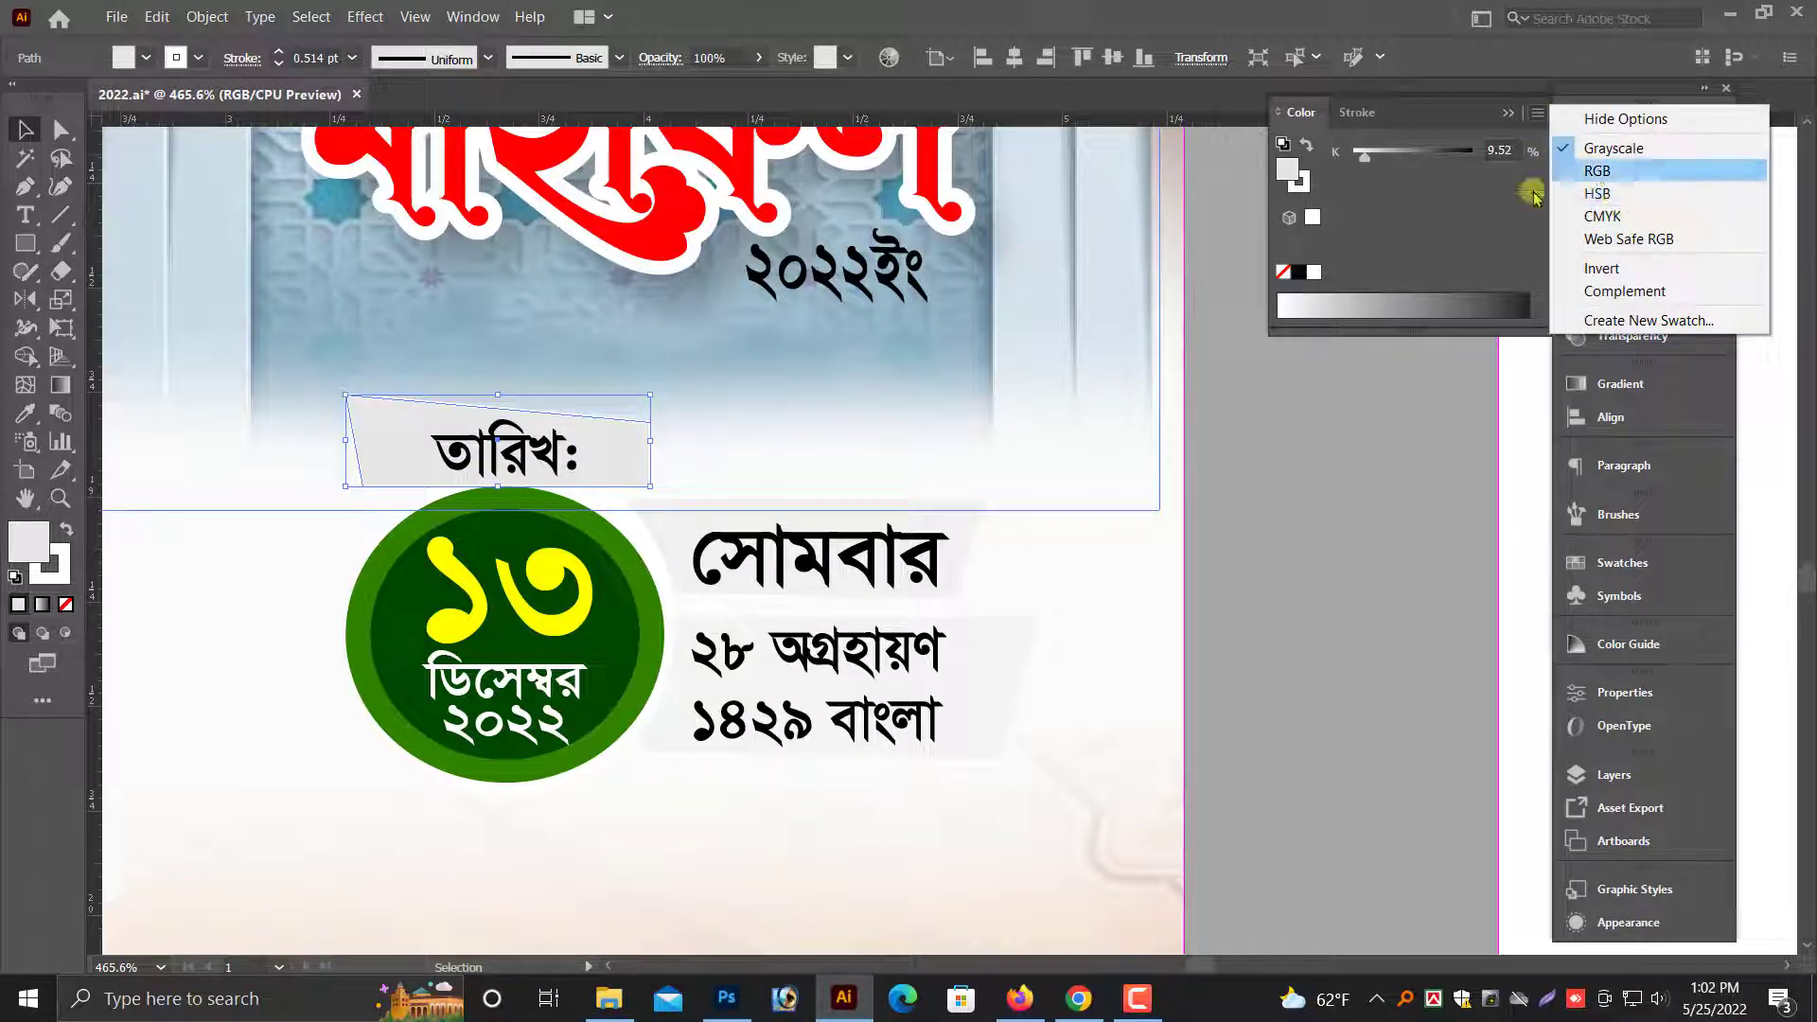
pyautogui.click(1599, 170)
pyautogui.moveTo(1464, 231); pyautogui.dragTo(1482, 194)
pyautogui.moveTo(1463, 154); pyautogui.dragTo(1473, 161)
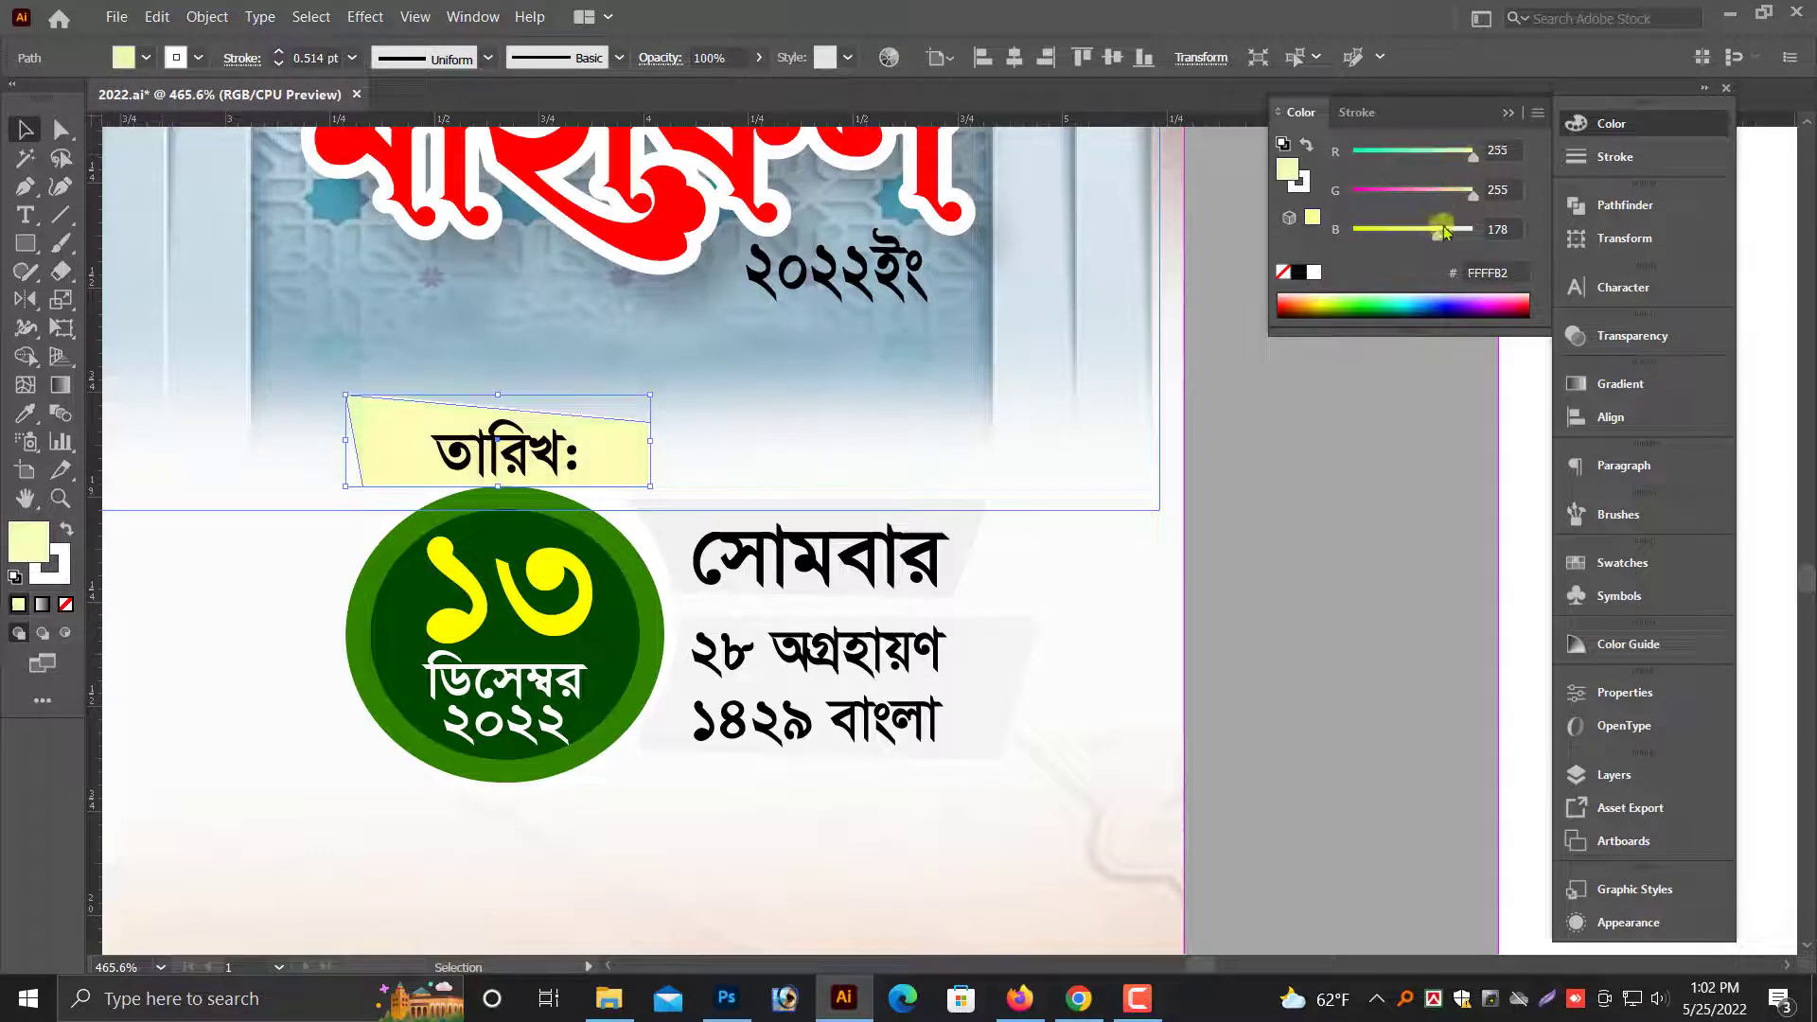
# - Switch the "সোমবার" text's fill to RGB and color it green 00AE00
pyautogui.hotkey('ctrl', '-')
pyautogui.hotkey('ctrl', '-')
pyautogui.hotkey('ctrl', '-')
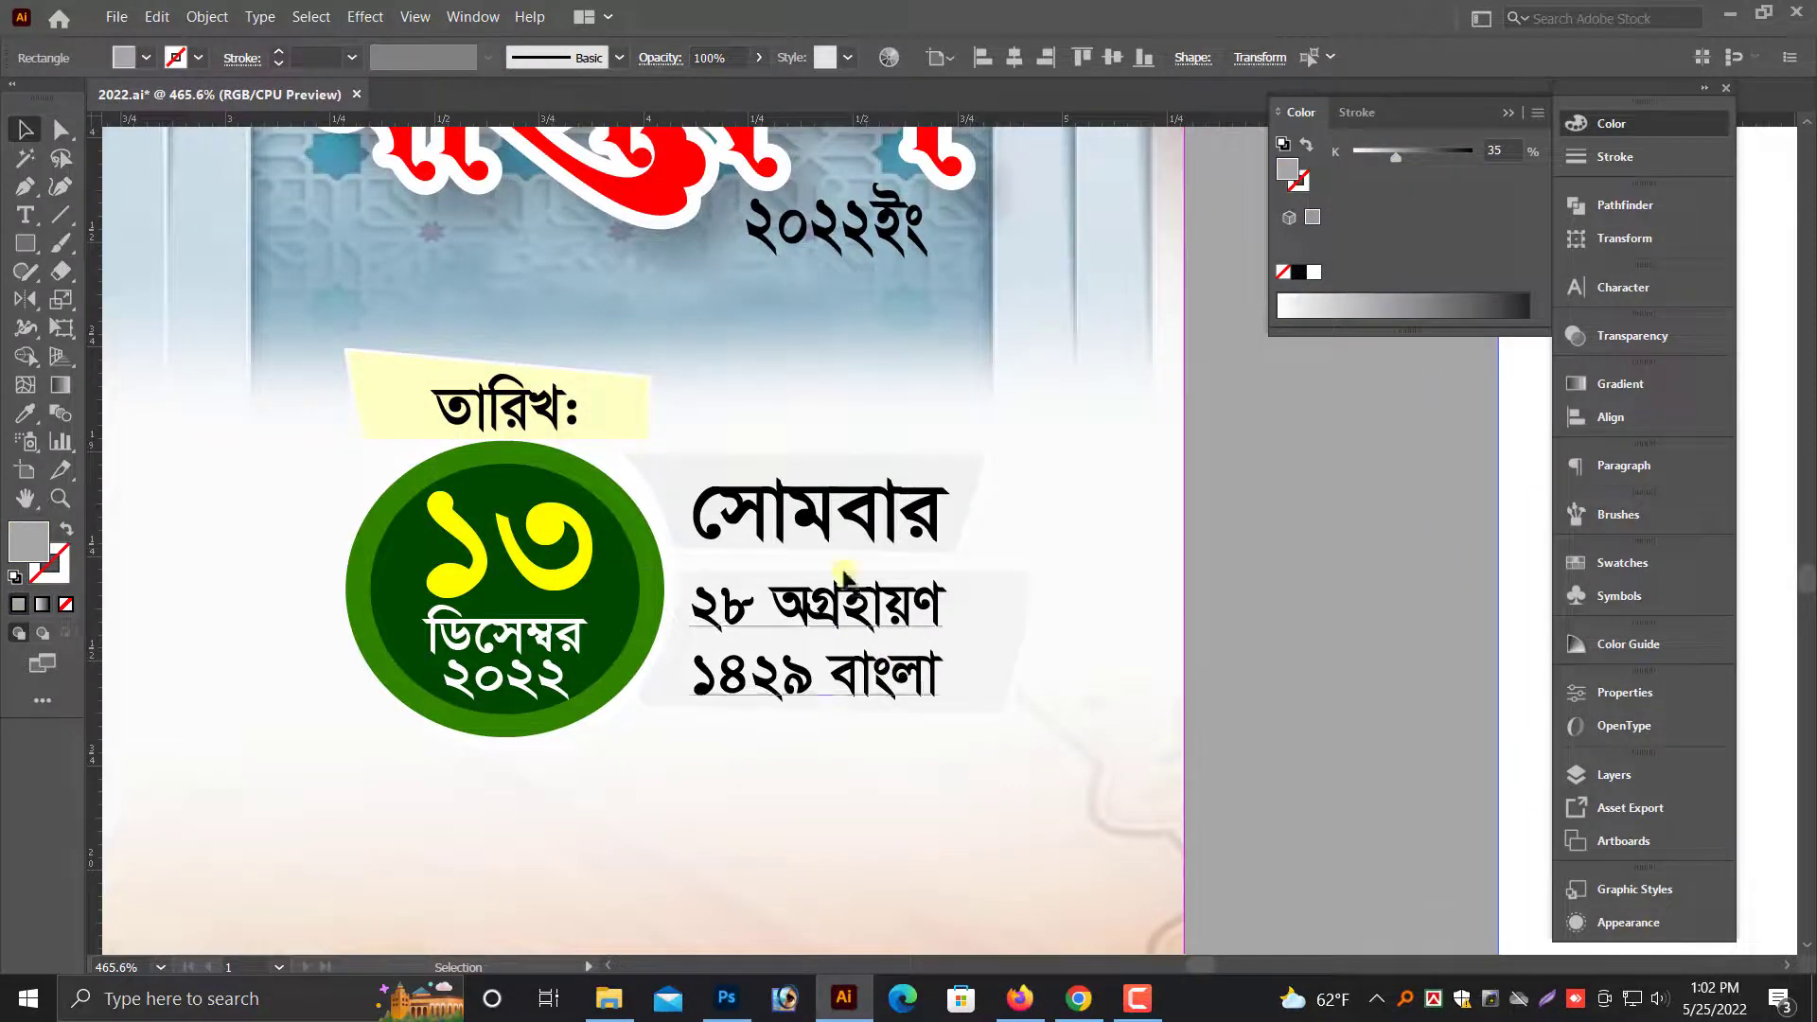
pyautogui.hotkey('ctrl', '-')
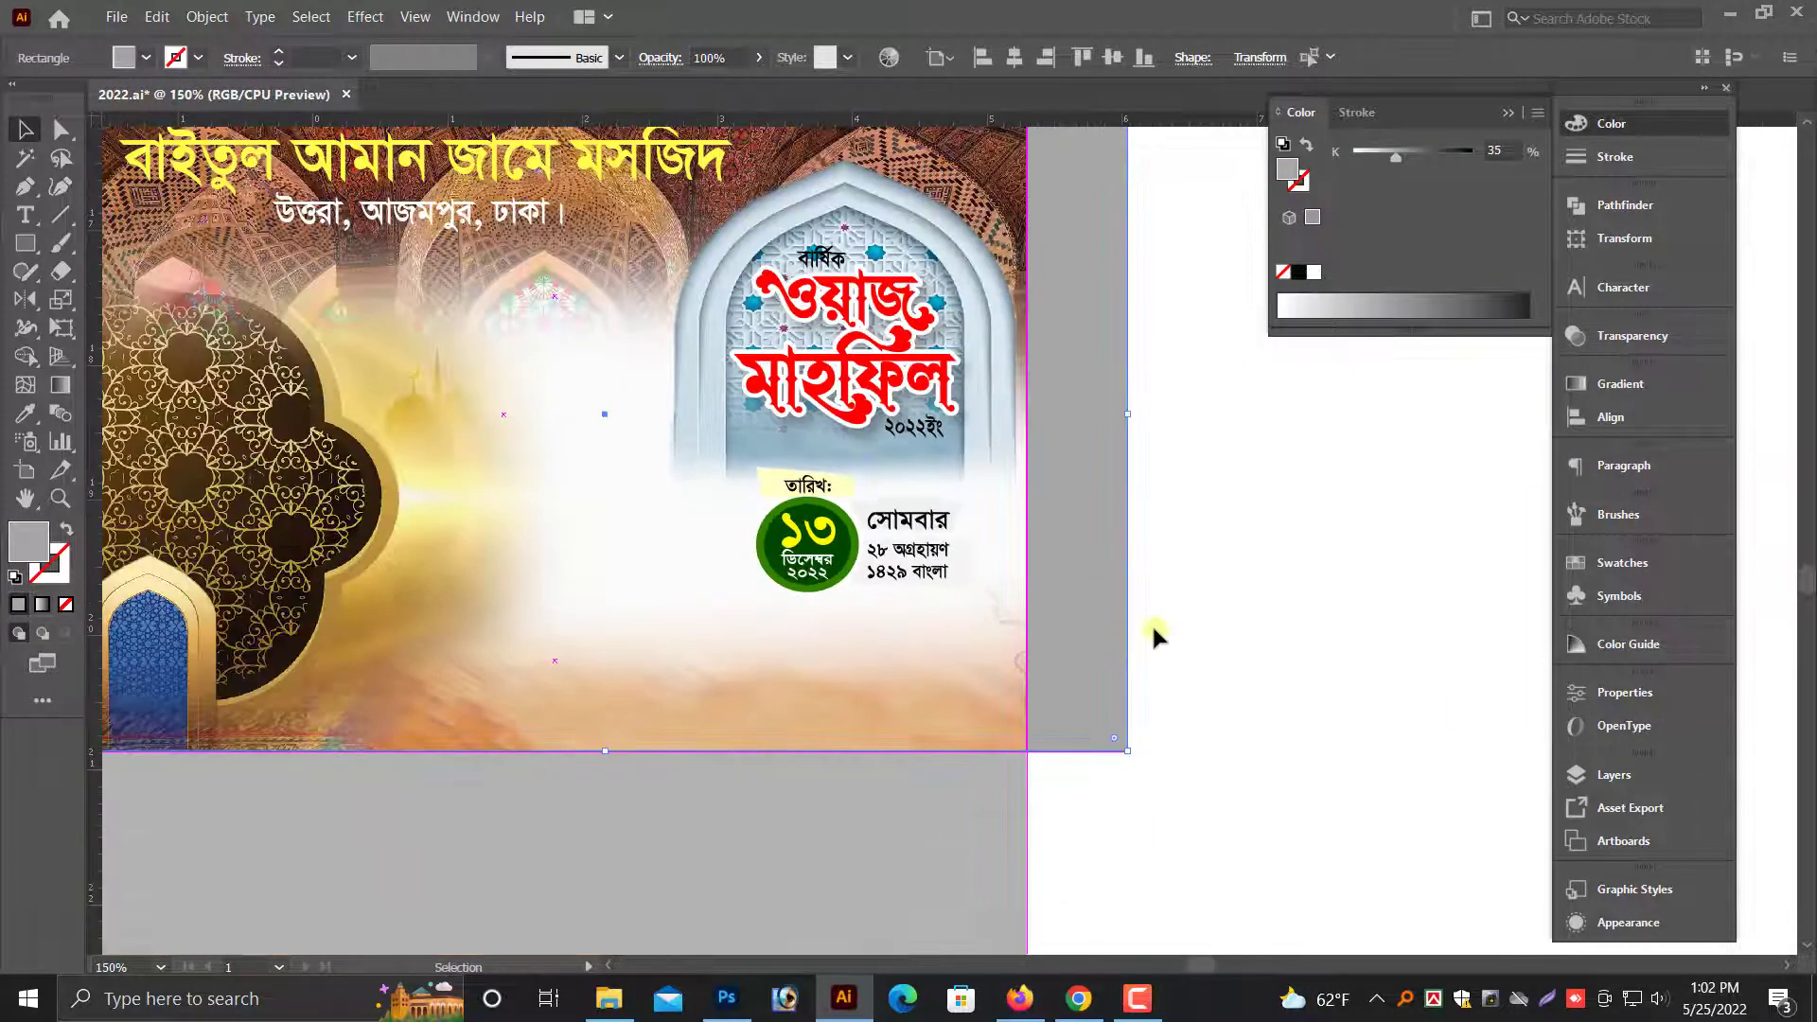
pyautogui.click(1172, 638)
pyautogui.hotkey('ctrl', '-')
pyautogui.moveTo(1195, 611); pyautogui.dragTo(1215, 686)
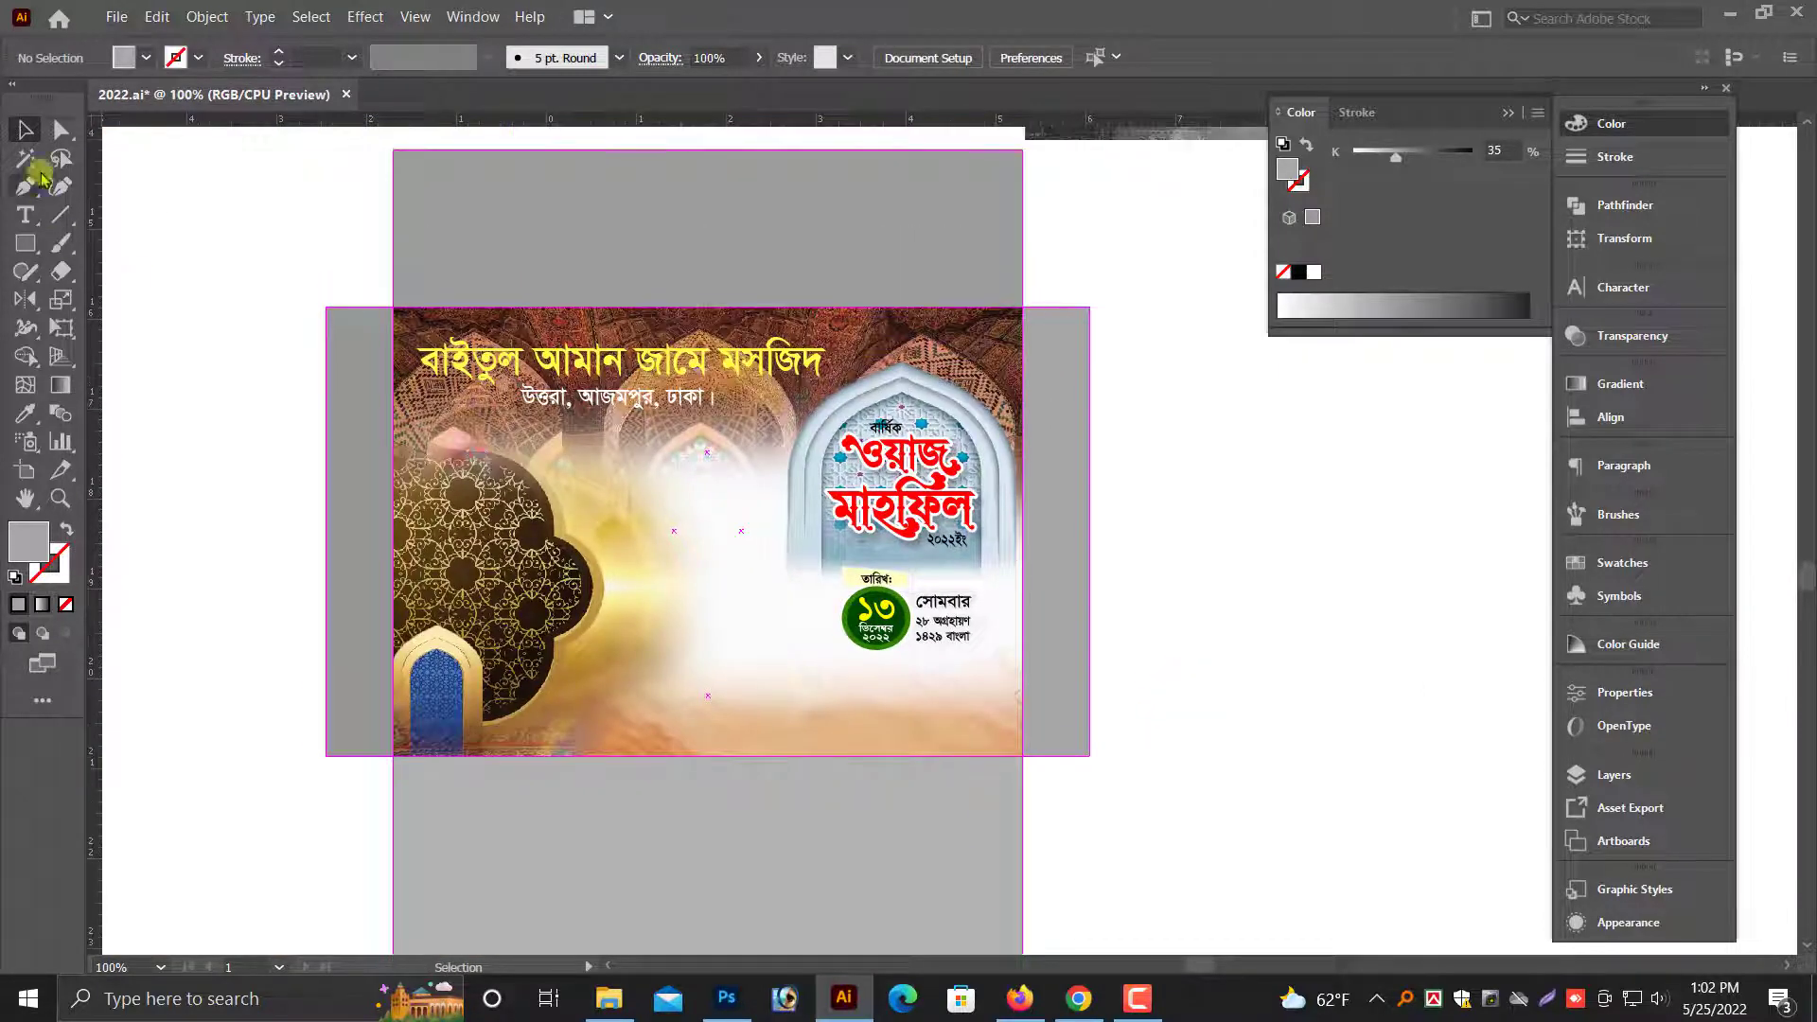
pyautogui.click(61, 136)
pyautogui.click(944, 604)
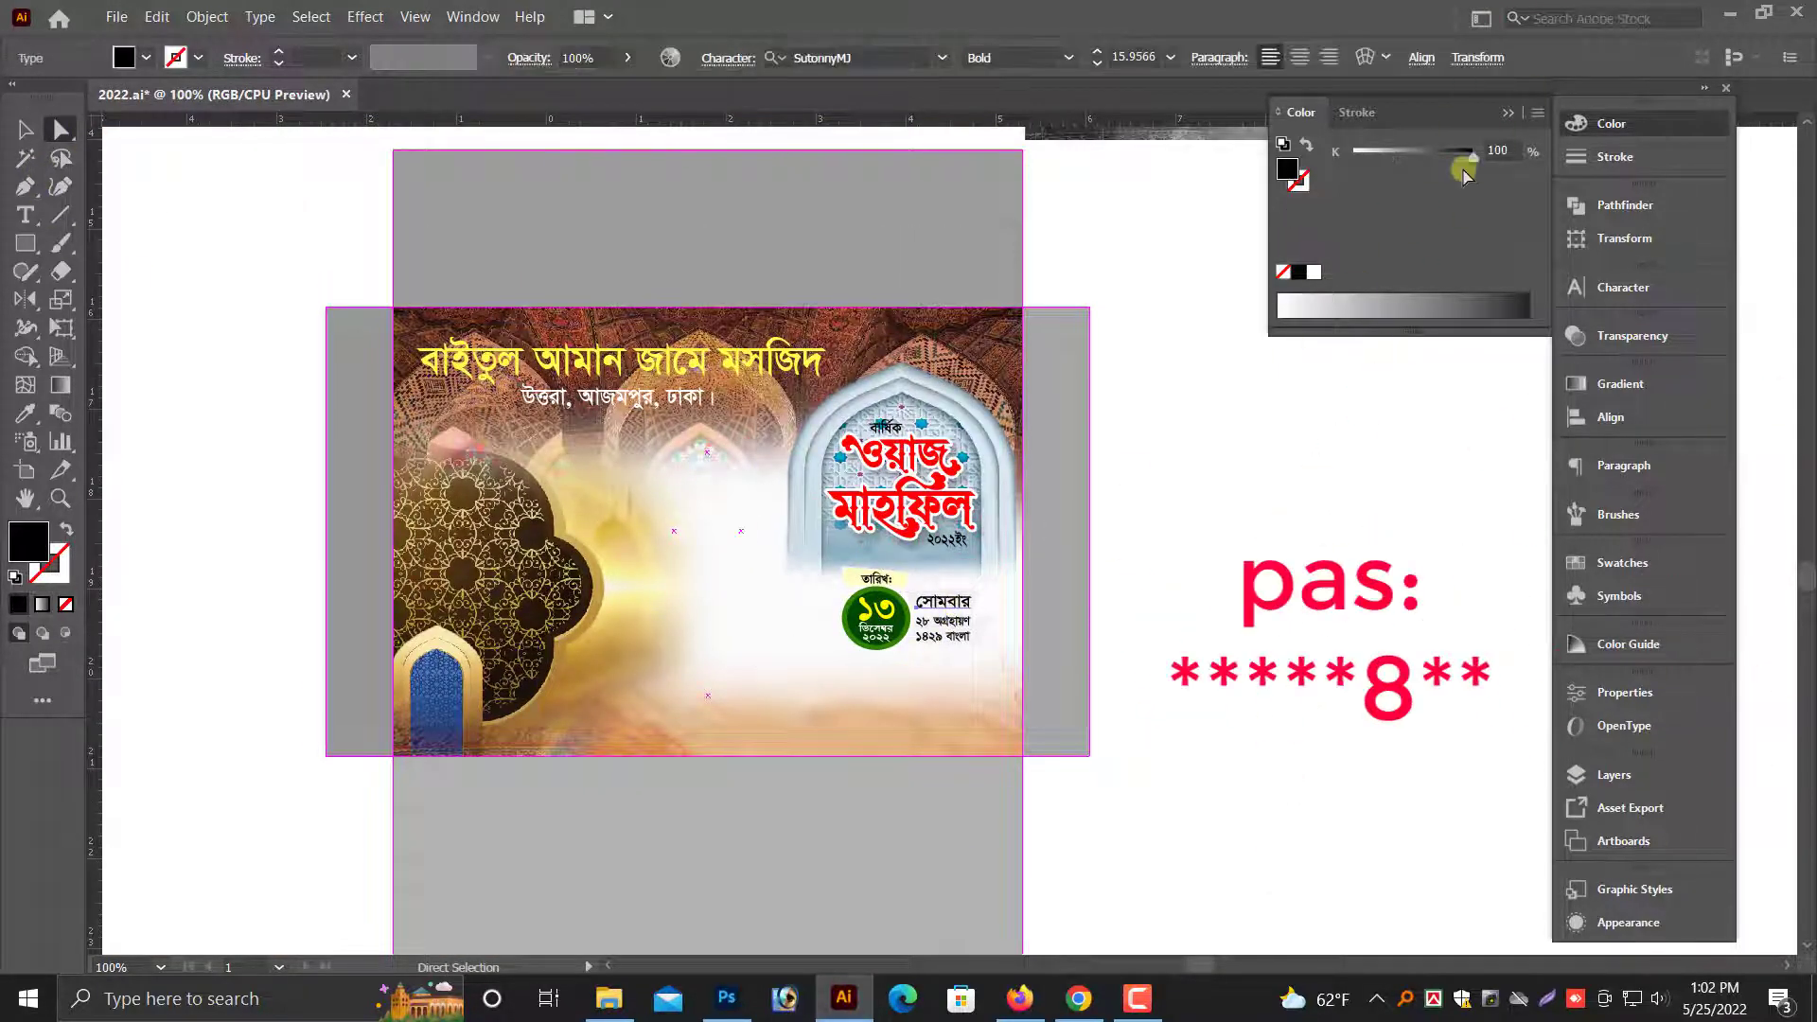
pyautogui.click(1537, 112)
pyautogui.click(1599, 166)
pyautogui.moveTo(1355, 154); pyautogui.dragTo(1499, 170)
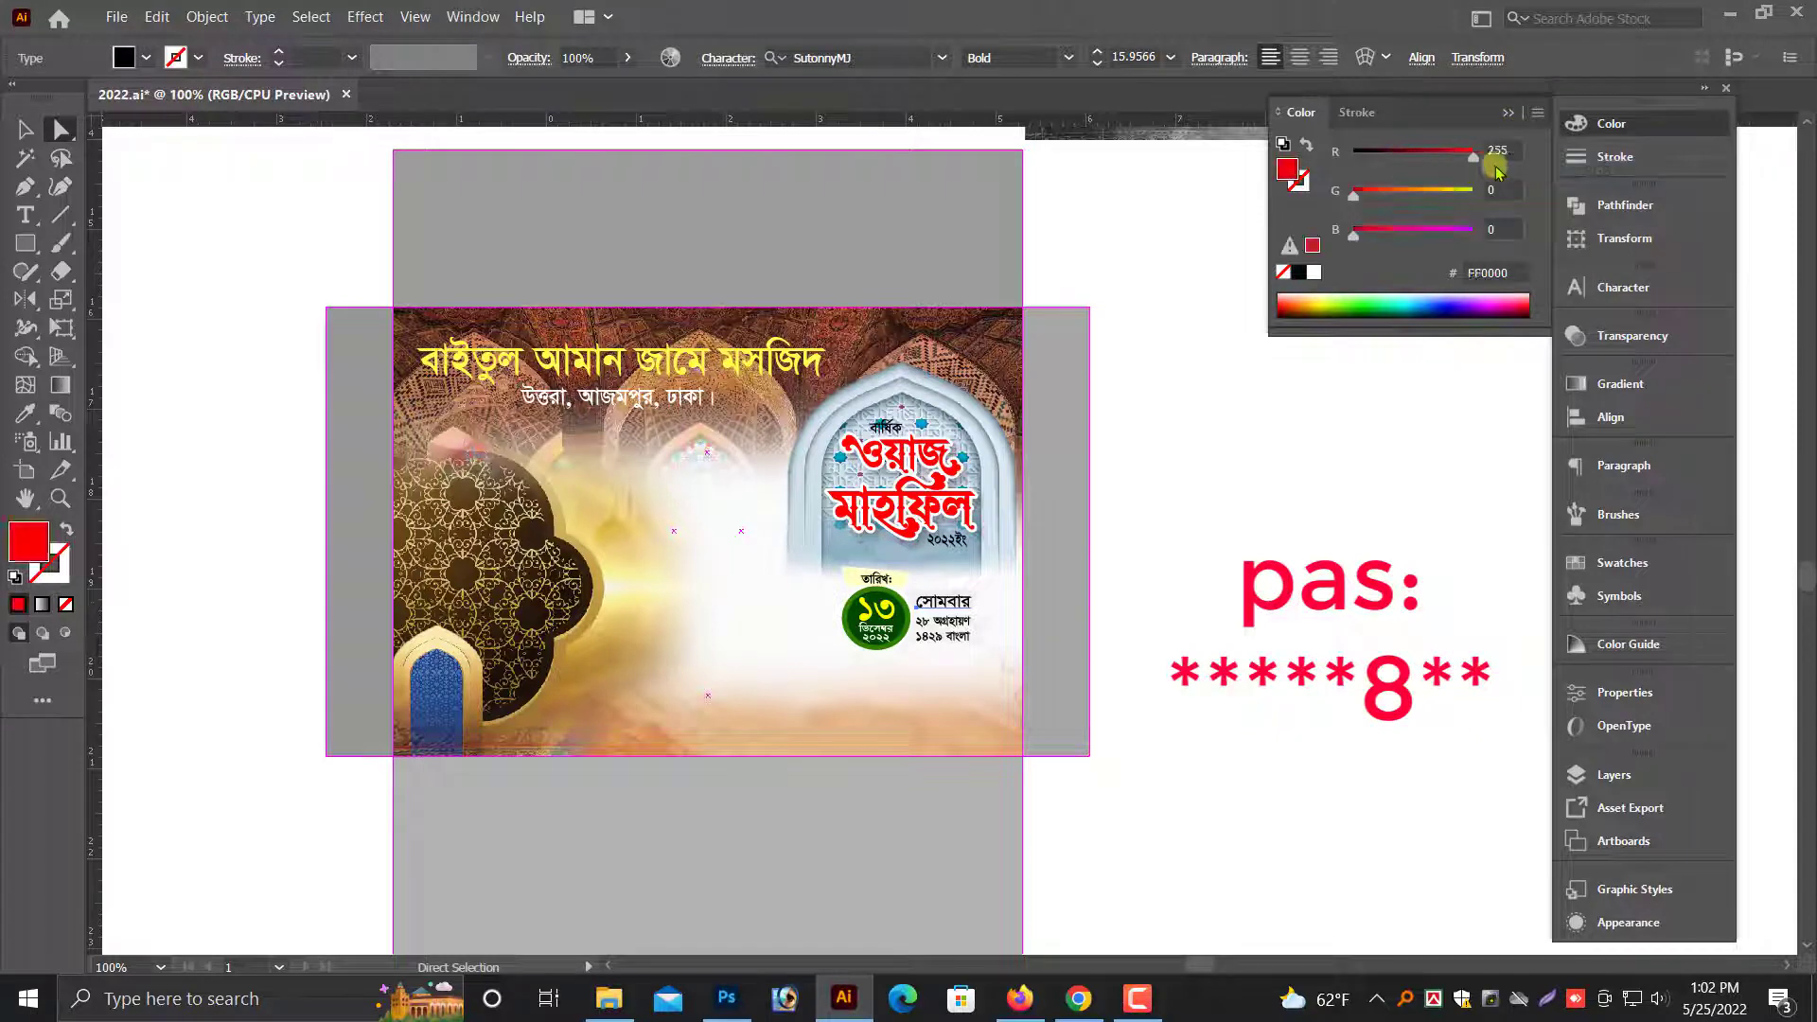
pyautogui.moveTo(1387, 200)
pyautogui.mouseDown()
pyautogui.moveTo(1431, 185)
pyautogui.moveTo(1375, 210)
pyautogui.mouseUp()
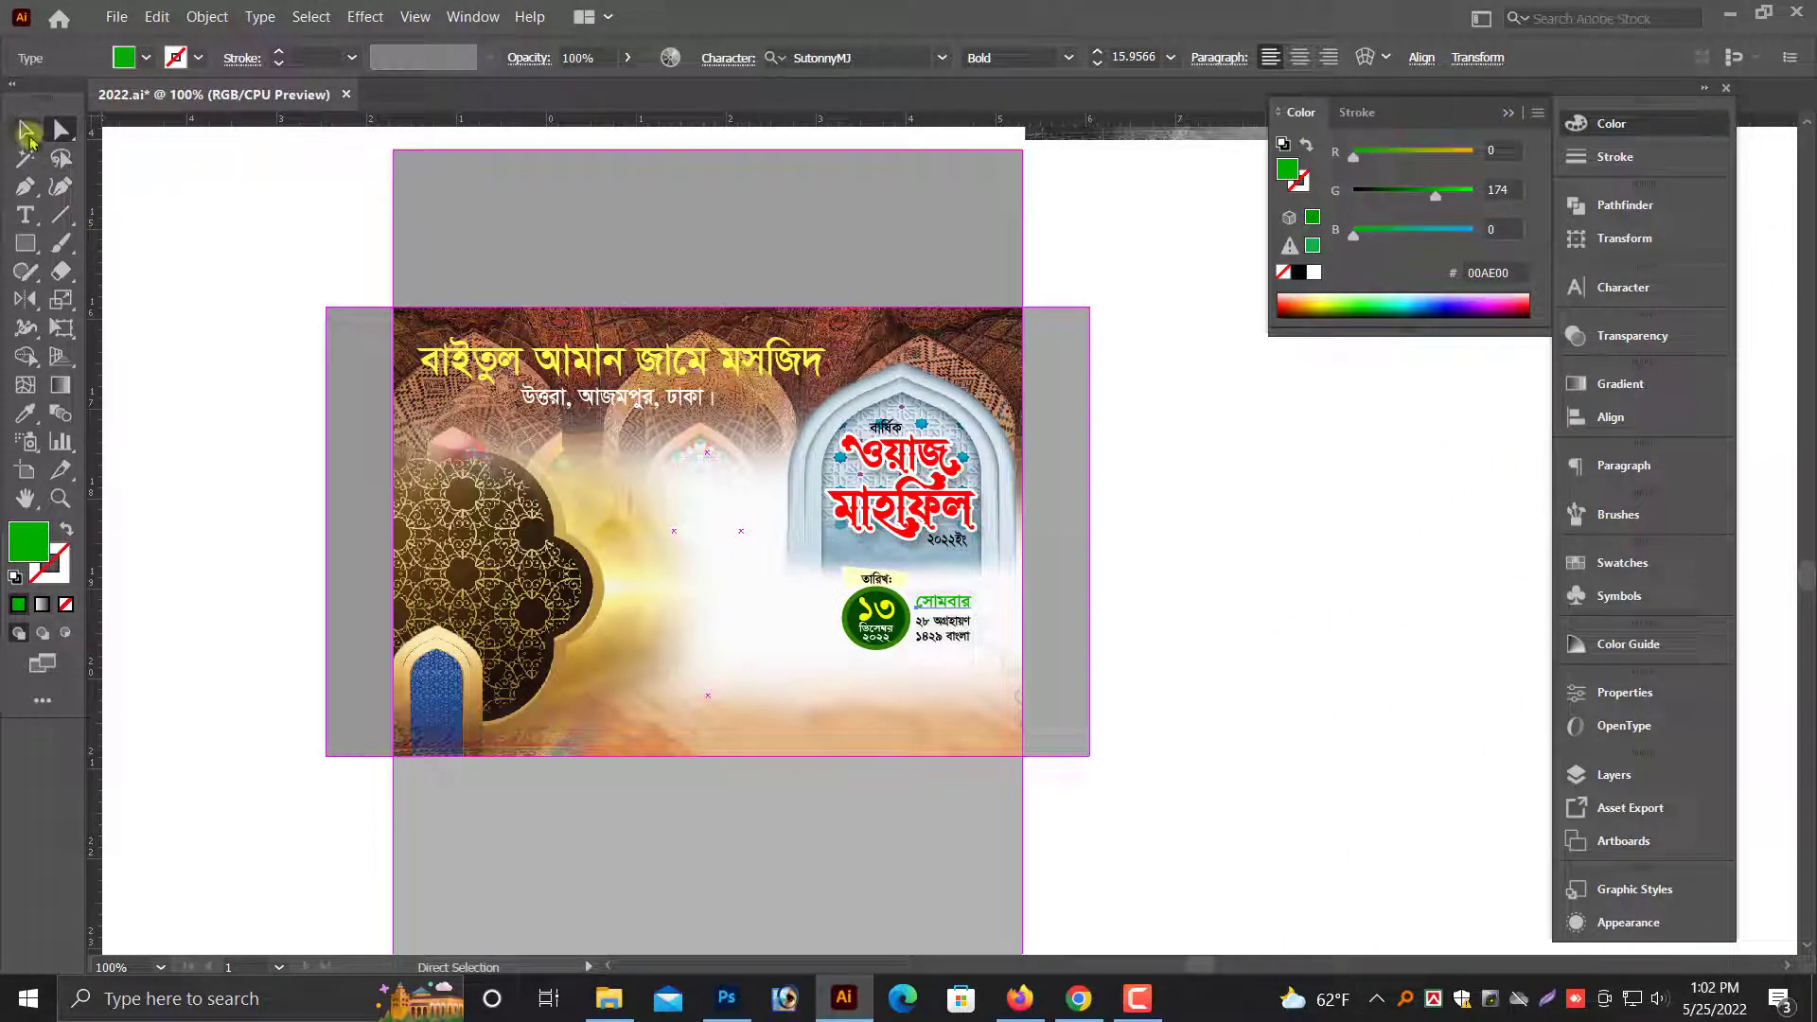
pyautogui.click(1187, 660)
# - Bring the recipient name and address block from the far pasteboard onto the color envelope
pyautogui.hotkey('ctrl', '-')
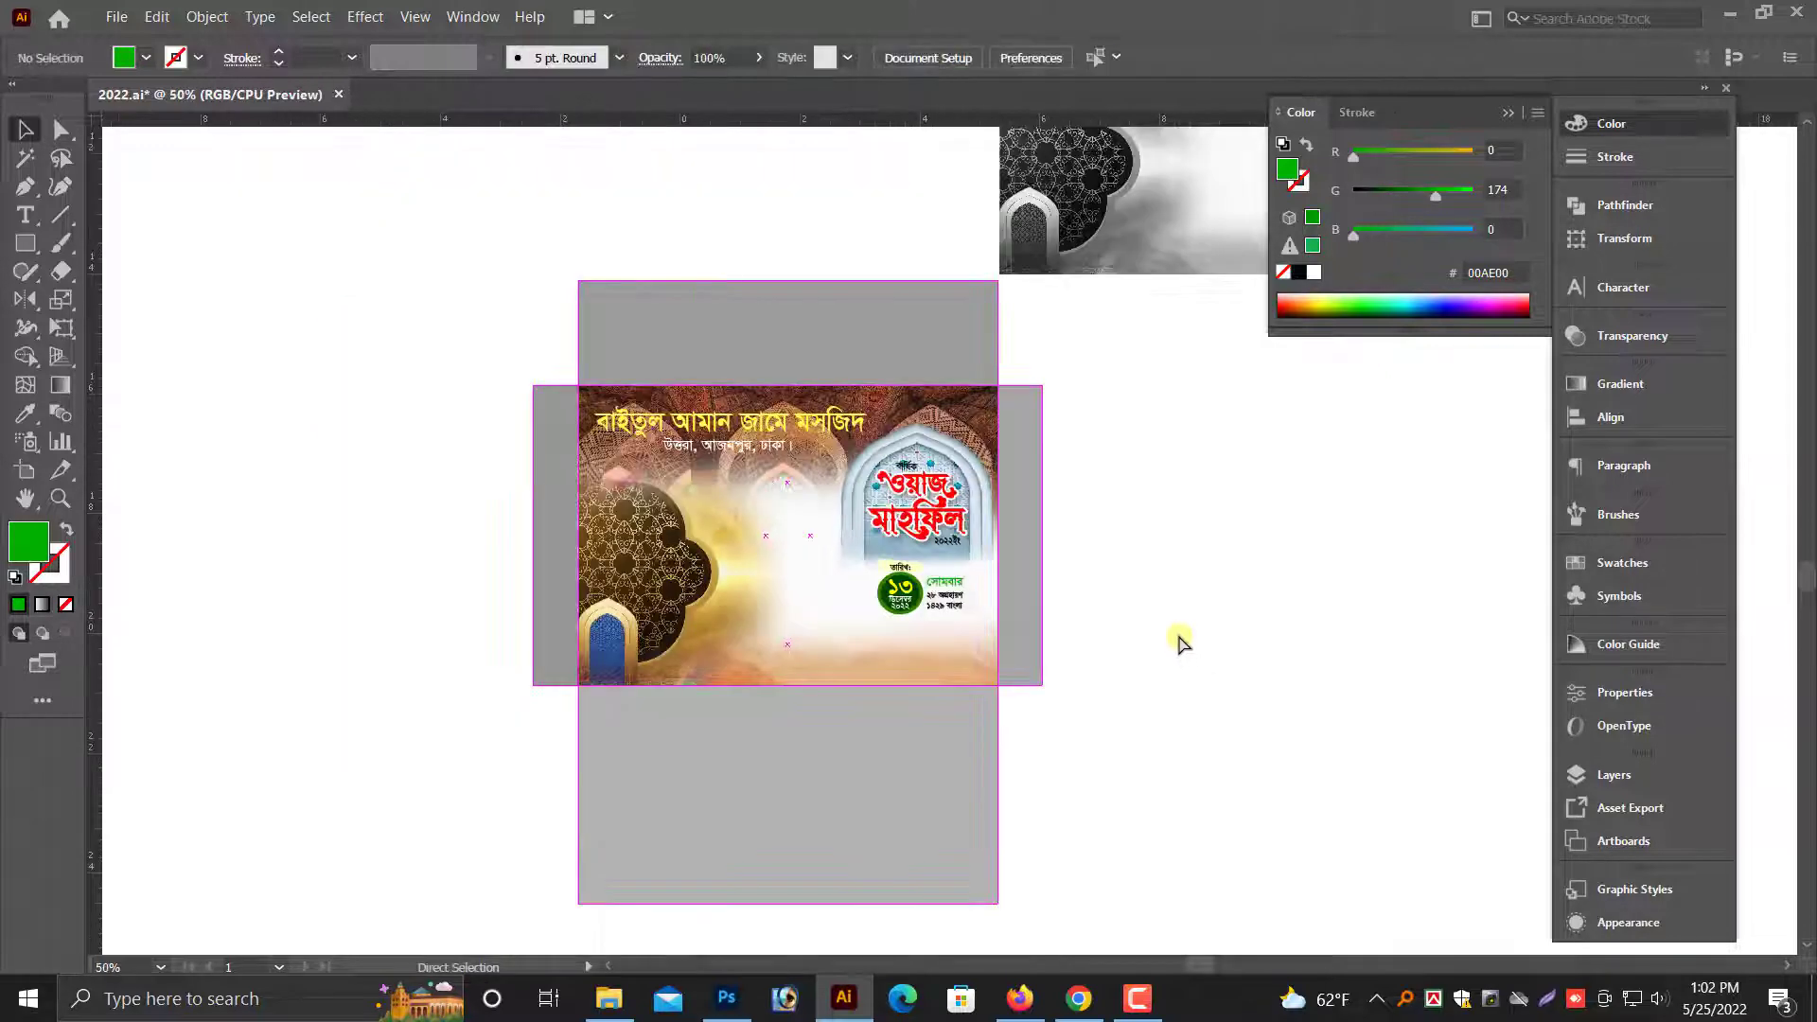
pyautogui.hotkey('ctrl', '-')
pyautogui.scroll(4, 1112, 606)
pyautogui.hotkey('ctrl', '-')
pyautogui.hotkey('ctrl', '-')
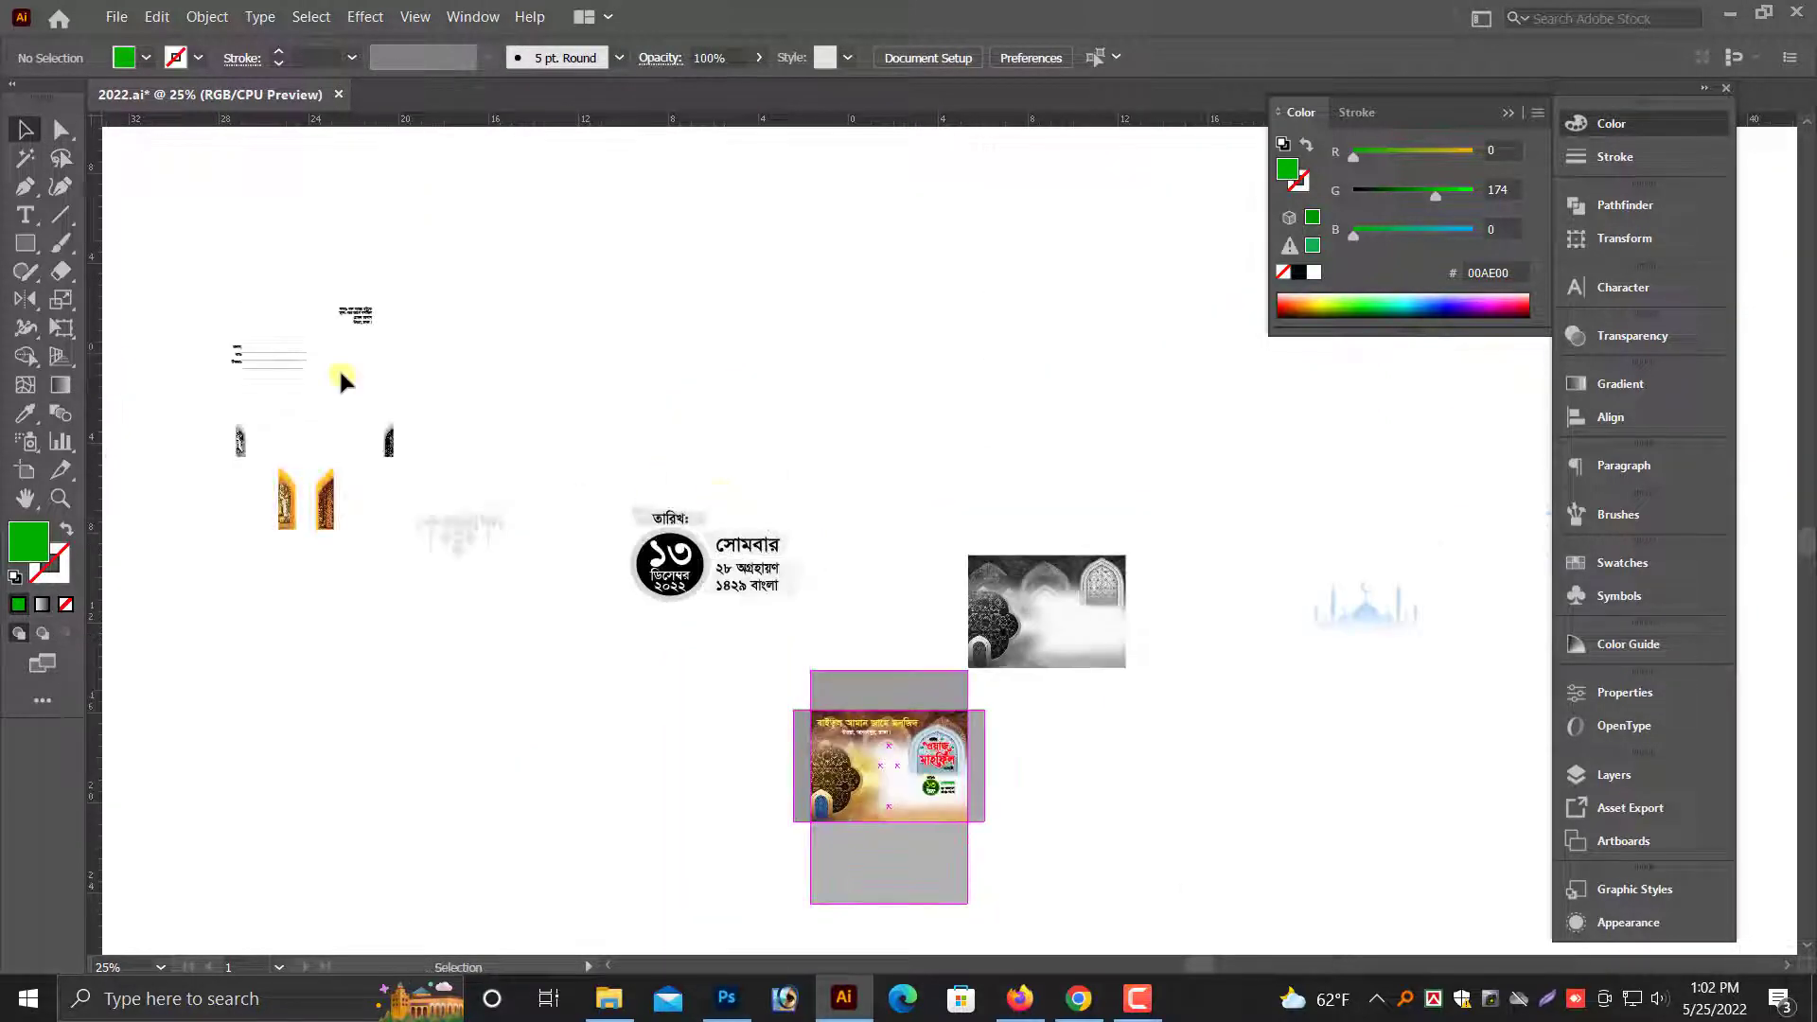
pyautogui.click(280, 371)
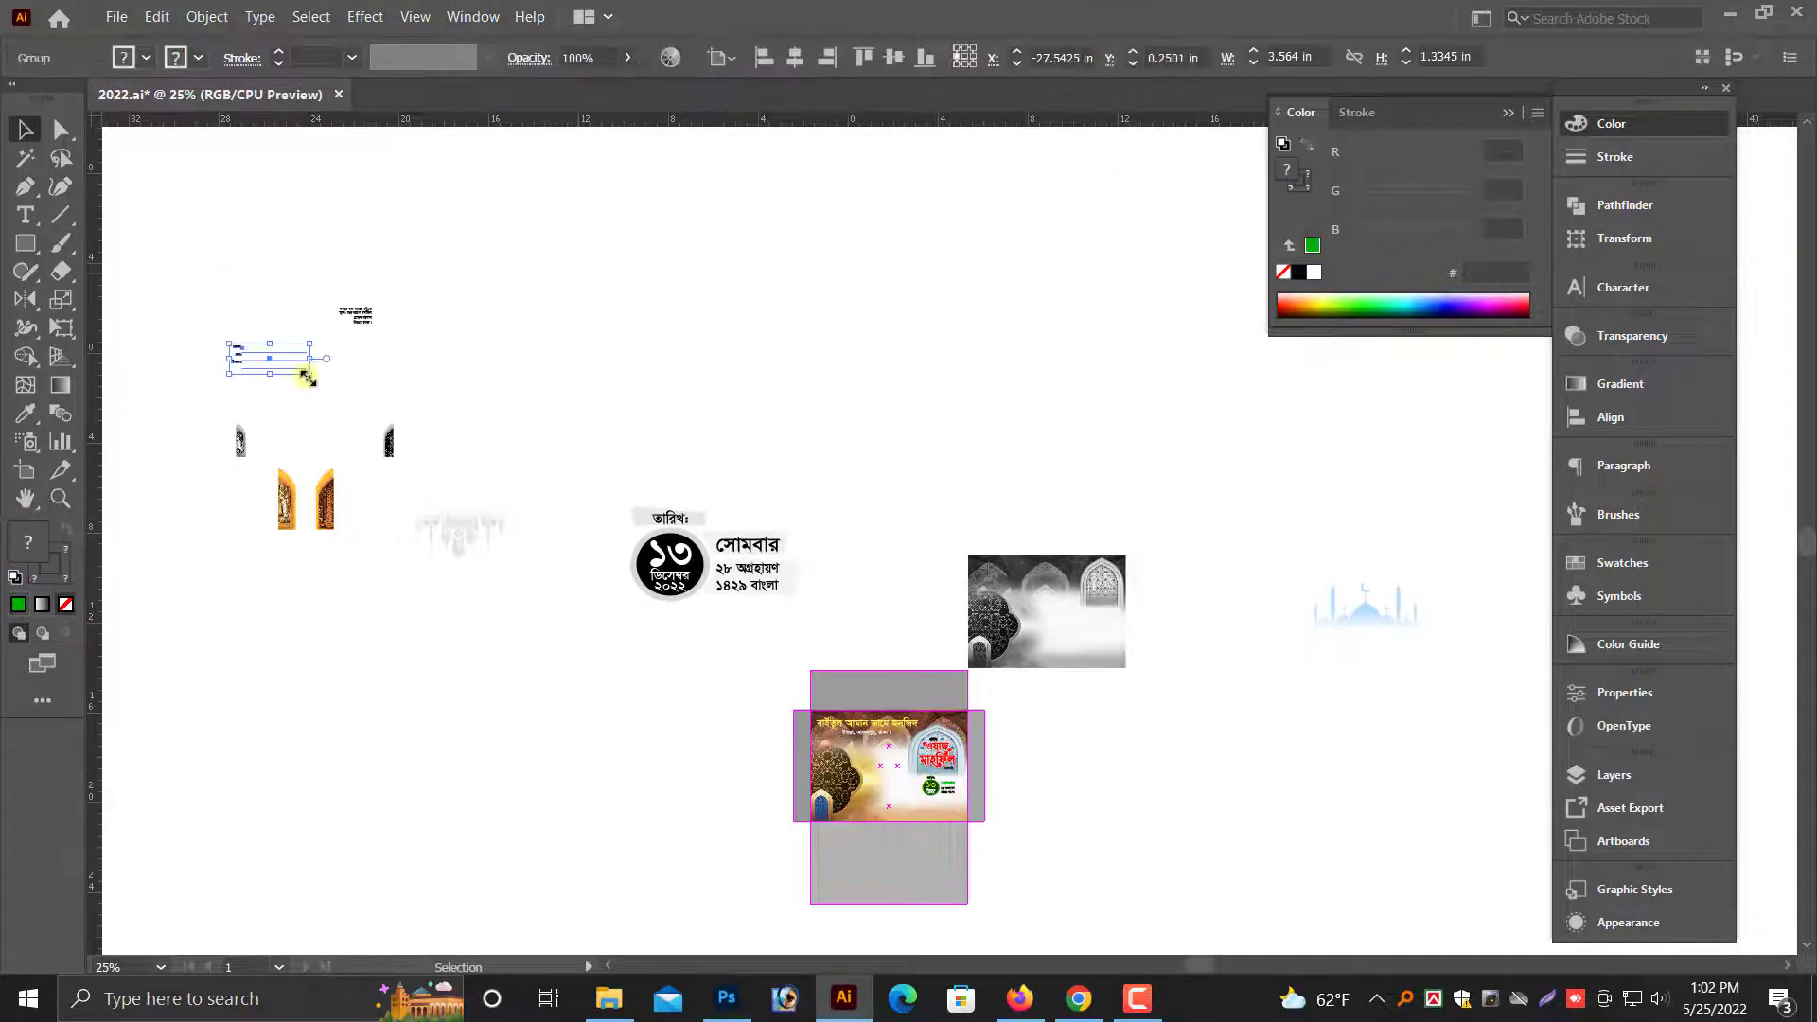
pyautogui.moveTo(304, 375); pyautogui.dragTo(925, 798)
# - Bring the recipient name and address block to the front, above the envelope background
pyautogui.hotkey('ctrl', '+')
pyautogui.hotkey('ctrl', '+')
pyautogui.hotkey('ctrl', '+')
pyautogui.hotkey('ctrl', '+')
pyautogui.hotkey('ctrl', '+')
pyautogui.rightClick(956, 731)
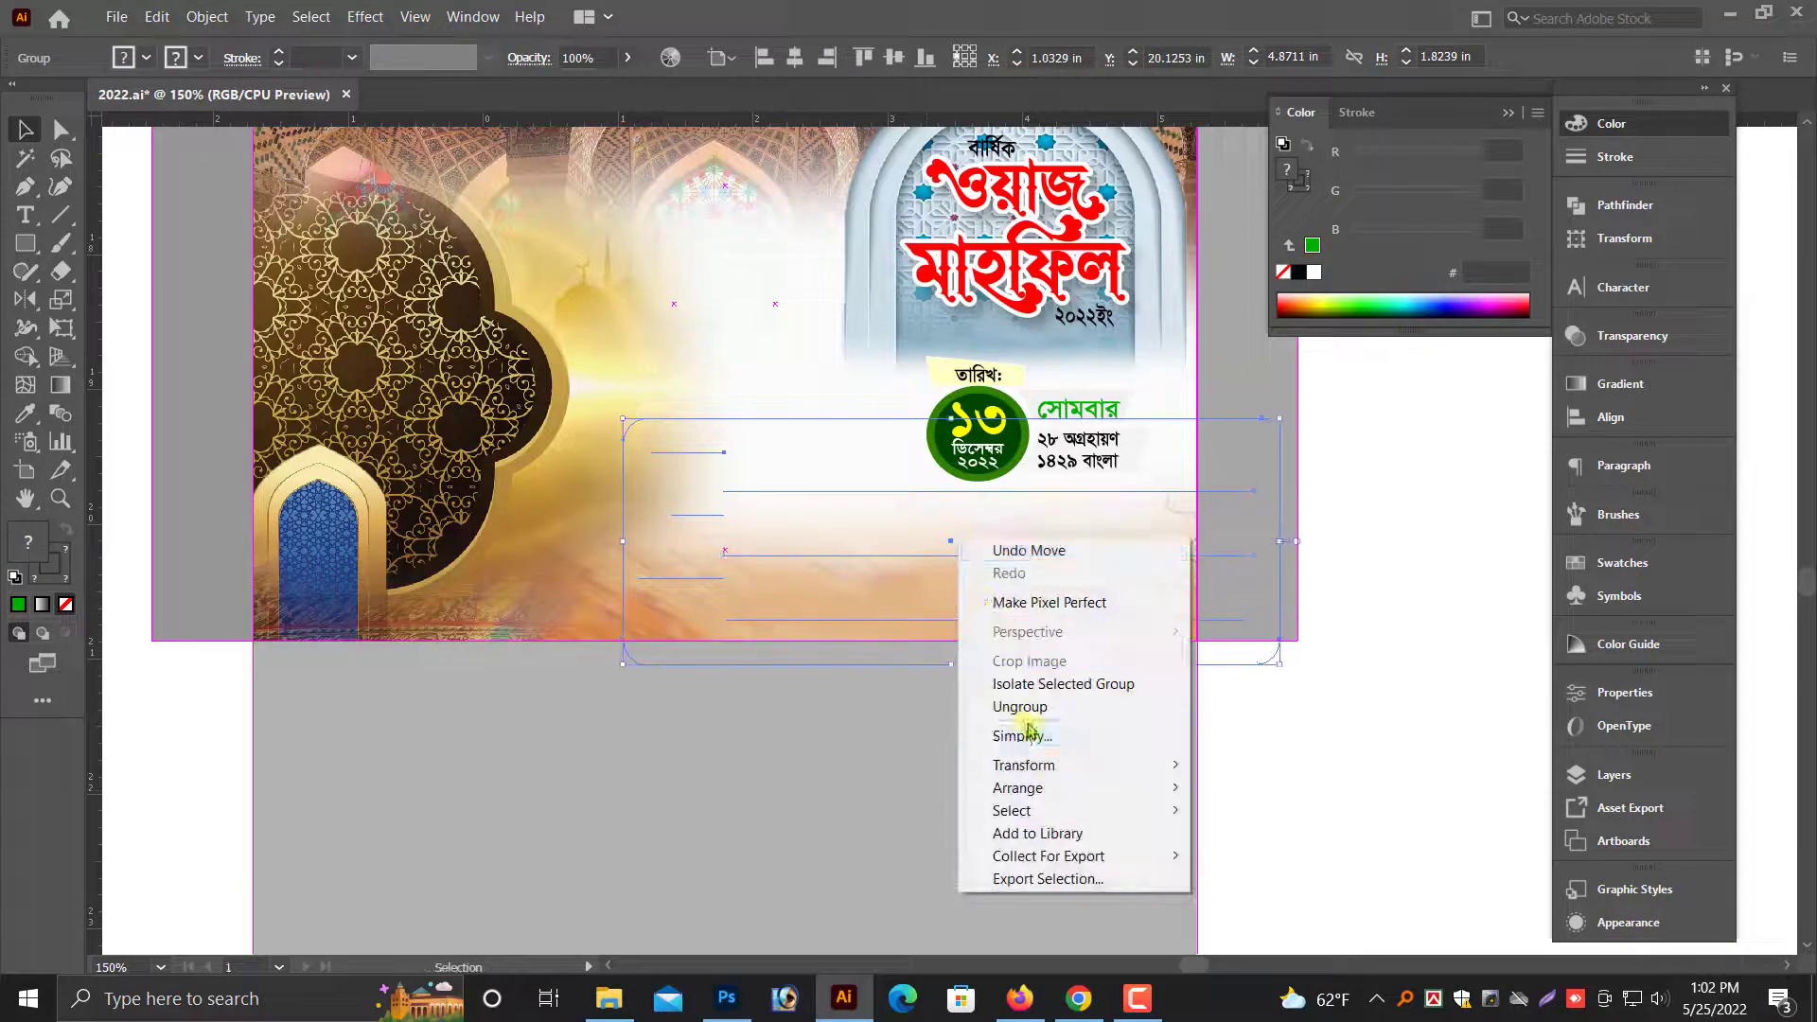
pyautogui.moveTo(1035, 788)
pyautogui.click(1286, 788)
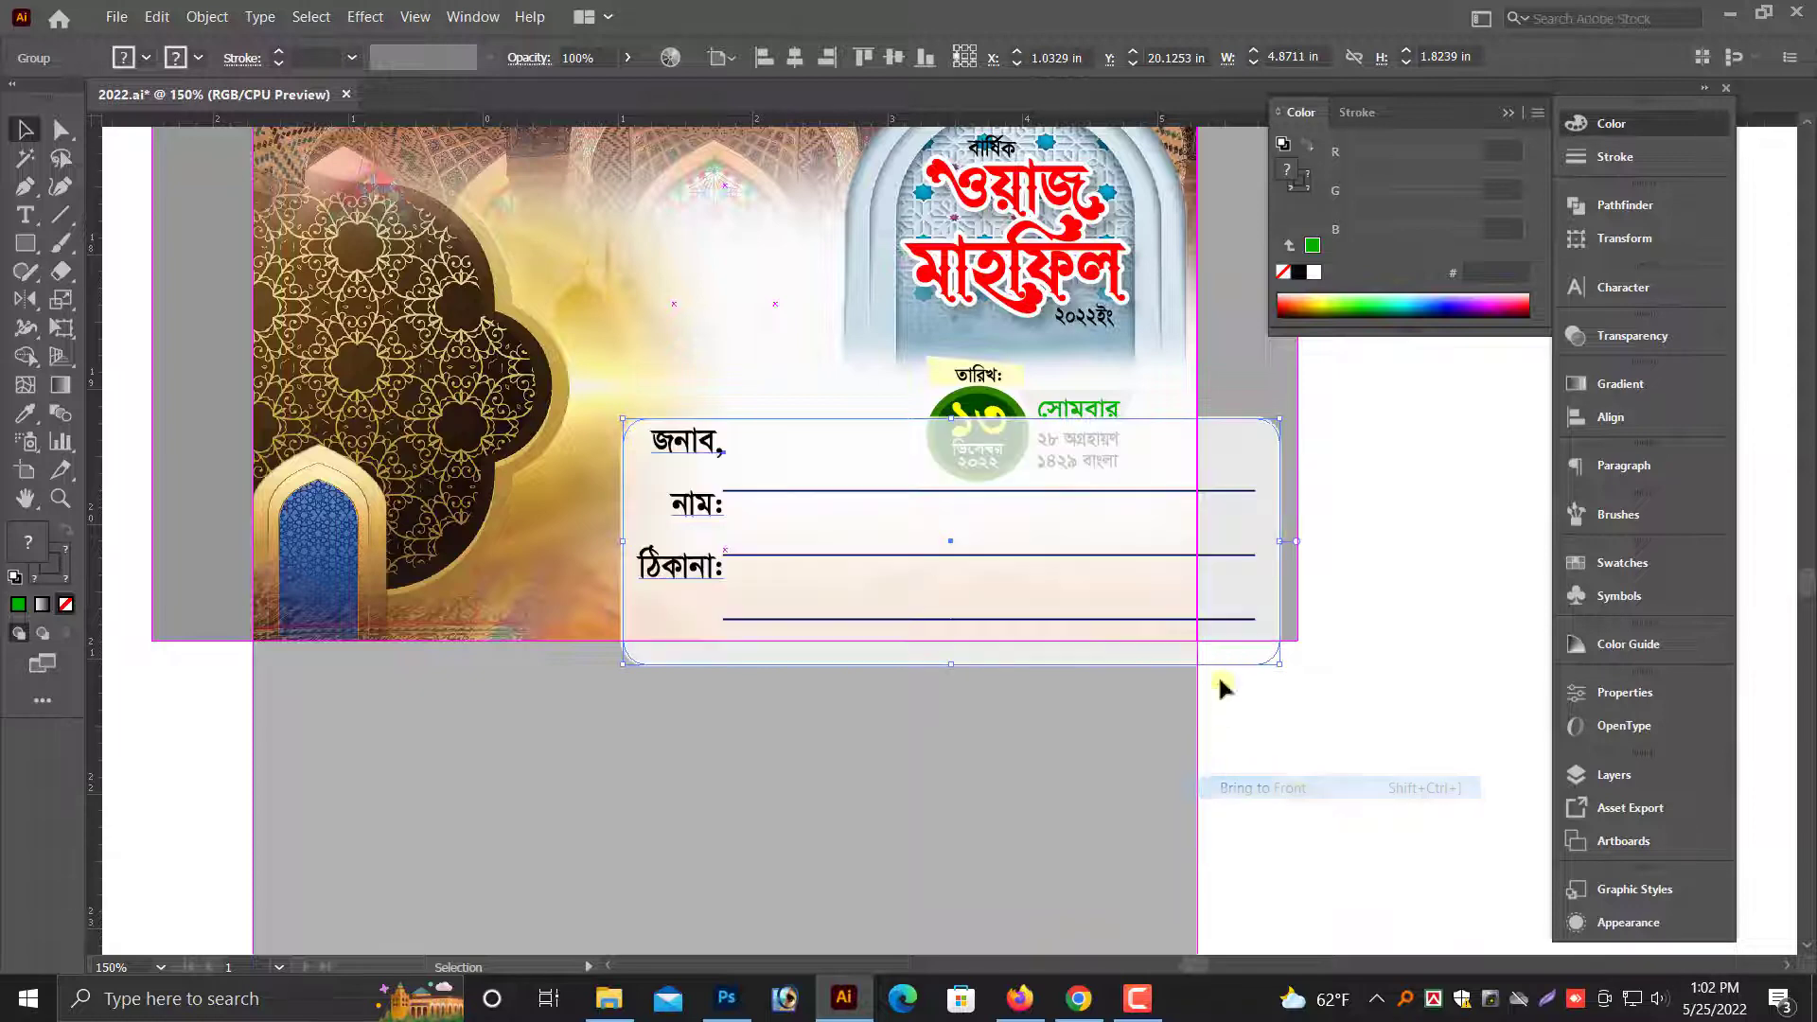
# - Scale the recipient block down to about 3.04 × 1.14 in and place it along the envelope's lower edge, right of the blue arch
pyautogui.moveTo(1252, 546); pyautogui.dragTo(1037, 542)
pyautogui.scroll(1, 973, 540)
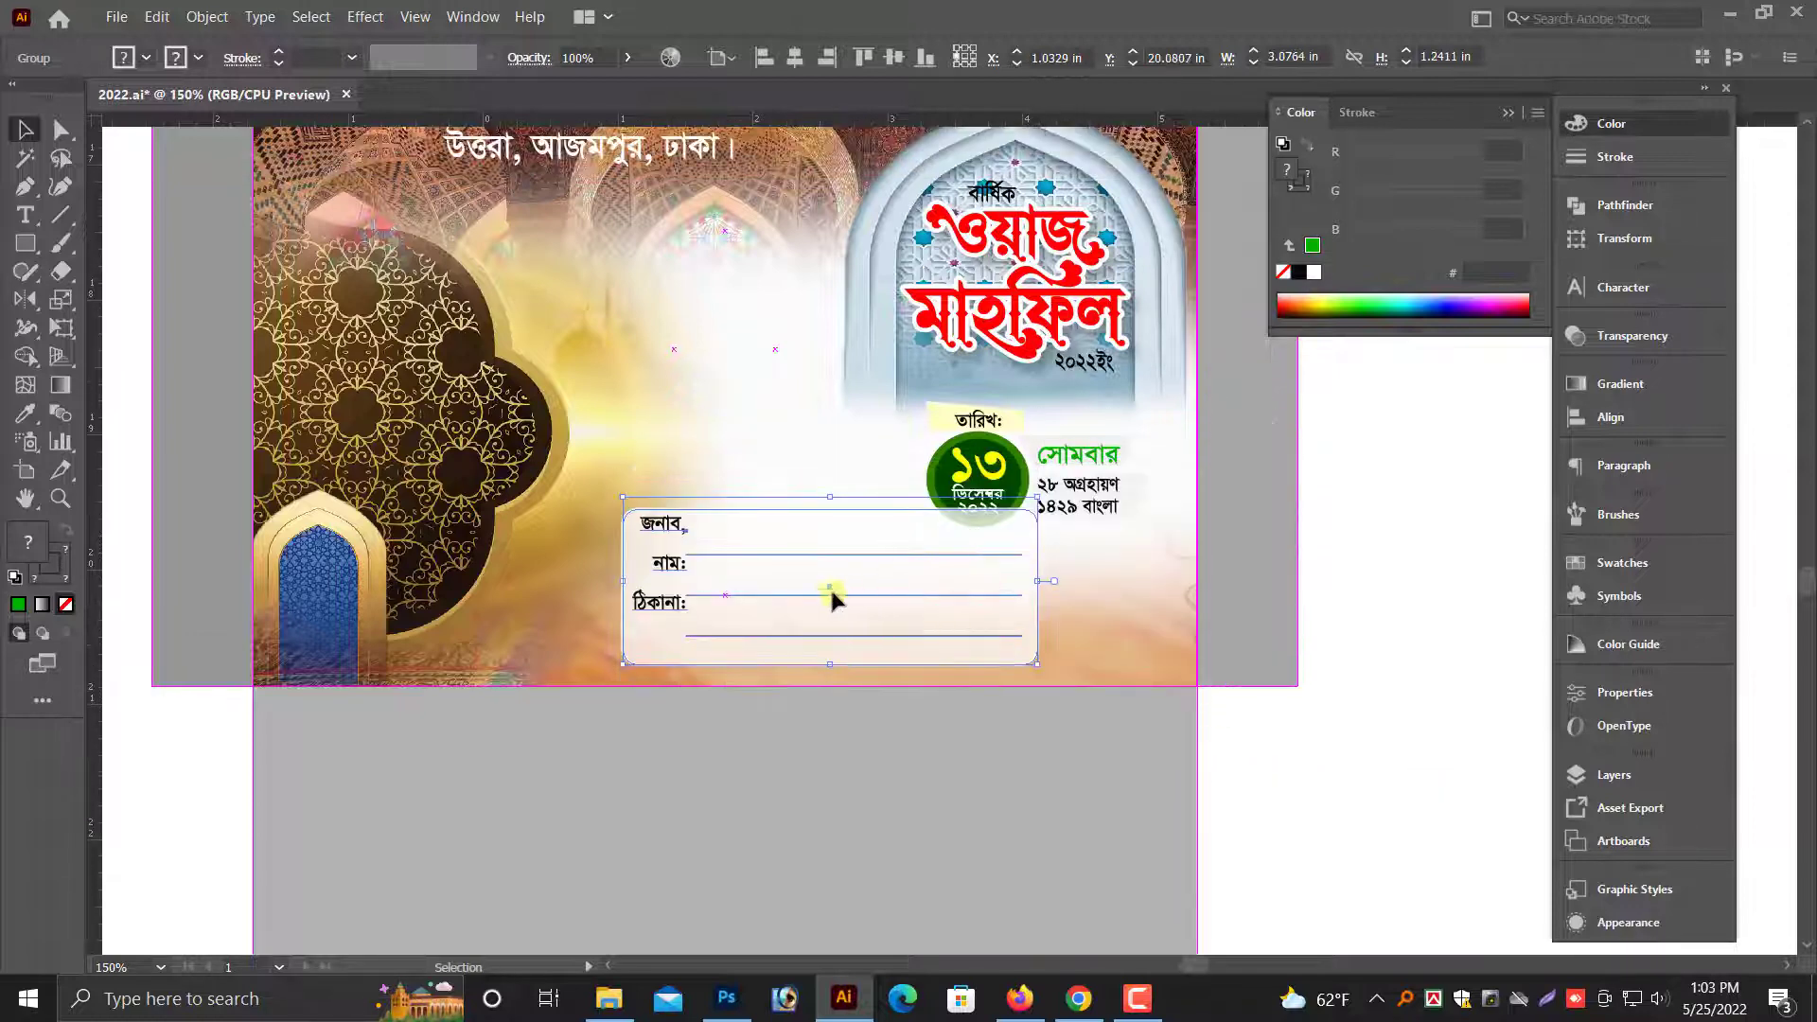
pyautogui.moveTo(829, 589); pyautogui.dragTo(754, 581)
pyautogui.click(1401, 738)
pyautogui.scroll(1, 1006, 708)
pyautogui.moveTo(563, 472); pyautogui.dragTo(1334, 771)
pyautogui.moveTo(744, 639); pyautogui.dragTo(807, 670)
pyautogui.moveTo(1101, 575); pyautogui.dragTo(1032, 617)
pyautogui.hotkey('ctrl', '-')
pyautogui.hotkey('ctrl', '-')
pyautogui.hotkey('ctrl', '-')
pyautogui.scroll(1, 1095, 600)
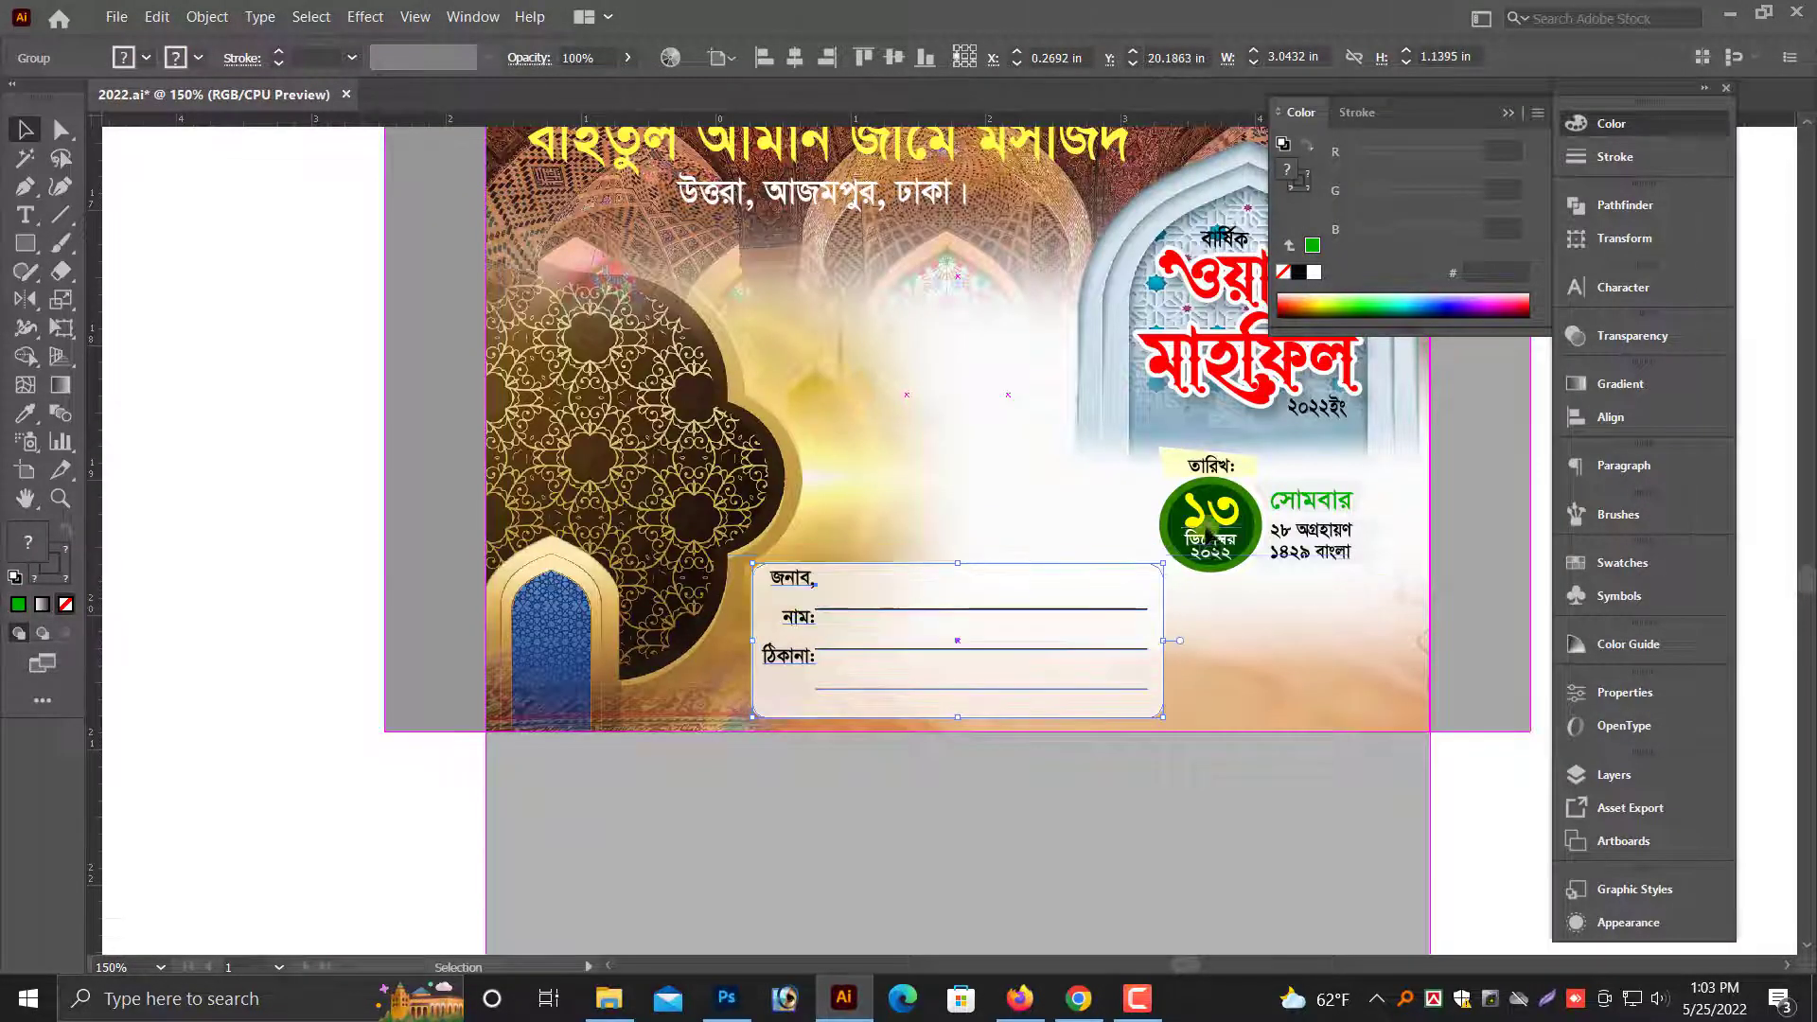
# - Reduce the date block to about 1.46 × 0.85 in and center it beneath the event title
pyautogui.click(1245, 547)
pyautogui.moveTo(1237, 535); pyautogui.dragTo(1228, 516)
pyautogui.moveTo(1374, 560); pyautogui.dragTo(1349, 550)
pyautogui.moveTo(1220, 501); pyautogui.dragTo(1236, 503)
pyautogui.scroll(3, 1238, 505)
pyautogui.hscroll(7, 1238, 506)
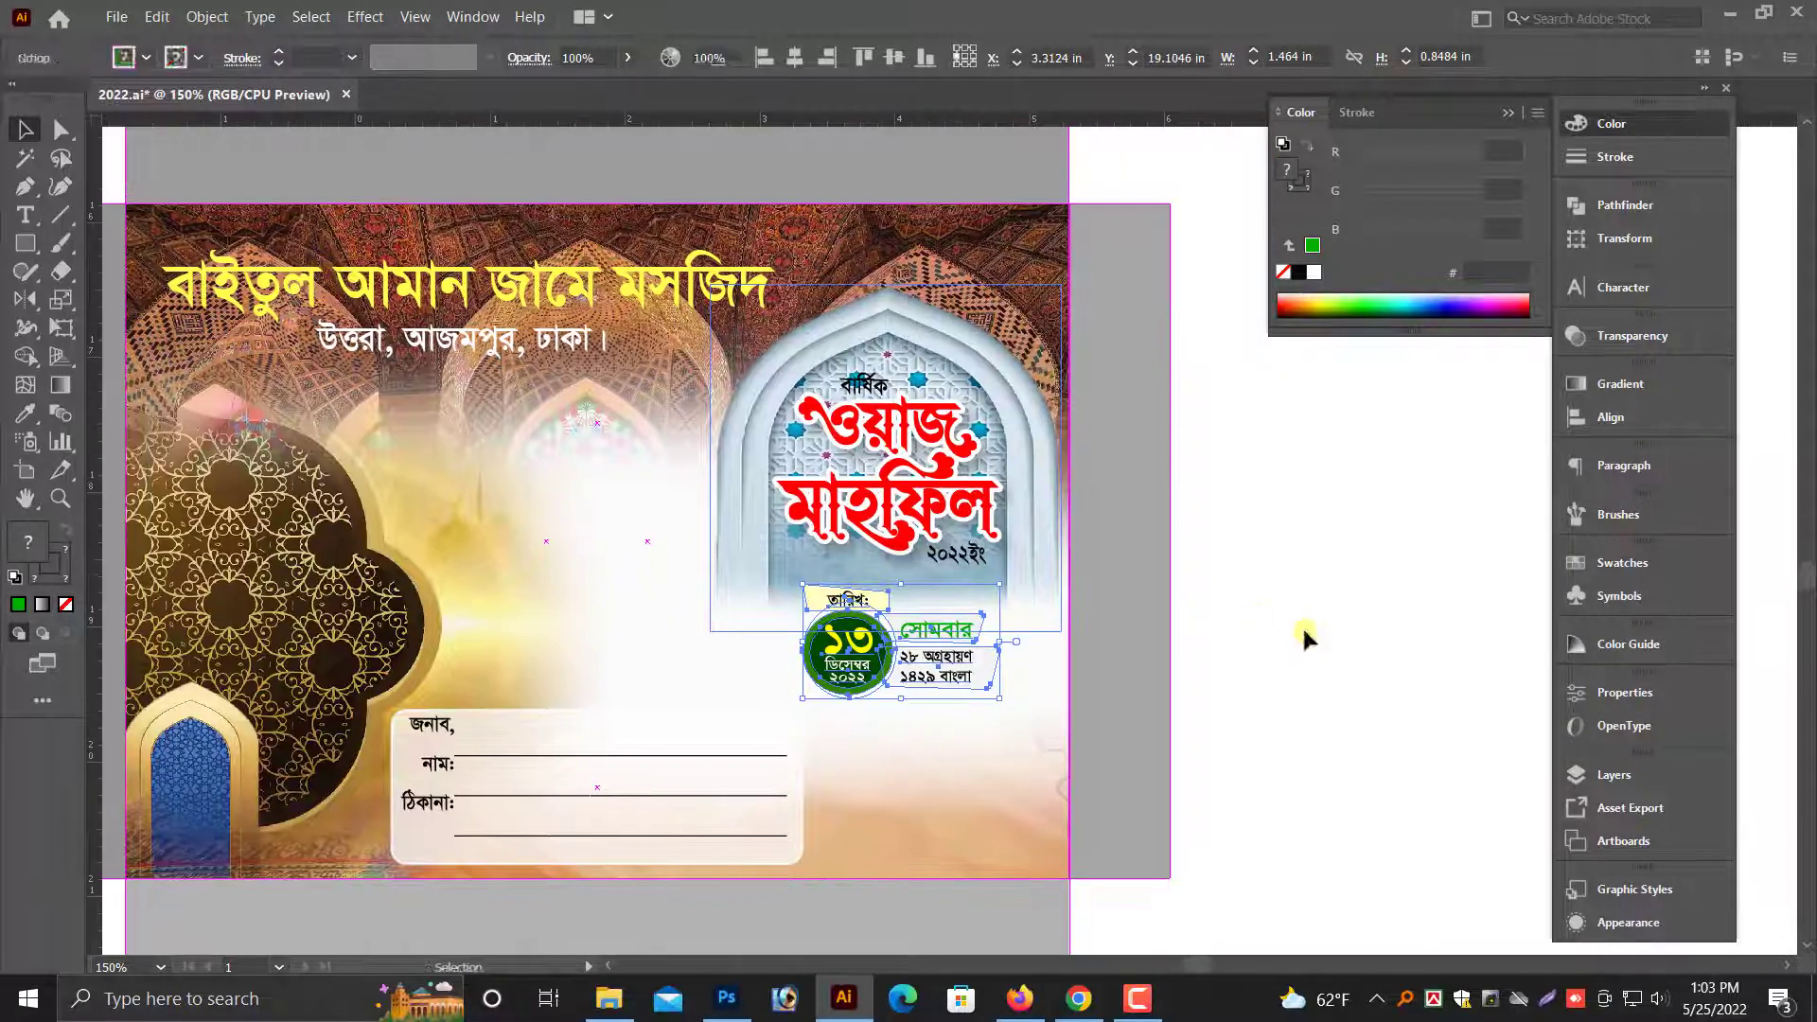
# - Ungroup the event title so "বার্ষিক" and "২০২২ইং" can be edited separately
pyautogui.click(1302, 635)
pyautogui.moveTo(760, 305); pyautogui.dragTo(1155, 491)
pyautogui.click(601, 473)
pyautogui.rightClick(566, 407)
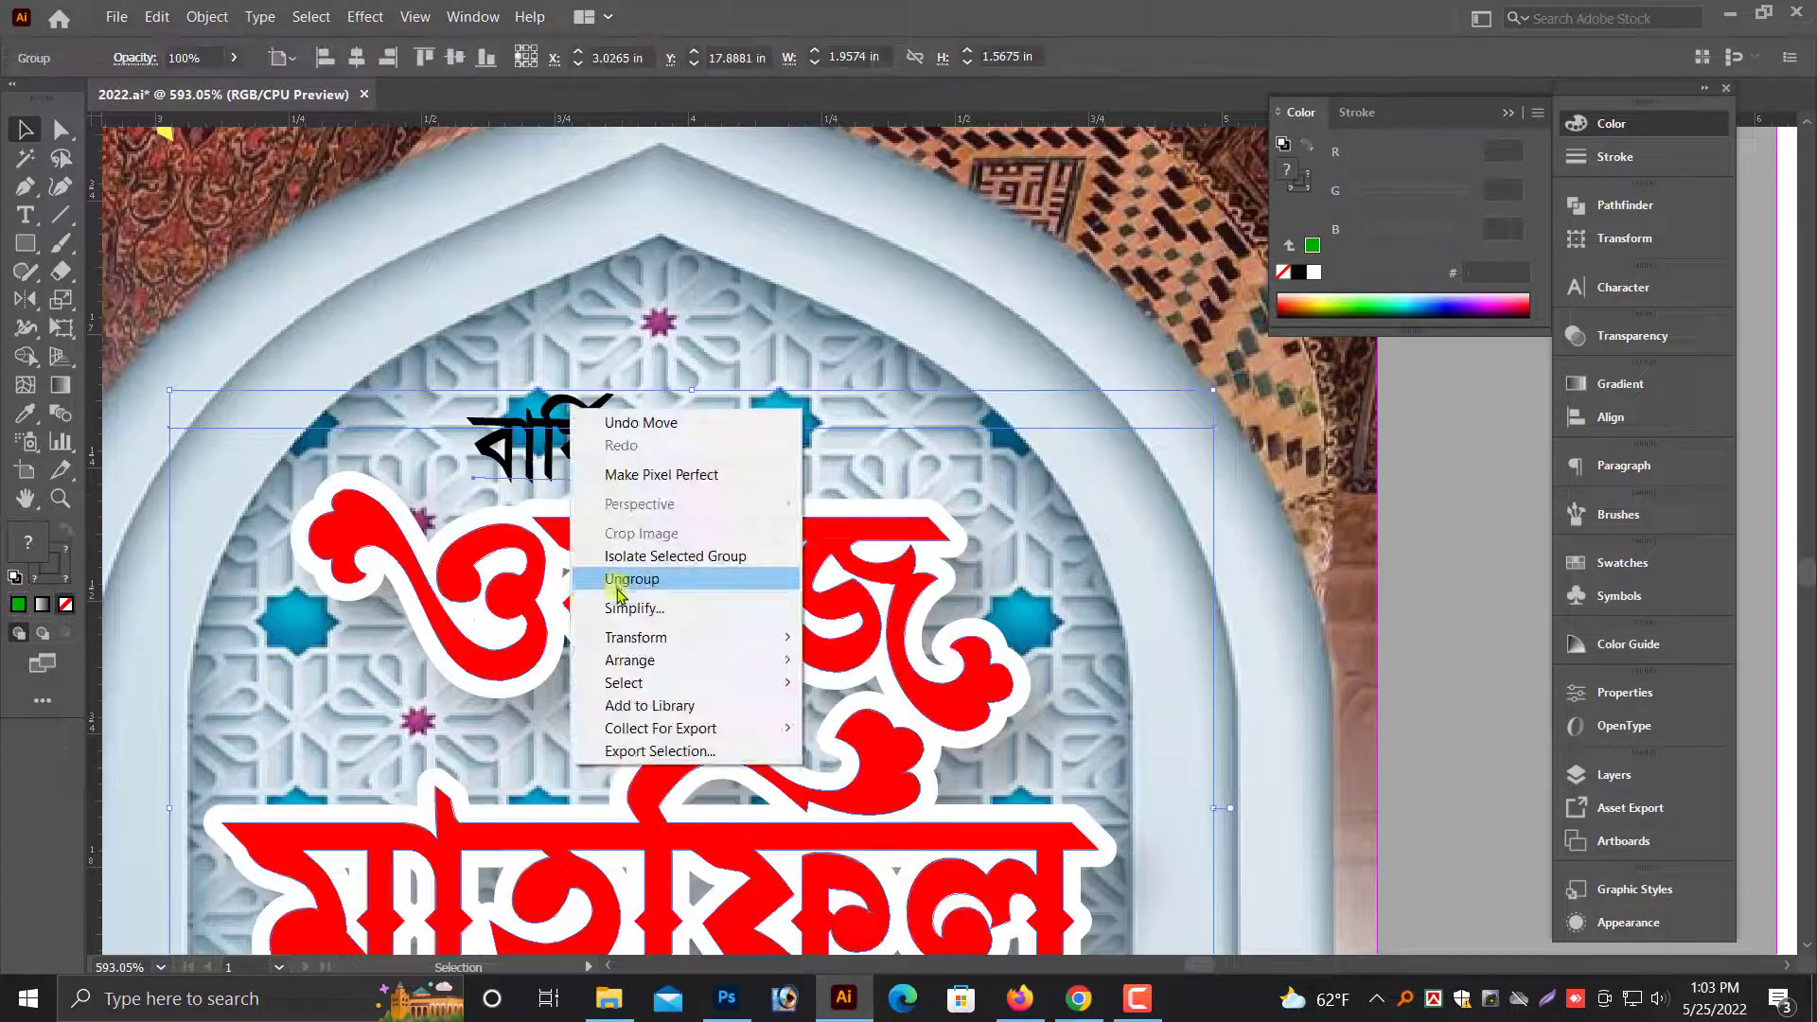
pyautogui.click(629, 577)
pyautogui.hotkey('ctrl', '-')
pyautogui.hotkey('ctrl', '-')
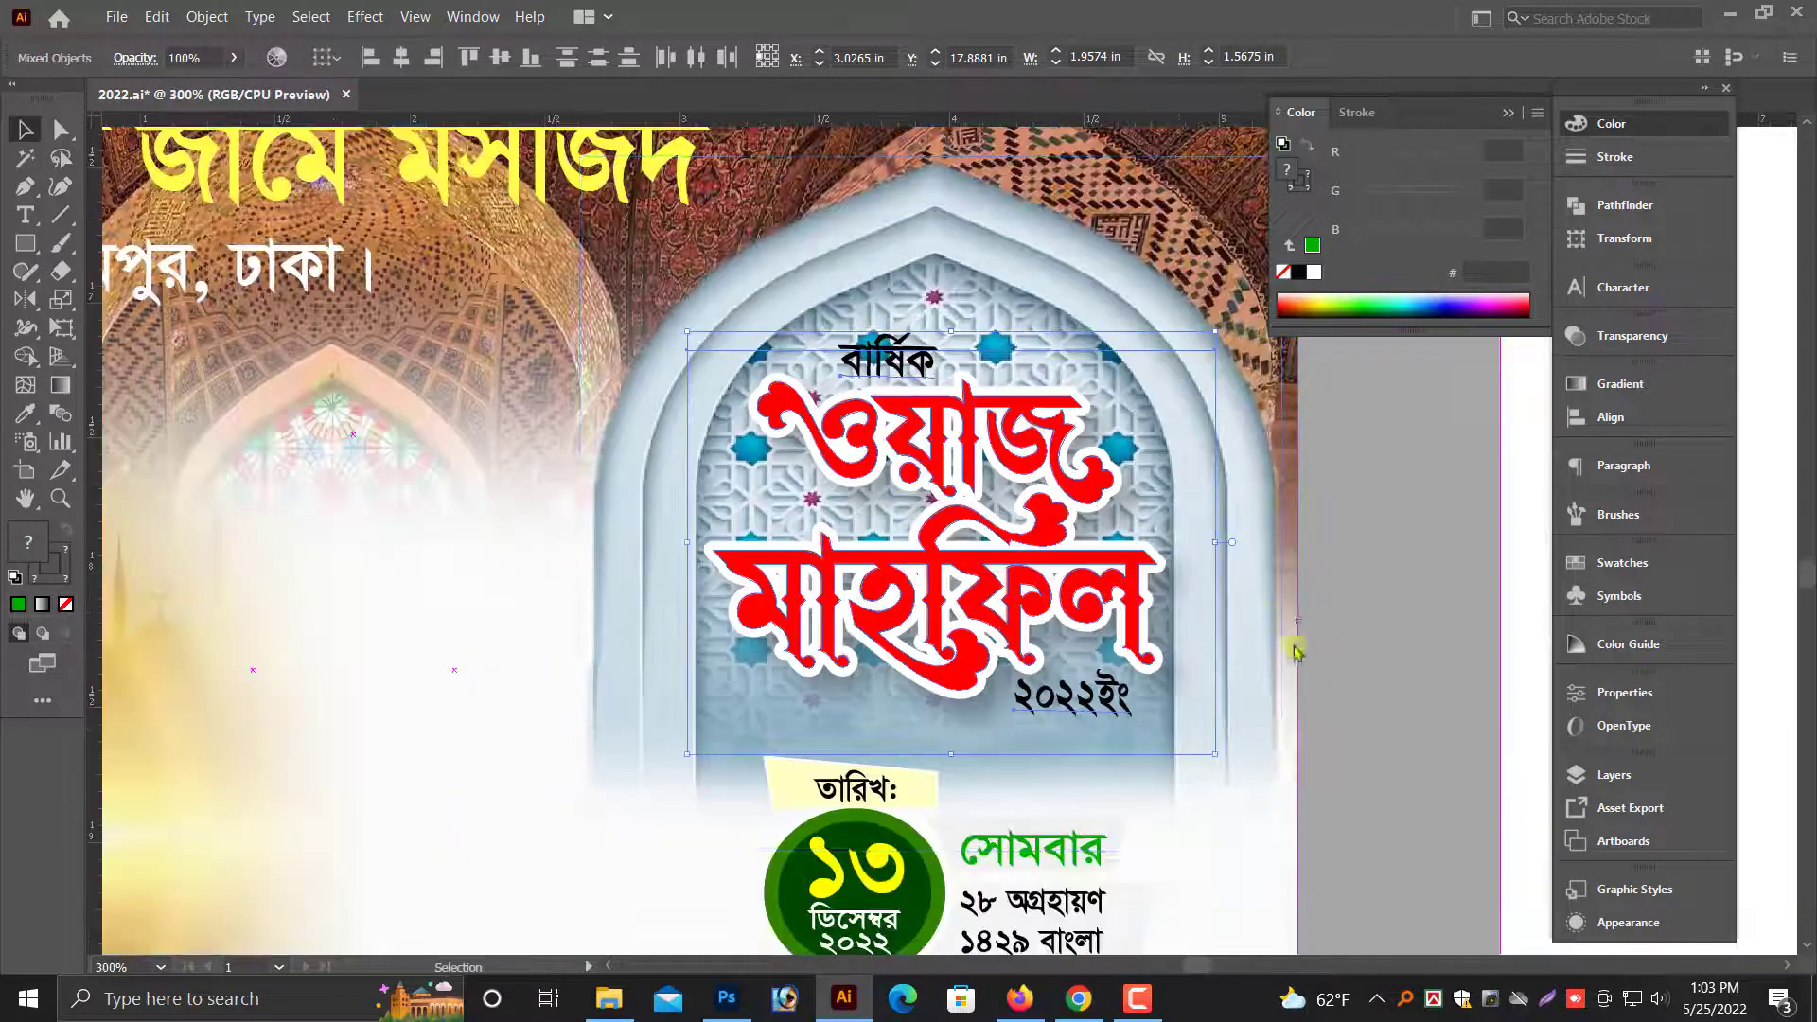
pyautogui.moveTo(1427, 649); pyautogui.dragTo(1194, 676)
pyautogui.hotkey('alt', 'space')
pyautogui.click(1401, 718)
pyautogui.scroll(1, 1086, 620)
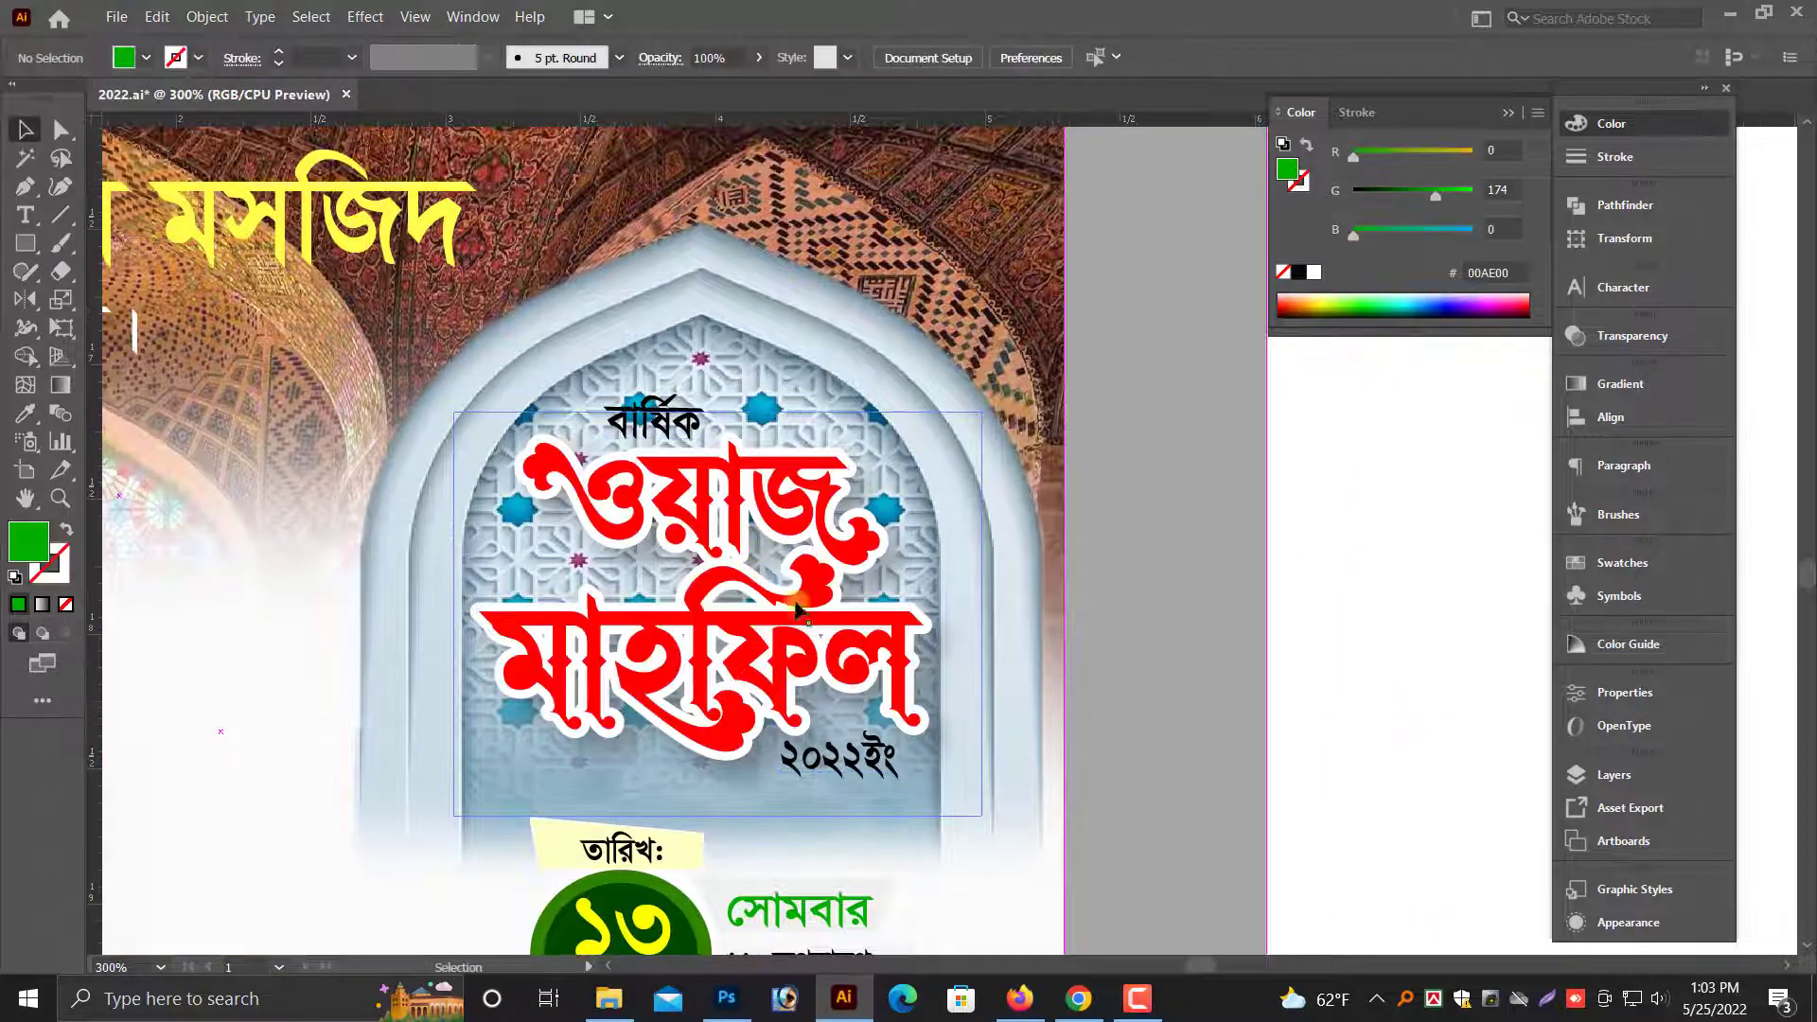
# - Color the "২০২২ইং" and "বার্ষিক" texts in the title arch white
pyautogui.click(866, 769)
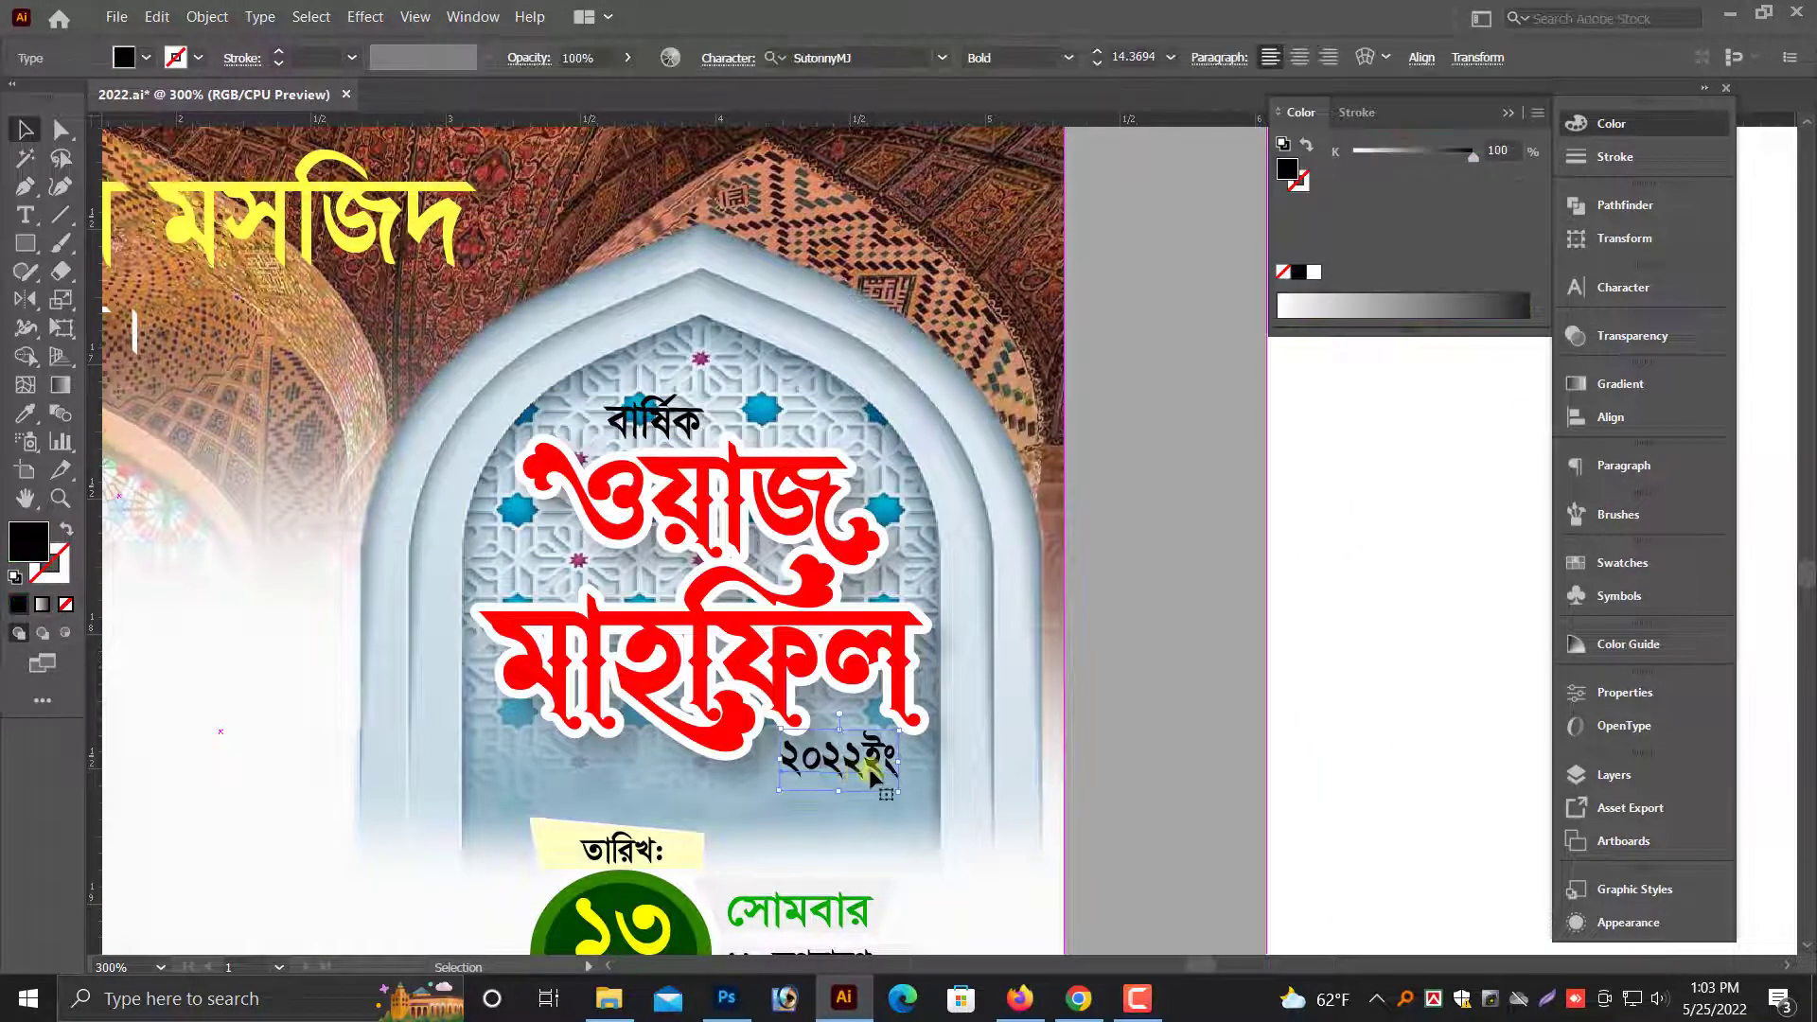
pyautogui.click(1314, 272)
pyautogui.click(678, 414)
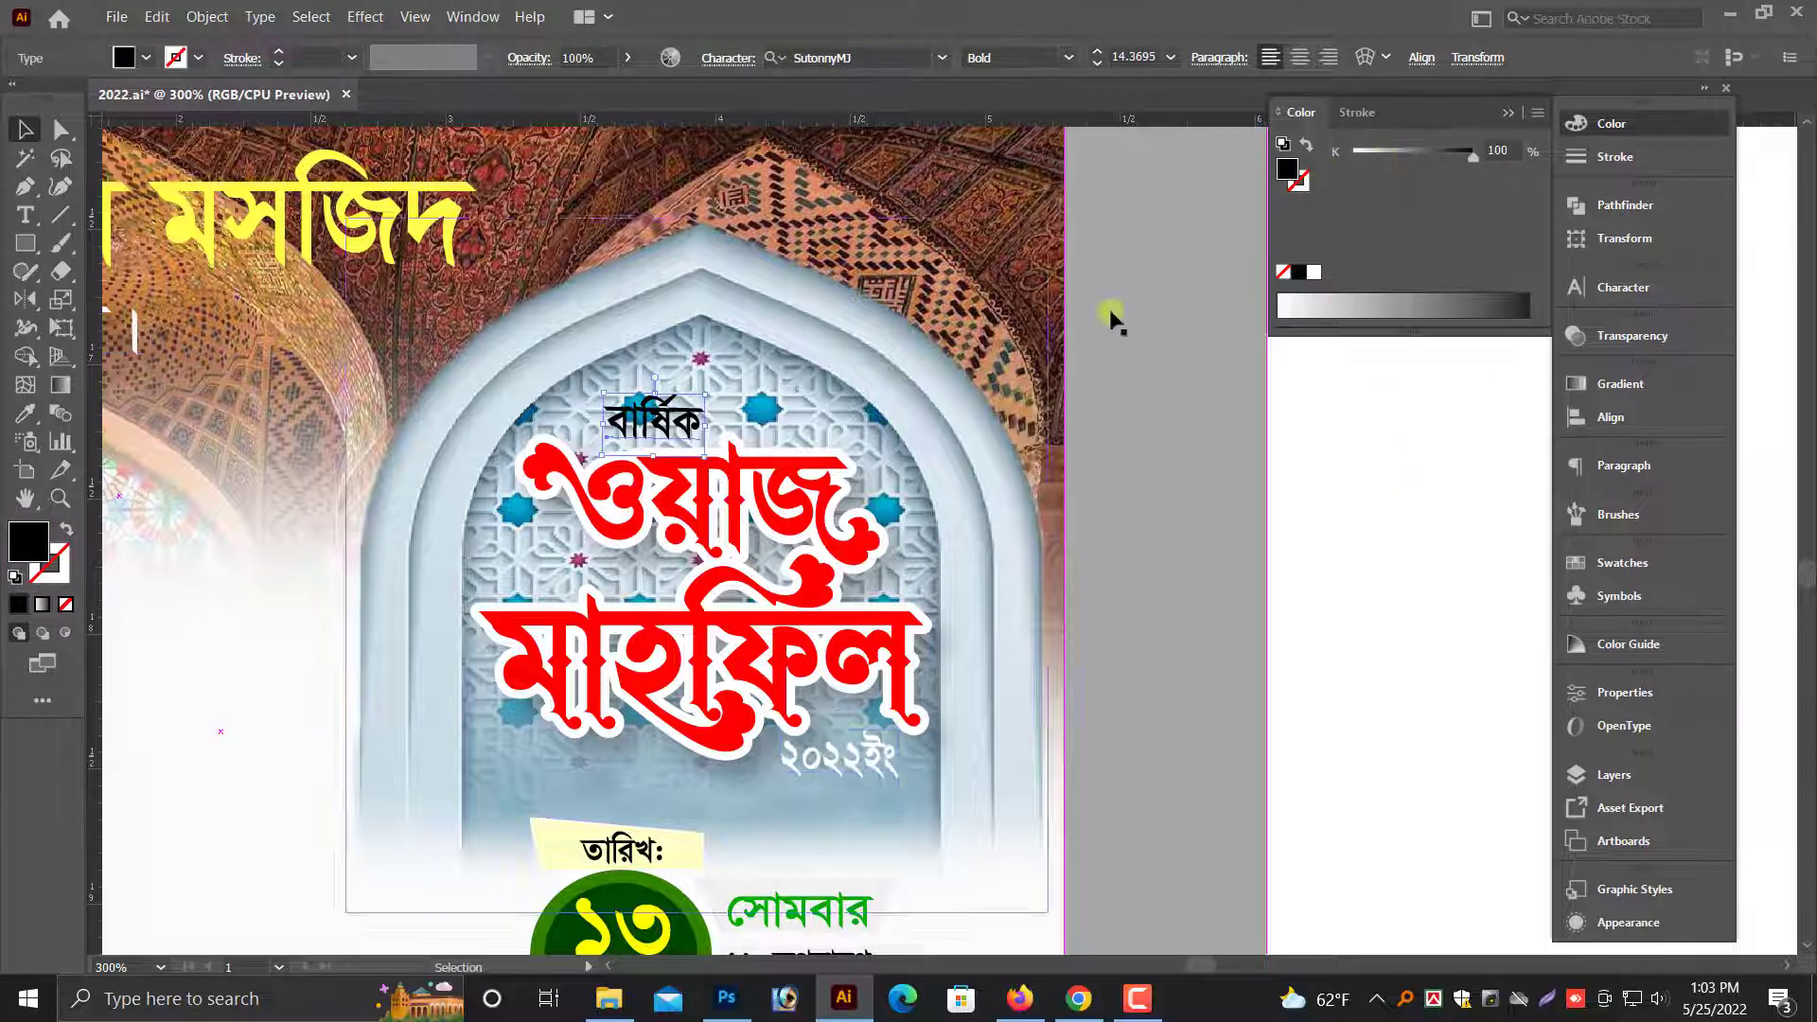
pyautogui.click(1314, 273)
# - Paste a copy of "বার্ষিক" in front of the original and give it a black fill and a 1 pt black stroke
pyautogui.hotkey('ctrl', 'space')
pyautogui.moveTo(551, 331); pyautogui.dragTo(1255, 526)
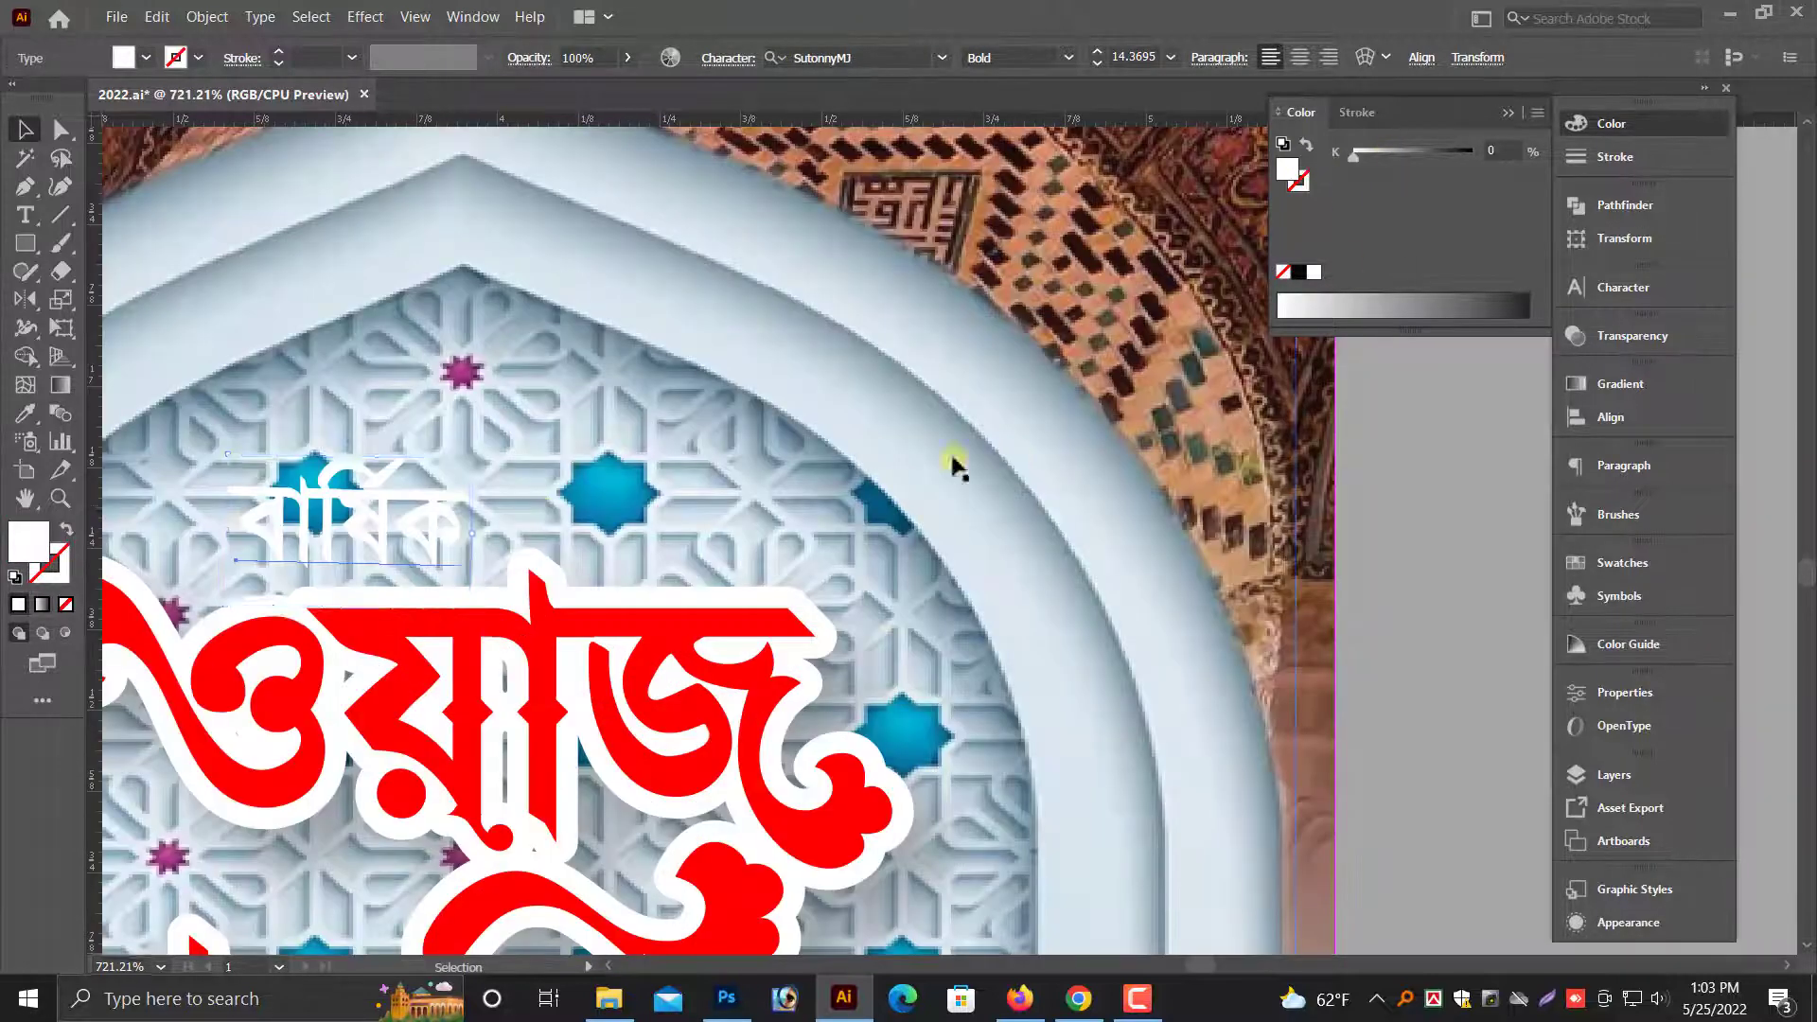
pyautogui.click(157, 17)
pyautogui.click(182, 114)
pyautogui.click(157, 17)
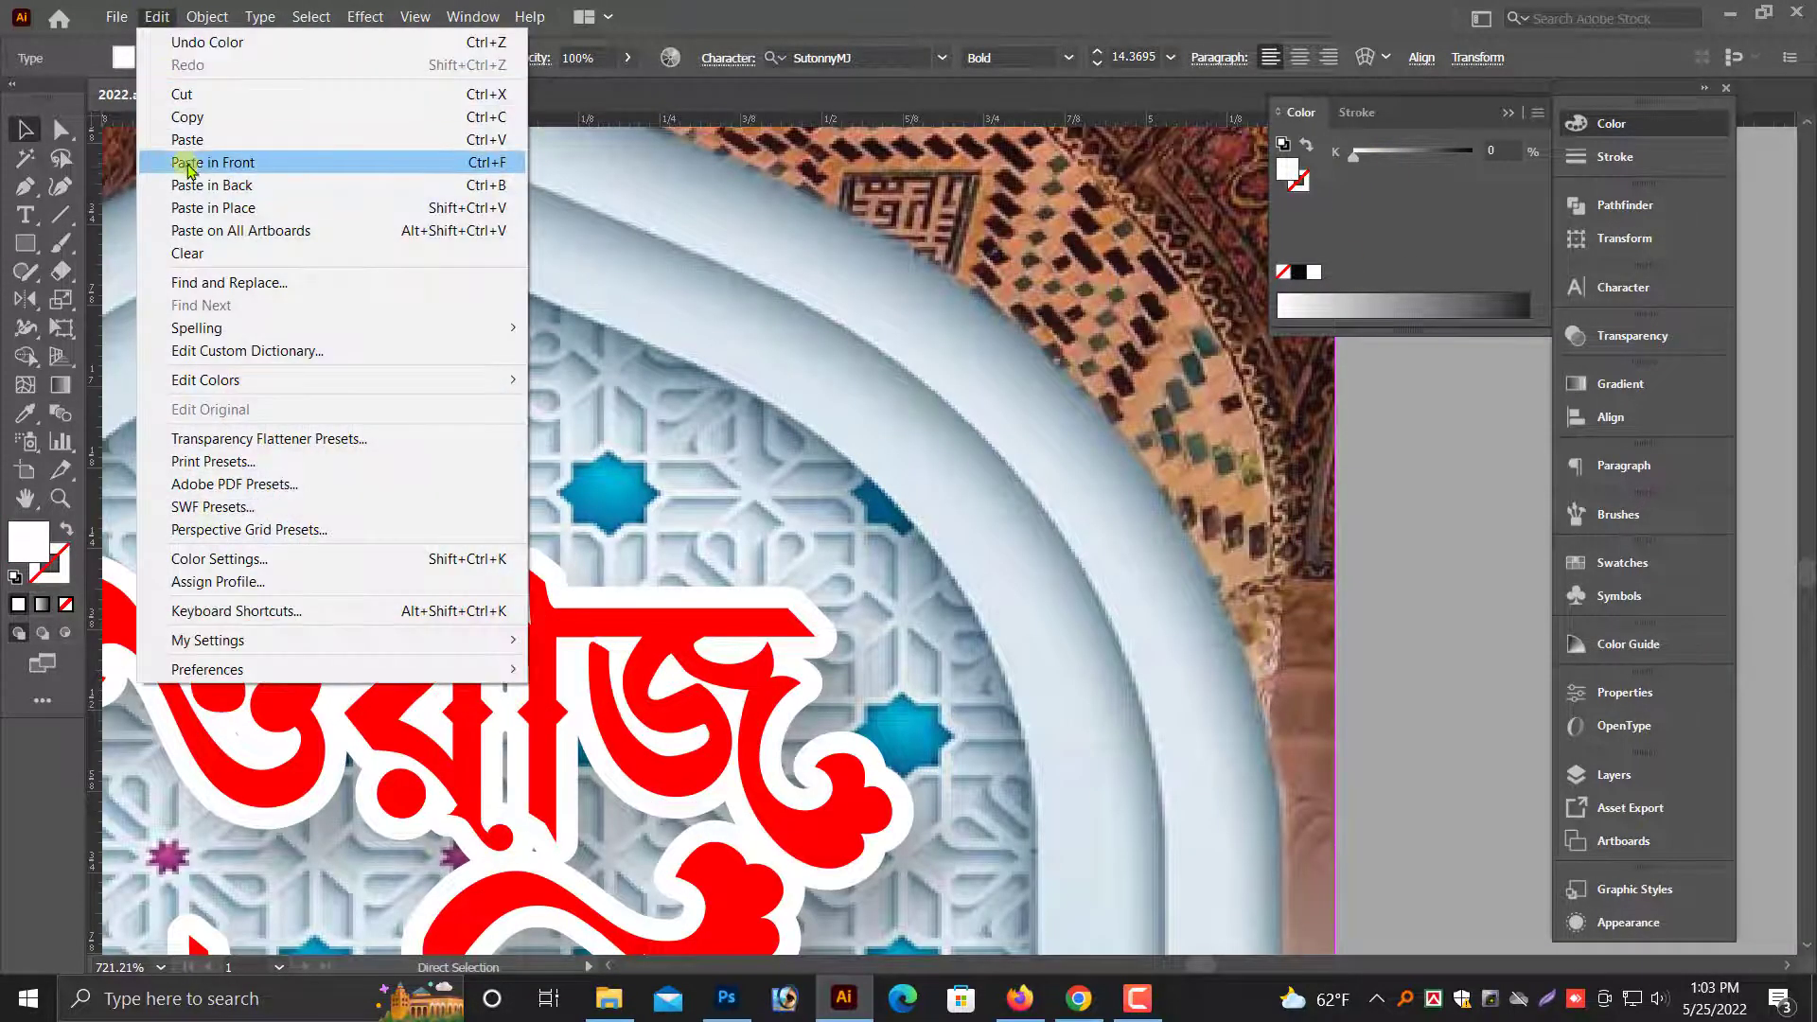
pyautogui.click(182, 162)
pyautogui.click(1299, 272)
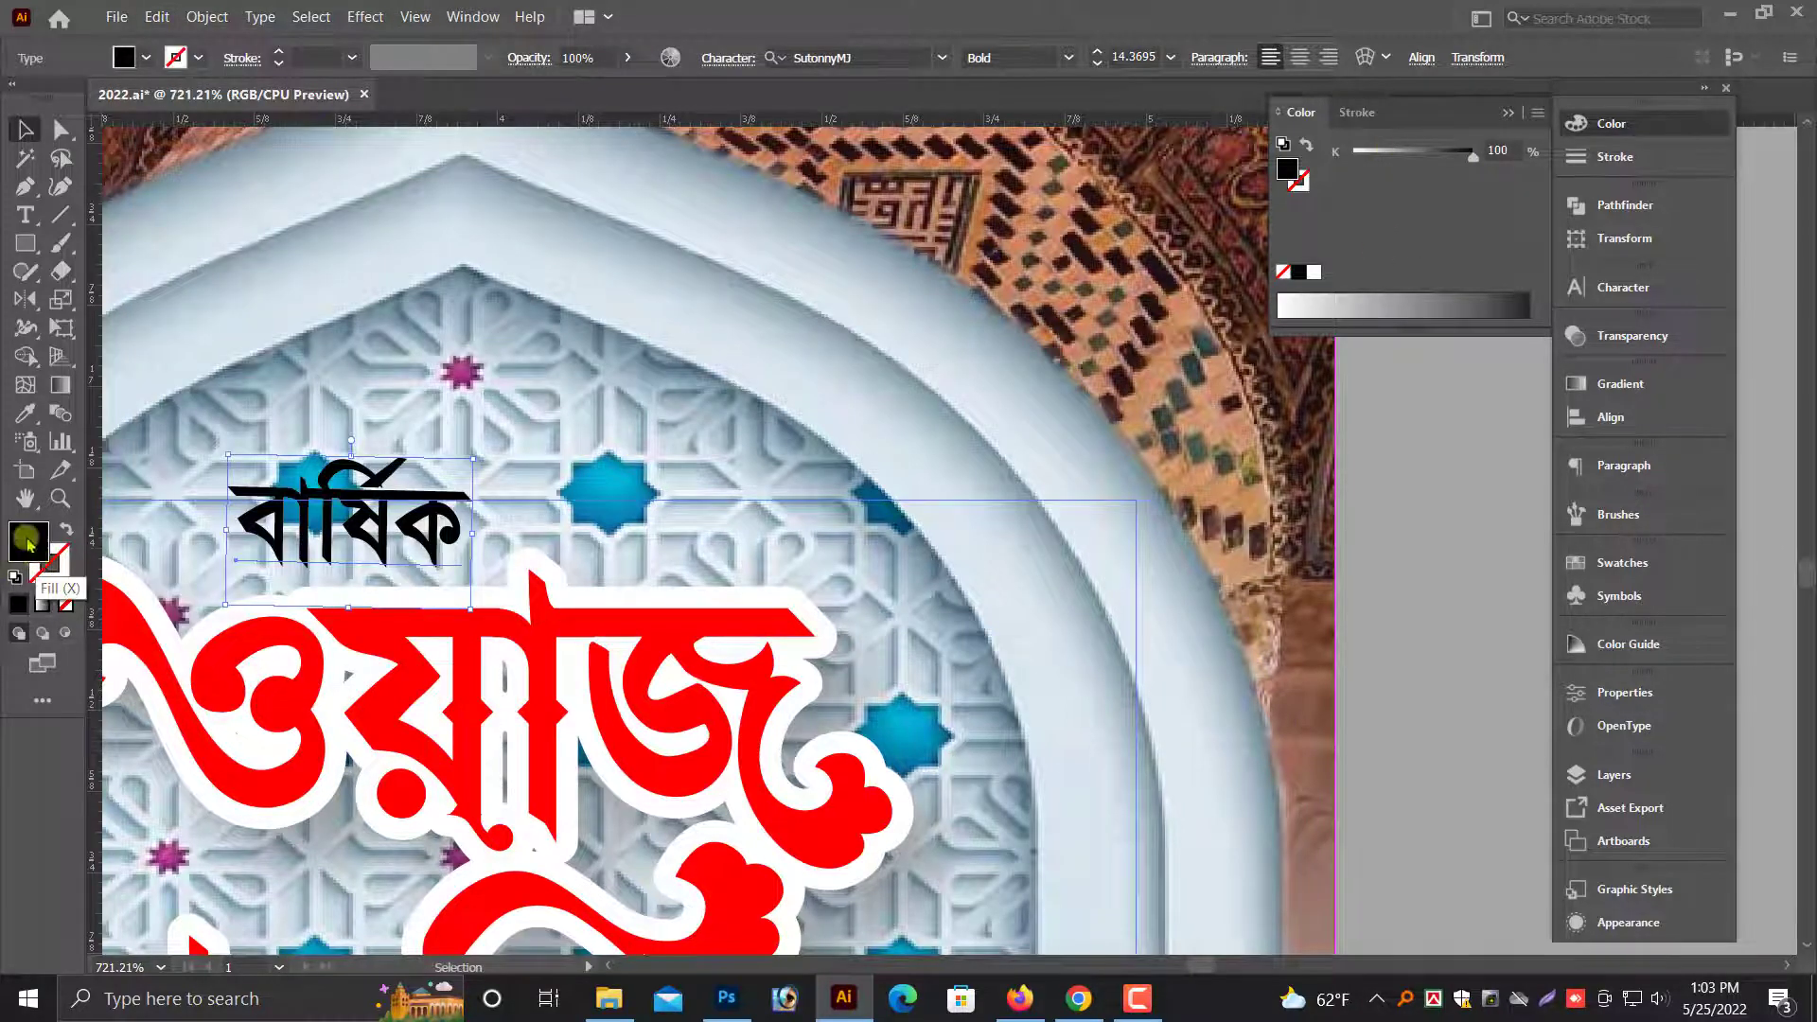
pyautogui.moveTo(46, 556); pyautogui.dragTo(58, 570)
pyautogui.click(1633, 163)
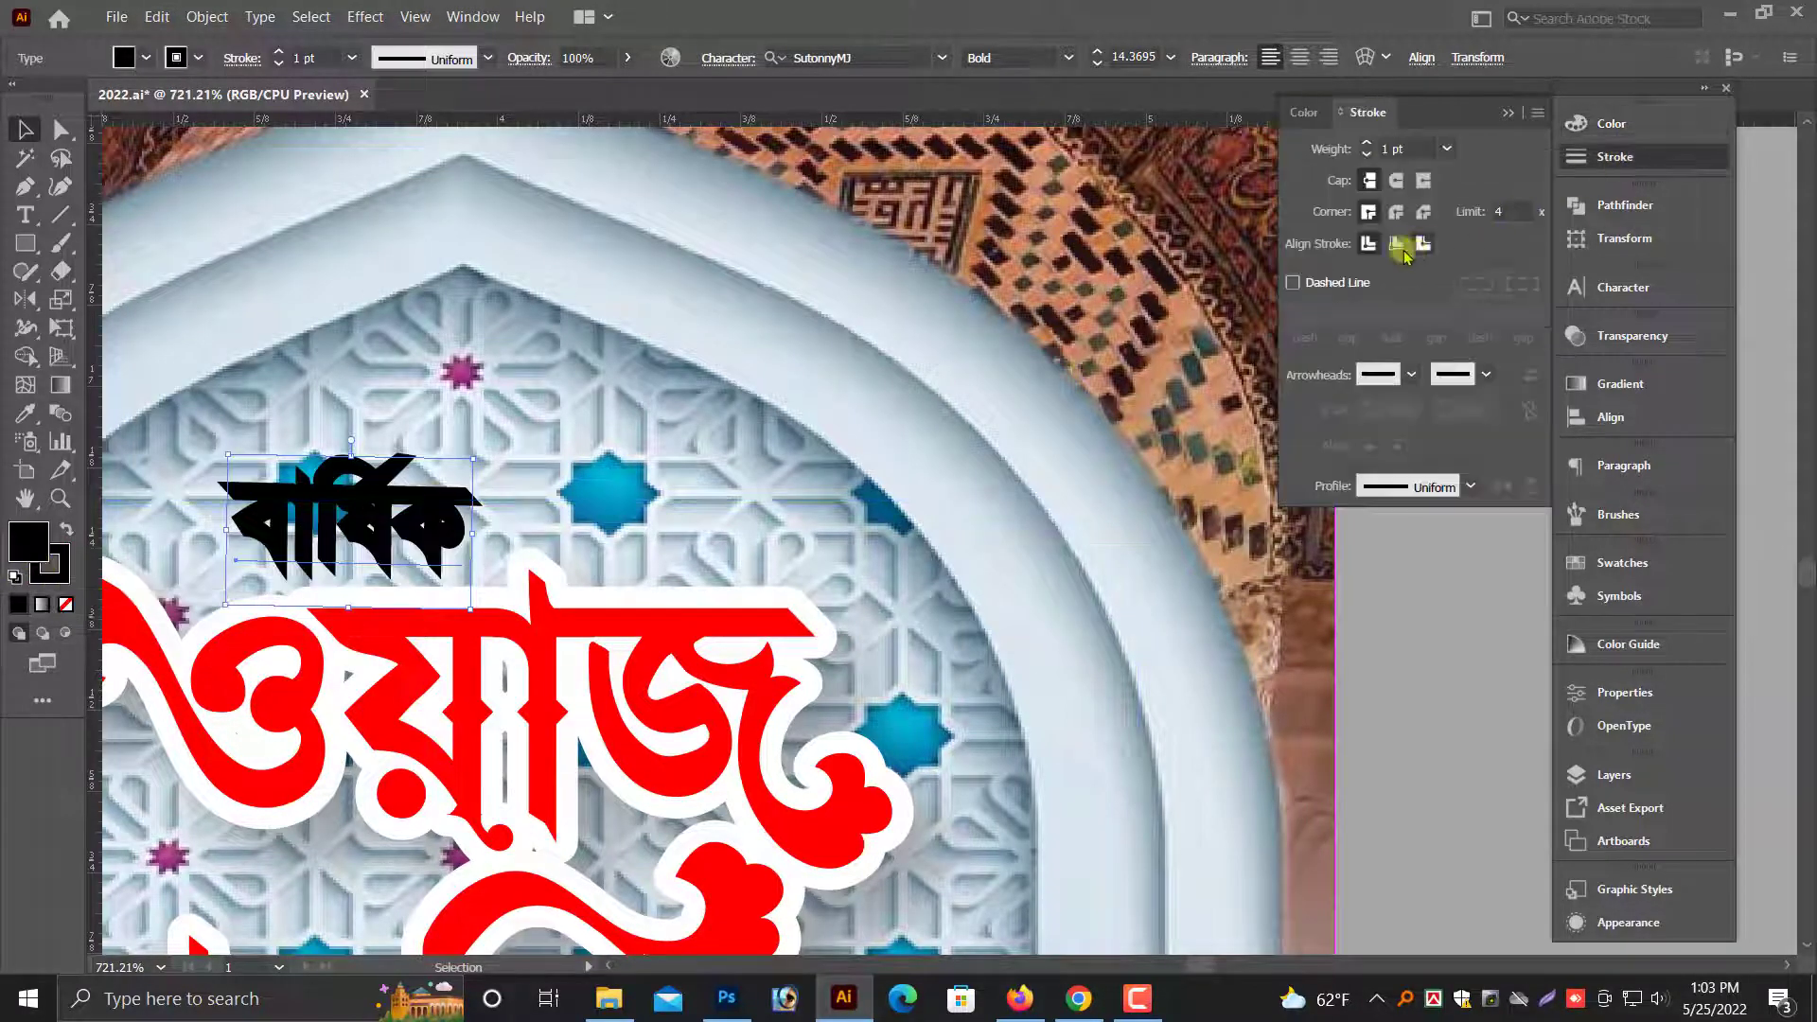
# - Hide the black outlined copy of "বার্ষিক" and select the white original beneath it
pyautogui.click(207, 17)
pyautogui.moveTo(458, 197)
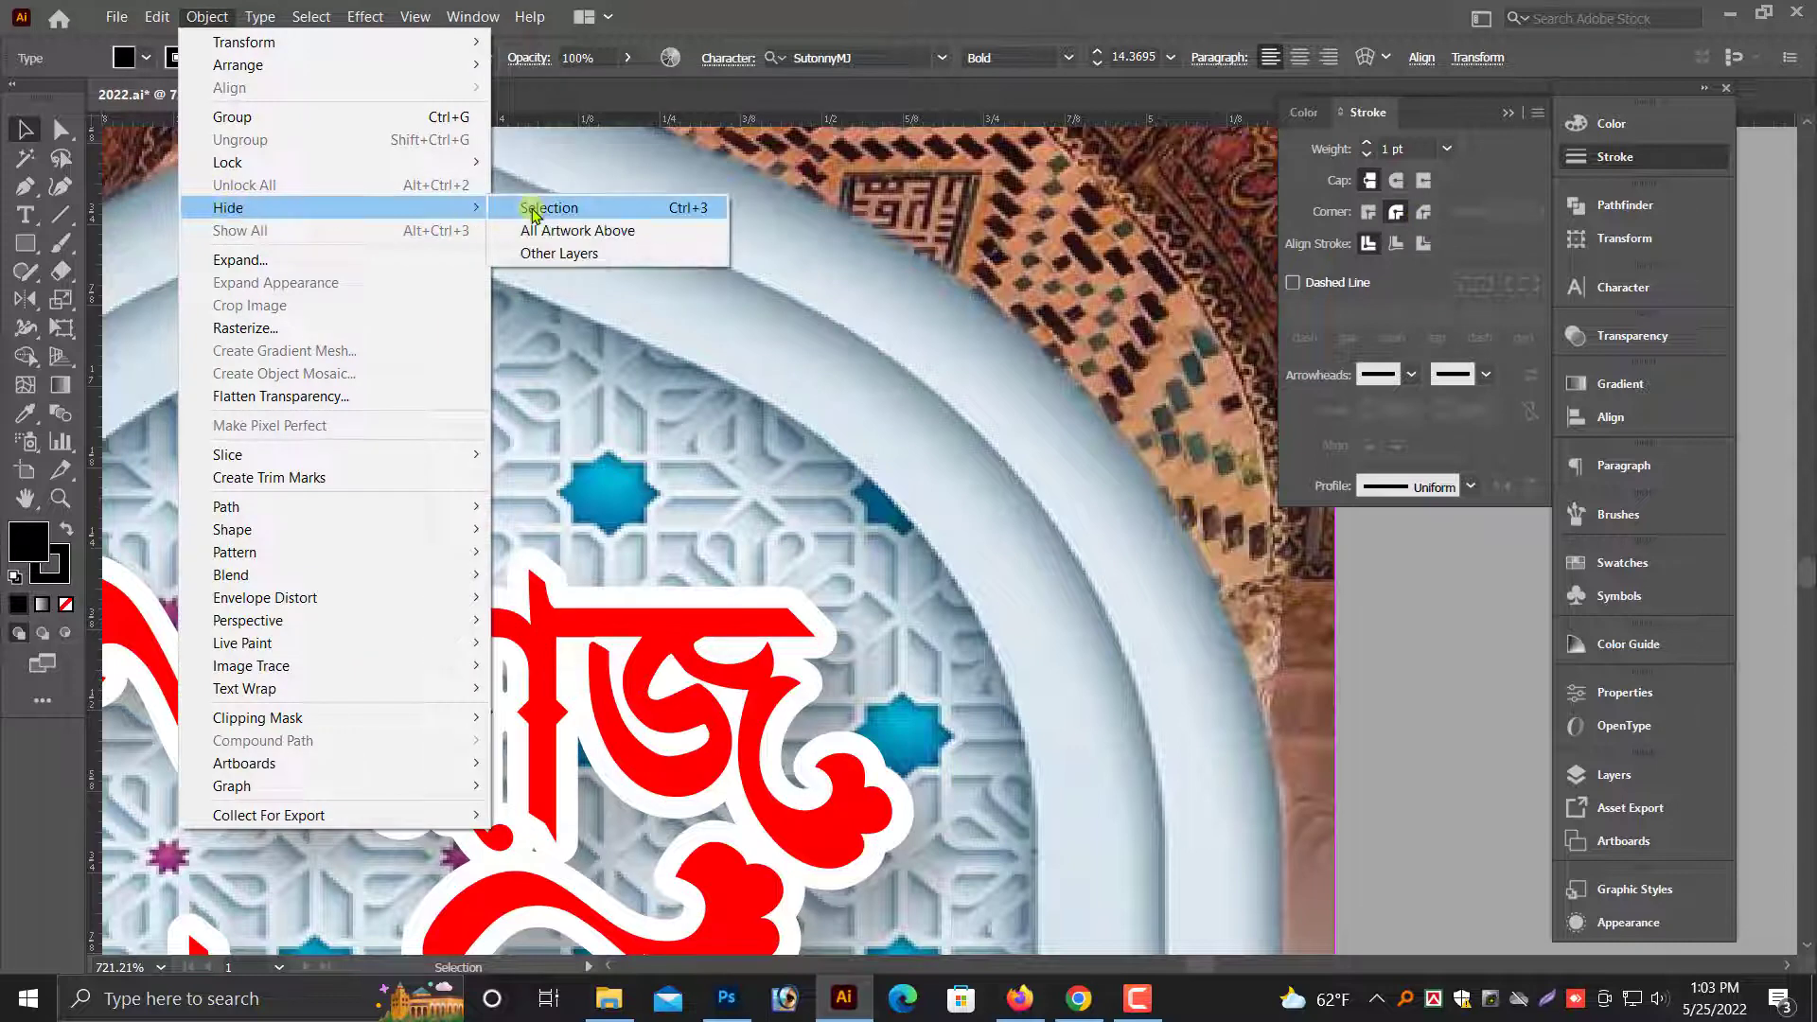
pyautogui.click(531, 211)
pyautogui.hotkey('ctrl', '3')
pyautogui.click(388, 501)
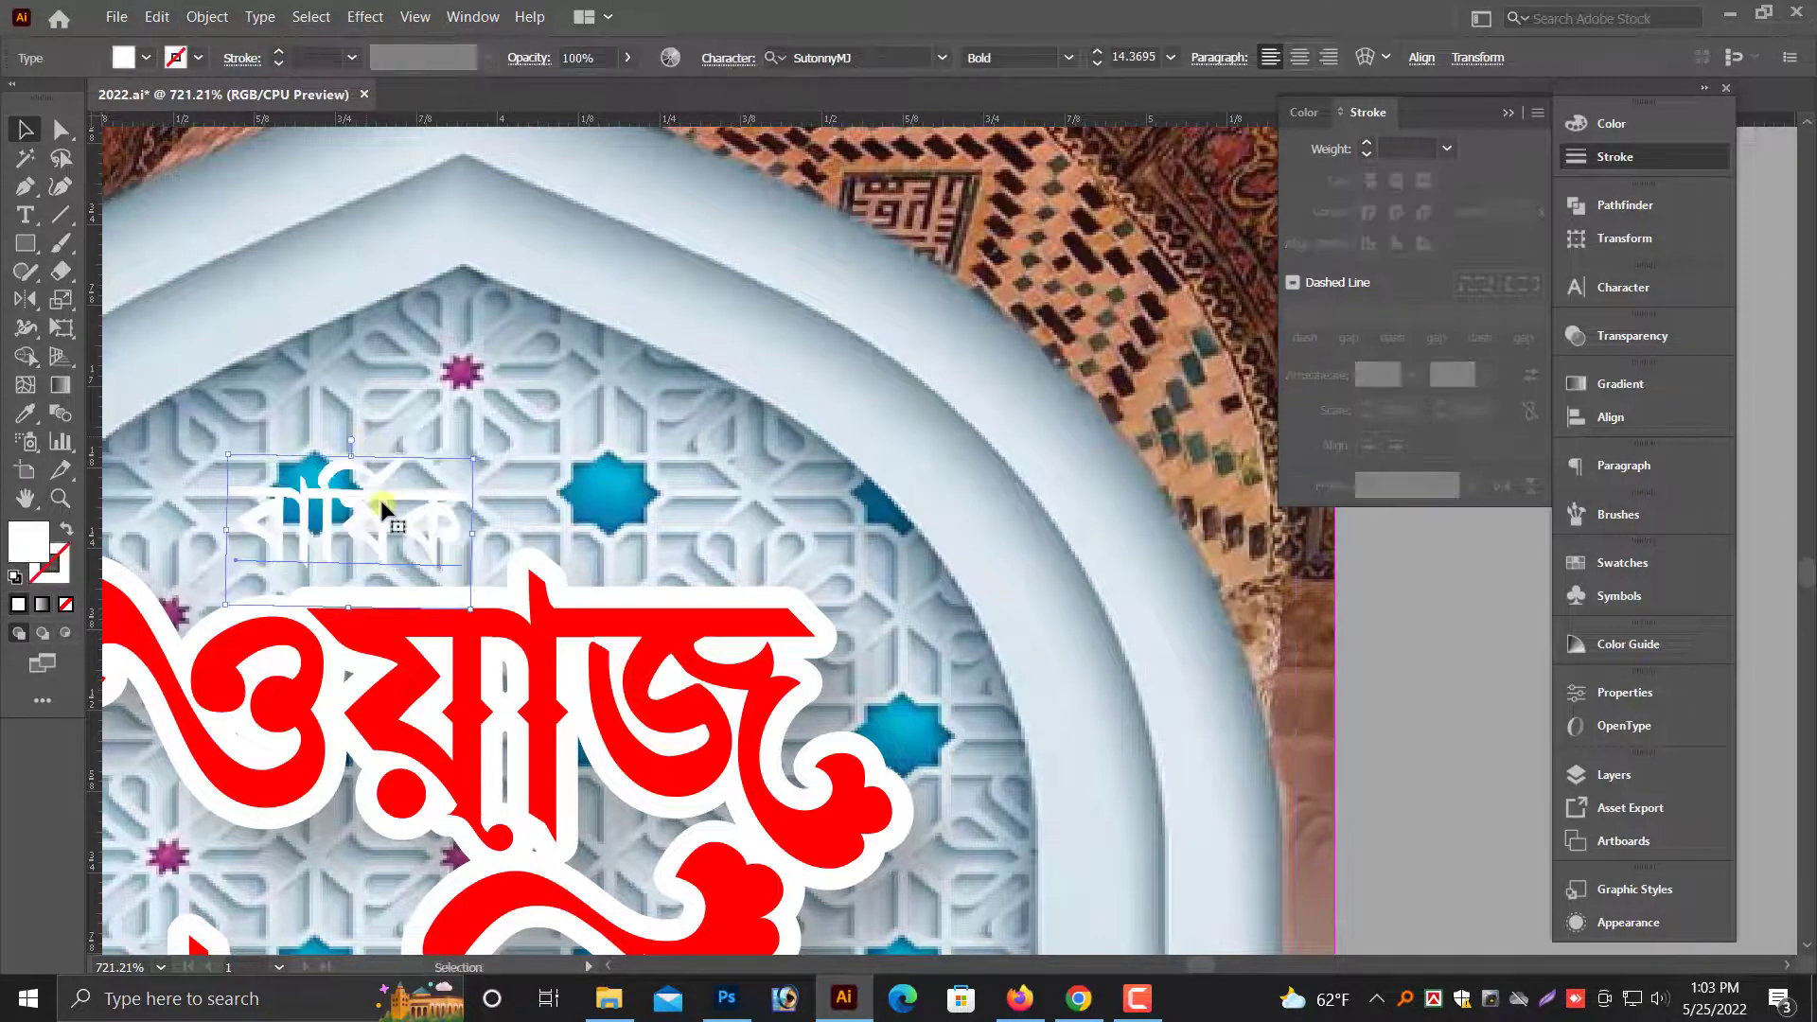
# - Bring the white "বার্ষিক" text to the front and unhide its black outlined copy behind it
pyautogui.hotkey('ctrl', 'shift', ']')
pyautogui.hotkey('ctrl', 'alt', '3')
pyautogui.click(1455, 698)
pyautogui.scroll(-2, 1435, 673)
pyautogui.hotkey('alt', 'space')
pyautogui.scroll(-4, 1298, 700)
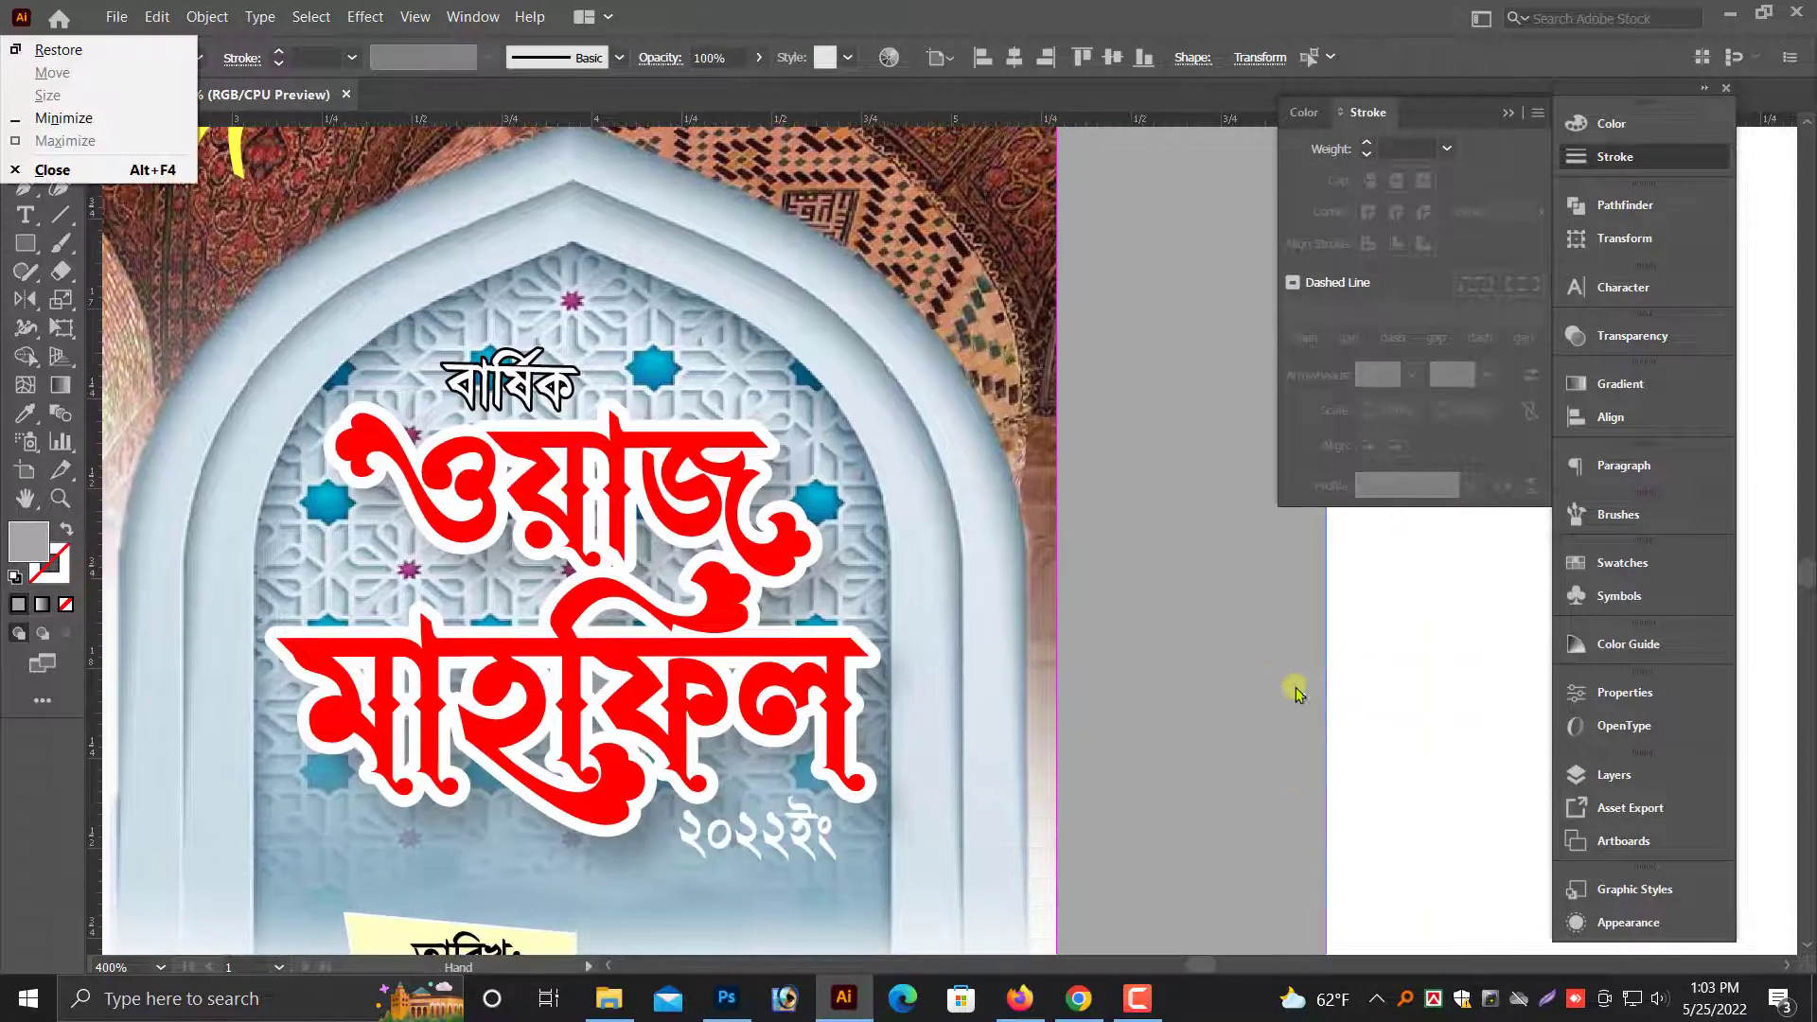
# - Give "২০২২ইং" a 0.5 pt black stroke with round corners and paste its plain white copy in front
pyautogui.click(770, 714)
pyautogui.moveTo(583, 575); pyautogui.dragTo(1225, 726)
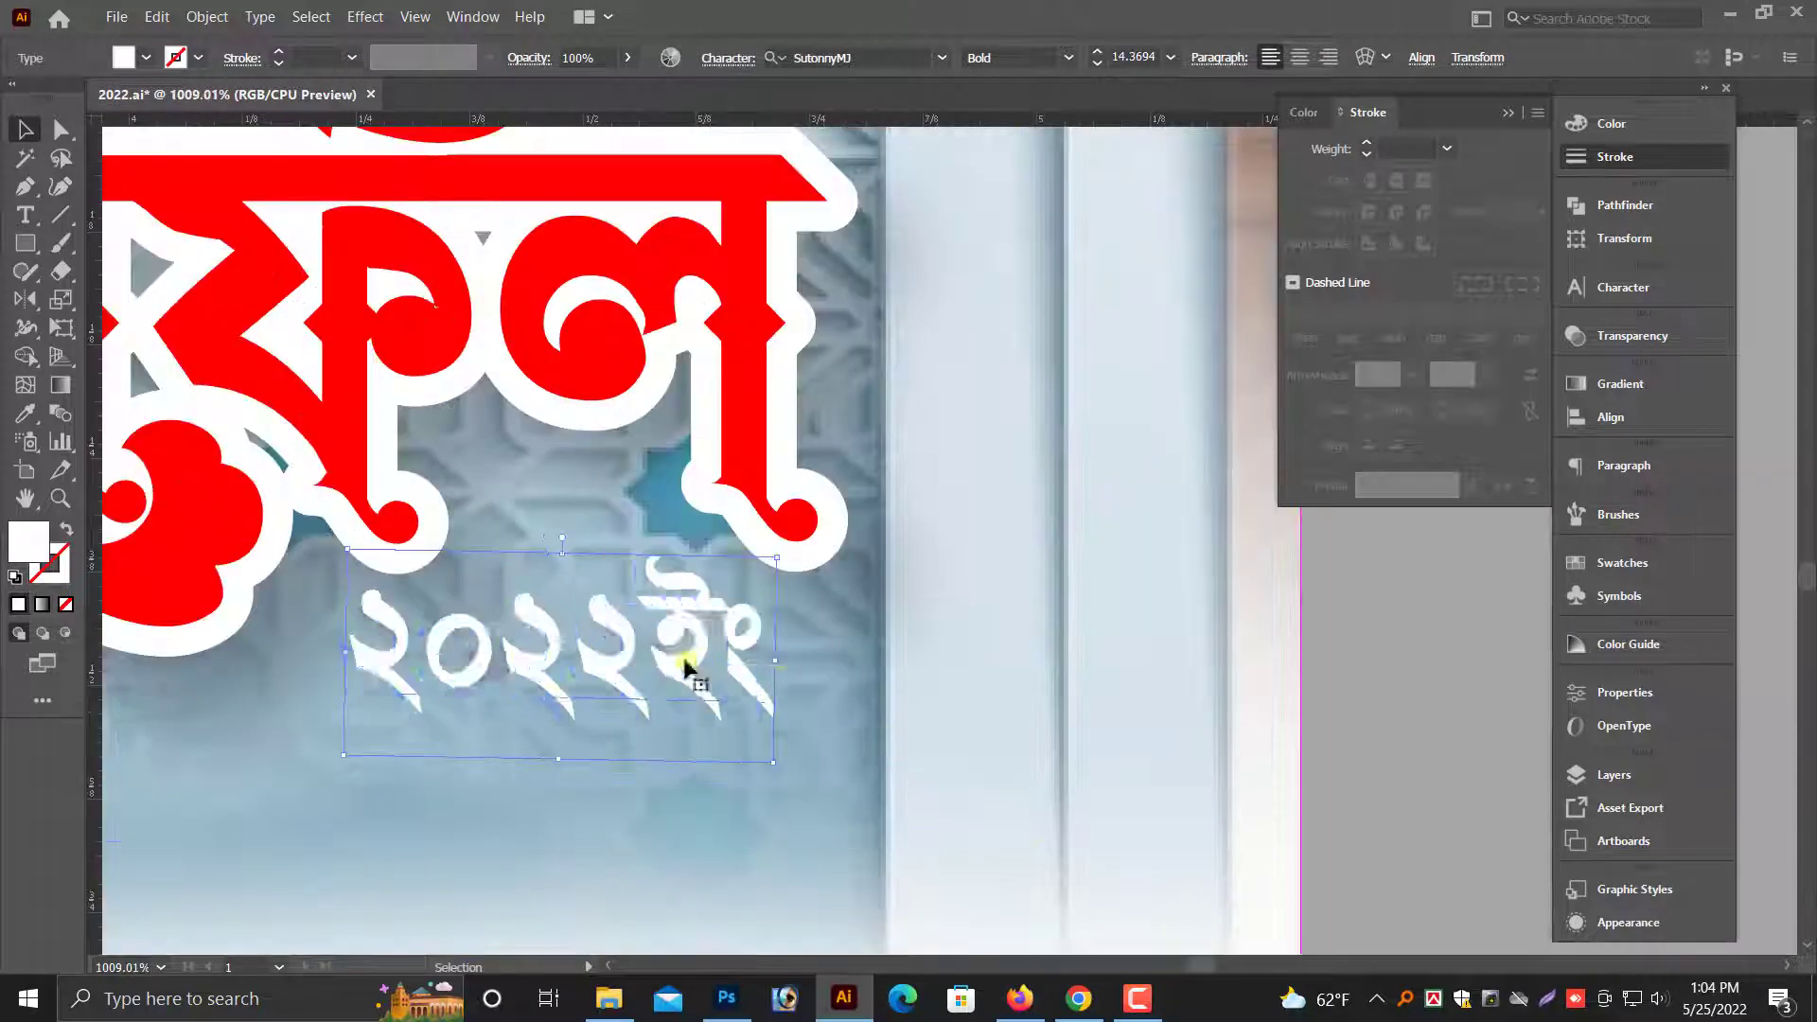
pyautogui.click(1399, 150)
pyautogui.press('Up')
pyautogui.press('Up')
pyautogui.press('Up')
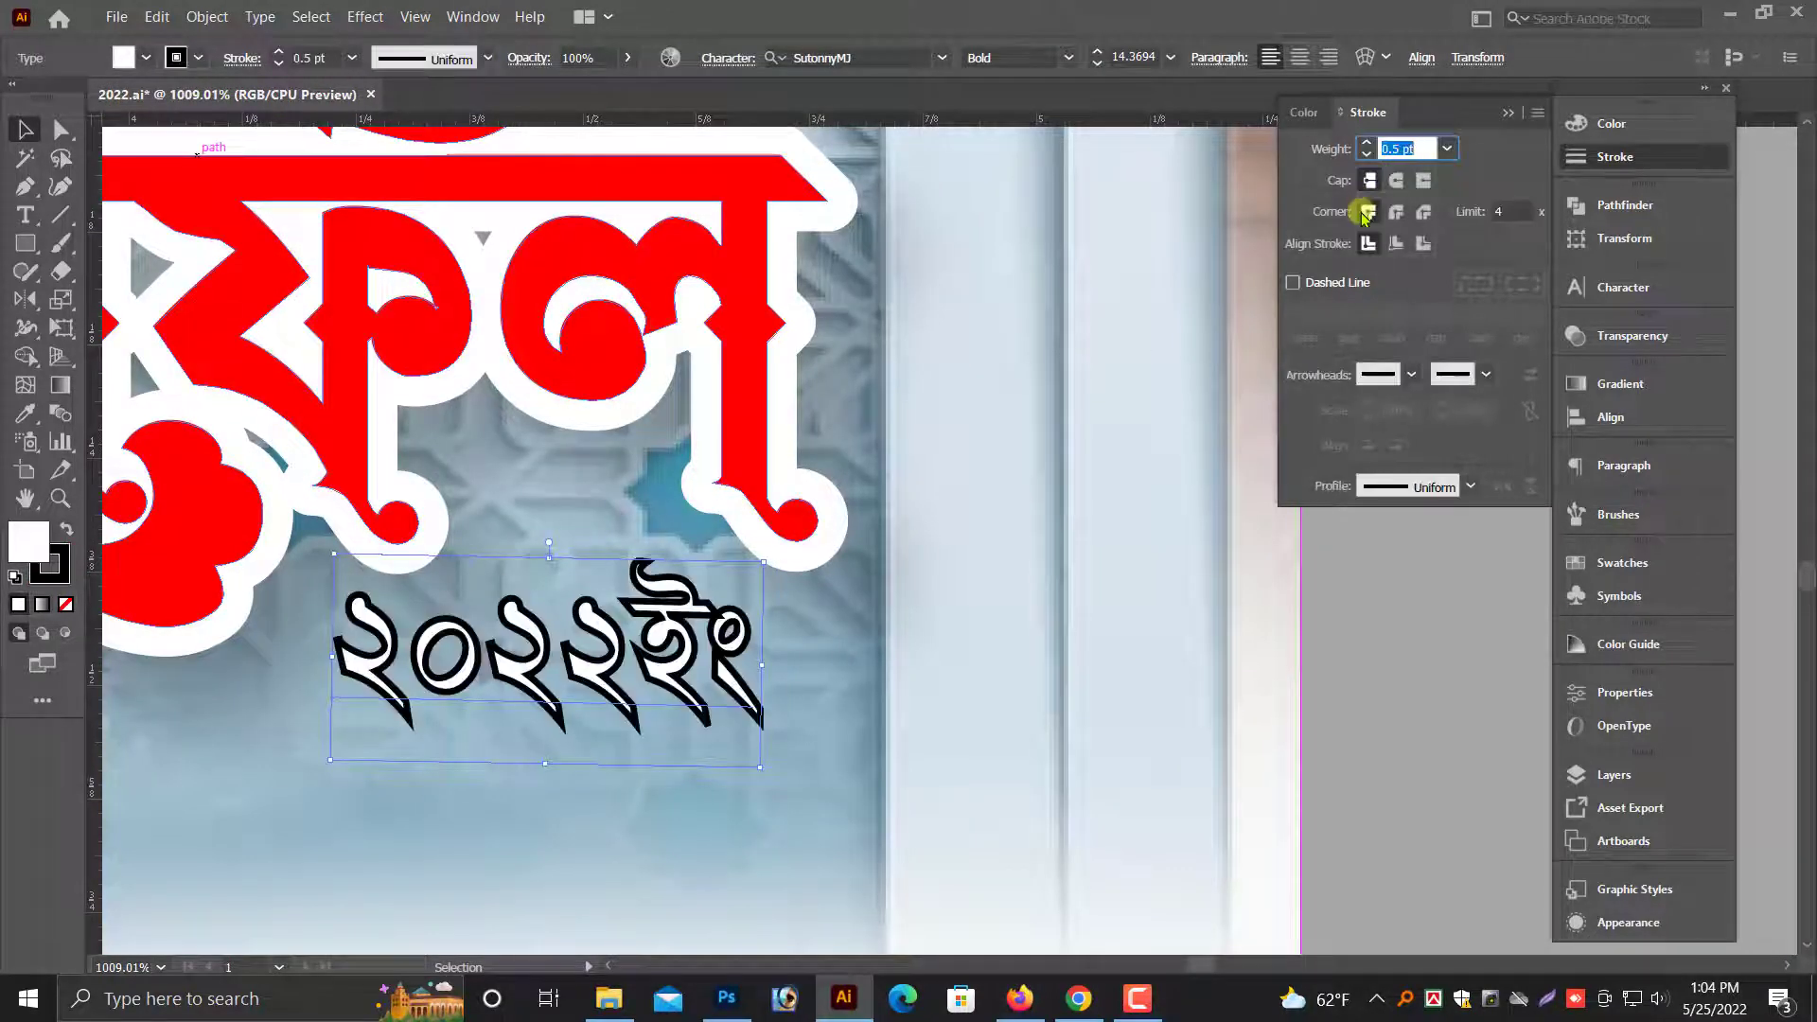
pyautogui.click(1396, 213)
pyautogui.hotkey('ctrl', 'f')
pyautogui.hotkey('ctrl', '-')
pyautogui.hotkey('ctrl', '-')
pyautogui.hotkey('ctrl', '-')
pyautogui.hotkey('ctrl', '-')
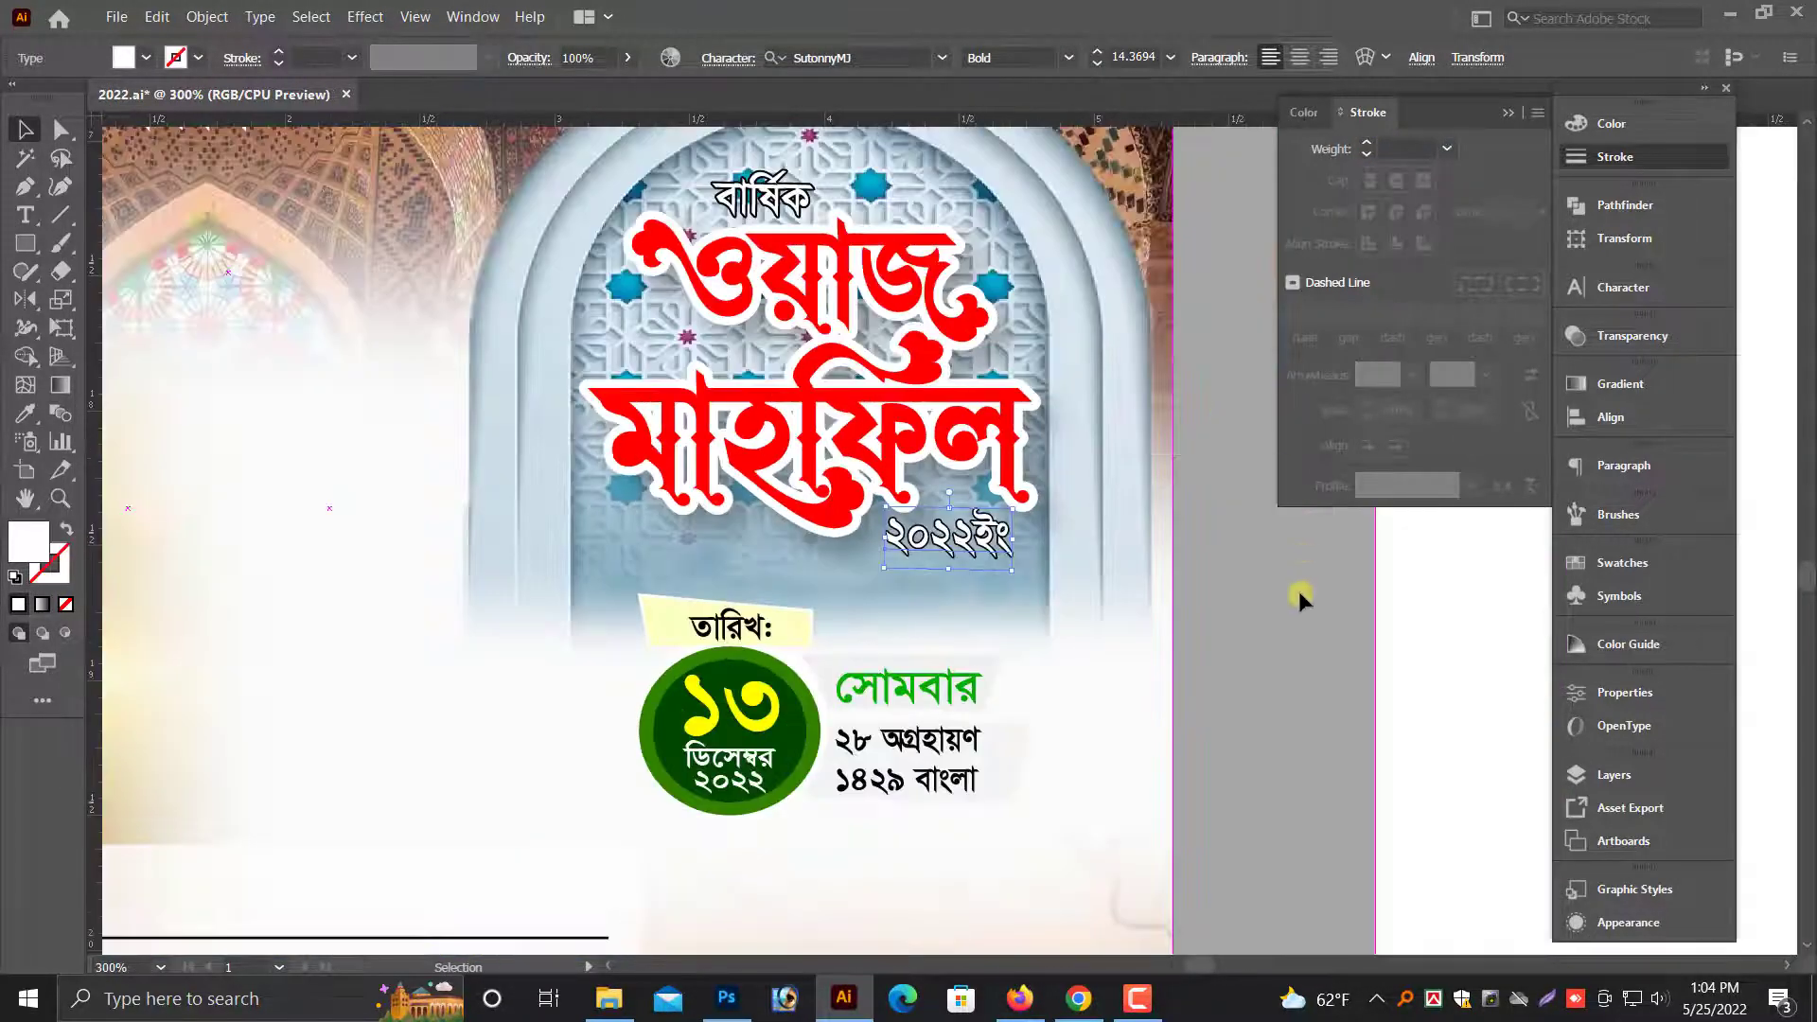
# - Give the recipient block's rounded rectangle a 1 pt grey stroke with K at 54%
pyautogui.click(1298, 591)
pyautogui.hotkey('ctrl', '-')
pyautogui.hotkey('ctrl', '-')
pyautogui.hotkey('ctrl', '-')
pyautogui.hscroll(-3, 1298, 591)
pyautogui.moveTo(581, 481); pyautogui.dragTo(790, 535)
pyautogui.click(1195, 786)
pyautogui.click(987, 897)
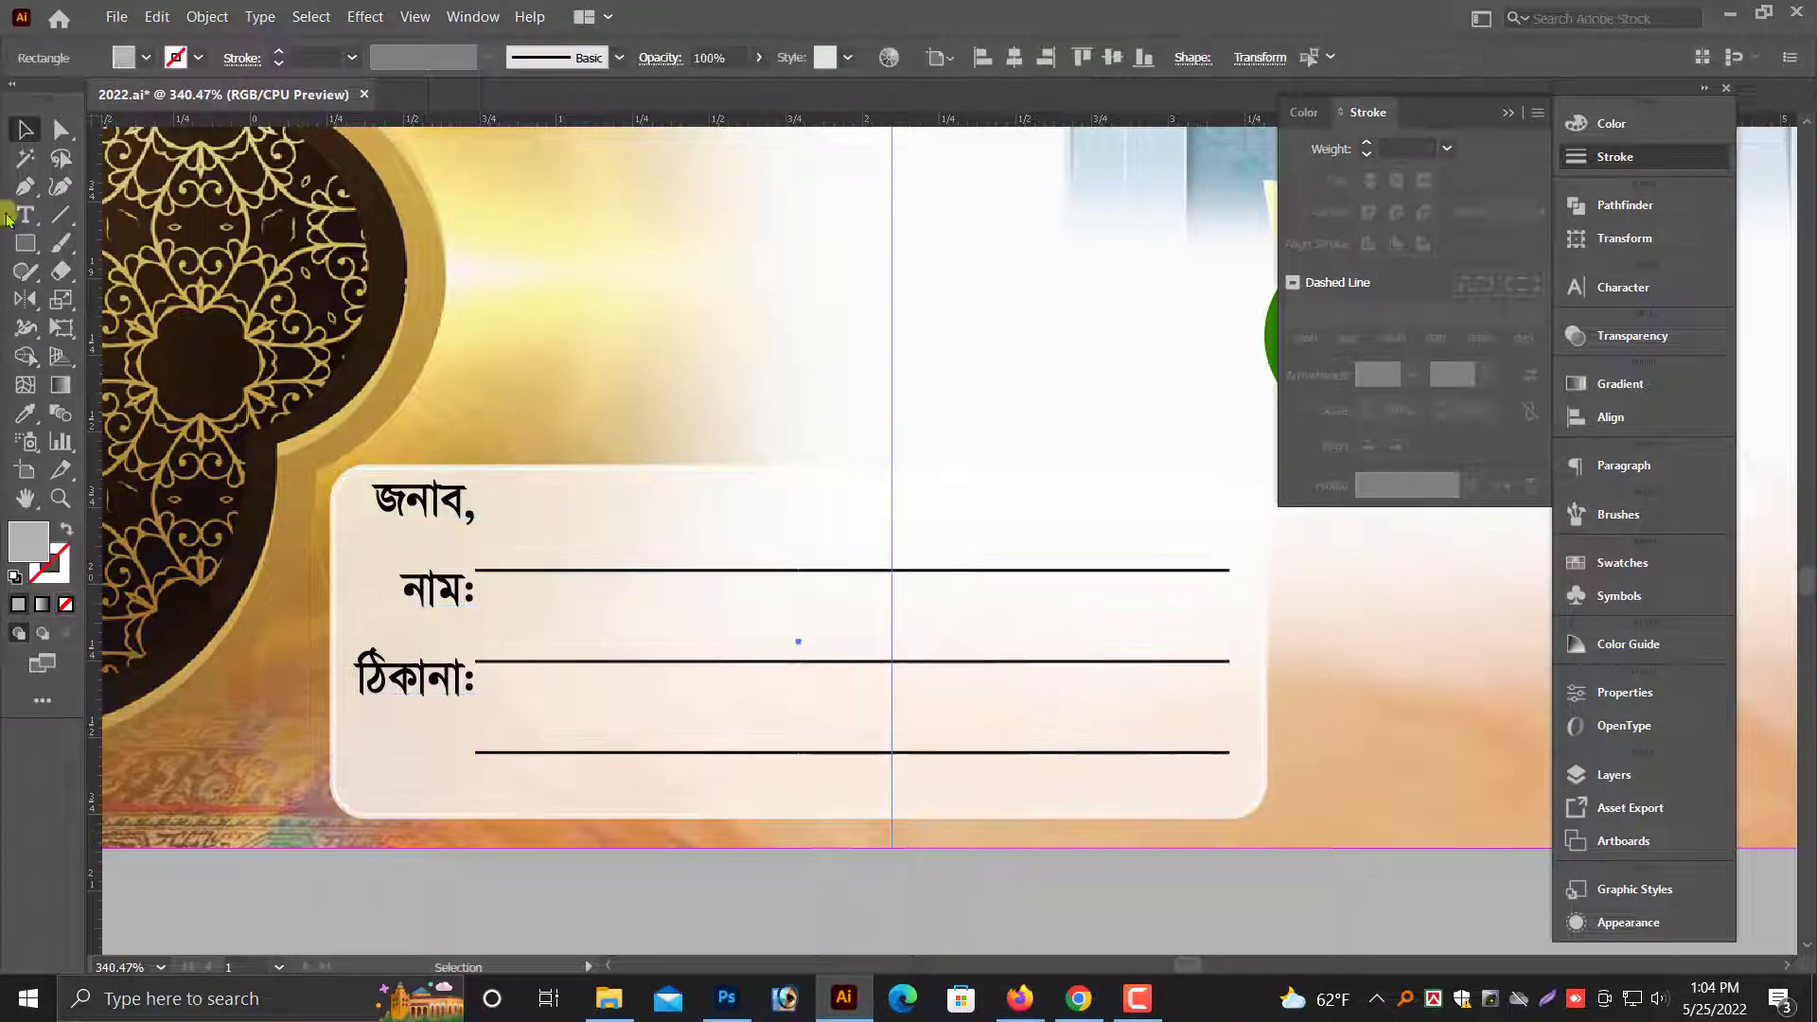
pyautogui.click(60, 131)
pyautogui.click(924, 537)
pyautogui.click(62, 570)
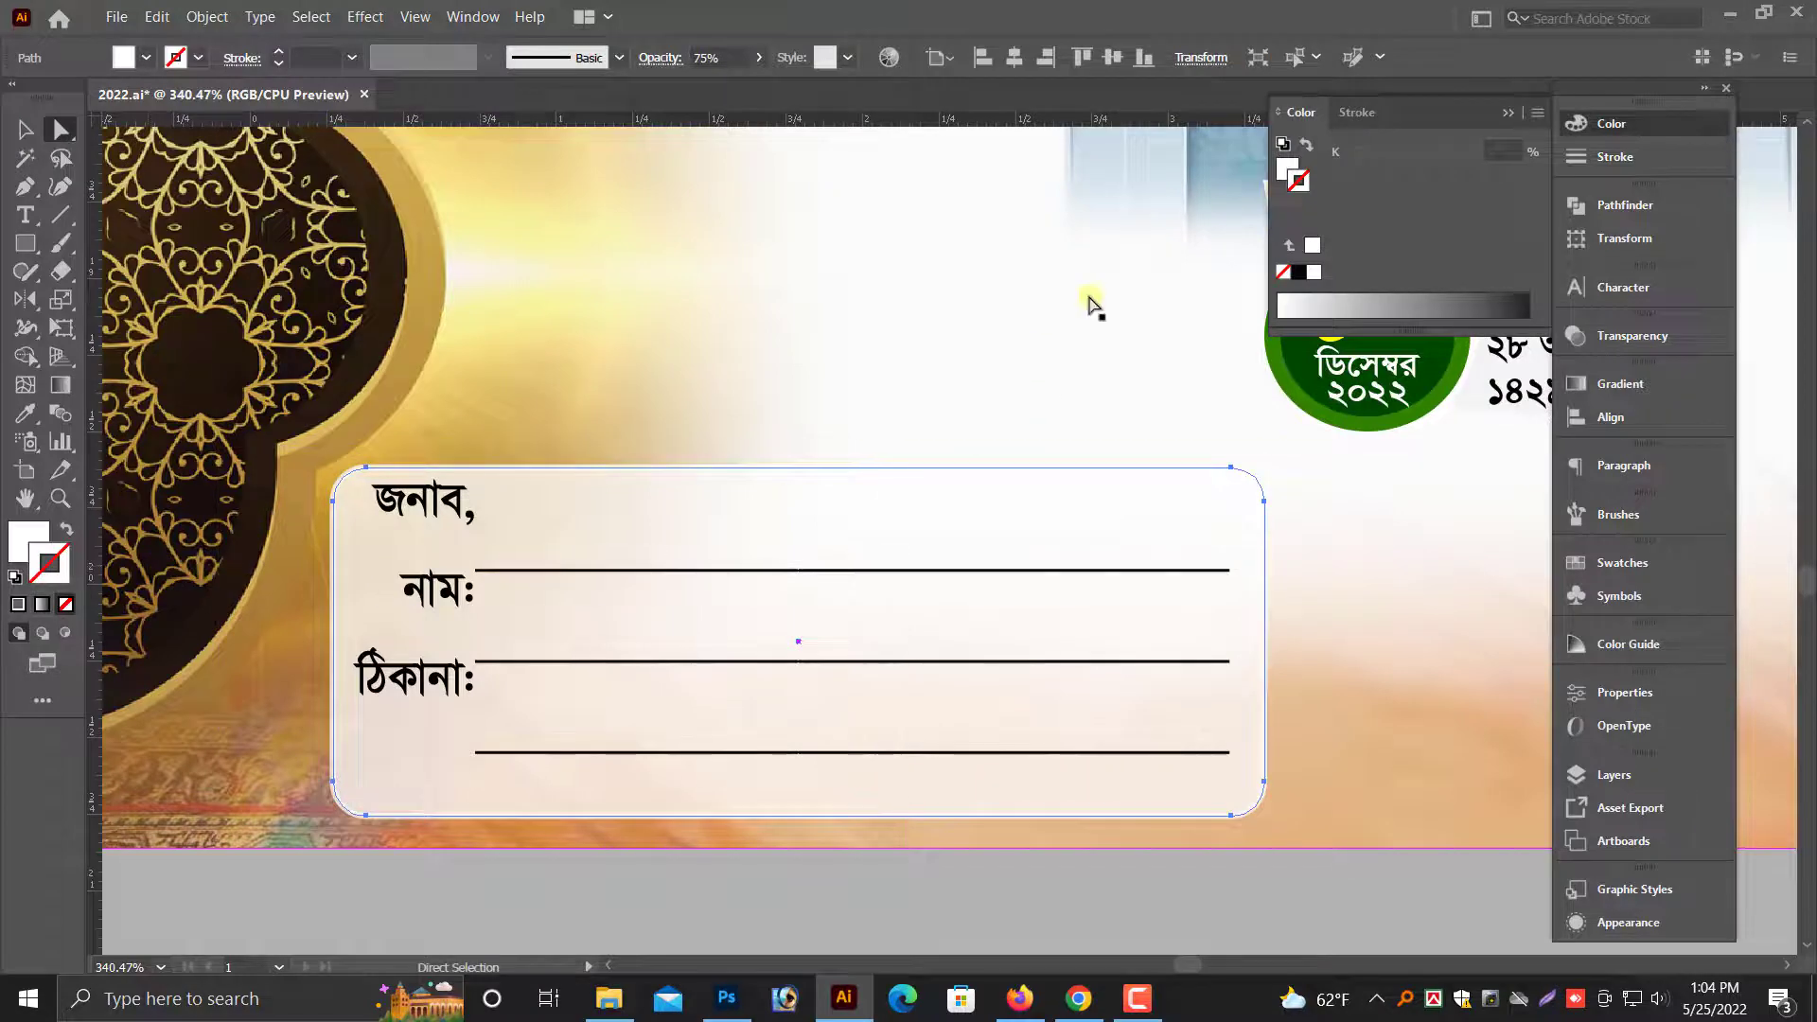
pyautogui.click(1298, 272)
pyautogui.click(1412, 174)
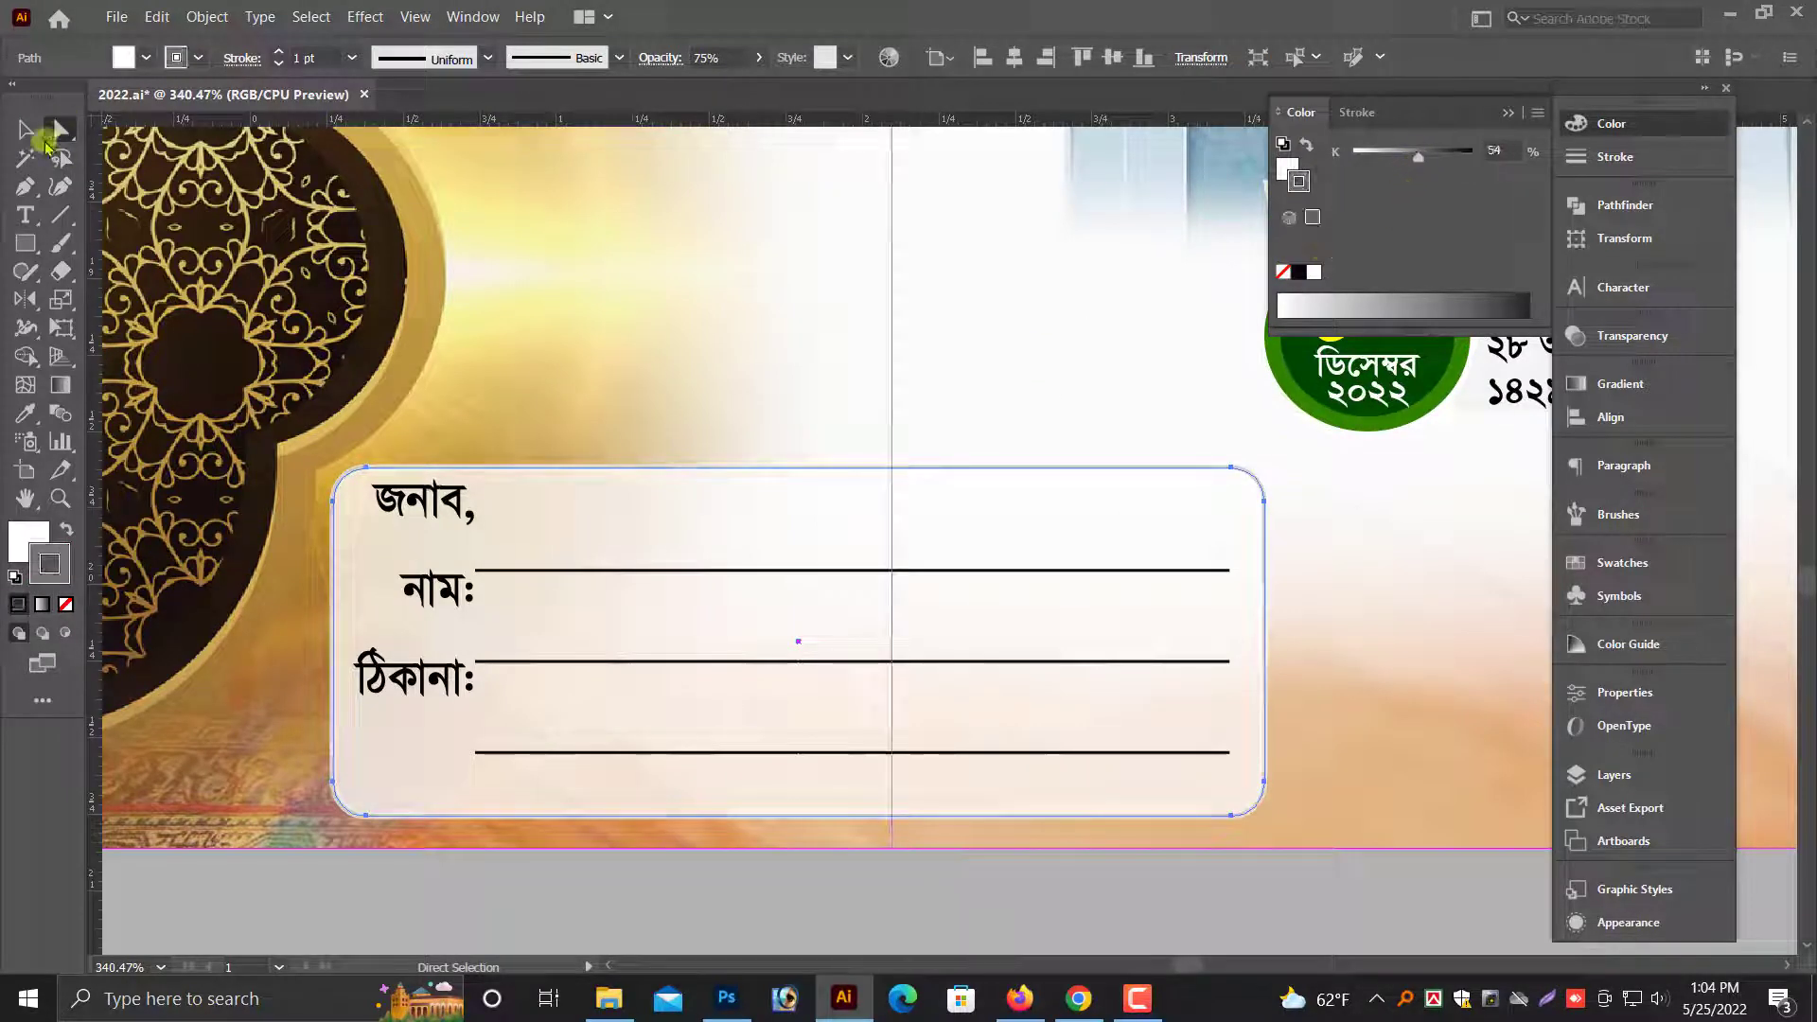
pyautogui.click(42, 138)
pyautogui.click(574, 817)
# - Move the spare golden half-arch onto the right edge of the color envelope and bring it to the front
pyautogui.hotkey('ctrl', '-')
pyautogui.hotkey('ctrl', '-')
pyautogui.hotkey('ctrl', '-')
pyautogui.hotkey('ctrl', '-')
pyautogui.hotkey('ctrl', '-')
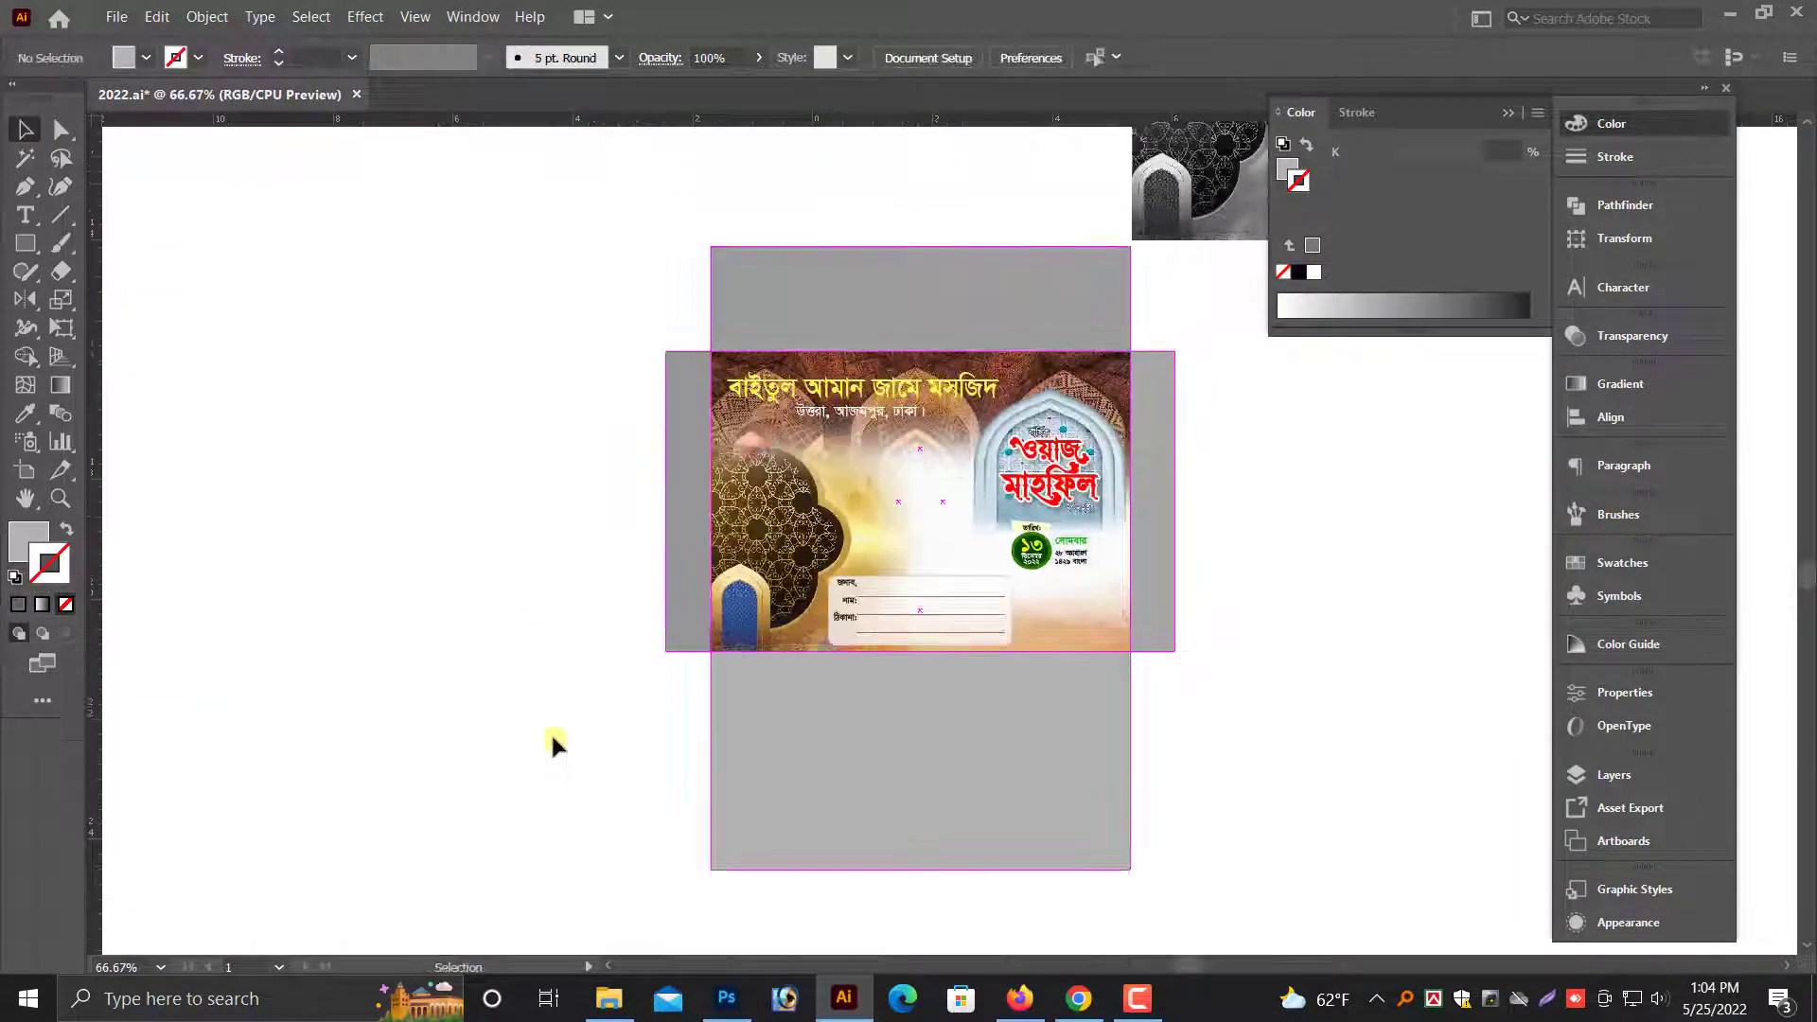
pyautogui.hotkey('ctrl', '-')
pyautogui.hotkey('ctrl', '-')
pyautogui.hotkey('alt', 'space')
pyautogui.moveTo(1100, 397)
pyautogui.mouseDown()
pyautogui.moveTo(996, 455)
pyautogui.moveTo(1060, 429)
pyautogui.moveTo(1092, 369)
pyautogui.mouseUp()
pyautogui.click(369, 492)
pyautogui.scroll(-1, 369, 492)
pyautogui.scroll(3, 355, 454)
pyautogui.hotkey('ctrl', '-')
pyautogui.hotkey('ctrl', '-')
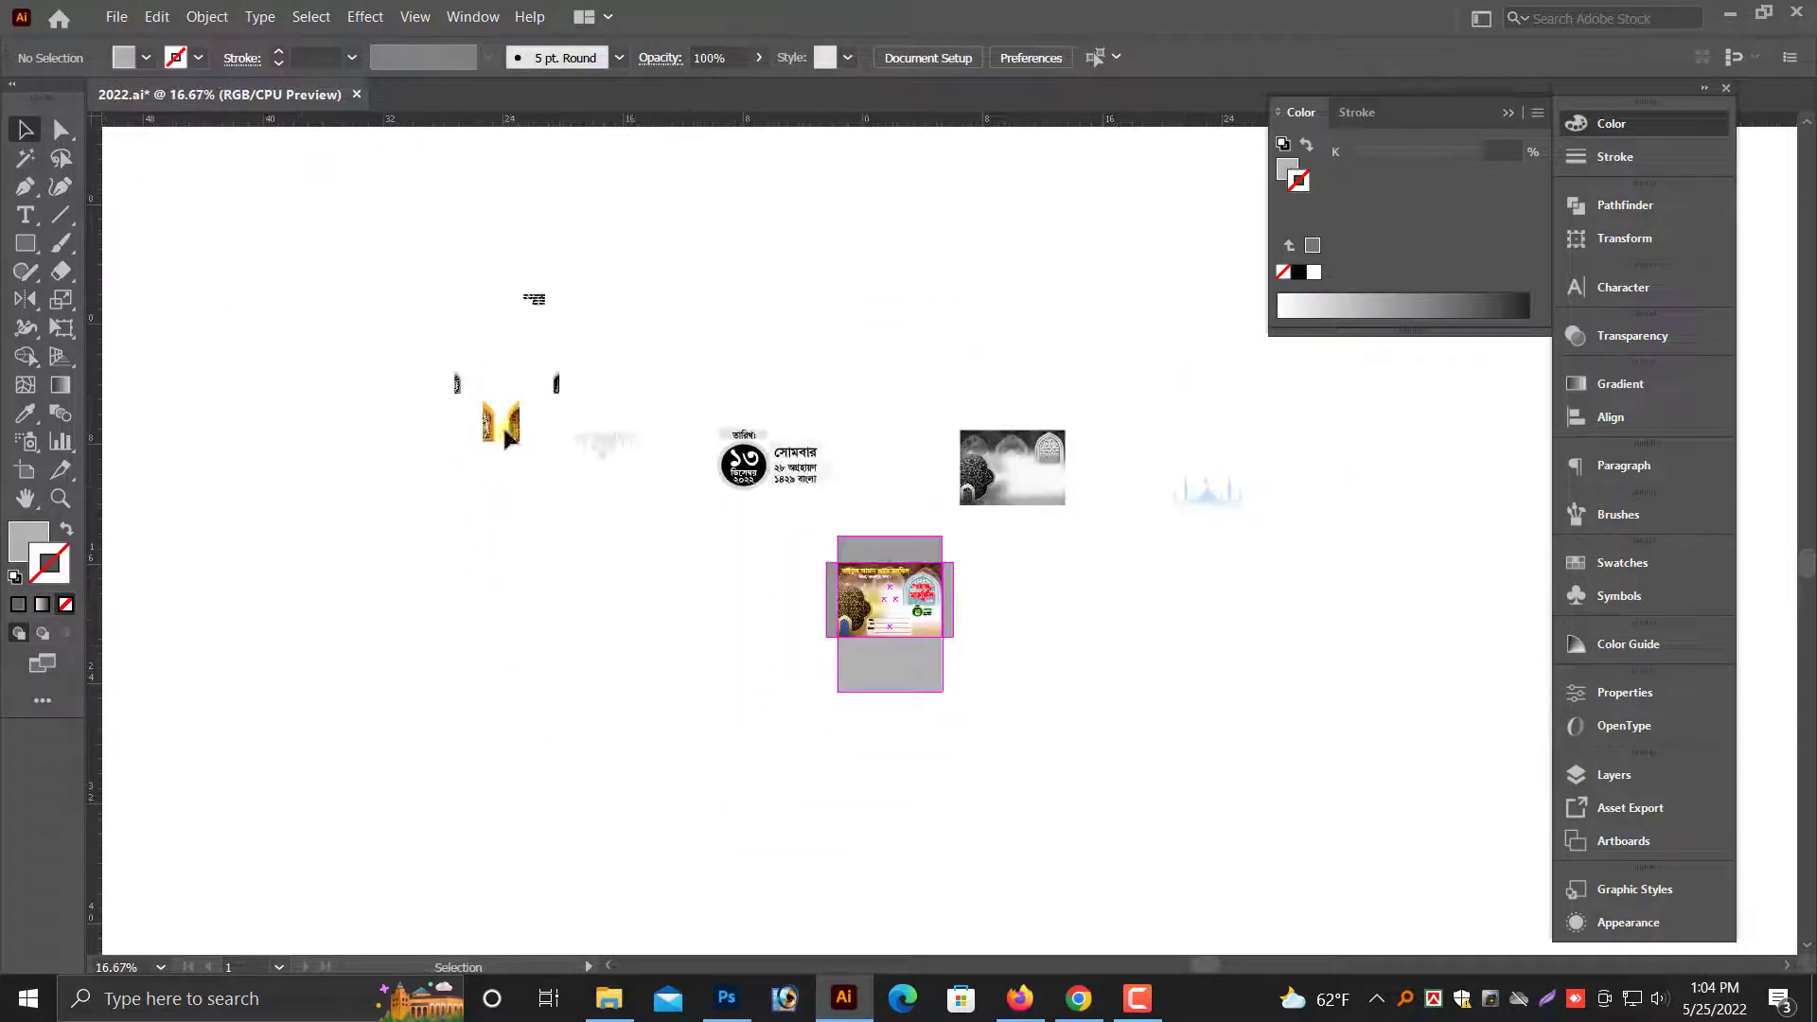
pyautogui.click(515, 421)
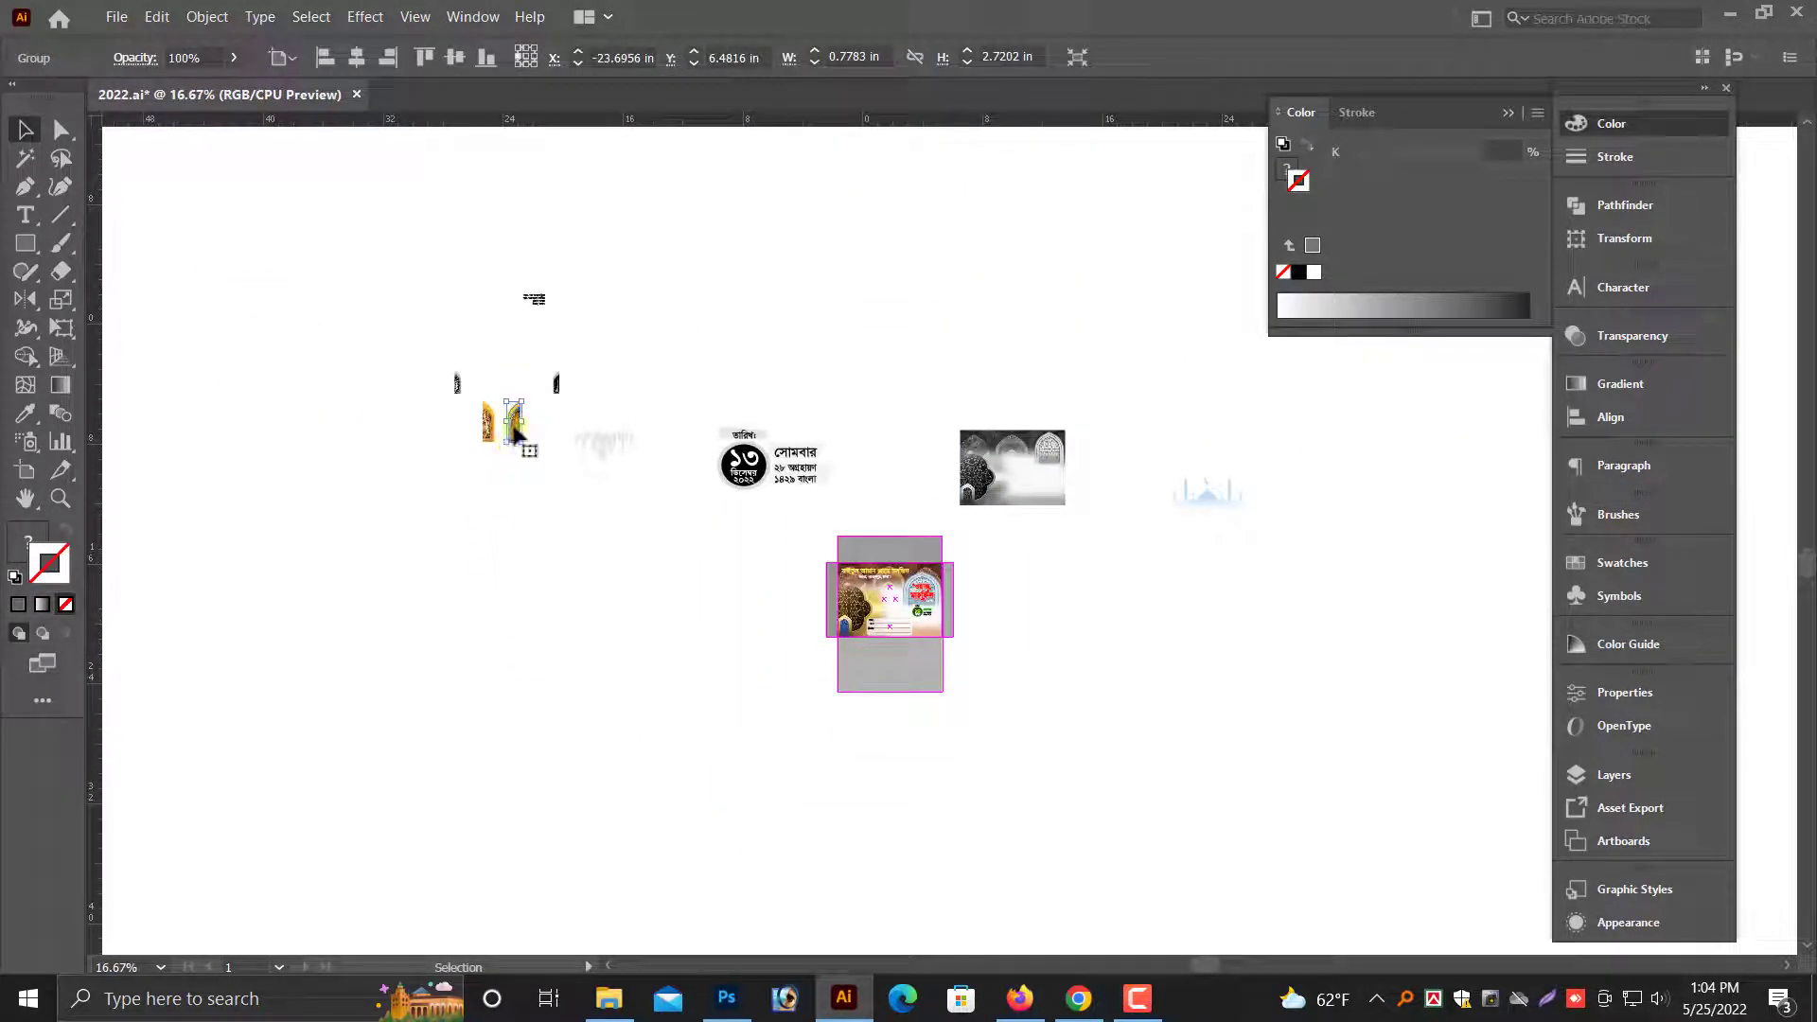
pyautogui.hotkey('ctrl', 'space')
pyautogui.moveTo(895, 632); pyautogui.dragTo(901, 583)
pyautogui.rightClick(815, 596)
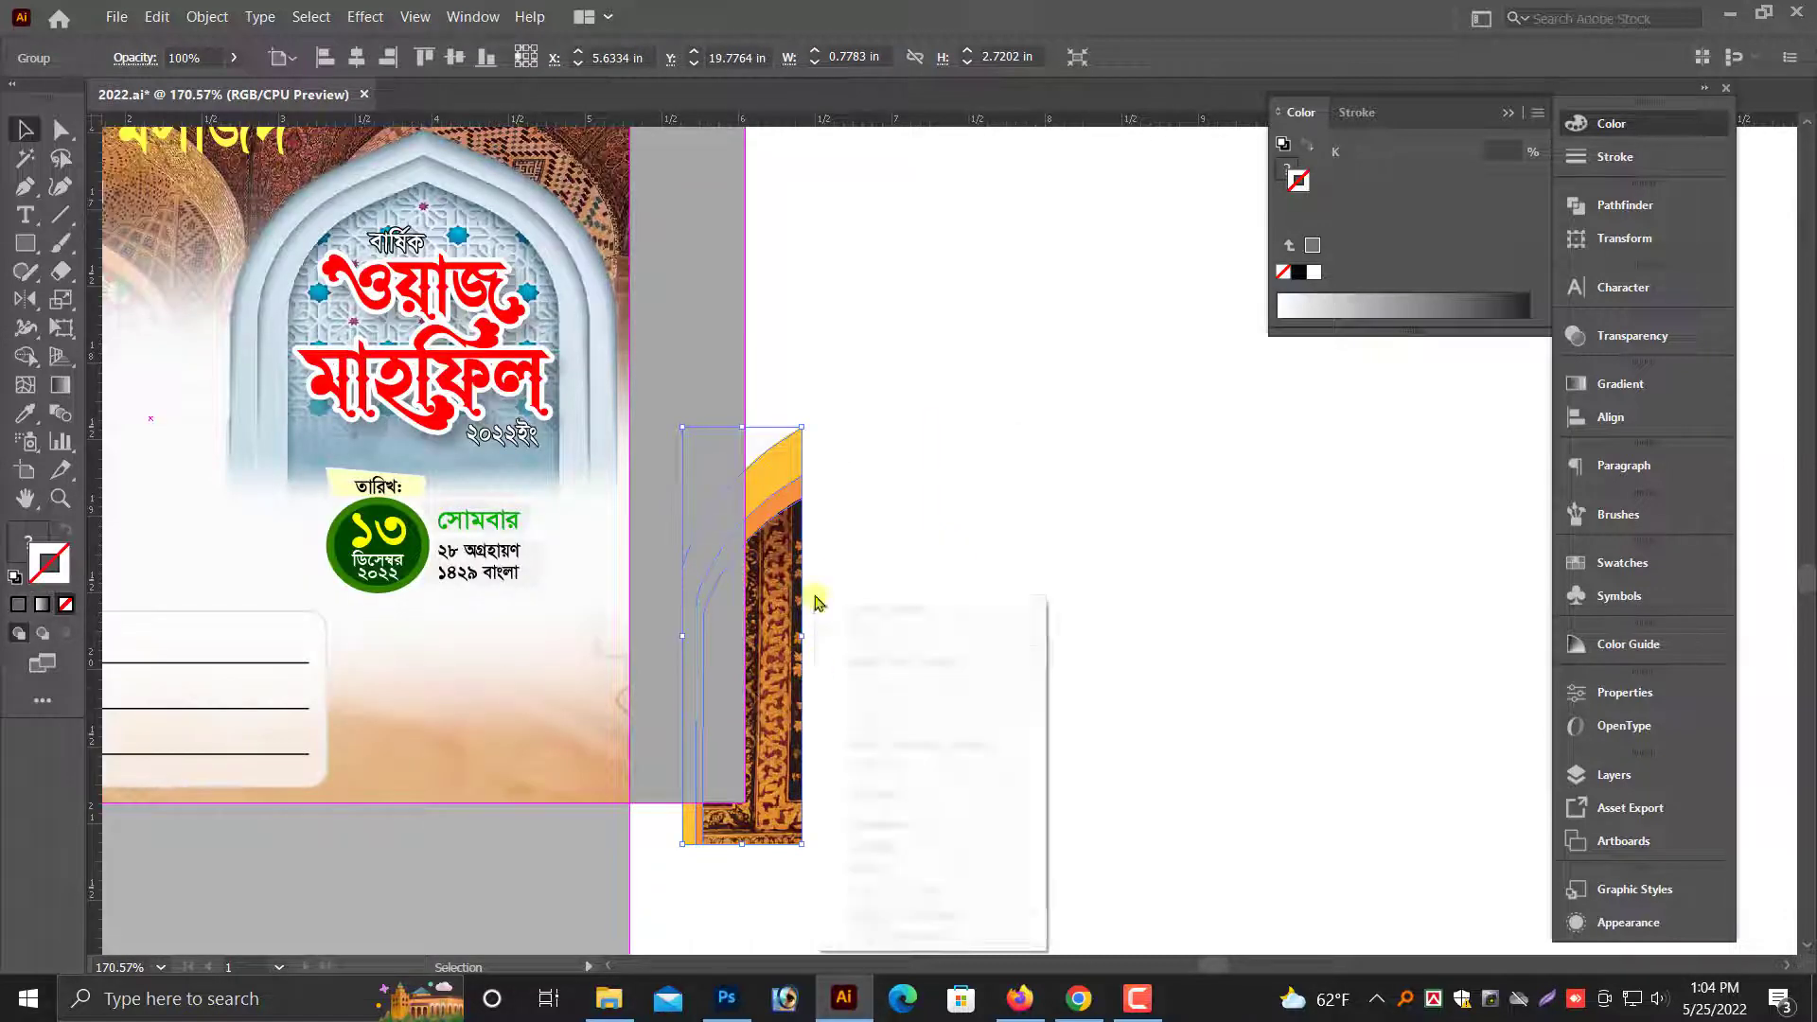
pyautogui.click(1119, 839)
# - Scale down the golden half-arch and align it with the lower-right corner of the envelope front
pyautogui.moveTo(761, 761); pyautogui.dragTo(634, 734)
pyautogui.moveTo(630, 392); pyautogui.dragTo(587, 538)
pyautogui.hotkey('ctrl', 'space')
pyautogui.moveTo(842, 860); pyautogui.dragTo(503, 609)
pyautogui.moveTo(589, 709); pyautogui.dragTo(728, 695)
pyautogui.hotkey('ctrl', '-')
pyautogui.hotkey('ctrl', '-')
pyautogui.hotkey('ctrl', '-')
pyautogui.hotkey('ctrl', '-')
pyautogui.click(1202, 794)
pyautogui.scroll(1, 1101, 745)
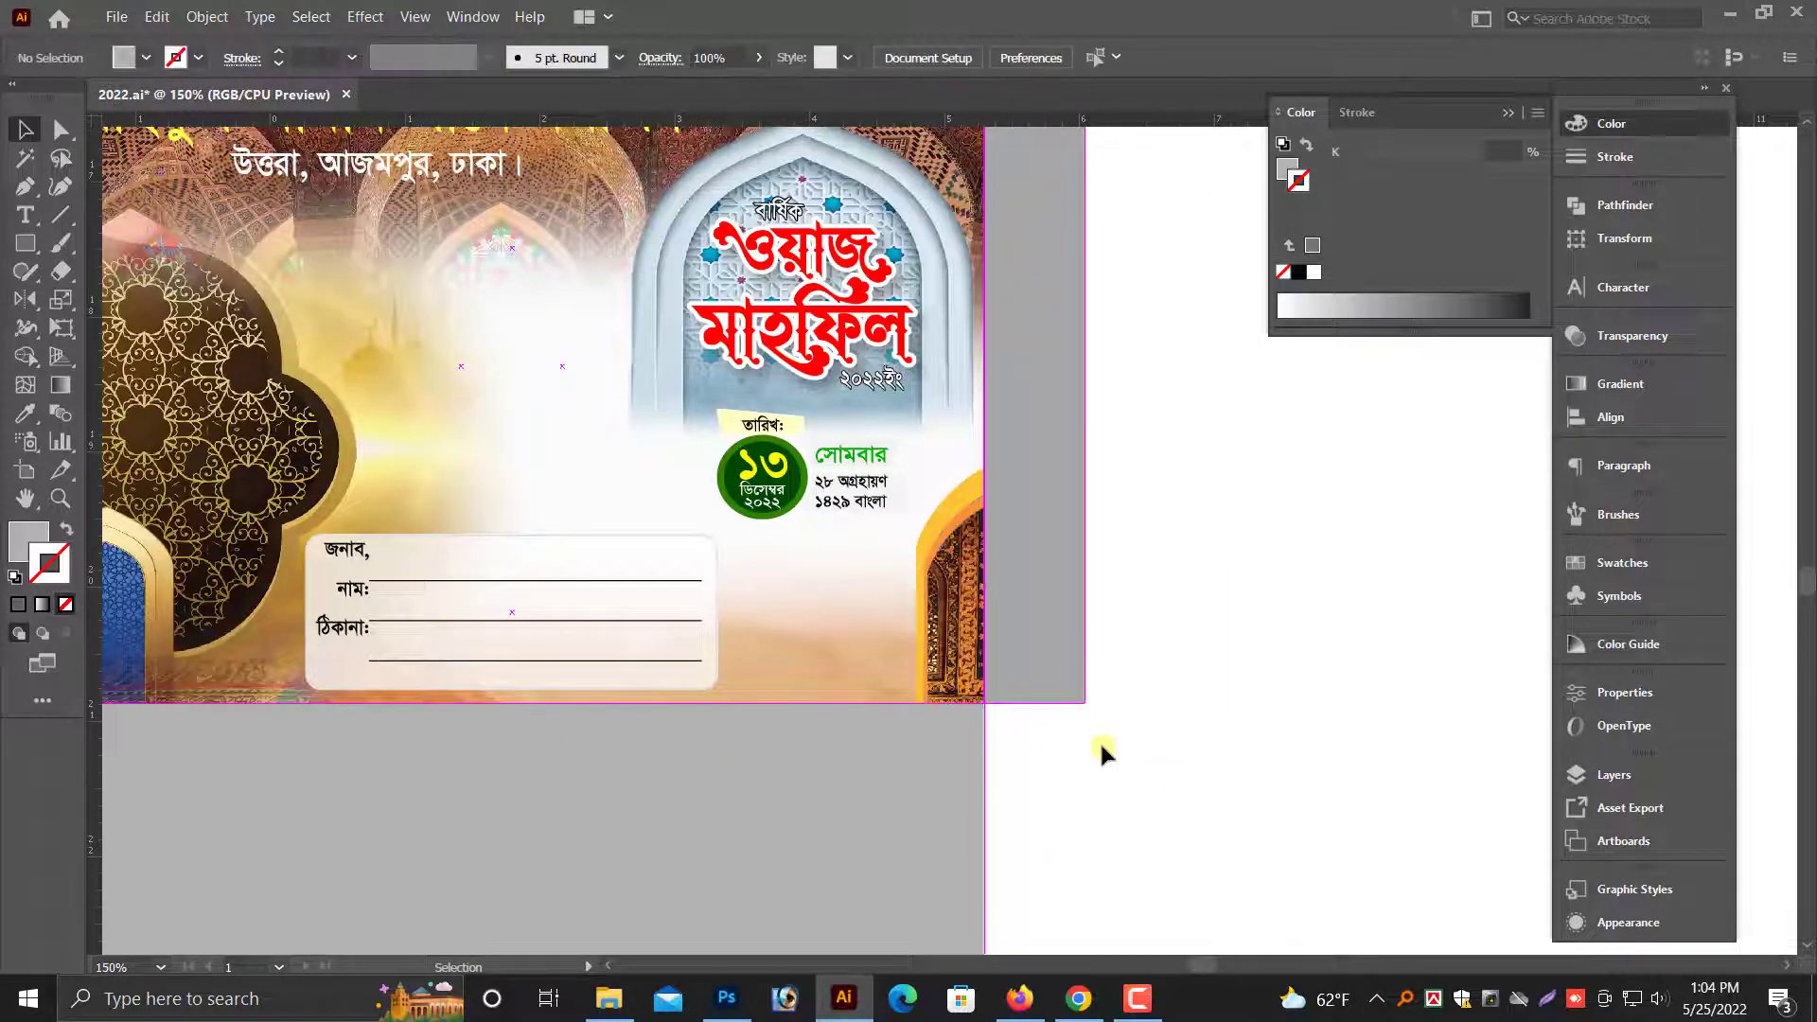
# - Move the mosque name and address text off the envelope into the empty area above it
pyautogui.press('space')
pyautogui.moveTo(814, 648); pyautogui.dragTo(1010, 663)
pyautogui.hotkey('alt', 'space')
pyautogui.scroll(2, 1283, 795)
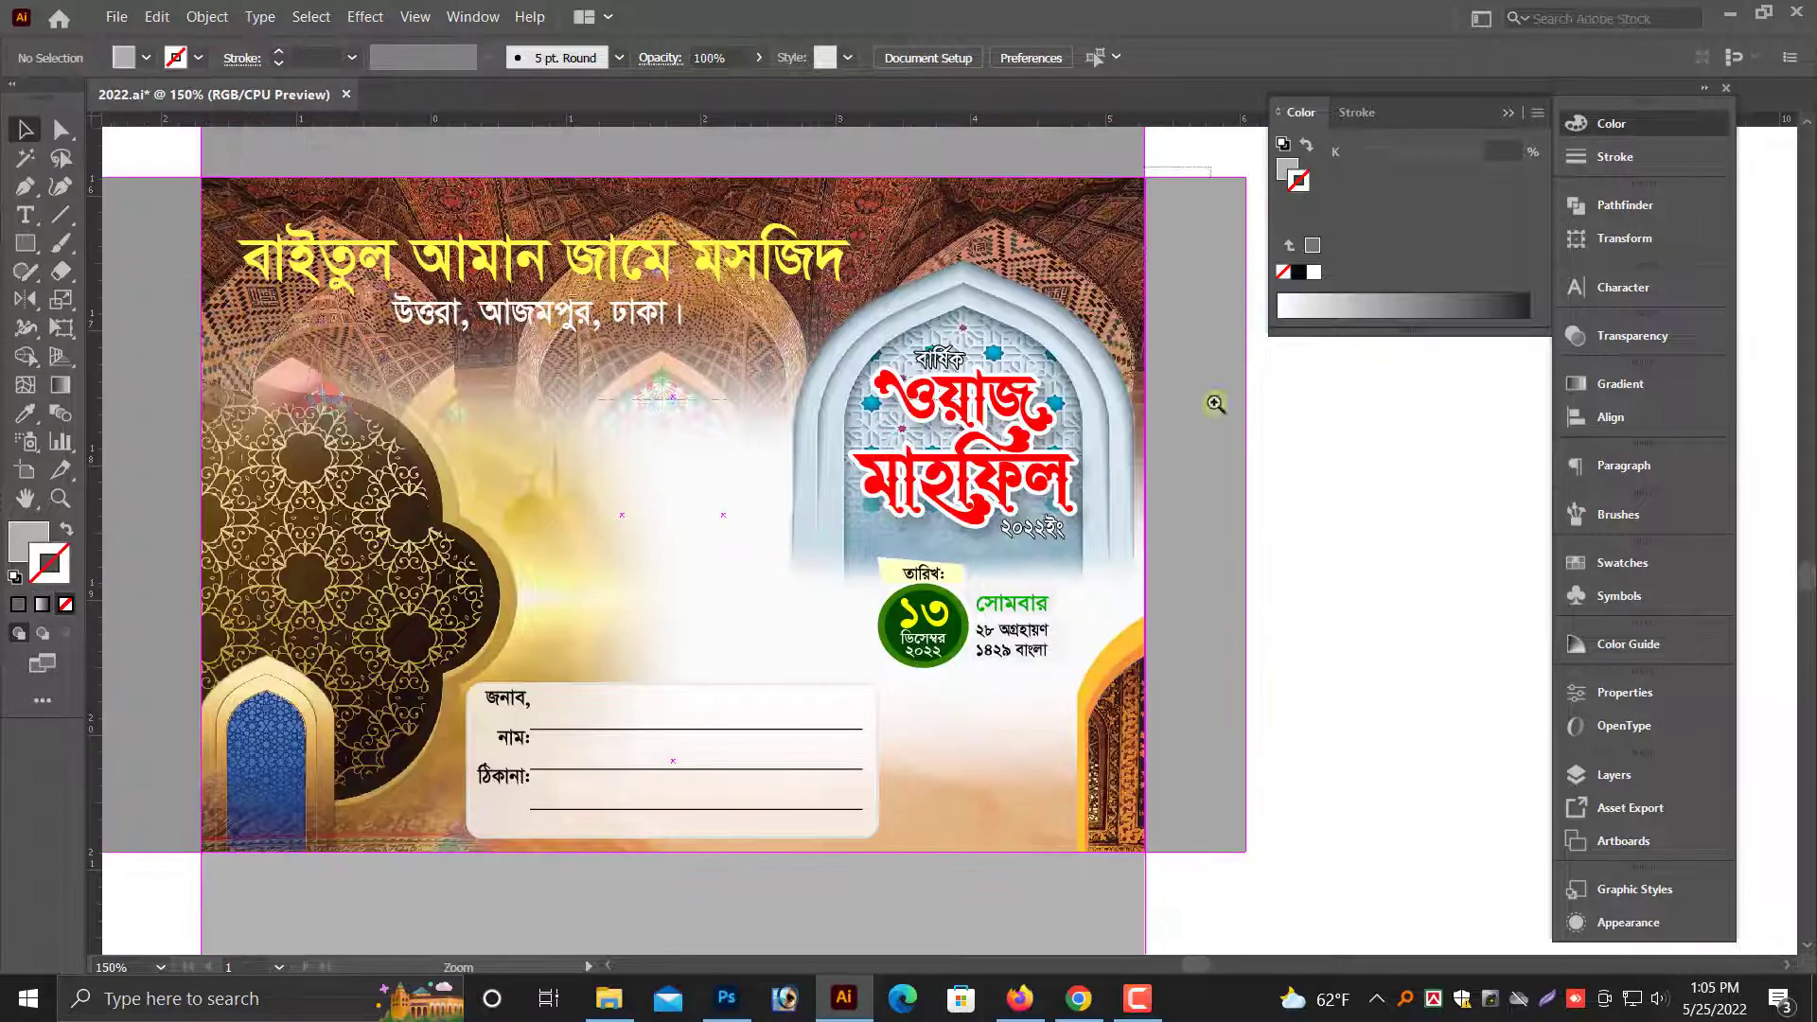
pyautogui.moveTo(1215, 403); pyautogui.dragTo(1215, 403)
pyautogui.click(718, 496)
pyautogui.keyDown('shift'); pyautogui.click(691, 587); pyautogui.keyUp('shift')
pyautogui.hotkey('ctrl', '-')
pyautogui.hotkey('ctrl', '-')
pyautogui.hotkey('ctrl', '-')
pyautogui.hotkey('ctrl', '-')
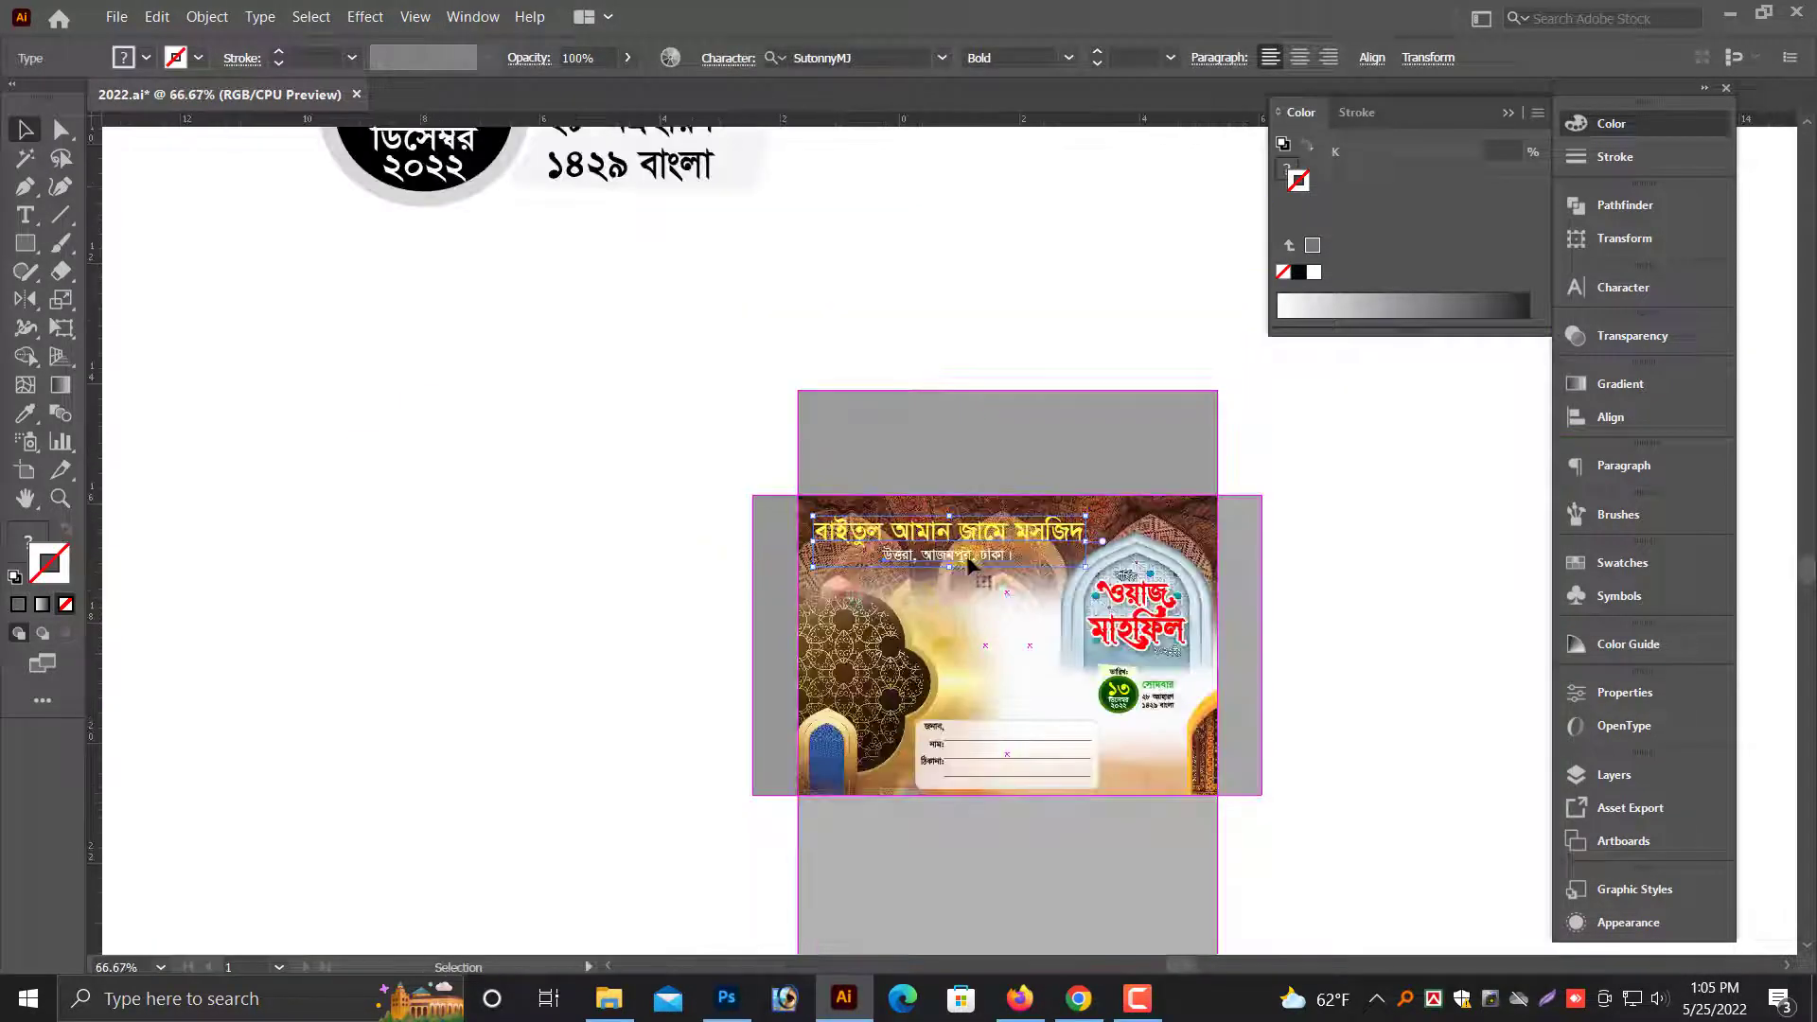
pyautogui.moveTo(987, 544); pyautogui.dragTo(1037, 312)
pyautogui.press('space')
pyautogui.moveTo(1149, 185); pyautogui.dragTo(698, 481)
pyautogui.click(674, 486)
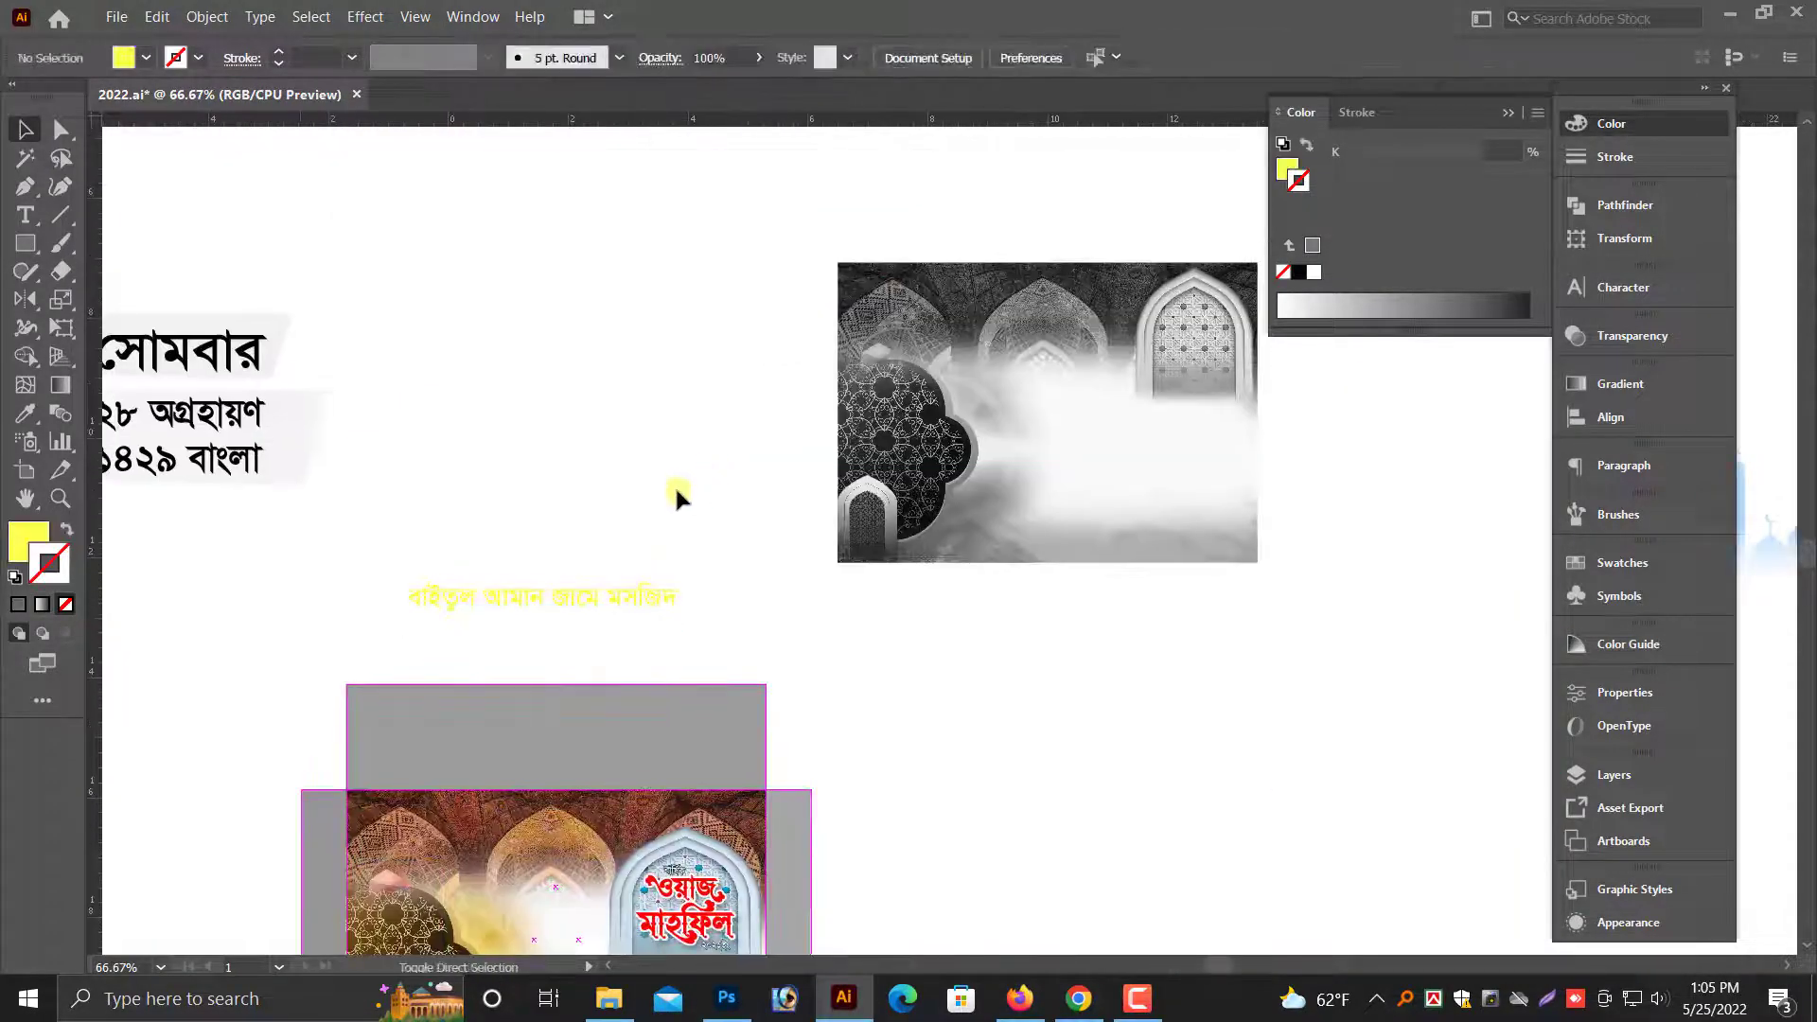
# - Show the artboards, then move the mosque text up over the blank page and enlarge it
pyautogui.hotkey('ctrl', 'shift', 'h')
pyautogui.moveTo(526, 574); pyautogui.dragTo(595, 289)
pyautogui.press('space')
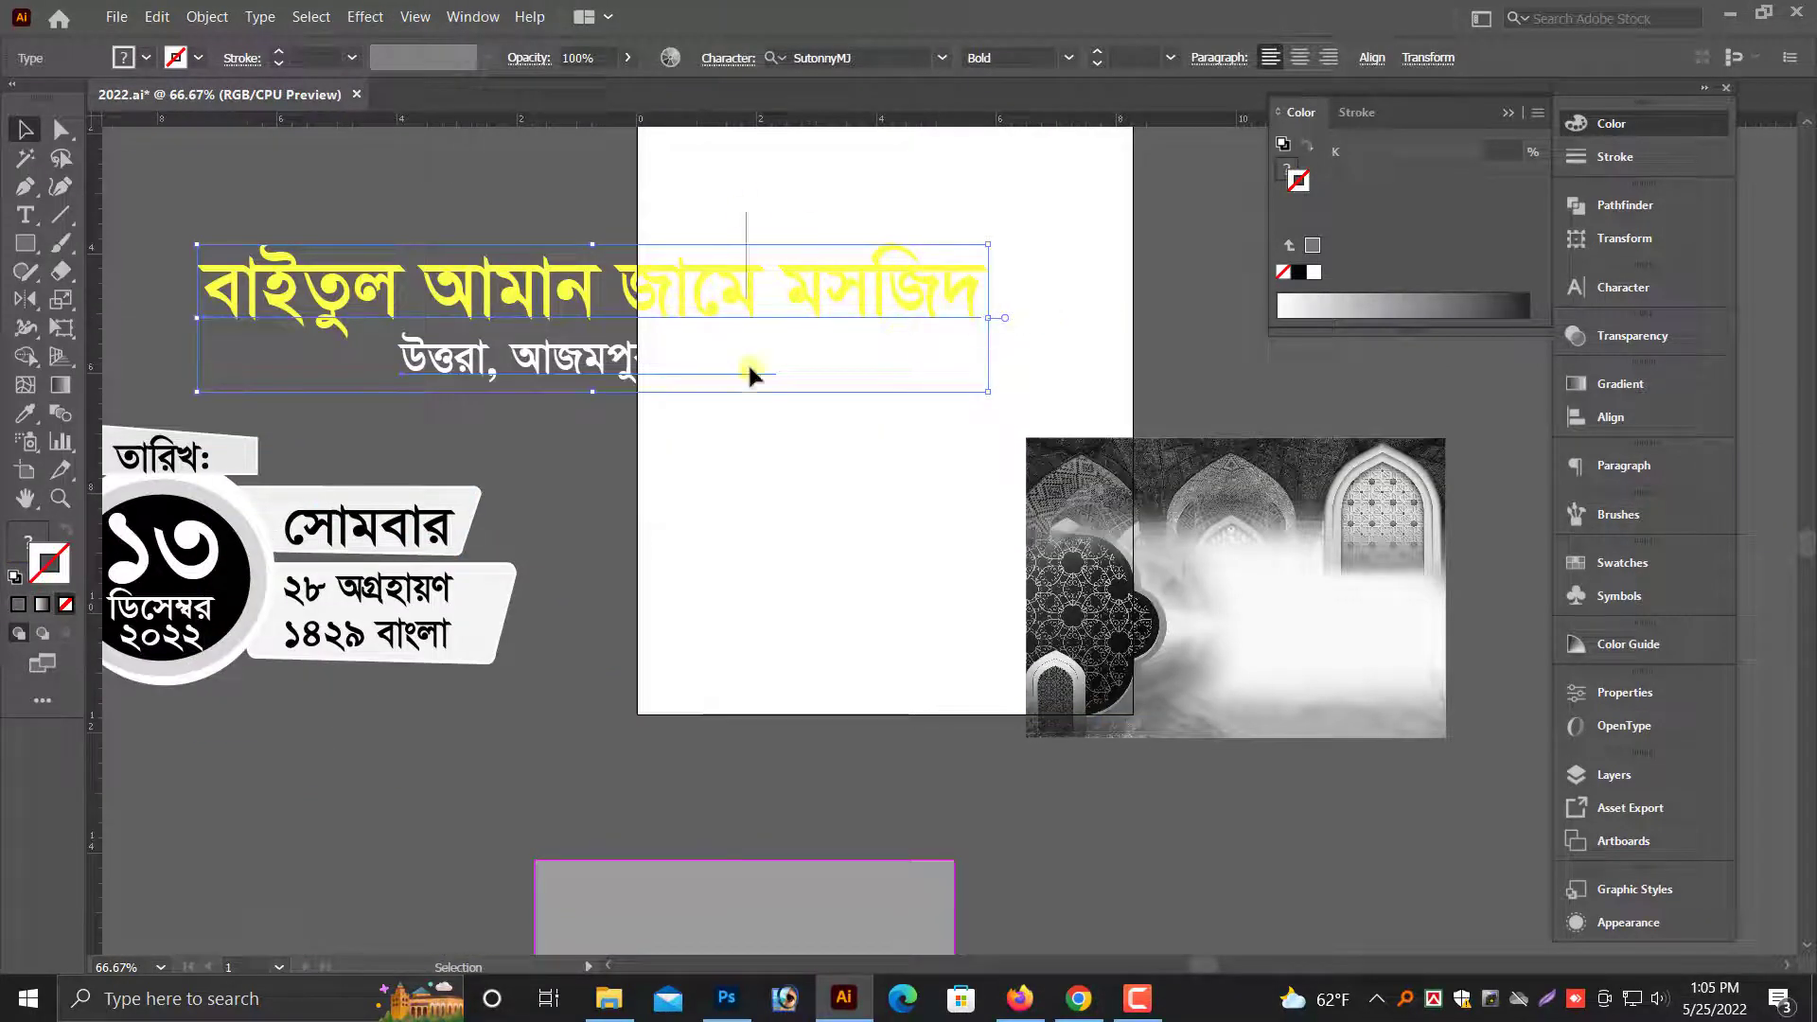
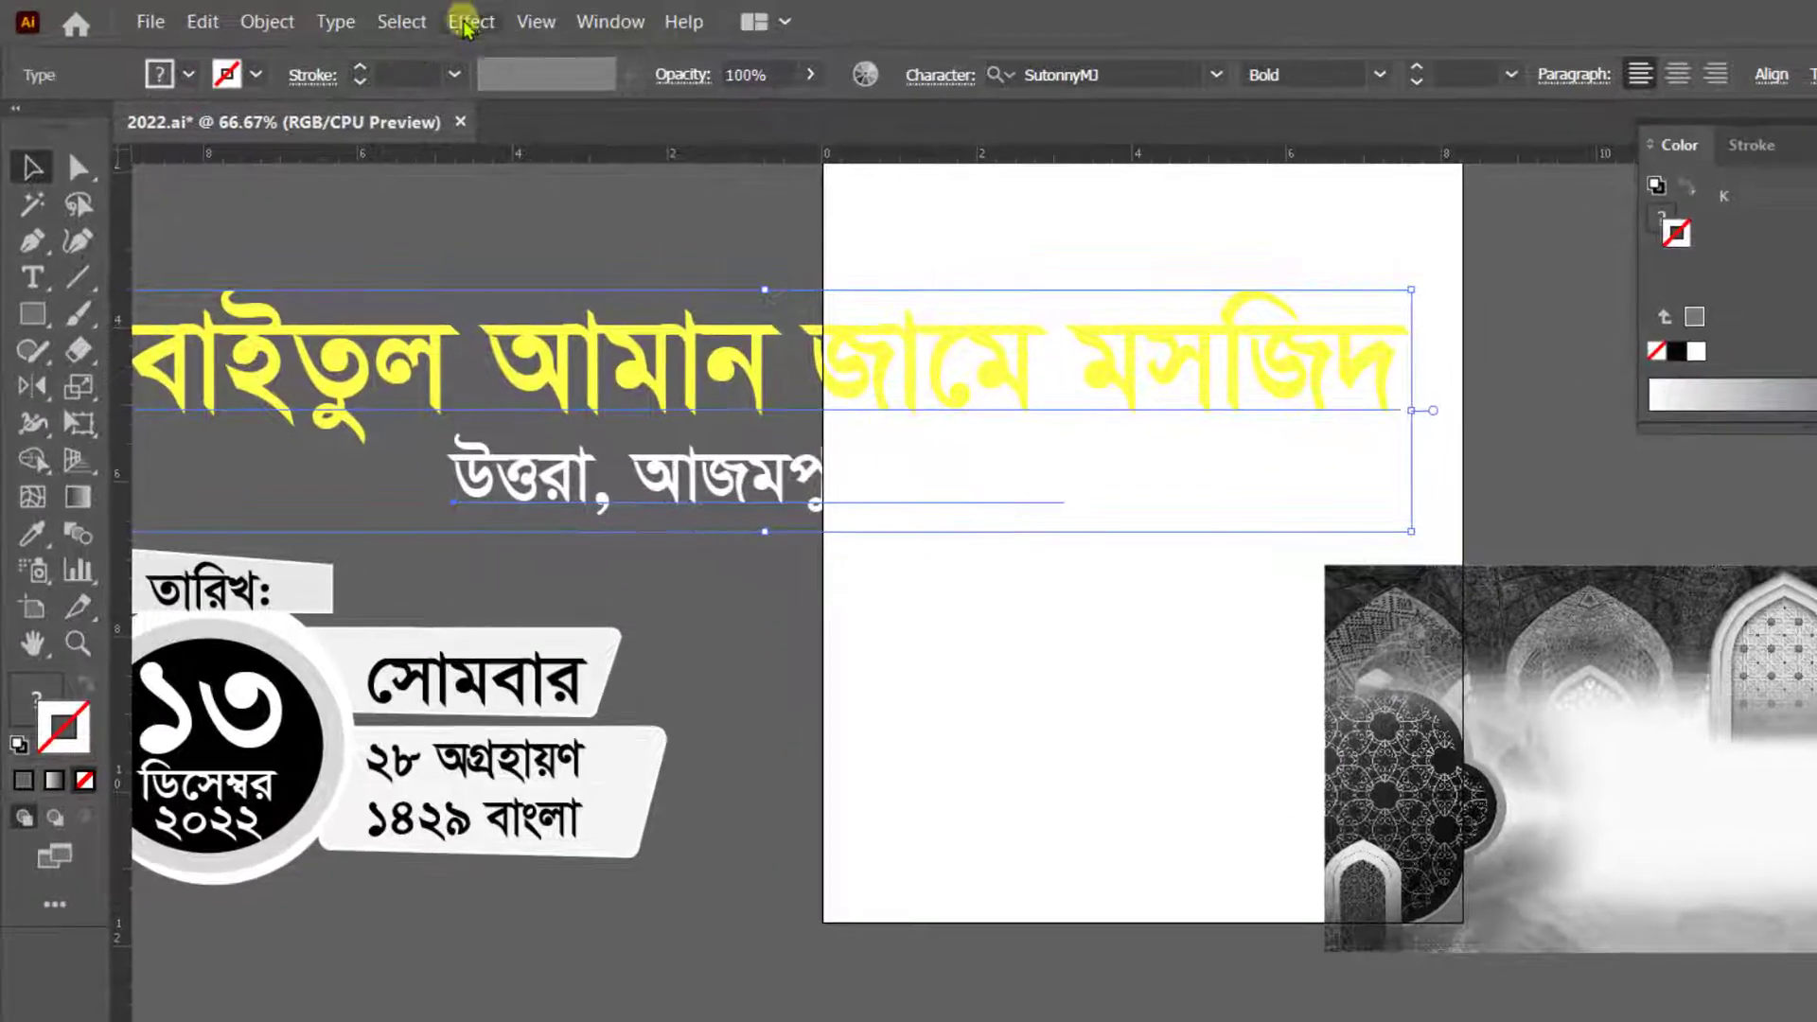
# - Apply a Multiply drop shadow with 100% opacity to the mosque name and address text
pyautogui.click(364, 16)
pyautogui.moveTo(501, 415)
pyautogui.click(856, 418)
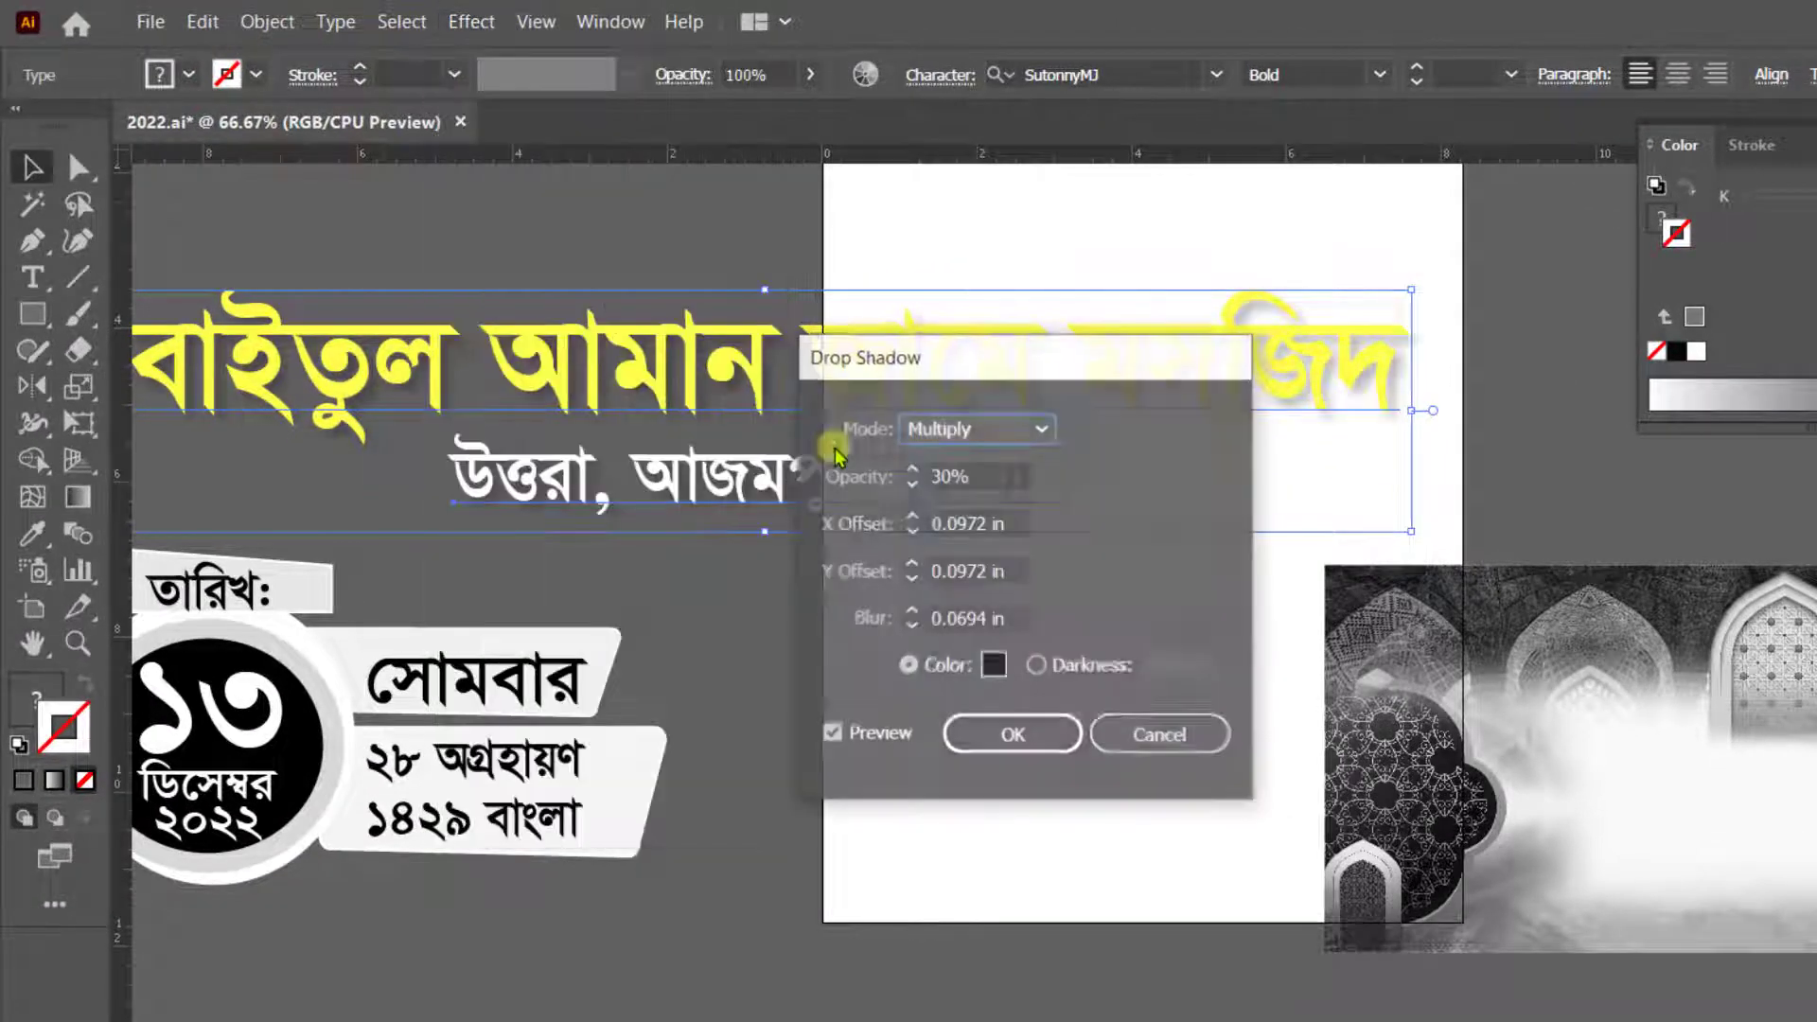
pyautogui.press('Tab')
pyautogui.write('100')
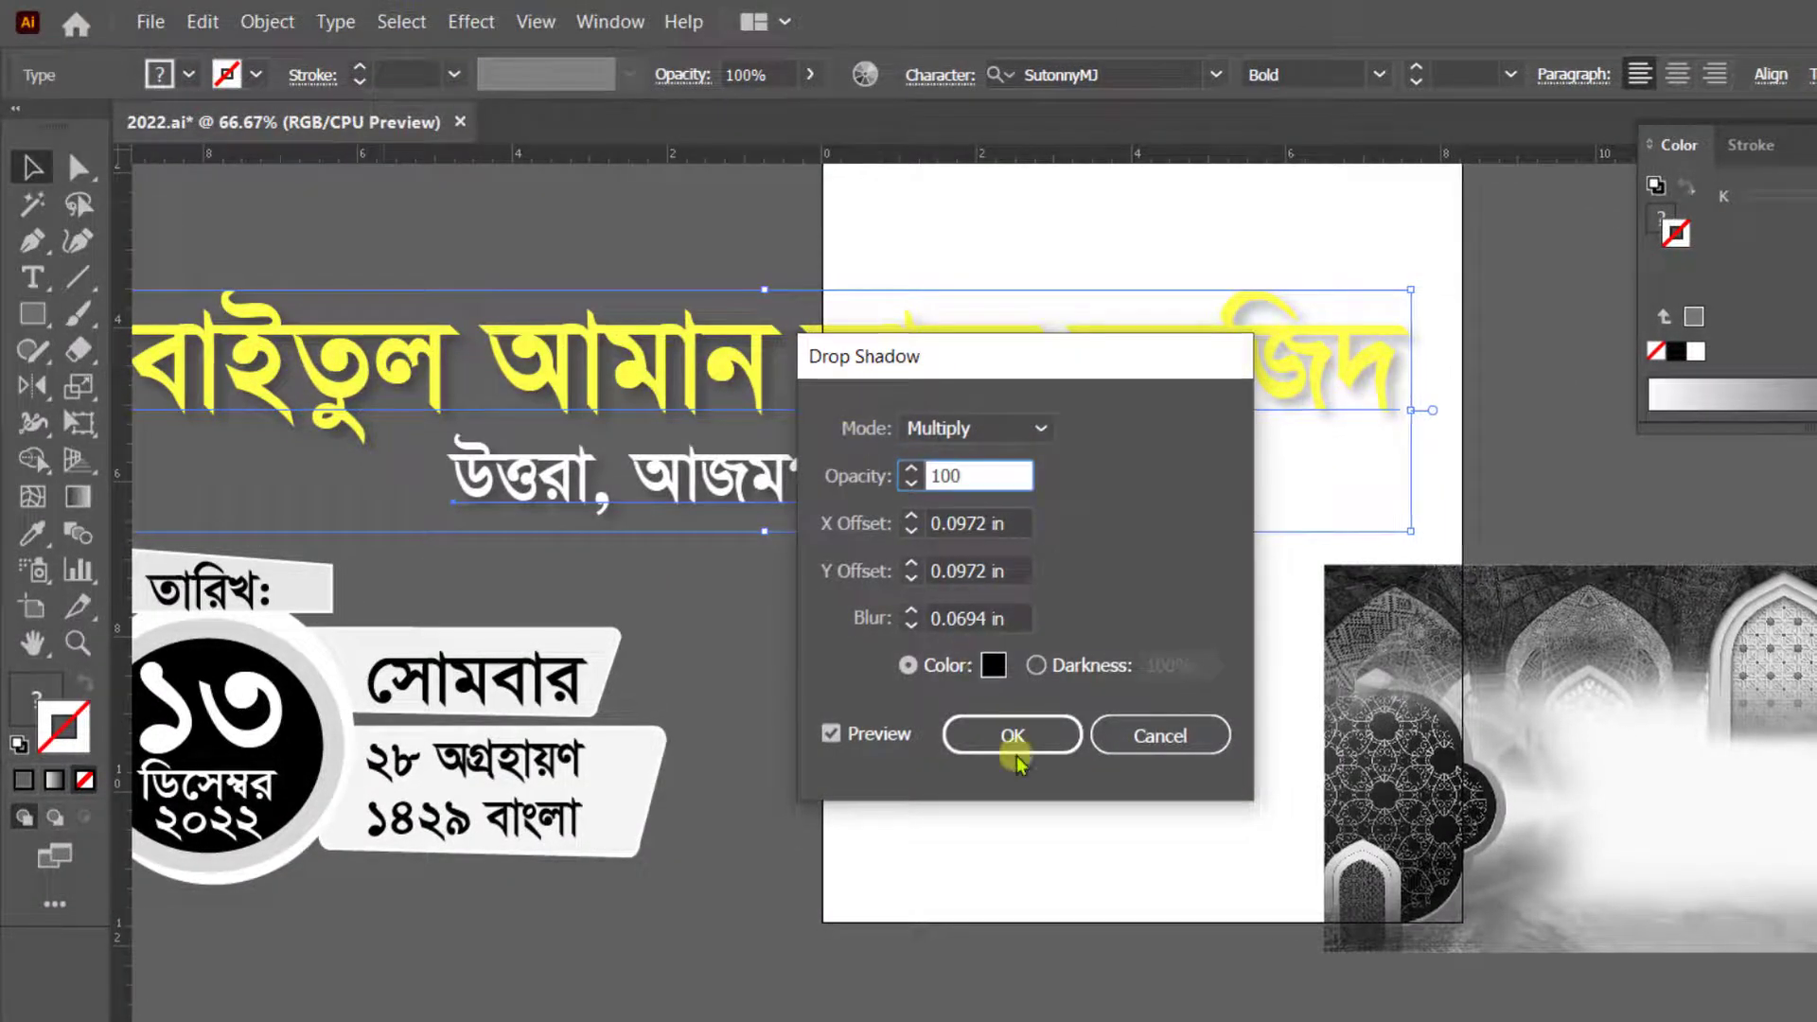
pyautogui.click(1013, 736)
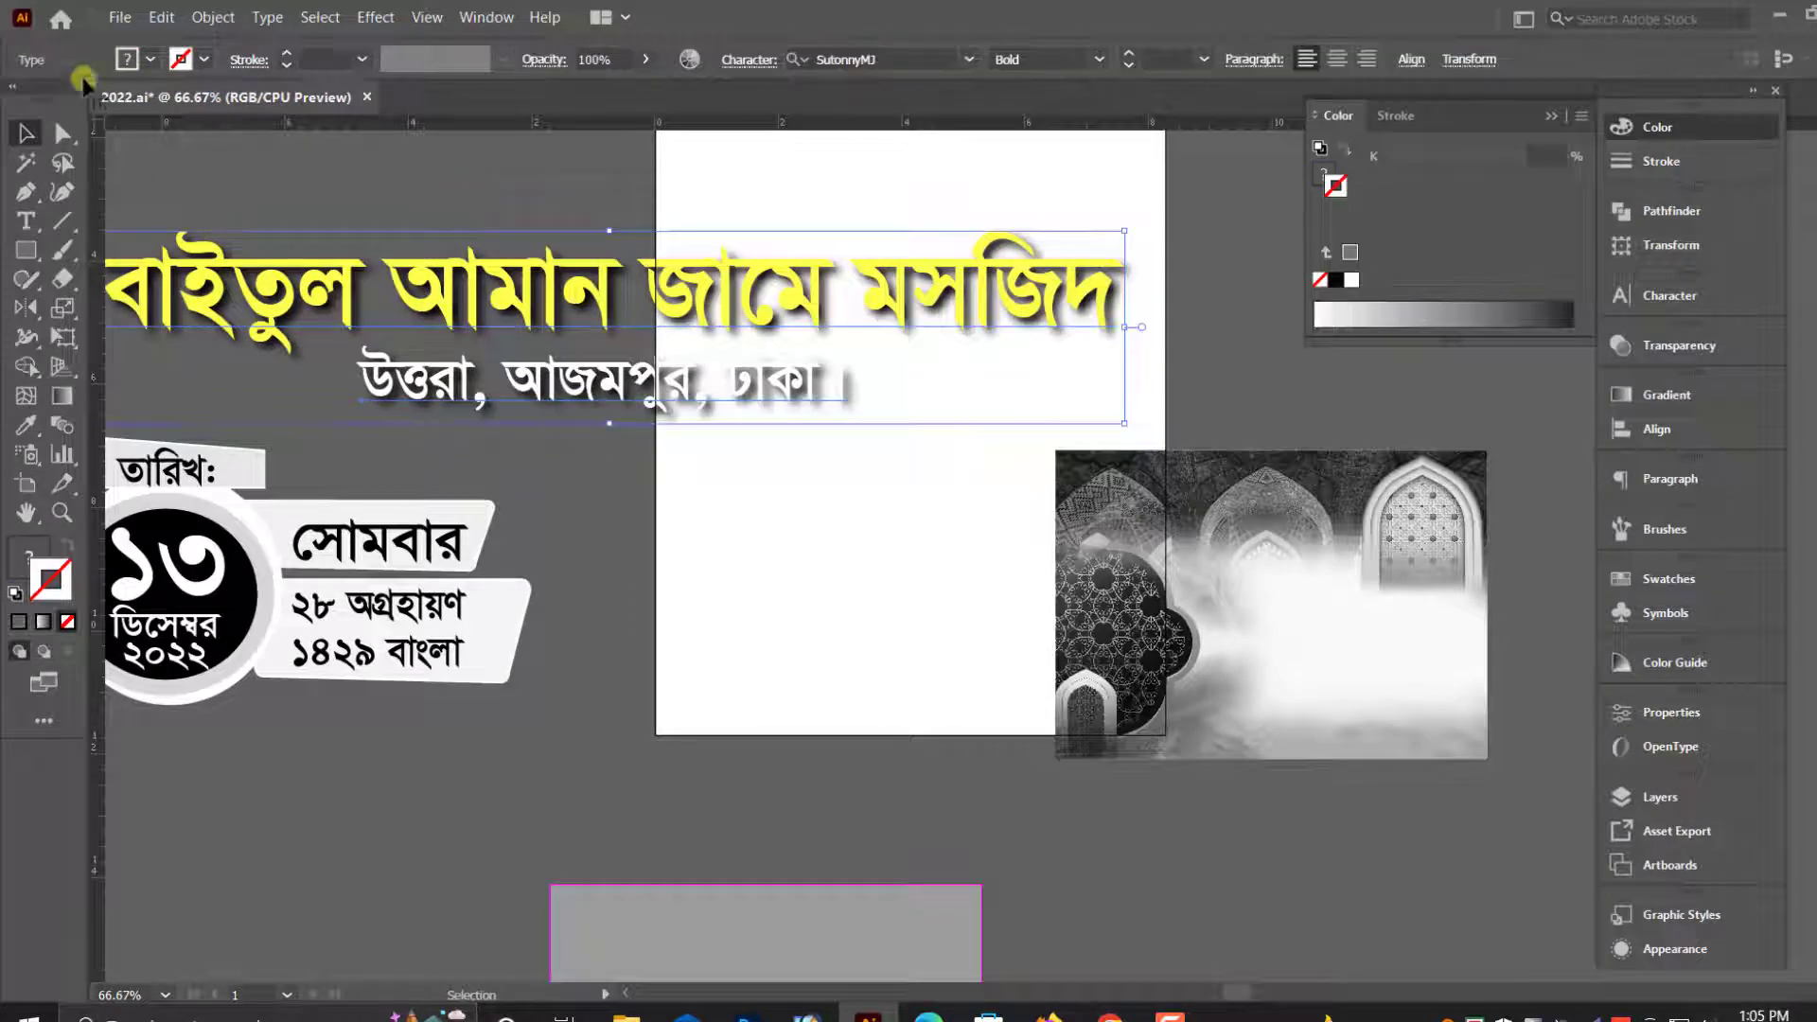
# - Place a duplicate of the shadowed mosque name and address text above the original
pyautogui.scroll(-1, 527, 253)
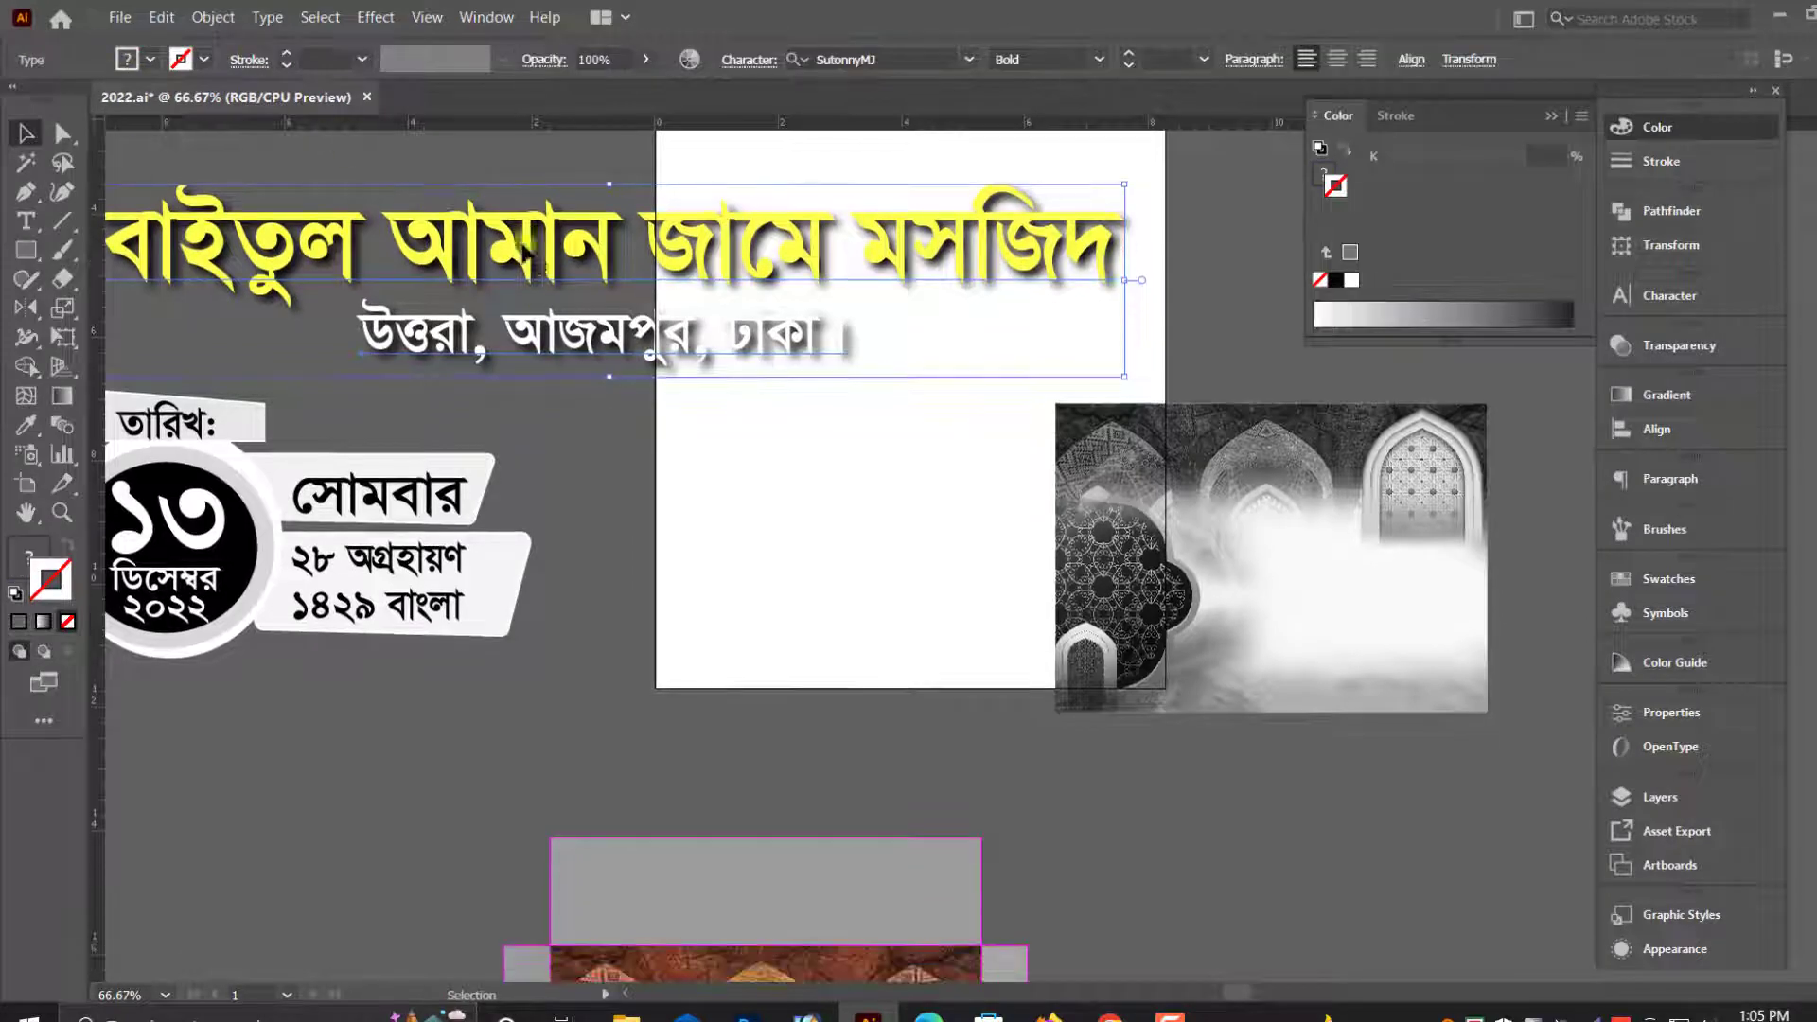
pyautogui.click(210, 21)
pyautogui.click(746, 426)
pyautogui.scroll(2, 617, 520)
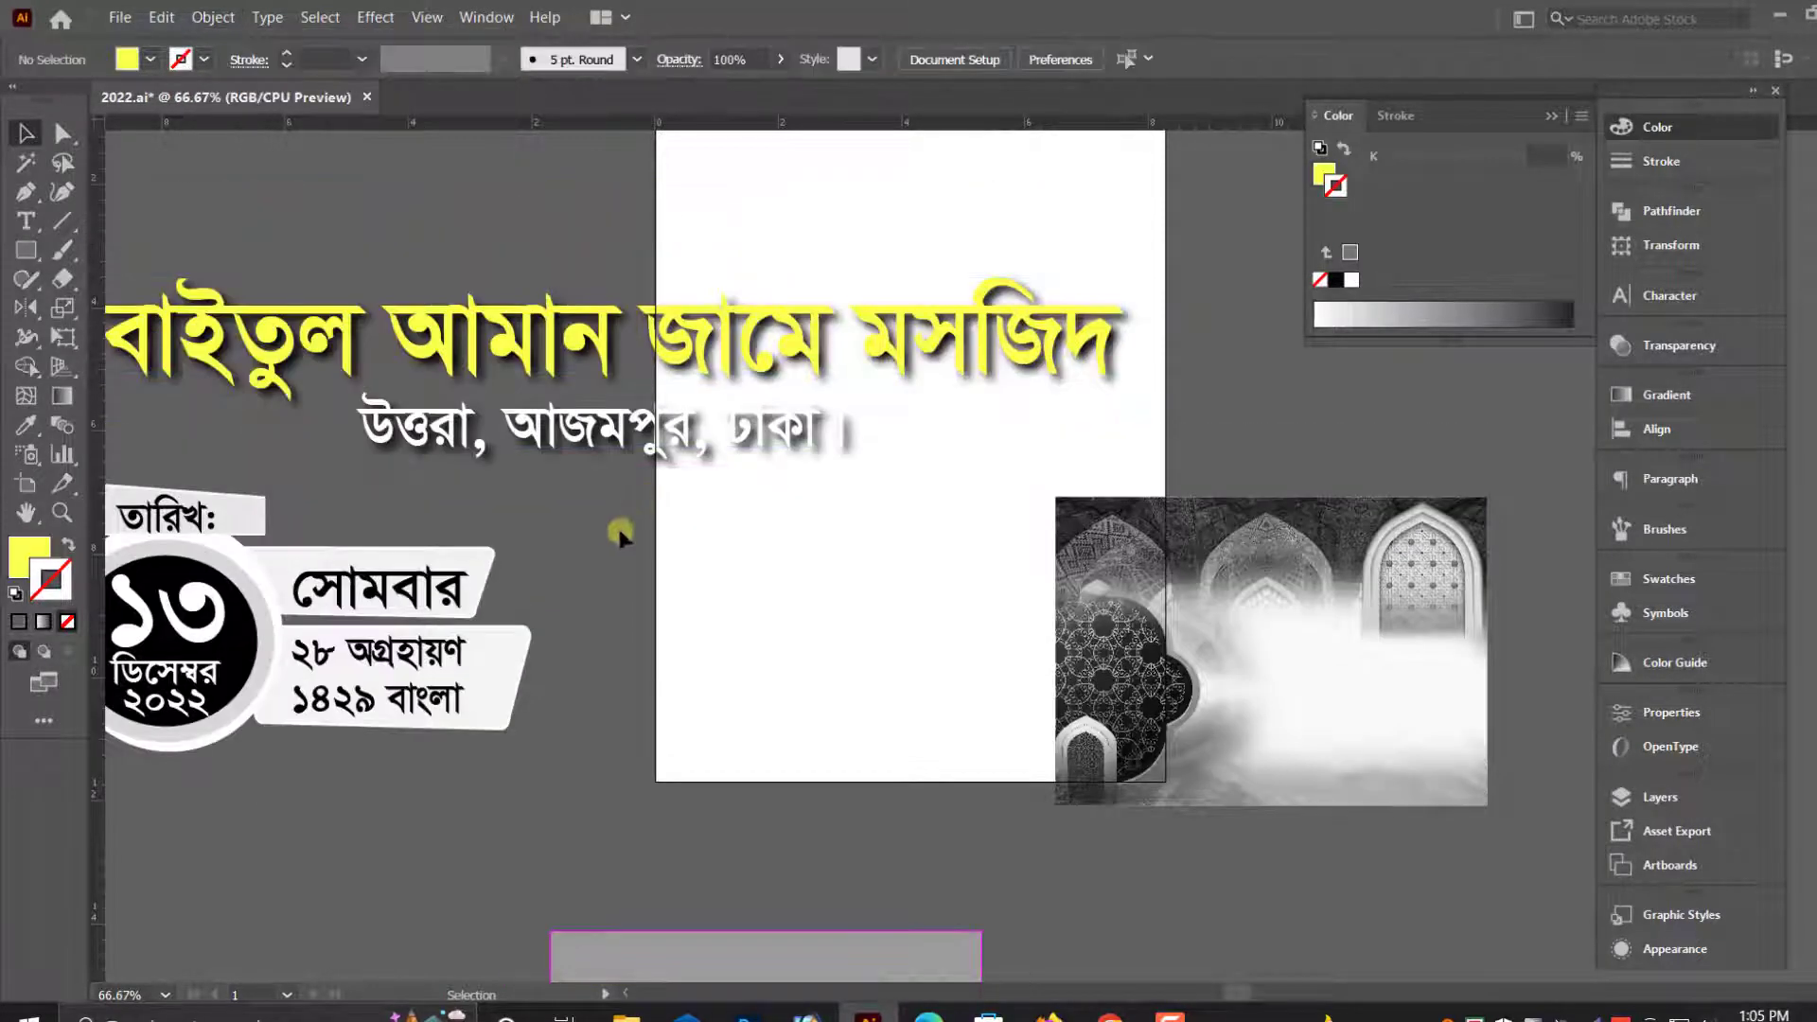
pyautogui.click(685, 396)
pyautogui.scroll(1, 636, 397)
pyautogui.moveTo(659, 396); pyautogui.dragTo(652, 224)
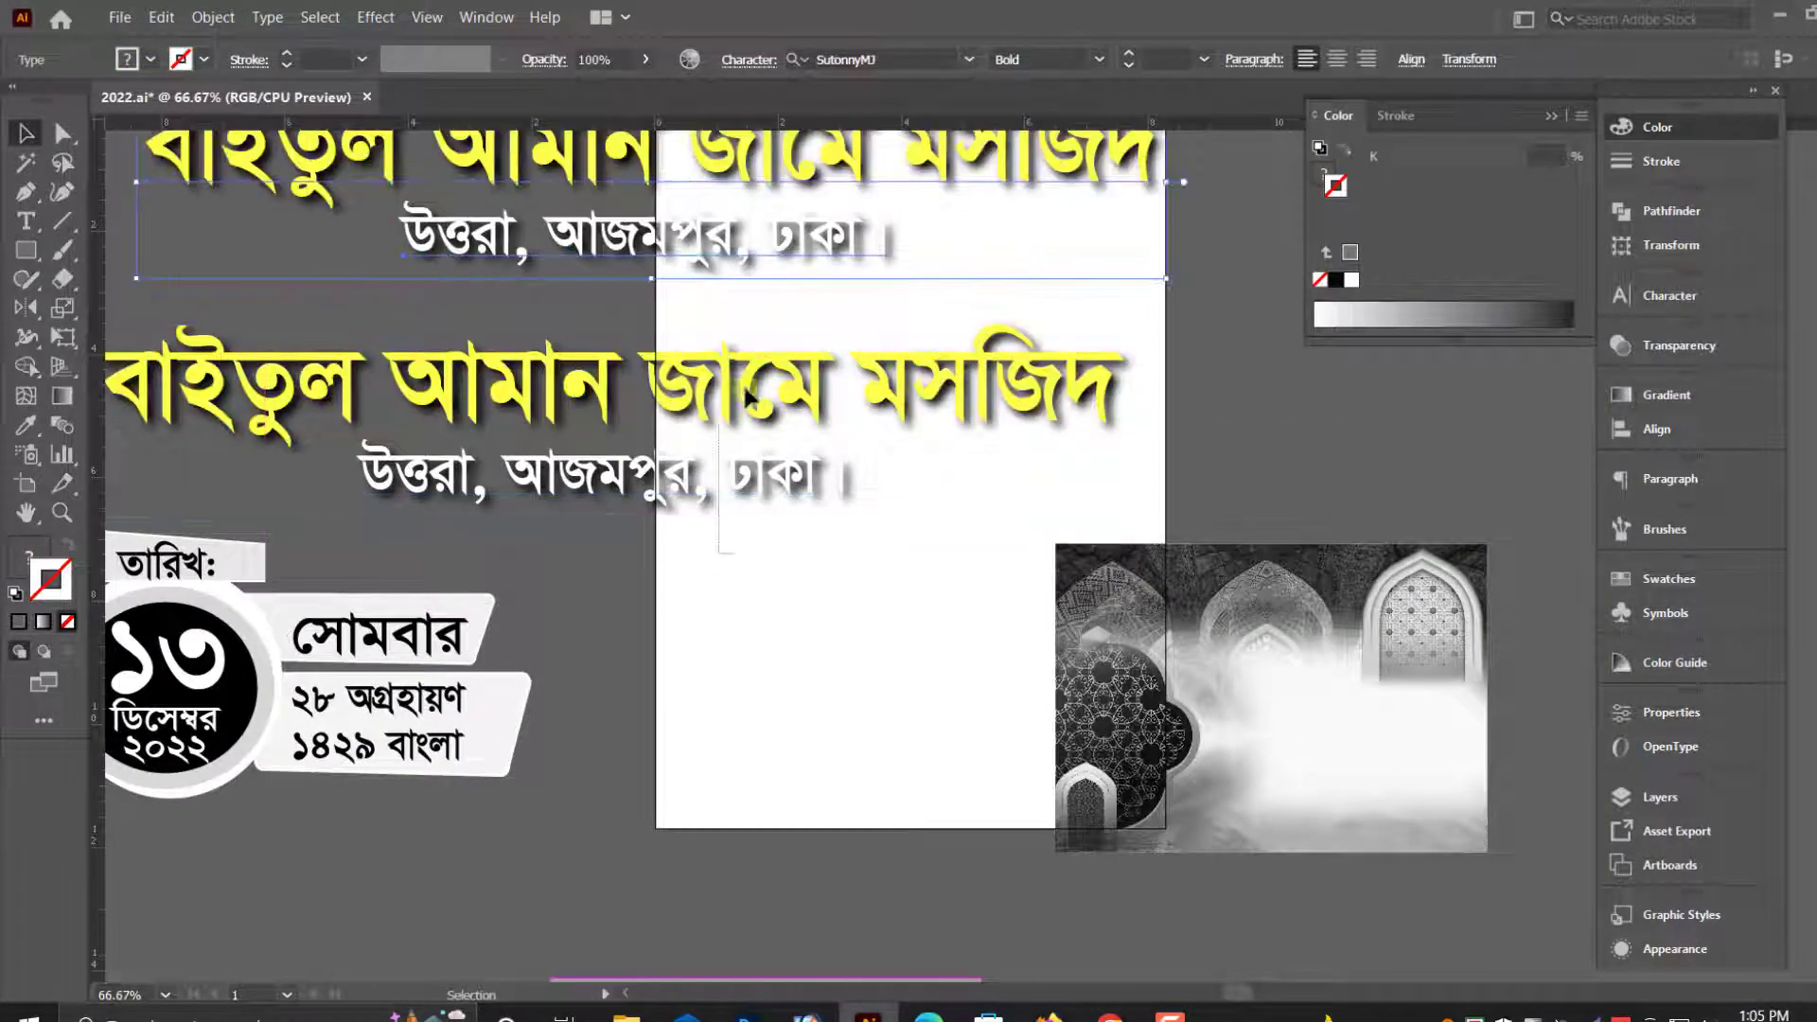
# - Expand the mosque text and its drop shadow into artwork
pyautogui.click(203, 21)
pyautogui.click(251, 292)
pyautogui.click(686, 556)
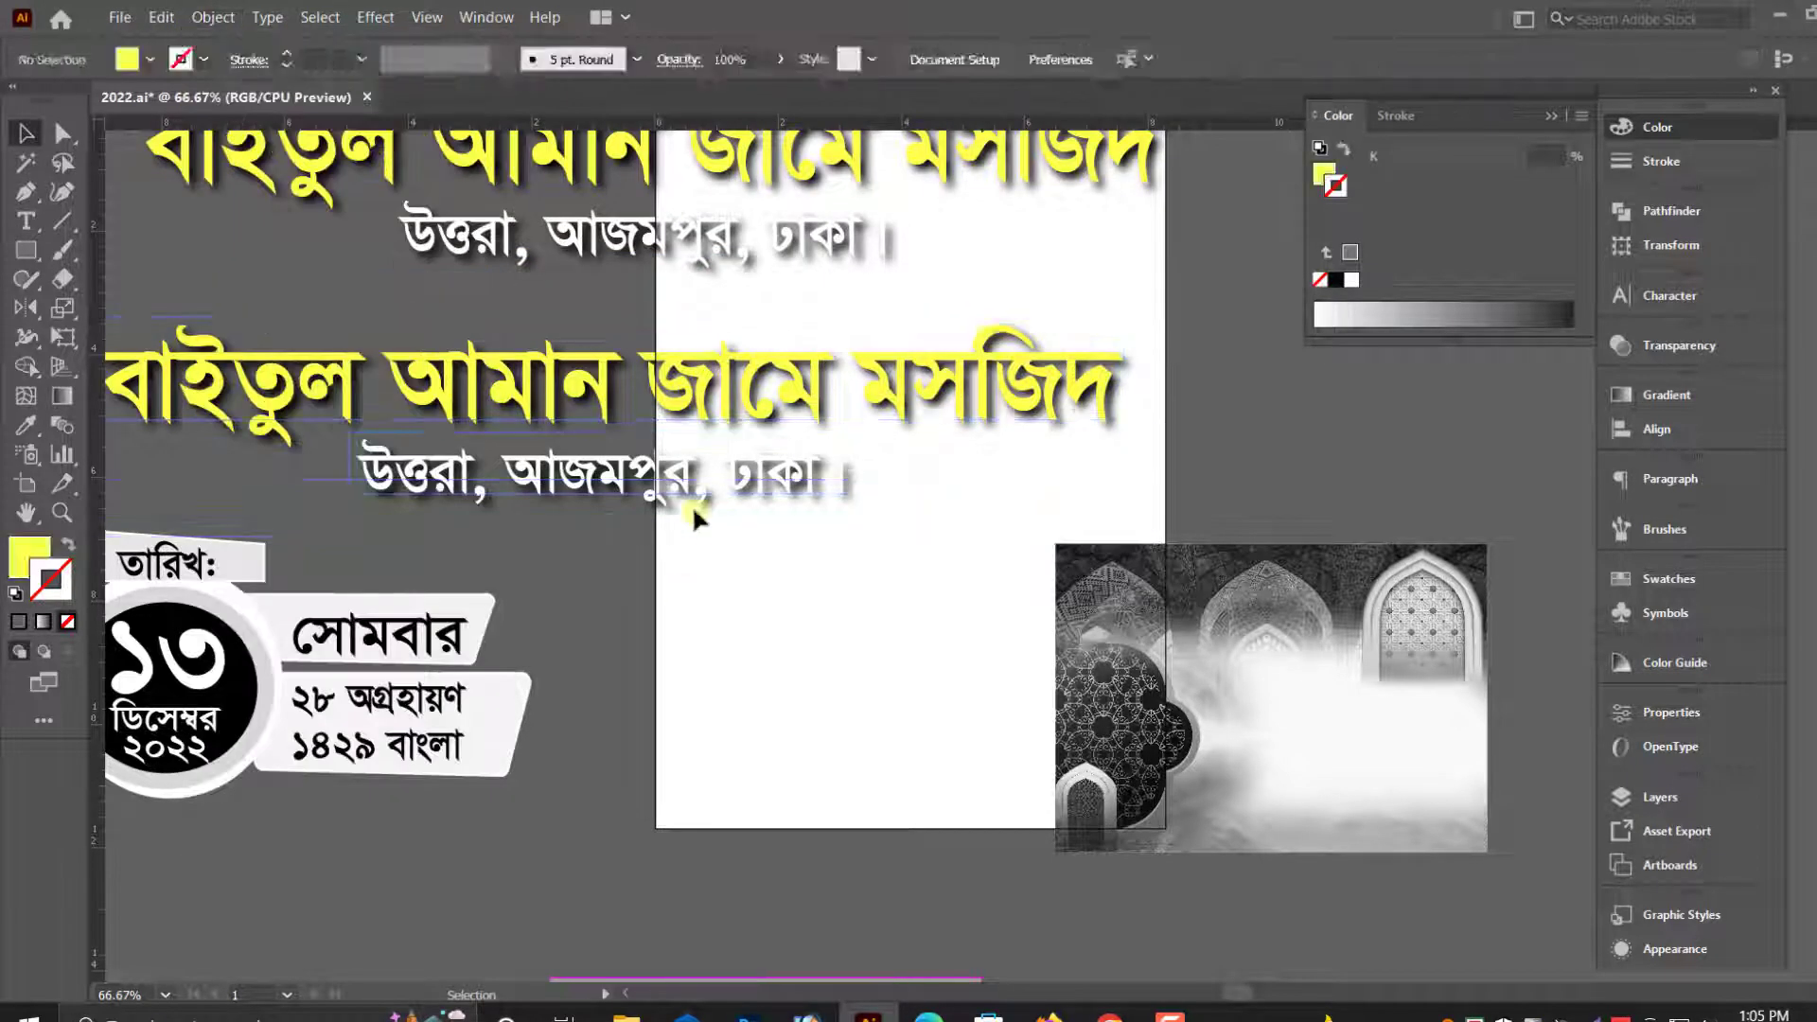
# - Move the lower mosque text down to the color envelope and scale it to 6.712 in wide
pyautogui.click(696, 488)
pyautogui.scroll(-2, 717, 420)
pyautogui.moveTo(766, 248); pyautogui.dragTo(978, 848)
pyautogui.scroll(-2, 990, 765)
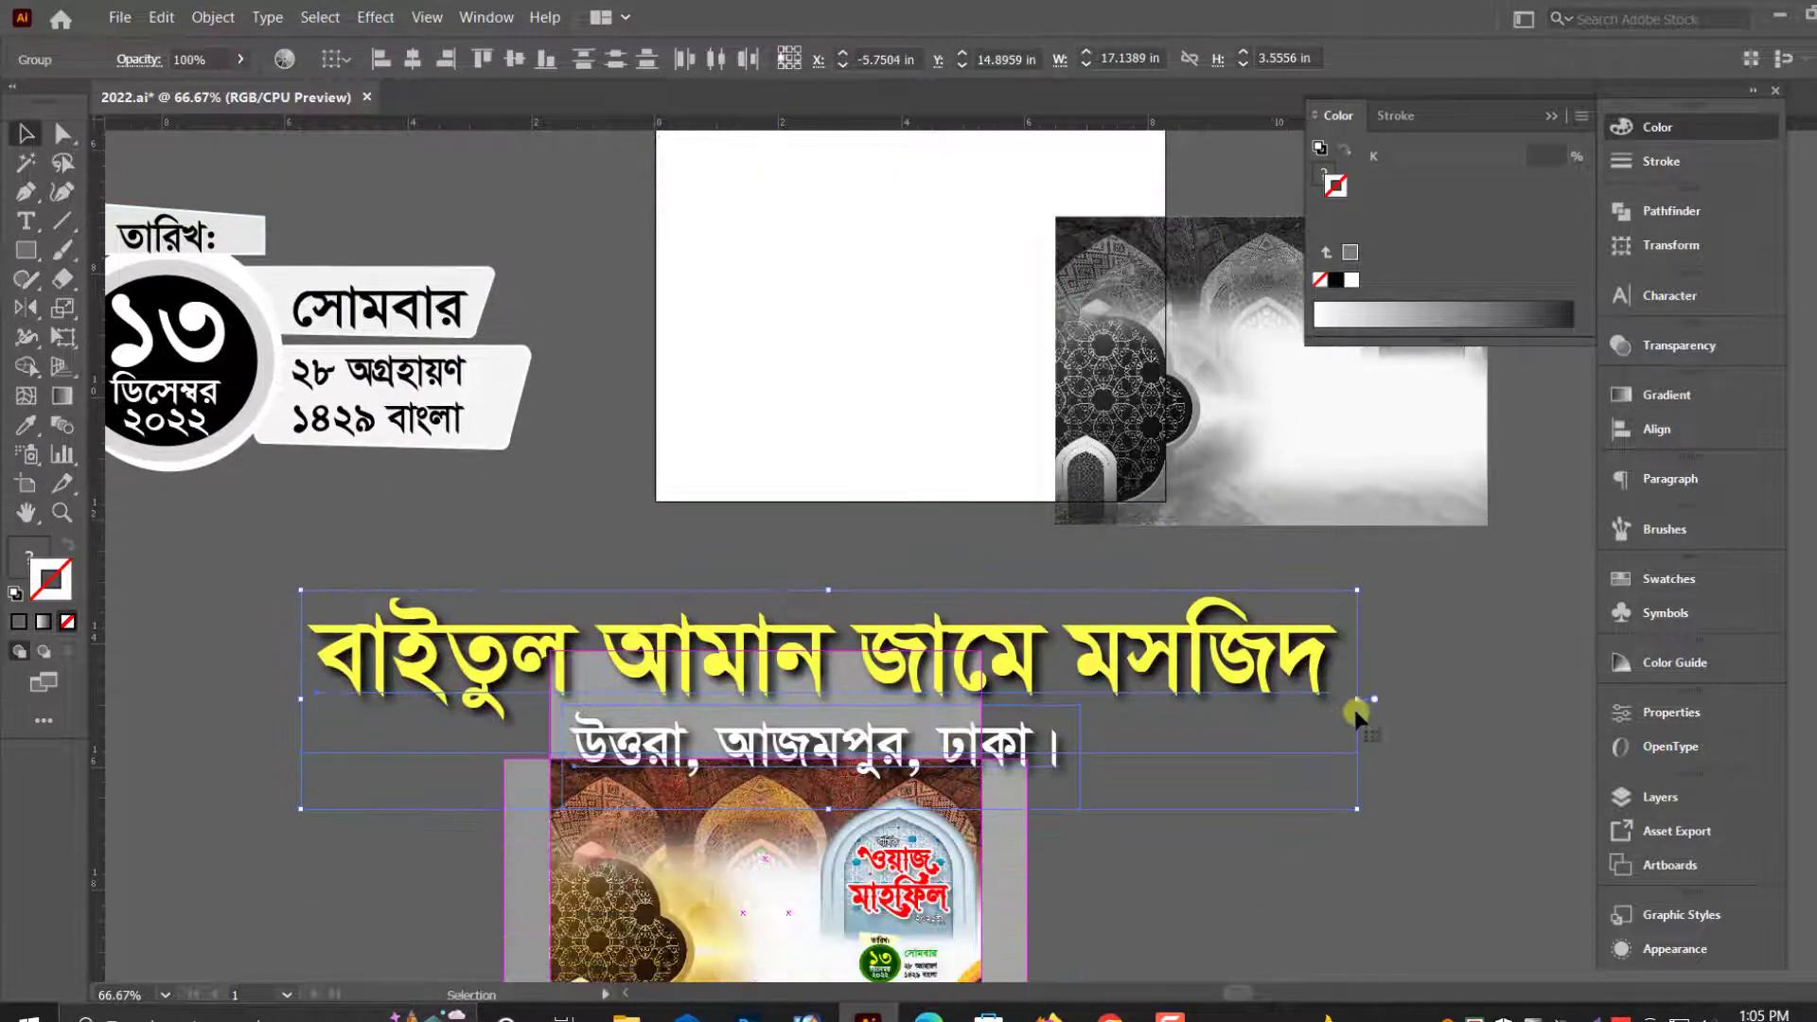
pyautogui.moveTo(1359, 702); pyautogui.dragTo(1037, 700)
# - Group the mosque name with the address and place them across the upper part of the color envelope's front
pyautogui.rightClick(876, 684)
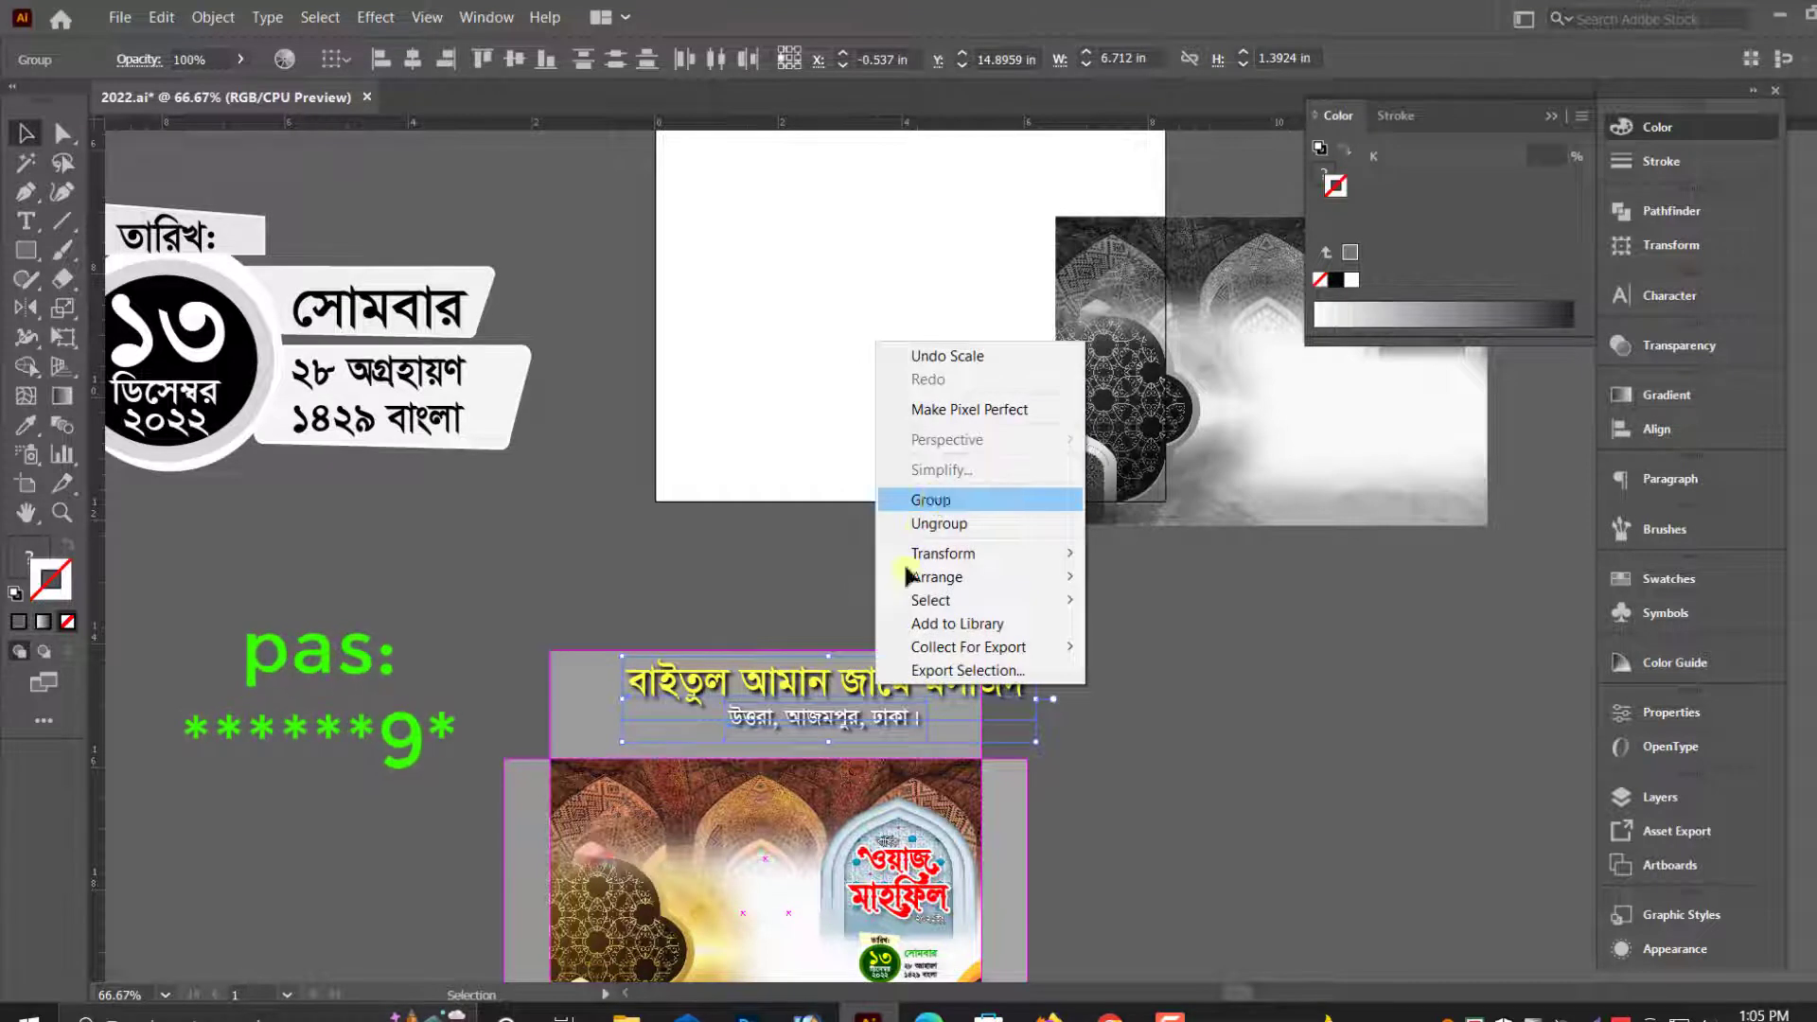
pyautogui.click(912, 502)
pyautogui.moveTo(854, 687); pyautogui.dragTo(799, 804)
pyautogui.hotkey('ctrl', '=')
pyautogui.hotkey('ctrl', '=')
pyautogui.moveTo(1025, 514); pyautogui.dragTo(996, 489)
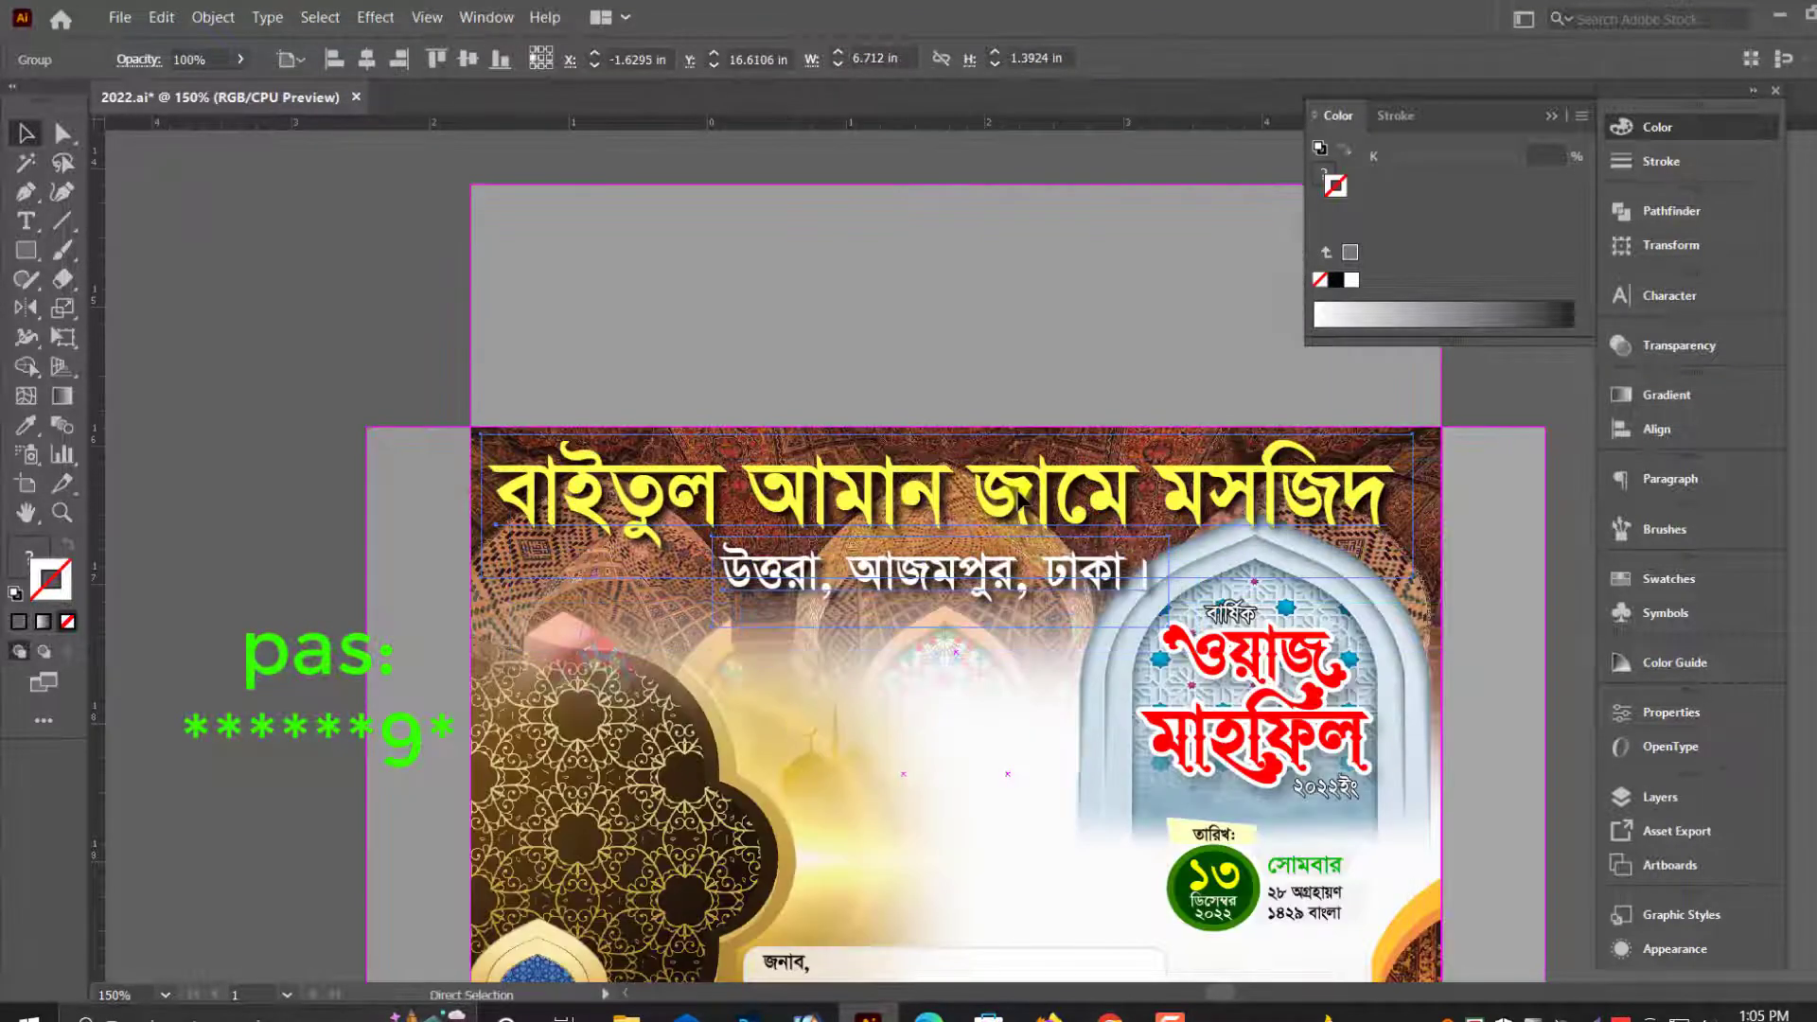
pyautogui.hotkey('ctrl', '=')
pyautogui.moveTo(1284, 544); pyautogui.dragTo(1156, 537)
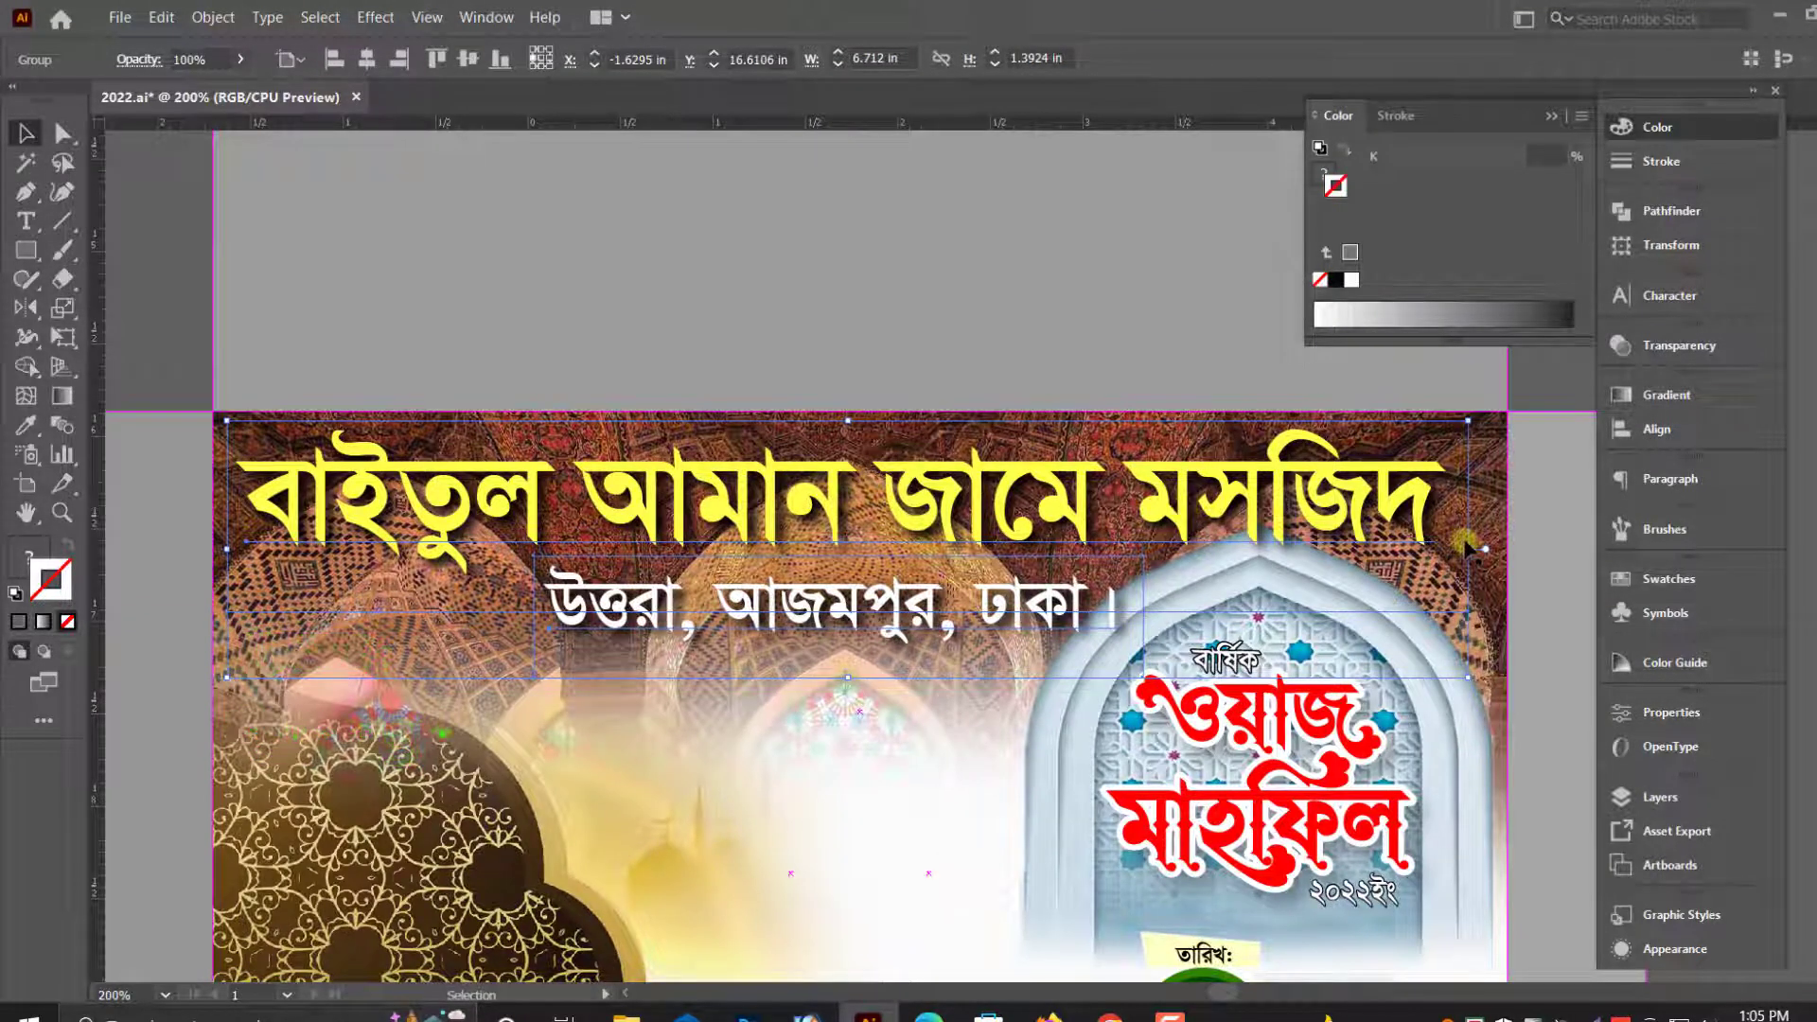
# - Shrink the mosque text further and position it at the upper-left of the envelope front, clear of the title arch
pyautogui.moveTo(1468, 548); pyautogui.dragTo(1451, 549)
pyautogui.moveTo(927, 513); pyautogui.dragTo(936, 513)
pyautogui.scroll(-1, 1231, 521)
pyautogui.moveTo(1459, 526); pyautogui.dragTo(1135, 527)
pyautogui.moveTo(1022, 502); pyautogui.dragTo(1030, 508)
pyautogui.click(1553, 688)
pyautogui.hotkey('ctrl', '-')
pyautogui.hotkey('ctrl', '-')
pyautogui.hotkey('ctrl', '-')
pyautogui.hotkey('ctrl', '-')
pyautogui.click(1461, 598)
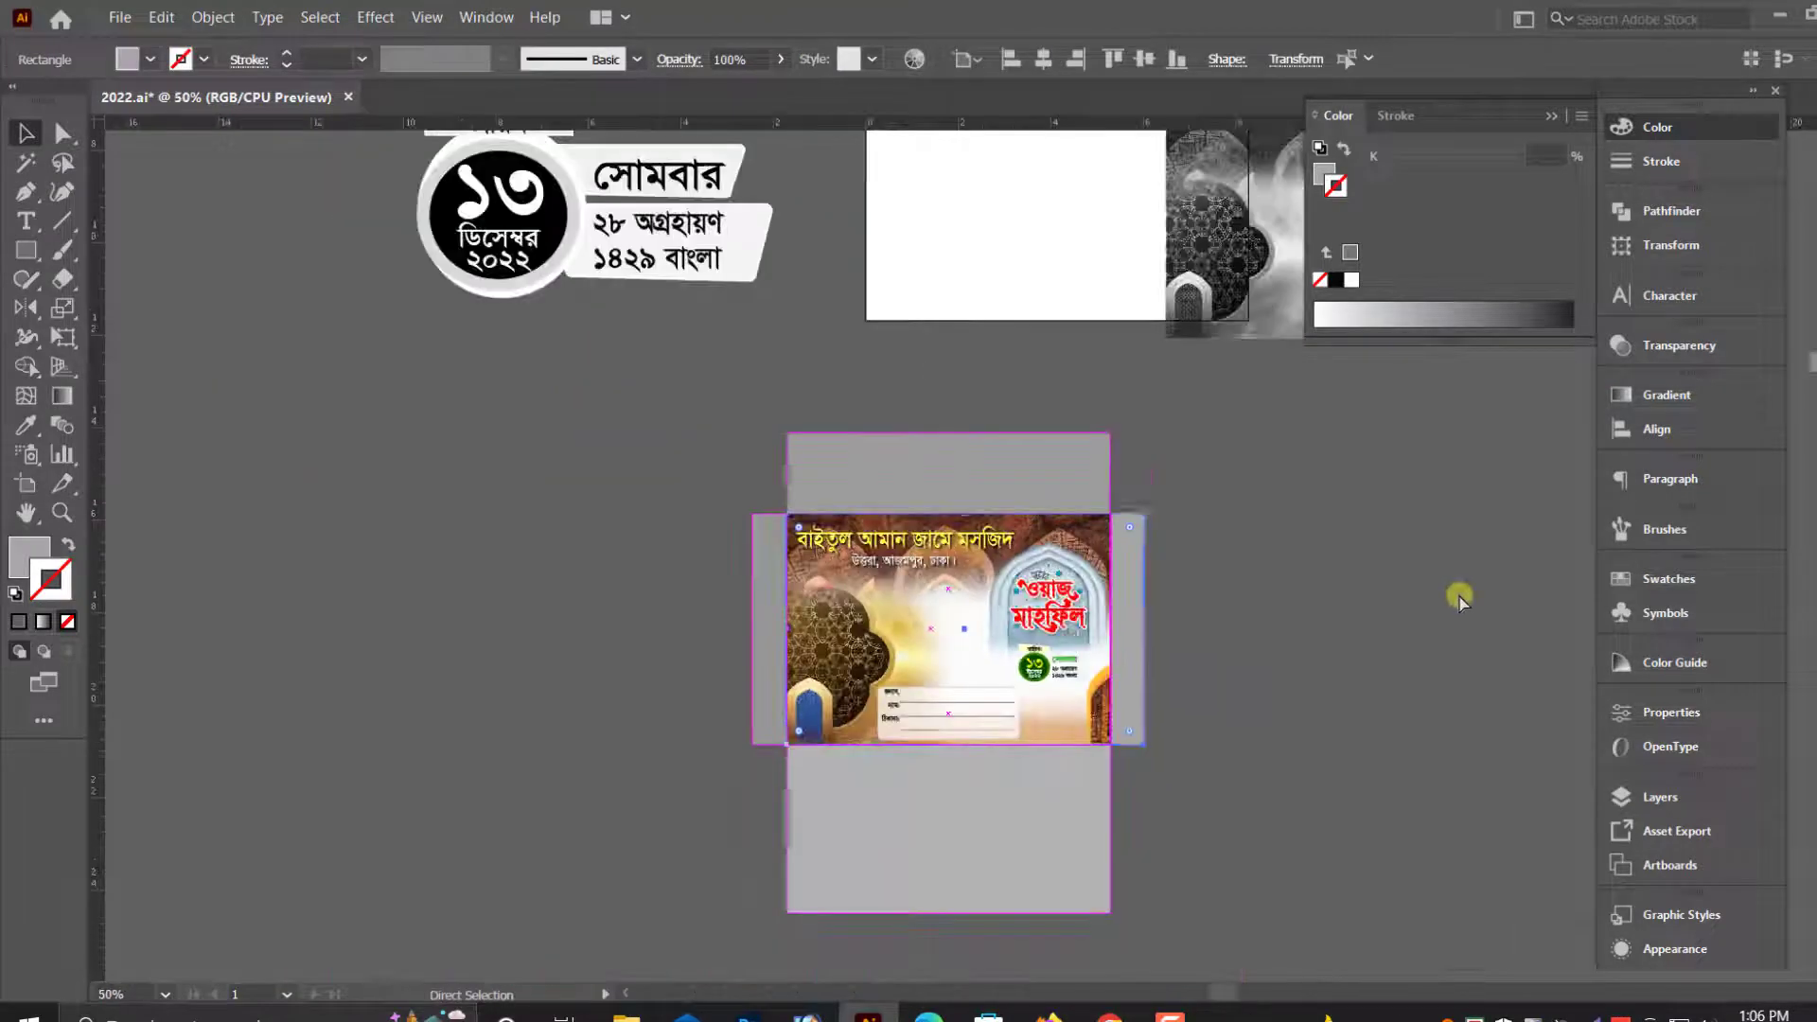
pyautogui.moveTo(1293, 669); pyautogui.dragTo(1140, 676)
pyautogui.click(765, 816)
pyautogui.scroll(-1, 763, 809)
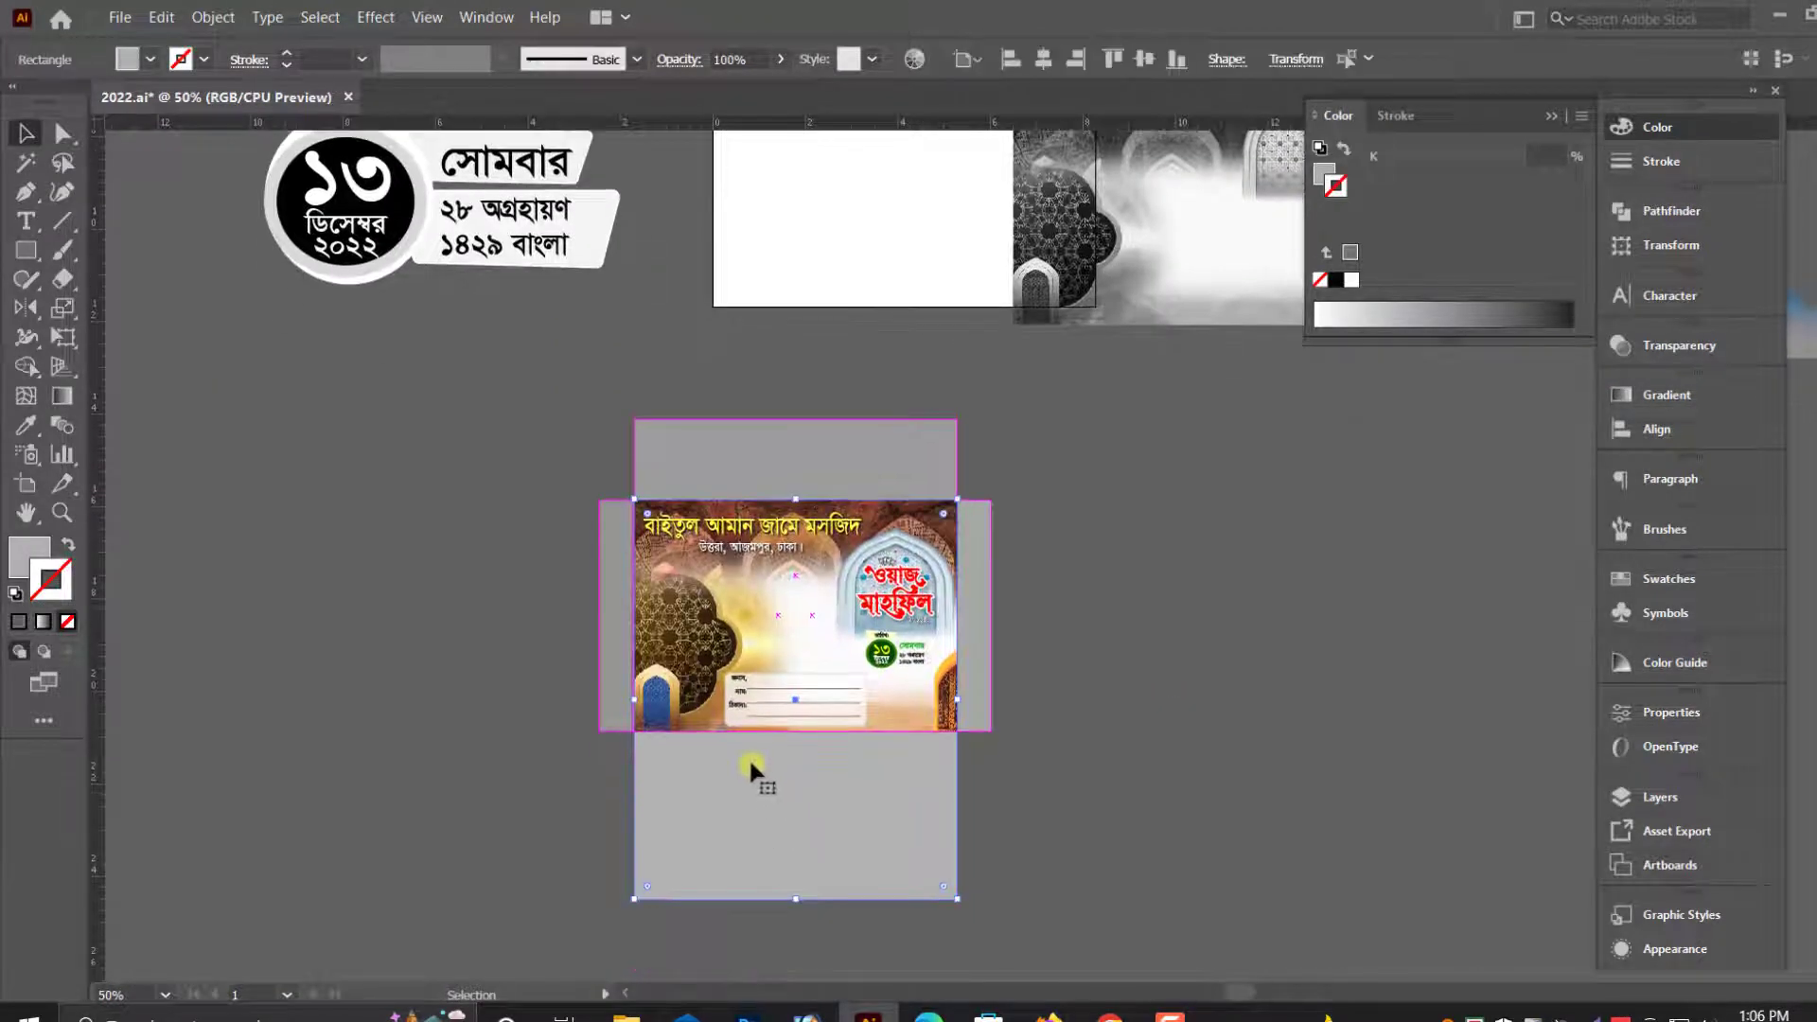
pyautogui.scroll(2, 750, 769)
pyautogui.click(26, 556)
pyautogui.click(1156, 768)
pyautogui.moveTo(729, 869); pyautogui.dragTo(873, 872)
pyautogui.hotkey('ctrl', 'z')
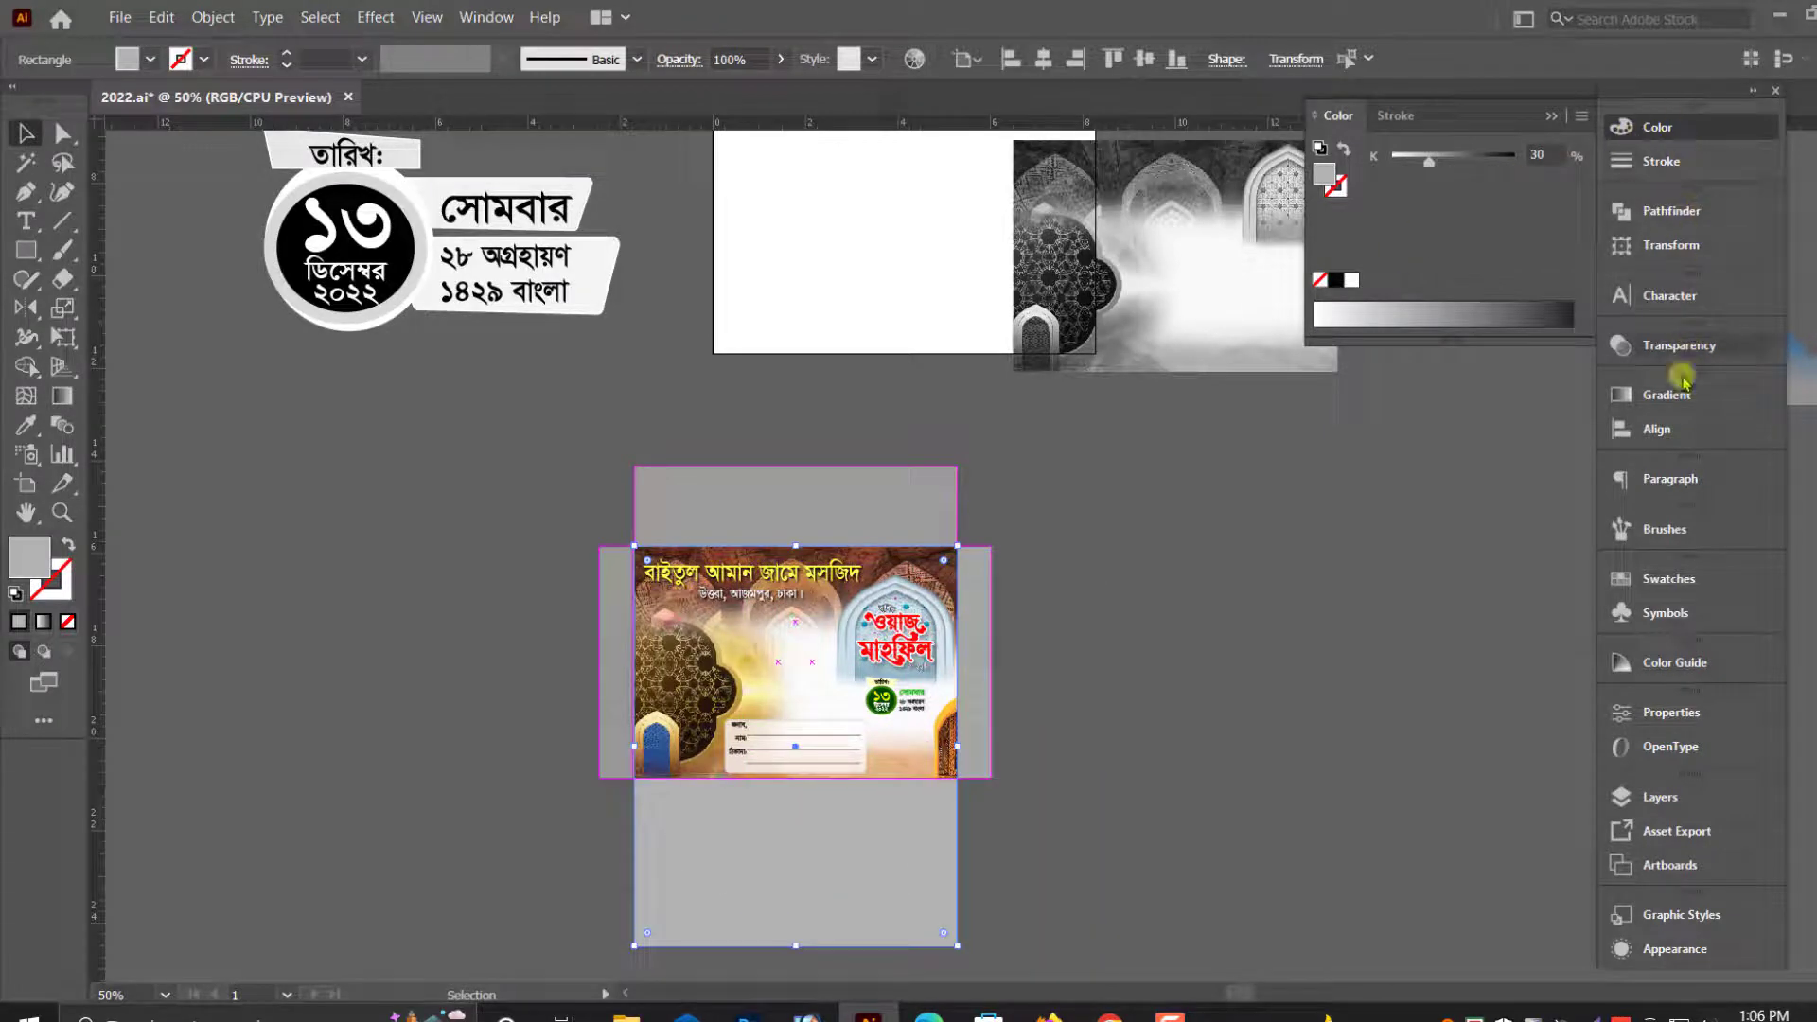
# - Try a white-to-black linear gradient on the envelope's lower flap and shift the stacked panels aside to inspect their layering
pyautogui.click(1682, 388)
pyautogui.click(1436, 427)
pyautogui.scroll(-1, 819, 647)
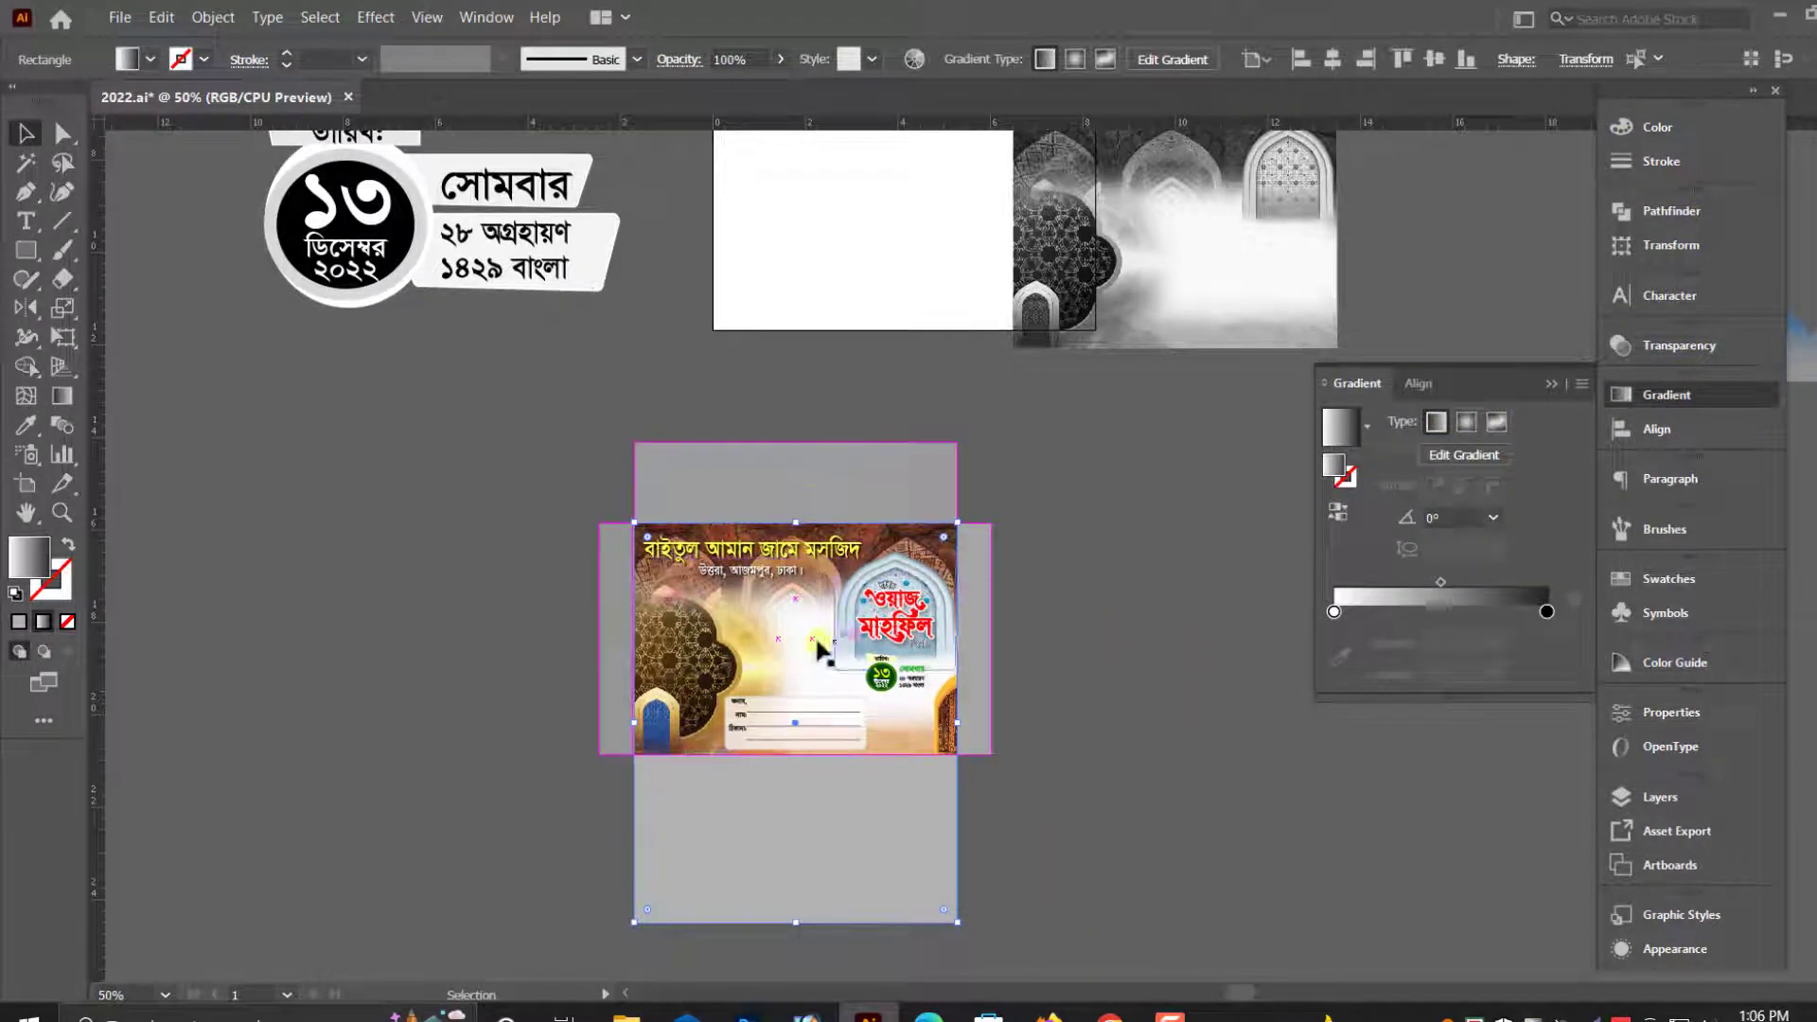
pyautogui.moveTo(811, 490); pyautogui.dragTo(1041, 528)
pyautogui.hotkey('ctrl', 'z')
pyautogui.moveTo(741, 814); pyautogui.dragTo(975, 849)
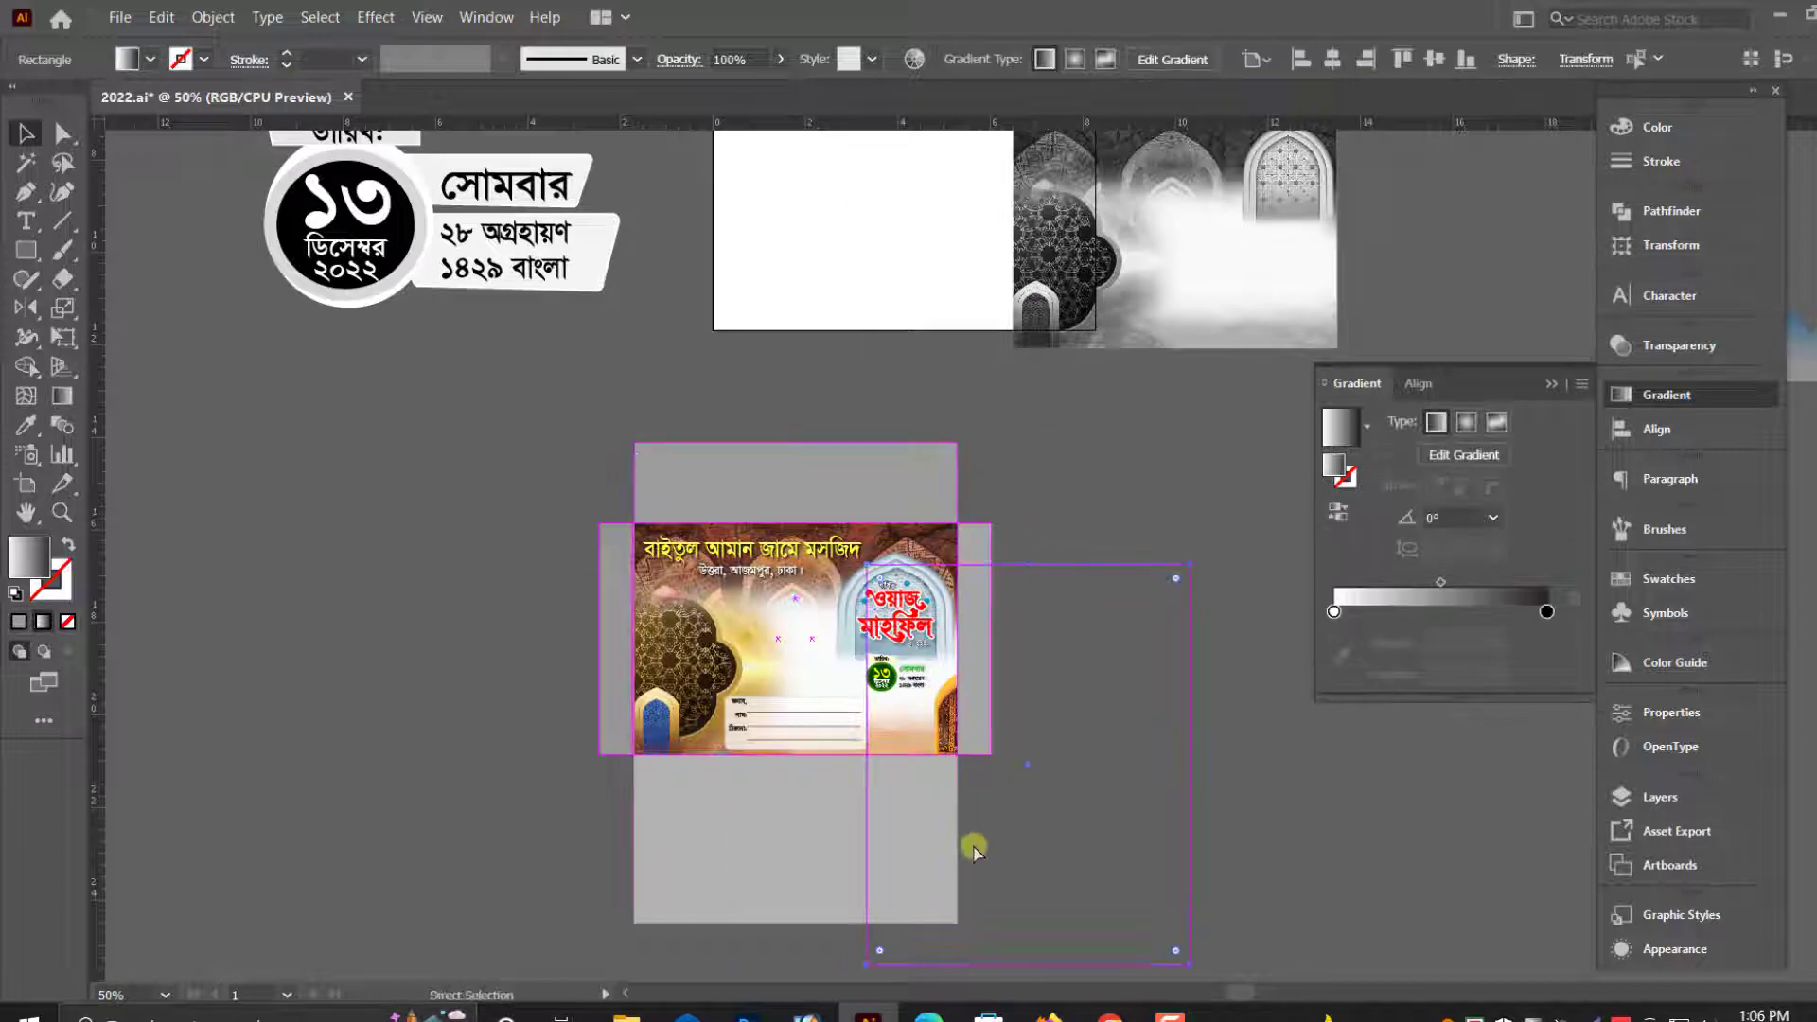
pyautogui.click(1126, 857)
pyautogui.moveTo(825, 477); pyautogui.dragTo(1044, 493)
pyautogui.hotkey('ctrl', 'z')
pyautogui.click(1044, 497)
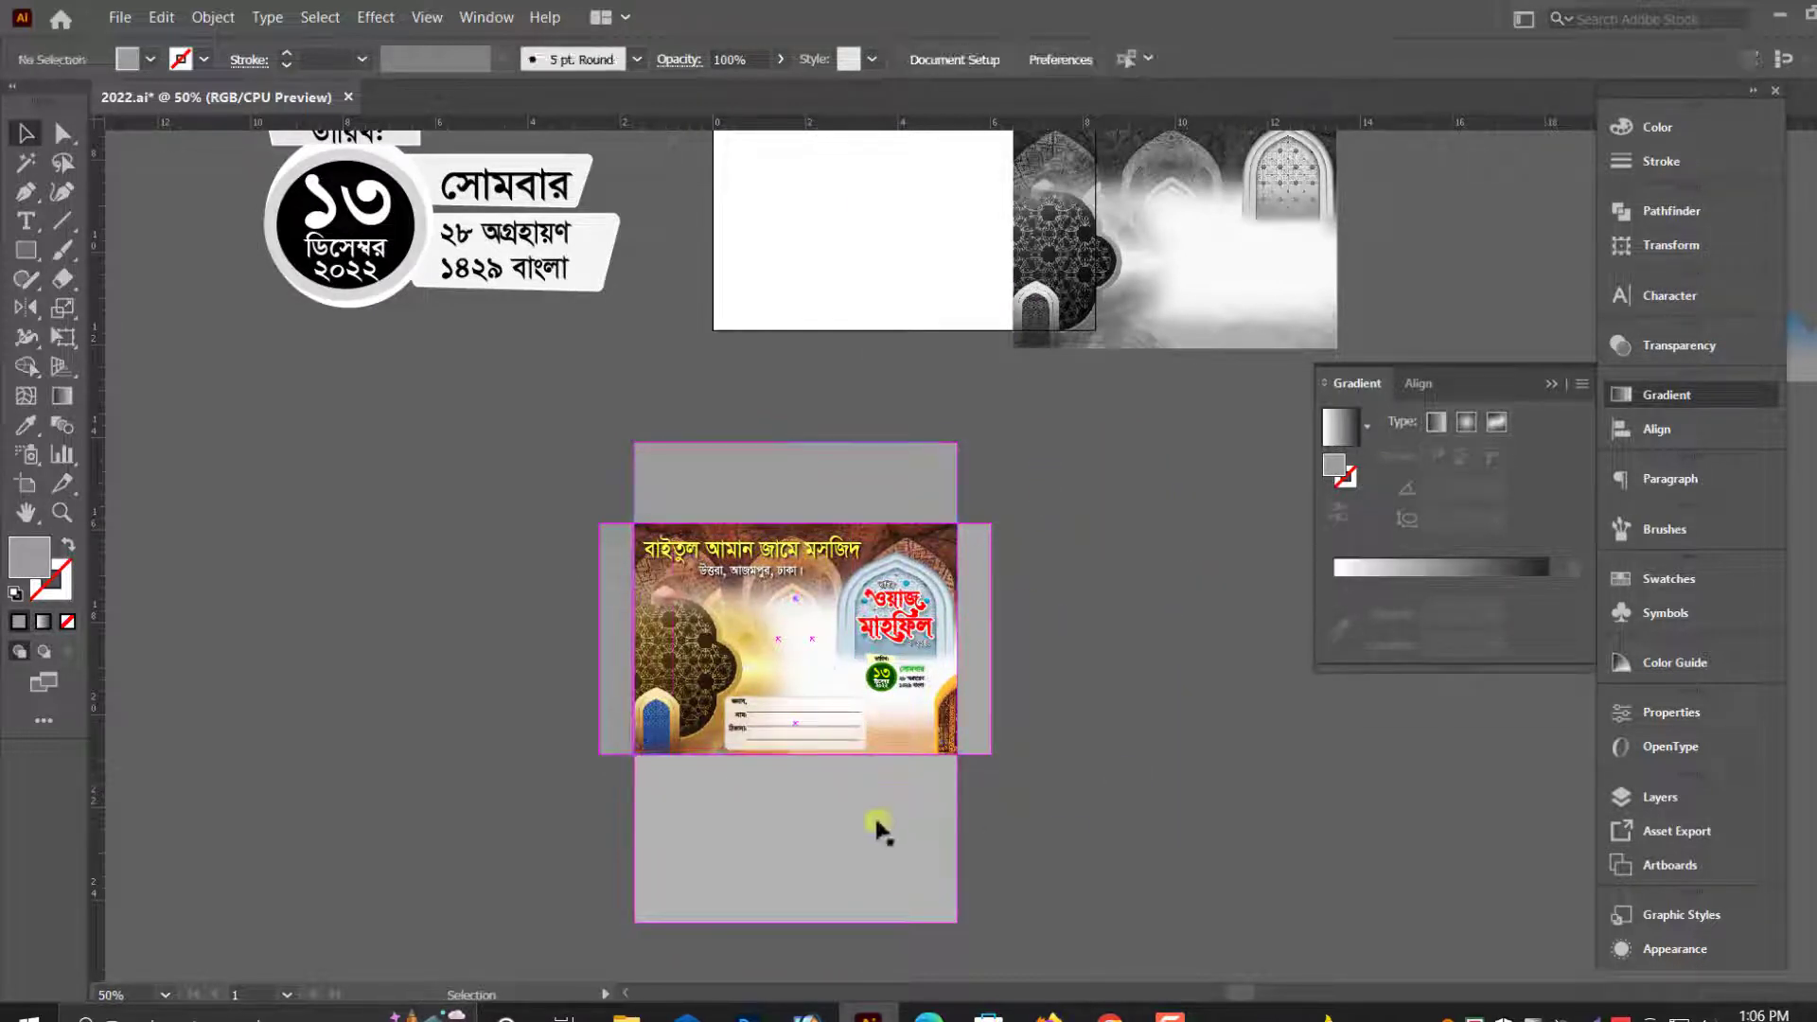
# - Try a 90° angle for the gradient on the lower flap rectangle
pyautogui.click(960, 823)
pyautogui.write('90')
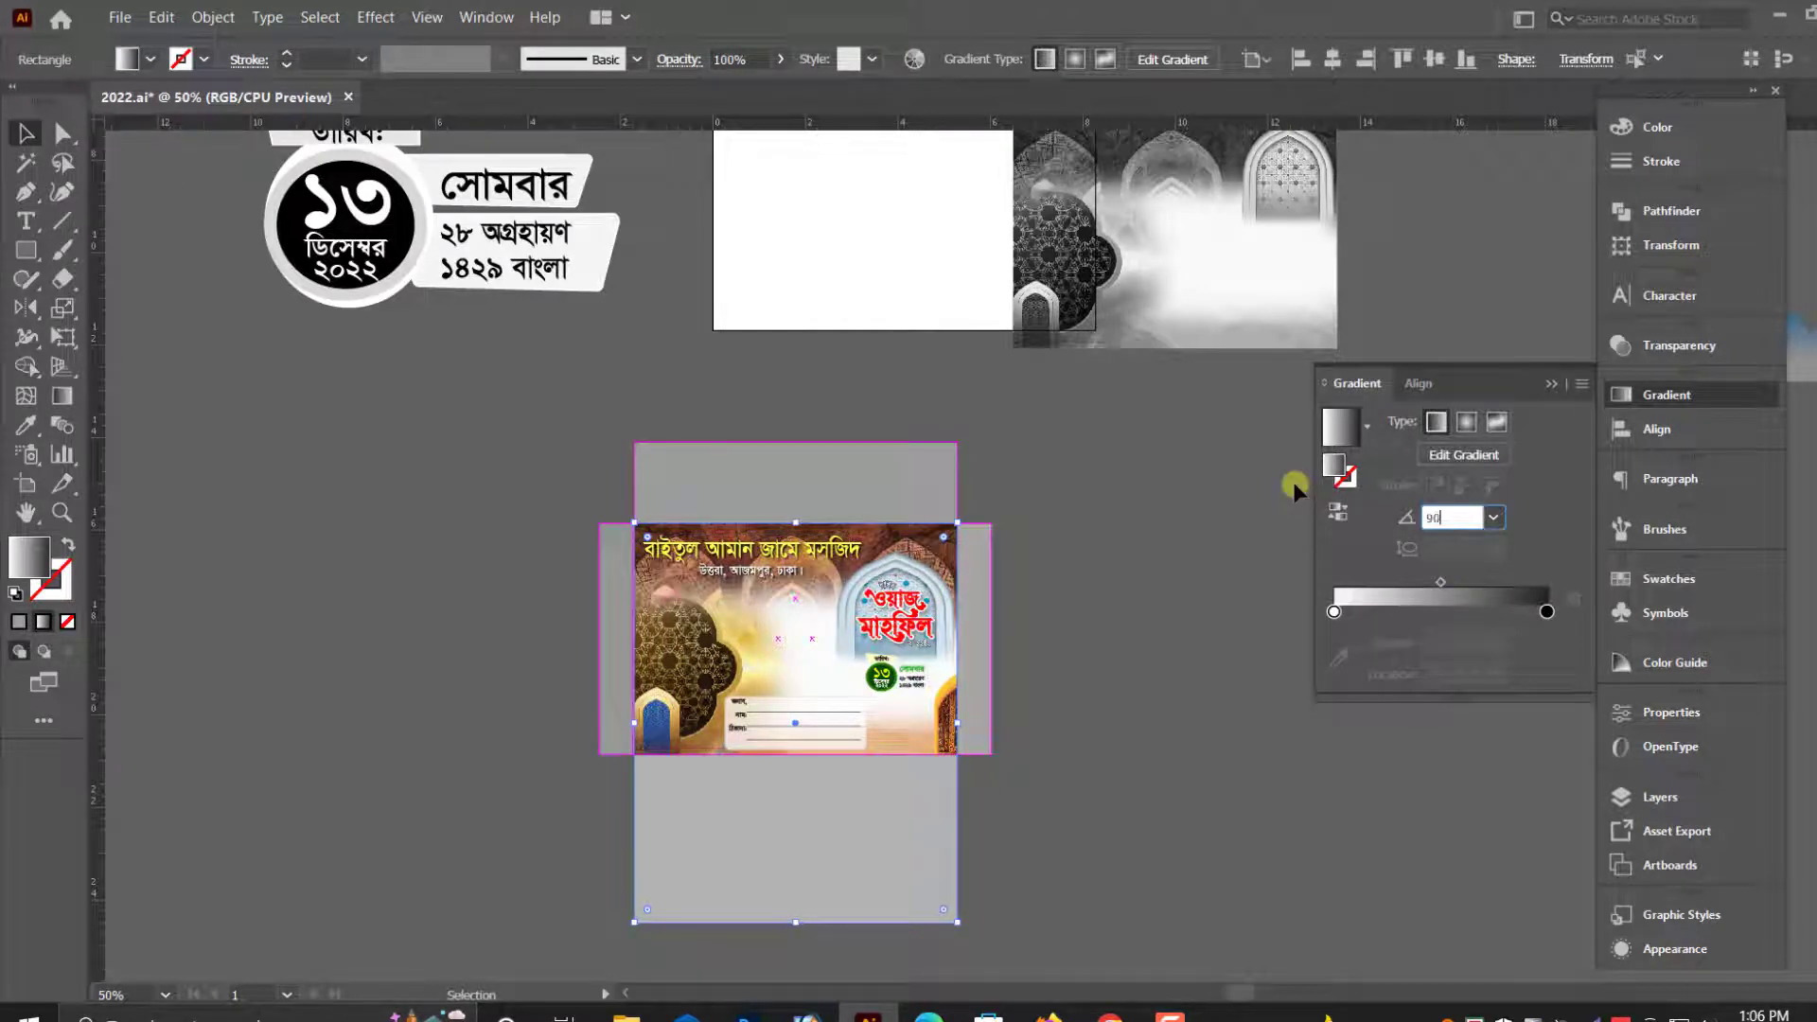
pyautogui.press('Return')
pyautogui.hotkey('ctrl', '+')
pyautogui.hotkey('ctrl', '+')
pyautogui.moveTo(980, 627); pyautogui.dragTo(1018, 369)
pyautogui.hotkey('alt', 'space')
pyautogui.press('Escape')
pyautogui.scroll(-2, 852, 852)
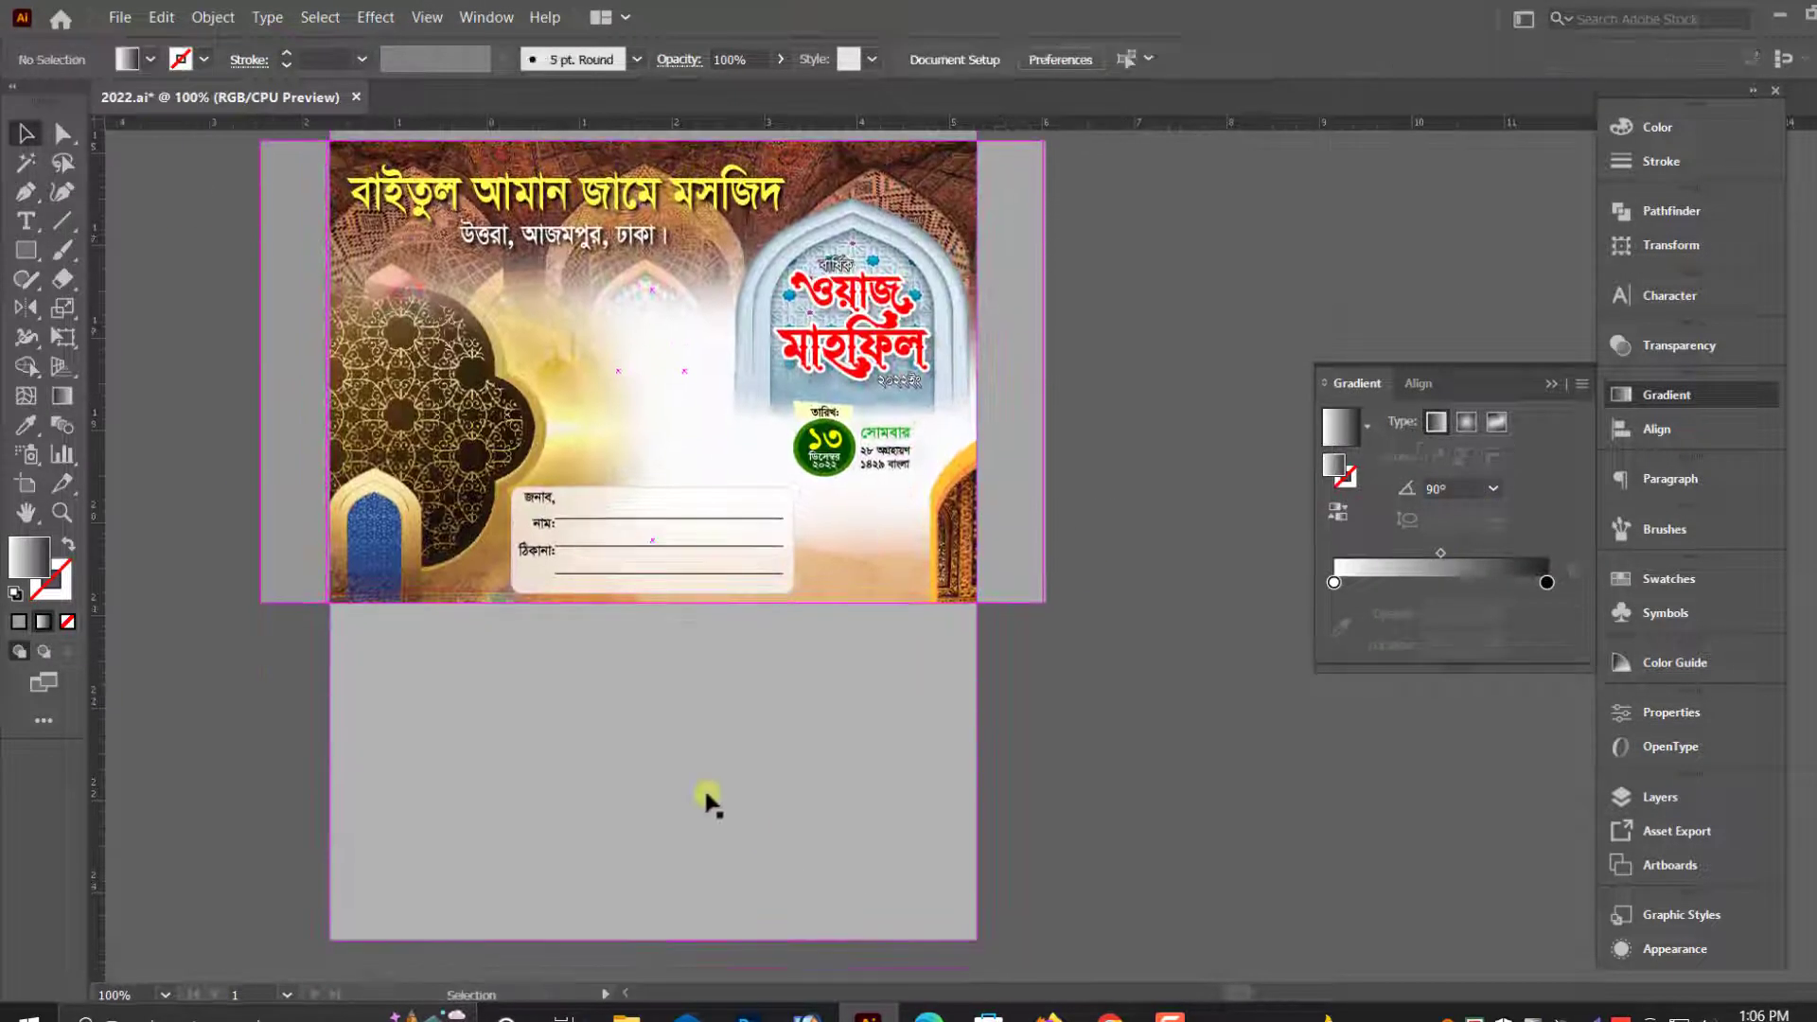
# - Move the stacked gray envelope panels aside to inspect the layering and undo the move
pyautogui.moveTo(710, 799); pyautogui.dragTo(1092, 845)
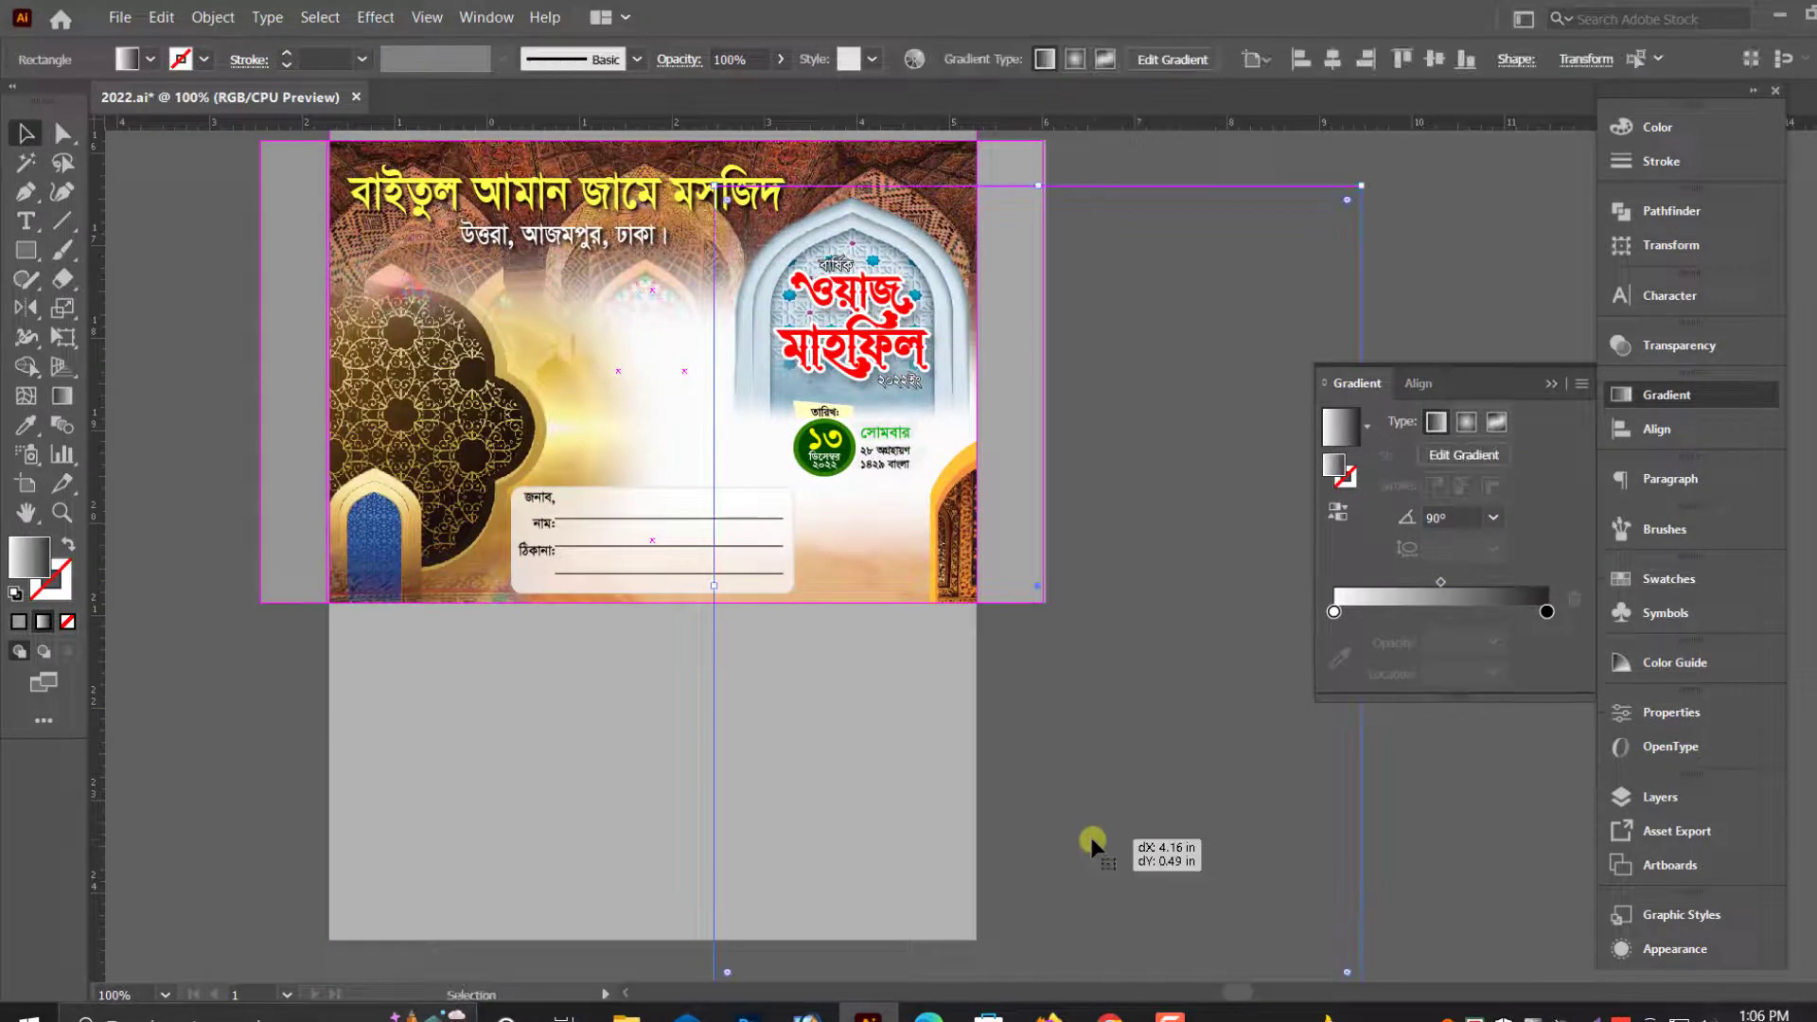
pyautogui.click(1142, 804)
pyautogui.click(797, 785)
pyautogui.click(1304, 606)
pyautogui.moveTo(778, 793); pyautogui.dragTo(1052, 819)
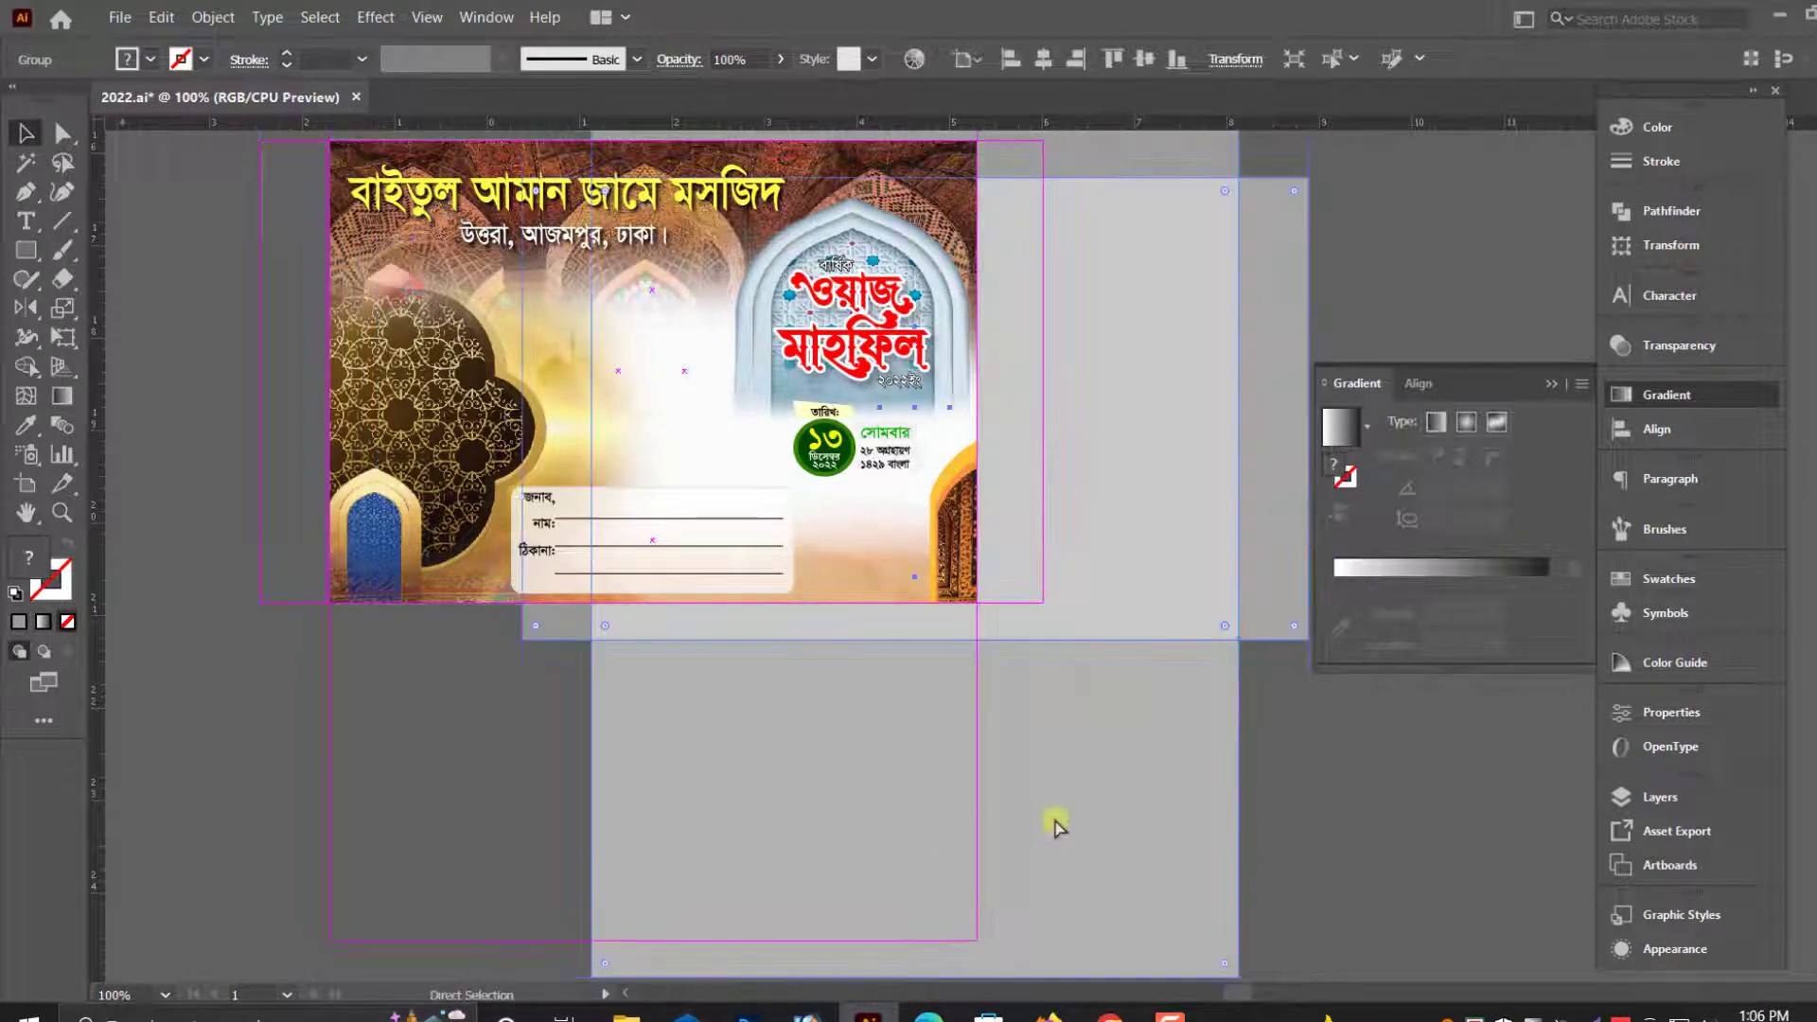
pyautogui.hotkey('ctrl', 'z')
# - Fill the visible gray lower-flap rectangle with a white-to-black linear gradient at a 90° angle
pyautogui.rightClick(893, 572)
pyautogui.click(967, 749)
pyautogui.click(970, 757)
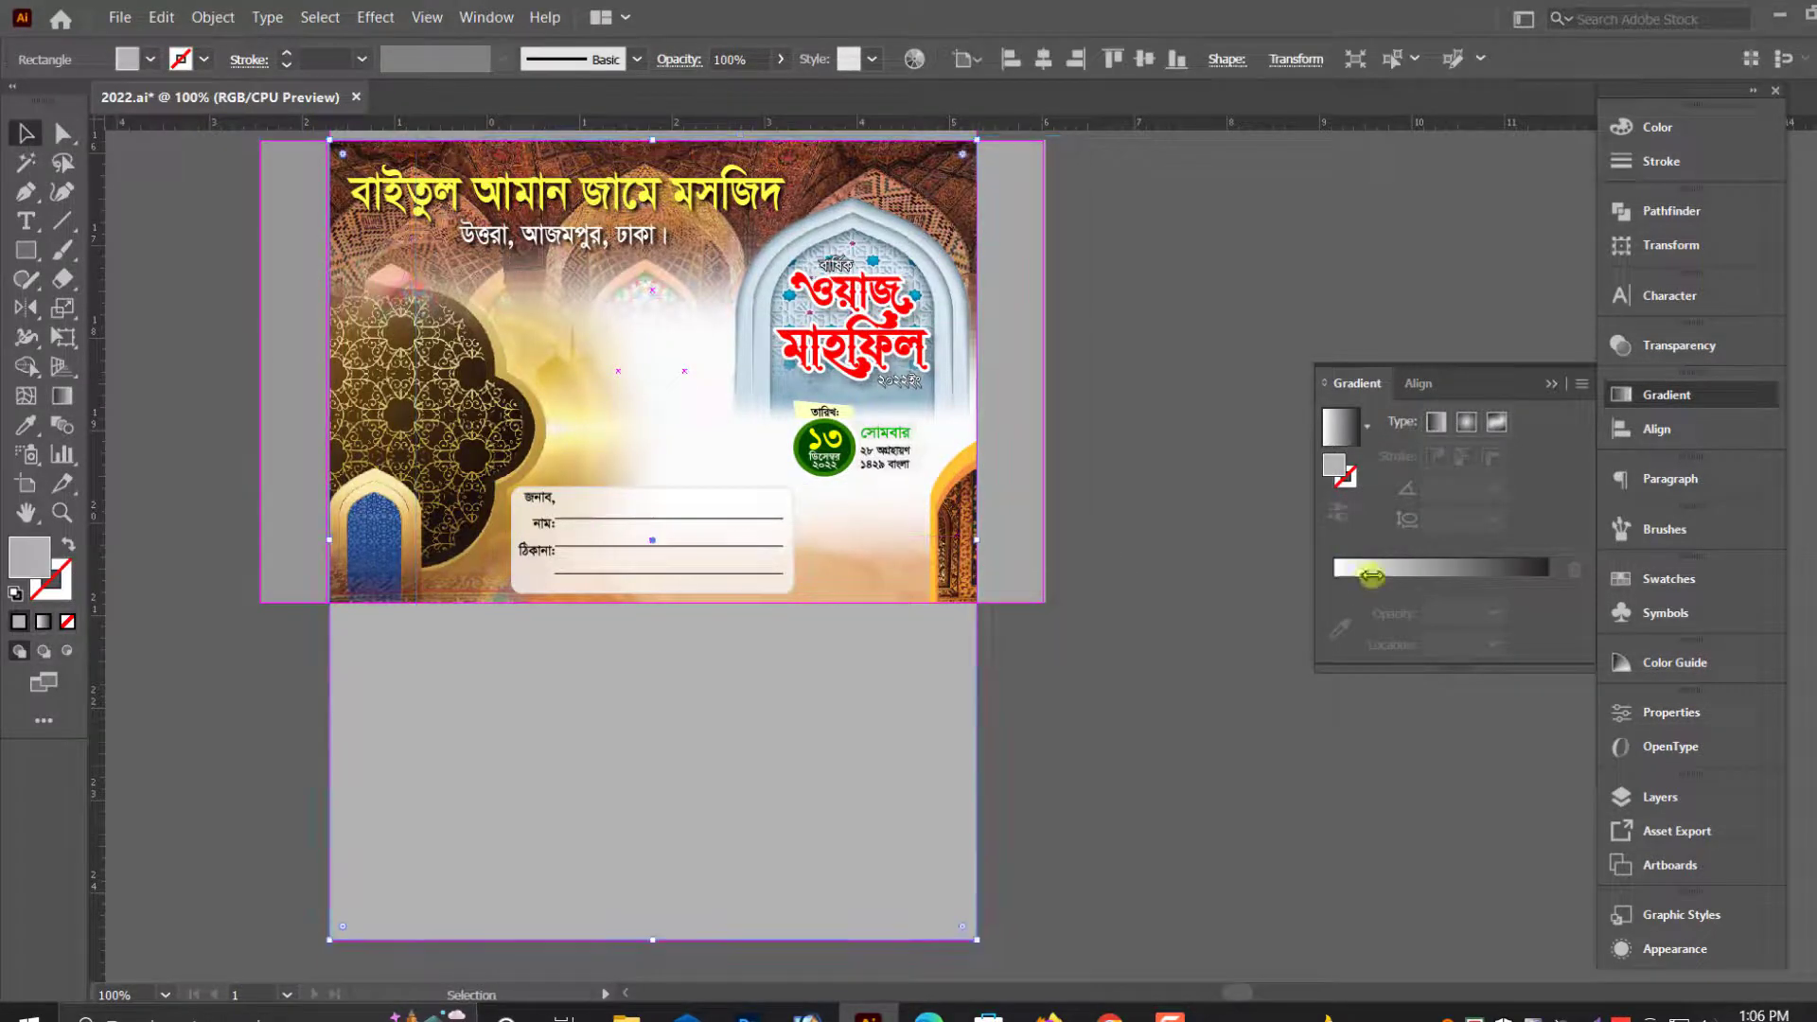
pyautogui.click(1364, 598)
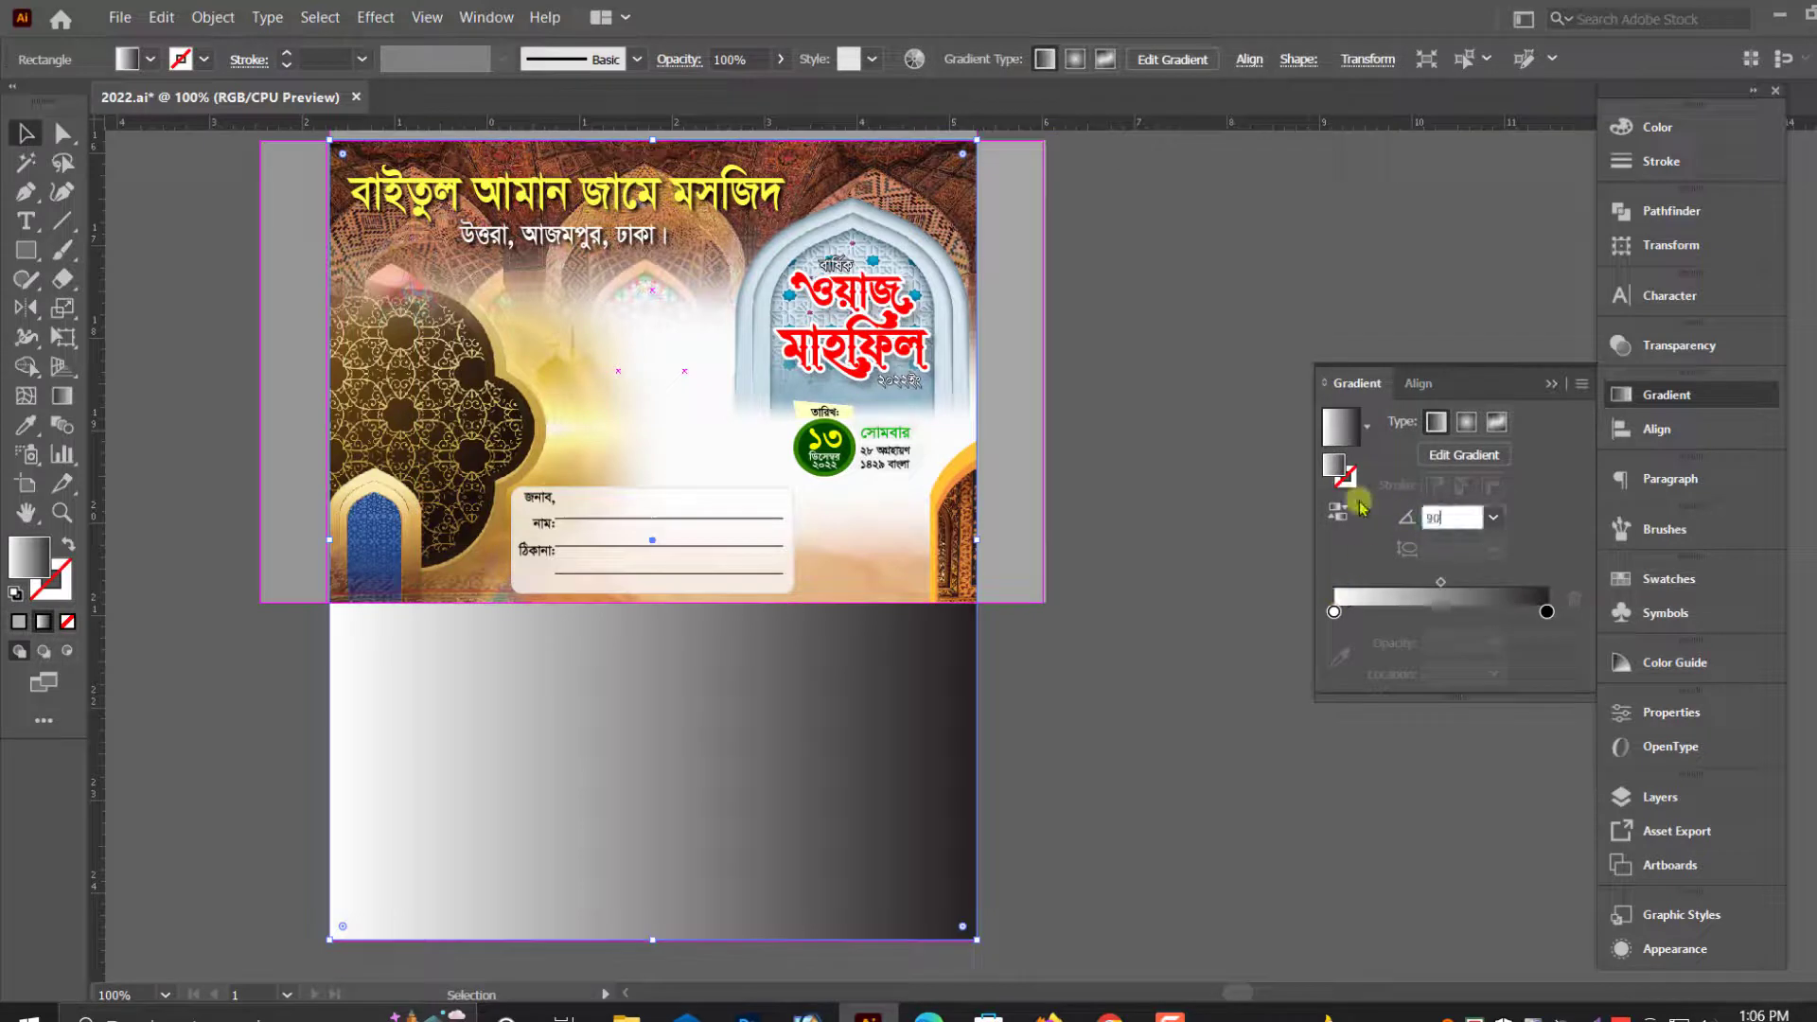
pyautogui.press('Return')
pyautogui.scroll(-2, 1136, 678)
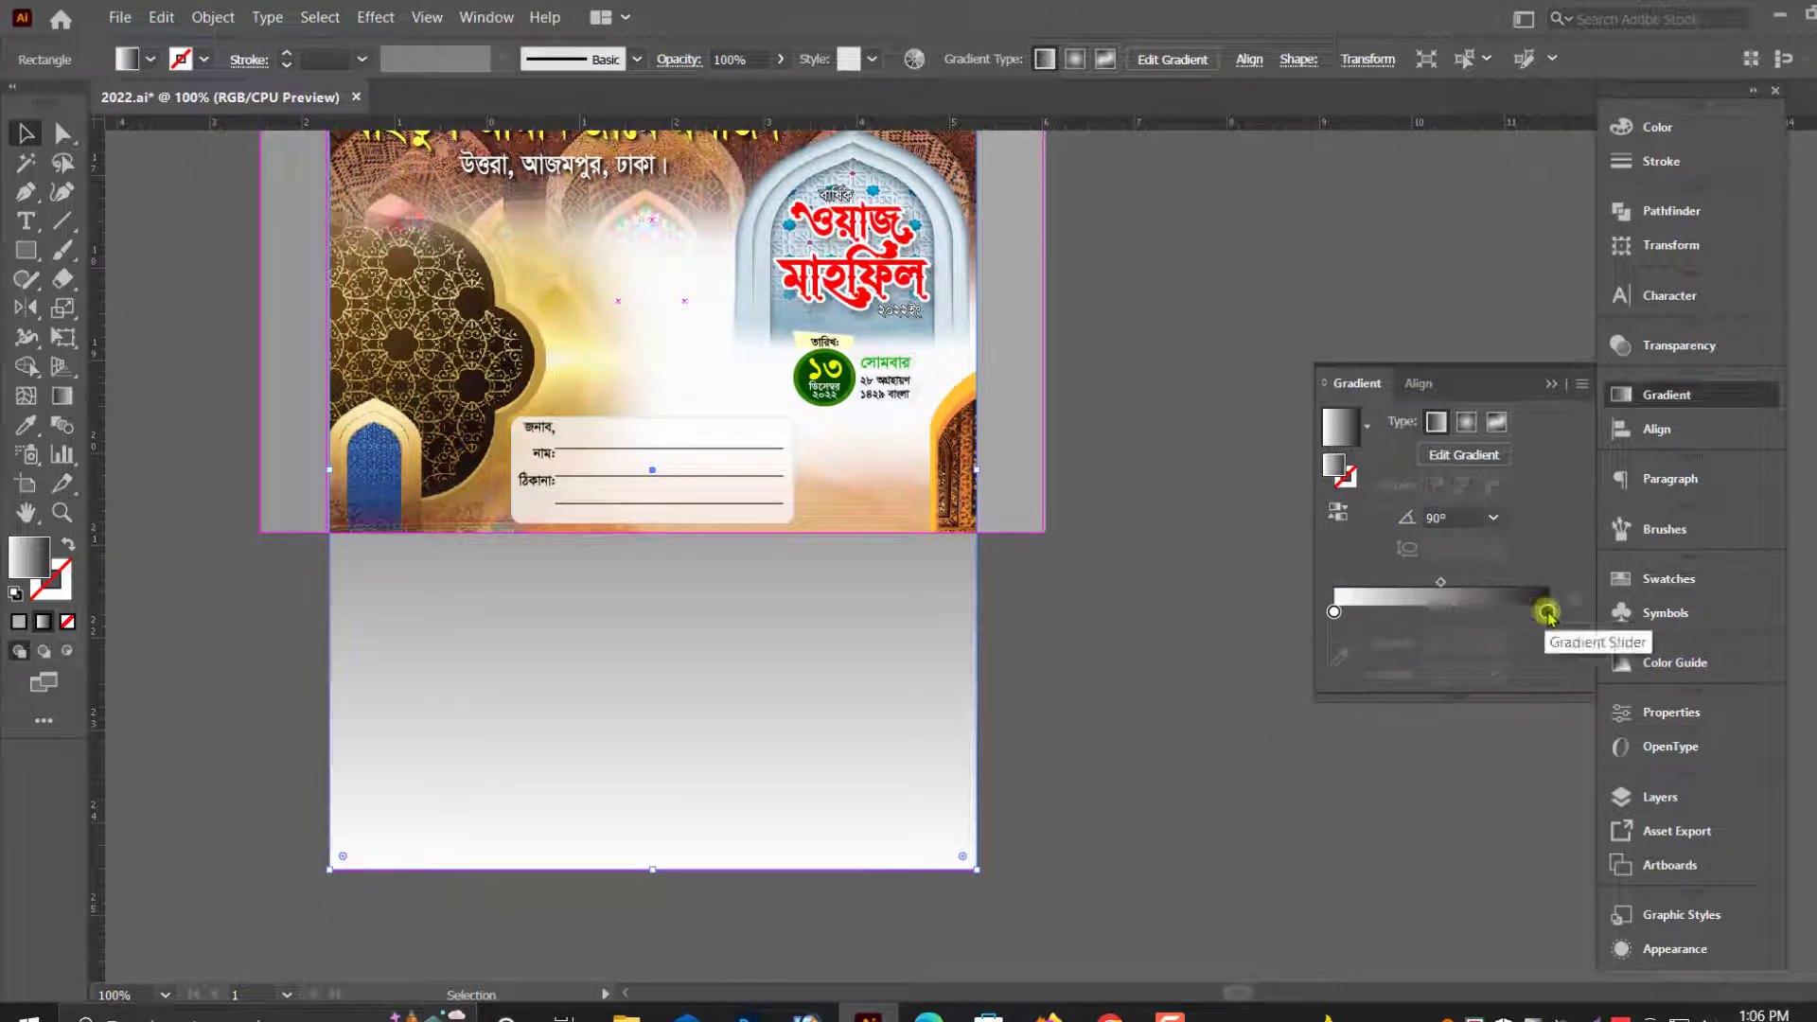
# - Switch the gradient's black stop to RGB and color it pale yellow with R 255, G 255, B 138
pyautogui.click(1547, 614)
pyautogui.click(1670, 130)
pyautogui.click(1581, 115)
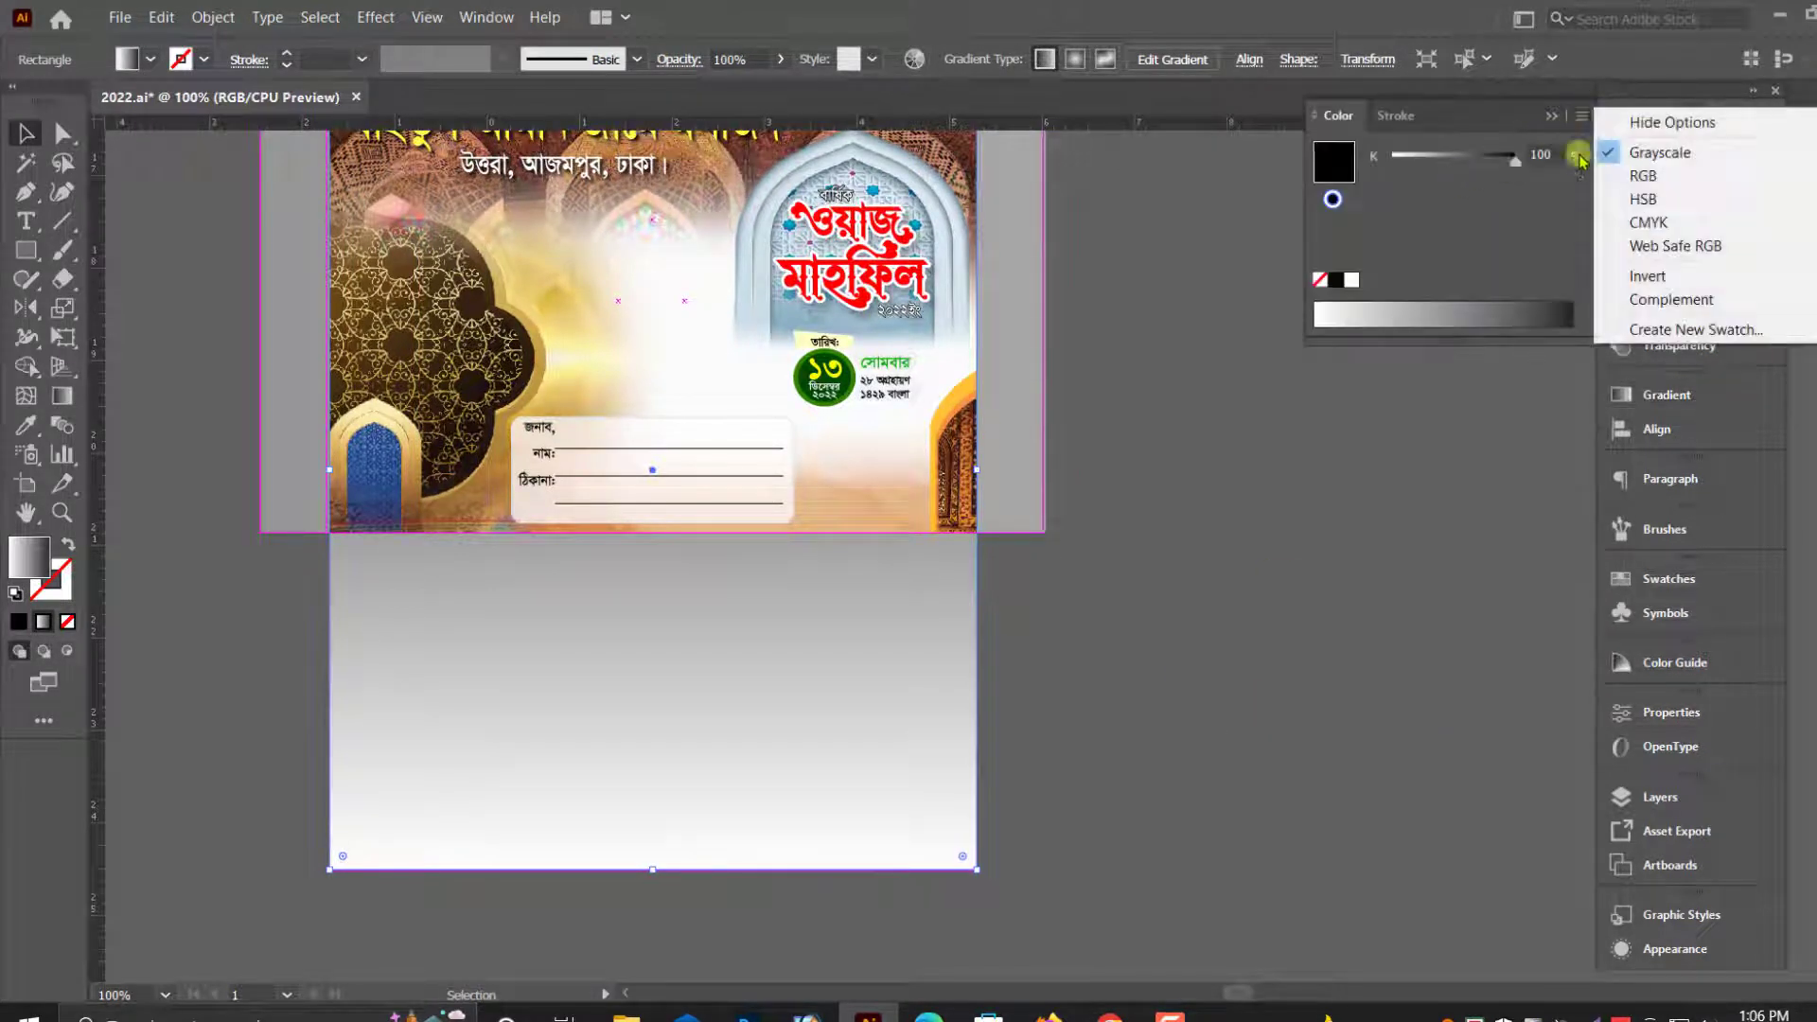
pyautogui.click(1643, 176)
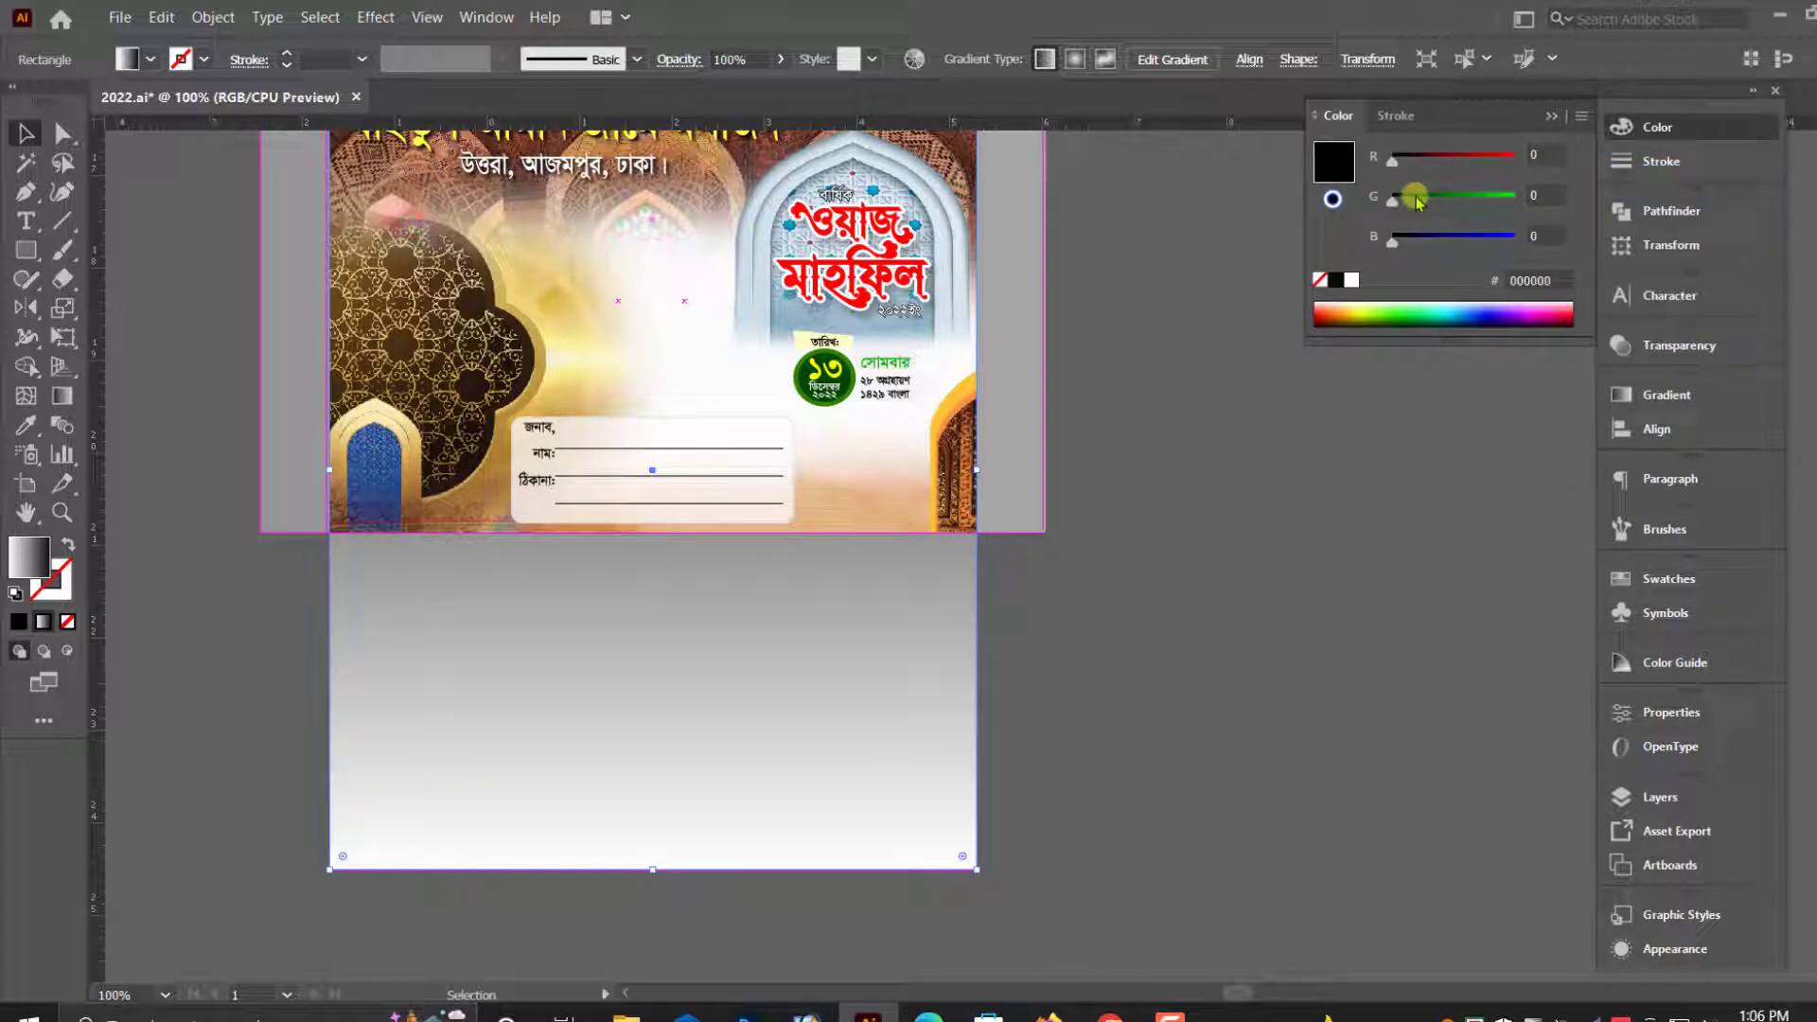
pyautogui.click(1514, 198)
pyautogui.click(1514, 158)
pyautogui.click(1457, 241)
pyautogui.moveTo(1458, 242); pyautogui.dragTo(1460, 242)
pyautogui.click(1342, 419)
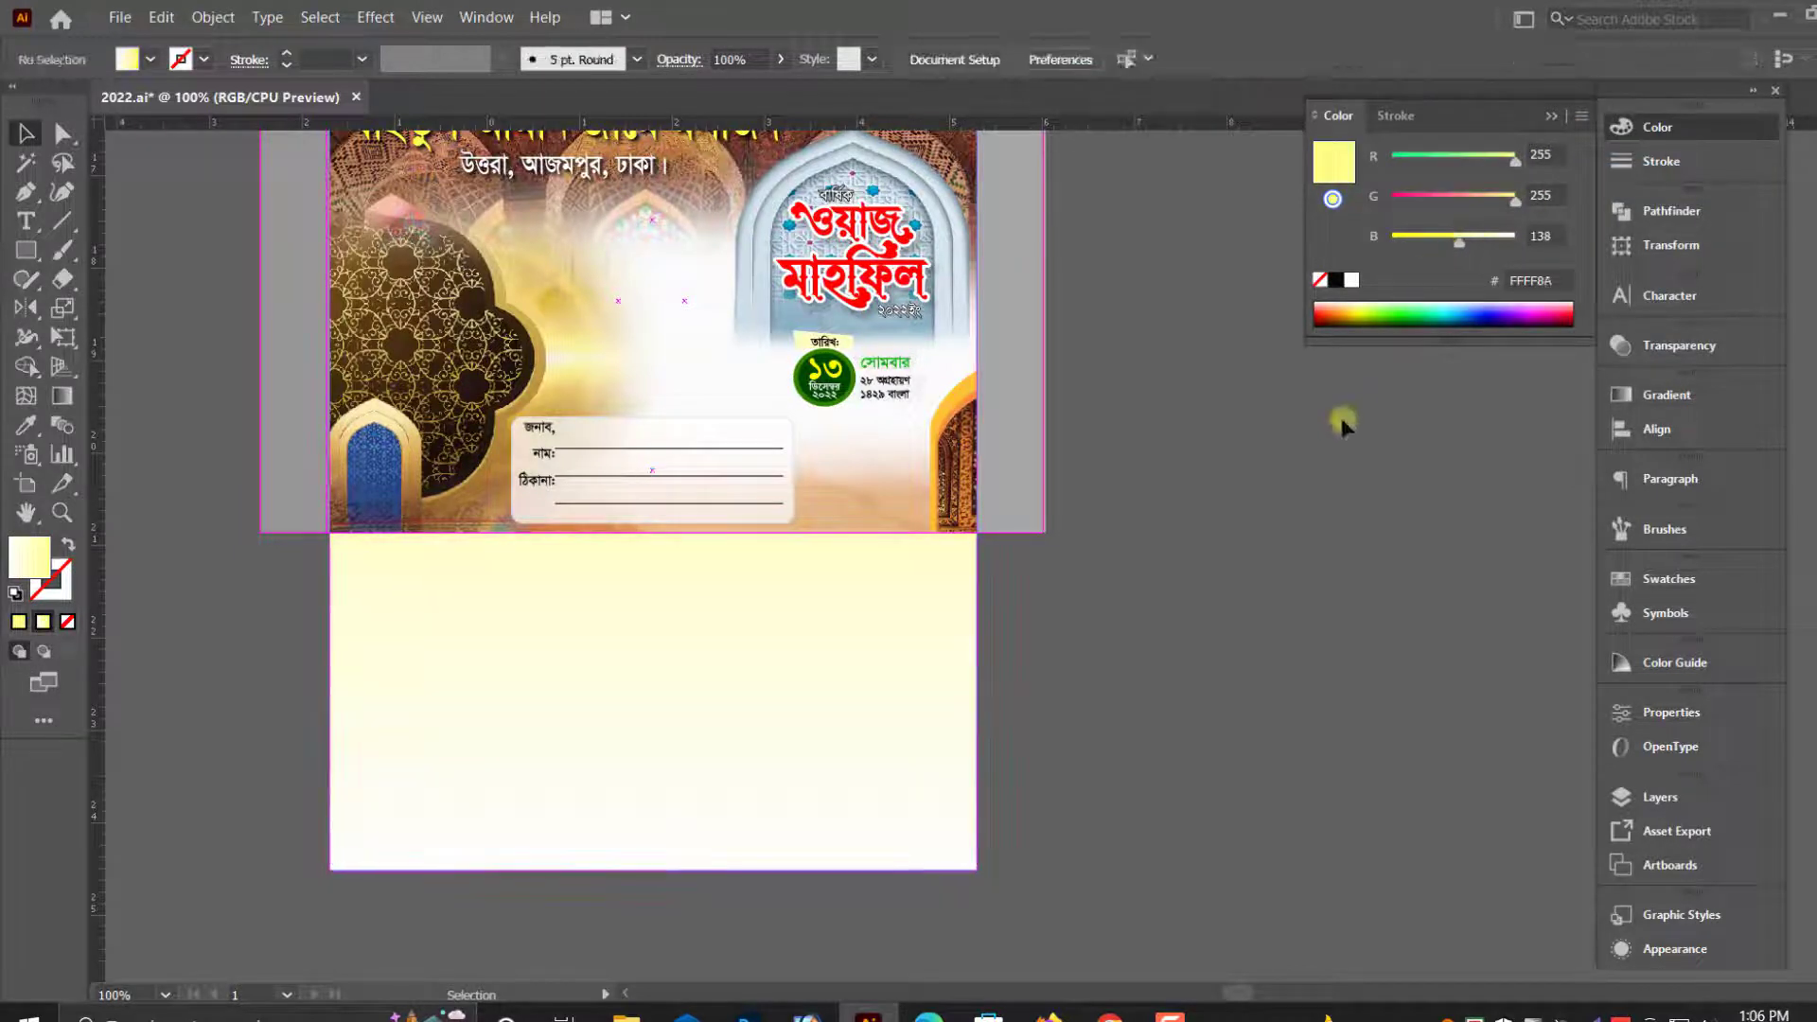
# - Bring the blue mosque silhouette over from the side and place it on the envelope's yellow lower flap
pyautogui.hotkey('ctrl', '-')
pyautogui.hotkey('ctrl', '-')
pyautogui.hotkey('ctrl', '-')
pyautogui.scroll(6, 940, 624)
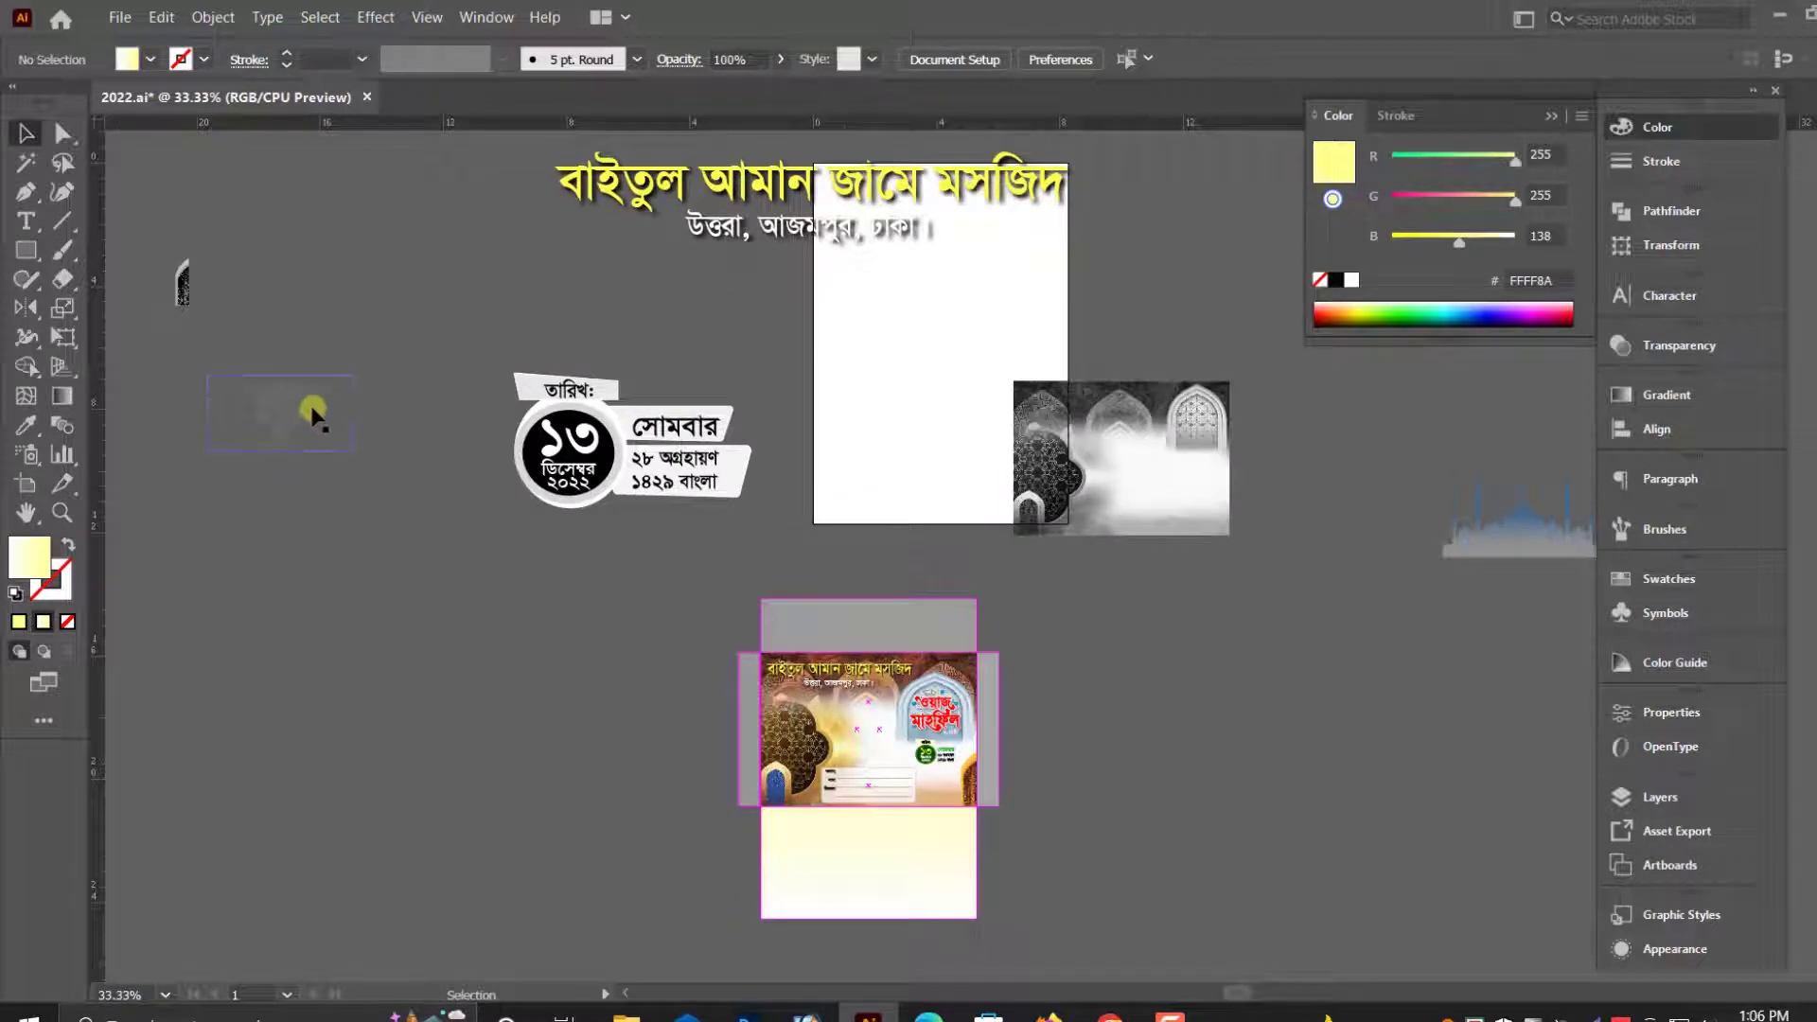
pyautogui.hotkey('ctrl', '-')
pyautogui.moveTo(1143, 711); pyautogui.dragTo(1047, 757)
pyautogui.hotkey('ctrl', '+')
pyautogui.hotkey('ctrl', '+')
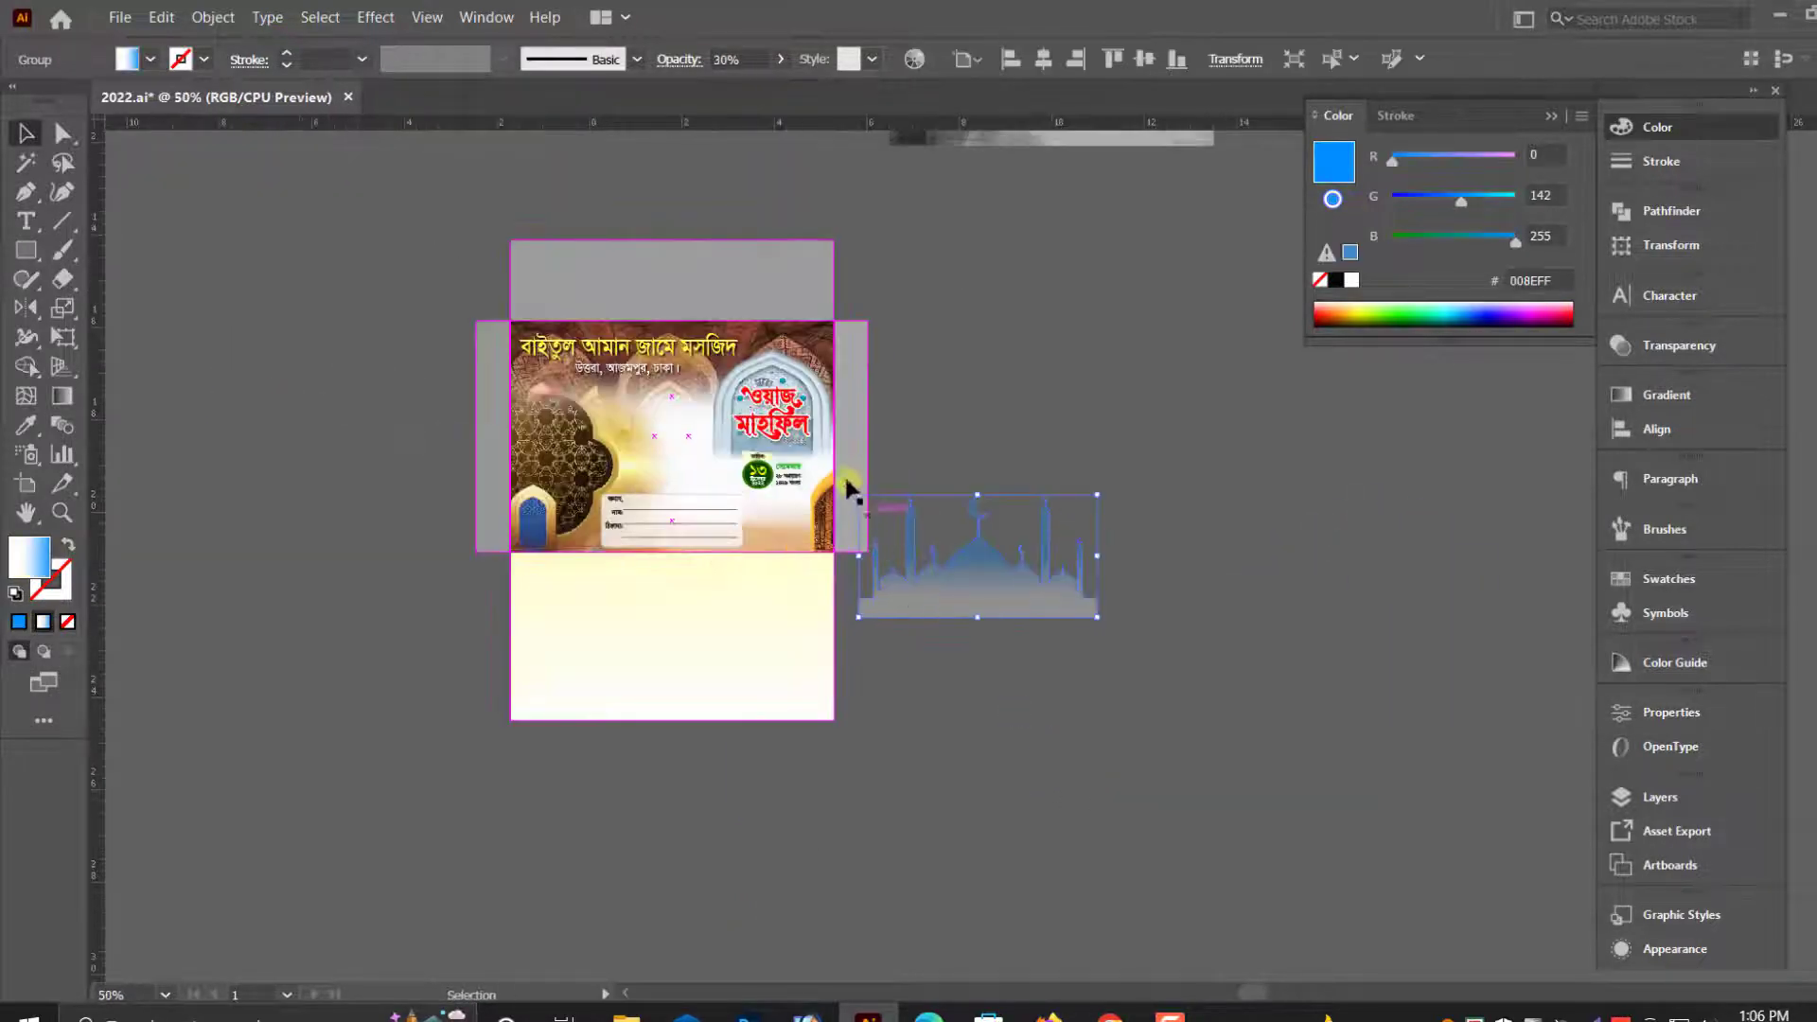
pyautogui.moveTo(1120, 679); pyautogui.dragTo(1120, 679)
pyautogui.moveTo(1013, 555); pyautogui.dragTo(709, 606)
# - Turn the mosque silhouette upside down, enlarge it slightly and center it on the lower flap
pyautogui.hotkey('ctrl', '+')
pyautogui.moveTo(967, 547); pyautogui.dragTo(898, 557)
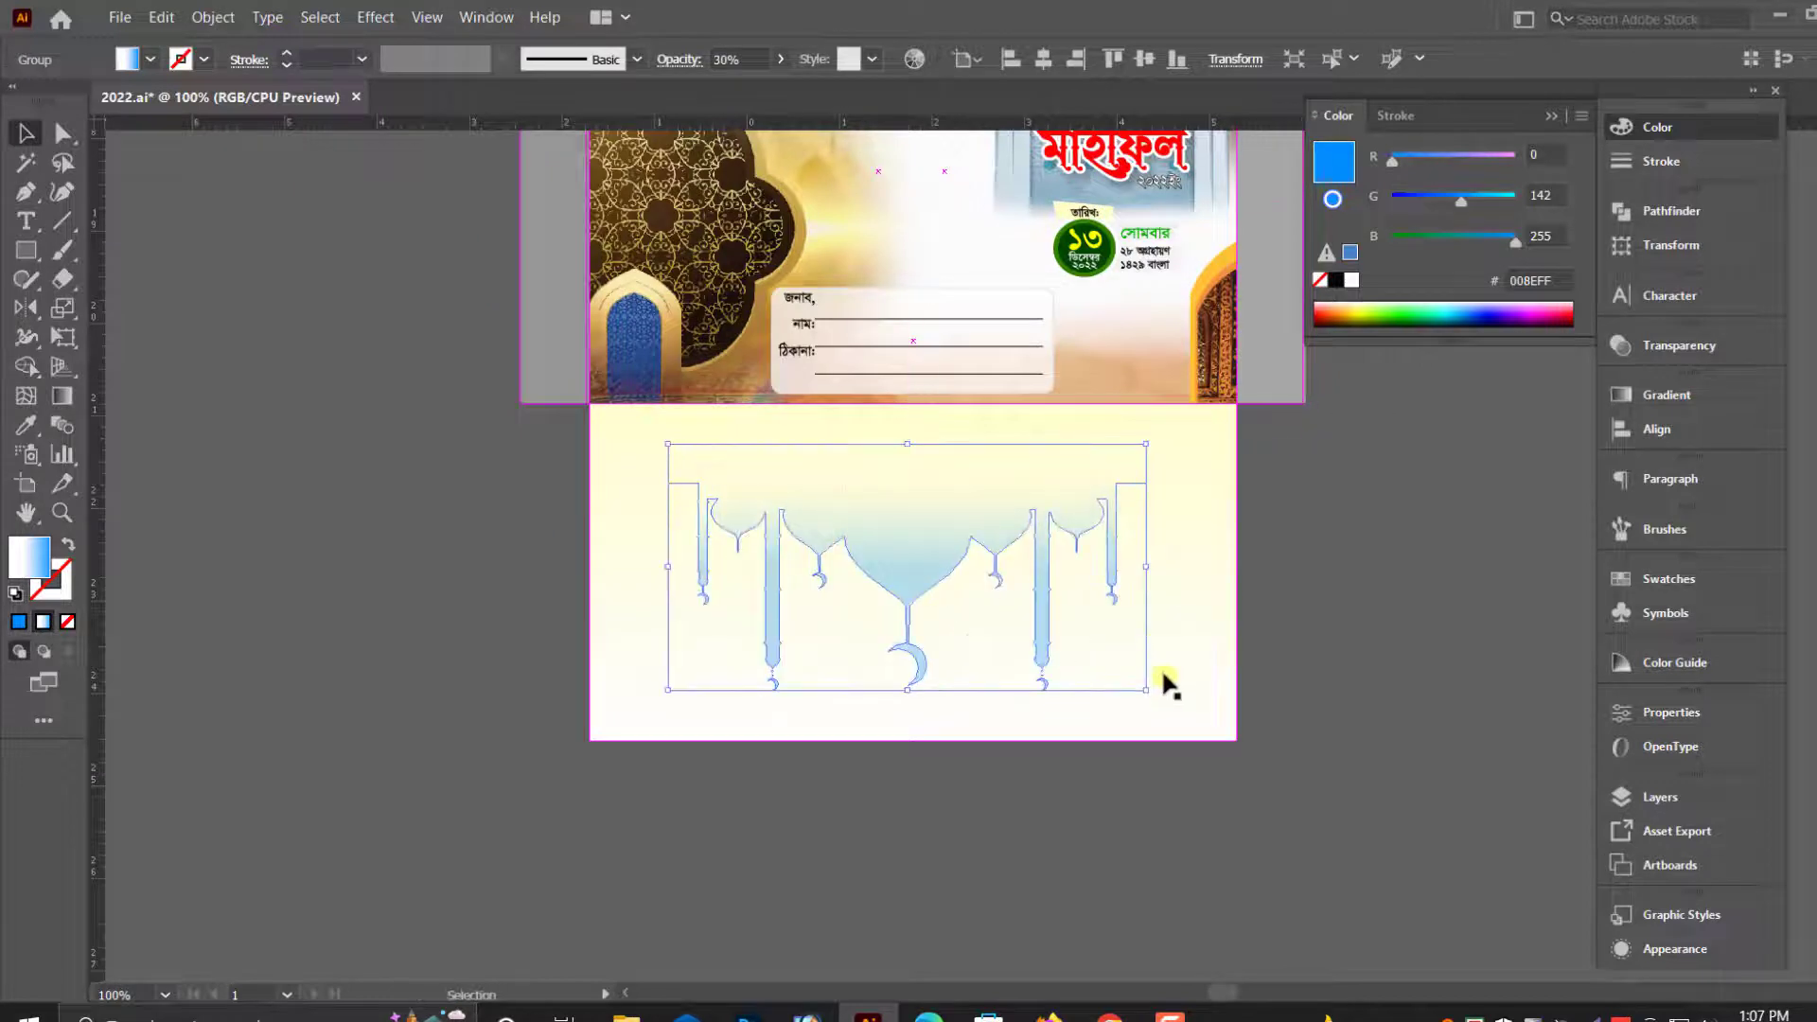
pyautogui.moveTo(1148, 692); pyautogui.dragTo(1180, 708)
pyautogui.moveTo(950, 544); pyautogui.dragTo(930, 559)
pyautogui.click(475, 570)
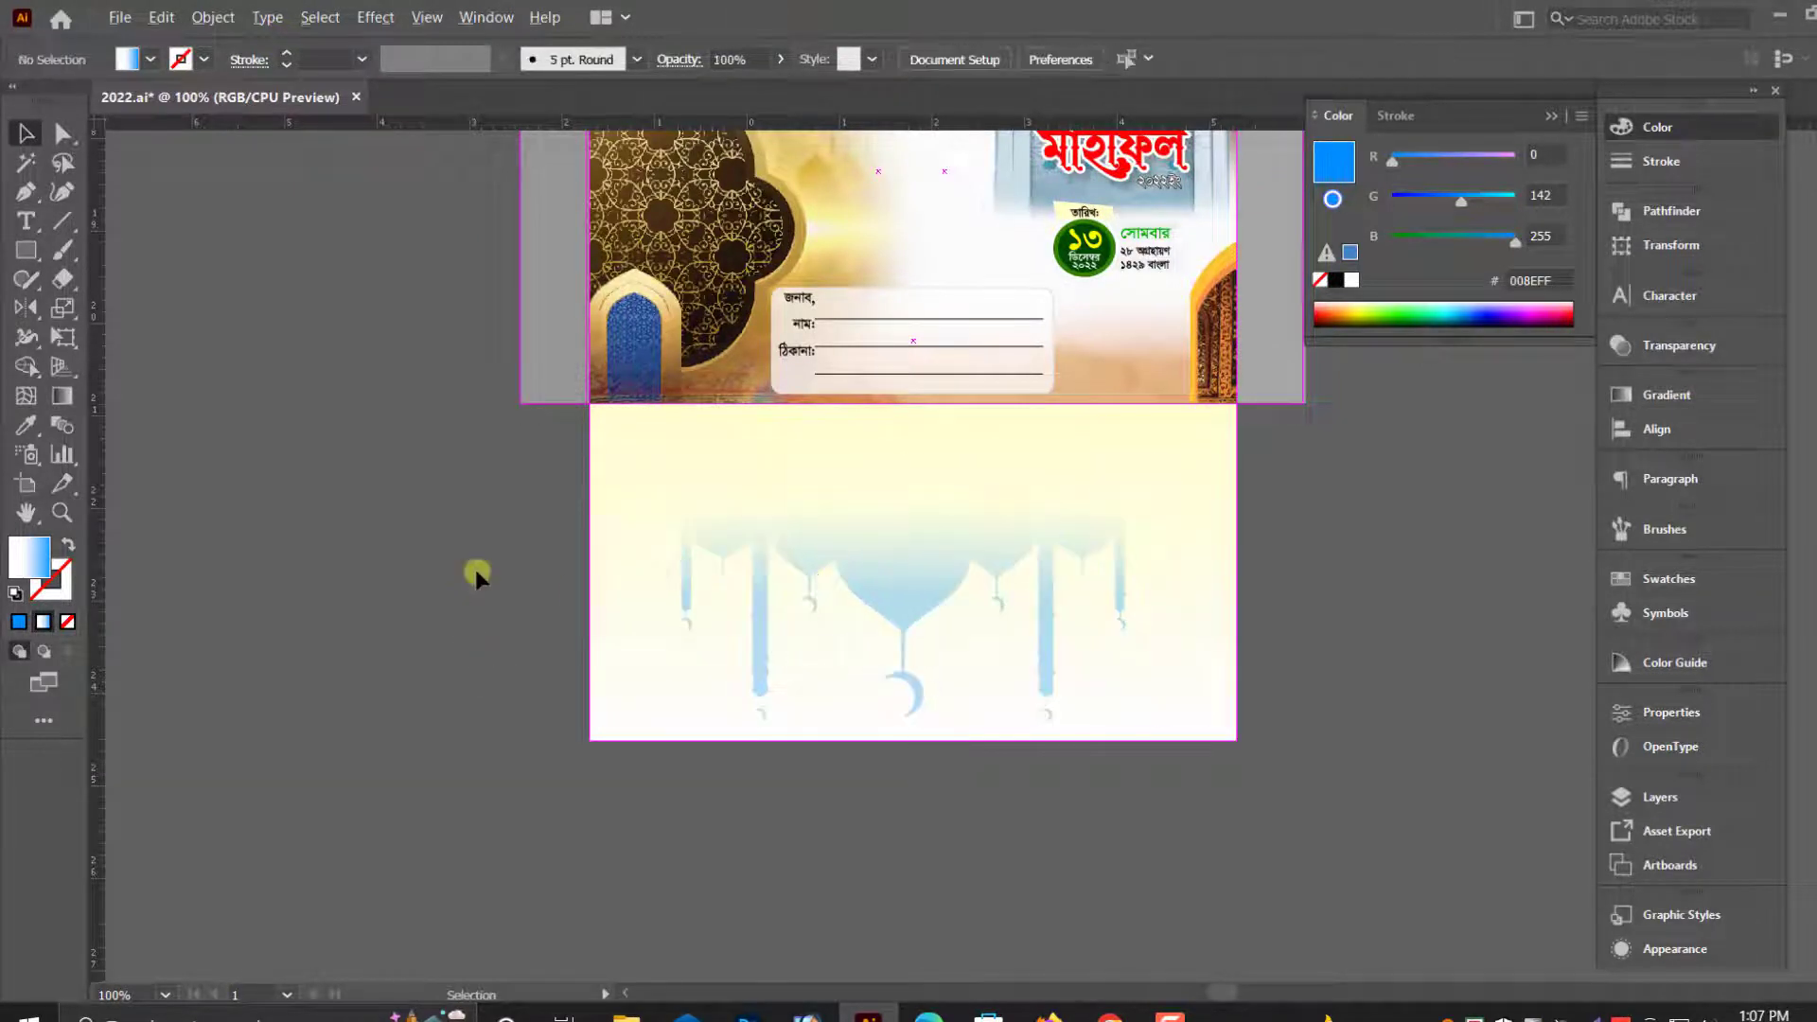
# - Fill the gray upper-flap rectangle with the yellow gradient sampled from the lower flap using the Eyedropper
pyautogui.moveTo(451, 534); pyautogui.dragTo(341, 717)
pyautogui.hotkey('ctrl', '-')
pyautogui.moveTo(731, 281); pyautogui.dragTo(1181, 286)
pyautogui.hotkey('ctrl', 'z')
pyautogui.press('a')
pyautogui.click(23, 427)
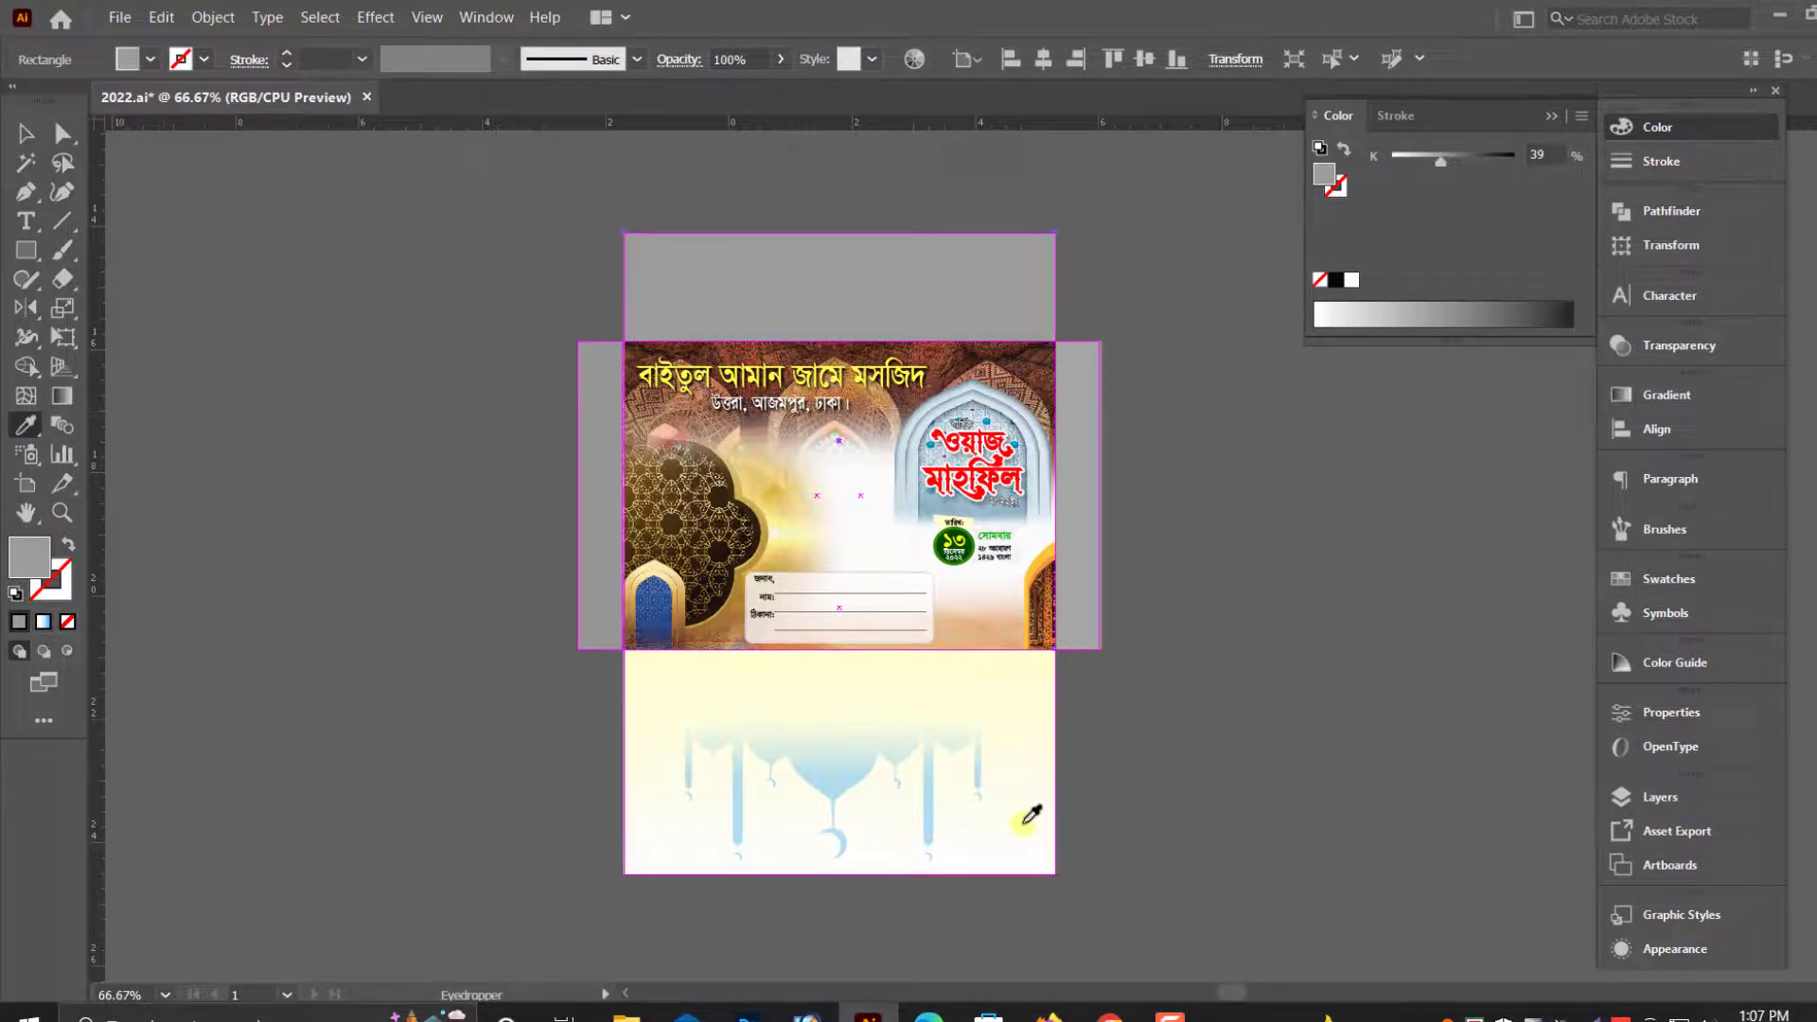
pyautogui.click(1026, 811)
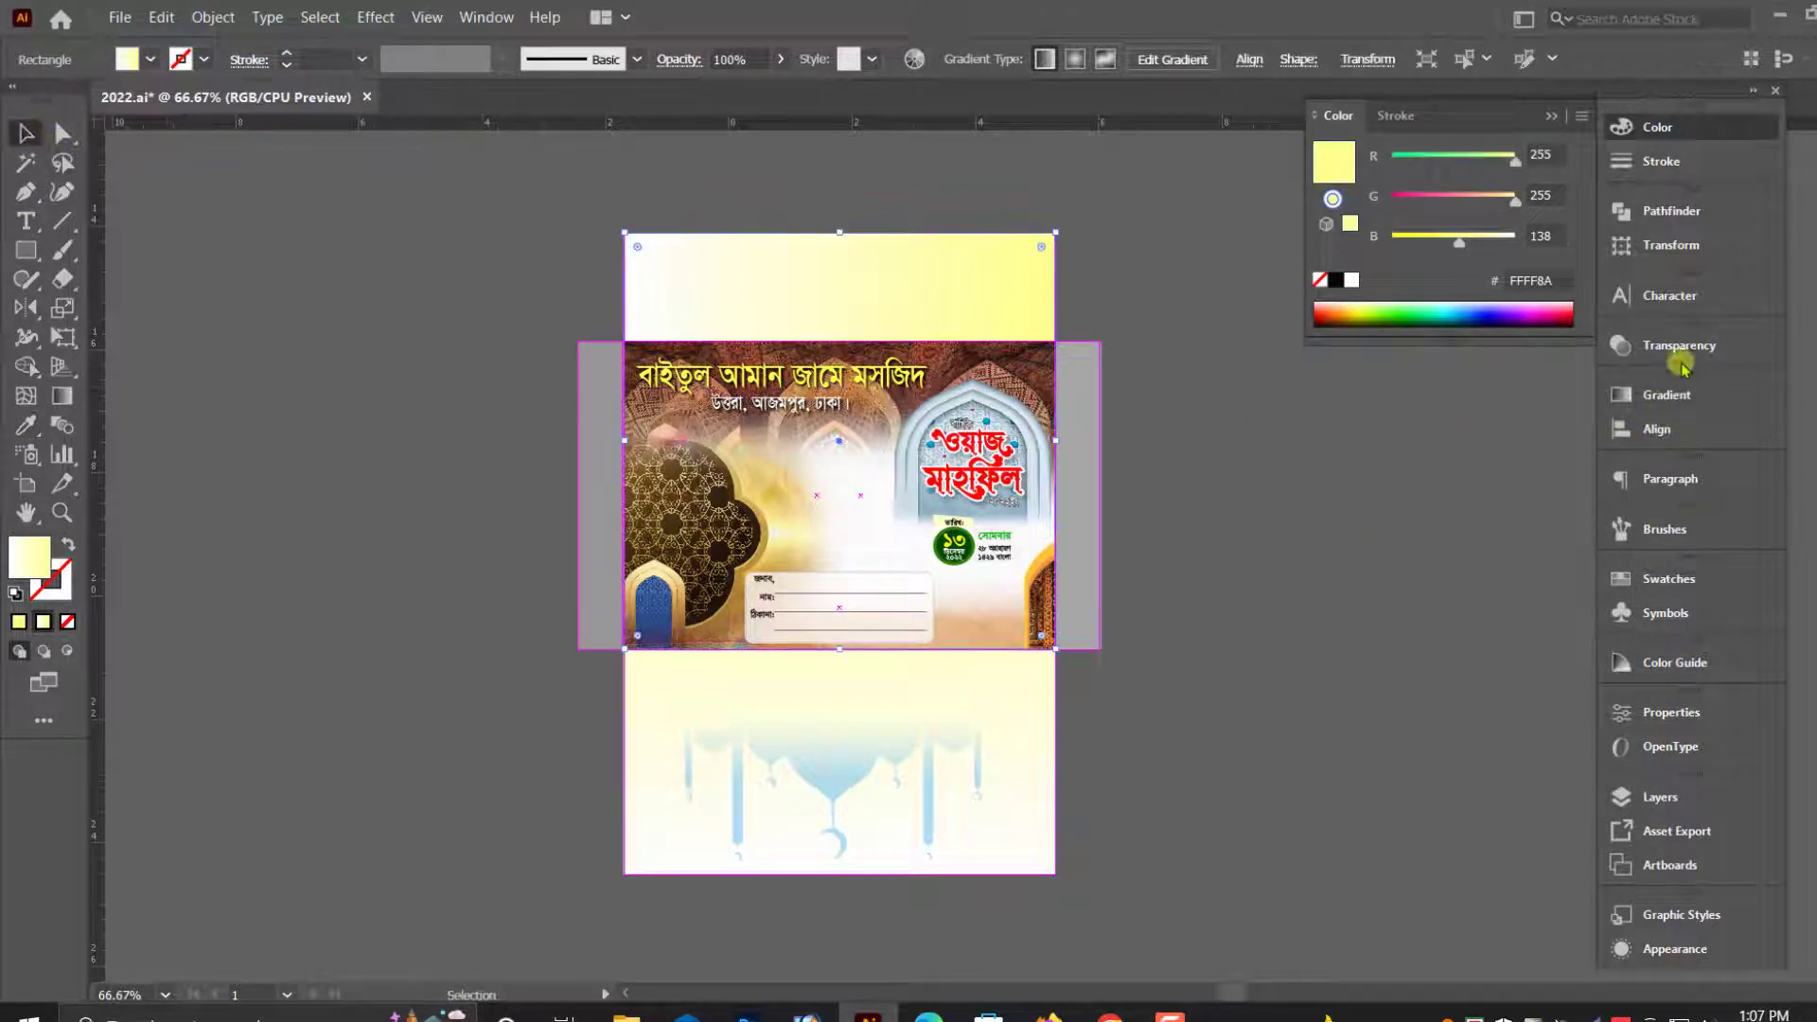
# - Set the upper flap's gradient angle to -90° after trying 90°
pyautogui.click(1666, 395)
pyautogui.write('90')
pyautogui.press('Return')
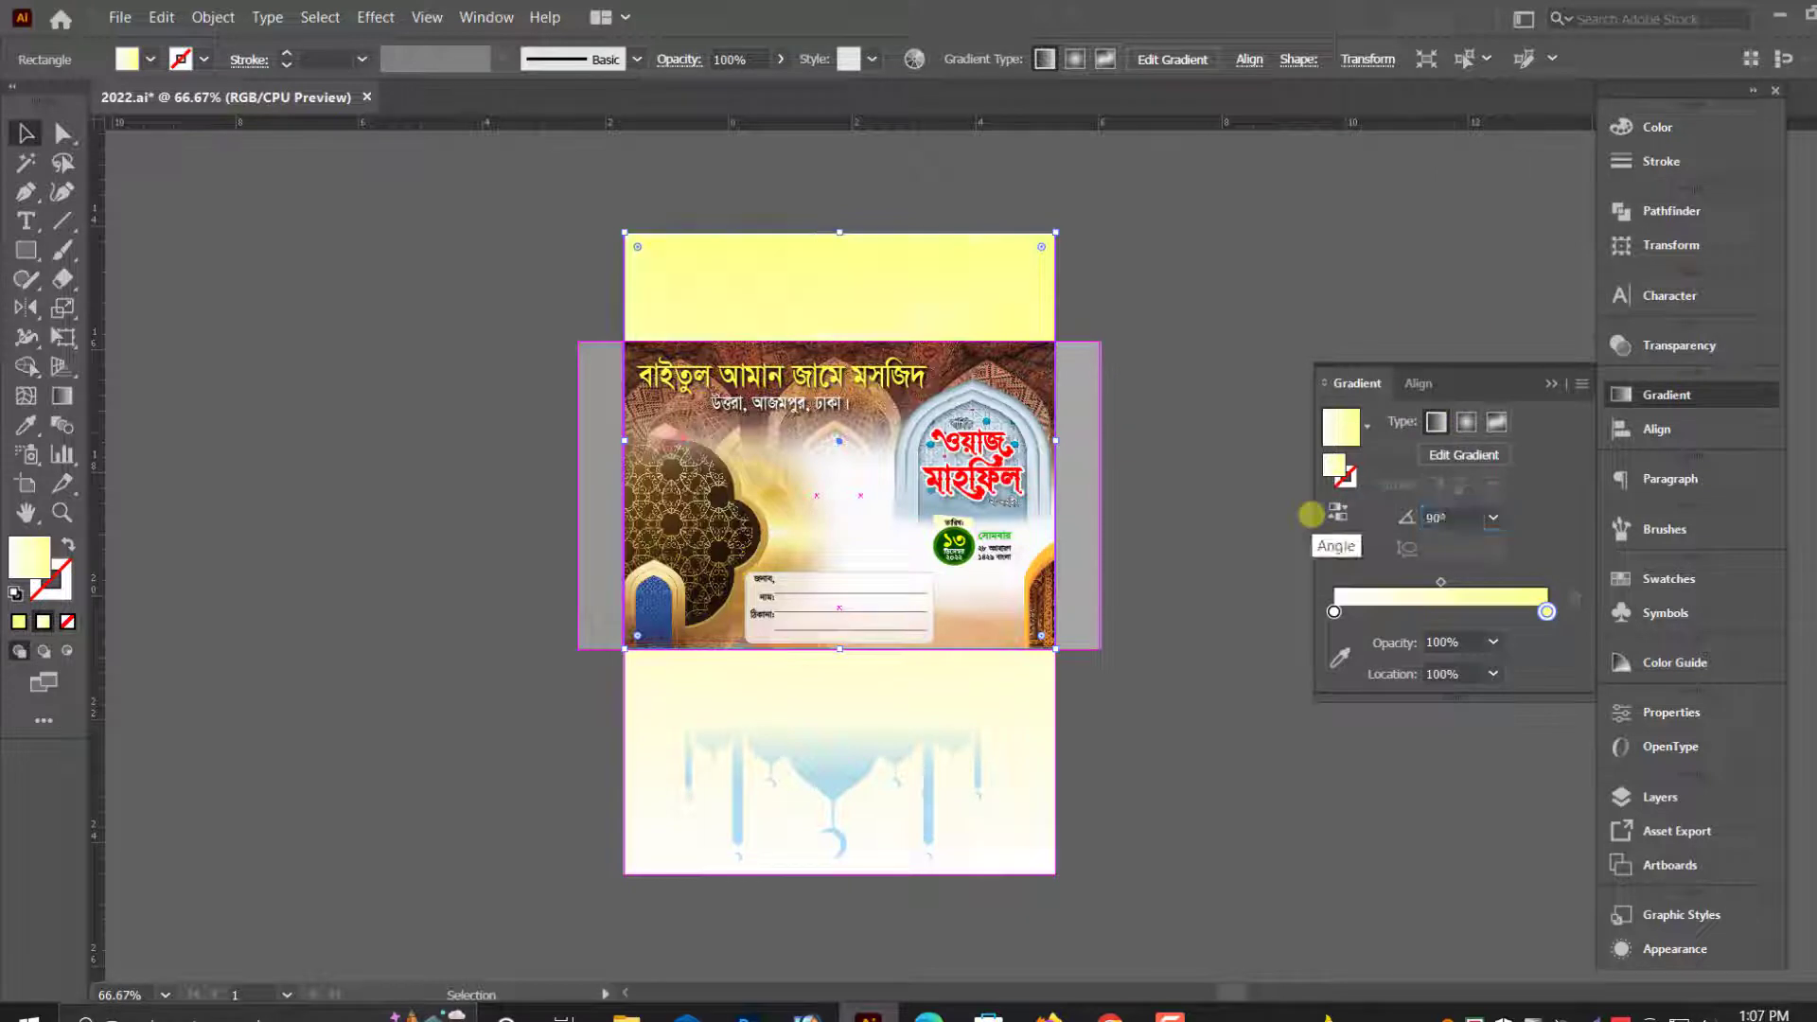
pyautogui.write('-')
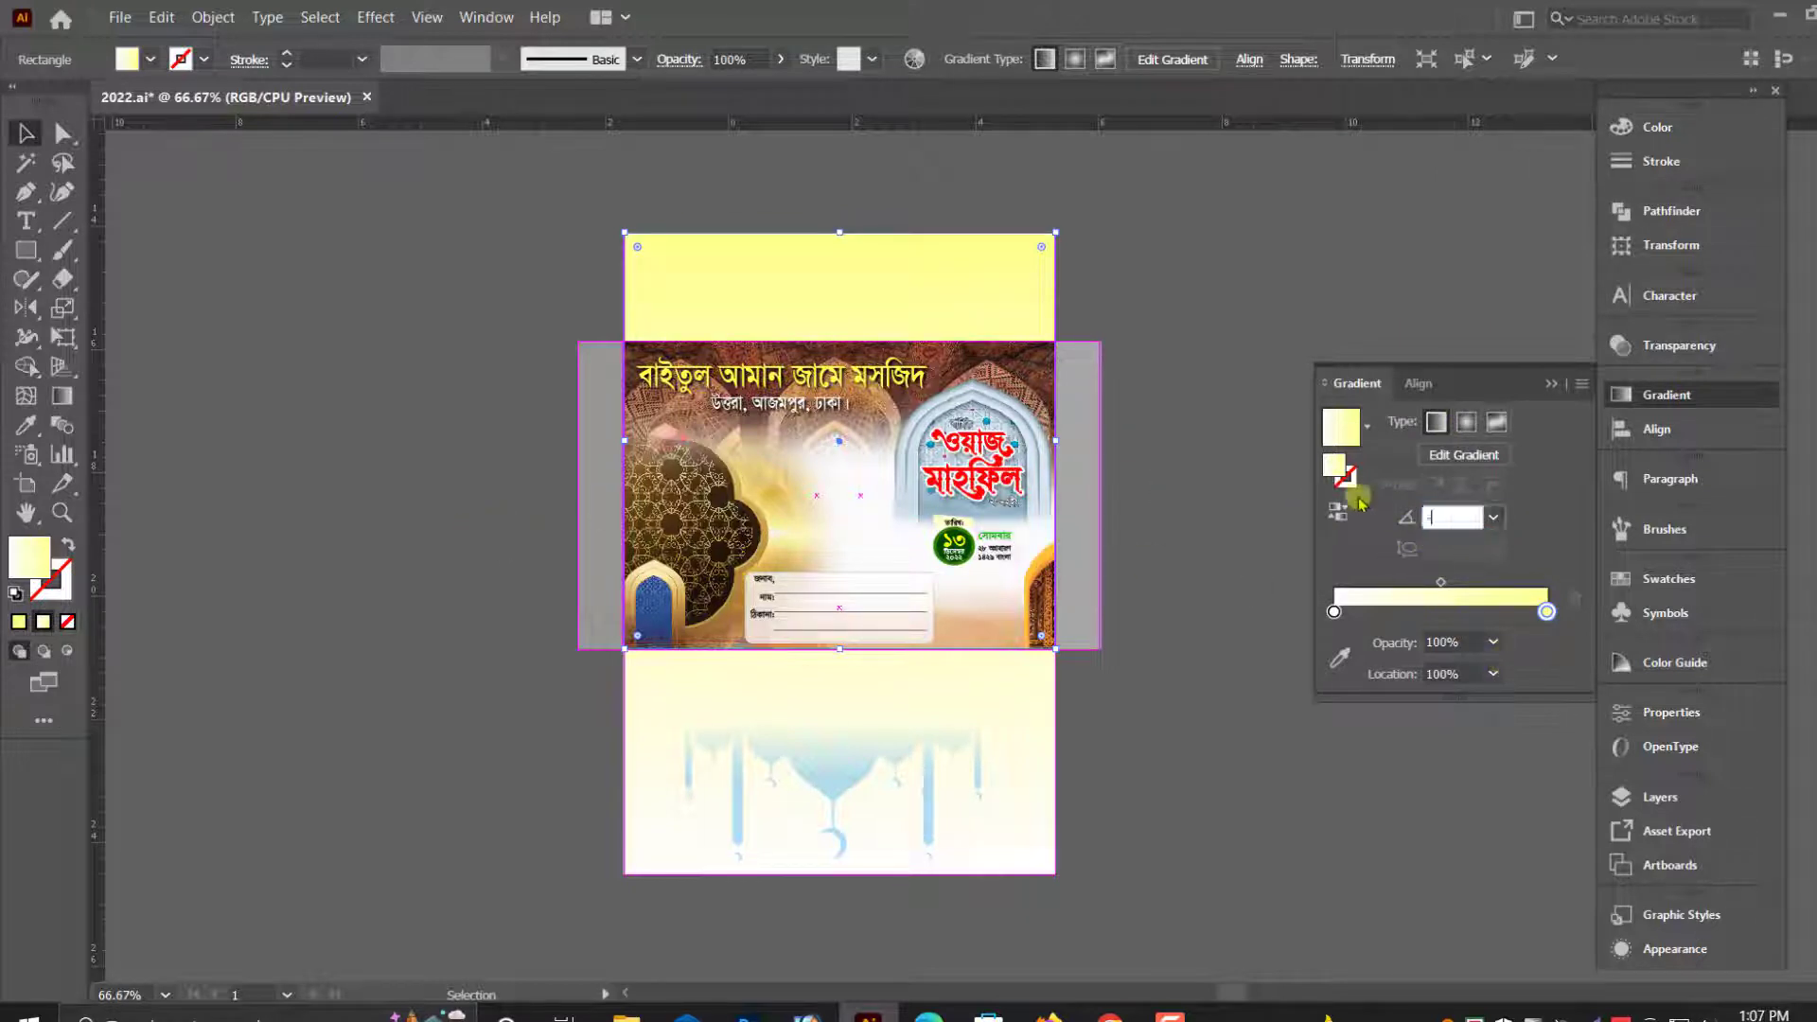
pyautogui.write('90')
pyautogui.press('Return')
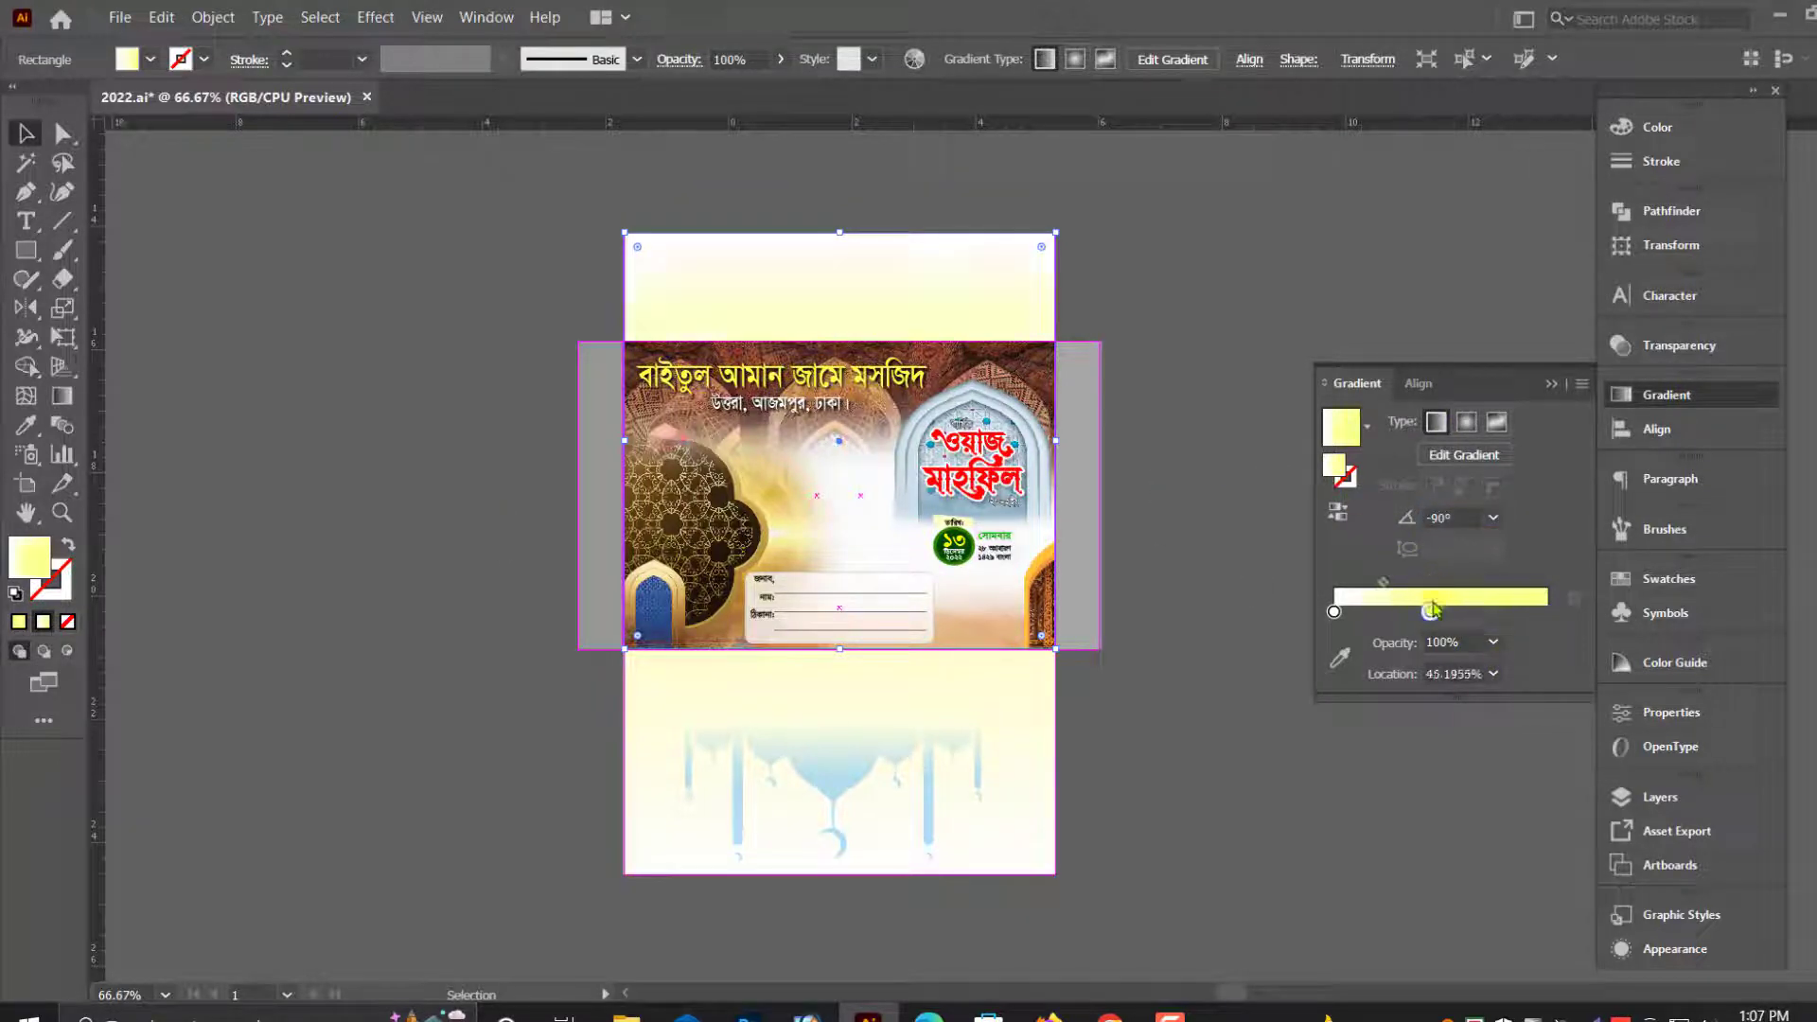
# - Fill the gray right side flap with the yellow gradient sampled from the upper flap using the Eyedropper
pyautogui.moveTo(1072, 572); pyautogui.dragTo(1143, 689)
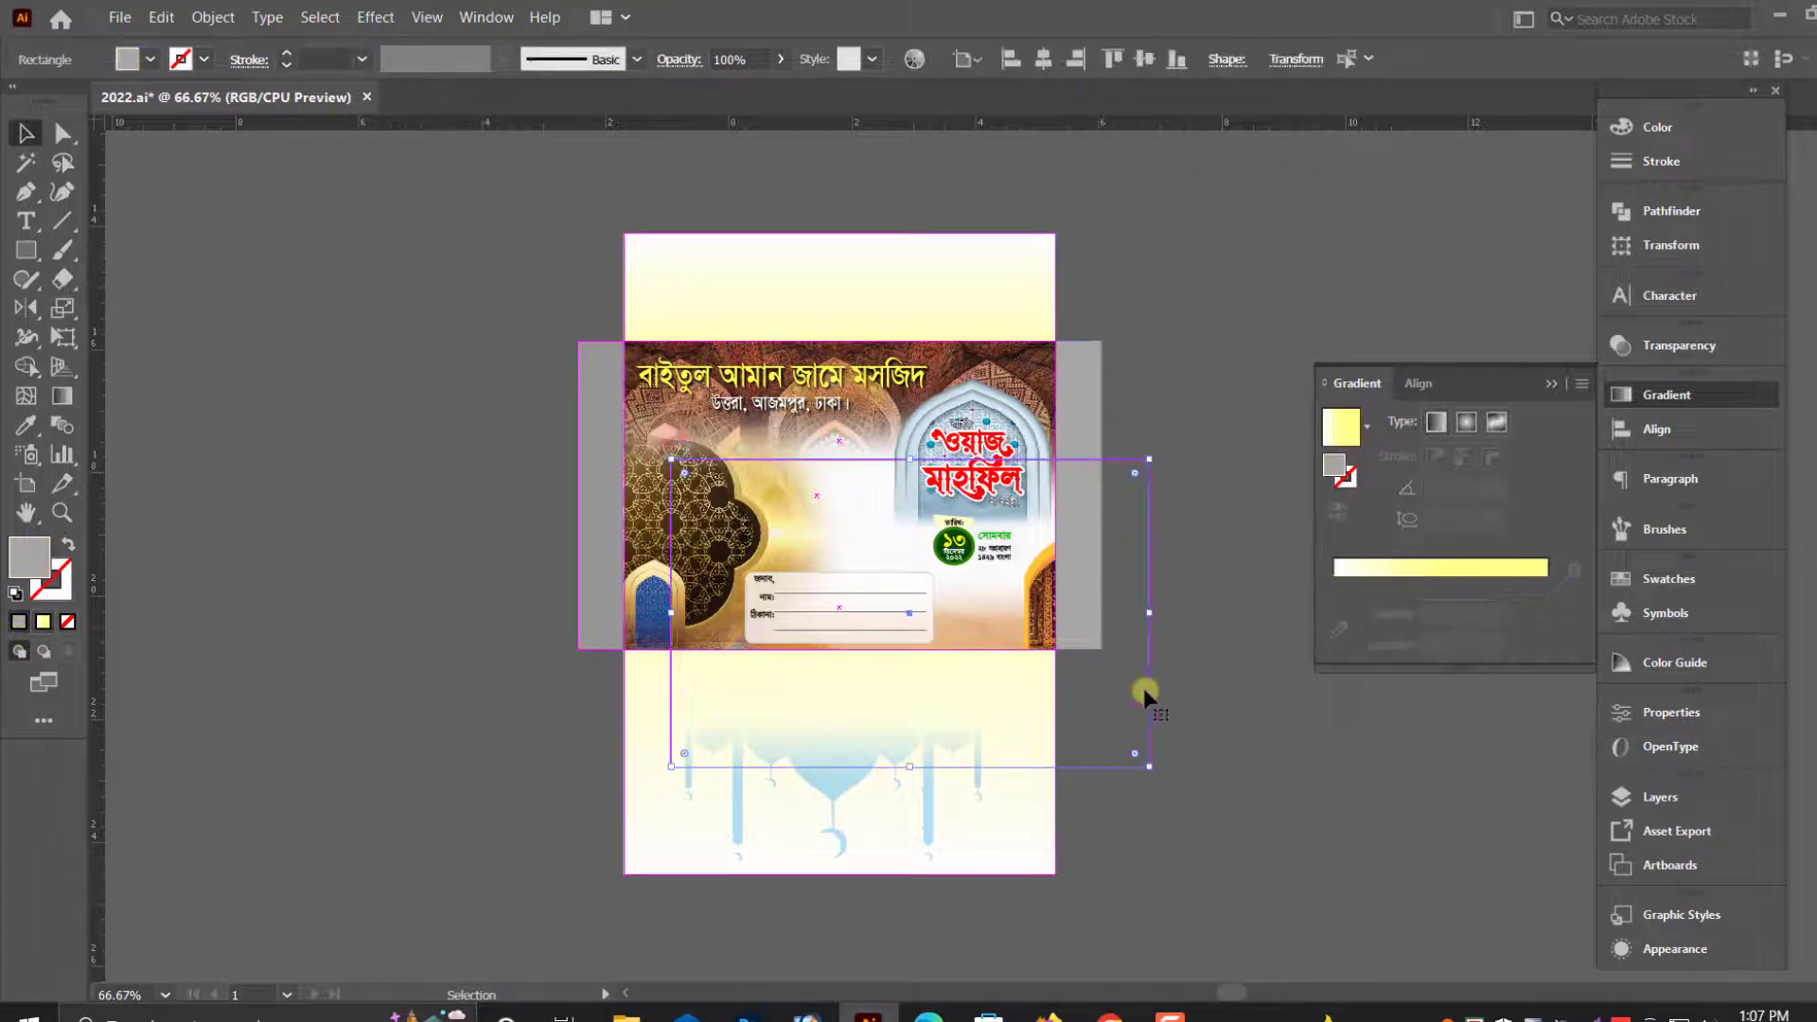
pyautogui.click(1127, 619)
pyautogui.click(1093, 544)
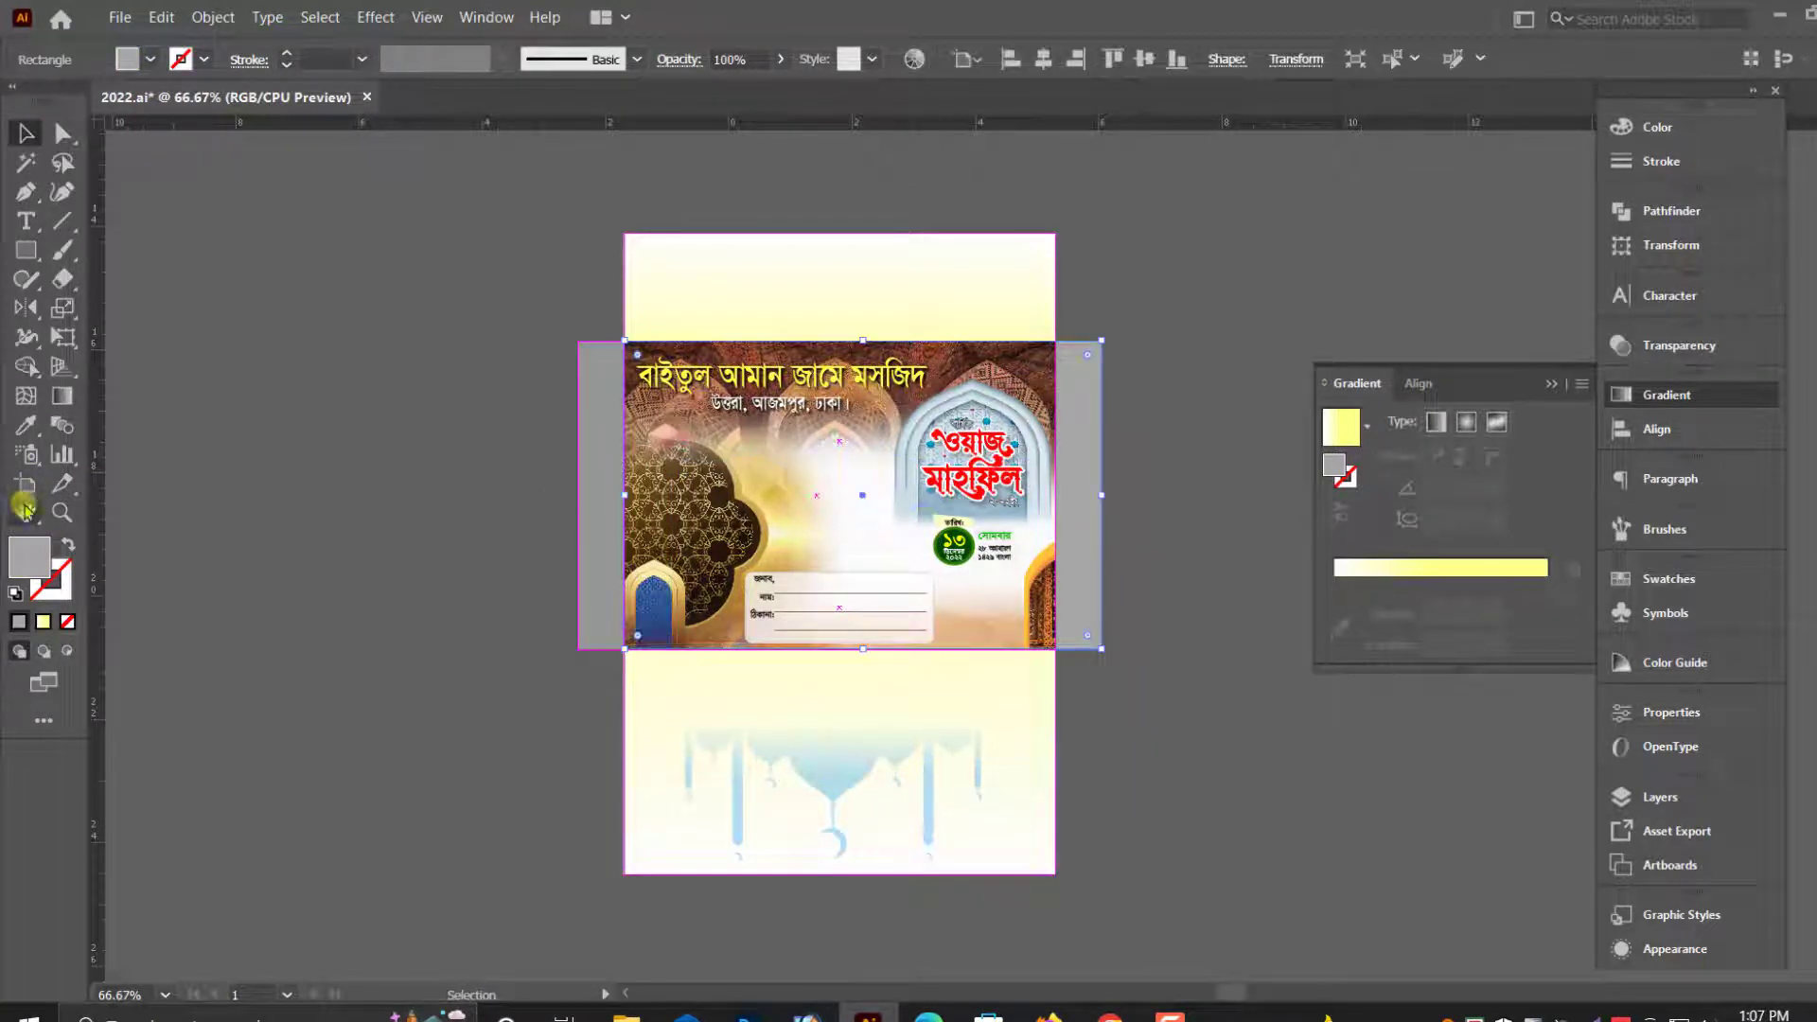
pyautogui.click(26, 425)
pyautogui.click(811, 304)
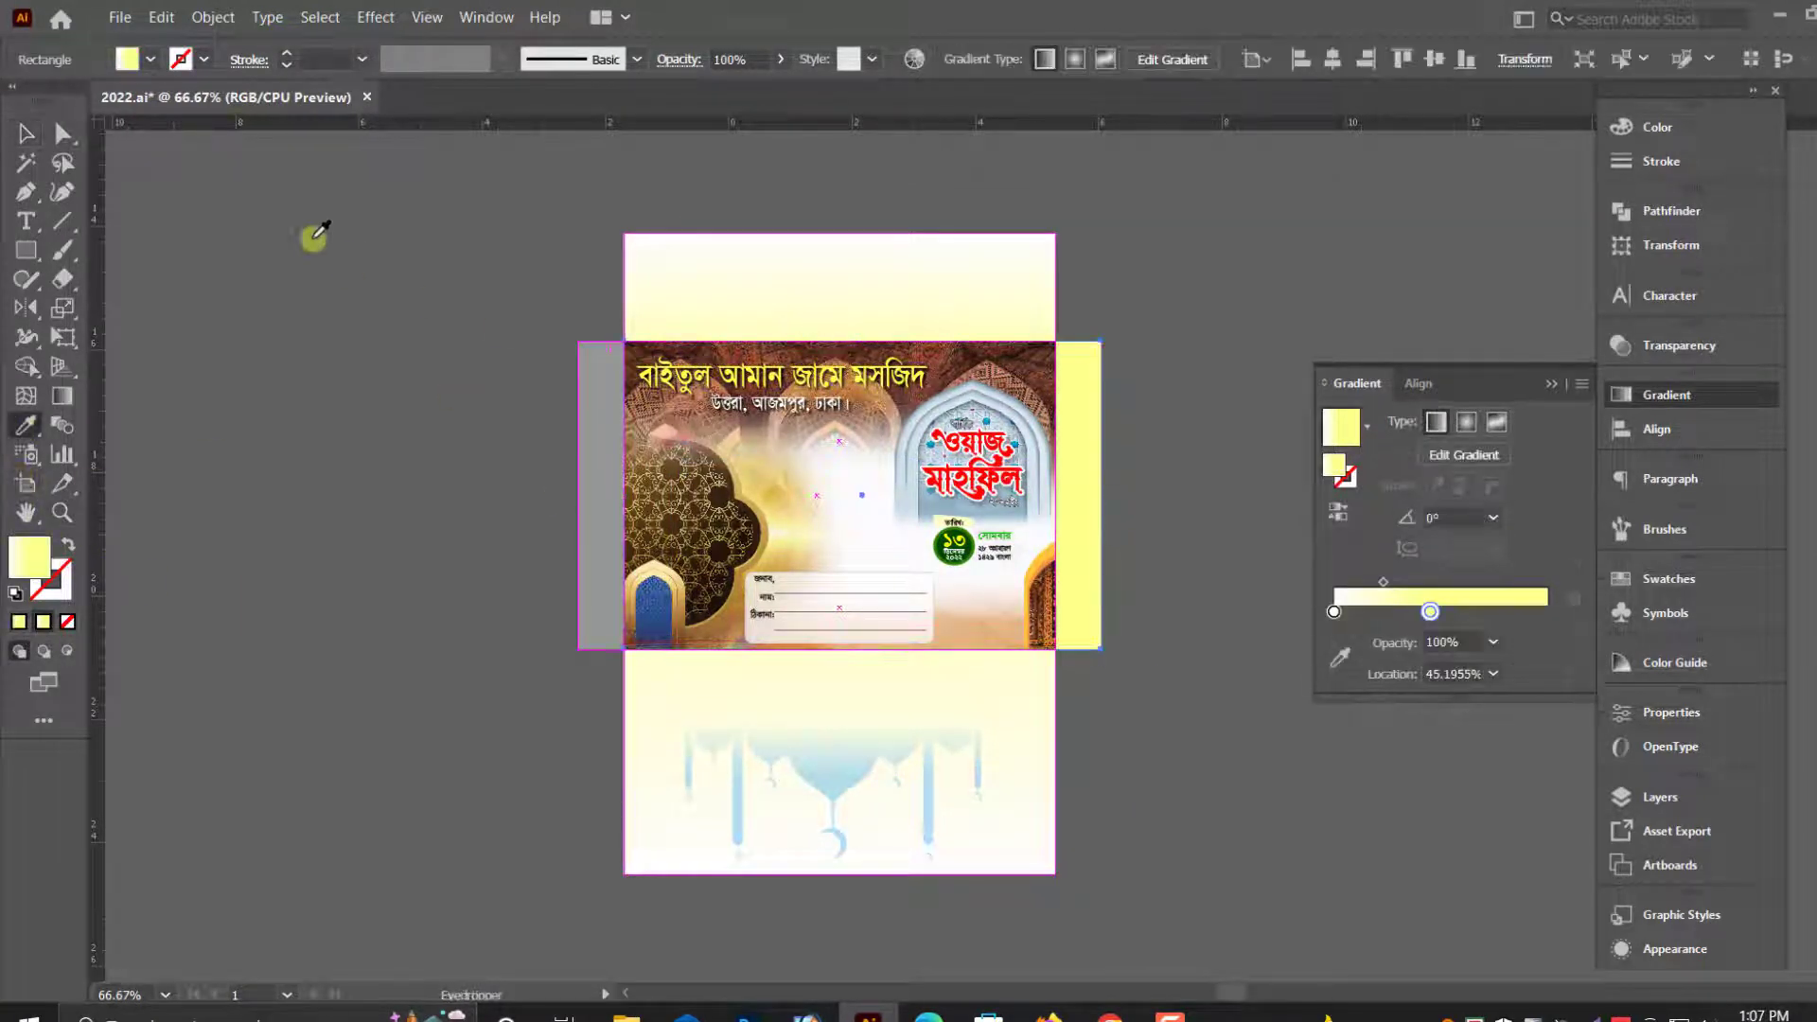
# - Set the right side flap's gradient angle to 90°, with the midpoint at about 31% and the yellow stop at about 83%
pyautogui.click(25, 142)
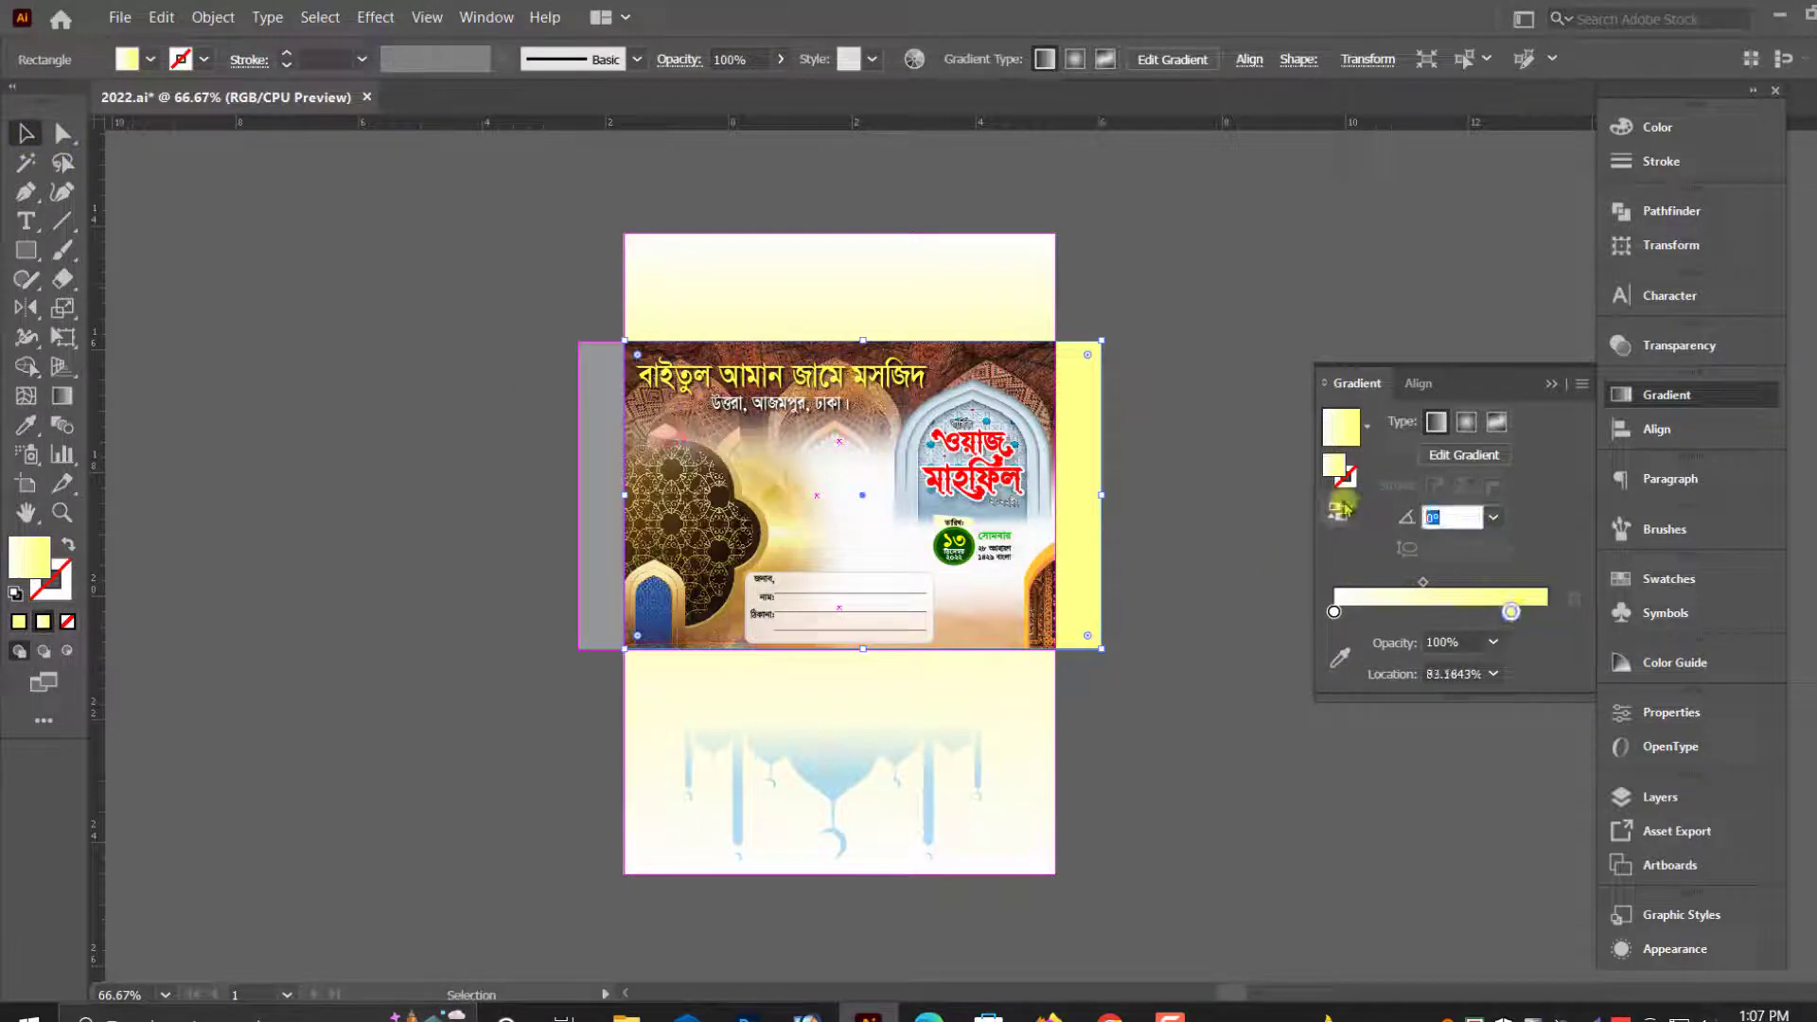
pyautogui.press('Return')
pyautogui.moveTo(1426, 586); pyautogui.dragTo(1410, 580)
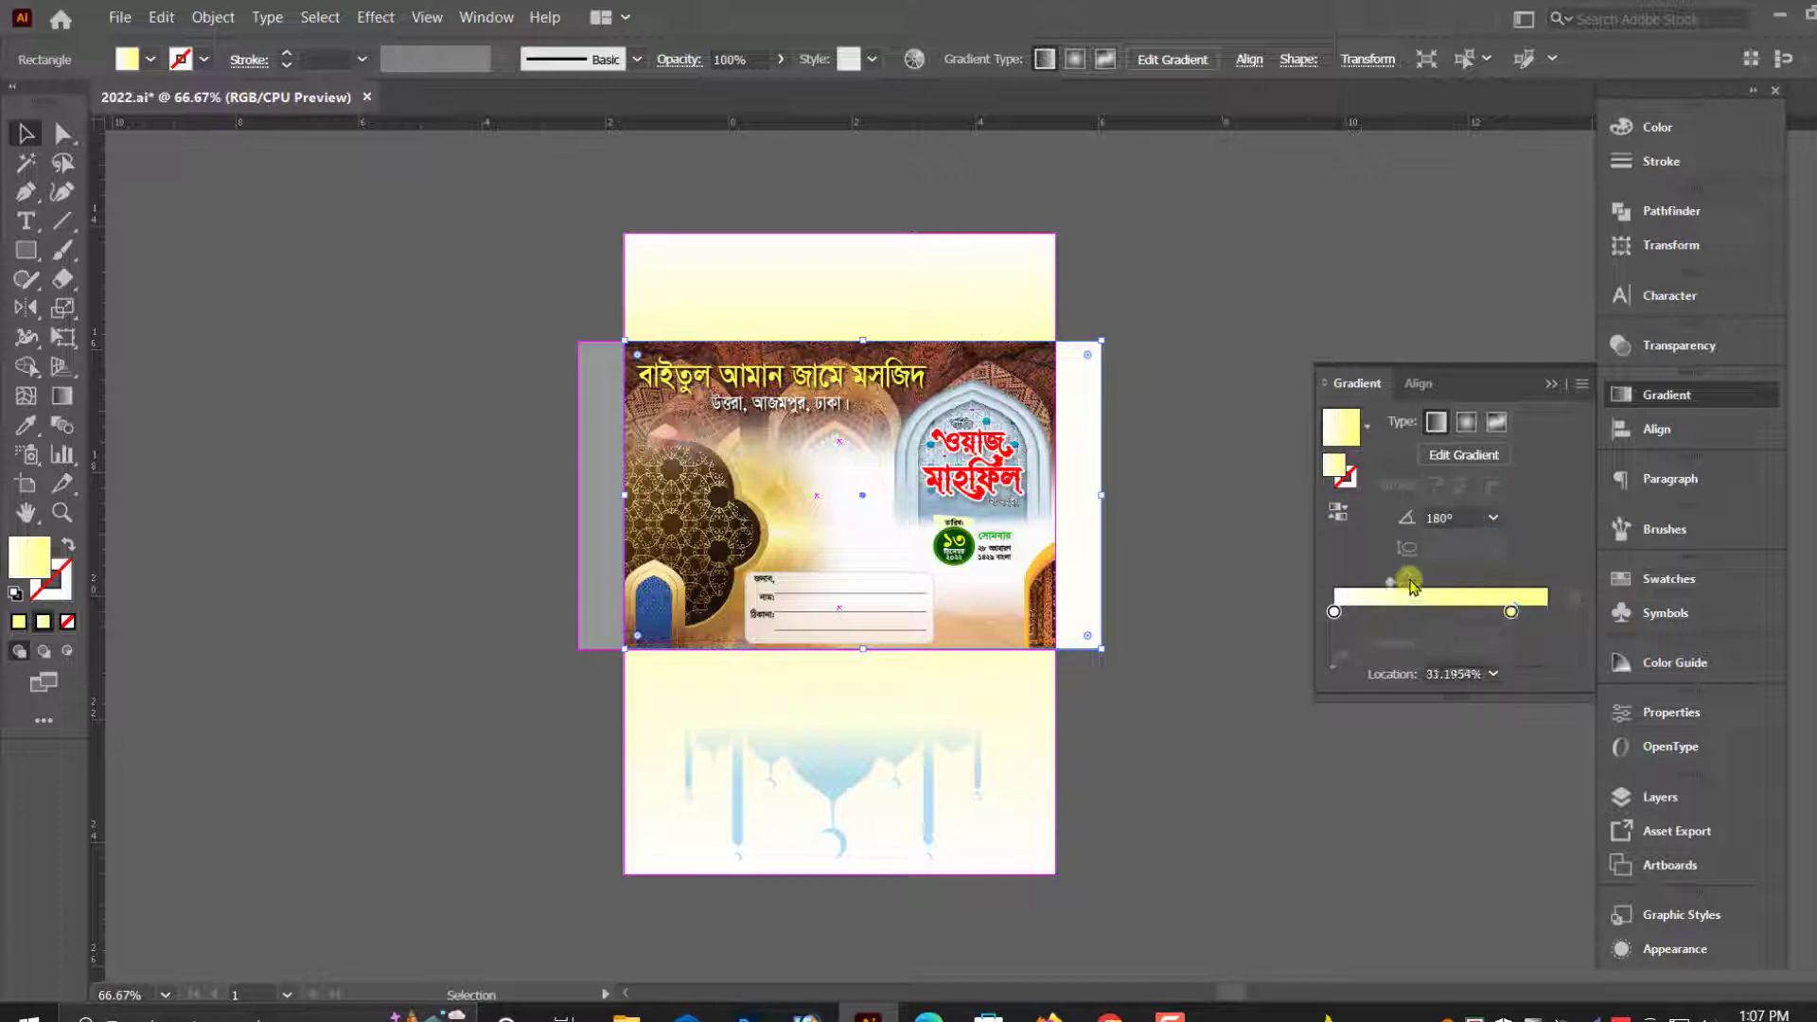
pyautogui.write('90')
pyautogui.press('Return')
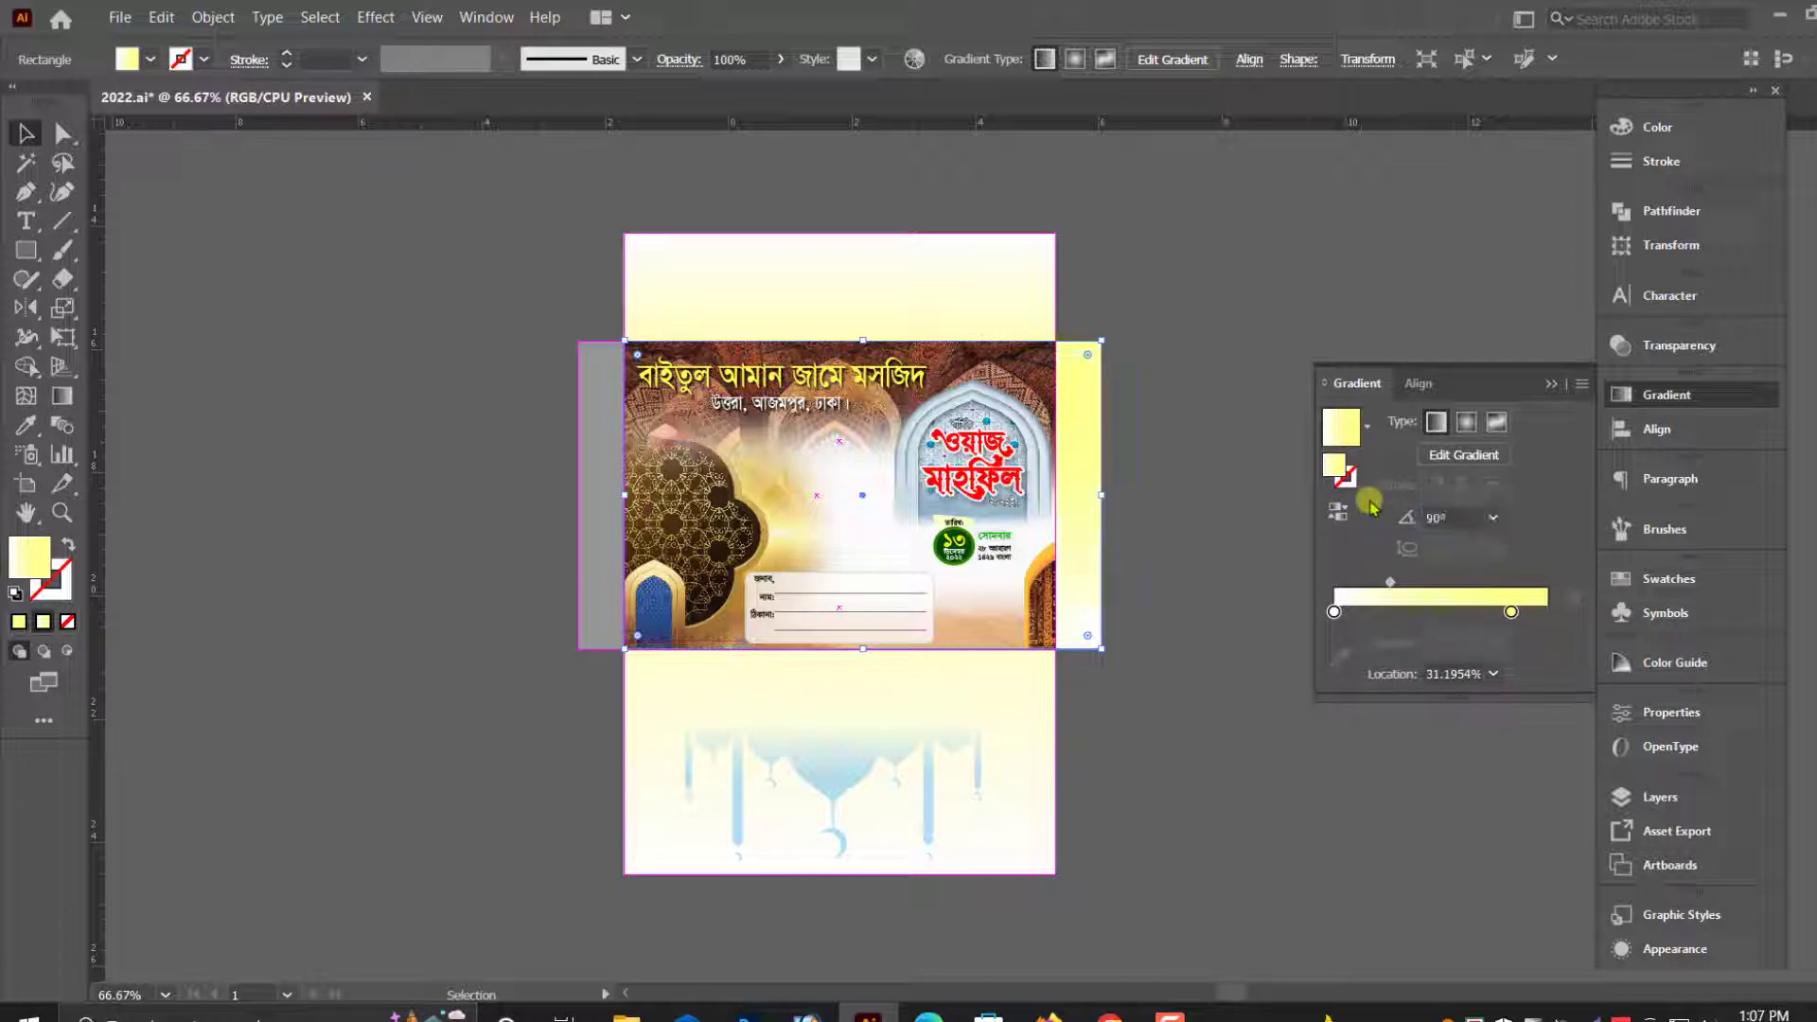
pyautogui.scroll(1, 1224, 679)
pyautogui.click(1224, 680)
# - Fill the gray left side flap with the gradient sampled from the right side flap and set its angle to 90°
pyautogui.click(608, 572)
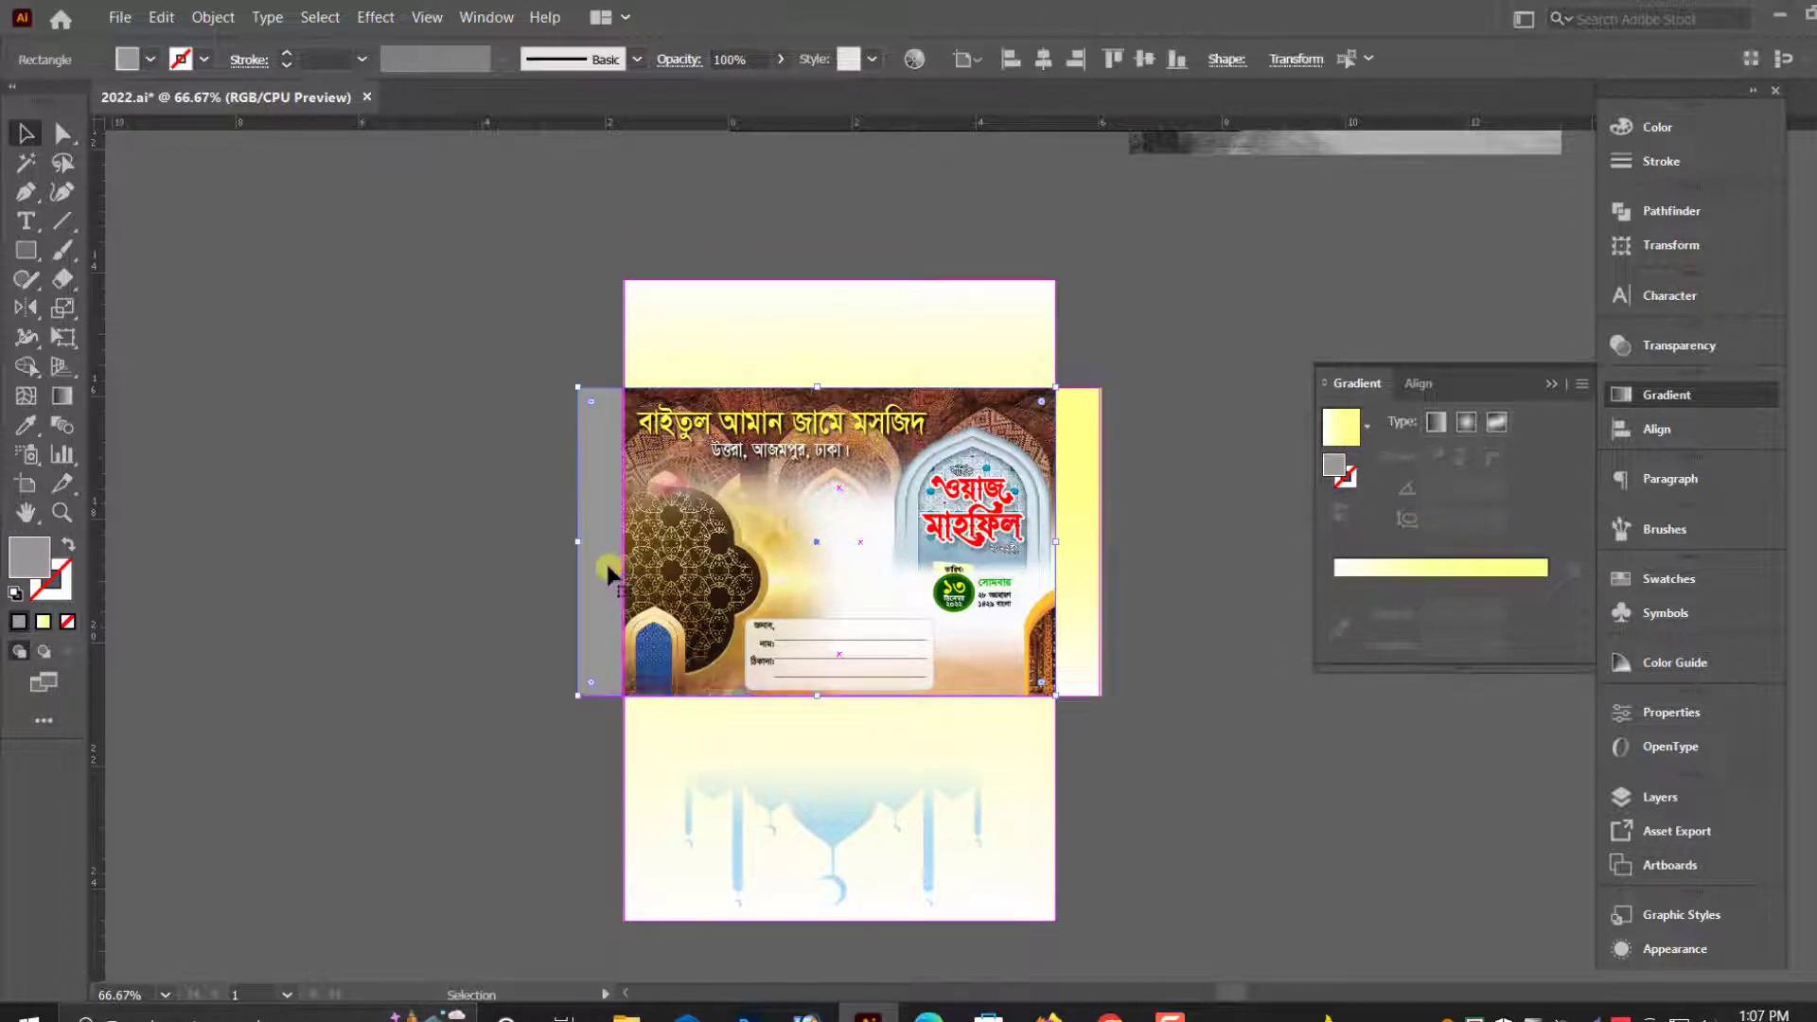
pyautogui.click(26, 424)
pyautogui.click(1068, 618)
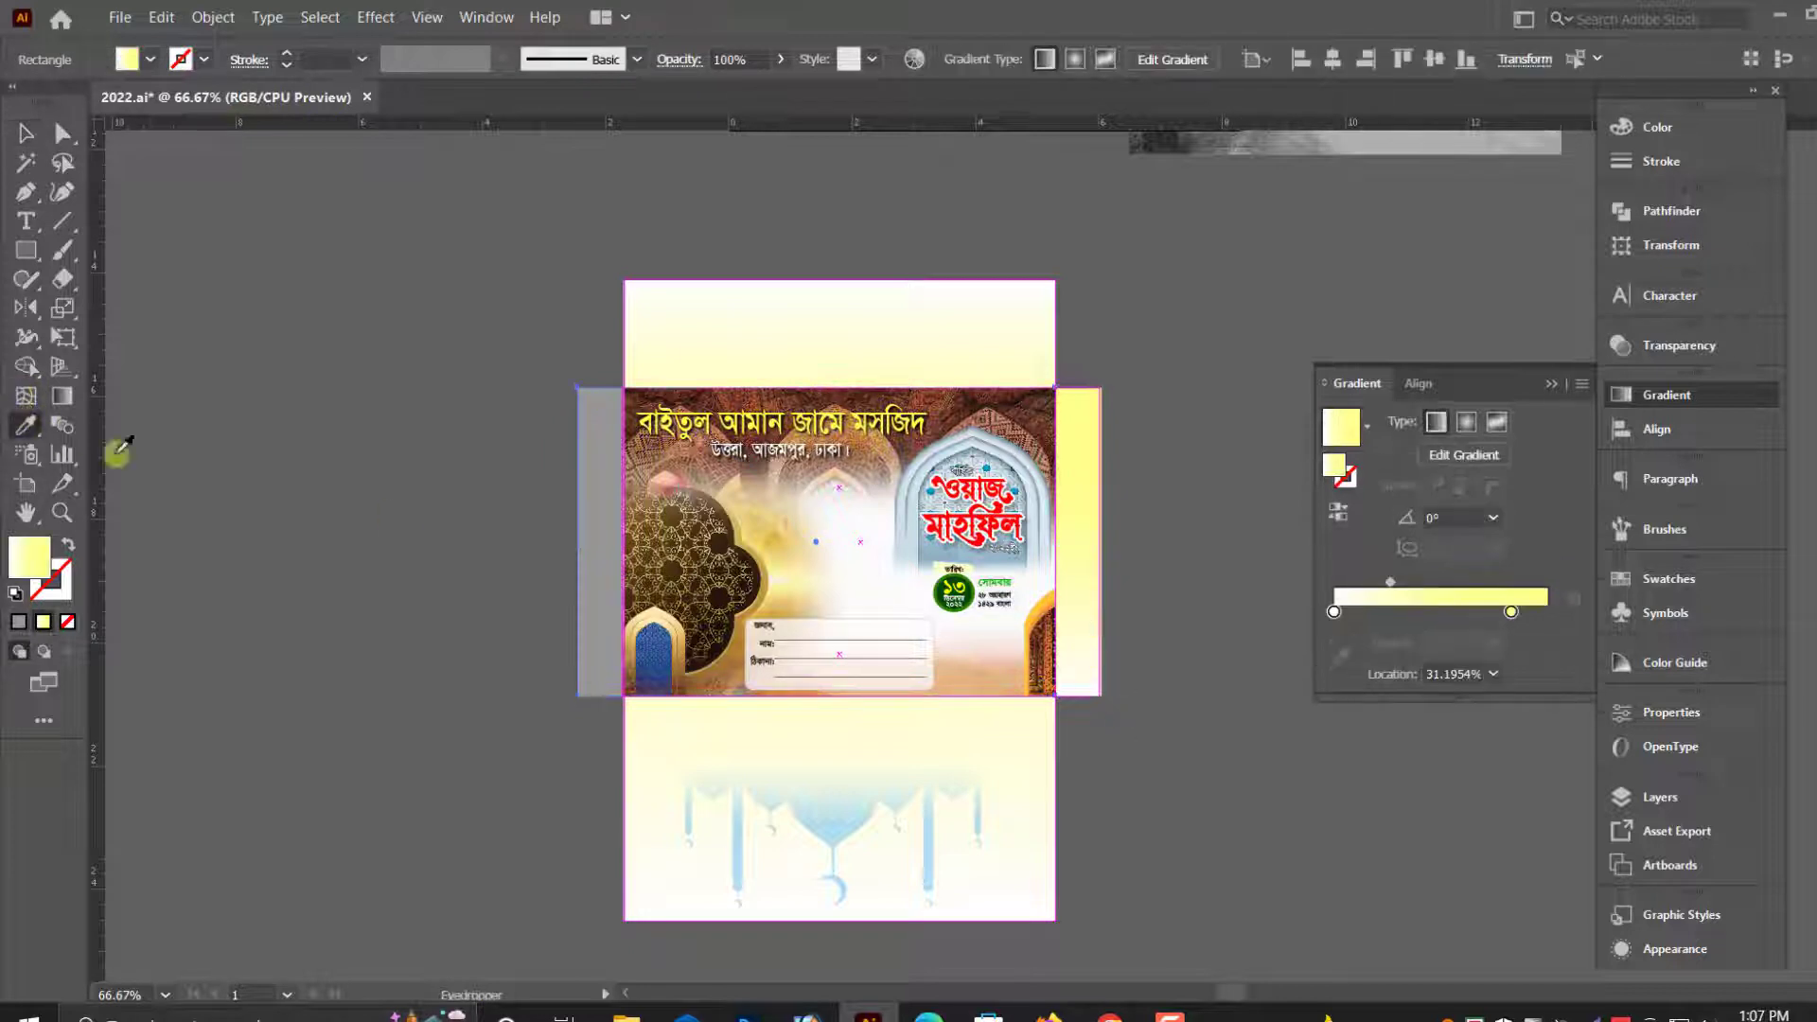
pyautogui.click(600, 556)
pyautogui.click(1086, 615)
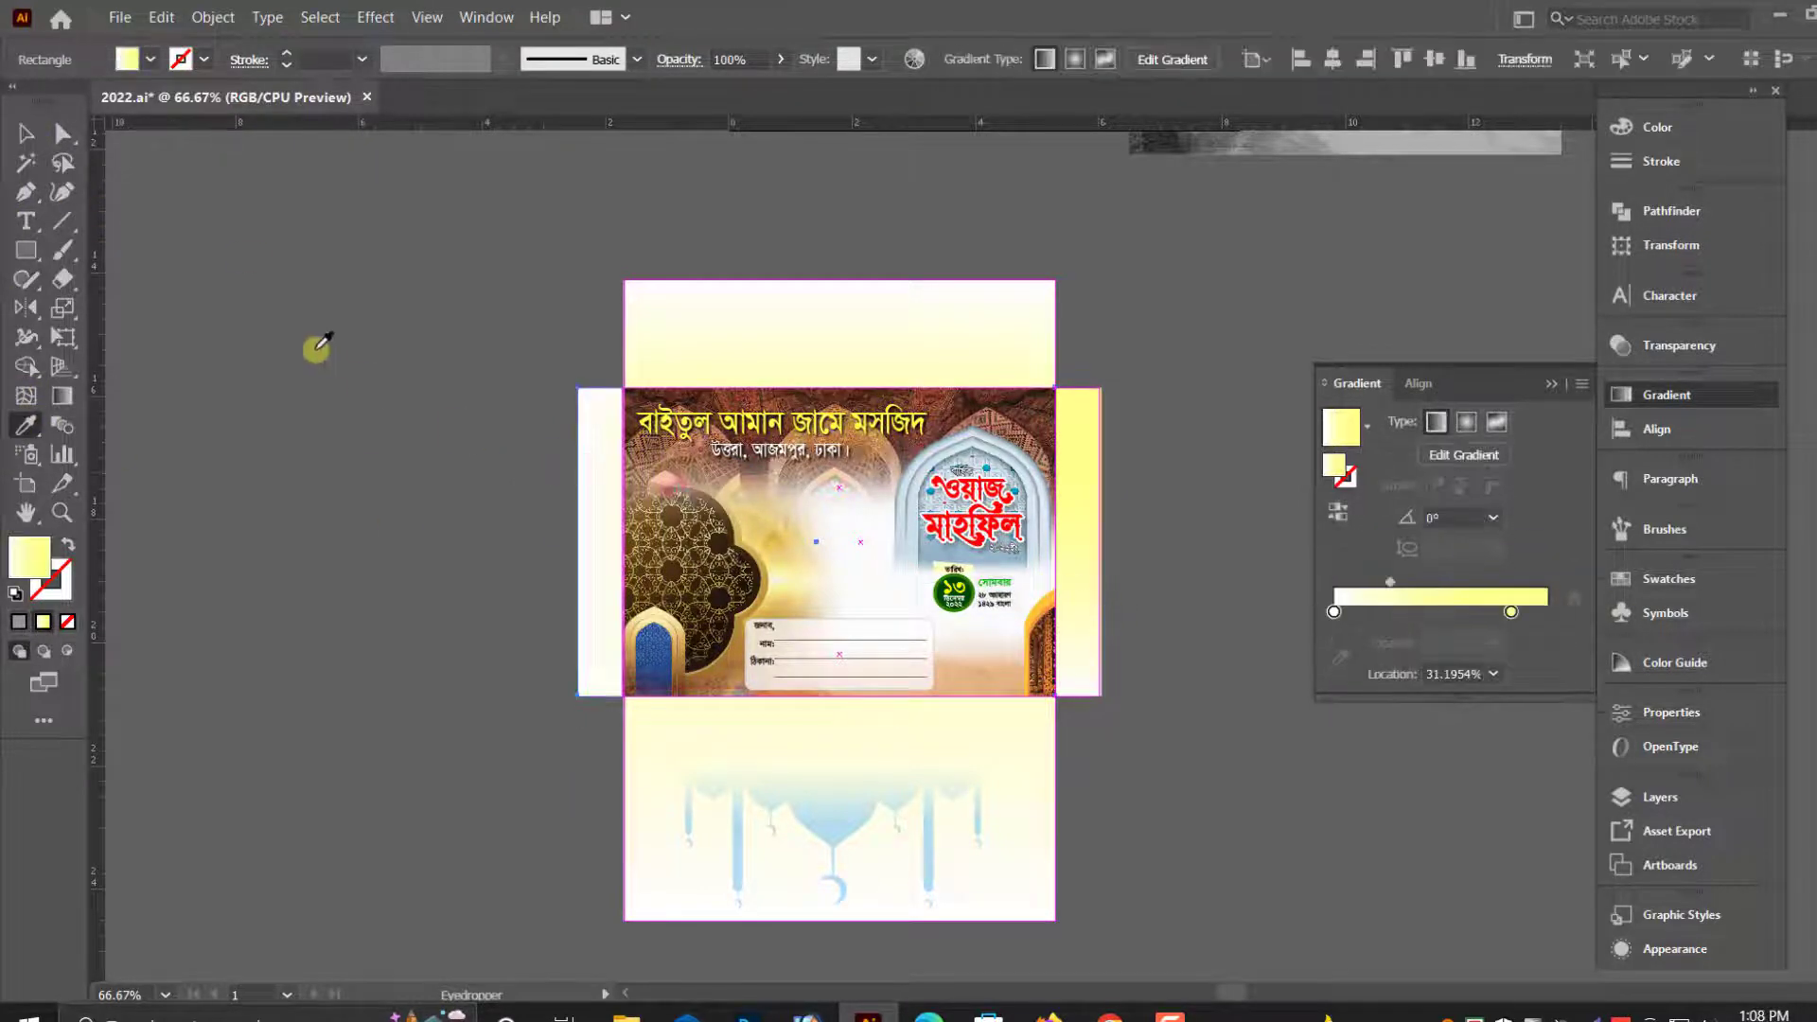
pyautogui.click(21, 137)
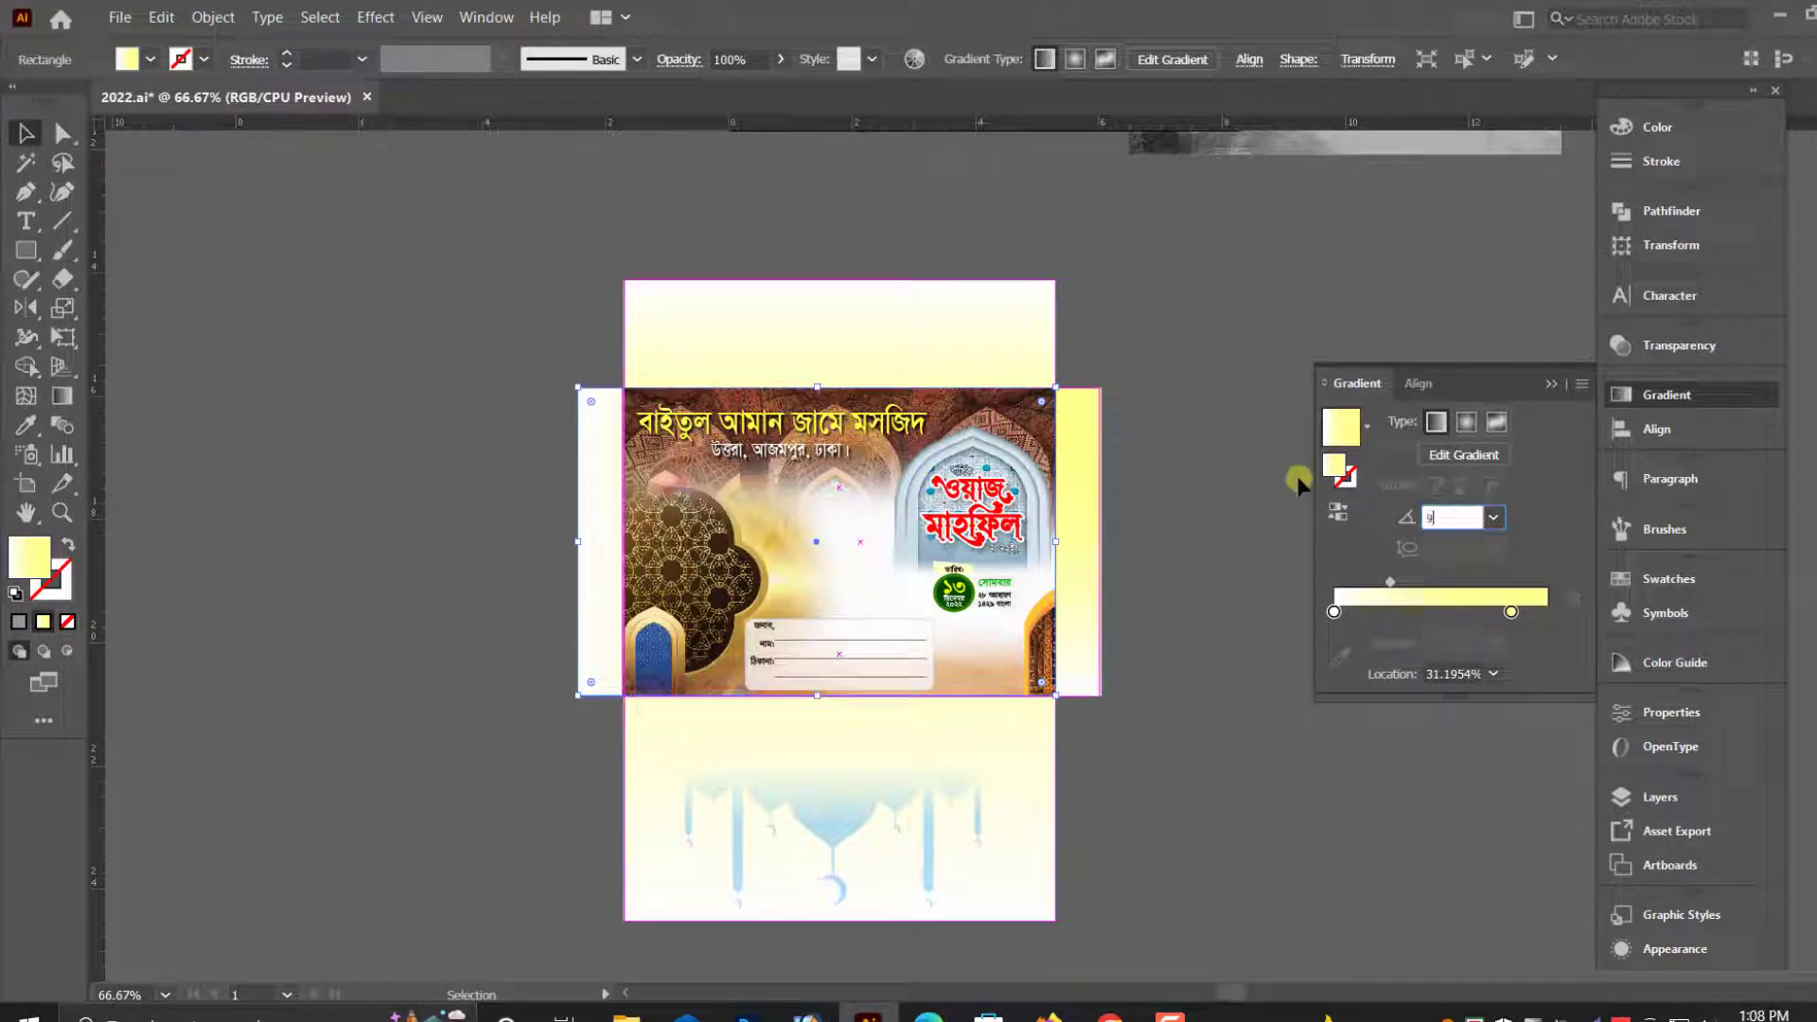
pyautogui.press('Return')
pyautogui.click(285, 325)
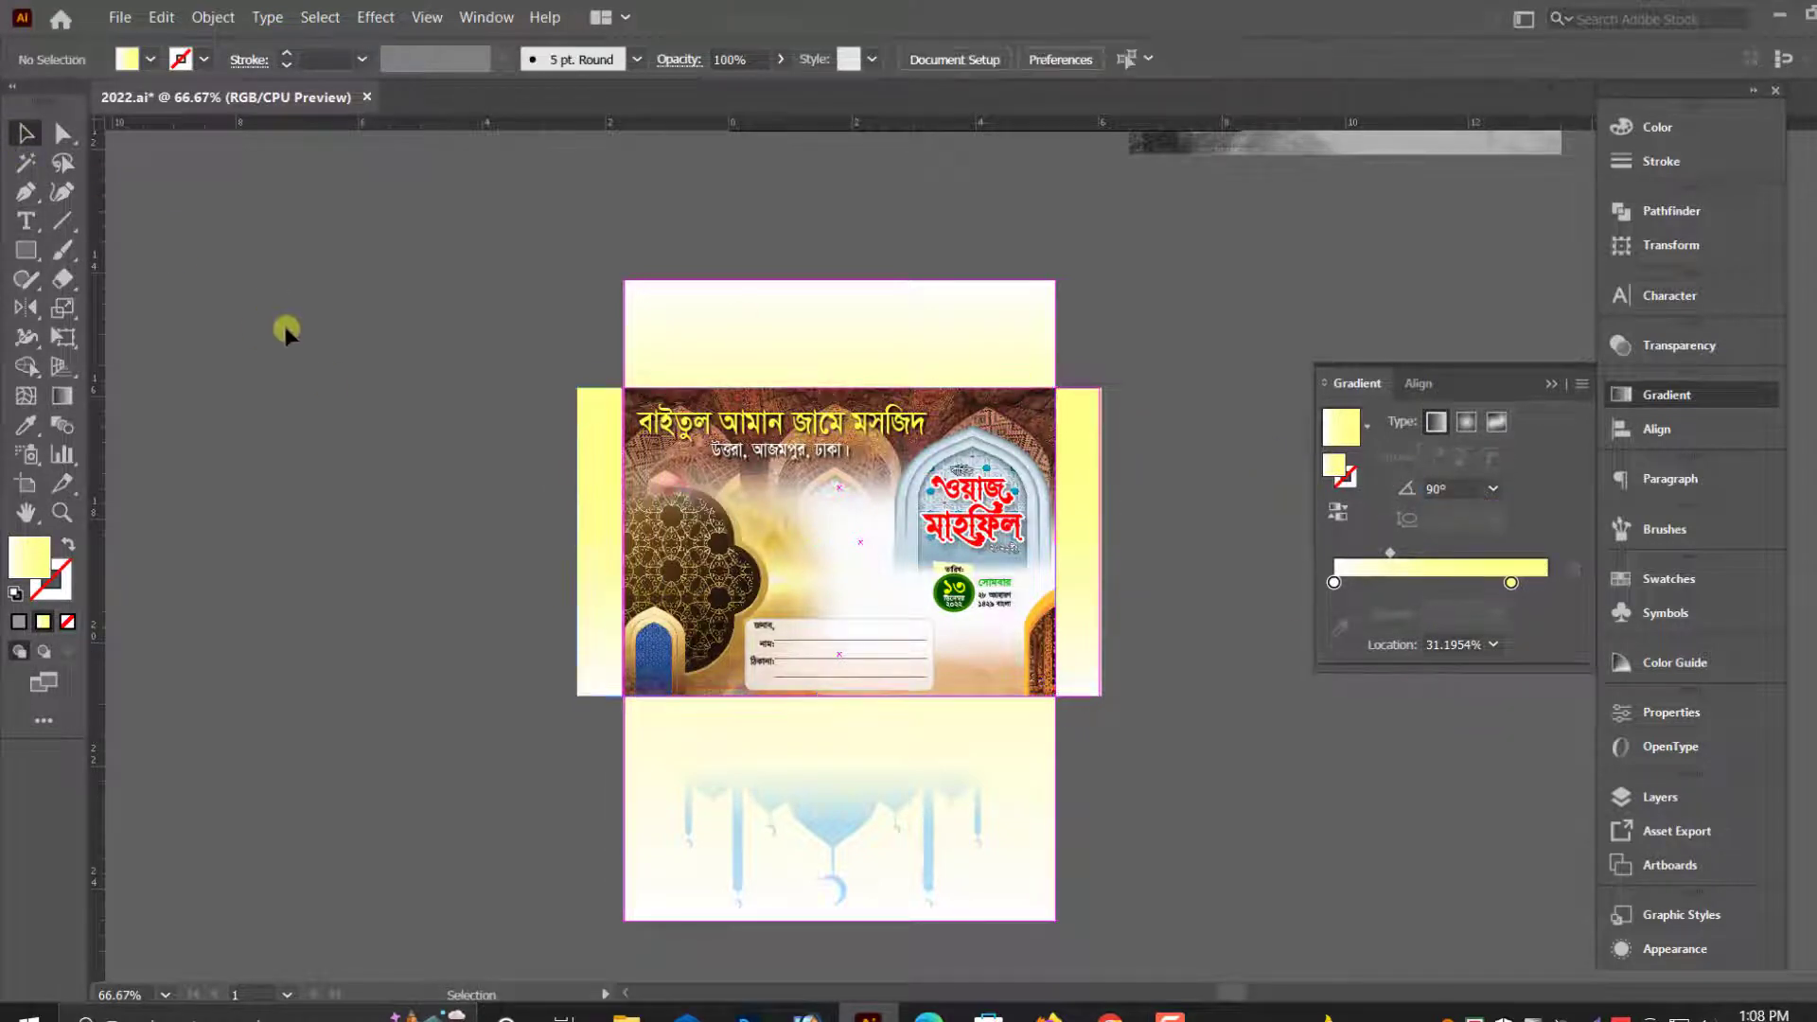
pyautogui.hotkey('ctrl', 'z')
pyautogui.hotkey('ctrl', 'shift', 'z')
# - Select the complete envelope design and place a duplicate of it beside the original
pyautogui.hotkey('ctrl', '-')
pyautogui.hotkey('ctrl', '-')
pyautogui.hotkey('alt', 'space')
pyautogui.moveTo(469, 598); pyautogui.dragTo(457, 616)
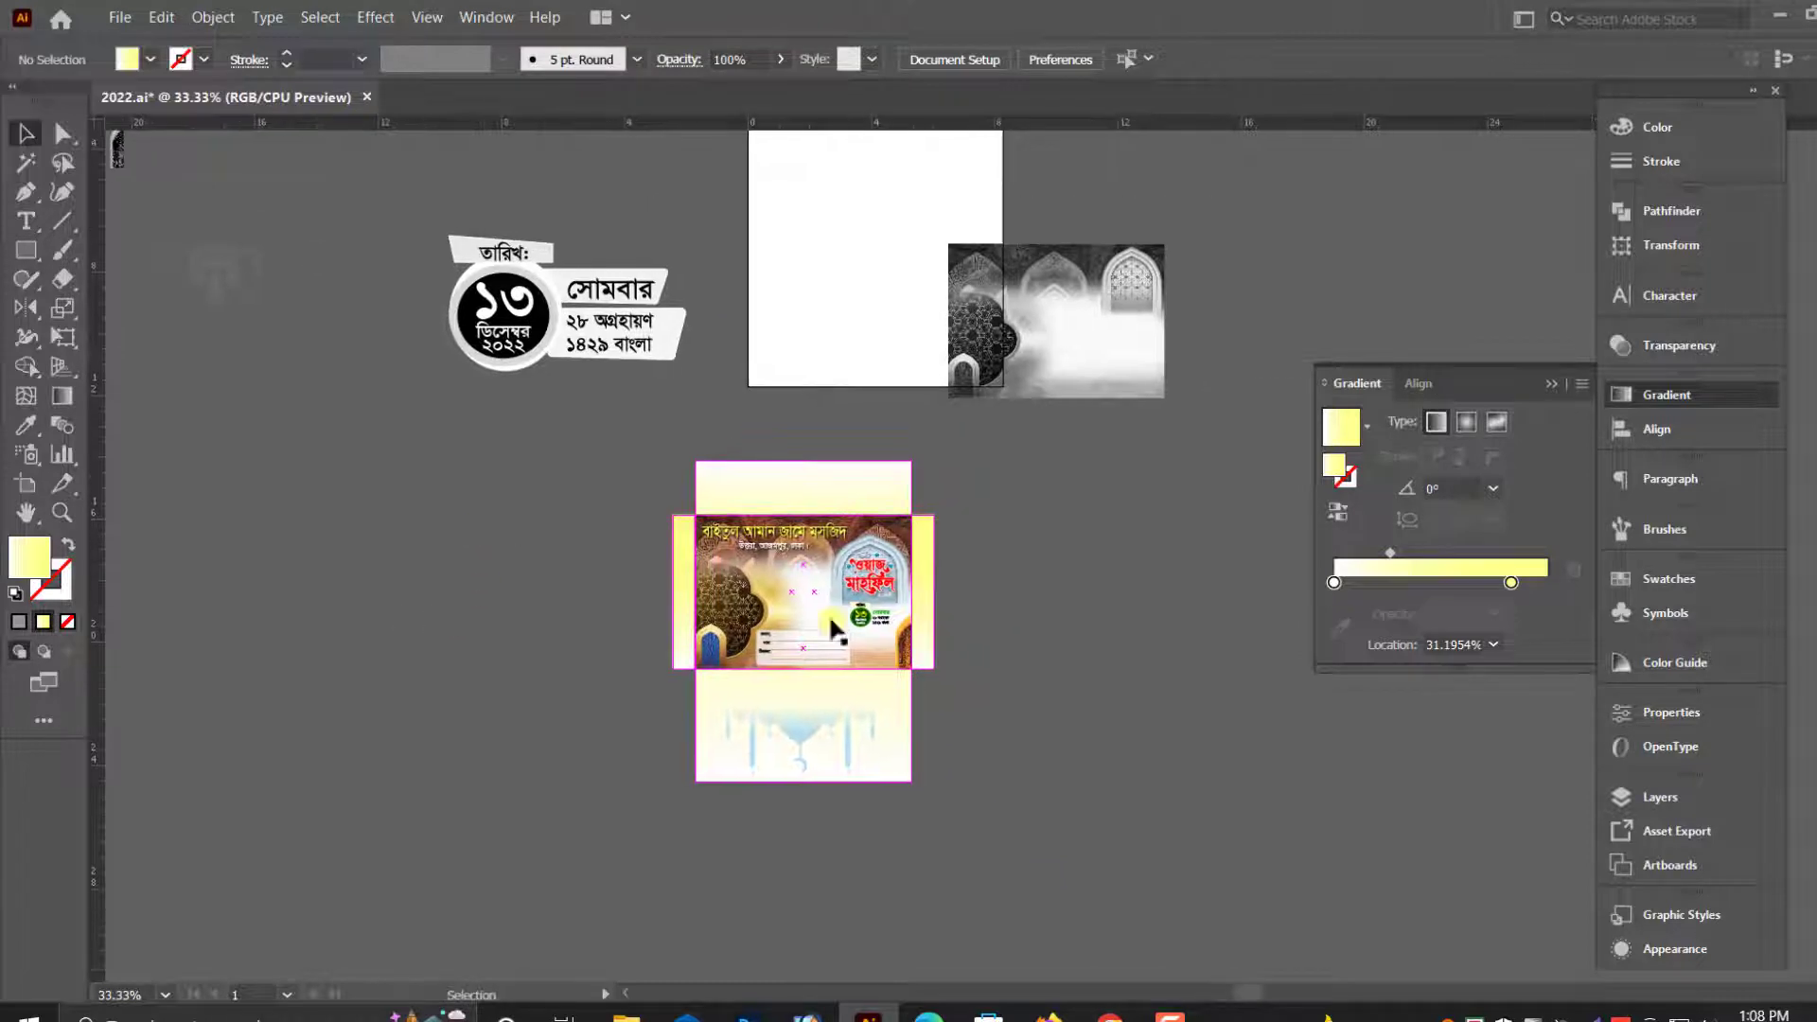
pyautogui.hotkey('ctrl', '+')
pyautogui.hotkey('ctrl', '+')
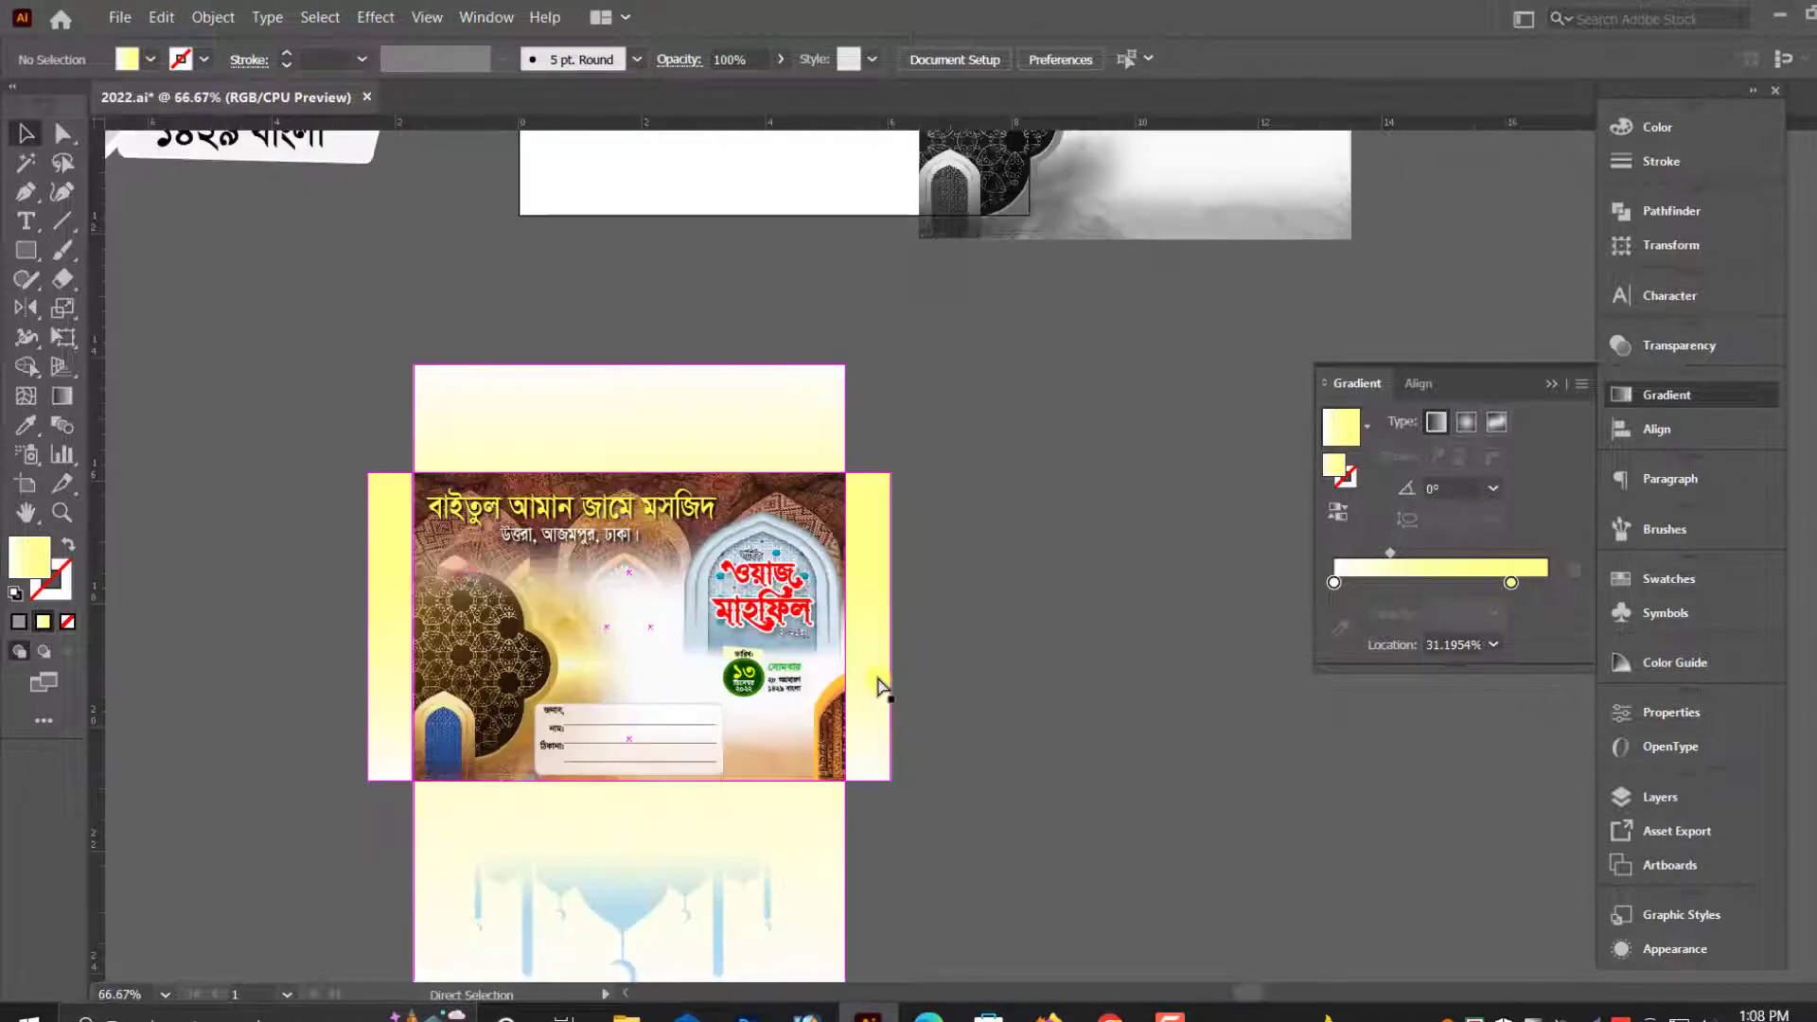
pyautogui.click(1552, 383)
pyautogui.scroll(-2, 1328, 550)
pyautogui.moveTo(1009, 952); pyautogui.dragTo(1011, 952)
pyautogui.scroll(2, 927, 801)
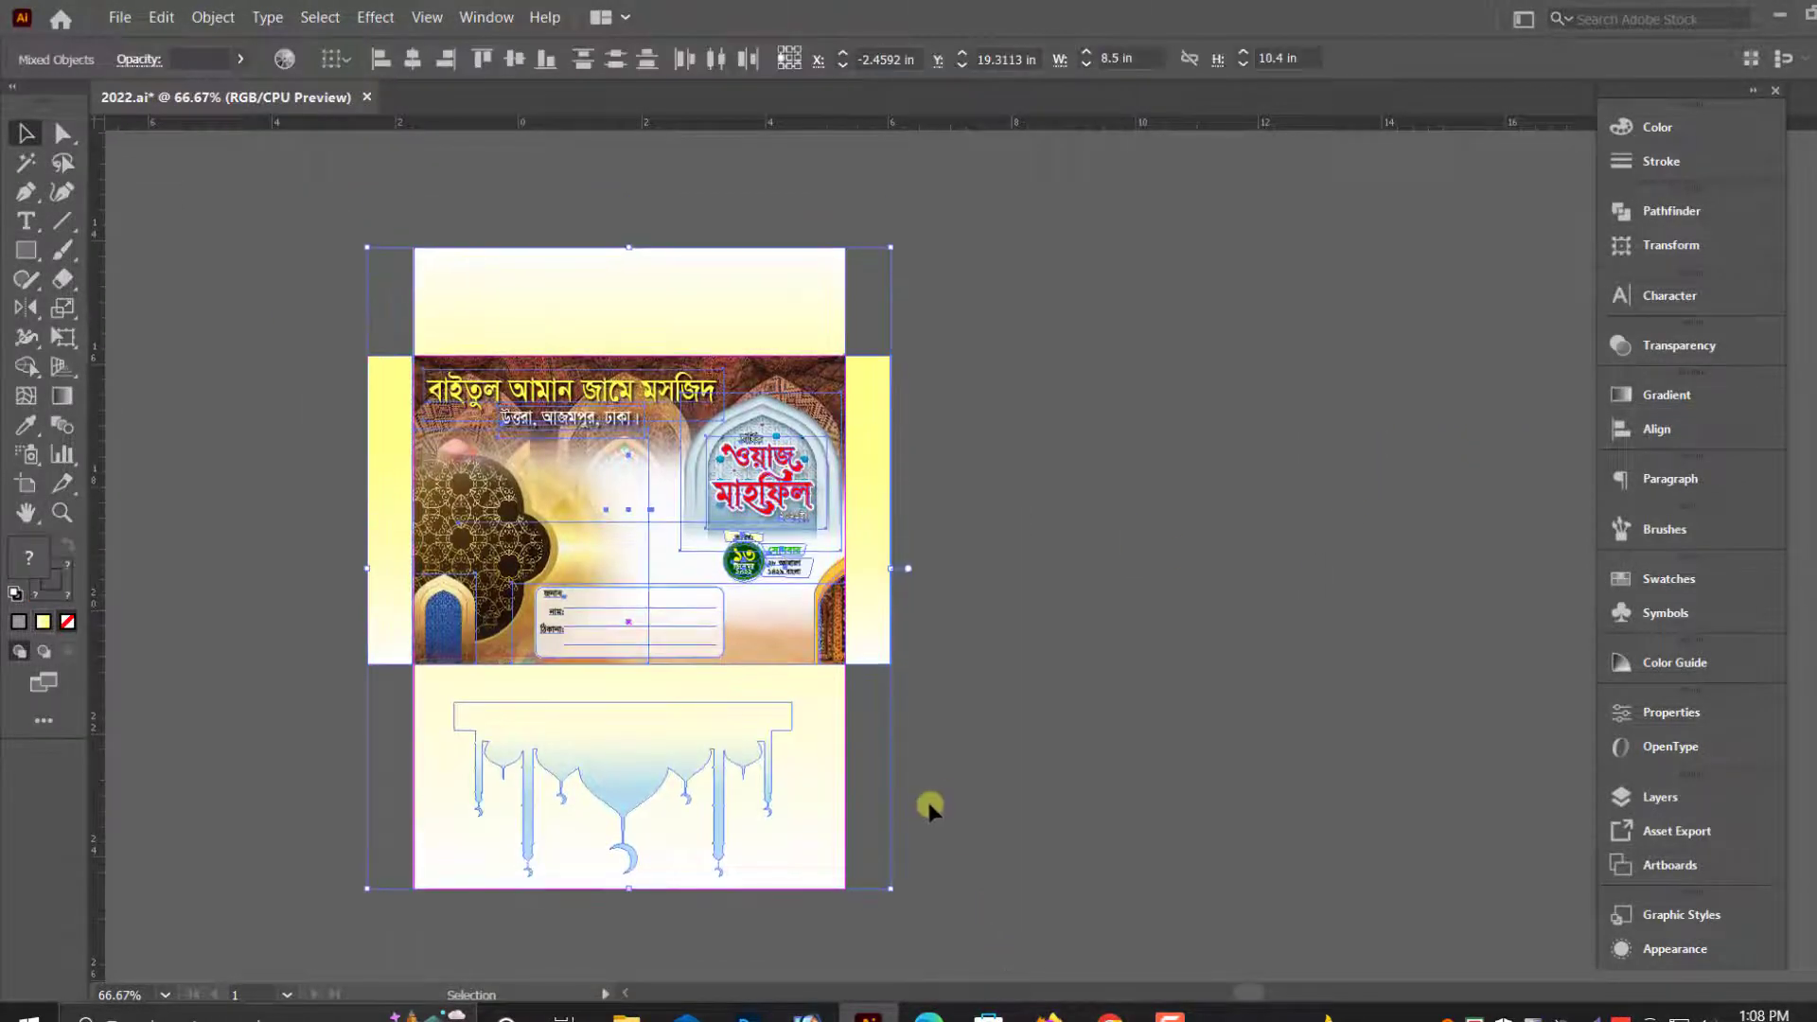
pyautogui.keyDown('alt'); pyautogui.keyDown('shift'); pyautogui.moveTo(678, 615); pyautogui.dragTo(1276, 591); pyautogui.keyUp('shift'); pyautogui.keyUp('alt')
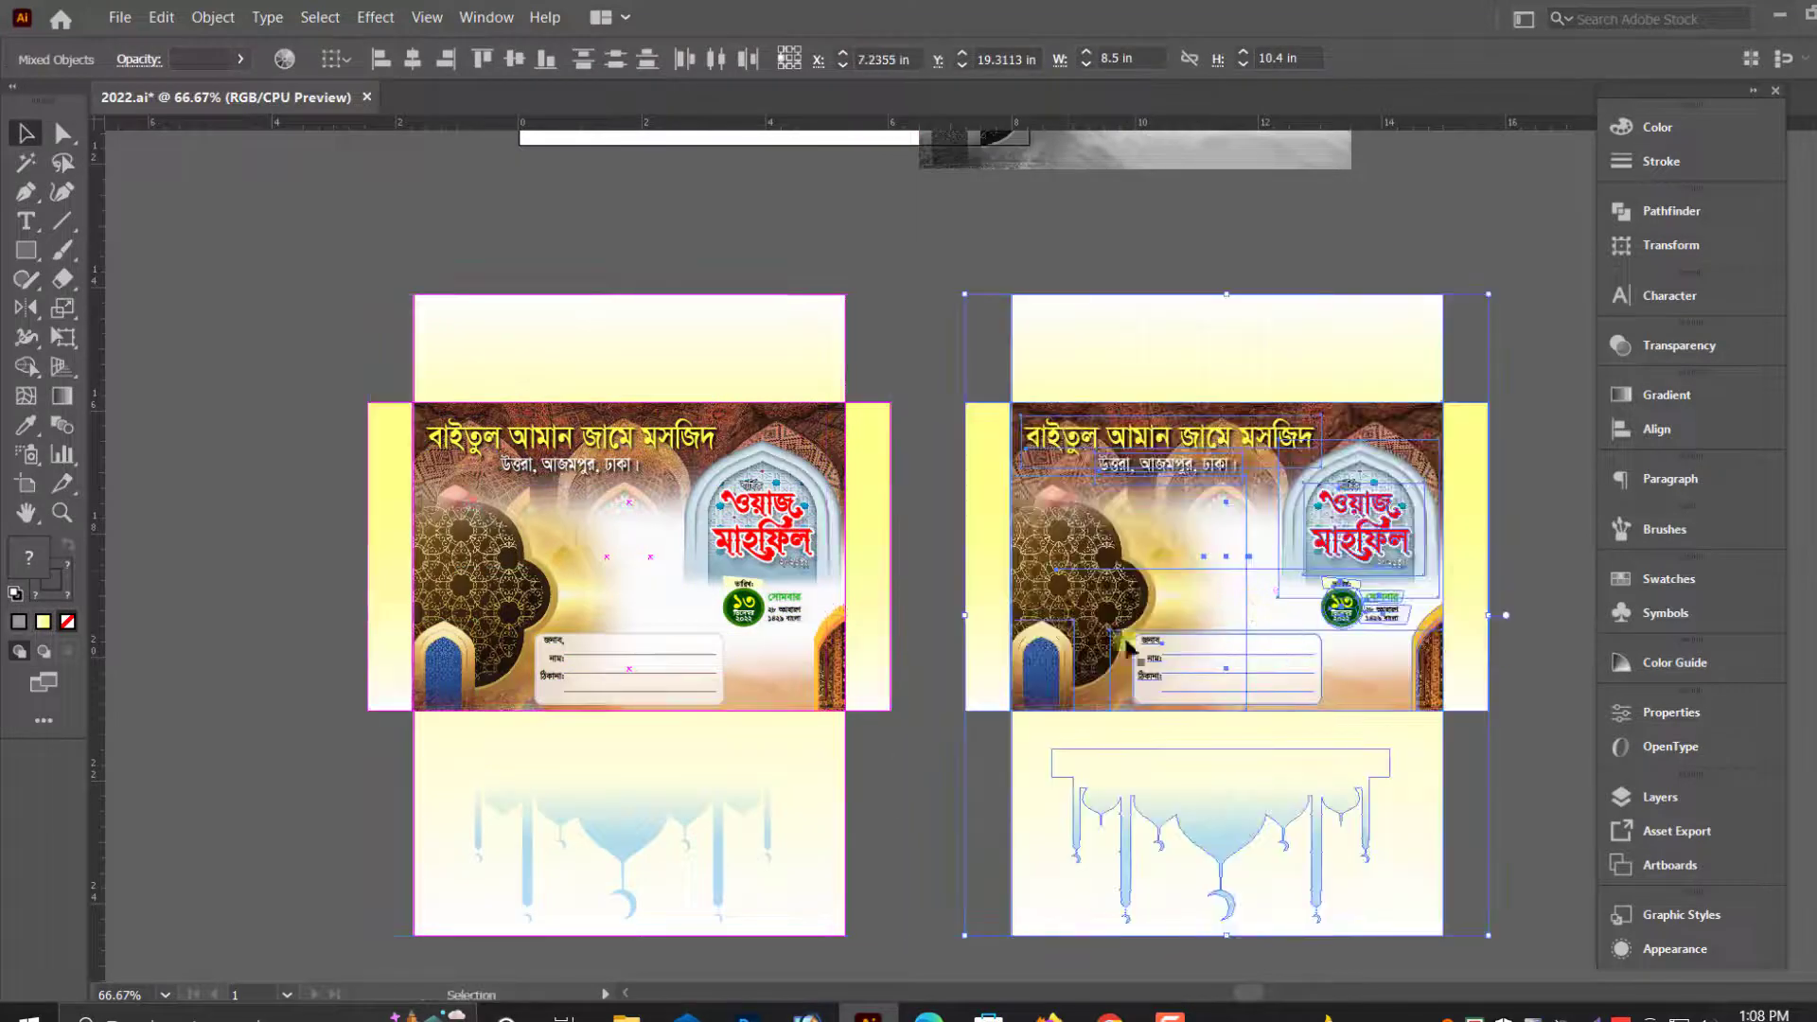
pyautogui.click(916, 445)
# - Delete the hidden "ART BOARD" text from both envelopes in Outline view, and return to the preview
pyautogui.hotkey('ctrl', 'y')
pyautogui.click(596, 553)
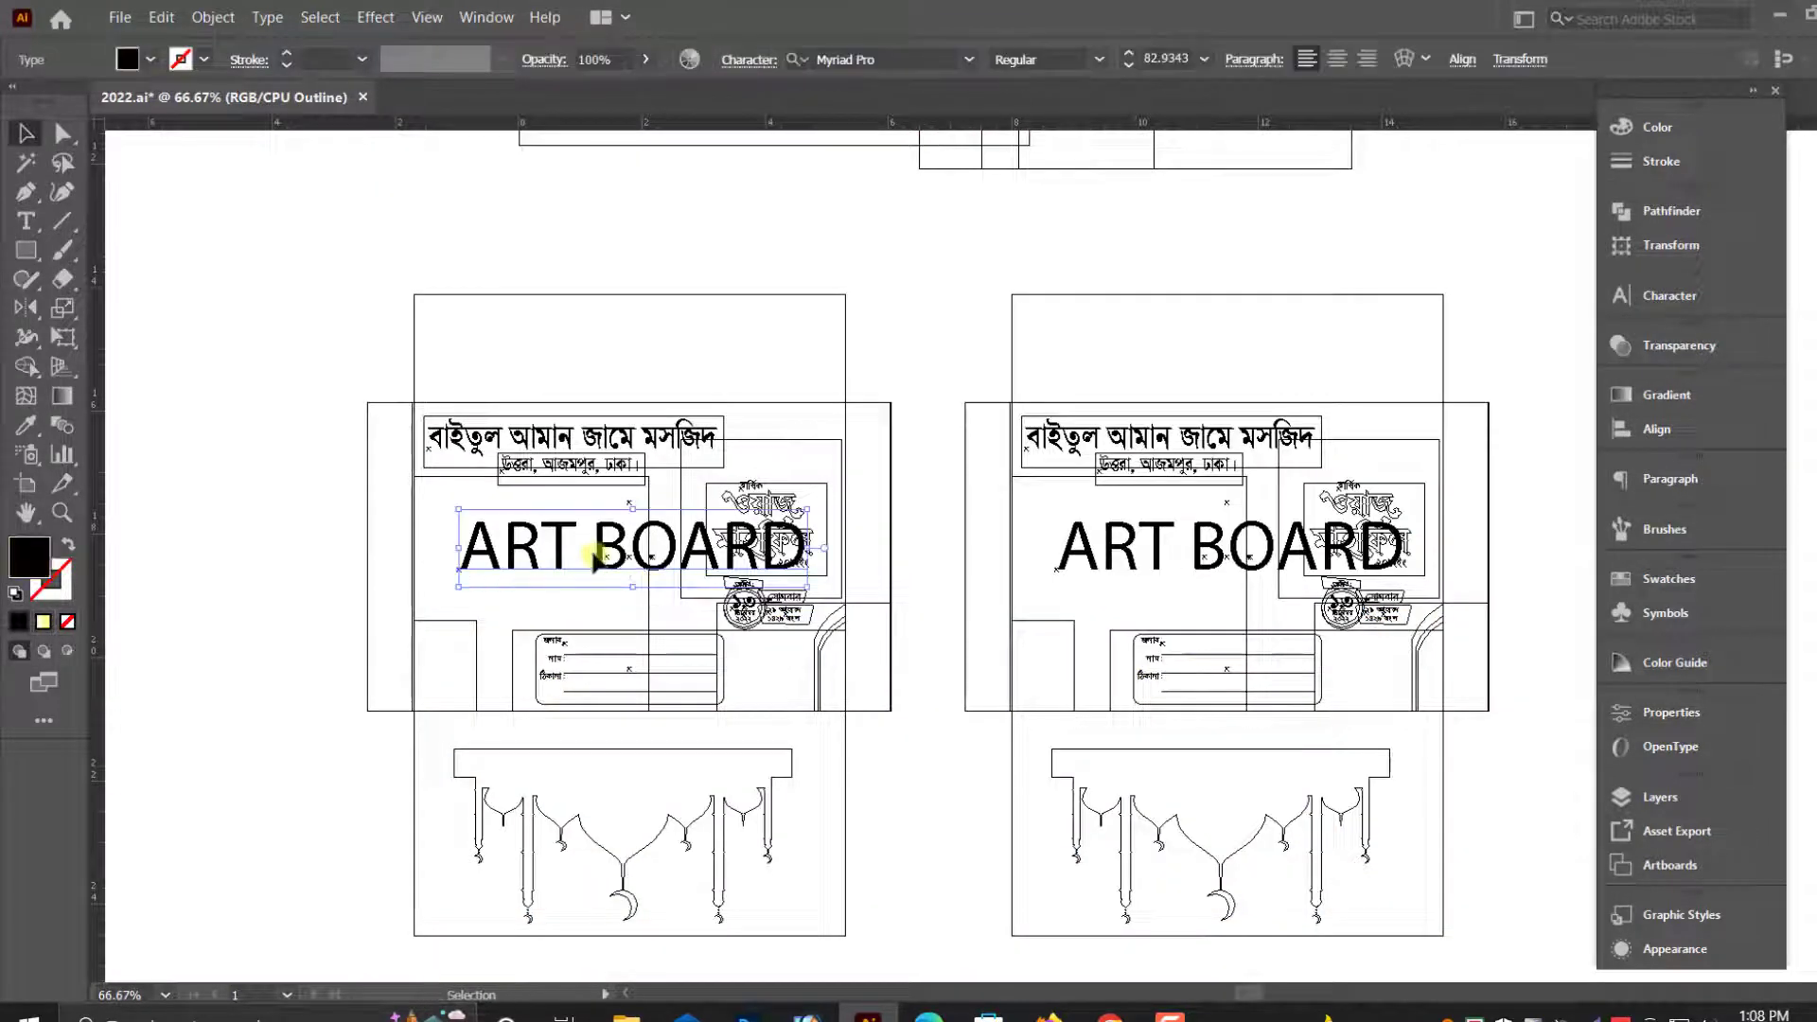
pyautogui.press('Delete')
pyautogui.click(1088, 554)
pyautogui.press('Delete')
pyautogui.hotkey('ctrl', 'y')
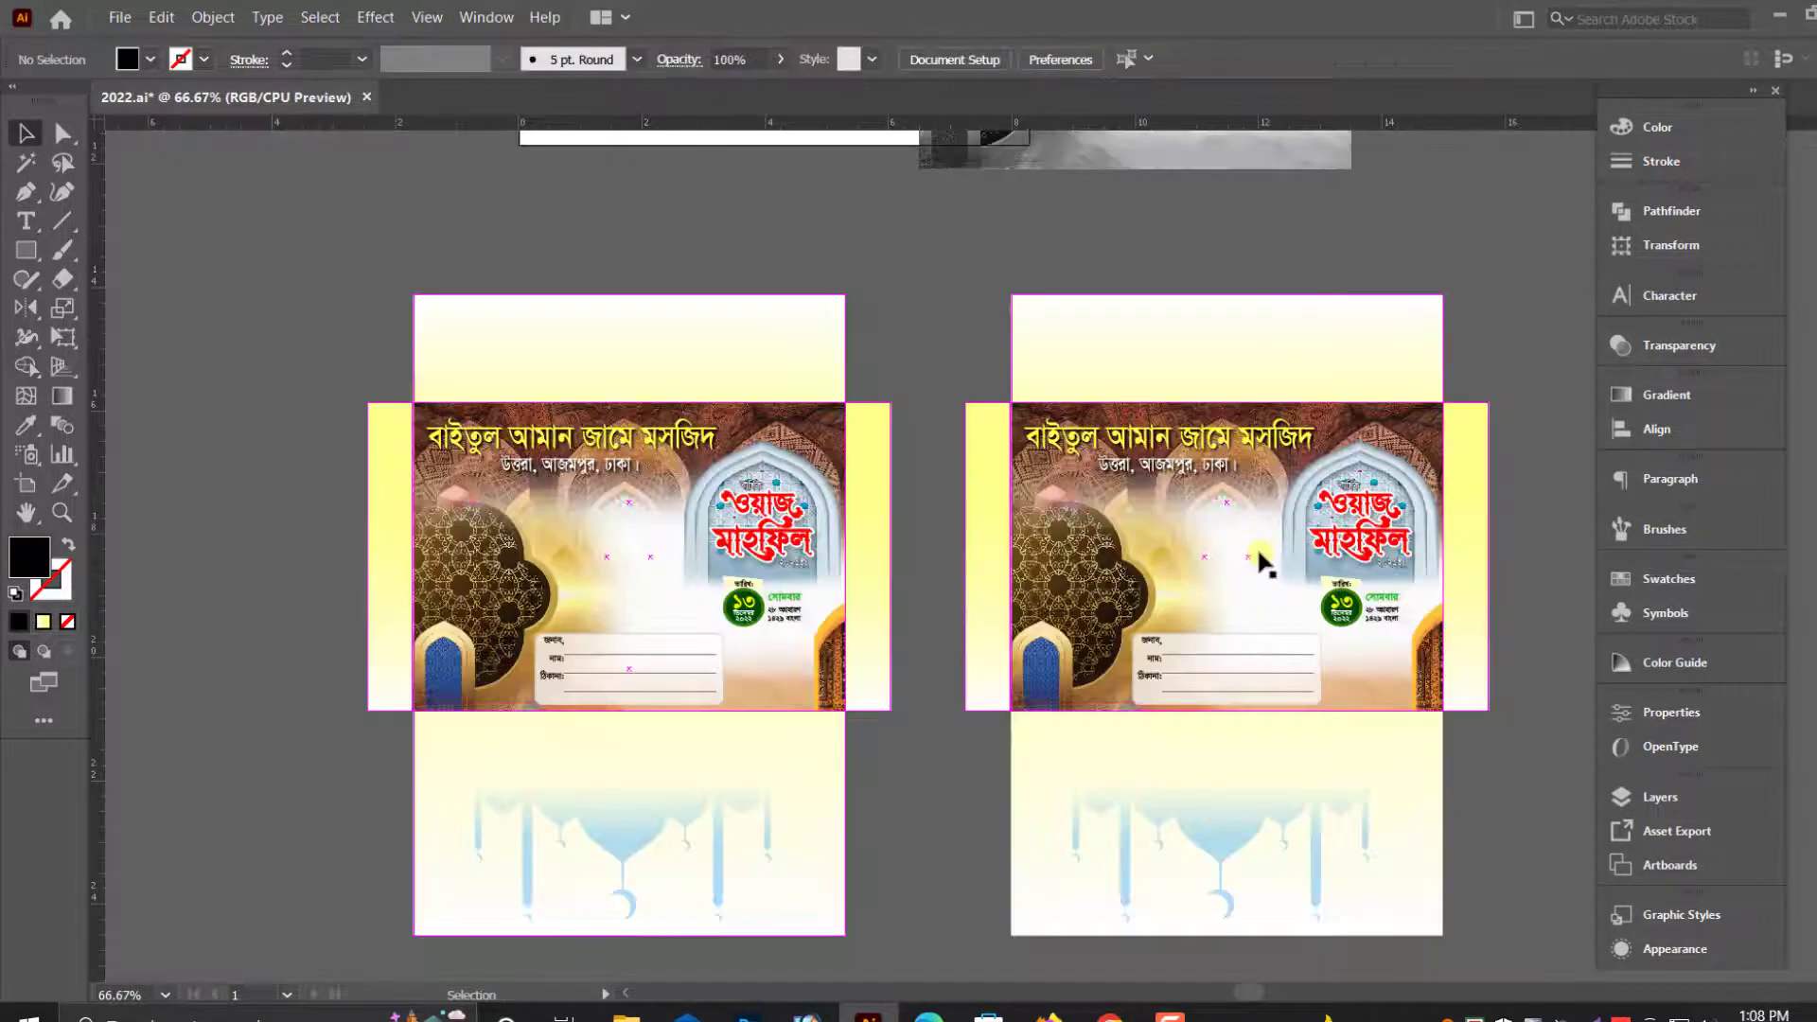
# - Delete the blue mosque silhouette from the duplicate envelope's lower flap
pyautogui.hscroll(3, 959, 613)
pyautogui.hscroll(2, 959, 613)
pyautogui.hotkey('ctrl', '-')
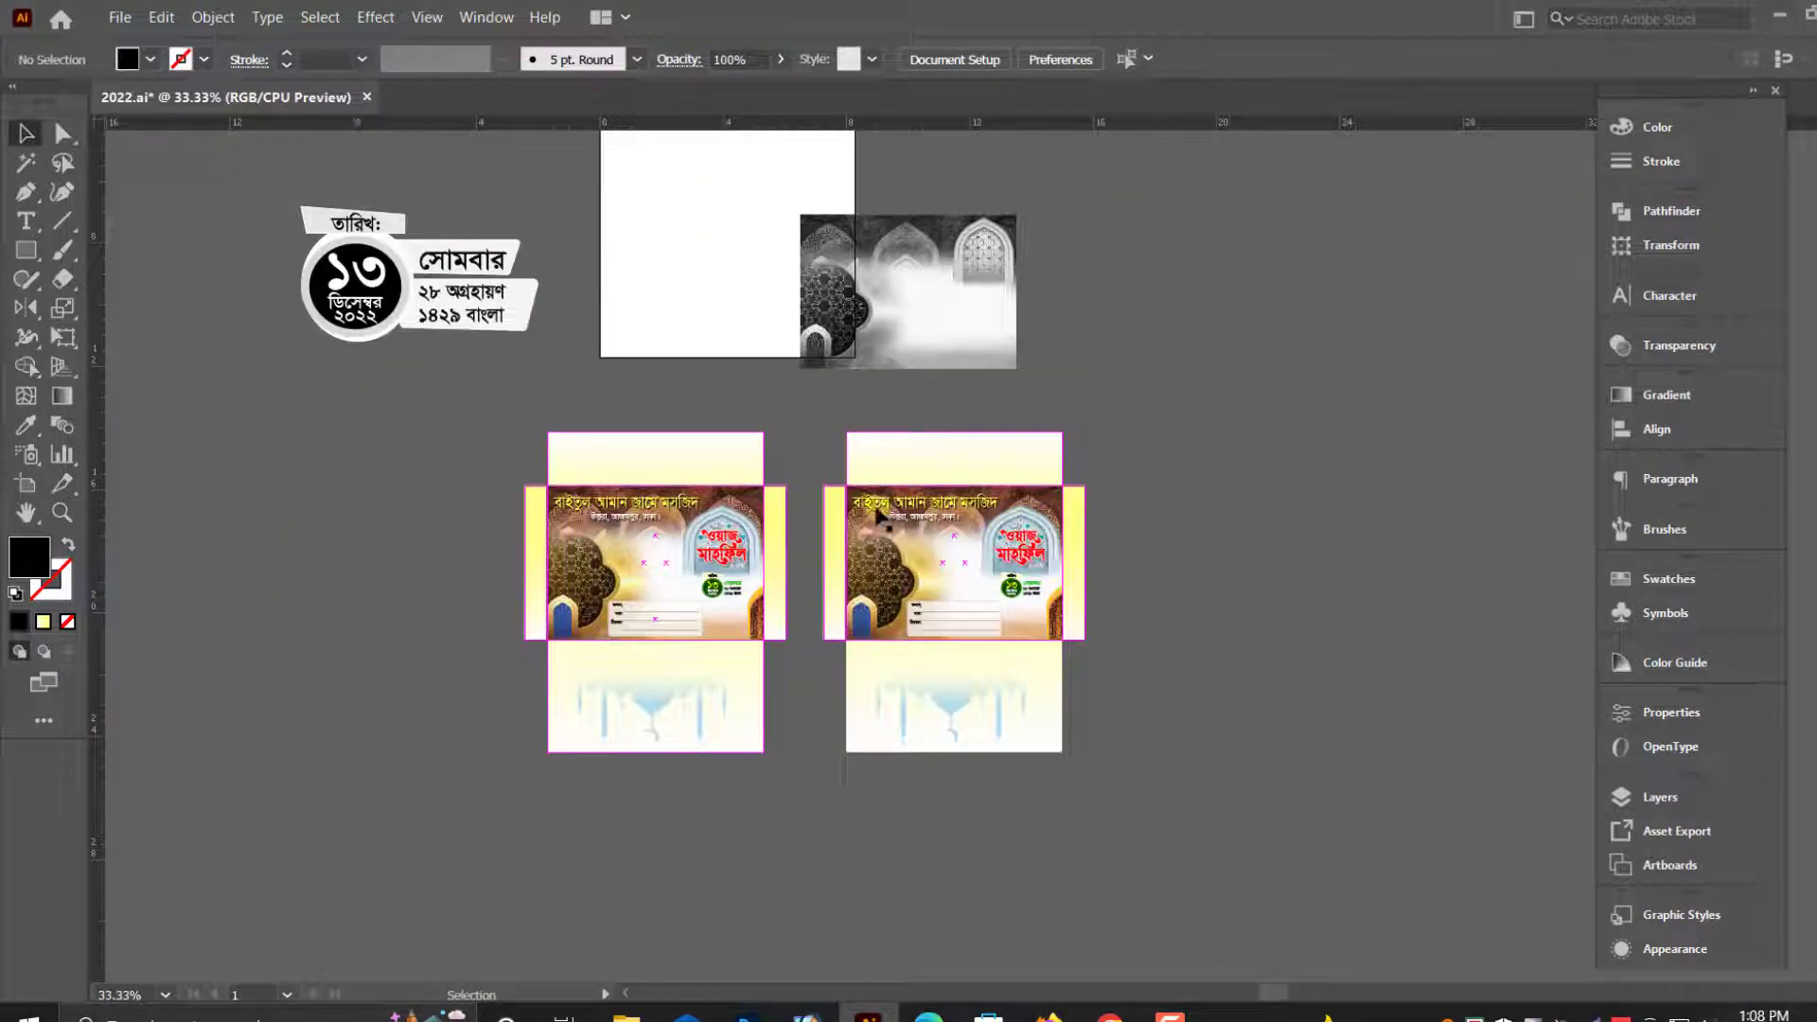
pyautogui.click(977, 724)
pyautogui.hotkey('ctrl', 'shift', 'g')
pyautogui.click(1108, 743)
pyautogui.click(1001, 725)
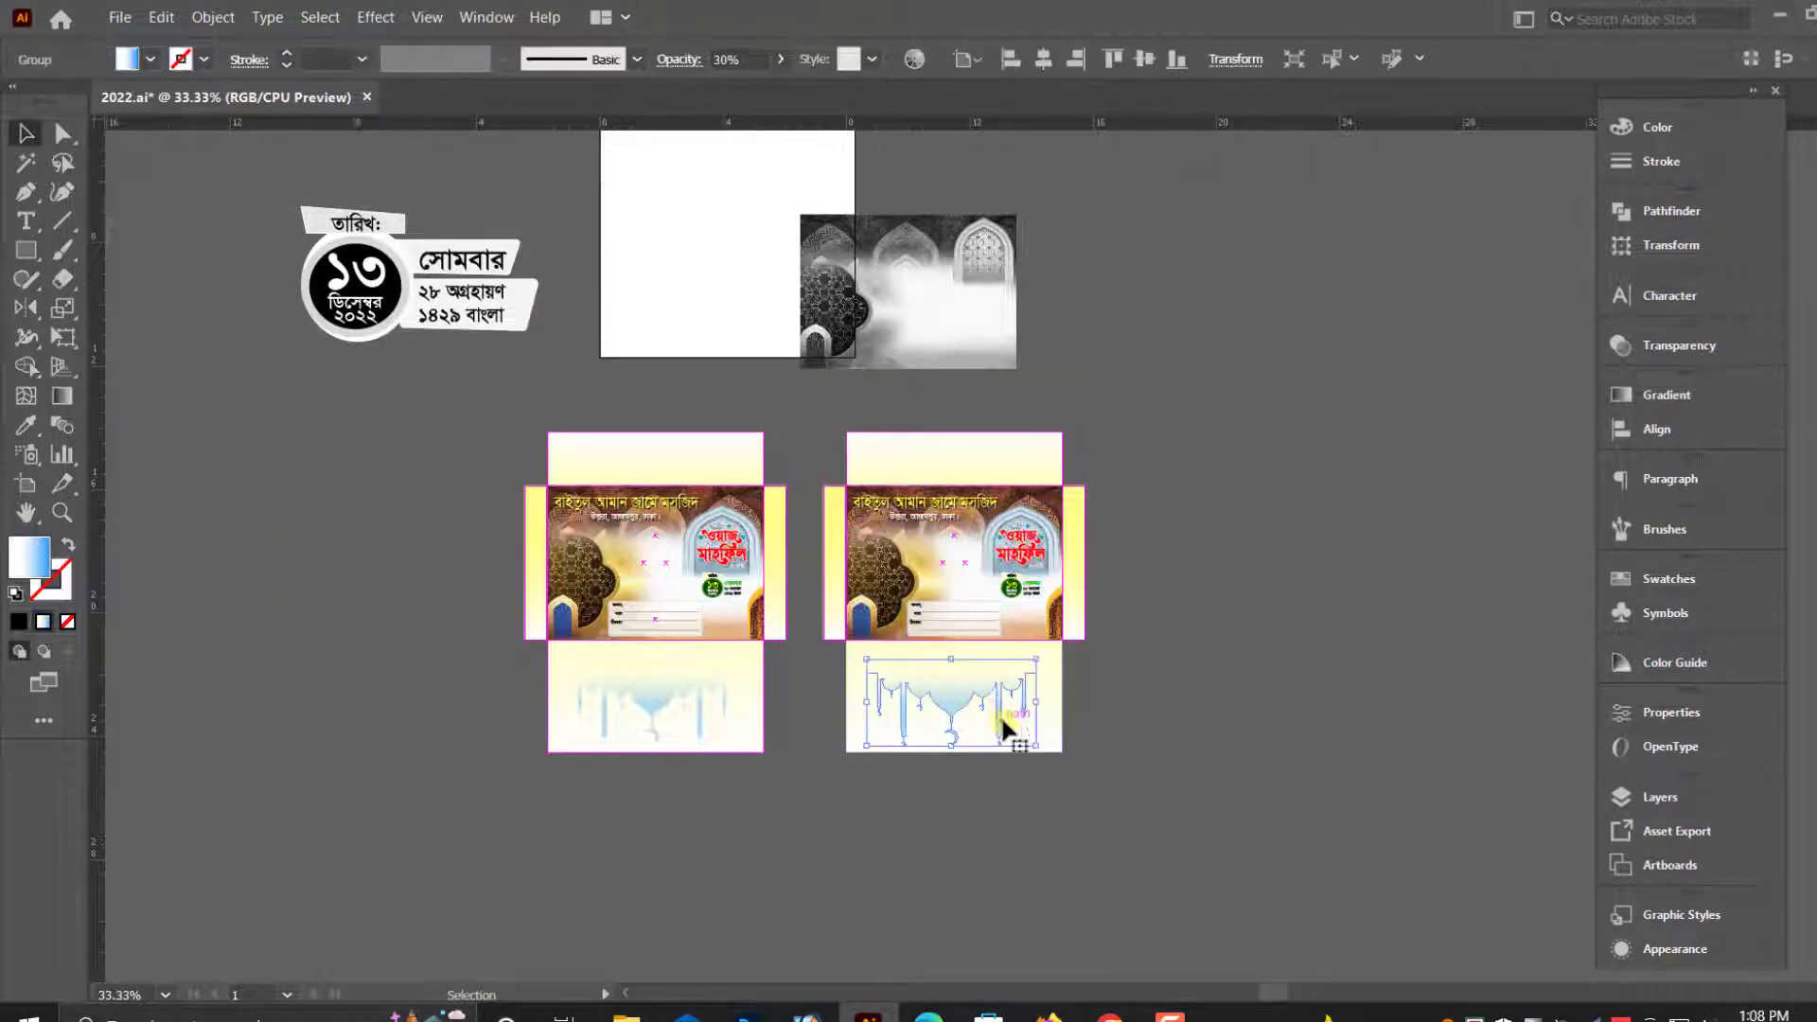
pyautogui.press('Delete')
# - Select the entire duplicate envelope and convert its colors to grayscale
pyautogui.scroll(1, 1000, 725)
pyautogui.moveTo(824, 452); pyautogui.dragTo(1115, 736)
pyautogui.click(161, 17)
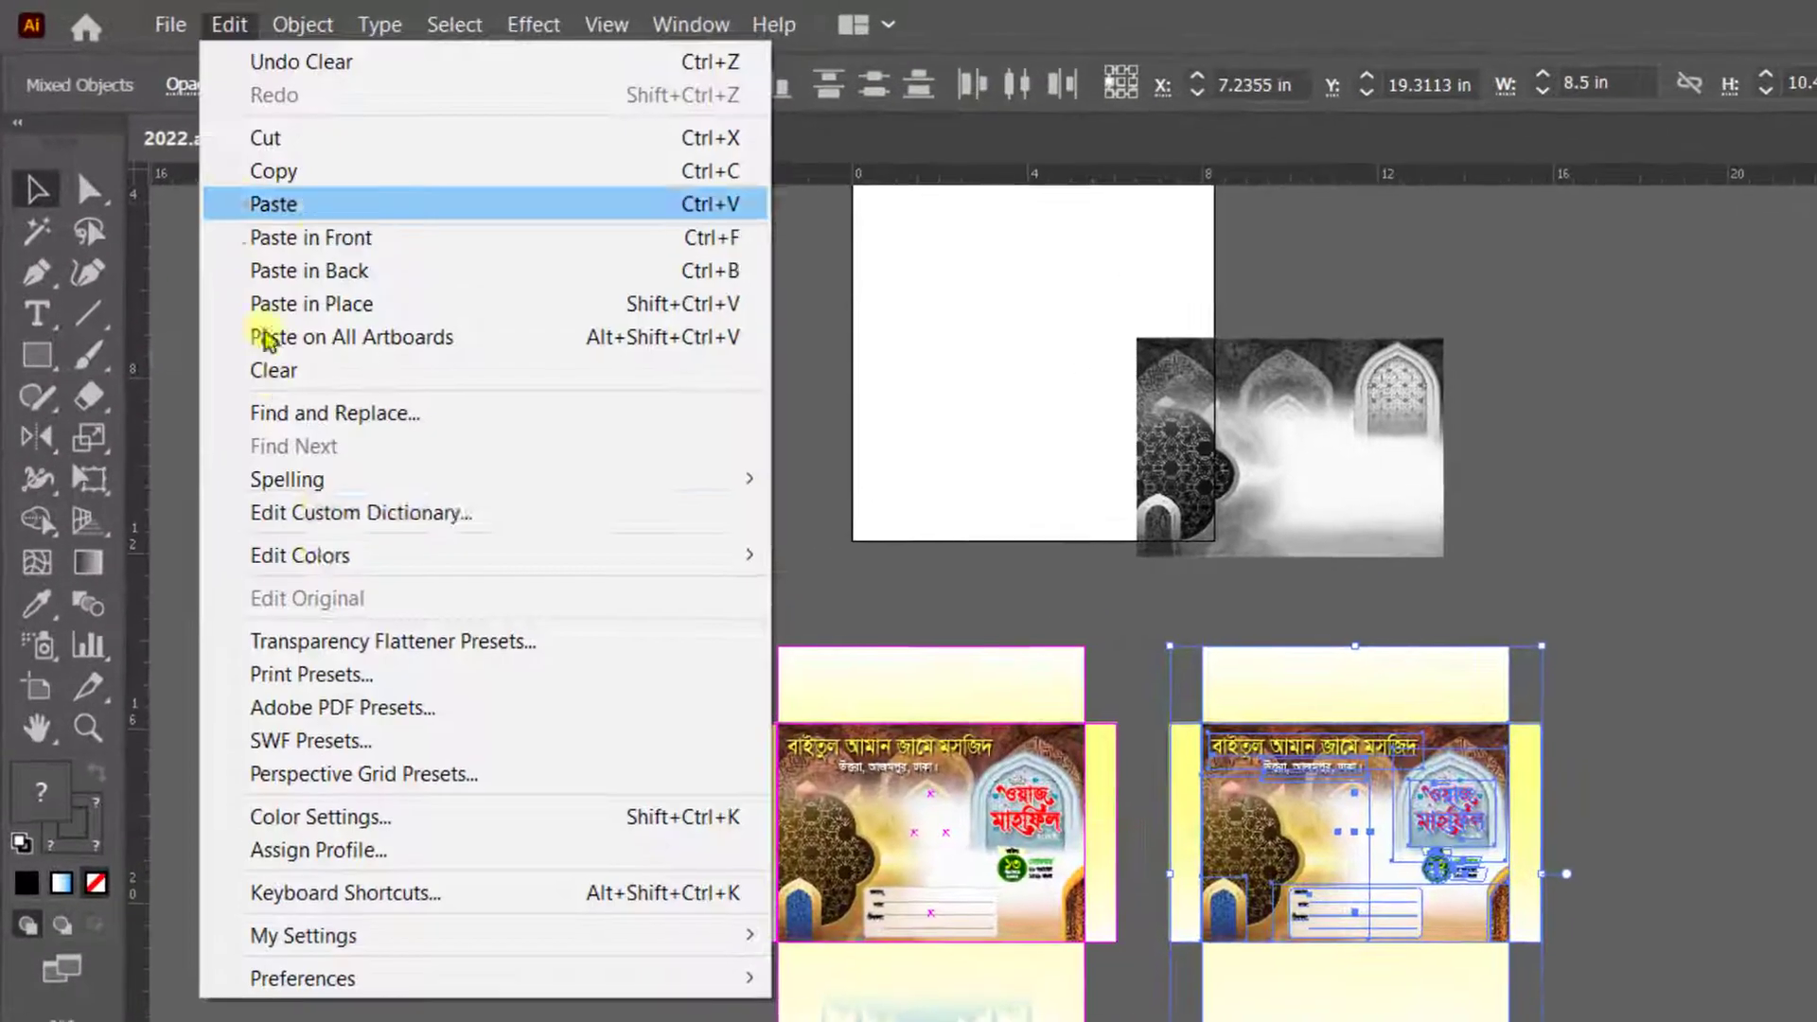
pyautogui.moveTo(364, 387)
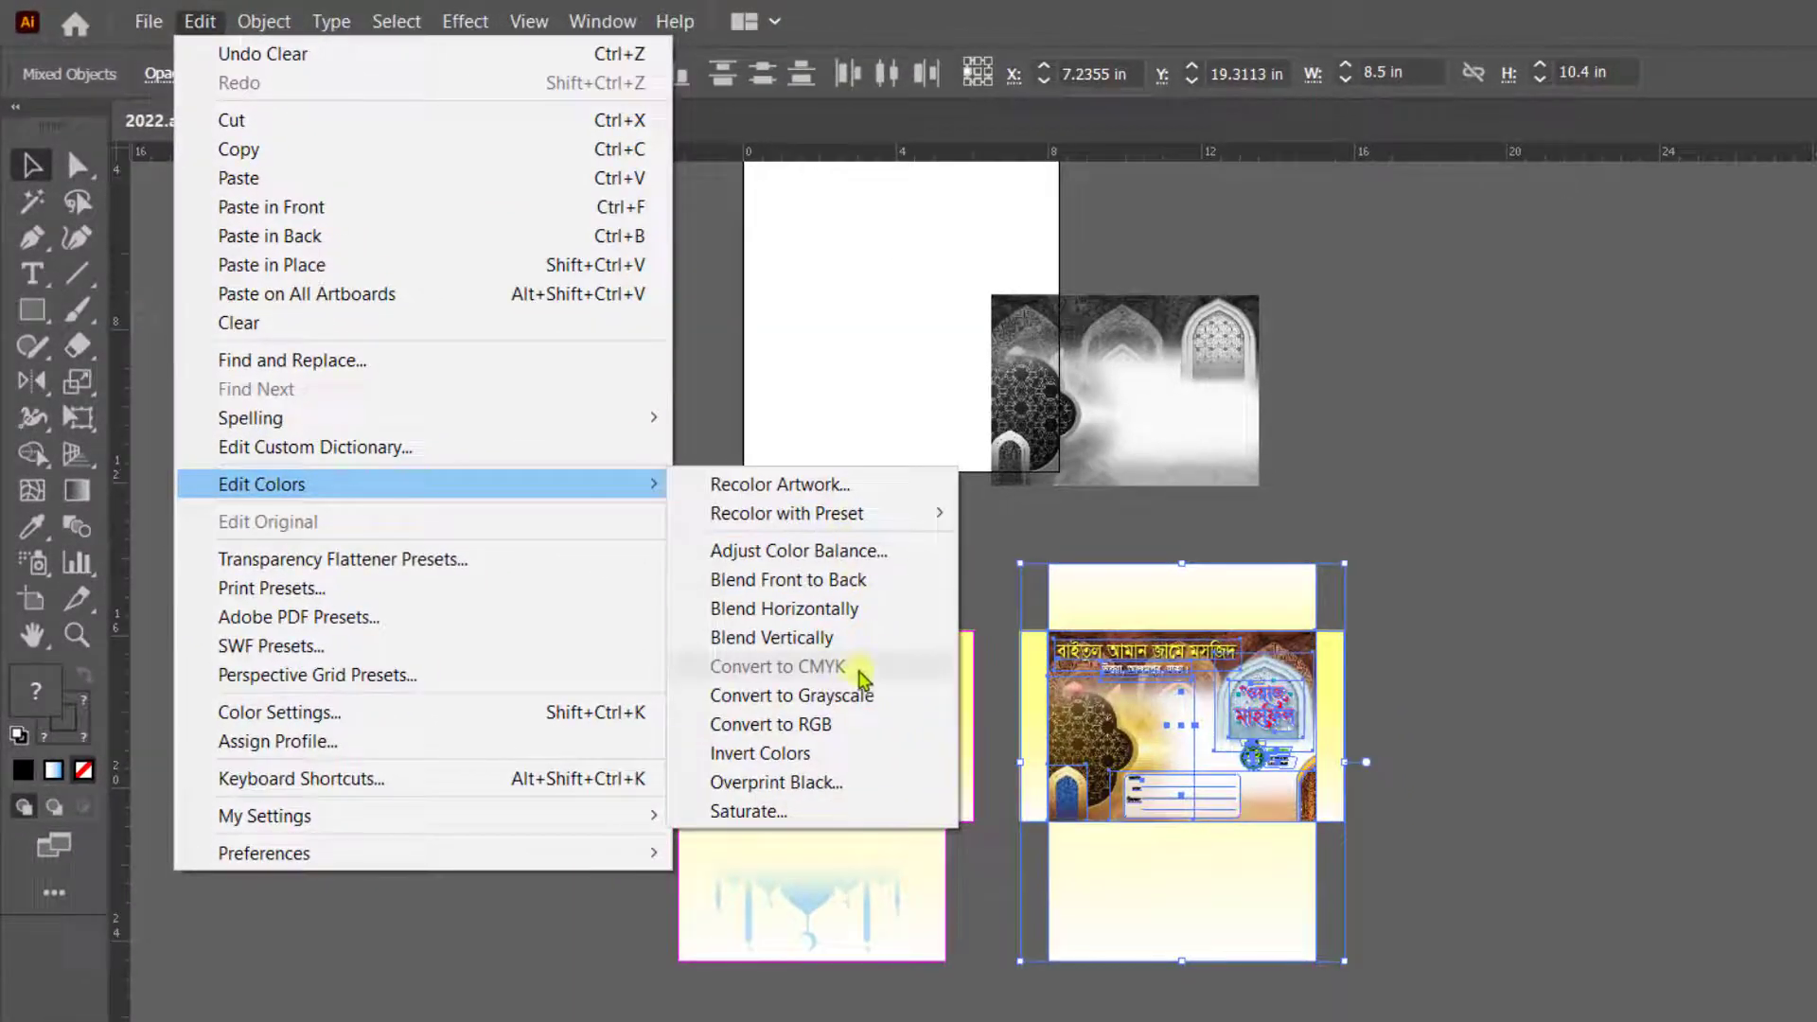
pyautogui.click(856, 696)
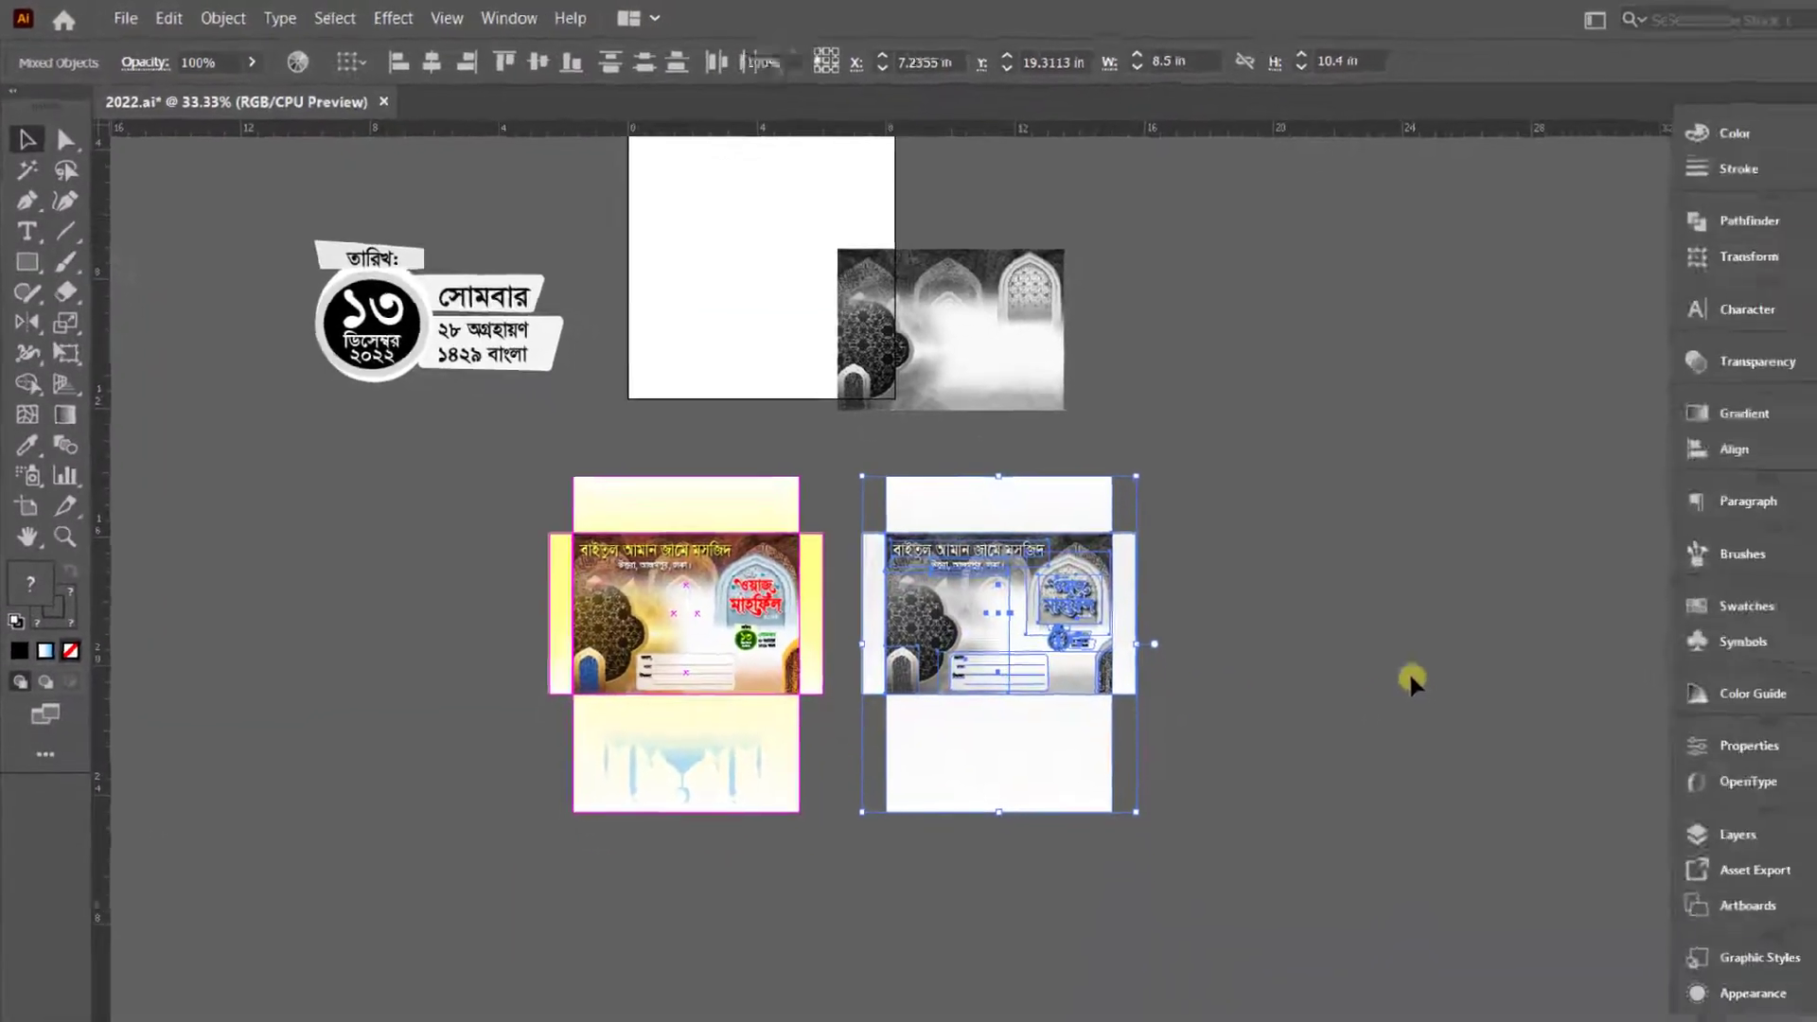
pyautogui.click(1601, 759)
# - Delete the patterned background image, the round ornament and the small door image from the grayscale envelope's front
pyautogui.moveTo(1001, 544); pyautogui.dragTo(1255, 639)
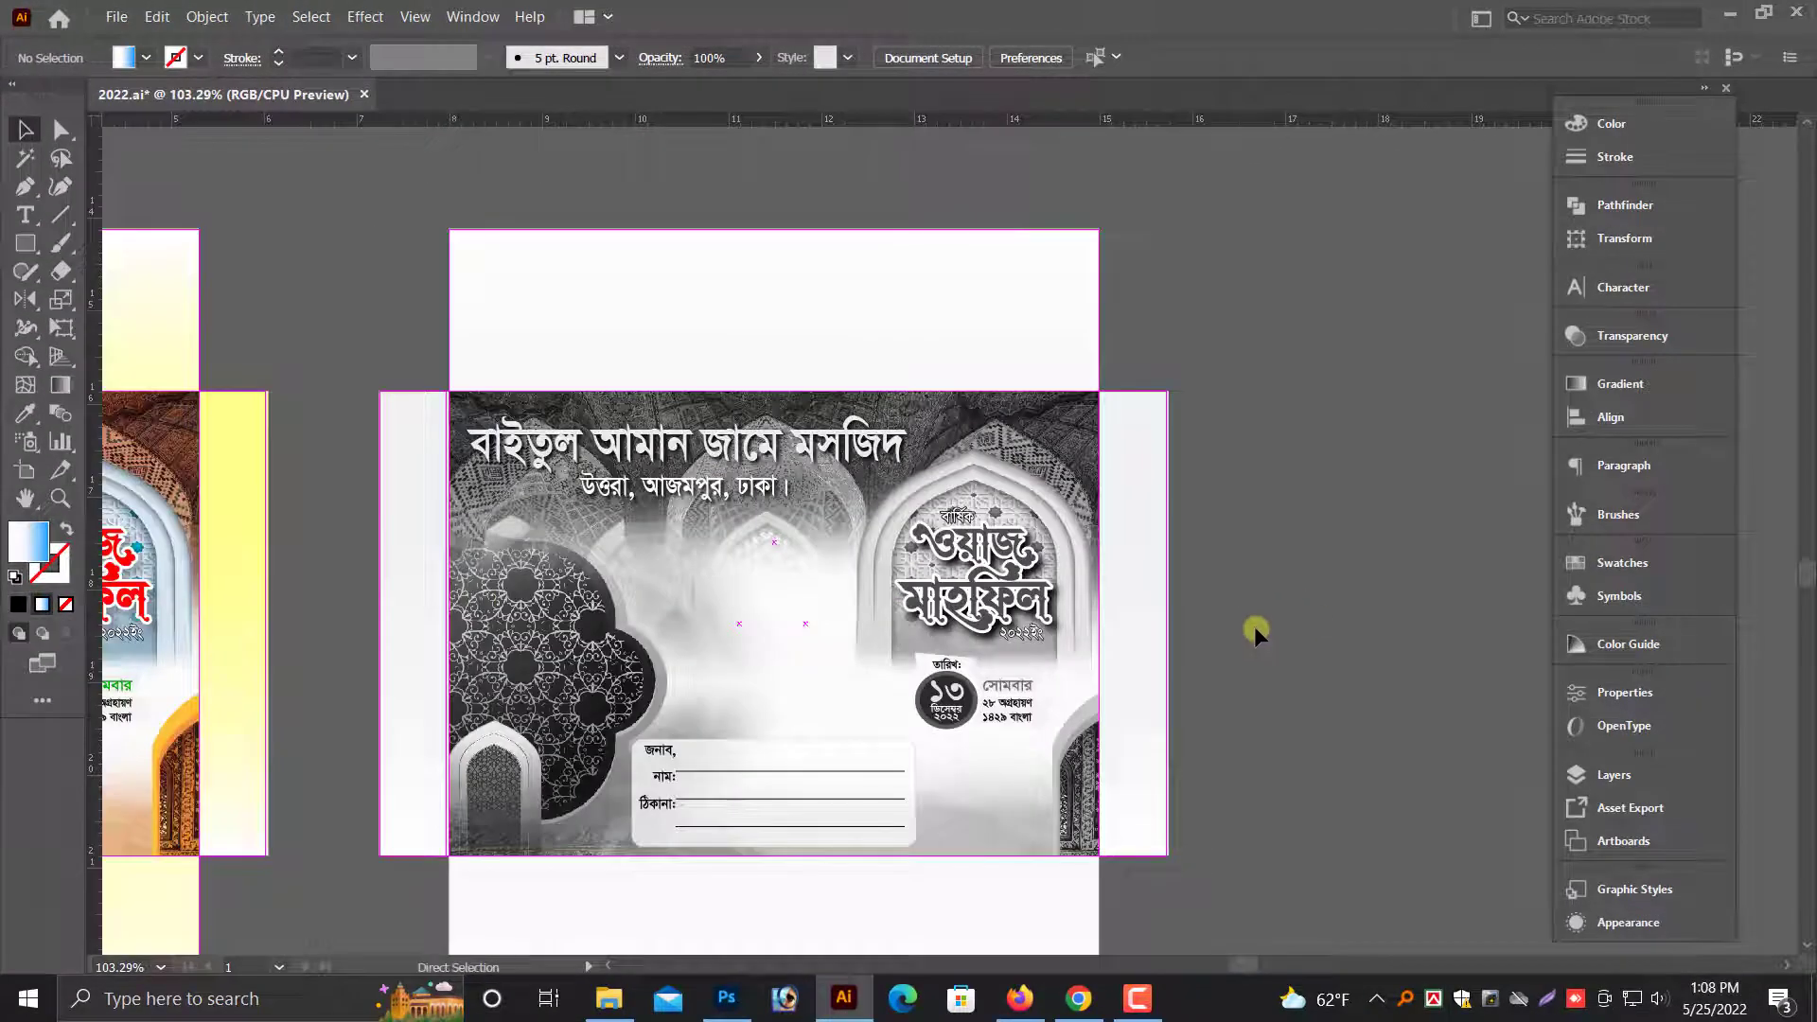
pyautogui.hotkey('ctrl', '-')
pyautogui.click(871, 677)
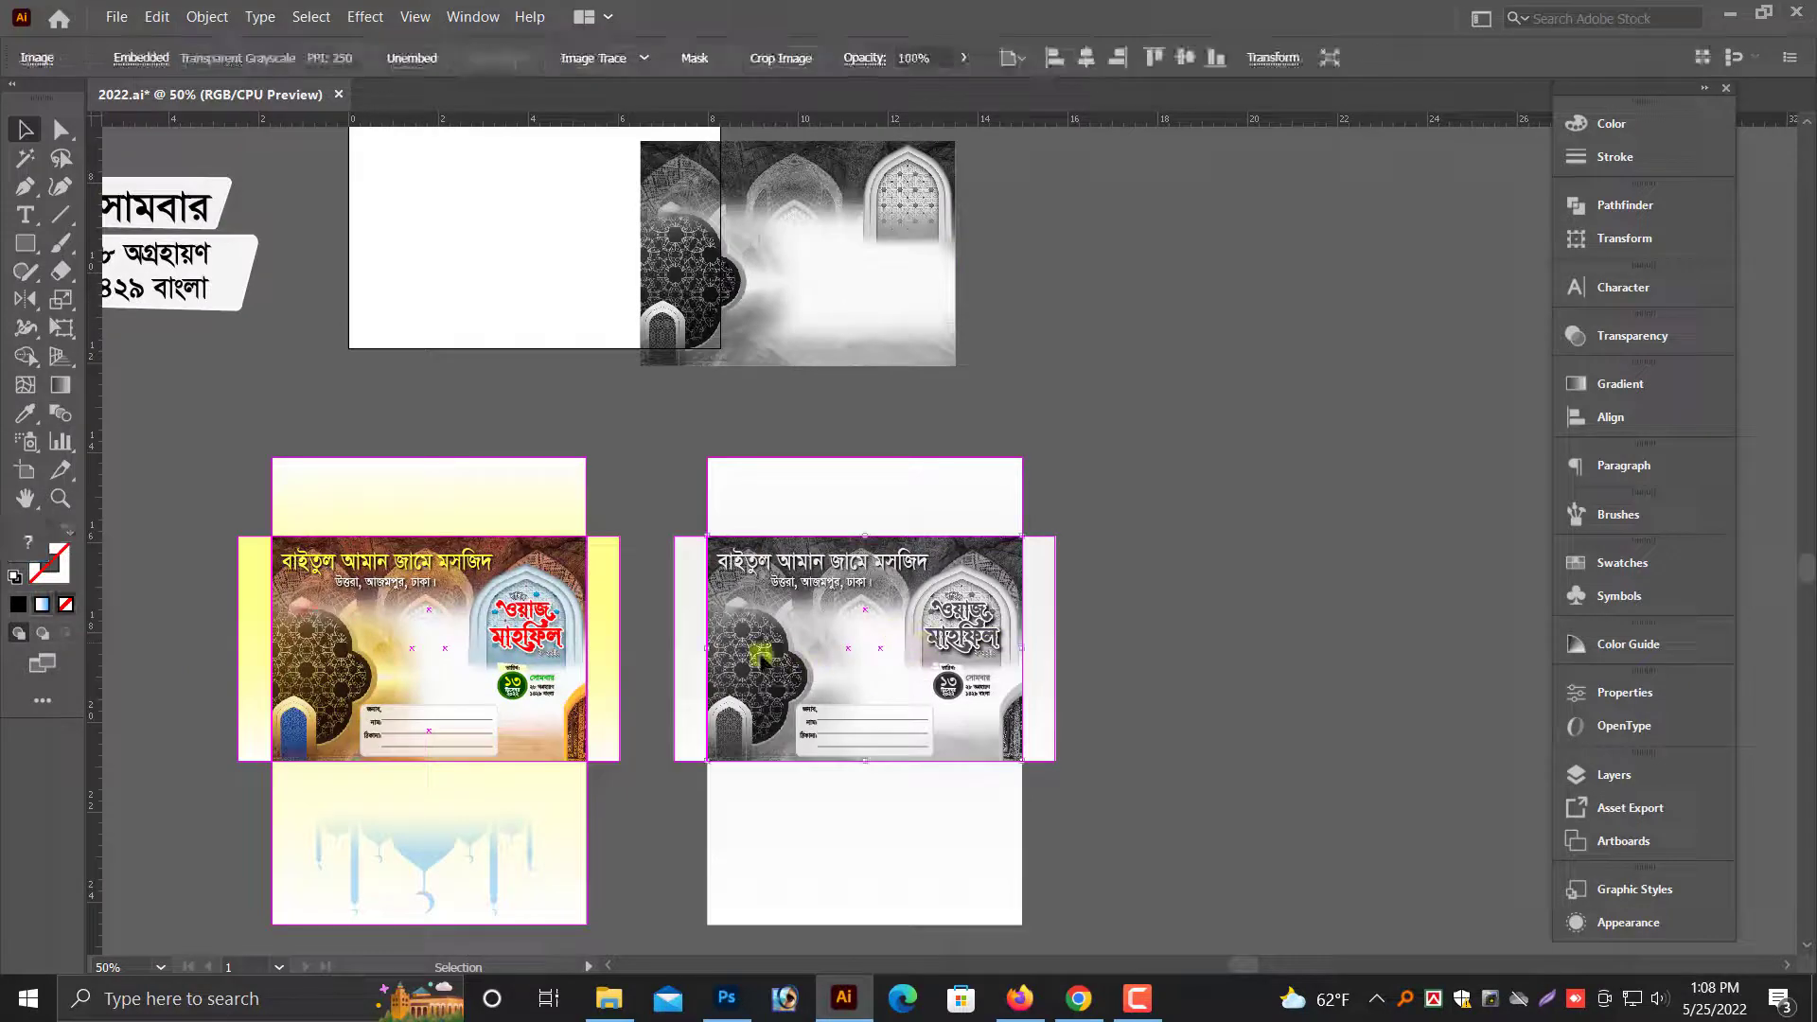
pyautogui.press('Delete')
pyautogui.click(781, 665)
pyautogui.press('Delete')
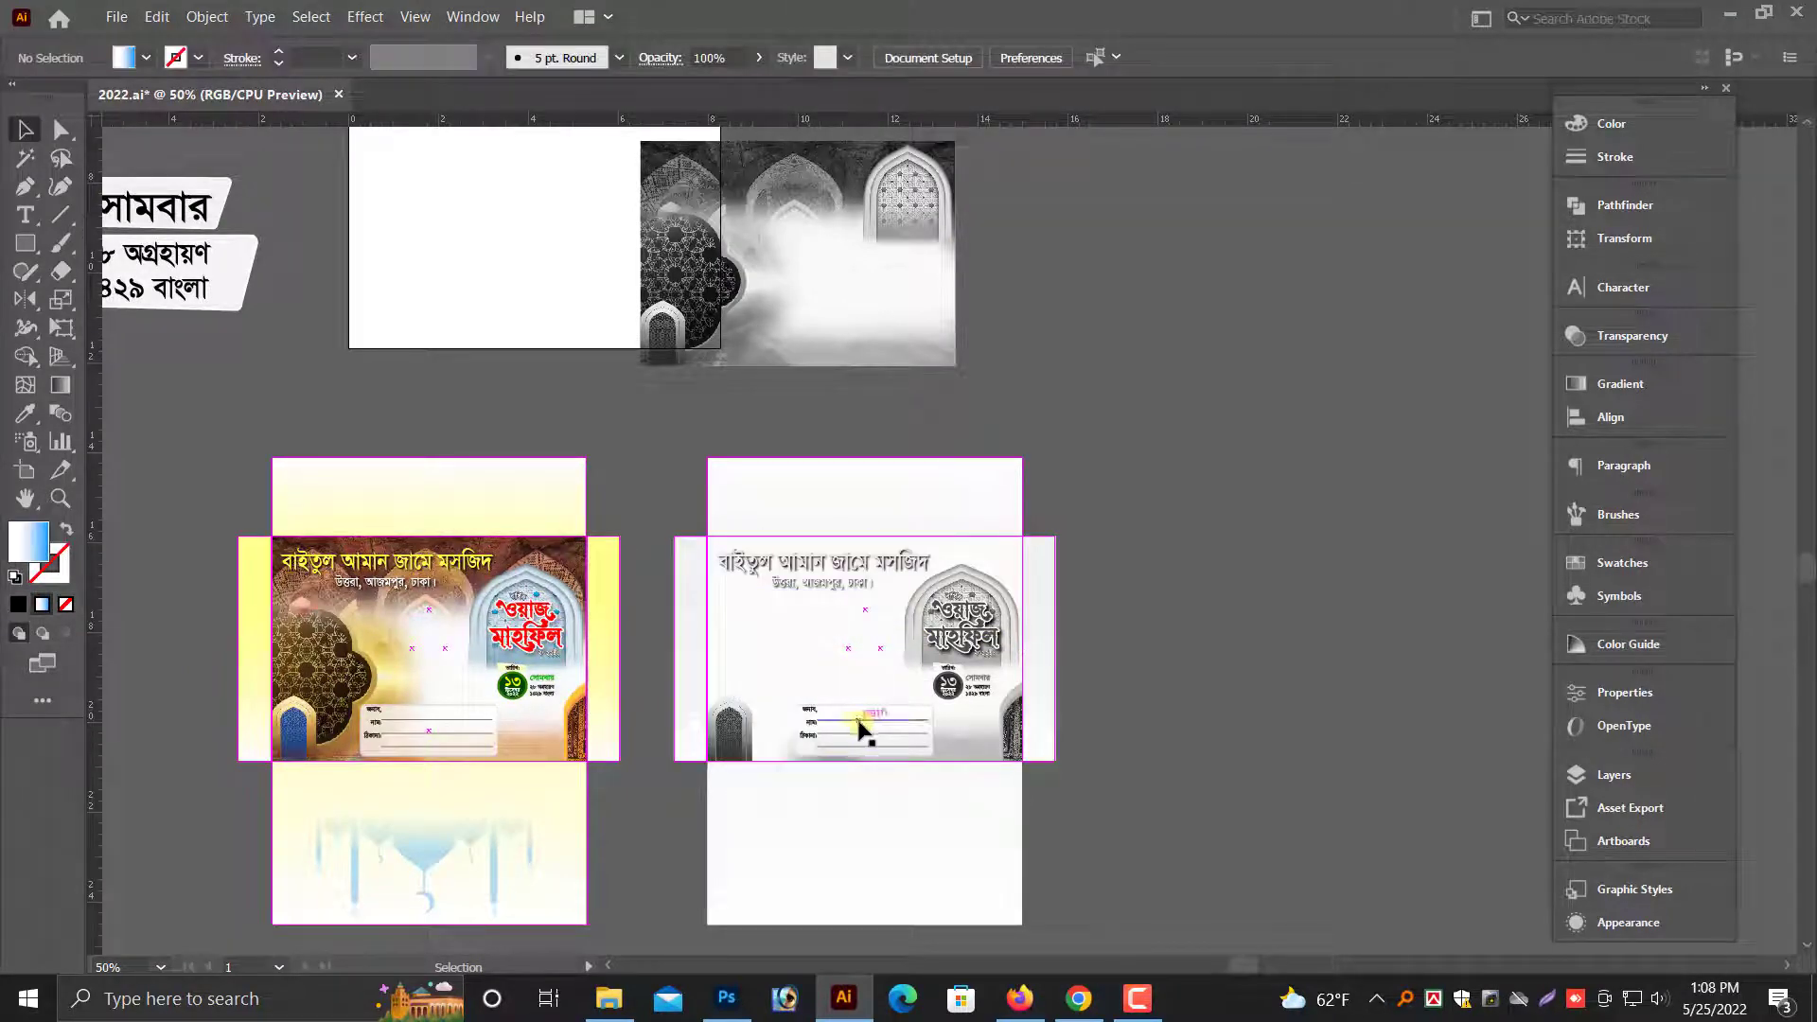
pyautogui.click(991, 746)
pyautogui.press('Delete')
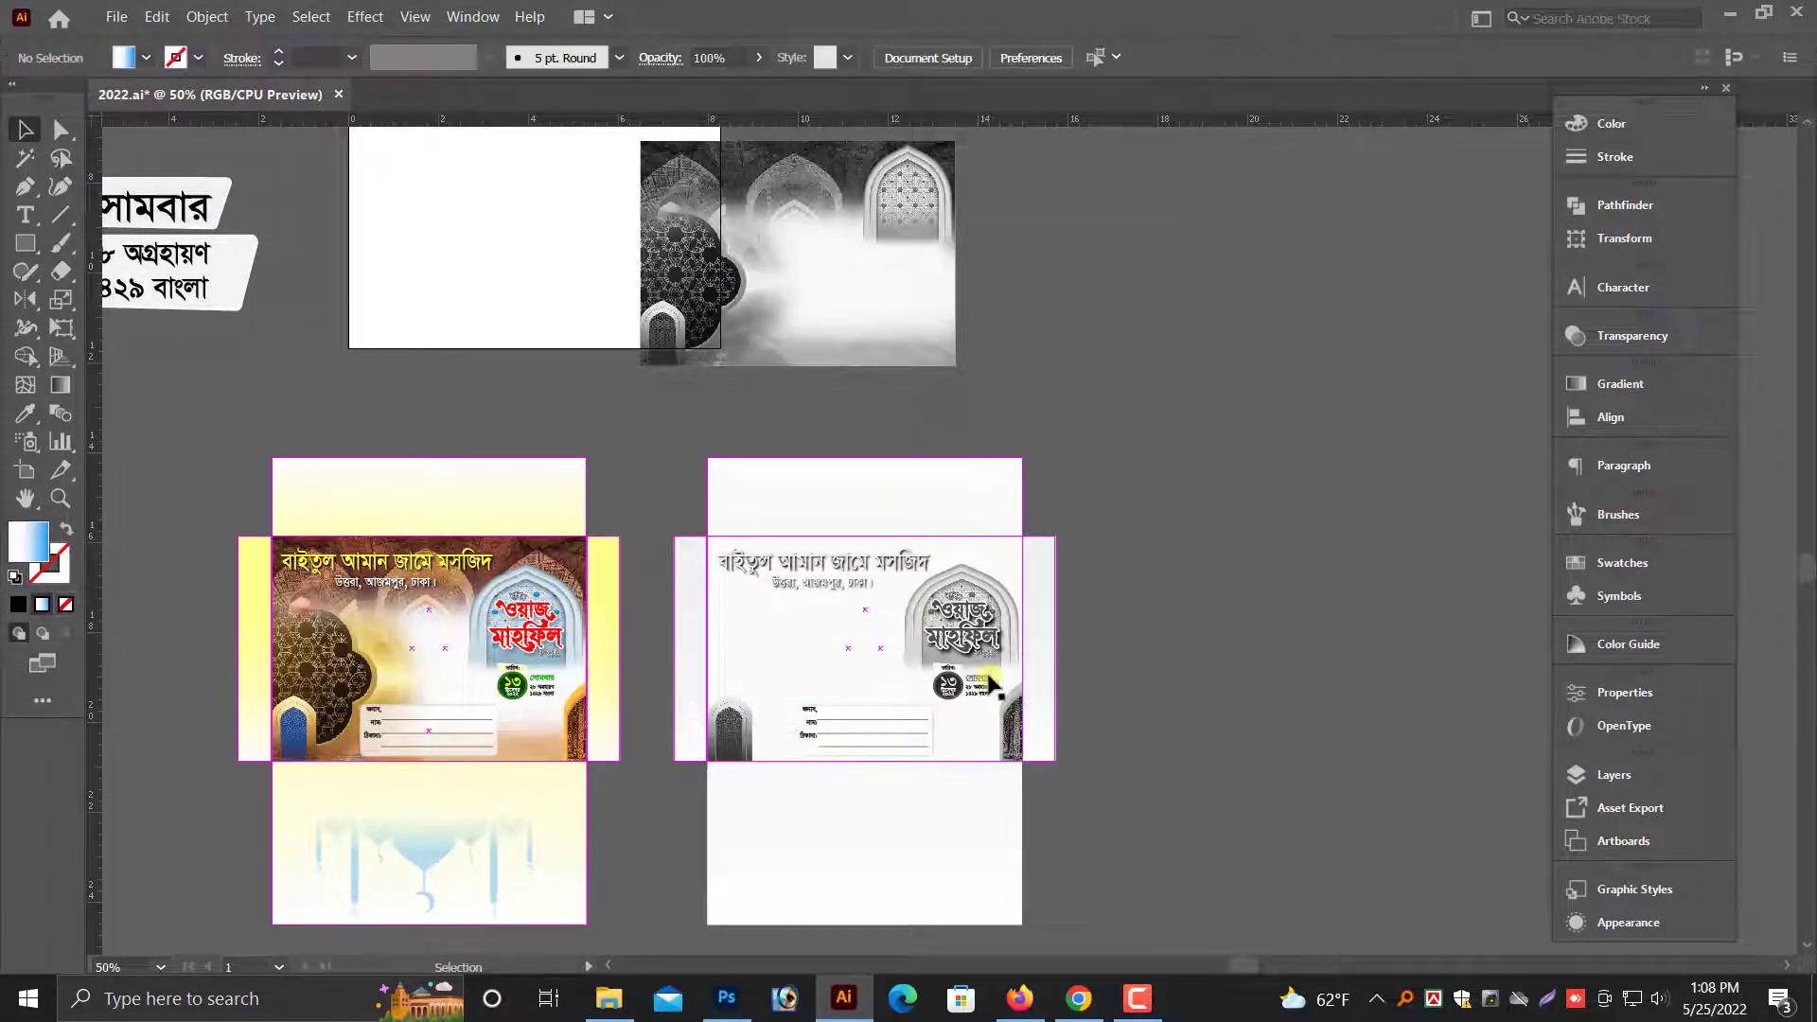
# - Send the separate grayscale mosque artwork to the back and align it with the duplicate envelope's front panel
pyautogui.scroll(3, 852, 431)
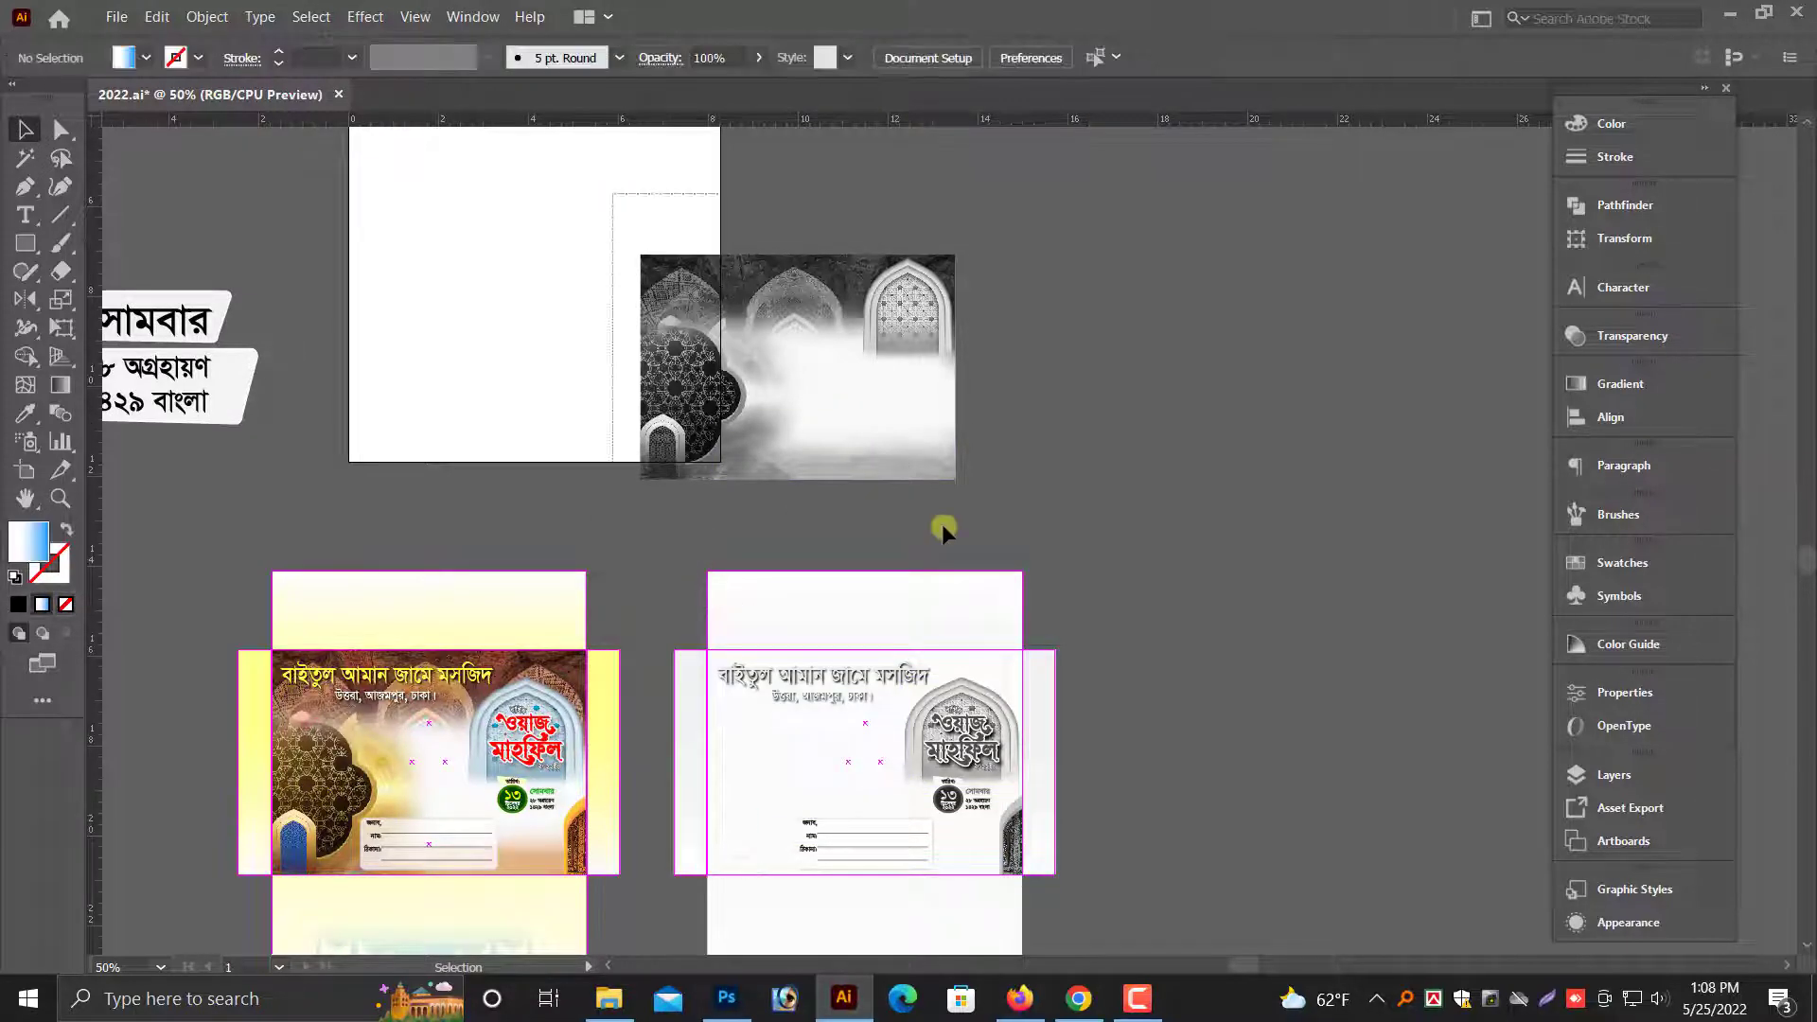
pyautogui.click(832, 303)
pyautogui.rightClick(834, 309)
pyautogui.click(932, 481)
pyautogui.click(1255, 420)
pyautogui.moveTo(925, 356); pyautogui.dragTo(1033, 757)
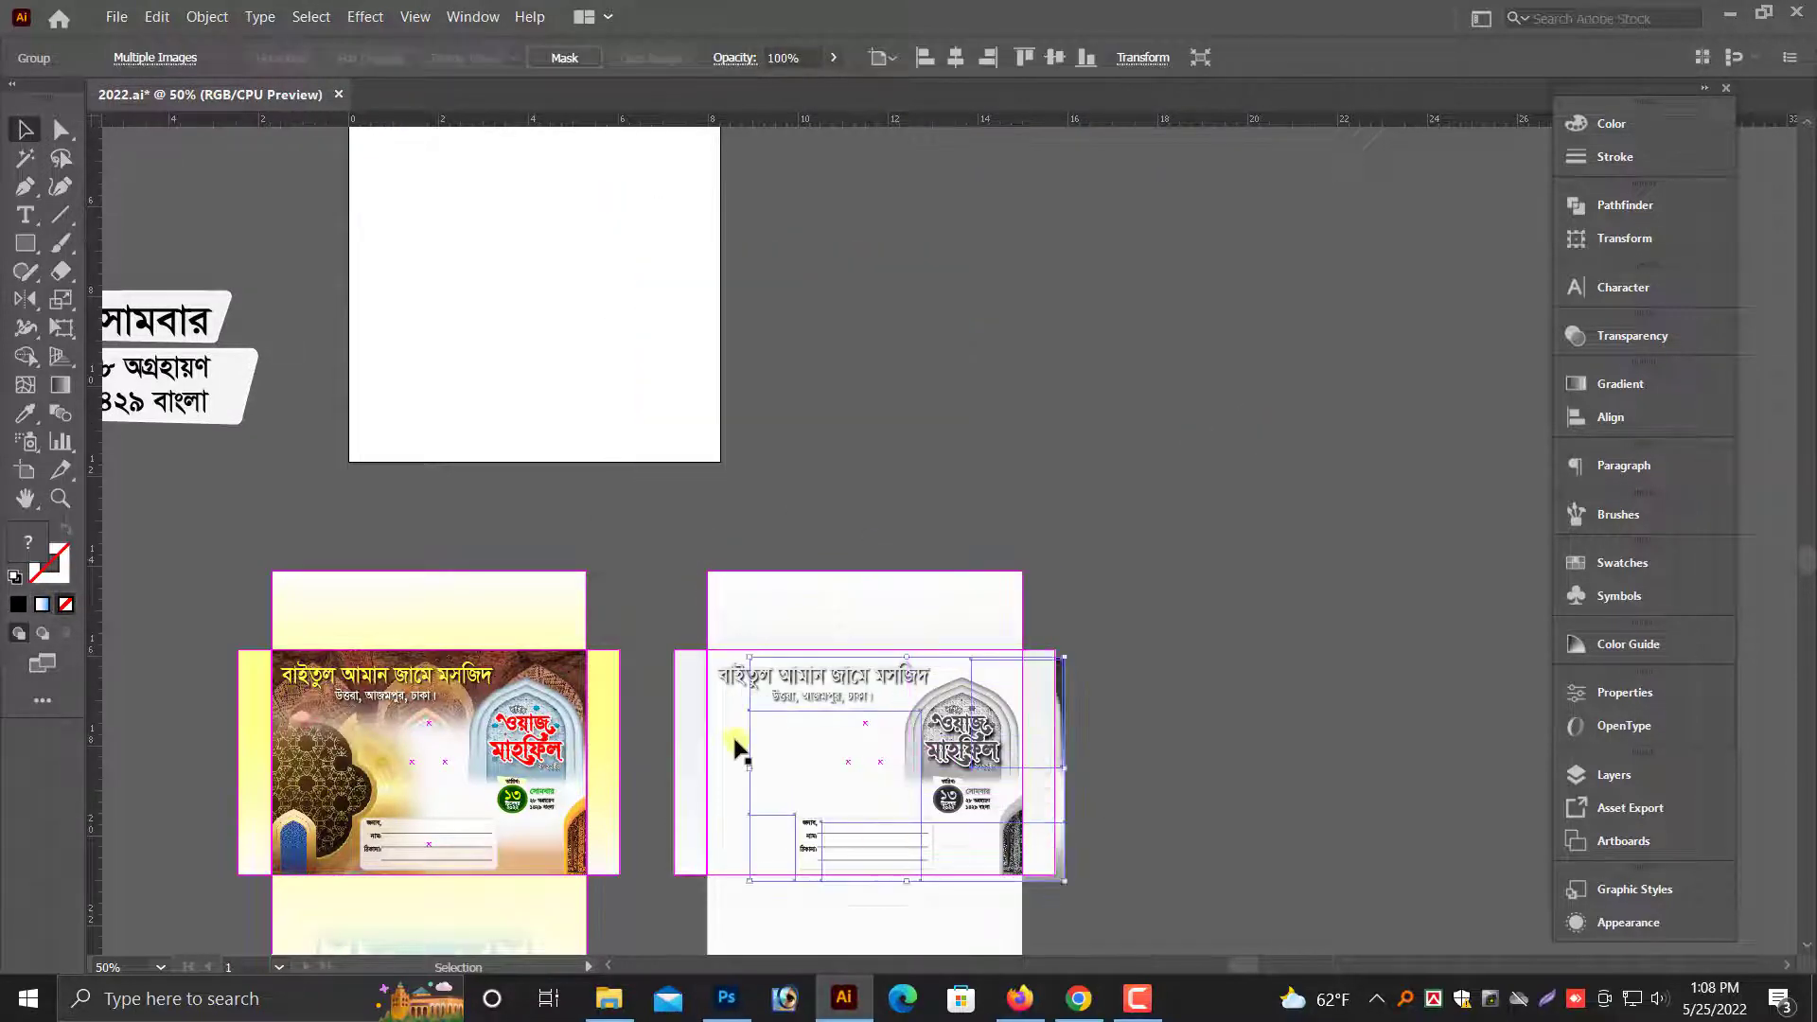
pyautogui.moveTo(622, 547); pyautogui.dragTo(843, 651)
pyautogui.hotkey('ctrl', '-')
pyautogui.hotkey('ctrl', '-')
pyautogui.hotkey('ctrl', '-')
pyautogui.hotkey('ctrl', '-')
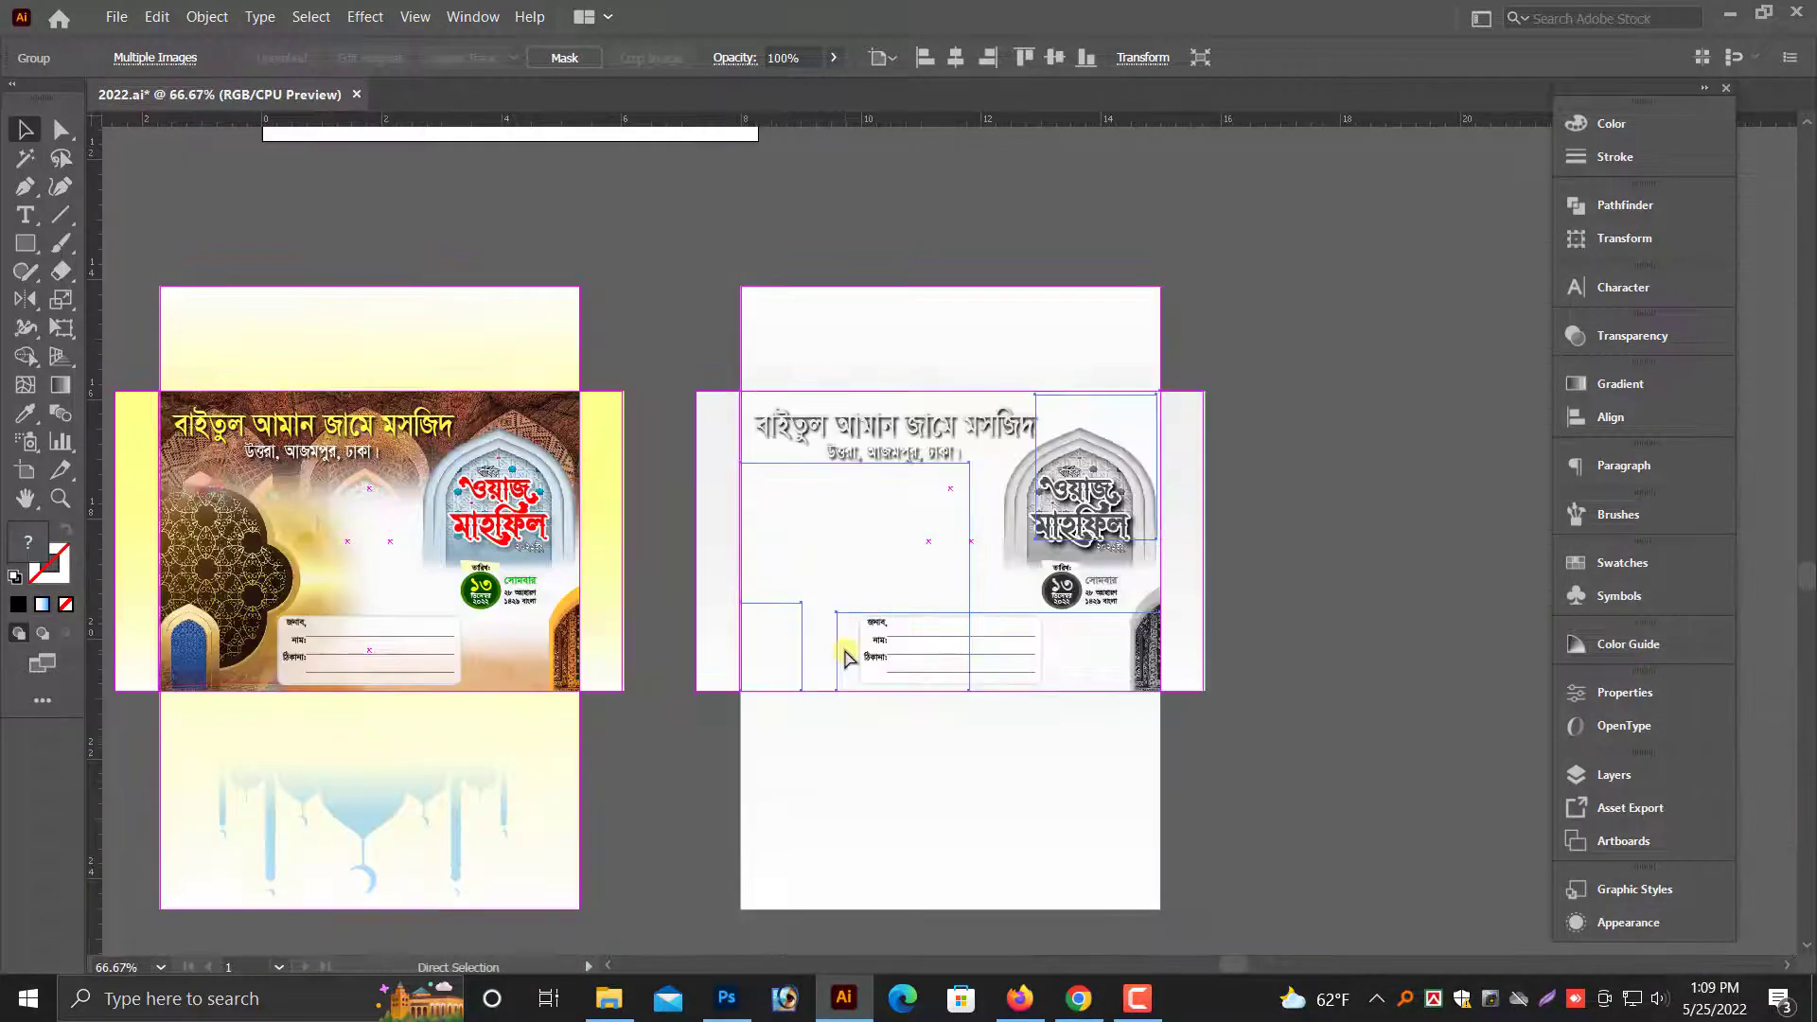
pyautogui.click(1241, 429)
pyautogui.click(1181, 496)
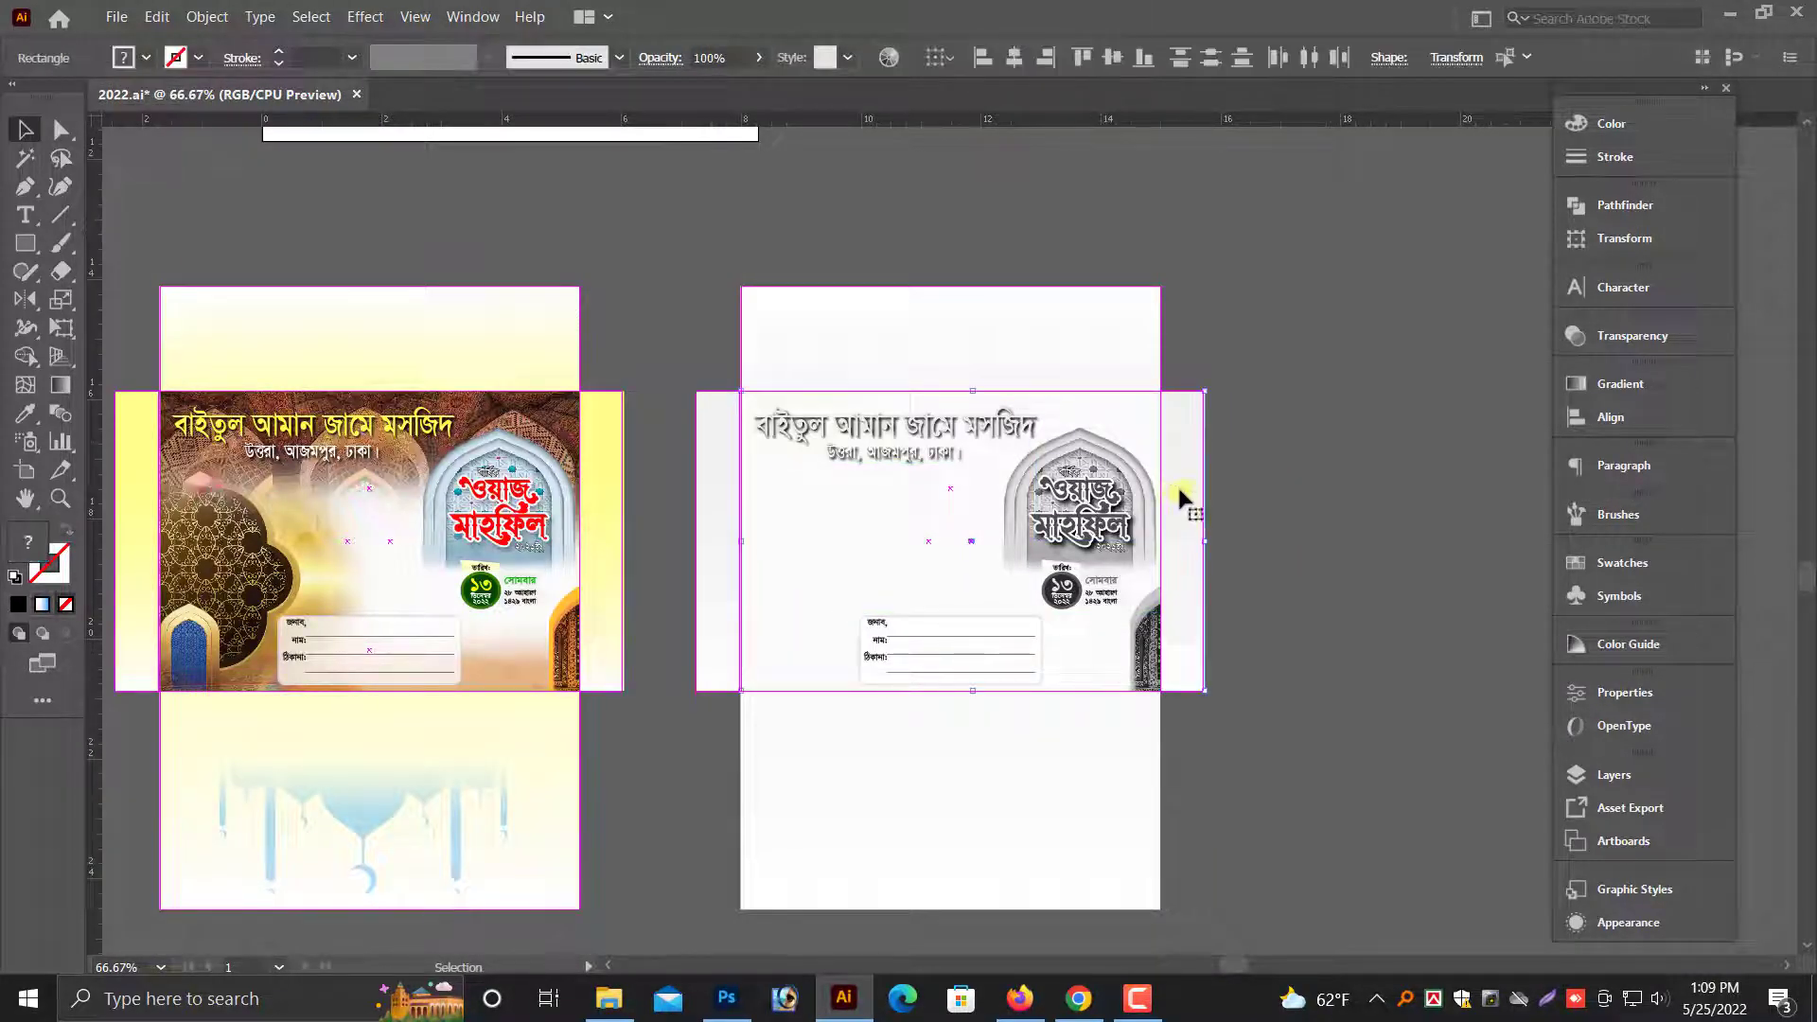
pyautogui.click(1228, 295)
pyautogui.click(1043, 328)
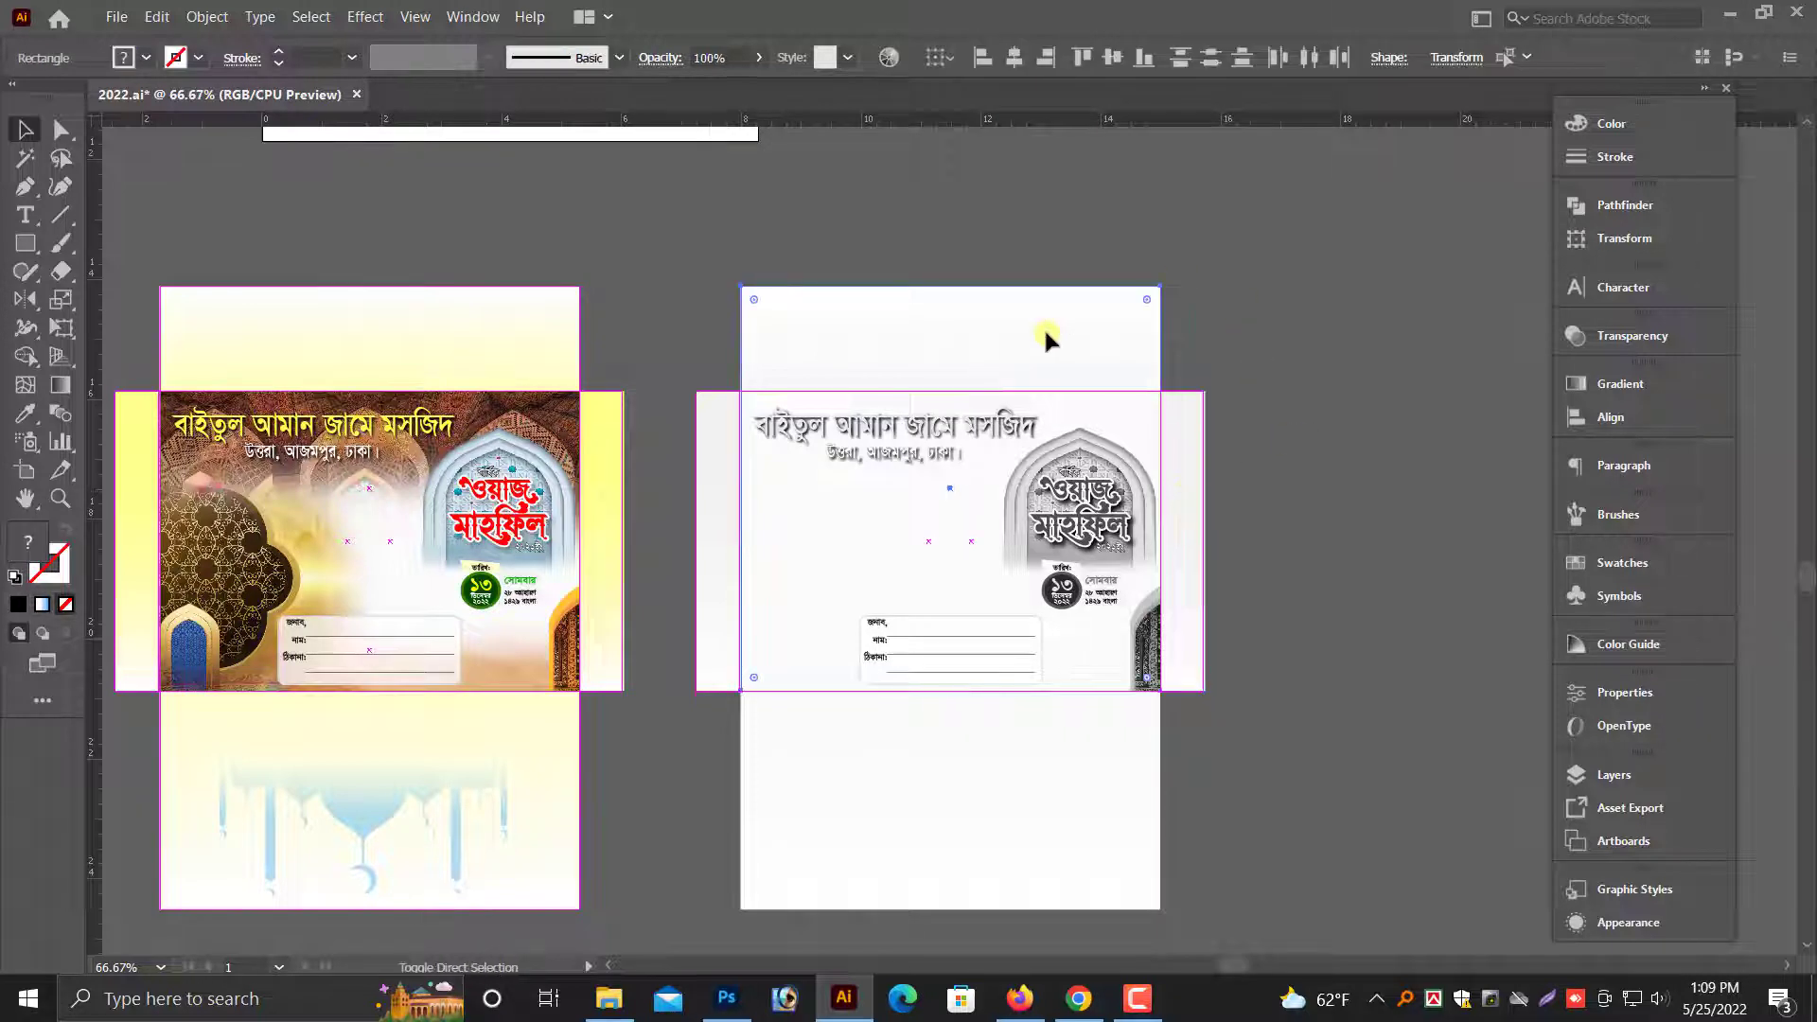
pyautogui.moveTo(784, 880); pyautogui.dragTo(955, 823)
pyautogui.hotkey('ctrl', 'z')
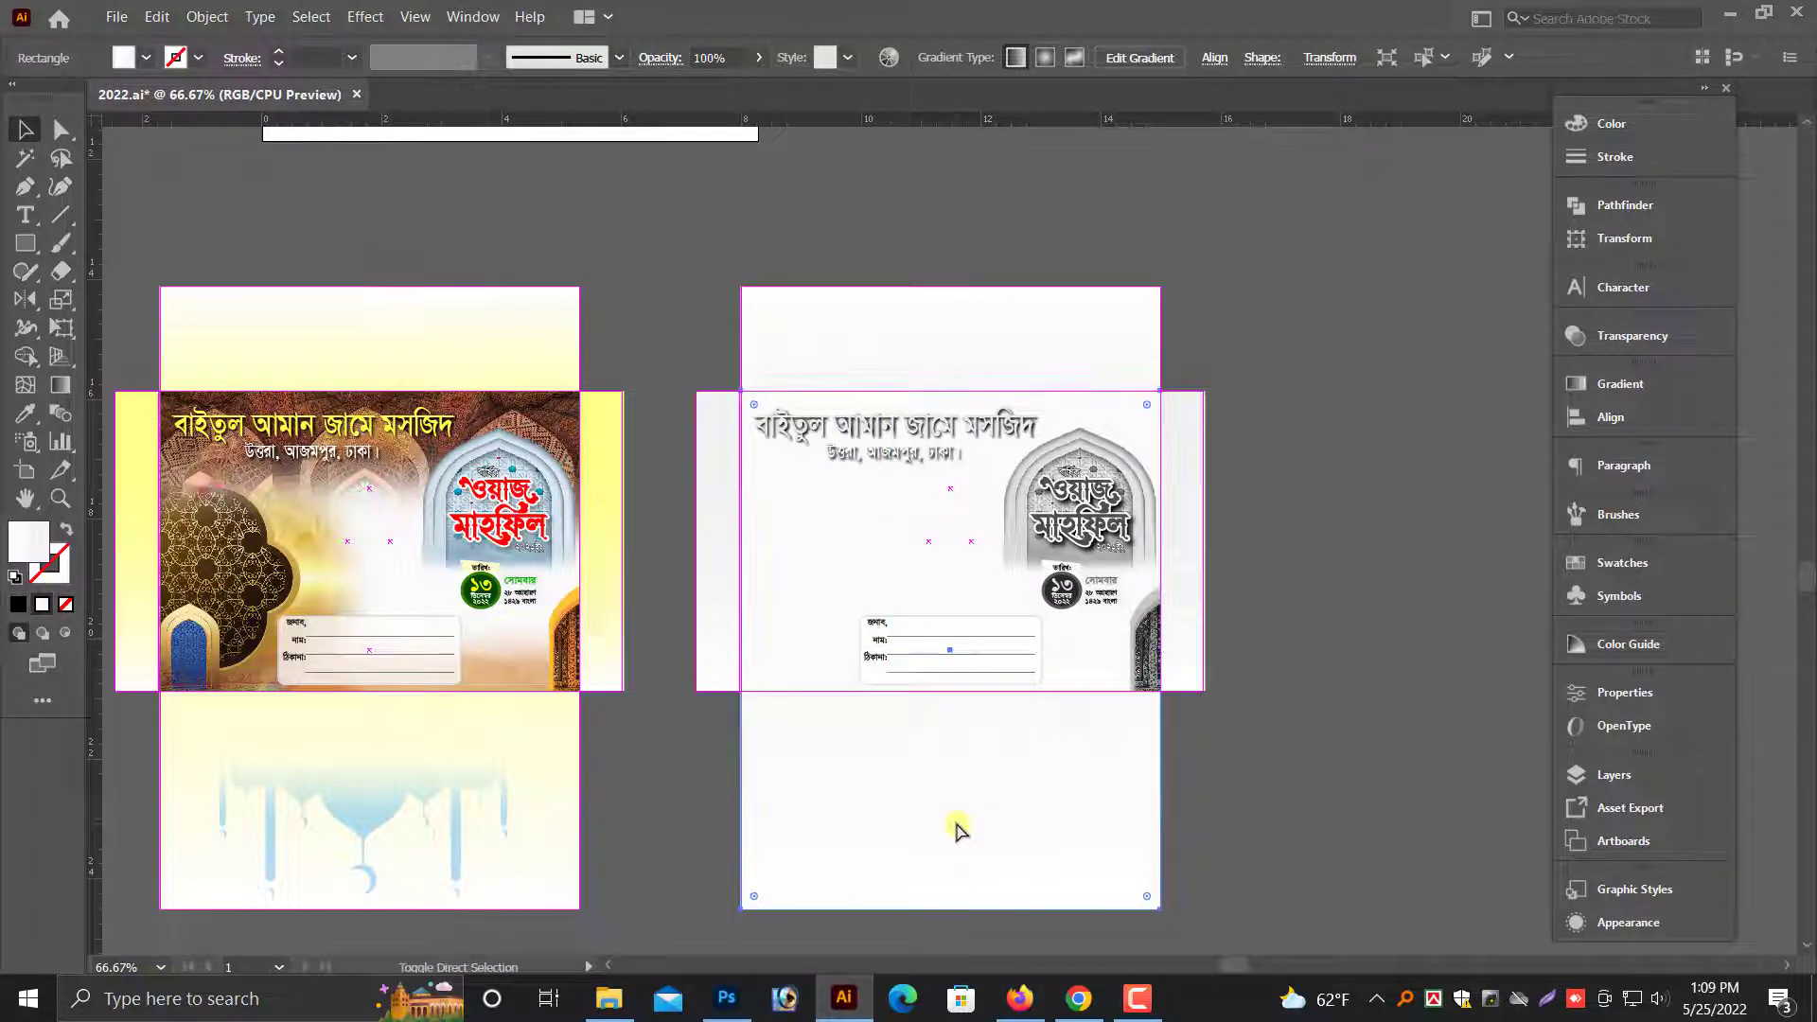
pyautogui.click(1179, 587)
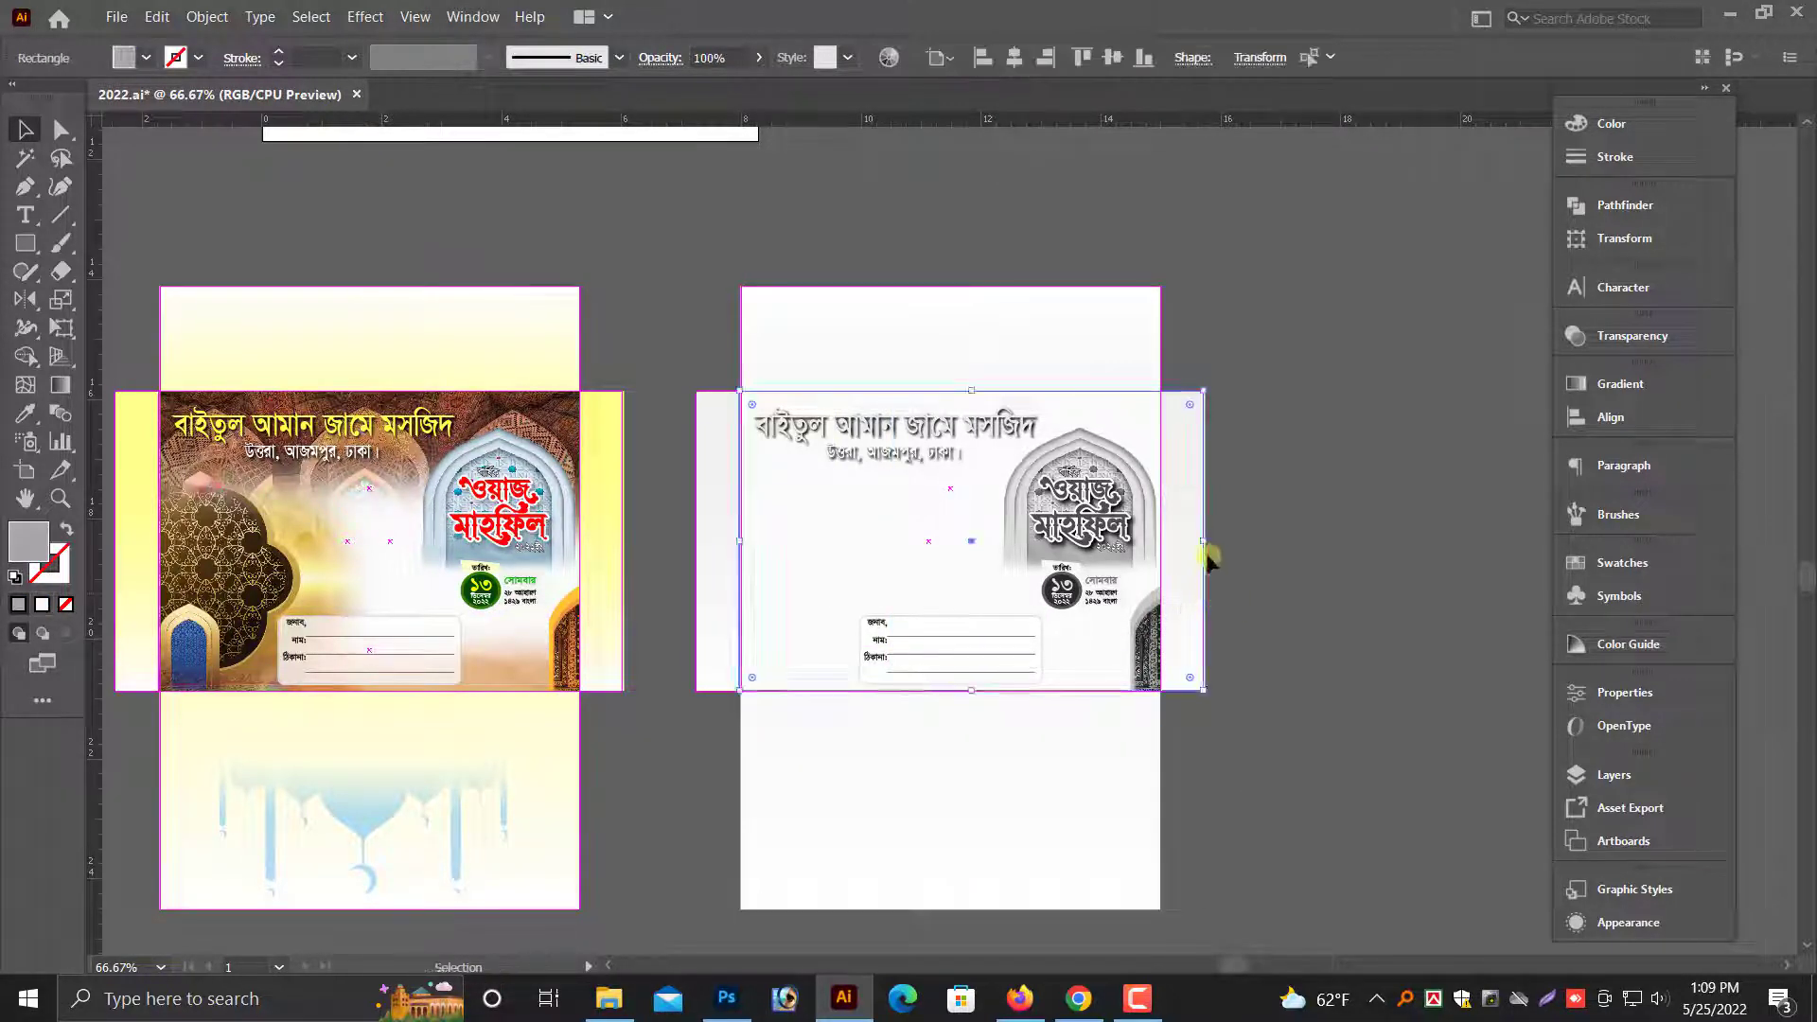
pyautogui.moveTo(1200, 532); pyautogui.dragTo(1239, 710)
pyautogui.hotkey('ctrl', 'z')
pyautogui.click(1257, 647)
# - Delete the upper, right and left flap rectangles from the grayscale envelope
pyautogui.click(1029, 341)
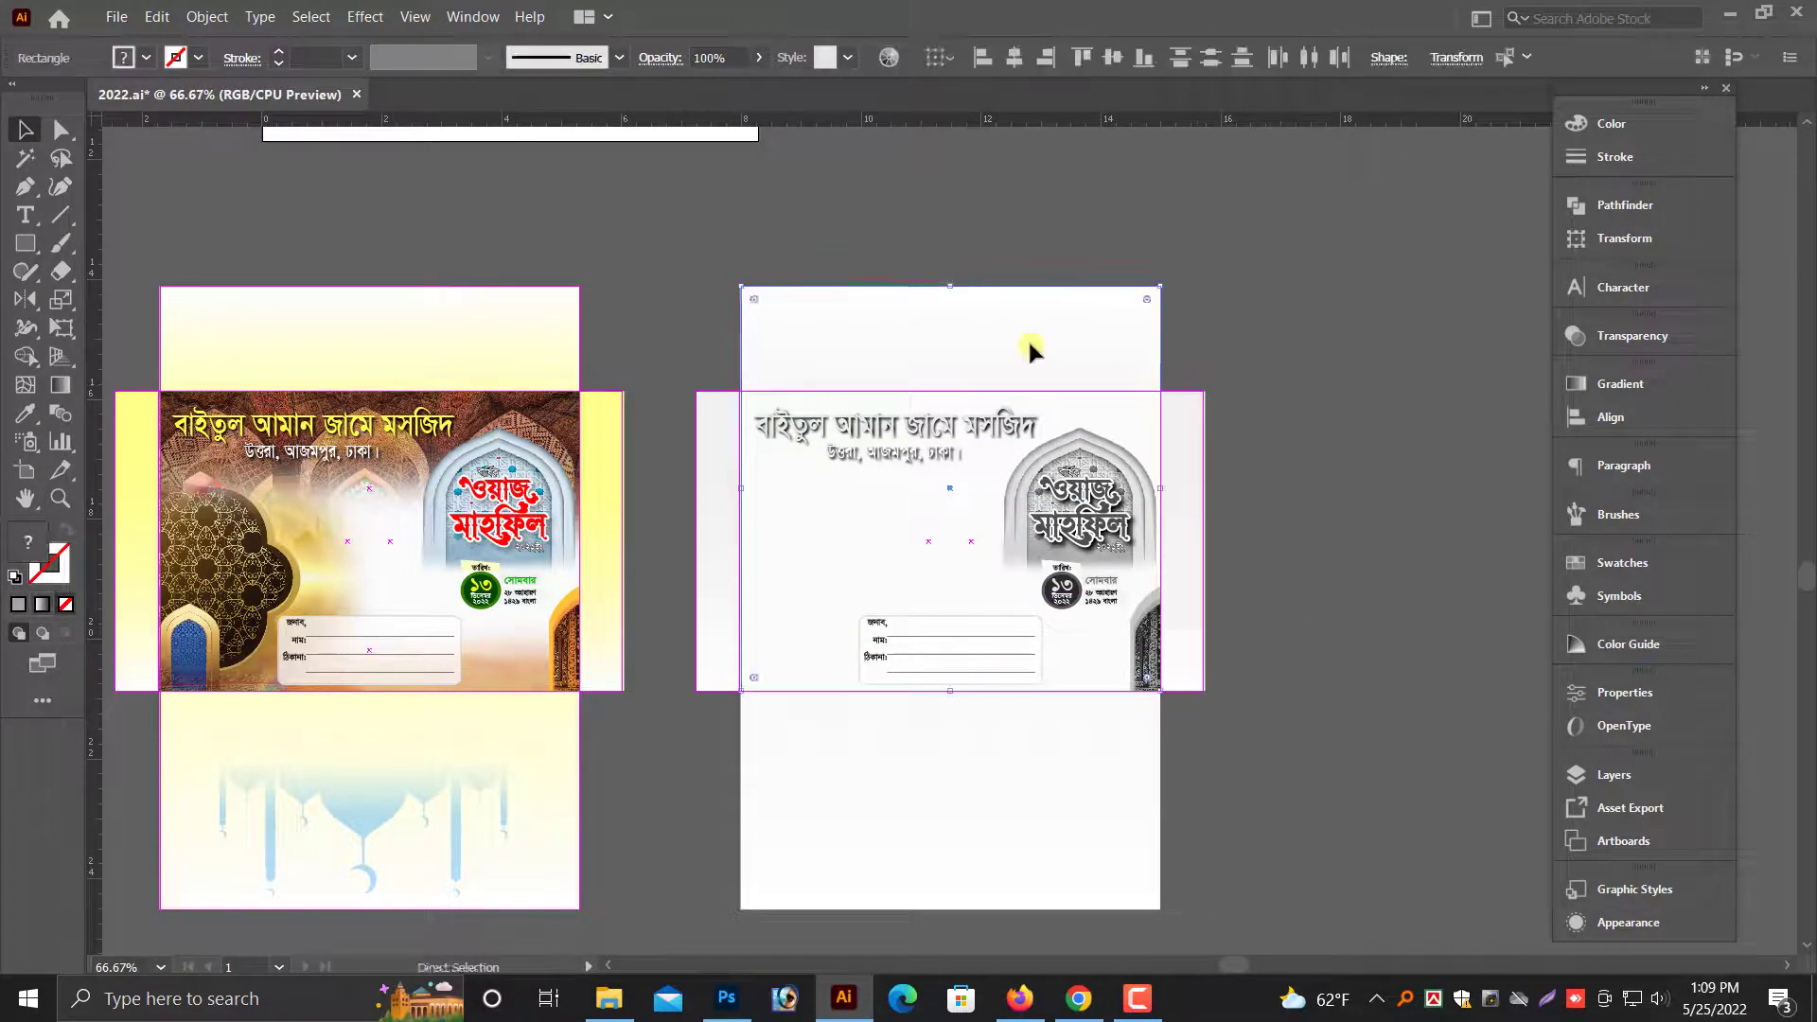
pyautogui.press('Delete')
pyautogui.click(1183, 518)
pyautogui.press('Delete')
pyautogui.click(1164, 549)
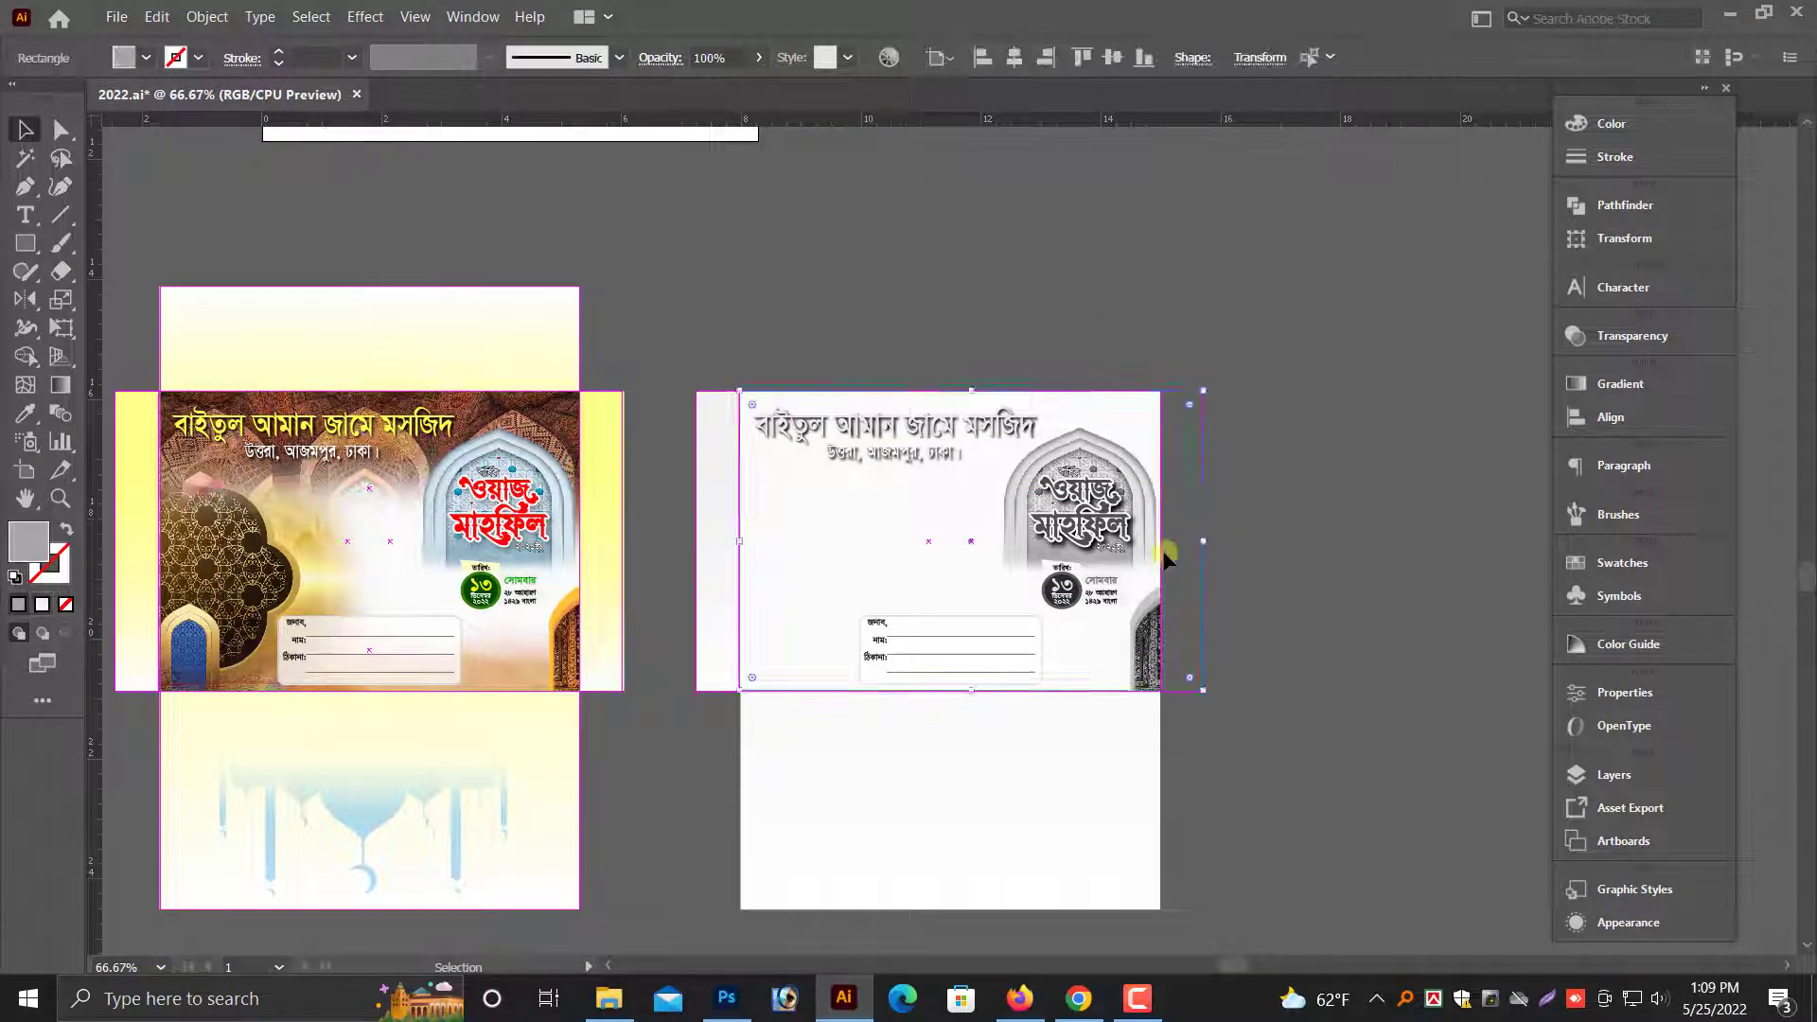
pyautogui.press('Delete')
pyautogui.press('v')
pyautogui.click(718, 540)
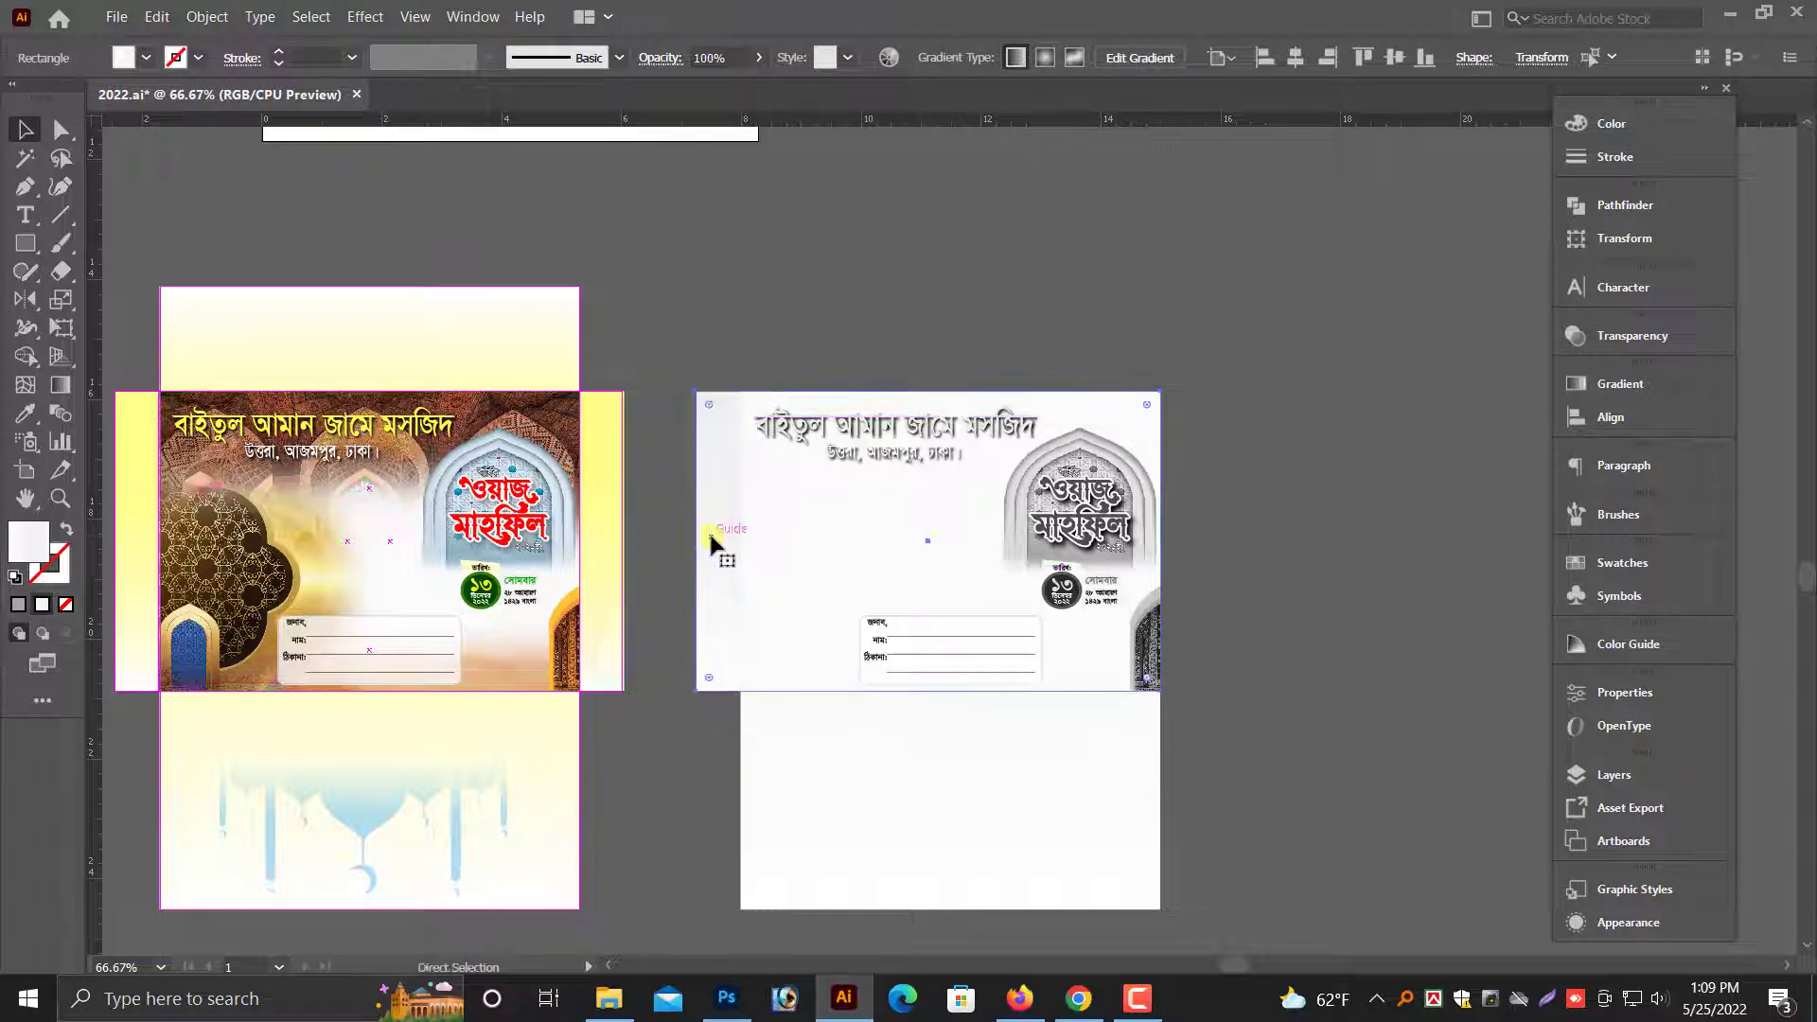
pyautogui.click(677, 509)
pyautogui.click(710, 547)
pyautogui.press('Delete')
# - Delete the lower flap and the front panel's remaining background from the grayscale envelope
pyautogui.click(791, 781)
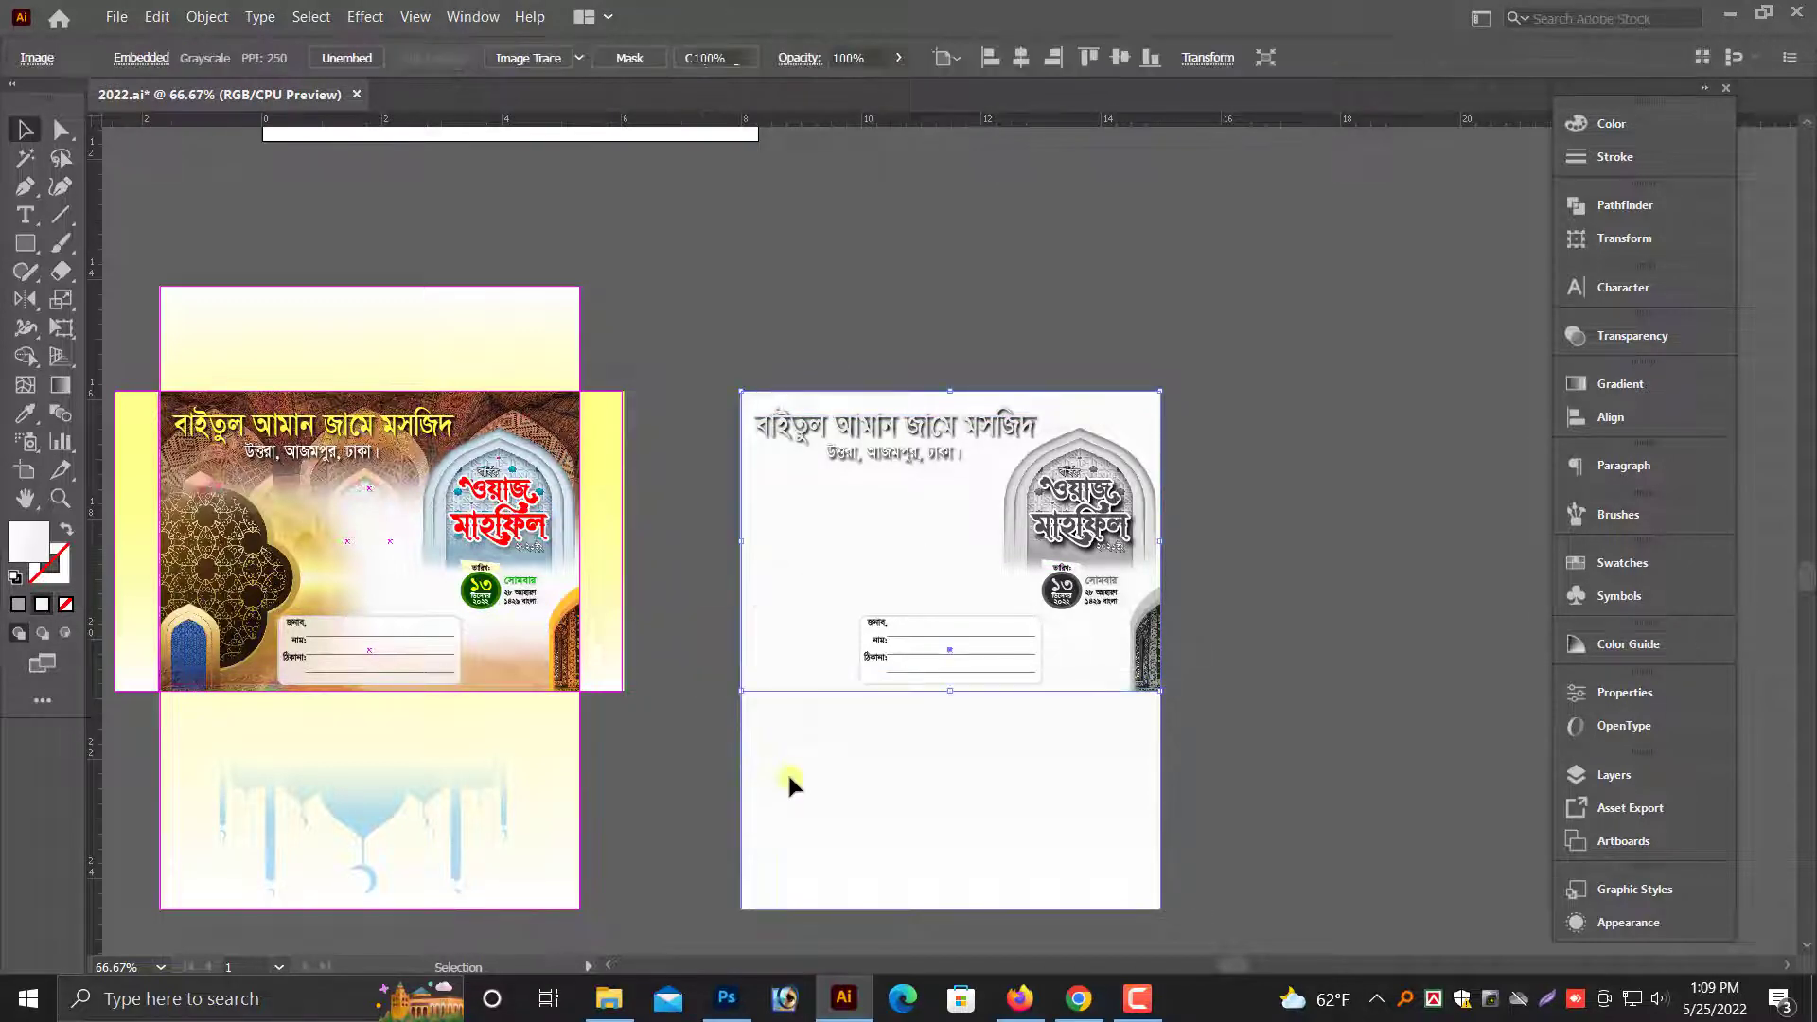
pyautogui.press('Delete')
pyautogui.click(832, 657)
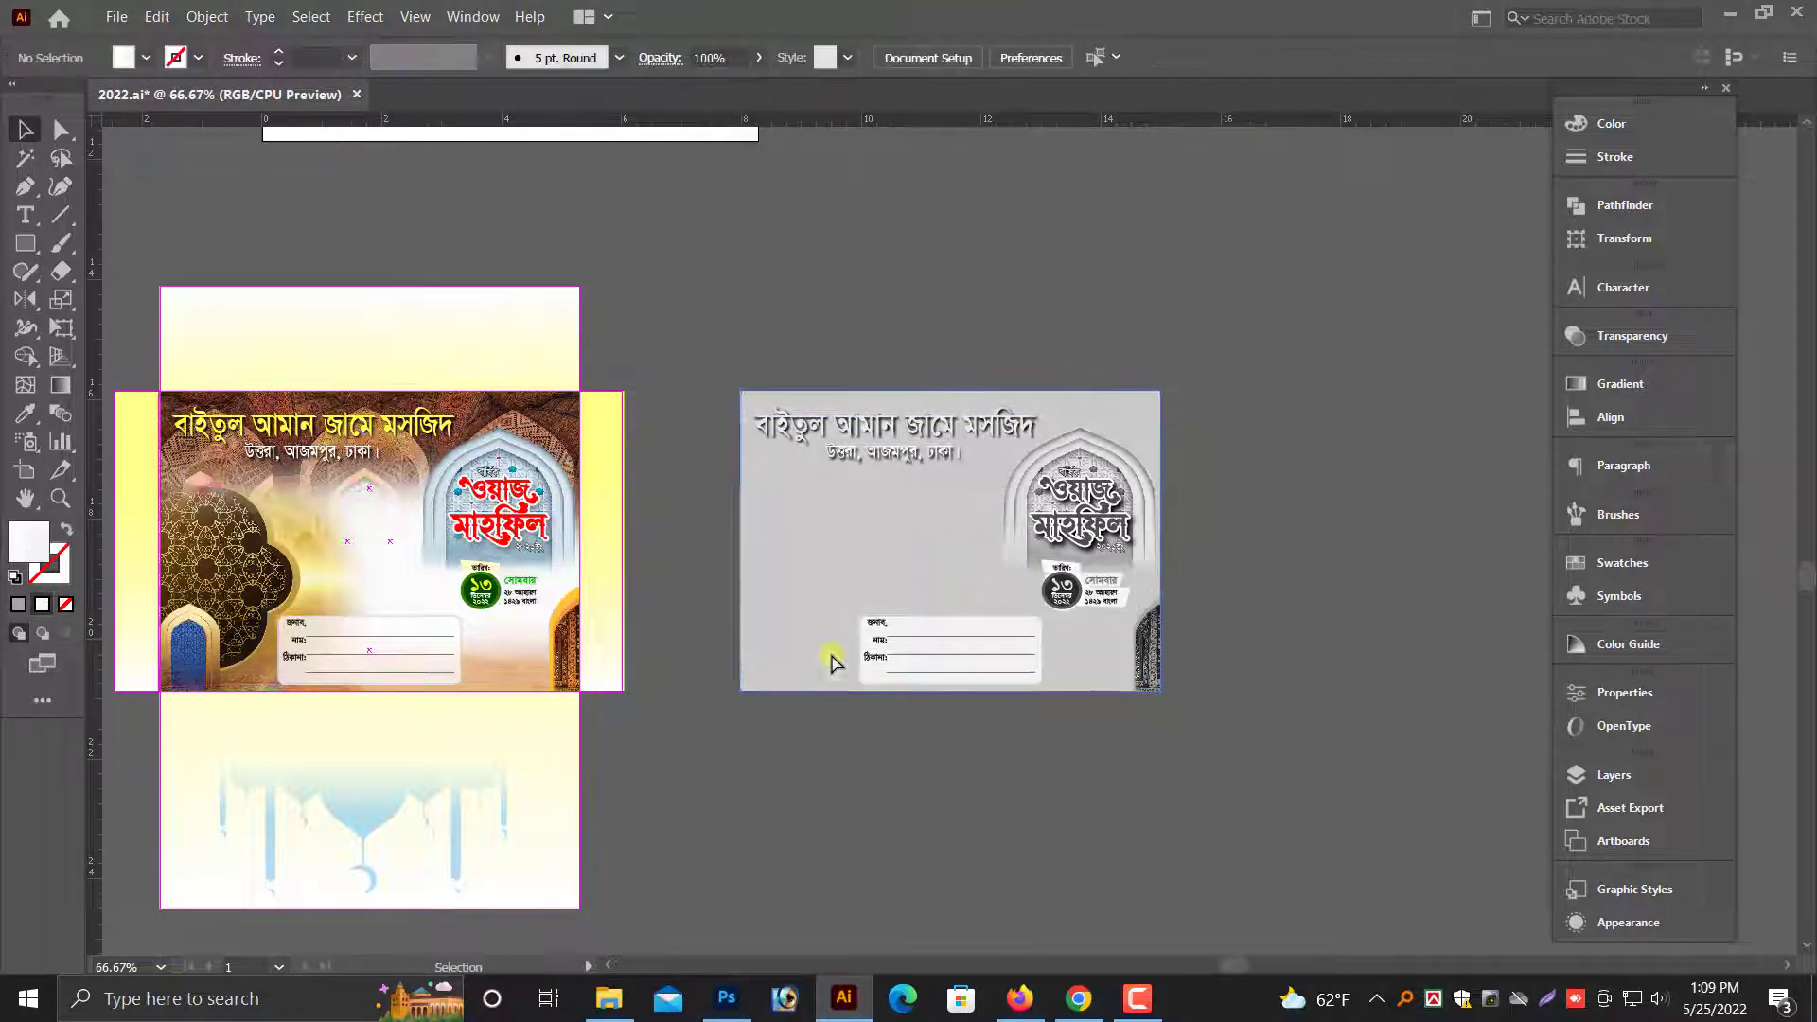
pyautogui.press('Delete')
pyautogui.click(866, 674)
pyautogui.moveTo(865, 669); pyautogui.dragTo(868, 680)
pyautogui.hotkey('ctrl', 'z')
pyautogui.click(871, 693)
pyautogui.moveTo(805, 518); pyautogui.dragTo(821, 719)
# - Undo the deletions on the grayscale envelope back to its full set of flaps, background image, ornament and door image
pyautogui.hotkey('ctrl', 'z')
pyautogui.hotkey('ctrl', 'z')
pyautogui.hotkey('ctrl', 'z')
pyautogui.hotkey('ctrl', 'z')
pyautogui.hotkey('ctrl', 'z')
pyautogui.hotkey('ctrl', 'z')
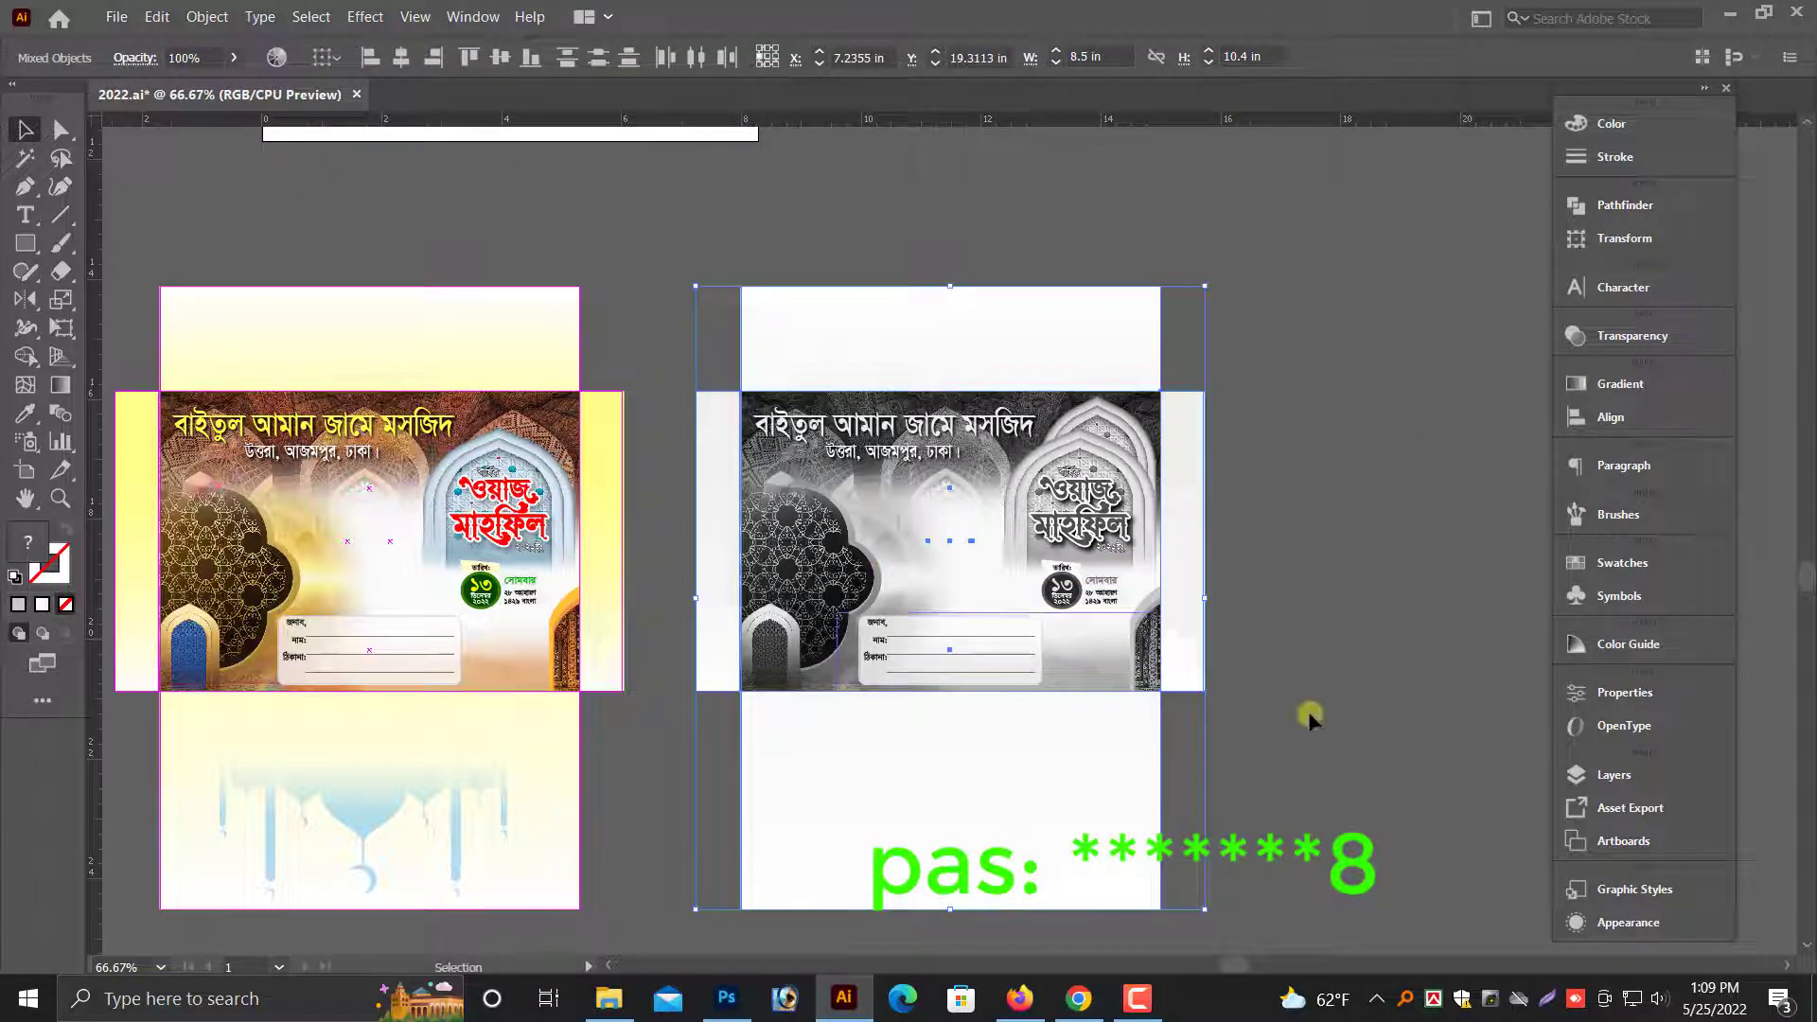
pyautogui.click(1310, 716)
# - Ungroup the title artwork inside the arch on the grayscale envelope's front
pyautogui.scroll(1, 1259, 653)
pyautogui.moveTo(732, 378); pyautogui.dragTo(936, 673)
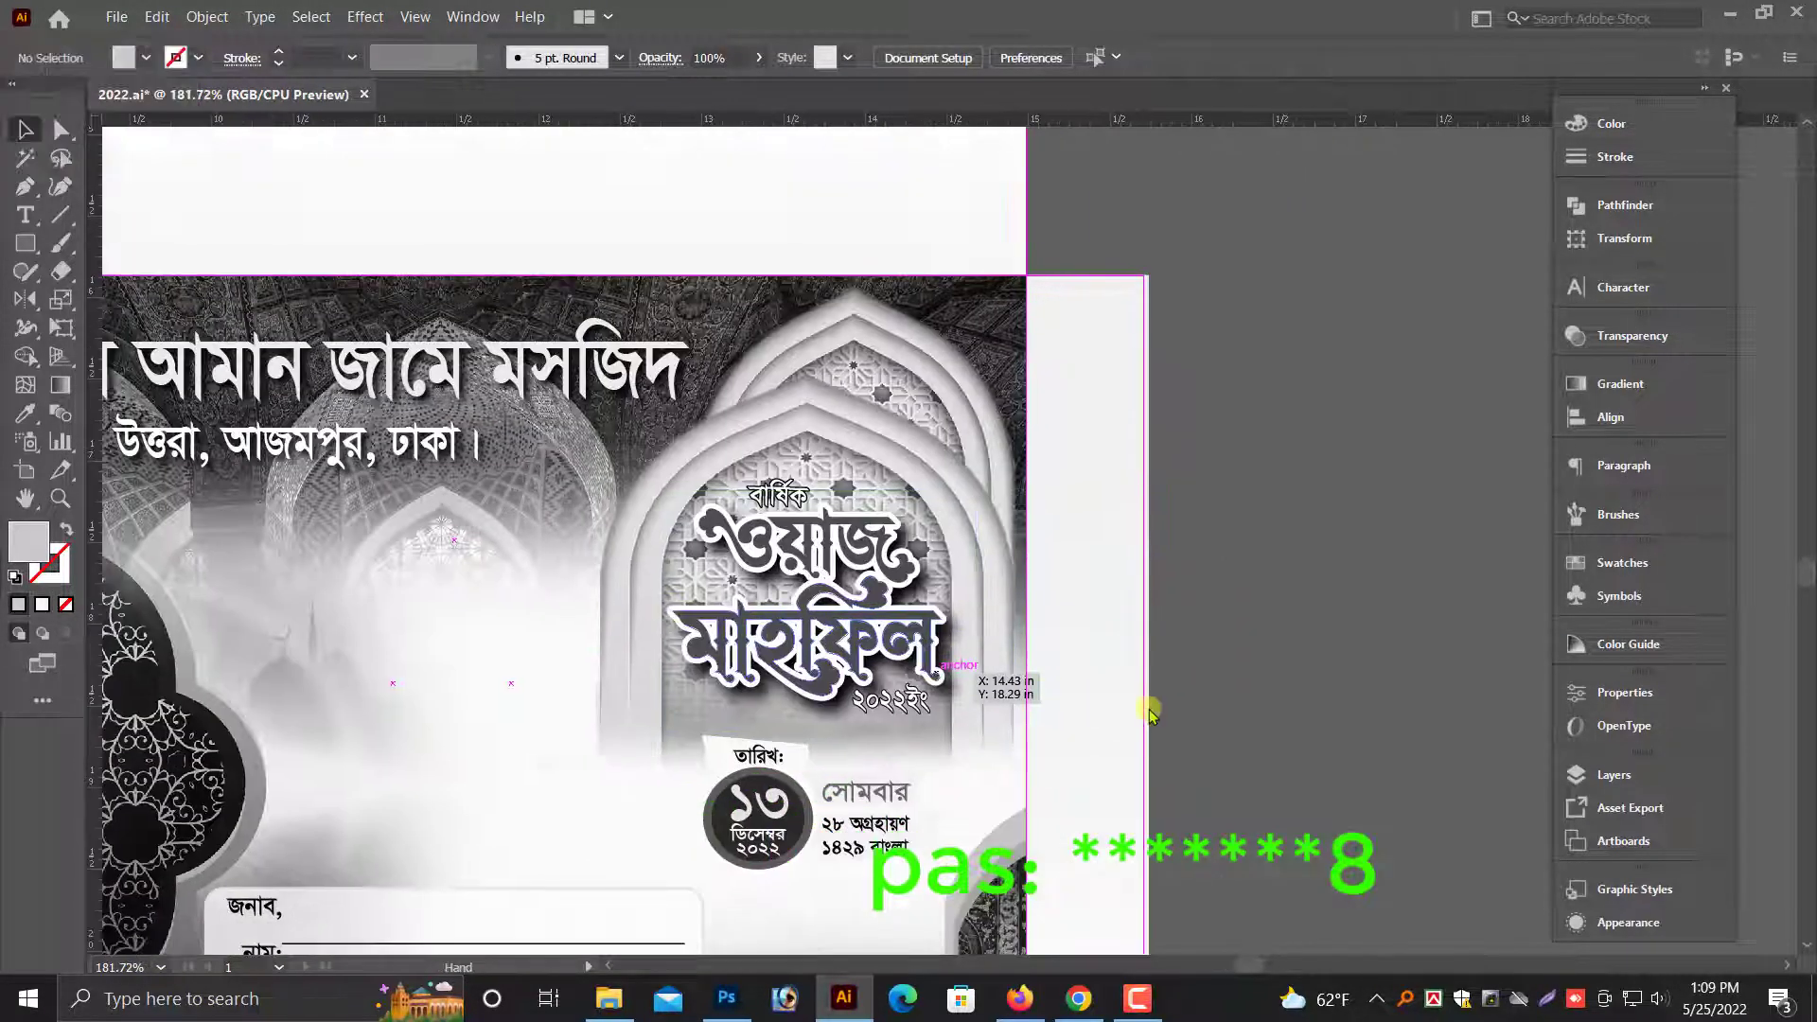
pyautogui.click(873, 649)
pyautogui.rightClick(915, 578)
pyautogui.click(978, 752)
pyautogui.click(1166, 733)
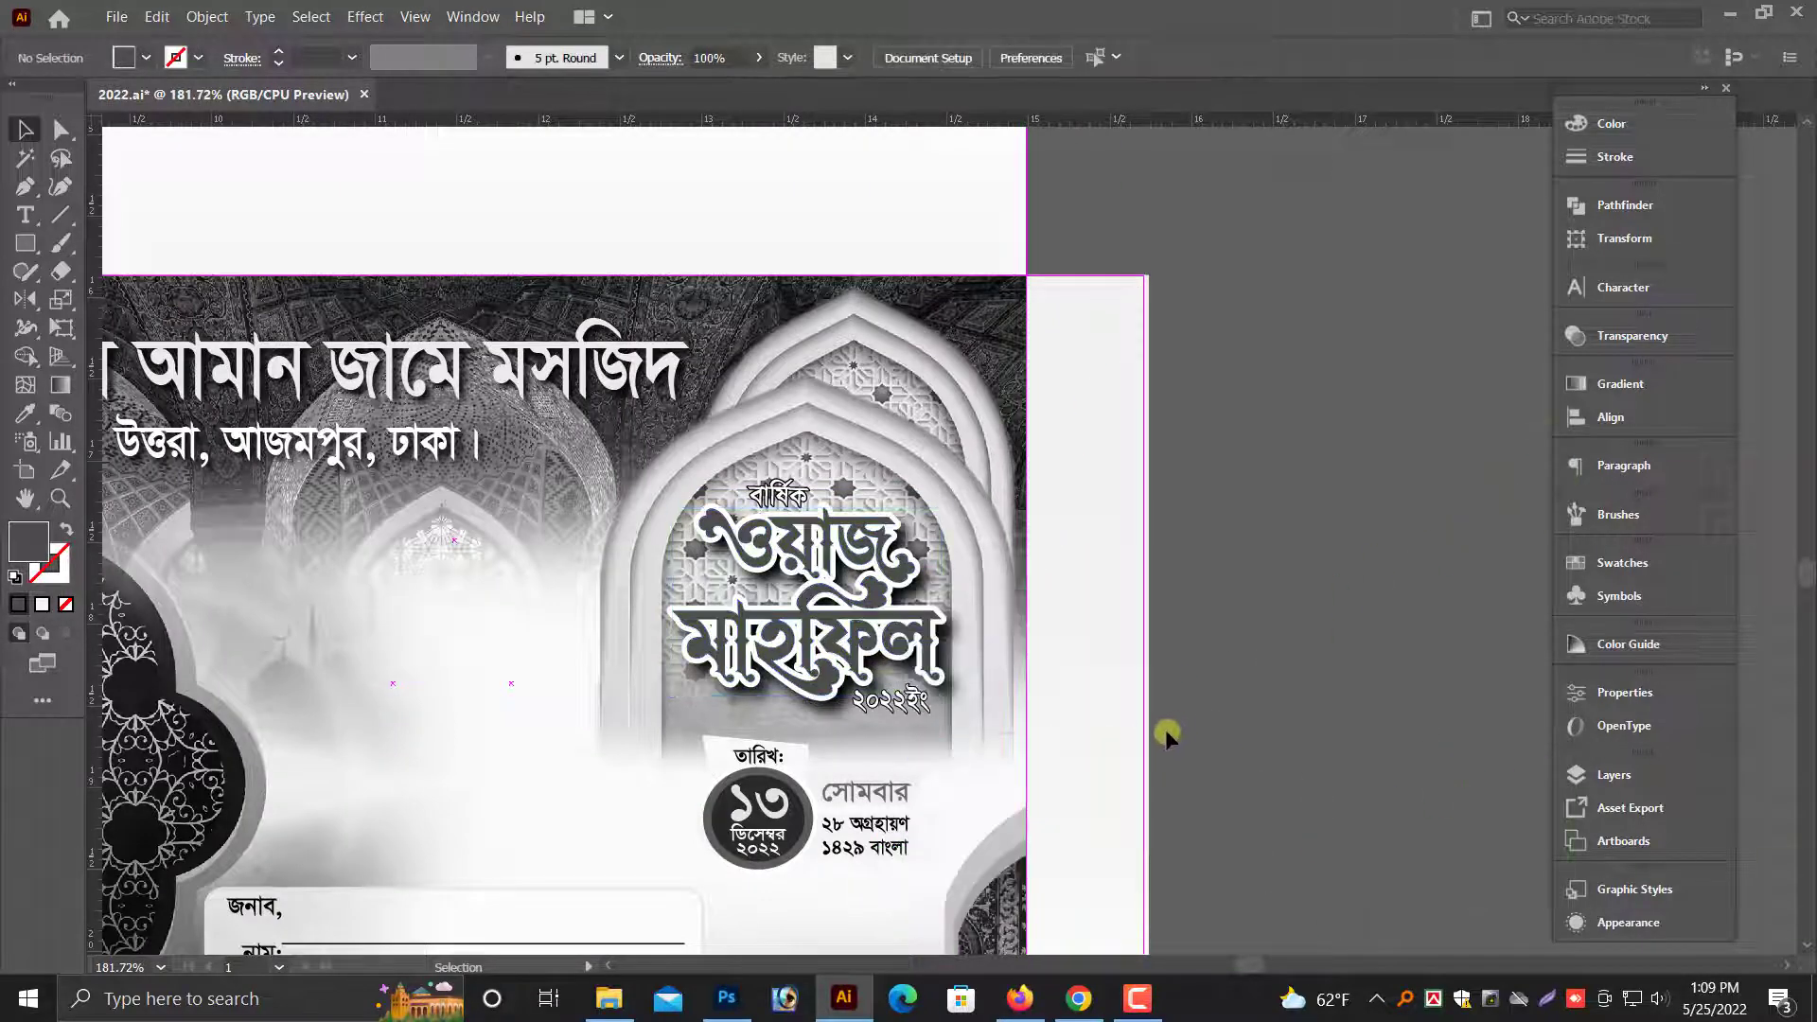
# - Fill the main title letters ওয়াজ মাহফিল on the grayscale envelope with 100% black
pyautogui.moveTo(795, 454); pyautogui.dragTo(1127, 705)
pyautogui.click(745, 650)
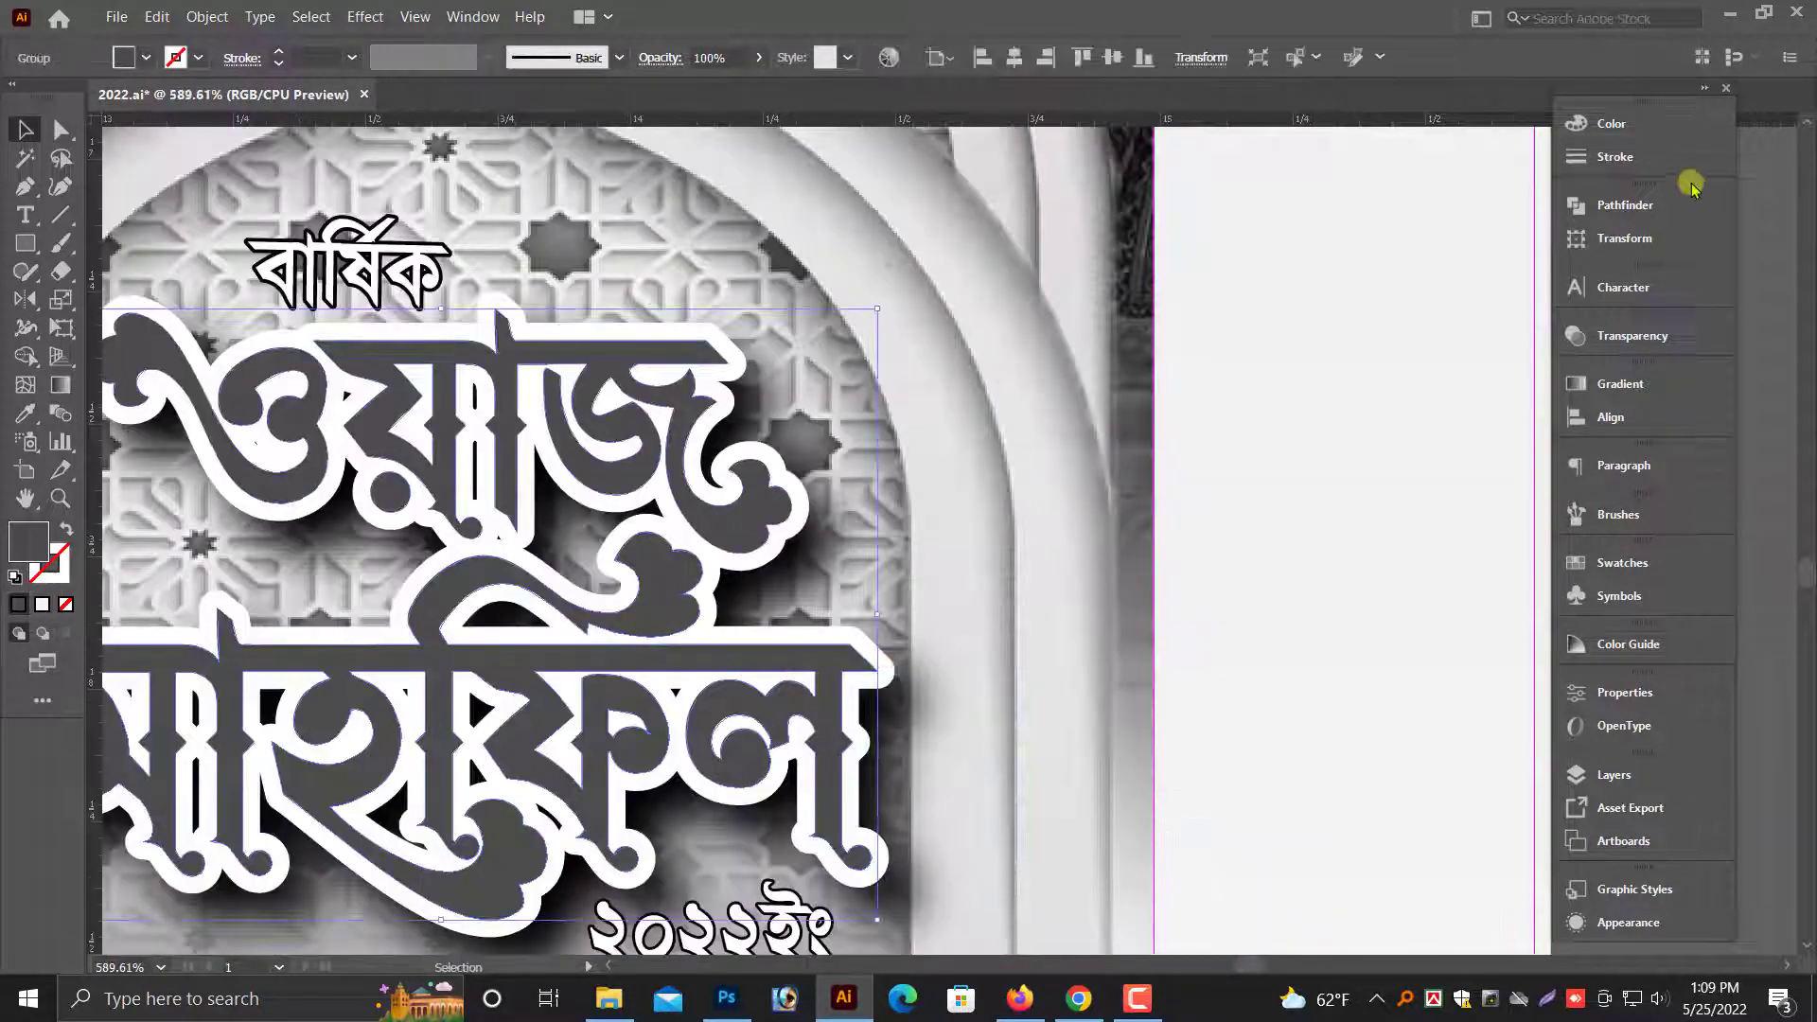
pyautogui.click(1611, 126)
pyautogui.click(1477, 154)
pyautogui.hotkey('ctrl', '-')
pyautogui.hotkey('ctrl', '-')
pyautogui.hotkey('ctrl', '-')
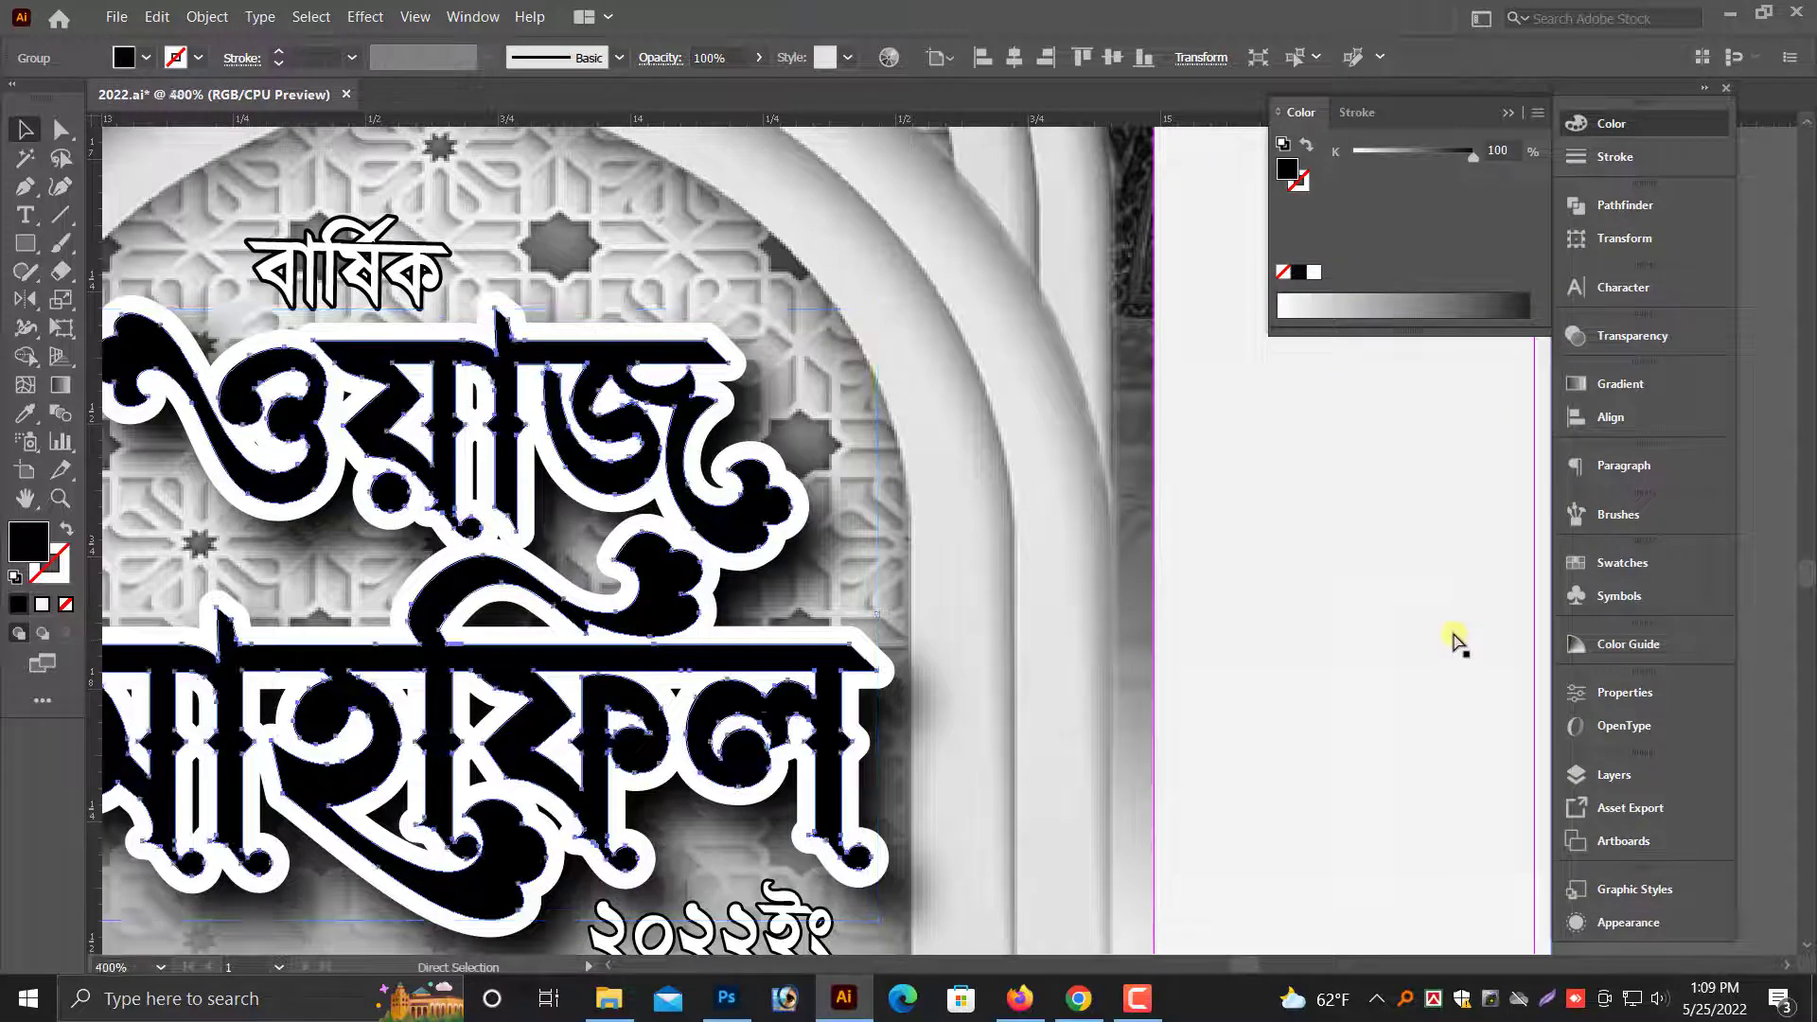
pyautogui.click(1425, 651)
# - Ungroup the artwork behind the grayscale title and set the title shadow image's opacity to 50%
pyautogui.click(1116, 653)
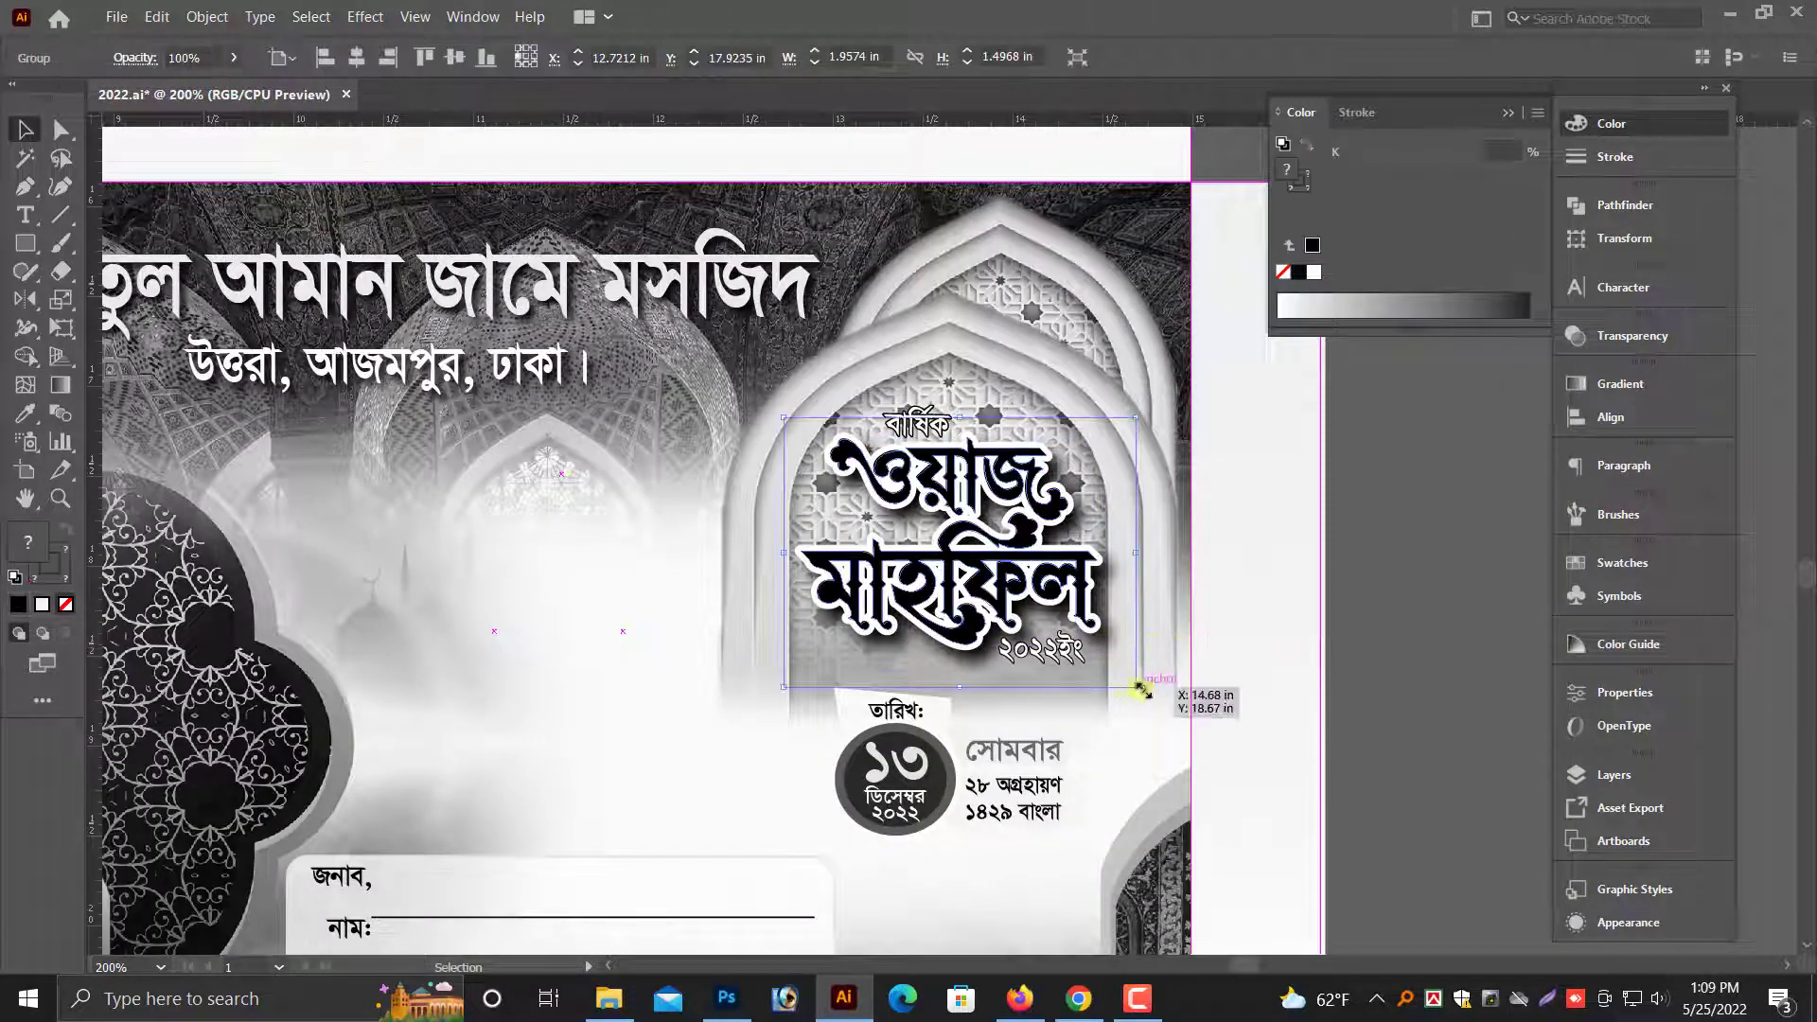
pyautogui.rightClick(1135, 691)
pyautogui.click(1190, 774)
pyautogui.click(1115, 639)
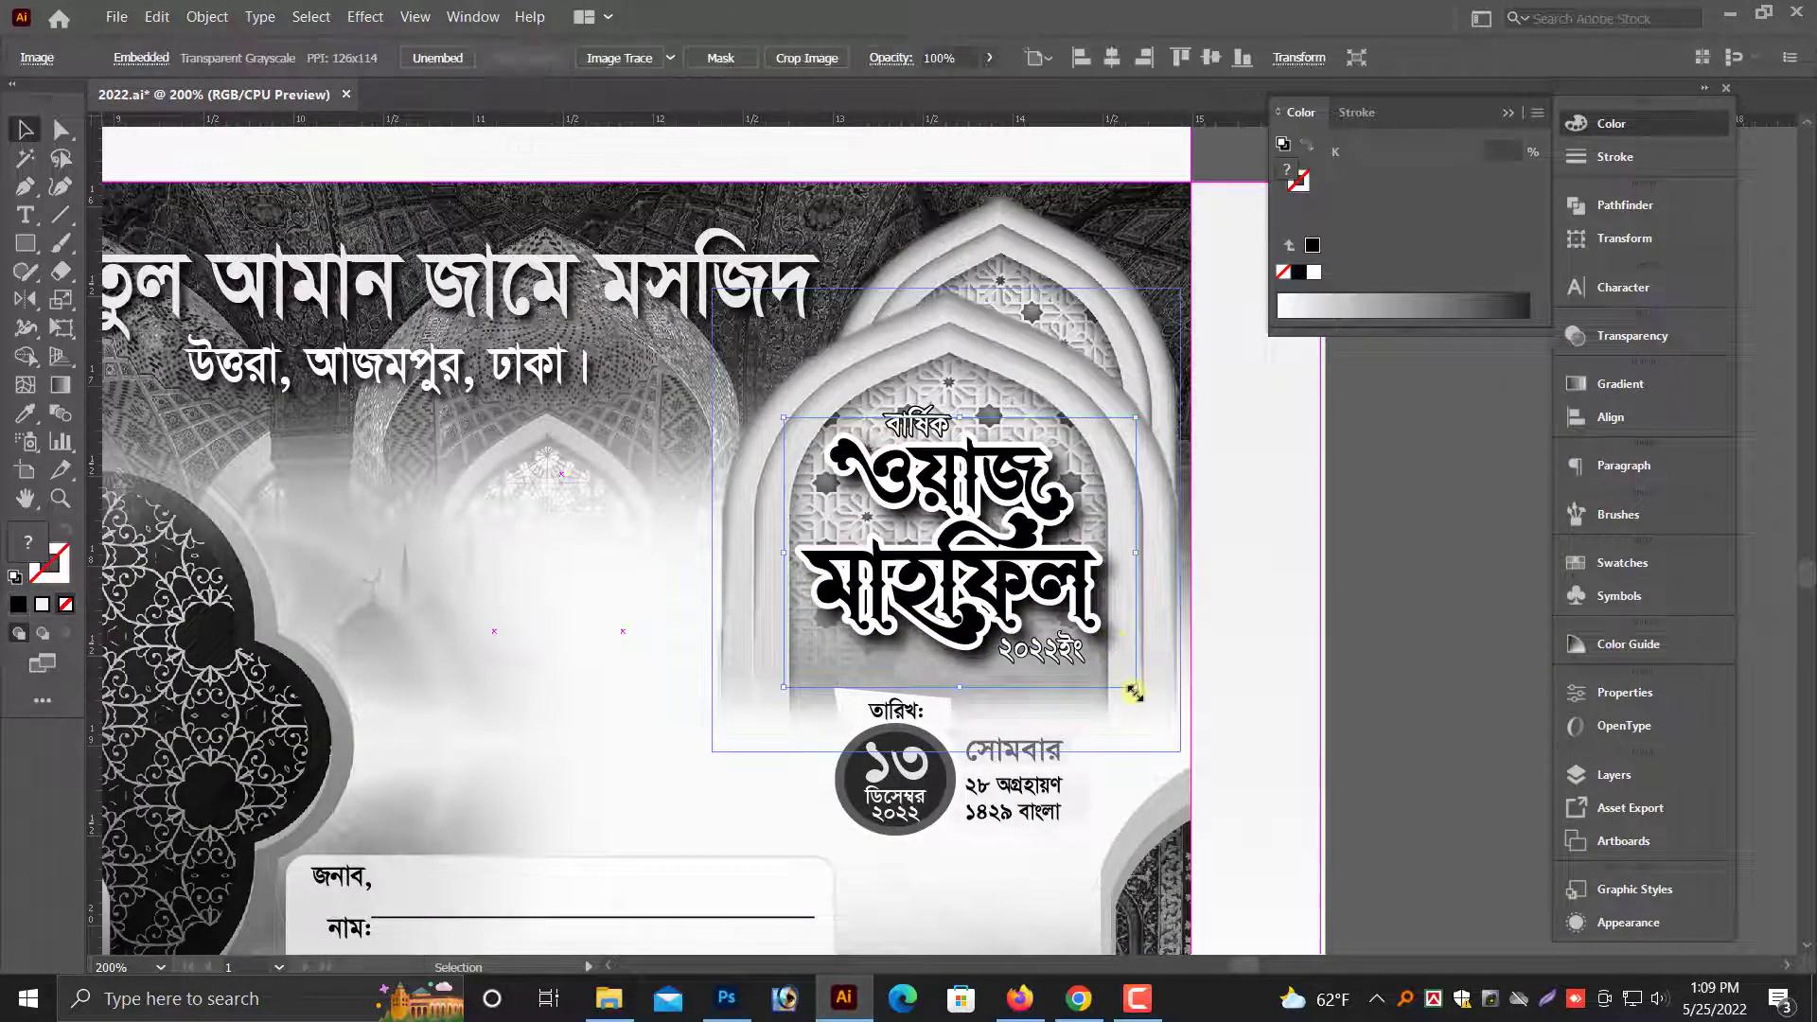
pyautogui.click(1632, 335)
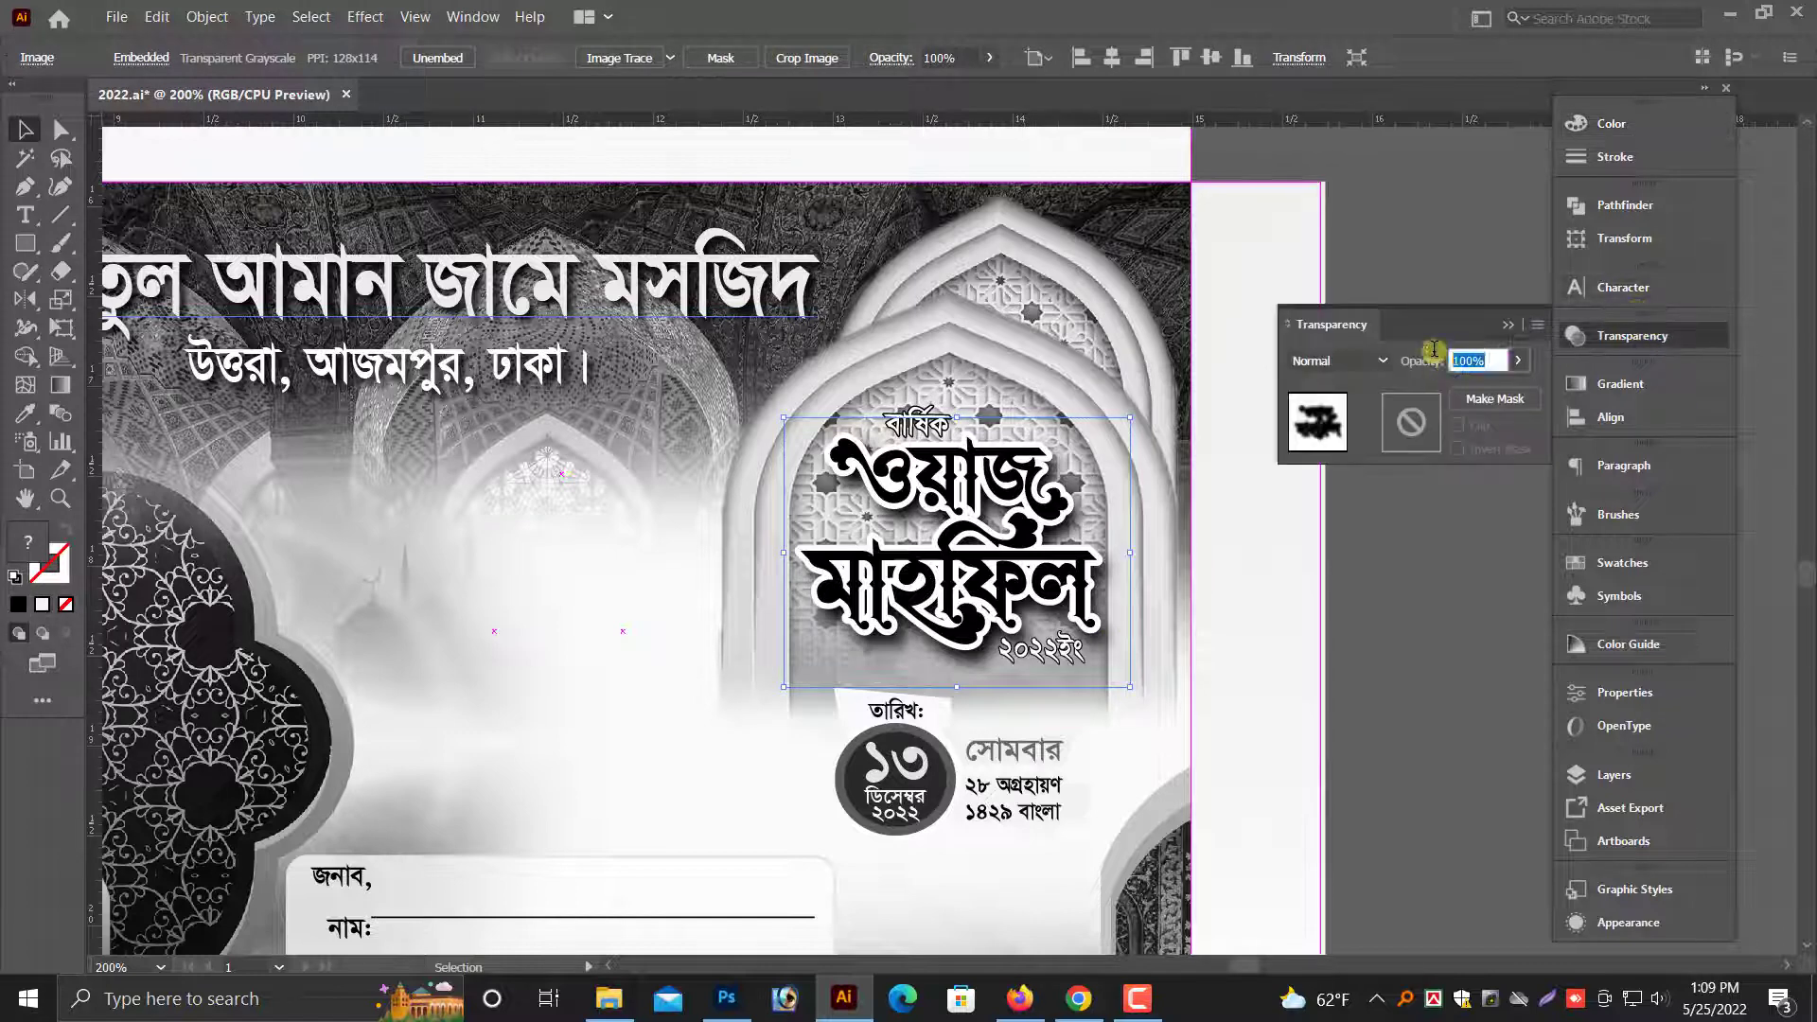
pyautogui.write('20')
pyautogui.press('Return')
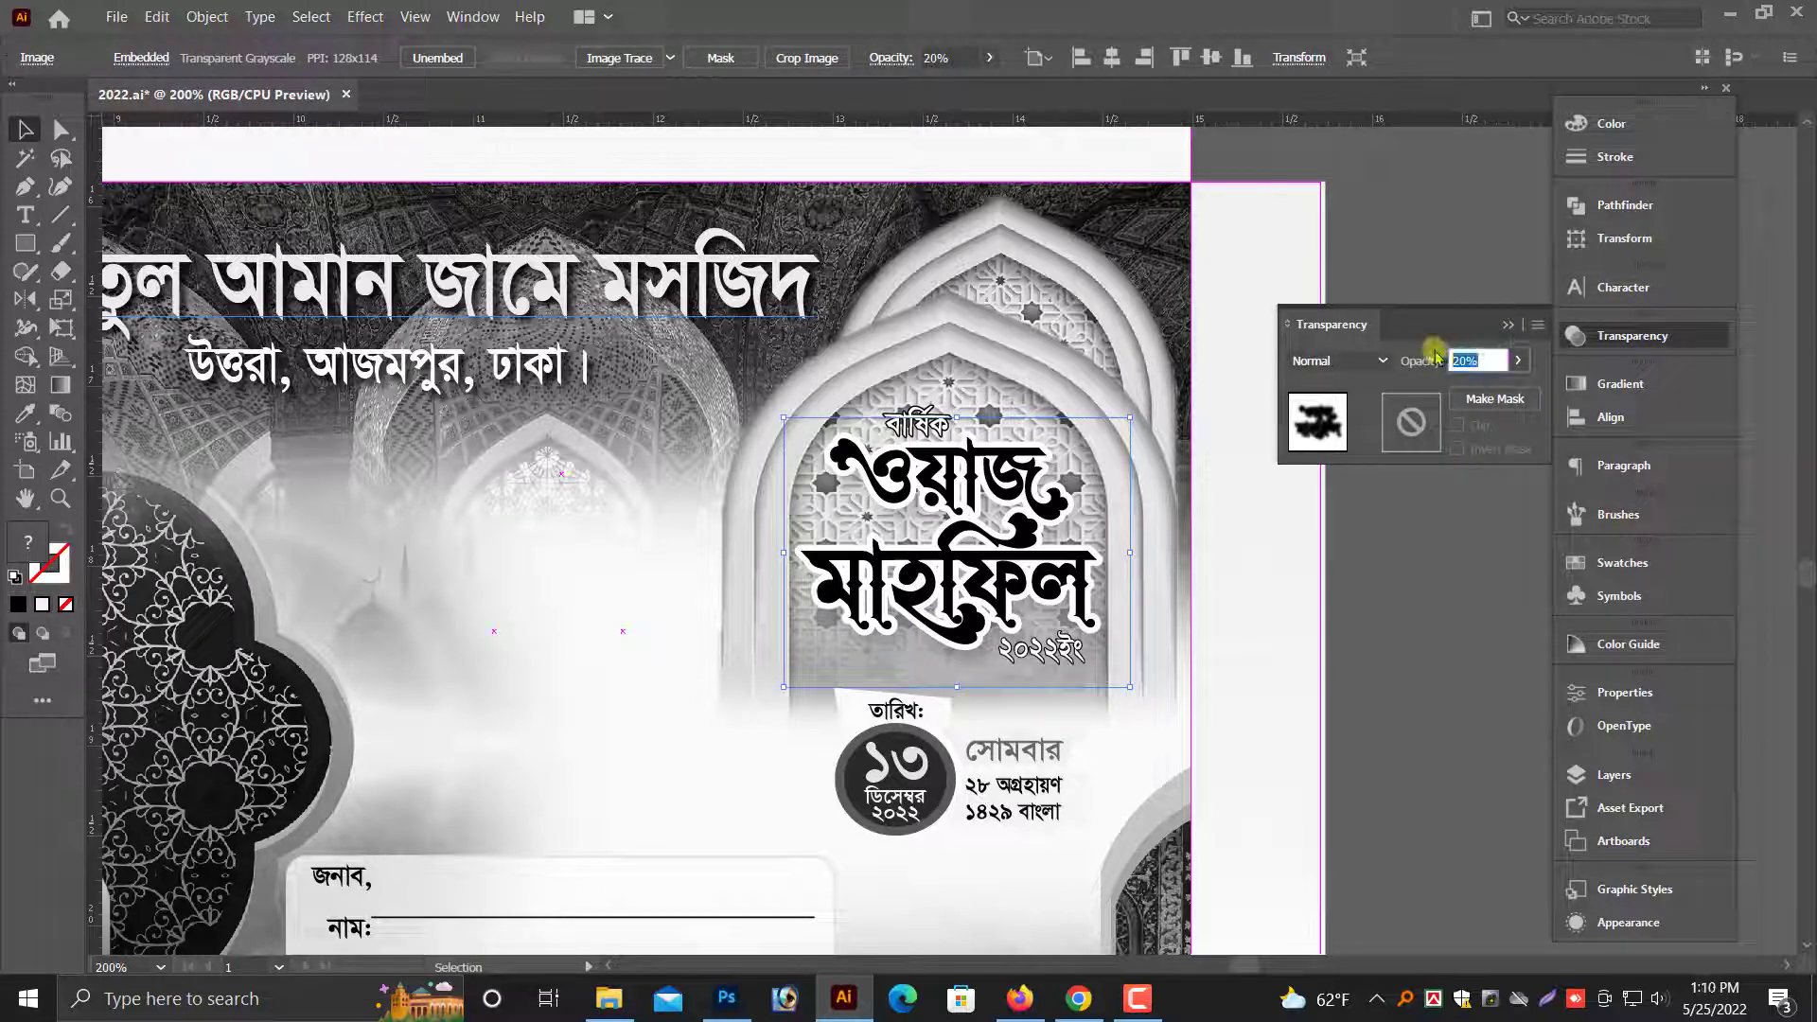
pyautogui.write('50')
pyautogui.press('Return')
pyautogui.click(1418, 735)
# - Fill the weekday text সোমবার in the grayscale envelope's date block with 100% black
pyautogui.moveTo(645, 490); pyautogui.dragTo(1356, 724)
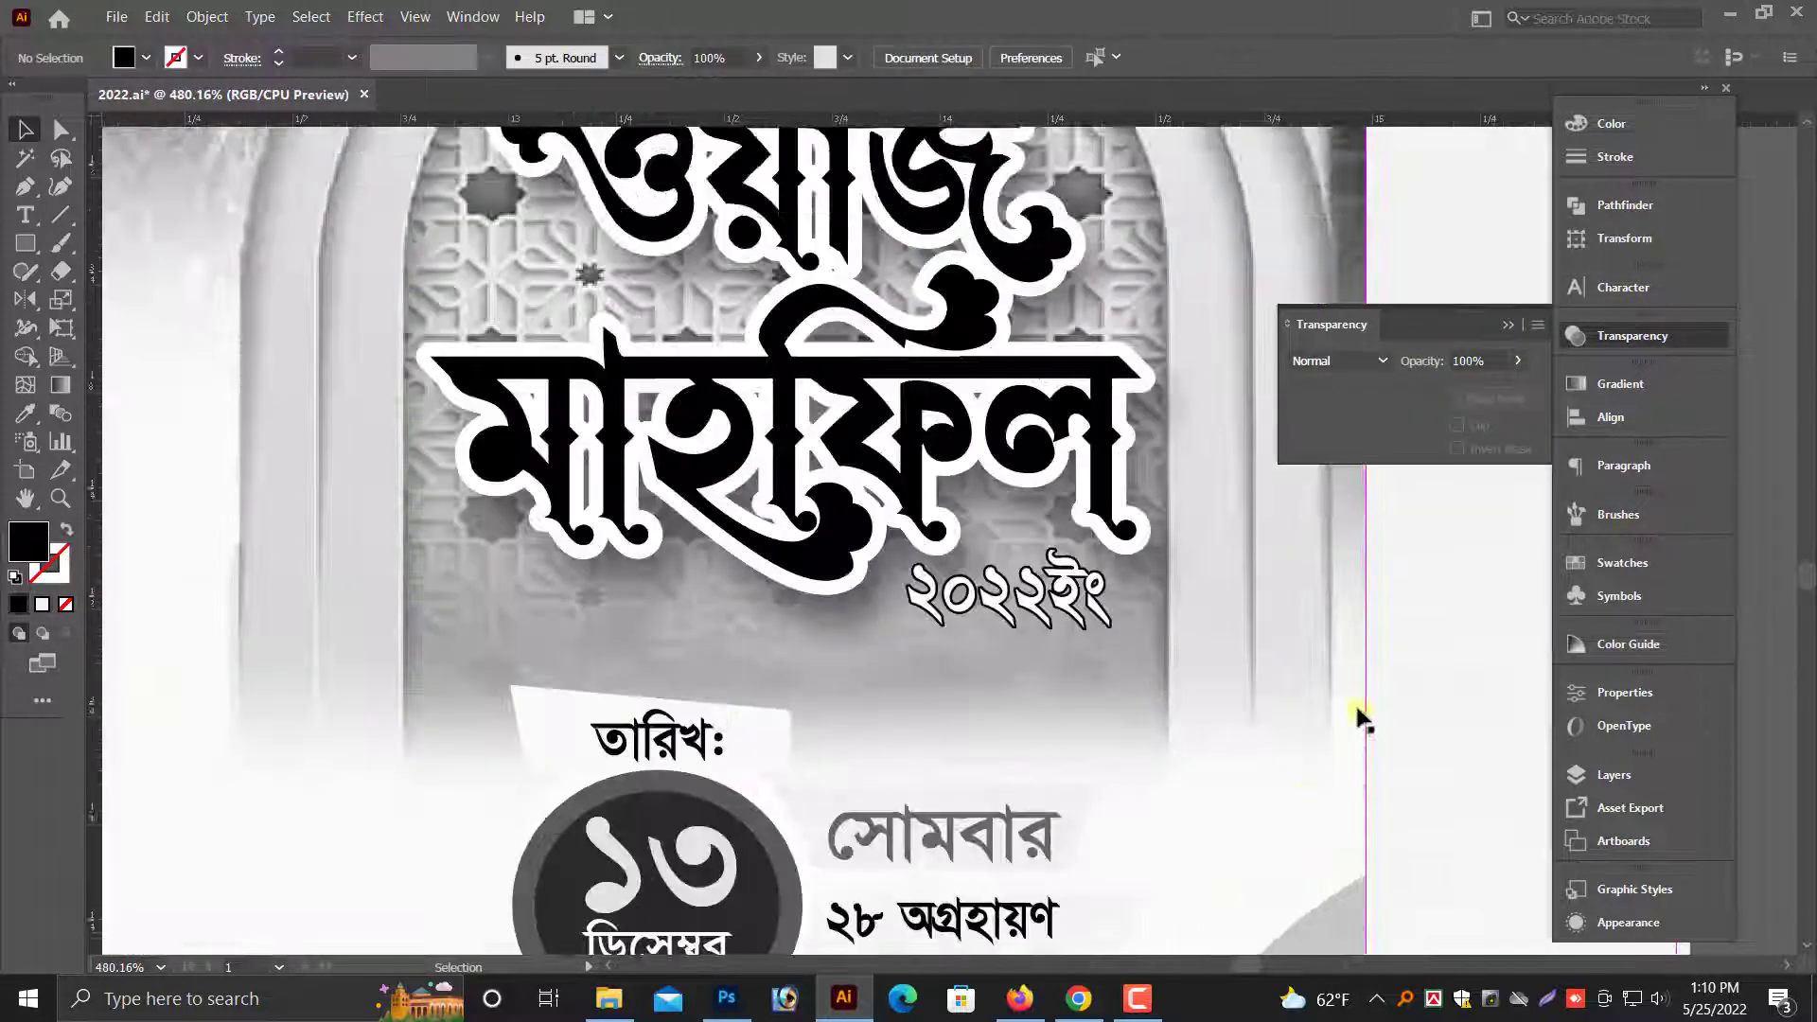
pyautogui.scroll(-3, 1348, 700)
pyautogui.click(958, 636)
pyautogui.rightClick(1017, 607)
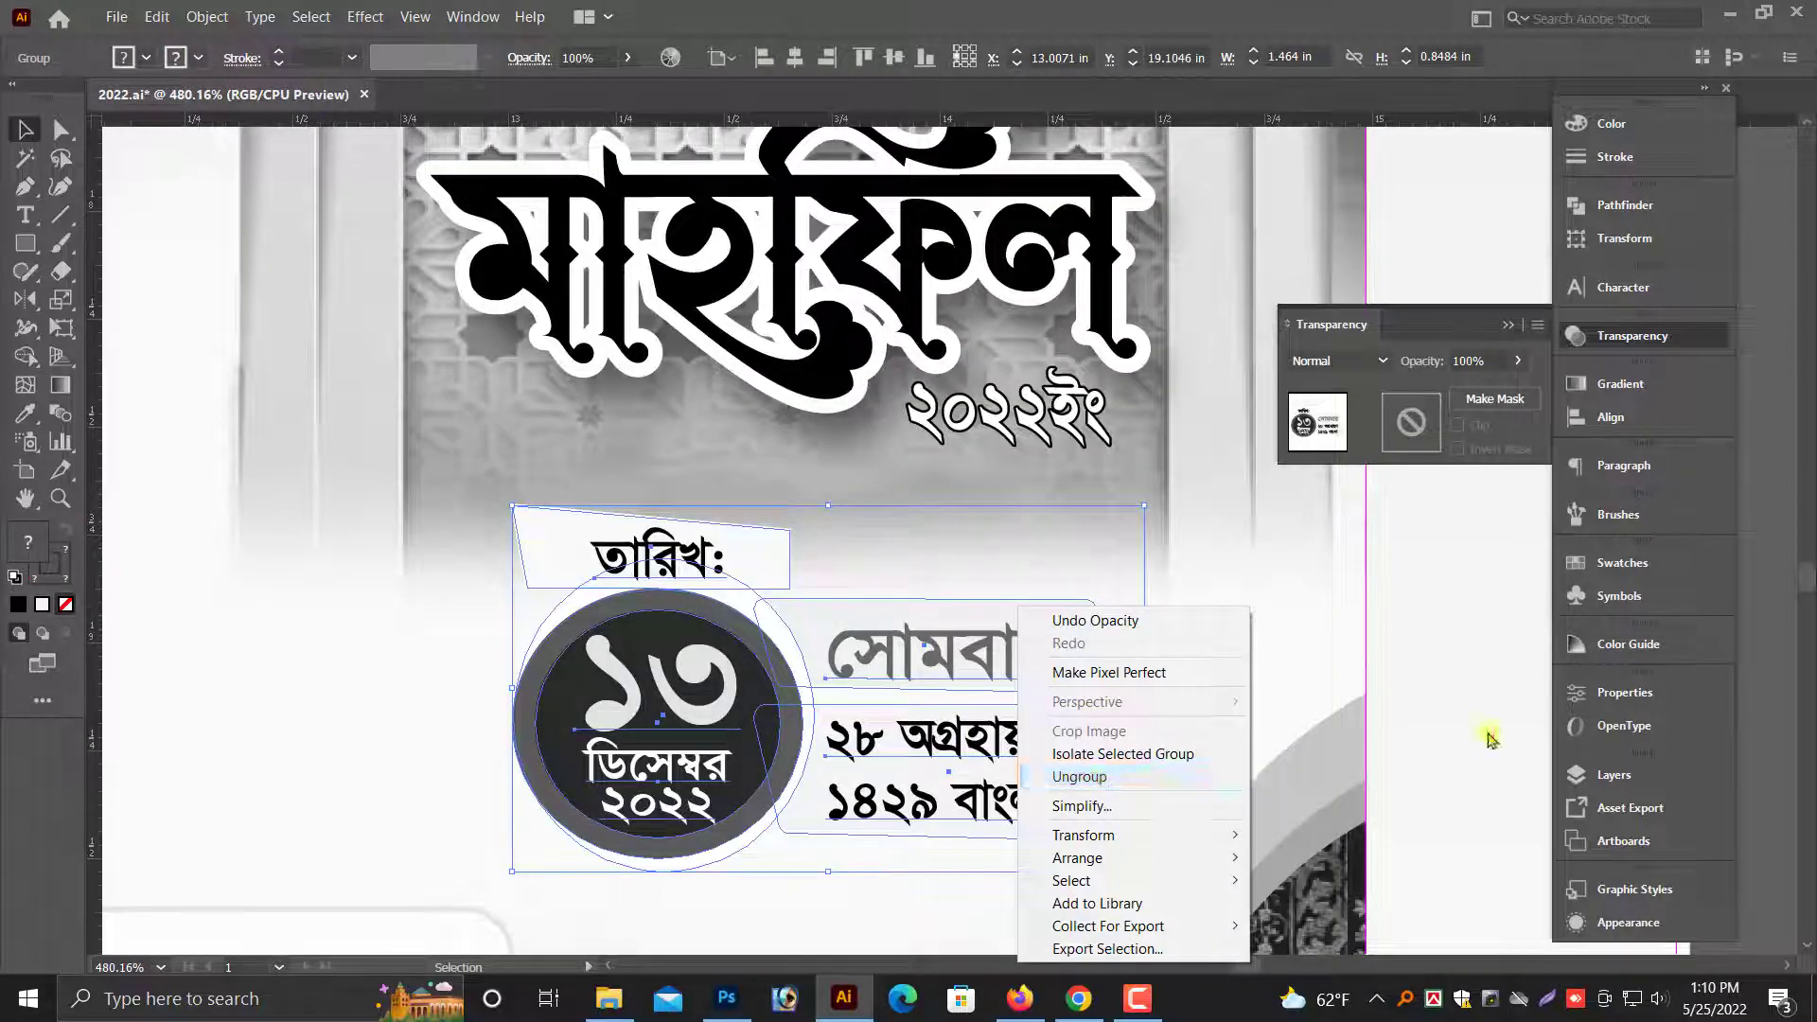
pyautogui.click(1420, 727)
pyautogui.click(60, 133)
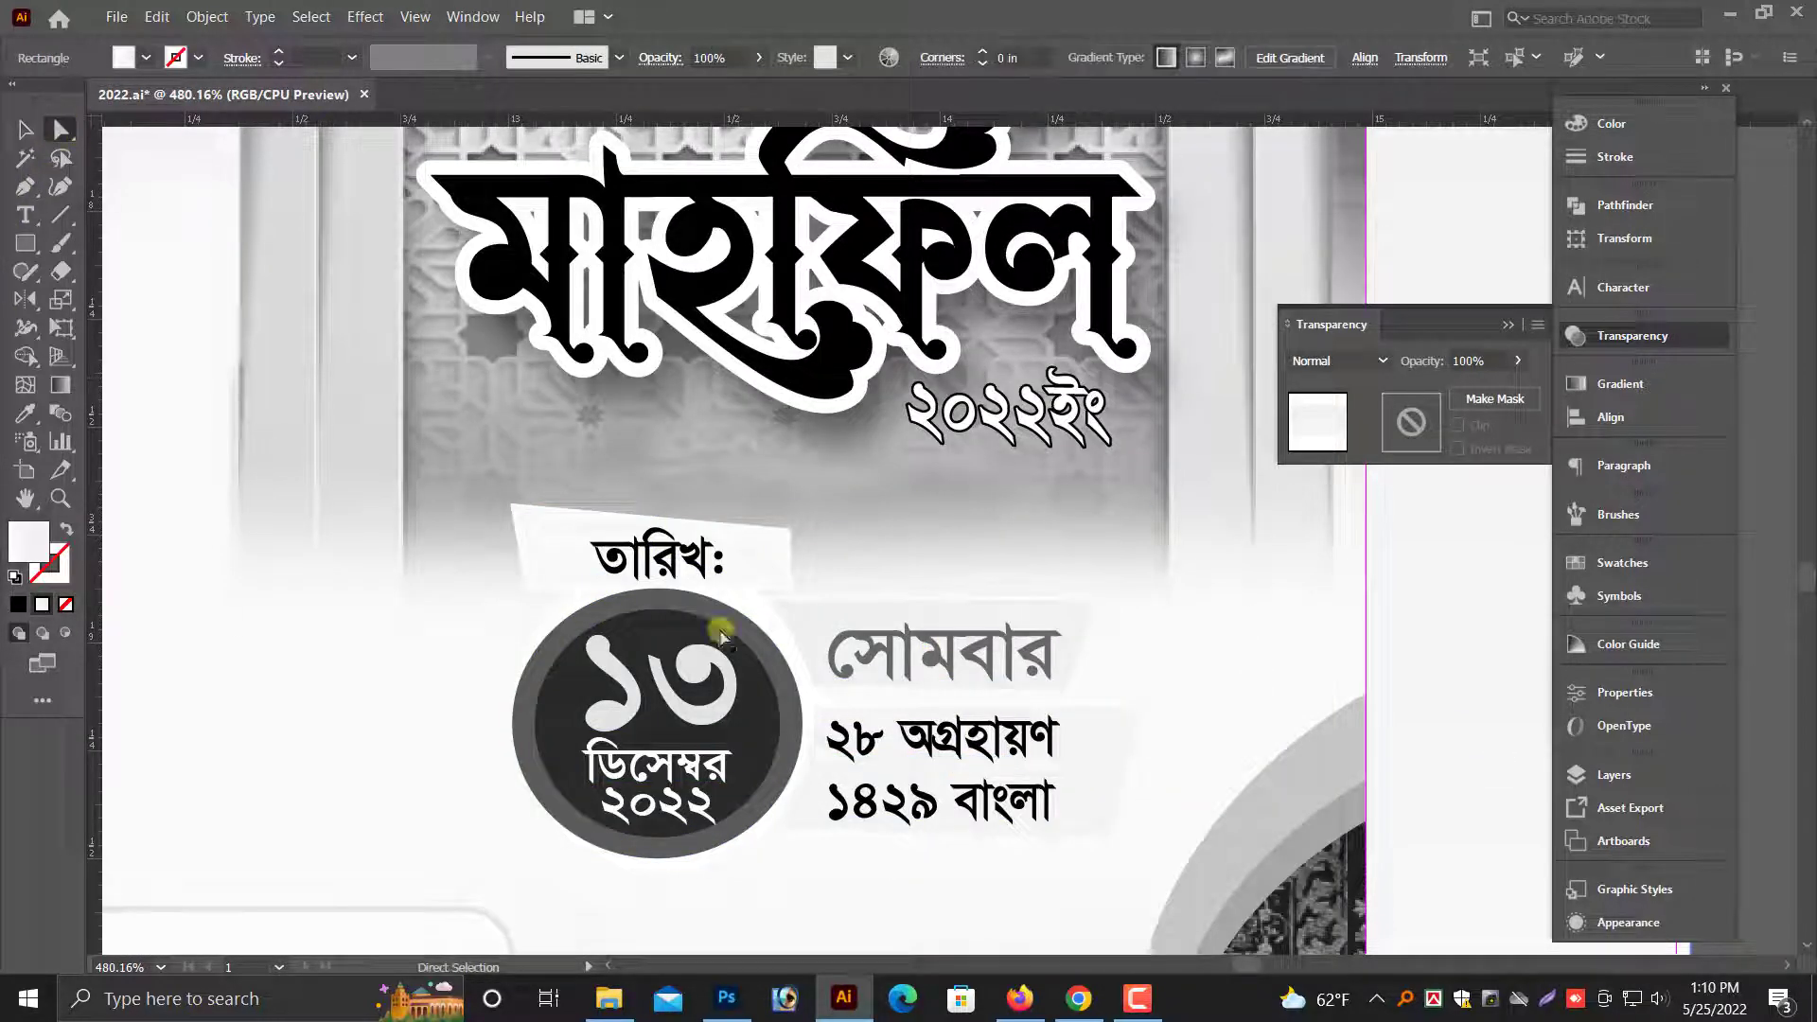
pyautogui.click(1643, 123)
pyautogui.moveTo(1425, 158); pyautogui.dragTo(1517, 159)
pyautogui.click(26, 134)
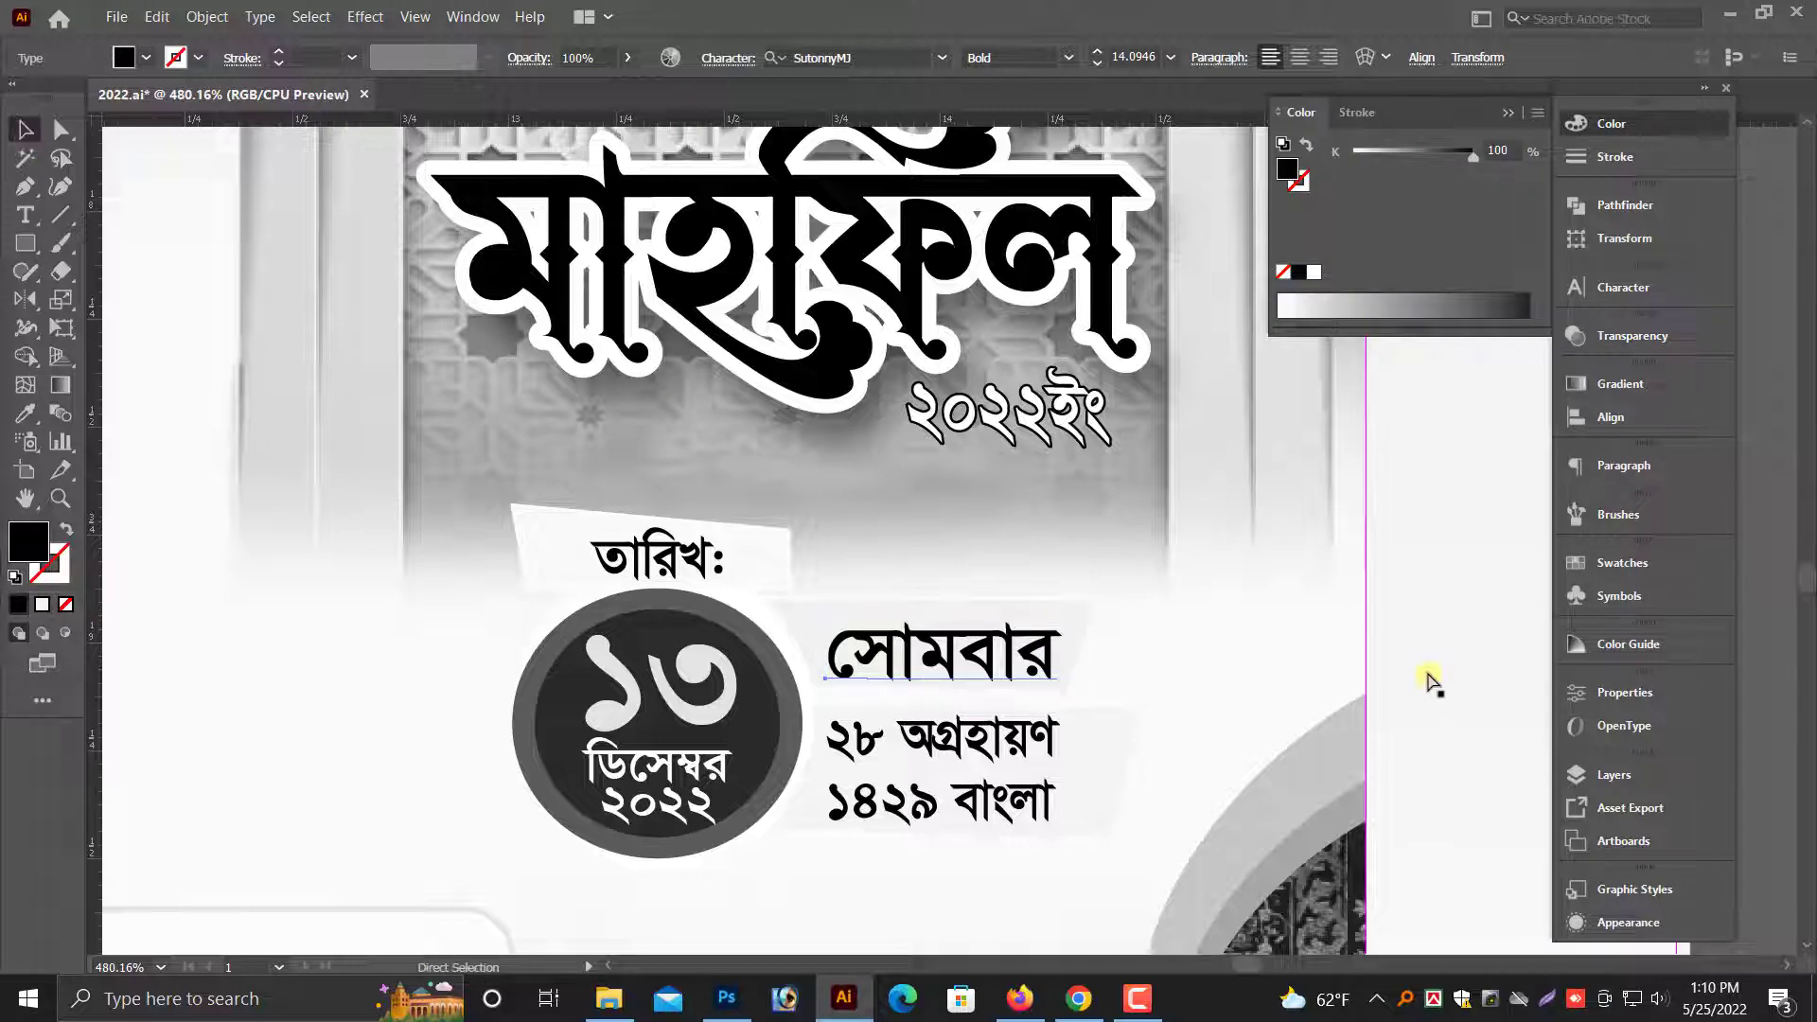
pyautogui.hotkey('ctrl', '-')
pyautogui.hotkey('ctrl', '-')
pyautogui.hotkey('ctrl', '-')
pyautogui.hotkey('ctrl', '-')
pyautogui.click(1480, 869)
# - Place the upside-down faded mosque silhouette centered on the grayscale envelope's lower flap
pyautogui.hotkey('ctrl', '-')
pyautogui.hotkey('ctrl', '-')
pyautogui.hotkey('ctrl', '-')
pyautogui.moveTo(1078, 664); pyautogui.dragTo(1233, 763)
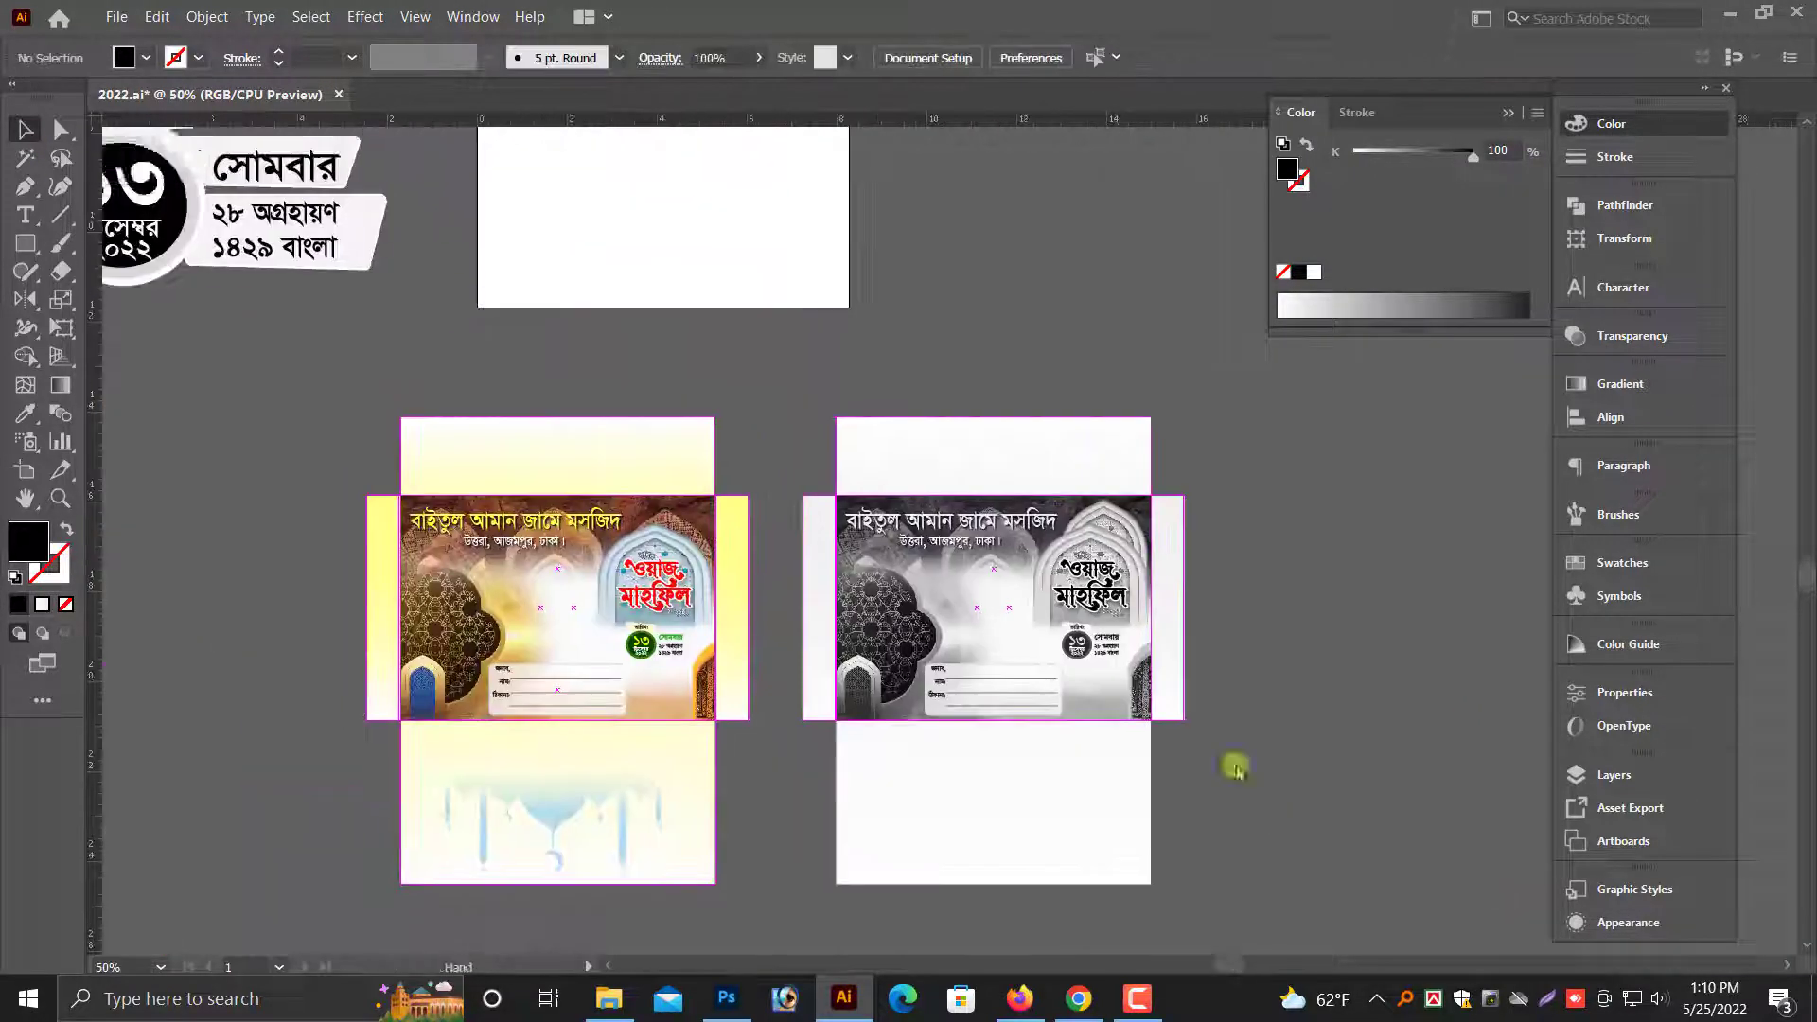
pyautogui.hotkey('ctrl', '-')
pyautogui.moveTo(815, 368); pyautogui.dragTo(870, 514)
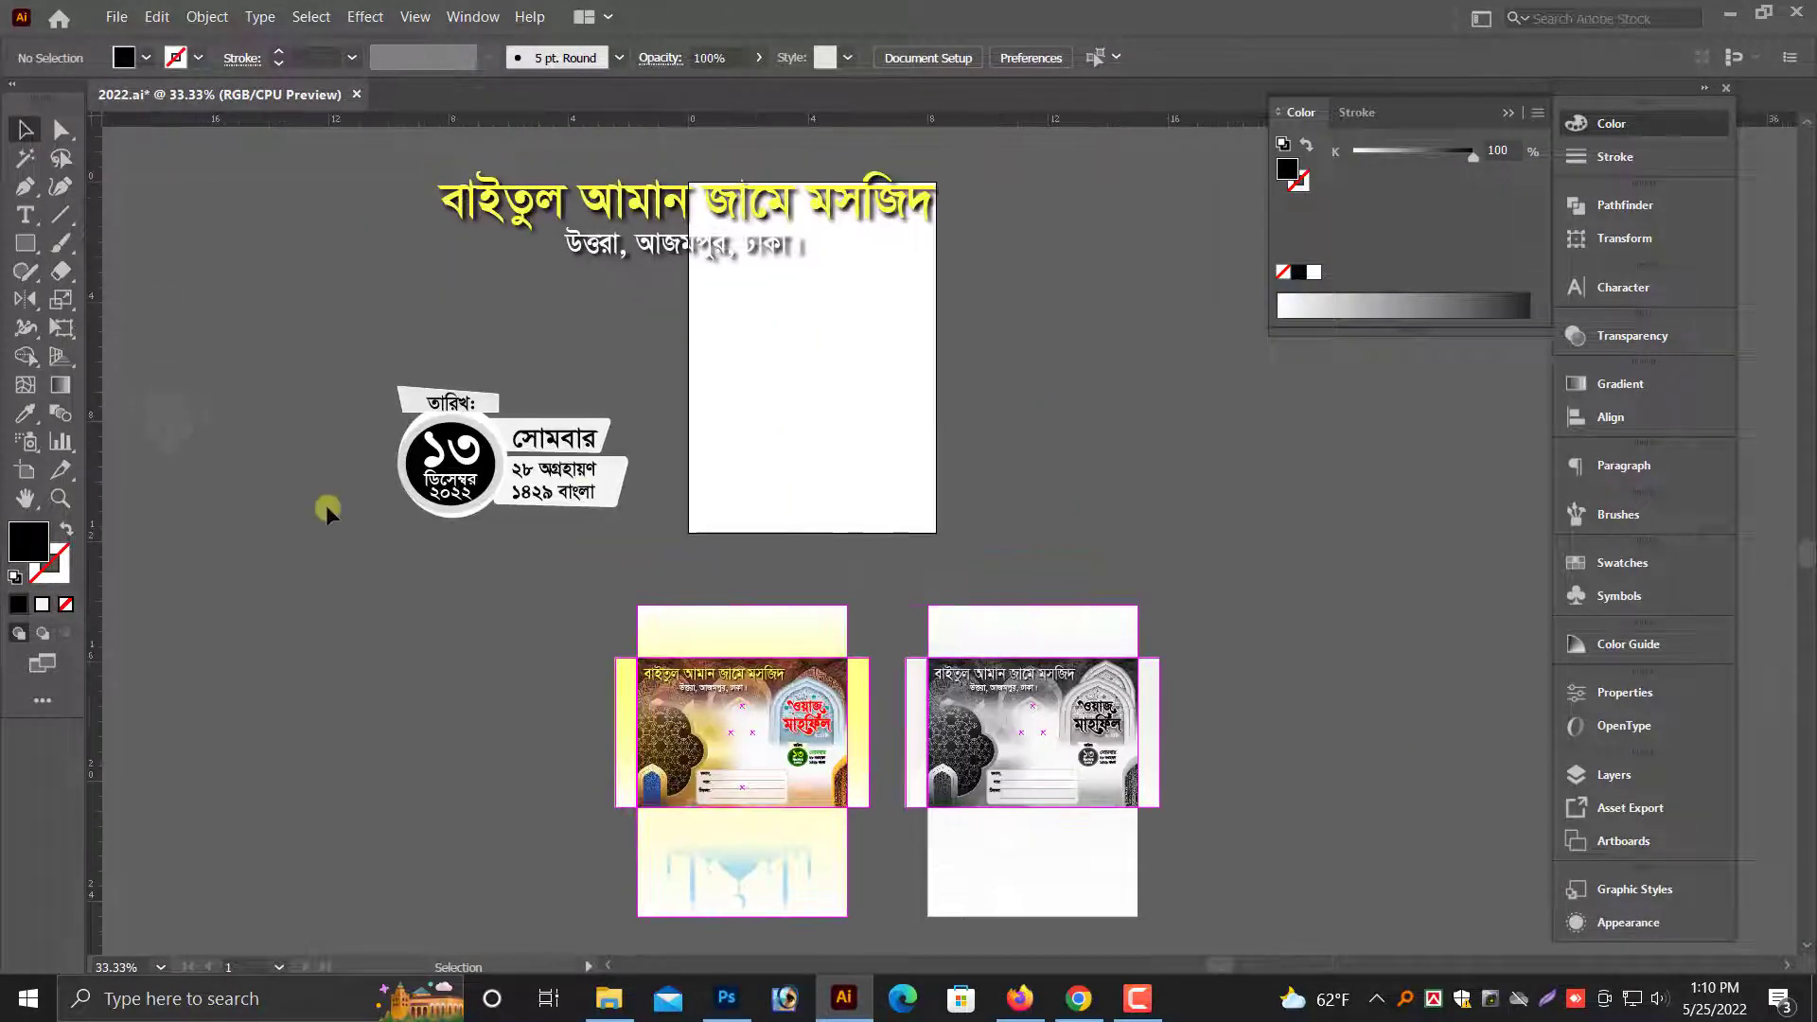
pyautogui.moveTo(325, 508); pyautogui.dragTo(418, 508)
pyautogui.hotkey('alt', 'space')
pyautogui.moveTo(271, 417); pyautogui.dragTo(1137, 873)
pyautogui.moveTo(958, 759); pyautogui.dragTo(1297, 873)
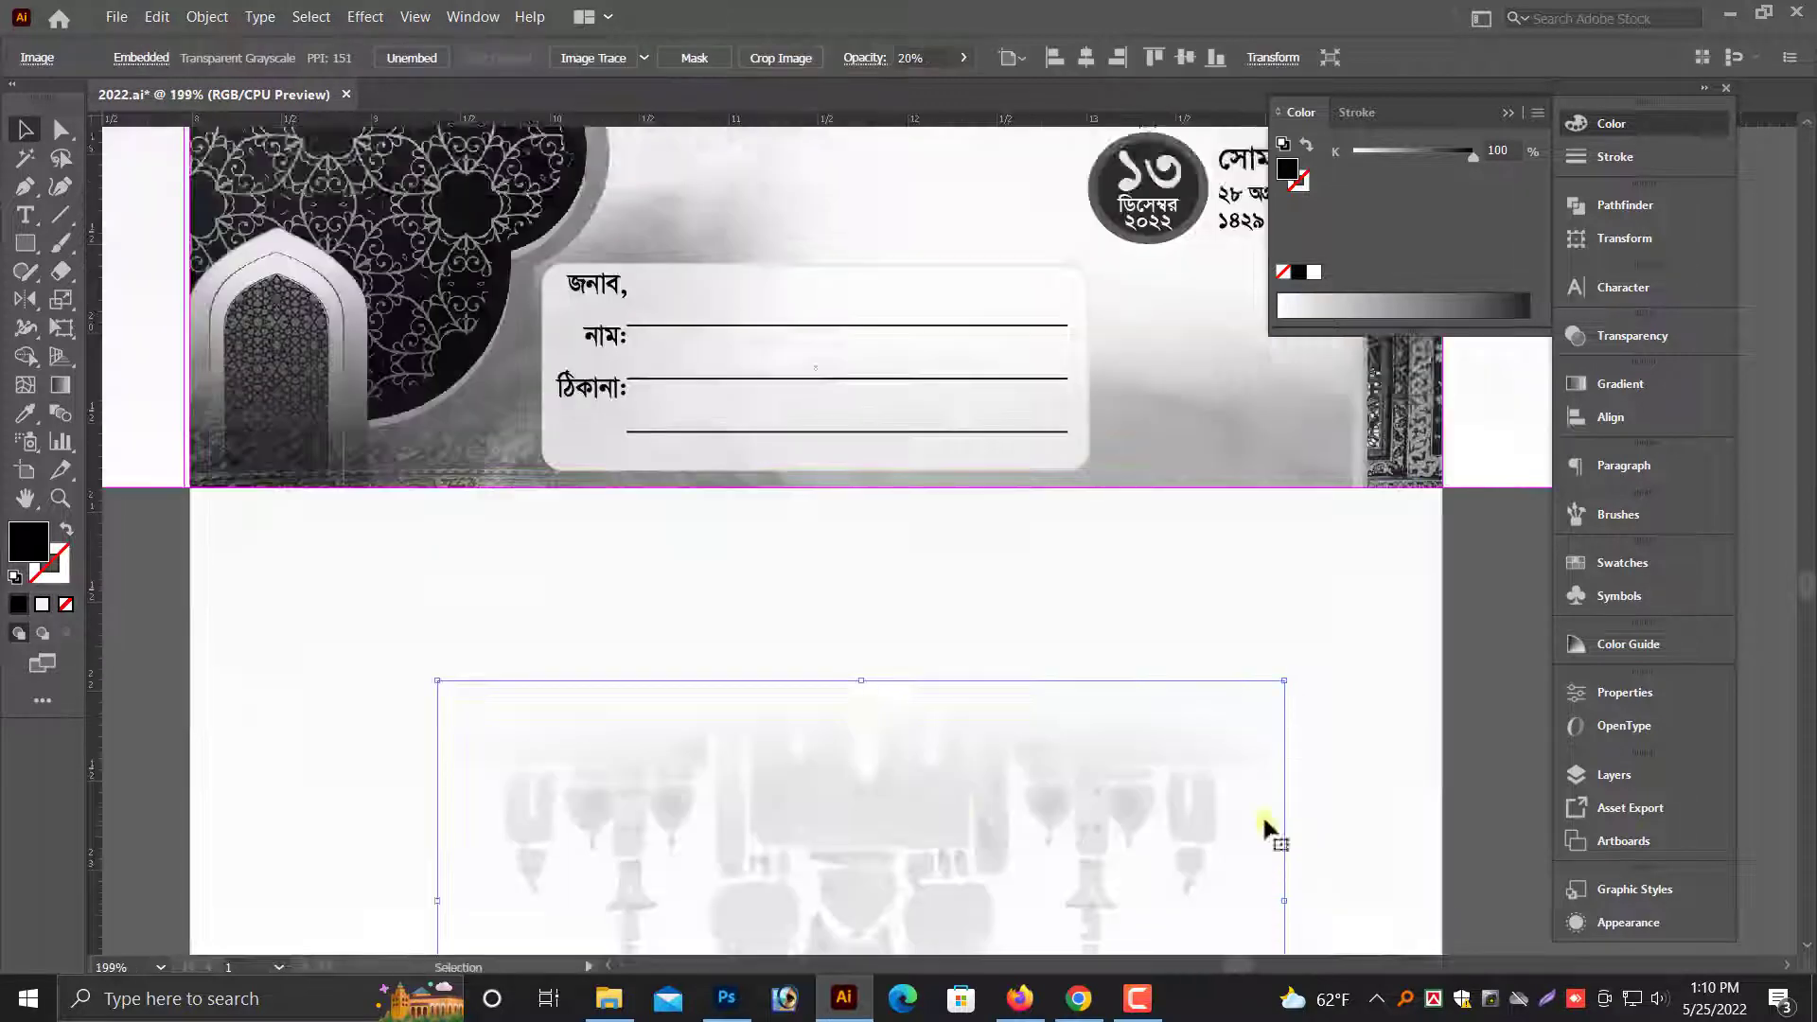
pyautogui.moveTo(1147, 910); pyautogui.dragTo(1139, 699)
pyautogui.moveTo(1278, 692); pyautogui.dragTo(1389, 692)
pyautogui.moveTo(1033, 567); pyautogui.dragTo(997, 566)
pyautogui.hotkey('ctrl', '-')
pyautogui.hotkey('ctrl', '-')
pyautogui.hotkey('ctrl', '-')
pyautogui.click(1109, 760)
pyautogui.moveTo(1246, 514); pyautogui.dragTo(1170, 687)
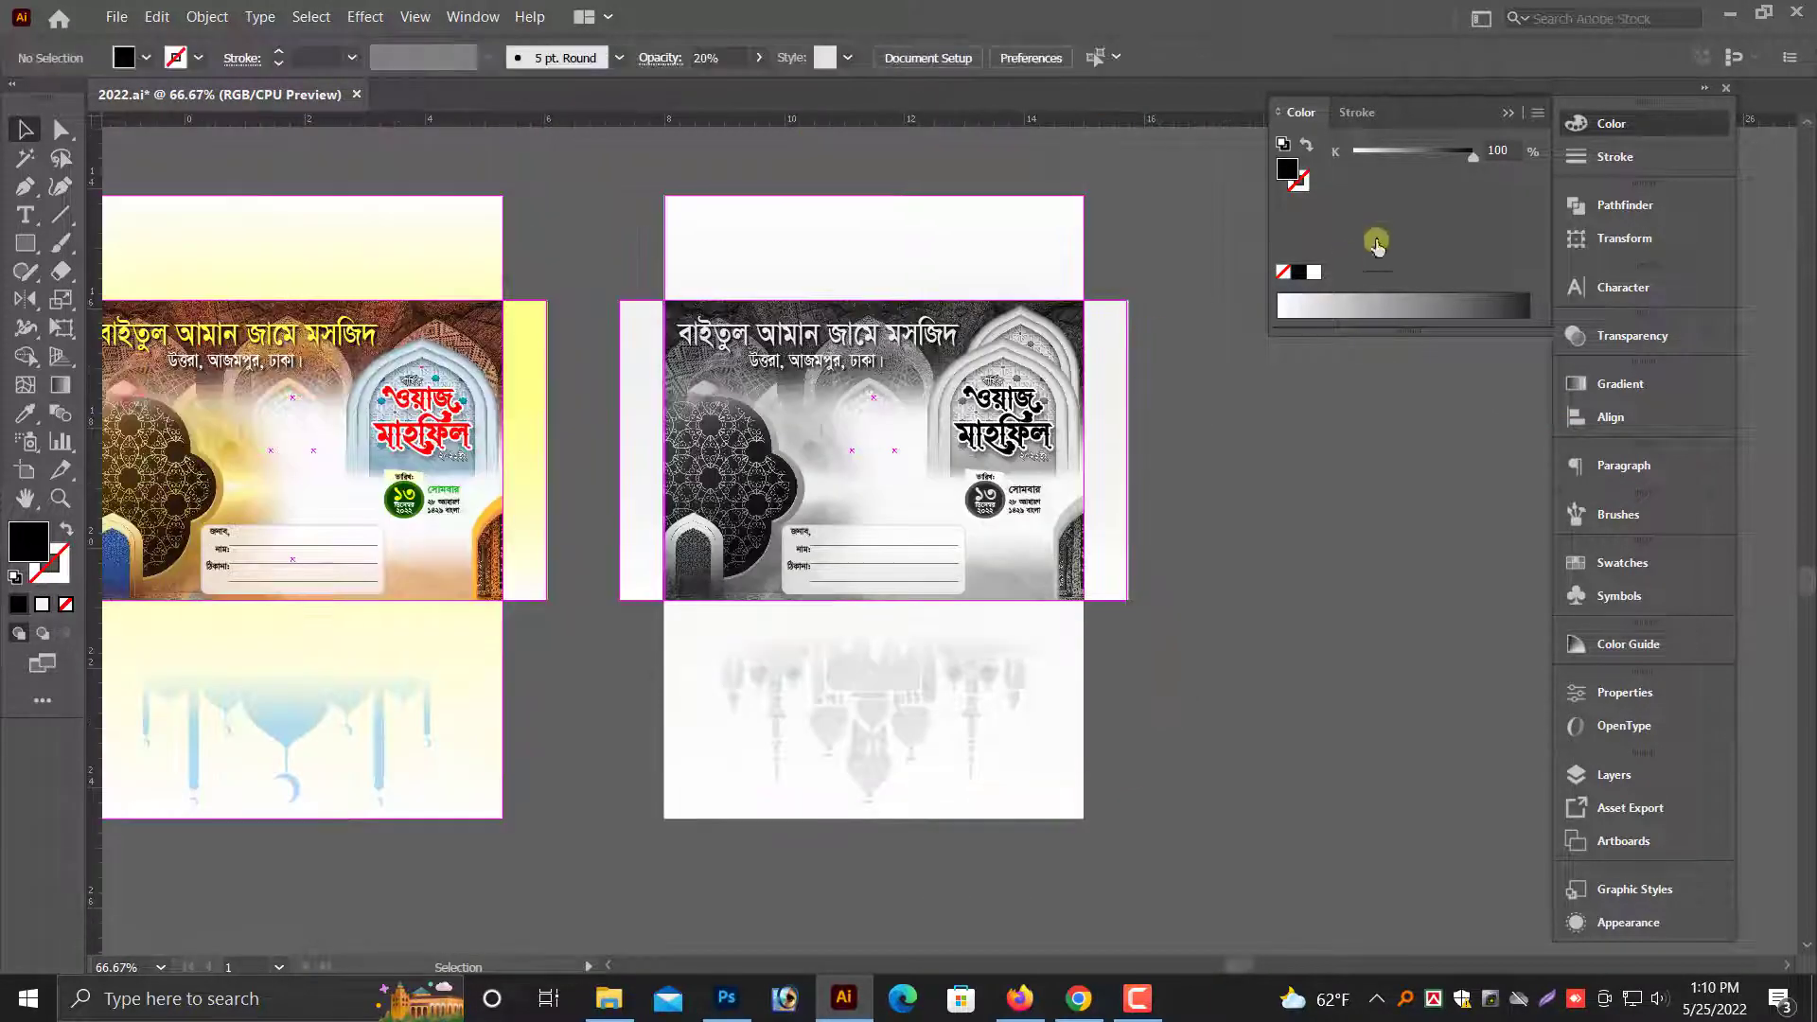
# - Try to select all objects that share the fill and stroke of the grayscale envelope's left flap
pyautogui.click(1506, 113)
pyautogui.click(811, 294)
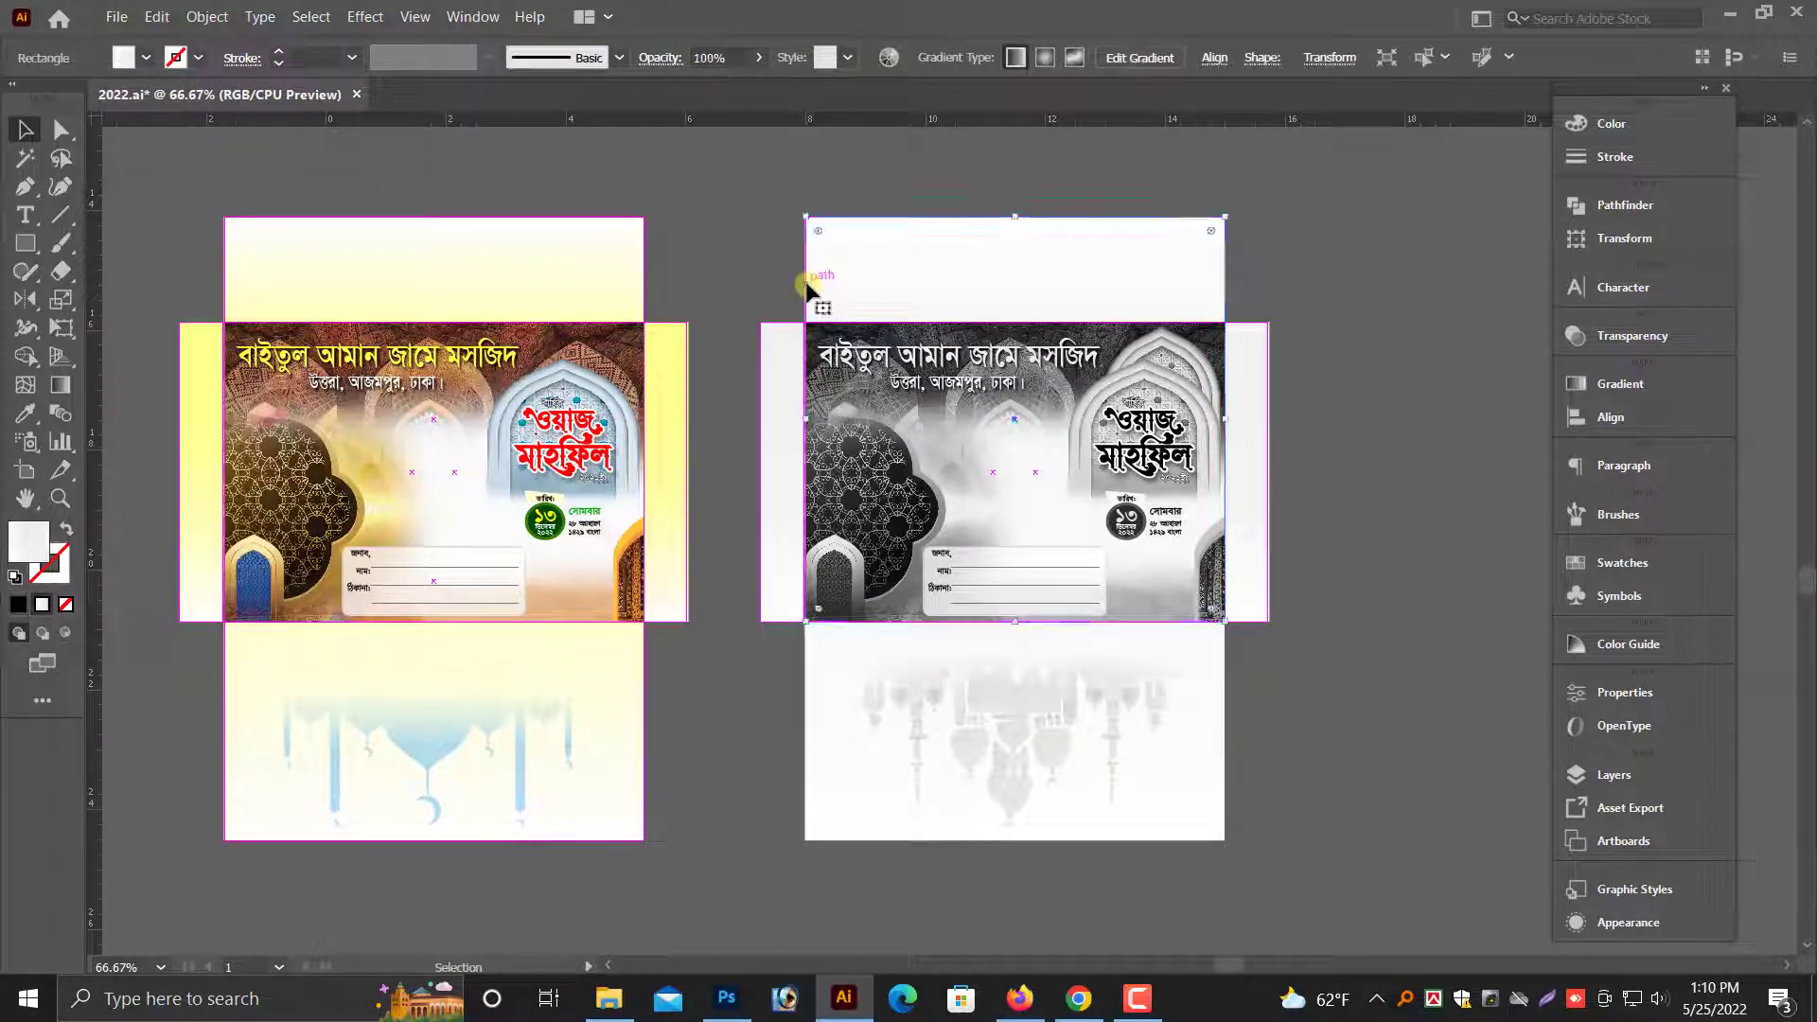
pyautogui.hotkey('alt', 's')
pyautogui.press('m')
pyautogui.click(798, 169)
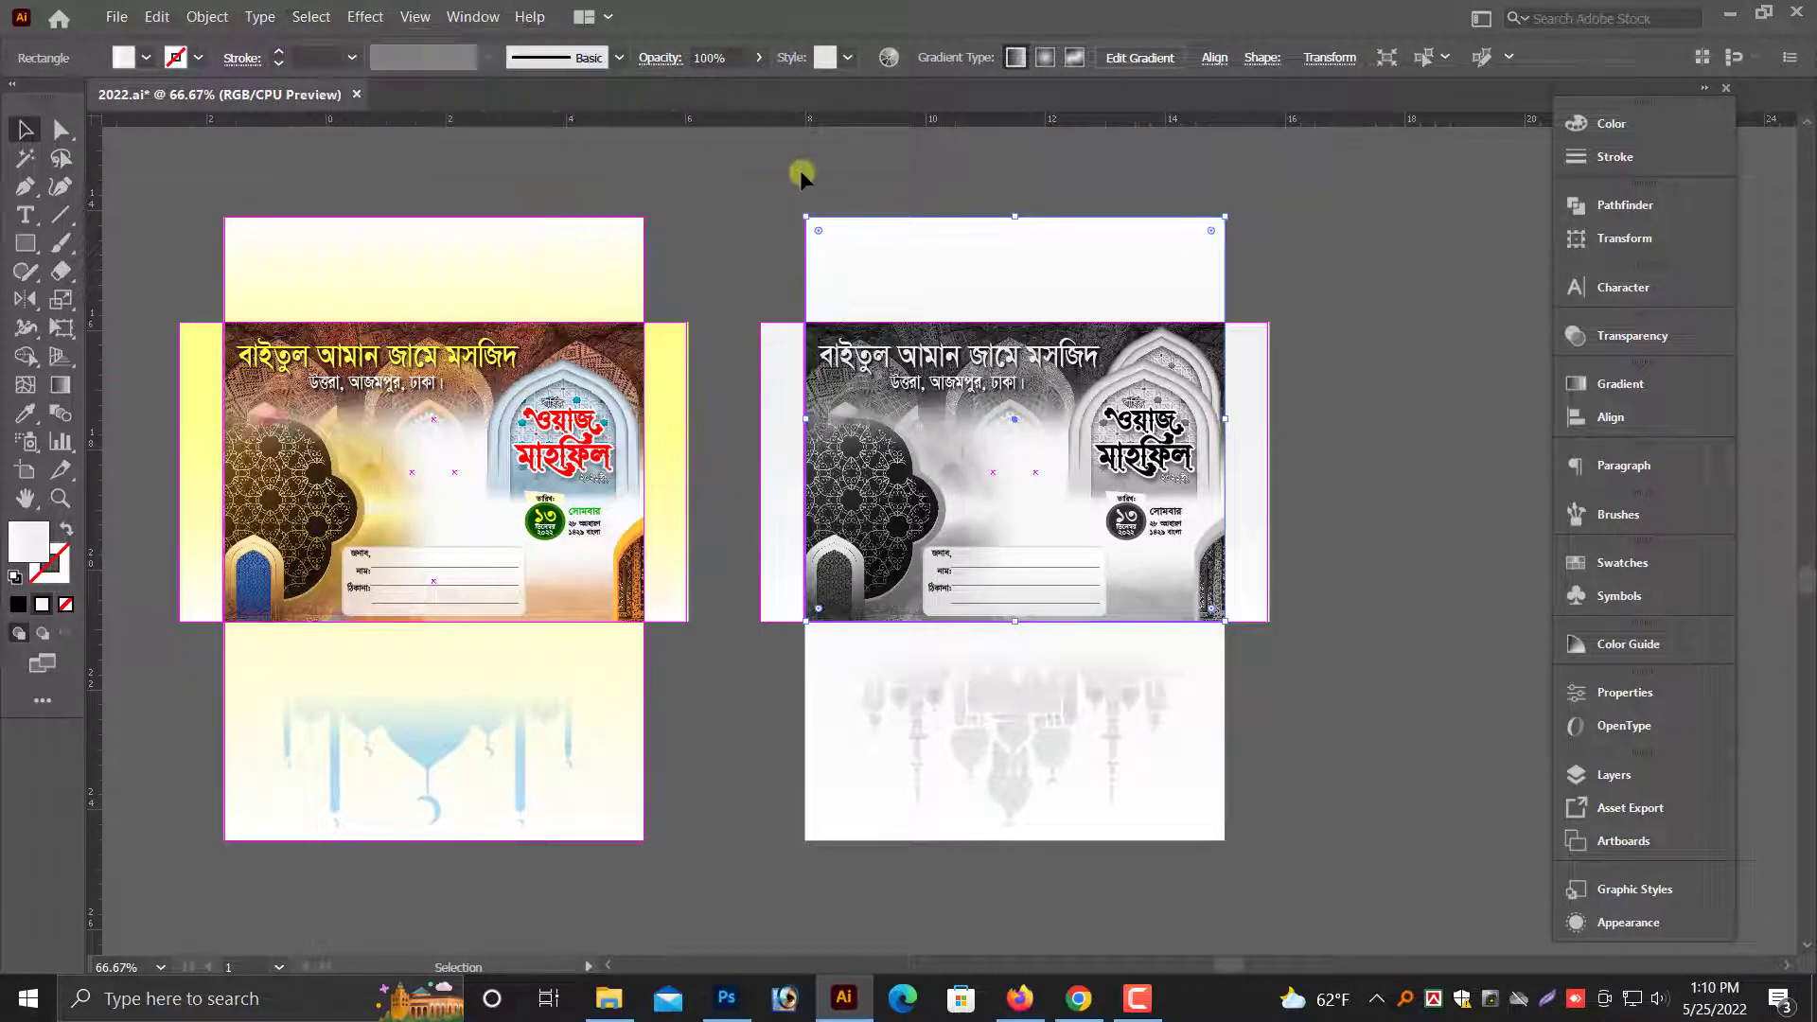
pyautogui.click(774, 338)
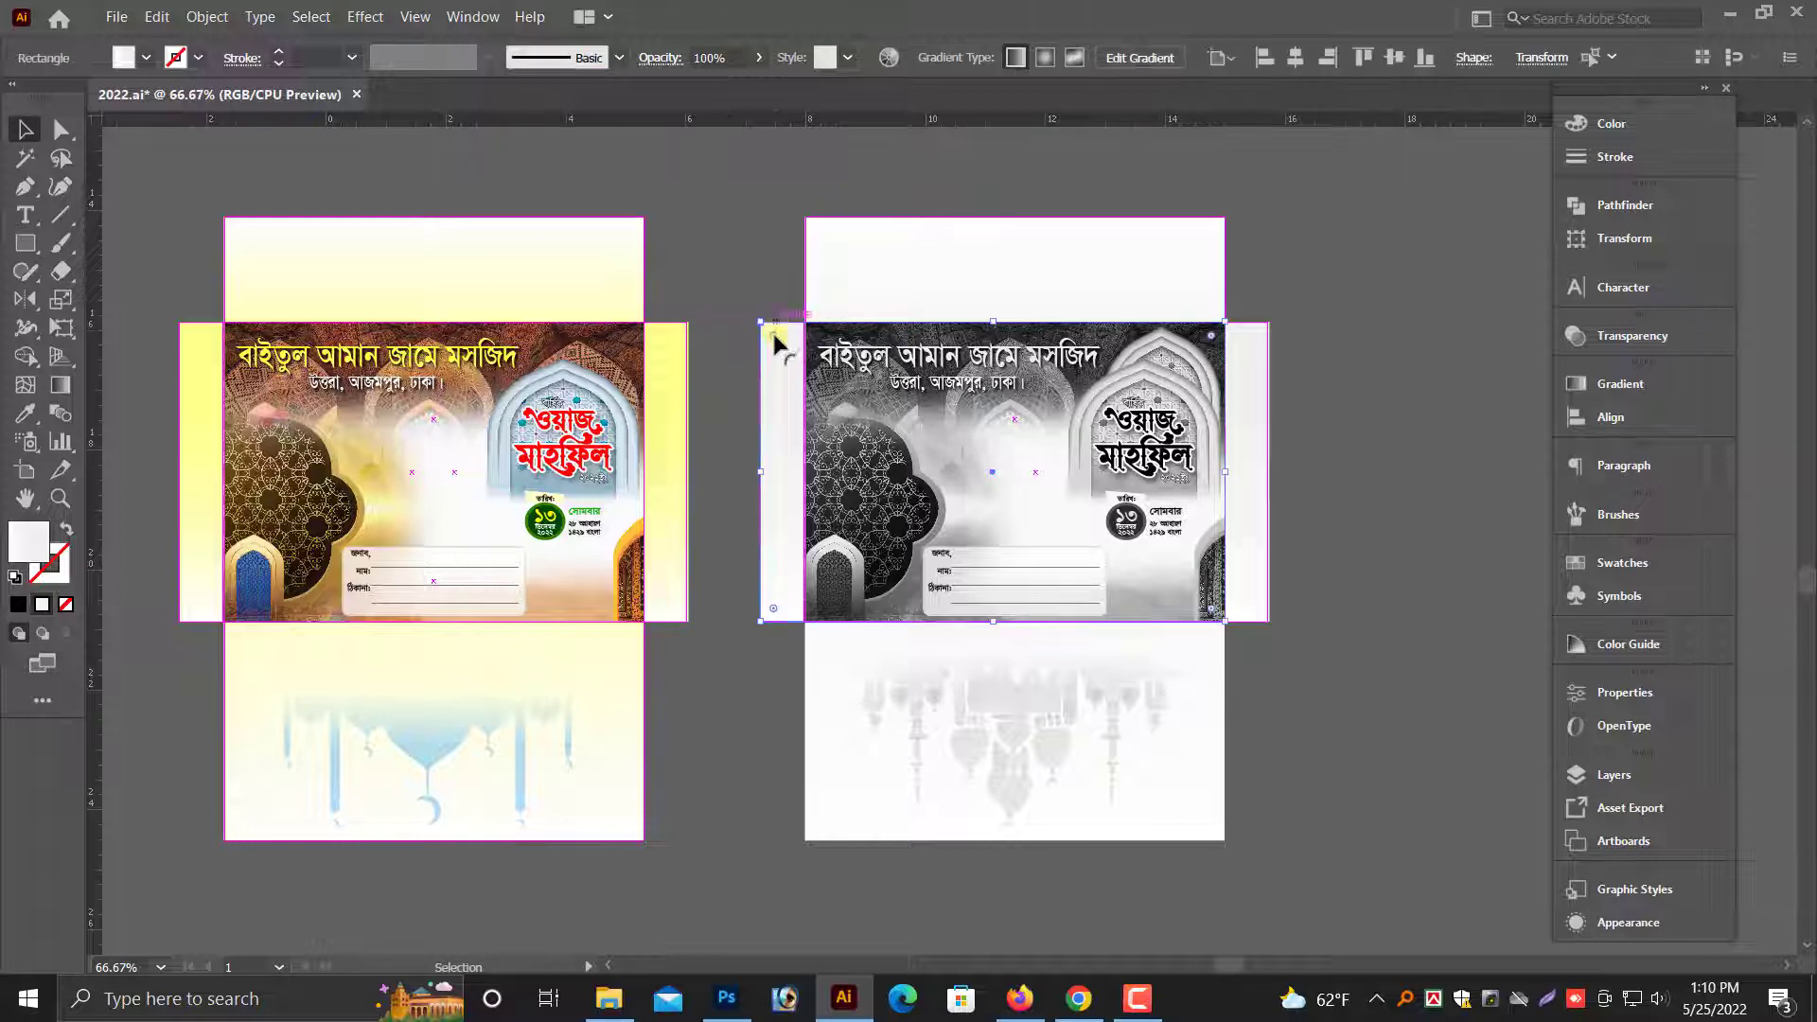
pyautogui.click(201, 17)
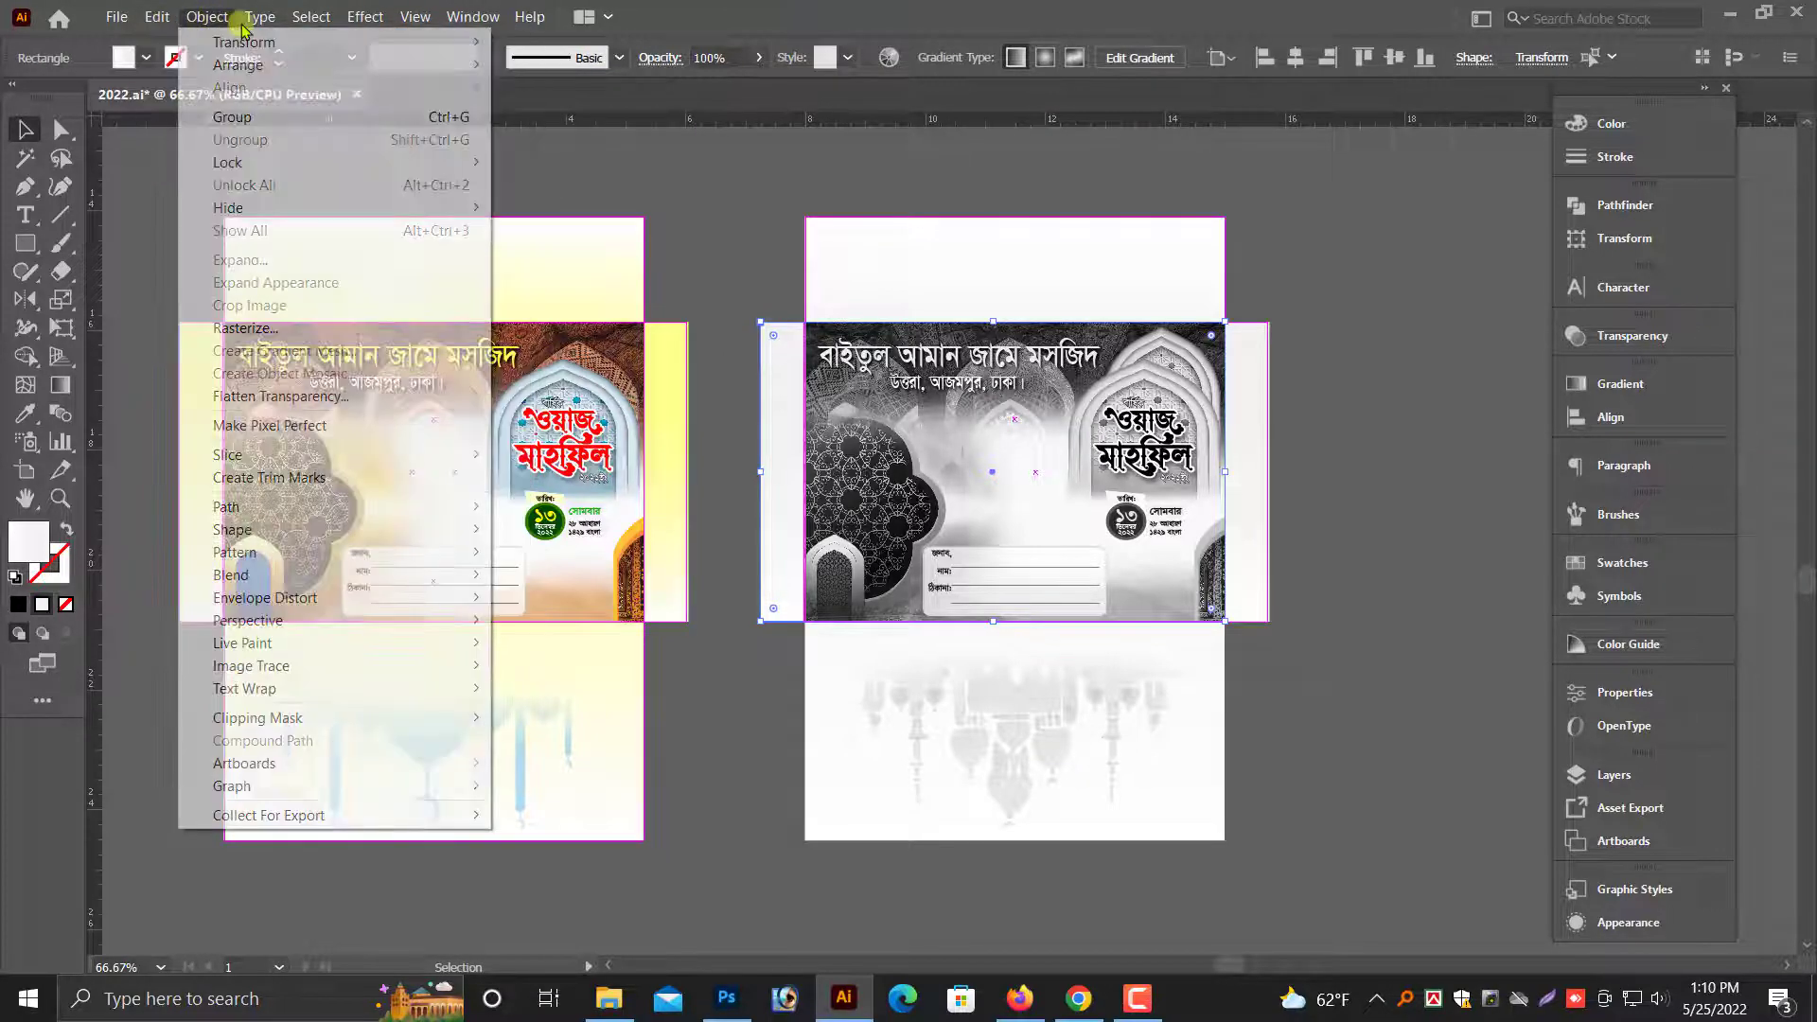
pyautogui.click(311, 17)
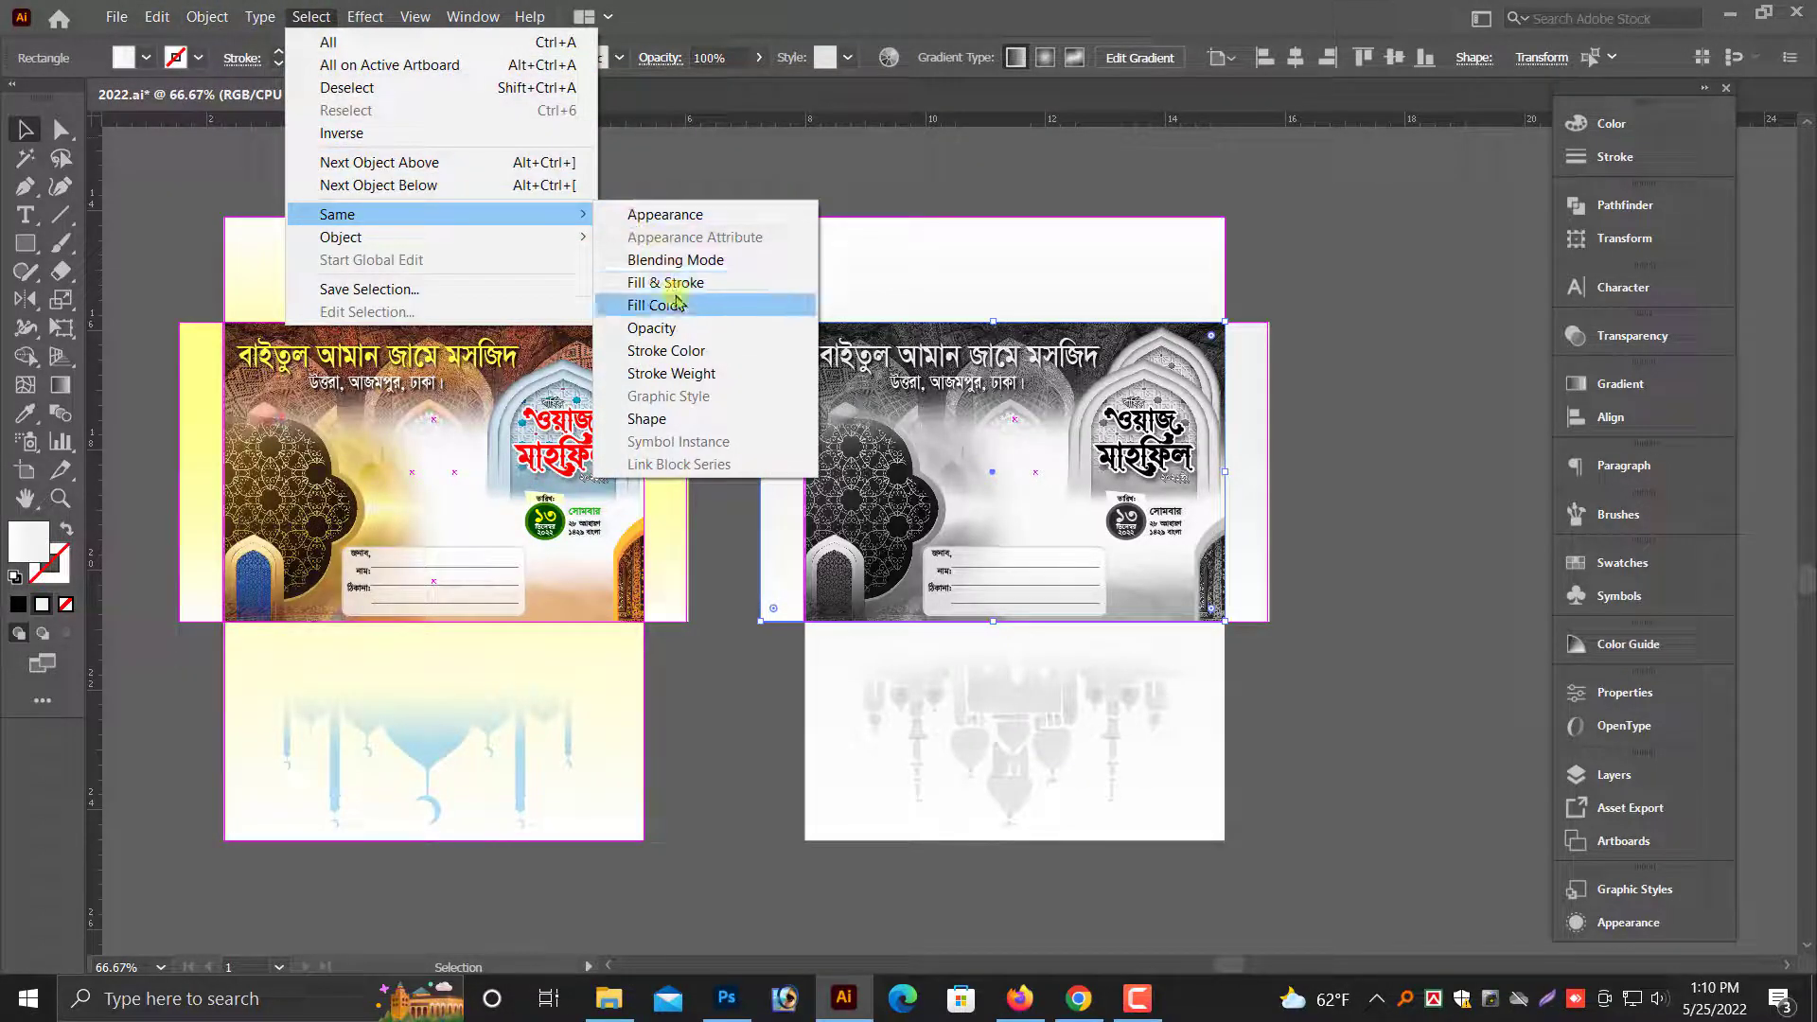
pyautogui.click(675, 282)
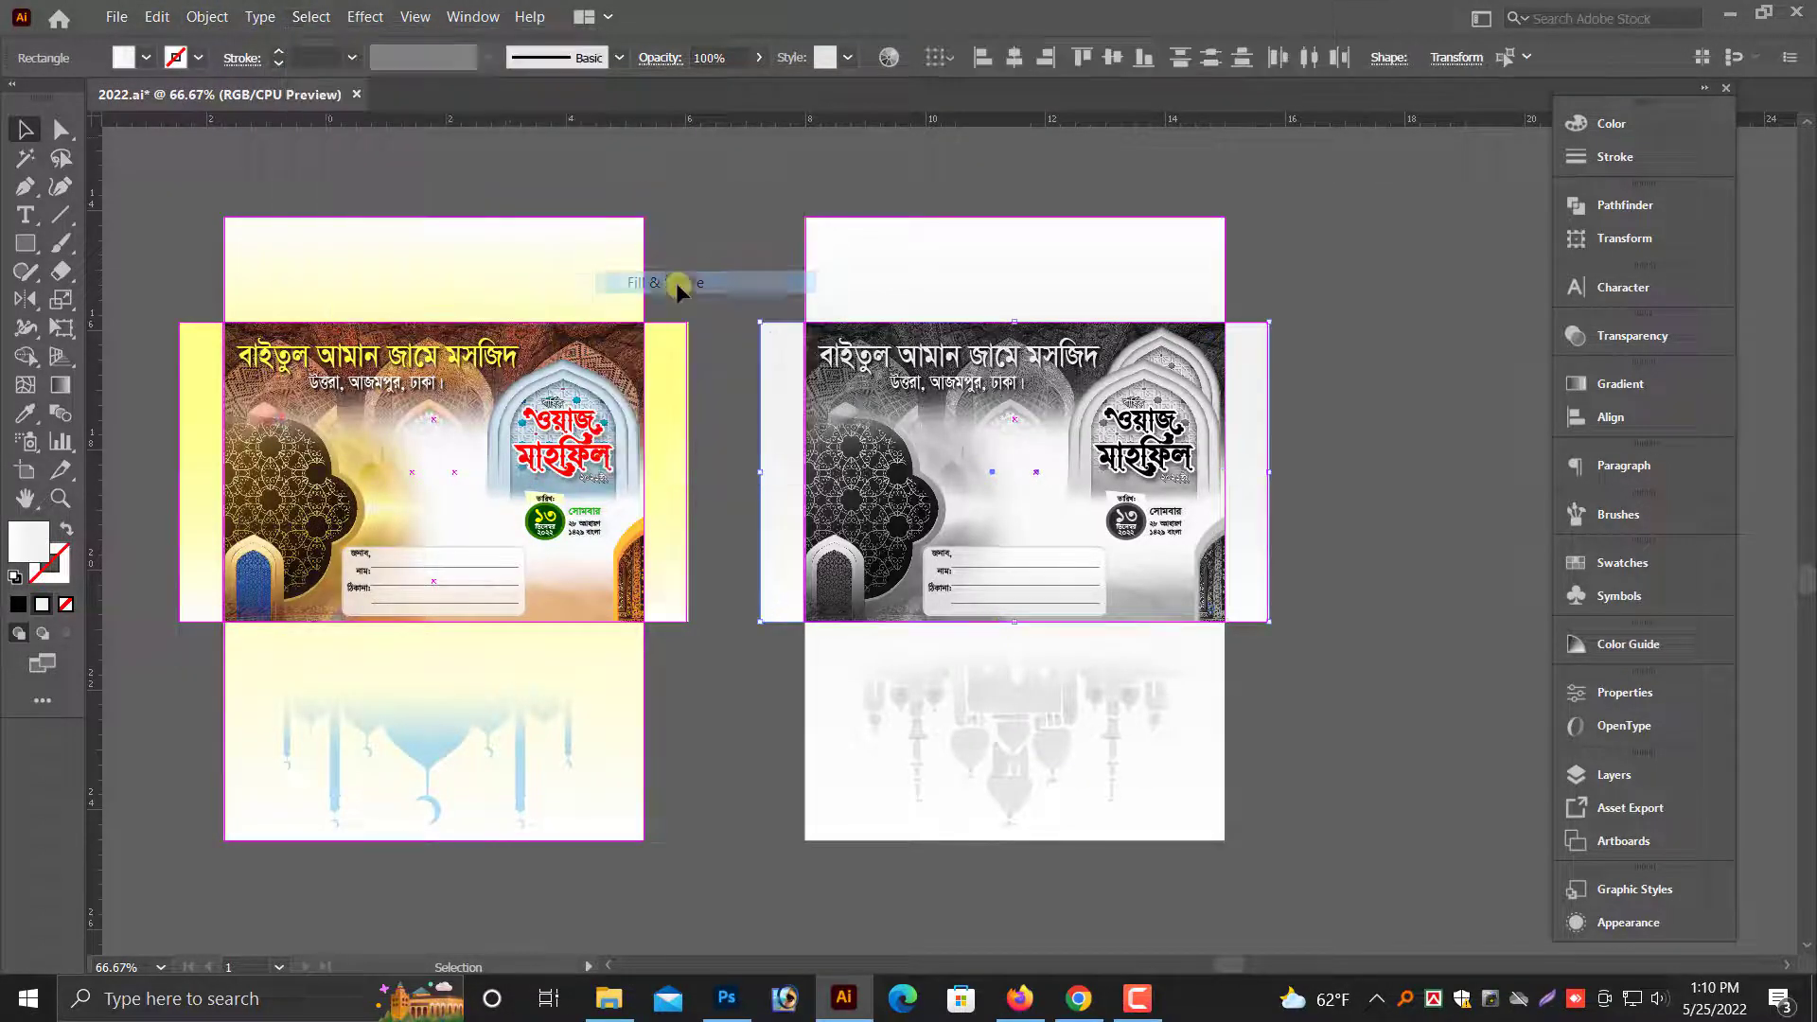
pyautogui.click(1313, 430)
# - Select the guide rectangles of the right side flaps on both envelopes by matching attributes and delete them
pyautogui.click(1254, 474)
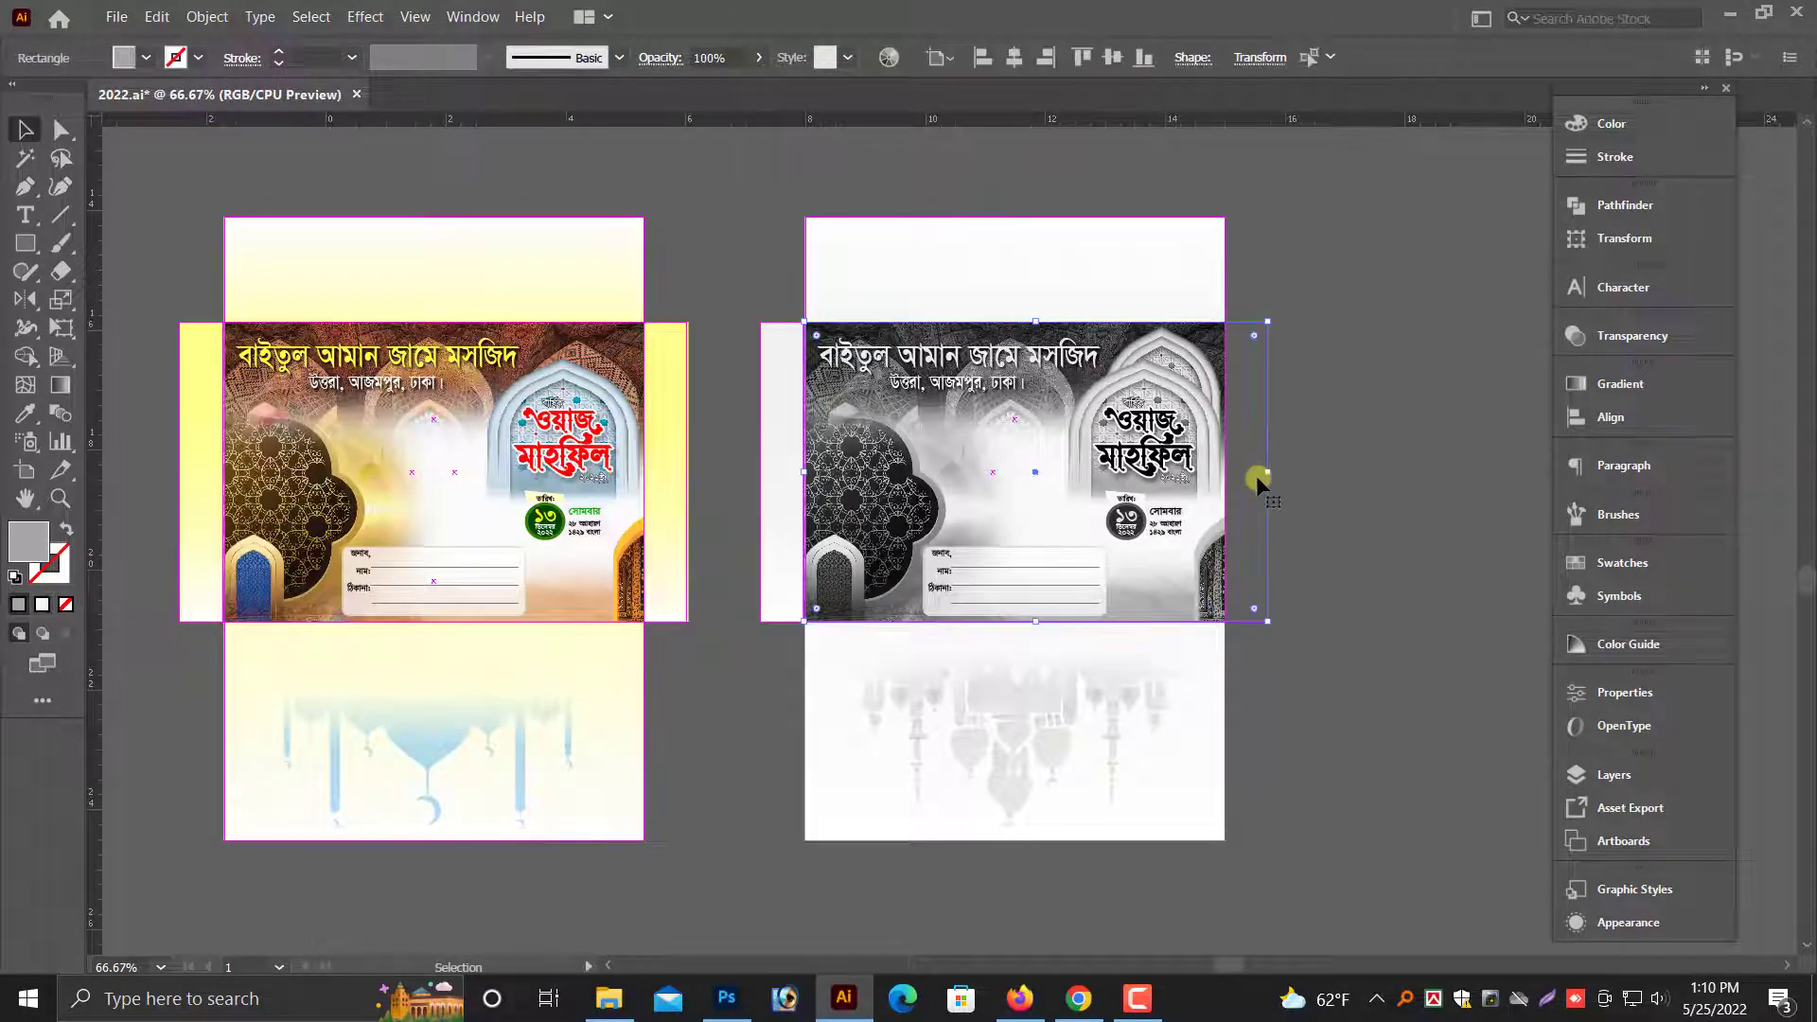
pyautogui.hotkey('alt', 's')
pyautogui.press('m')
pyautogui.press('r')
pyautogui.press('Delete')
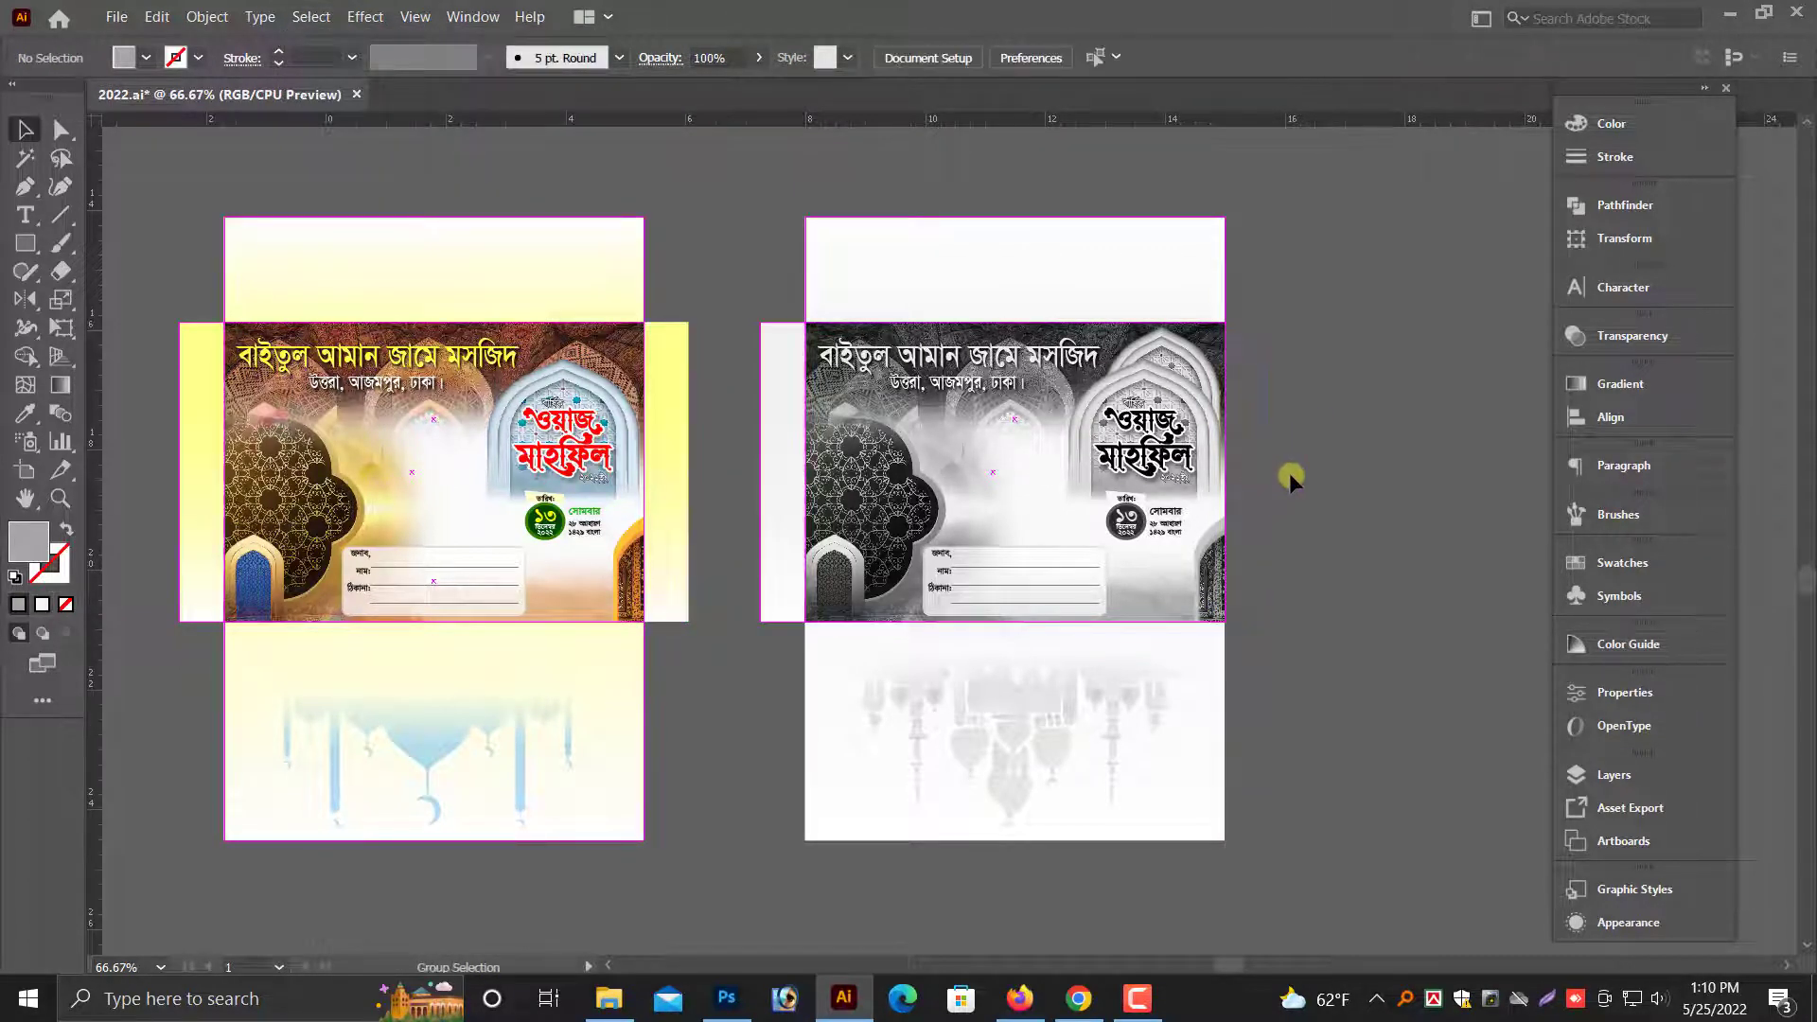
pyautogui.hotkey('ctrl', 'z')
pyautogui.click(1296, 443)
pyautogui.click(761, 383)
pyautogui.click(697, 275)
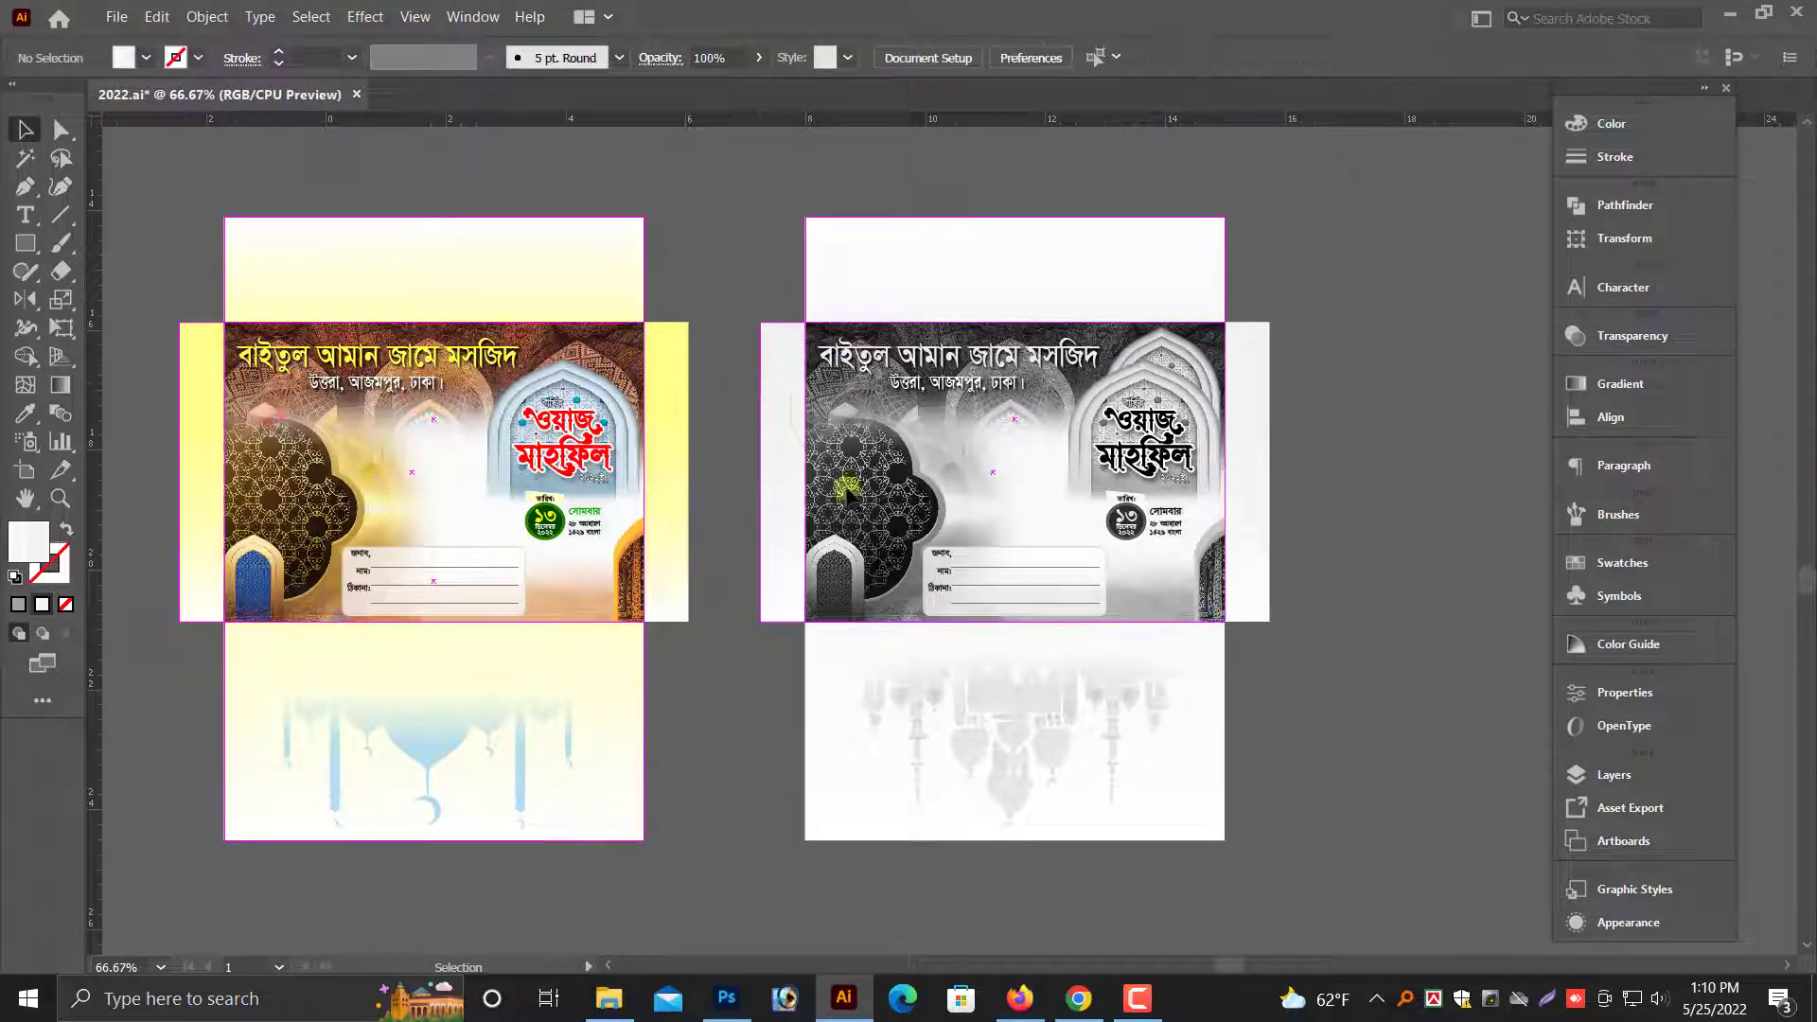
# - Delete the guide rectangles around the color envelope's upper flap and left side flap
pyautogui.moveTo(723, 263); pyautogui.dragTo(908, 309)
pyautogui.hotkey('alt', 'space')
pyautogui.click(824, 652)
pyautogui.scroll(-1, 454, 710)
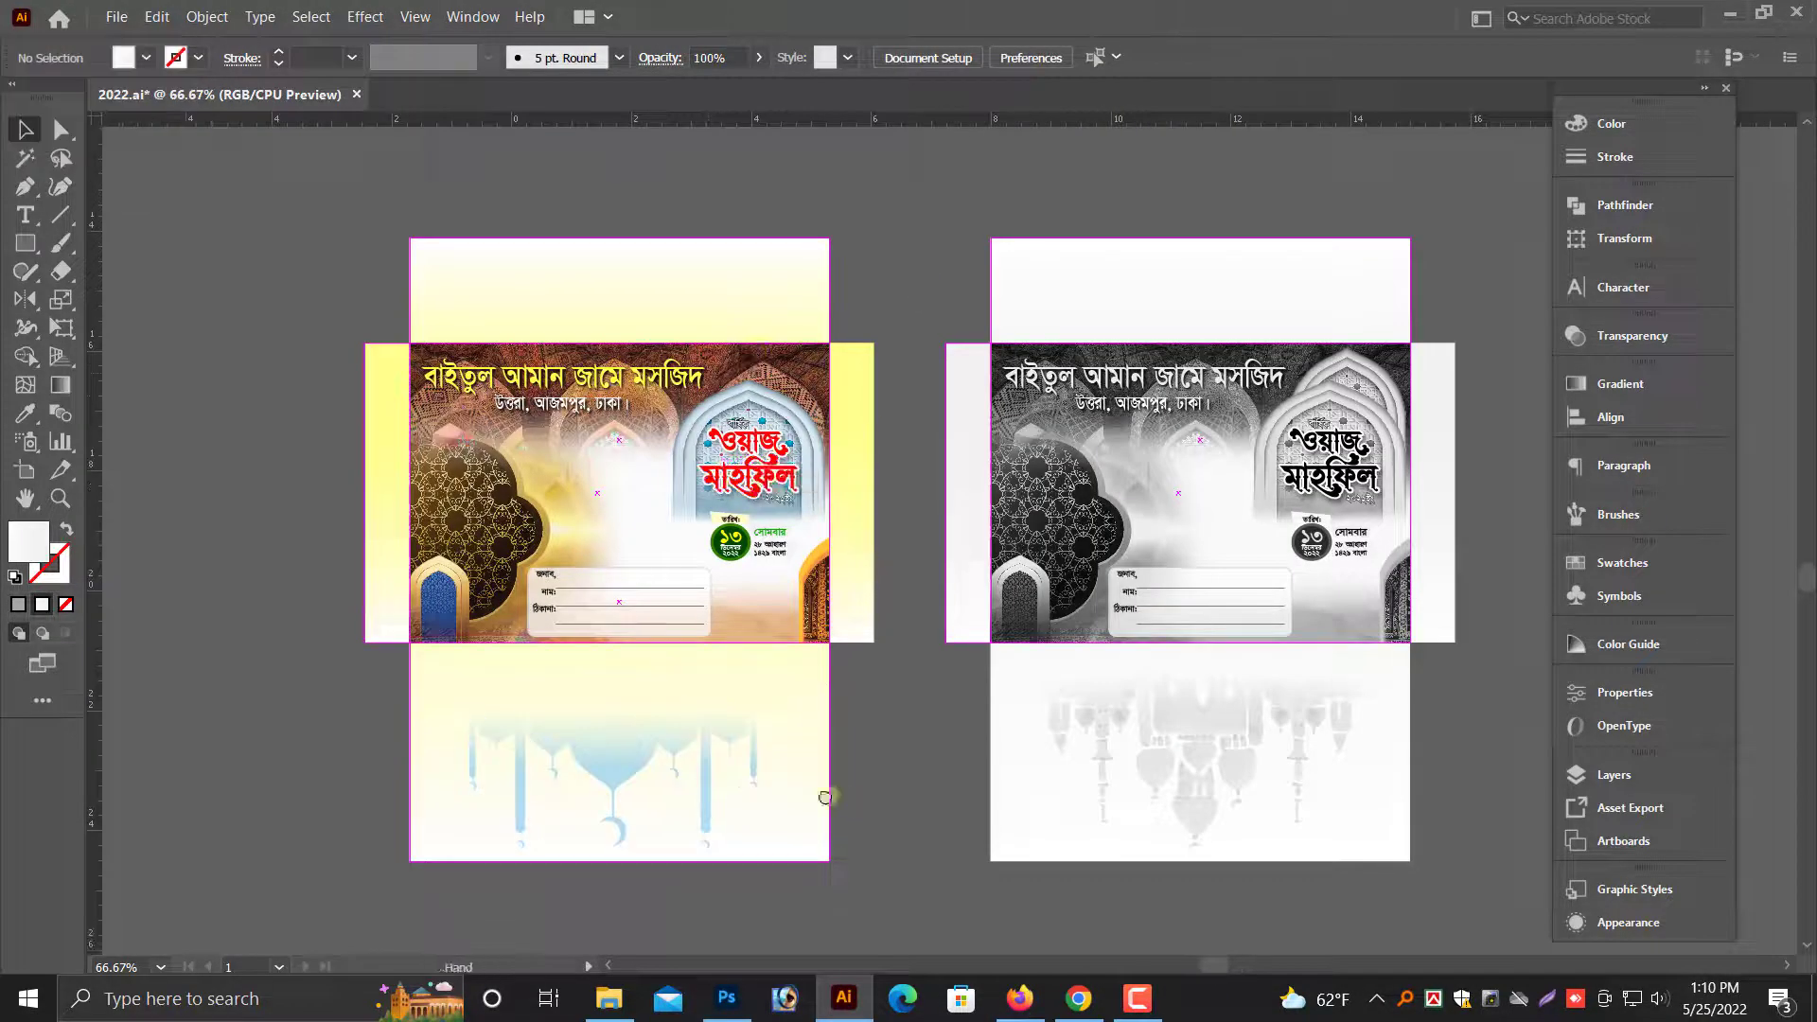
pyautogui.moveTo(864, 807); pyautogui.dragTo(778, 795)
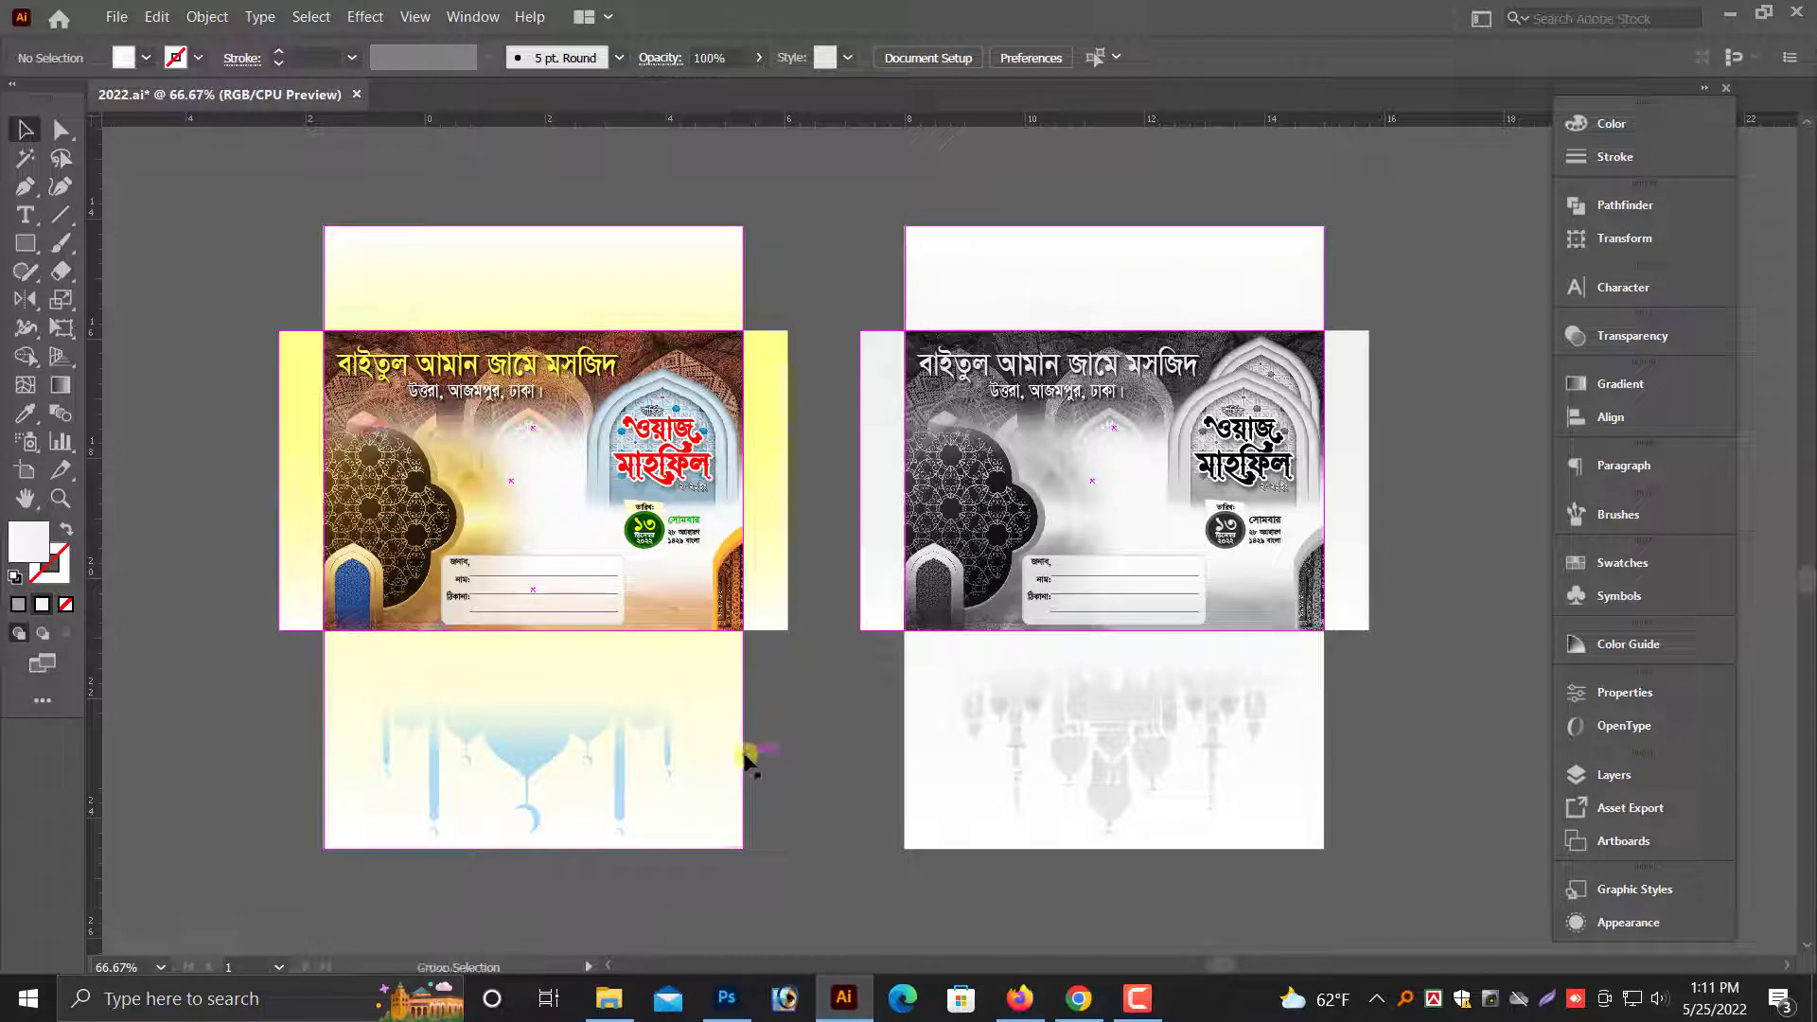
pyautogui.click(733, 847)
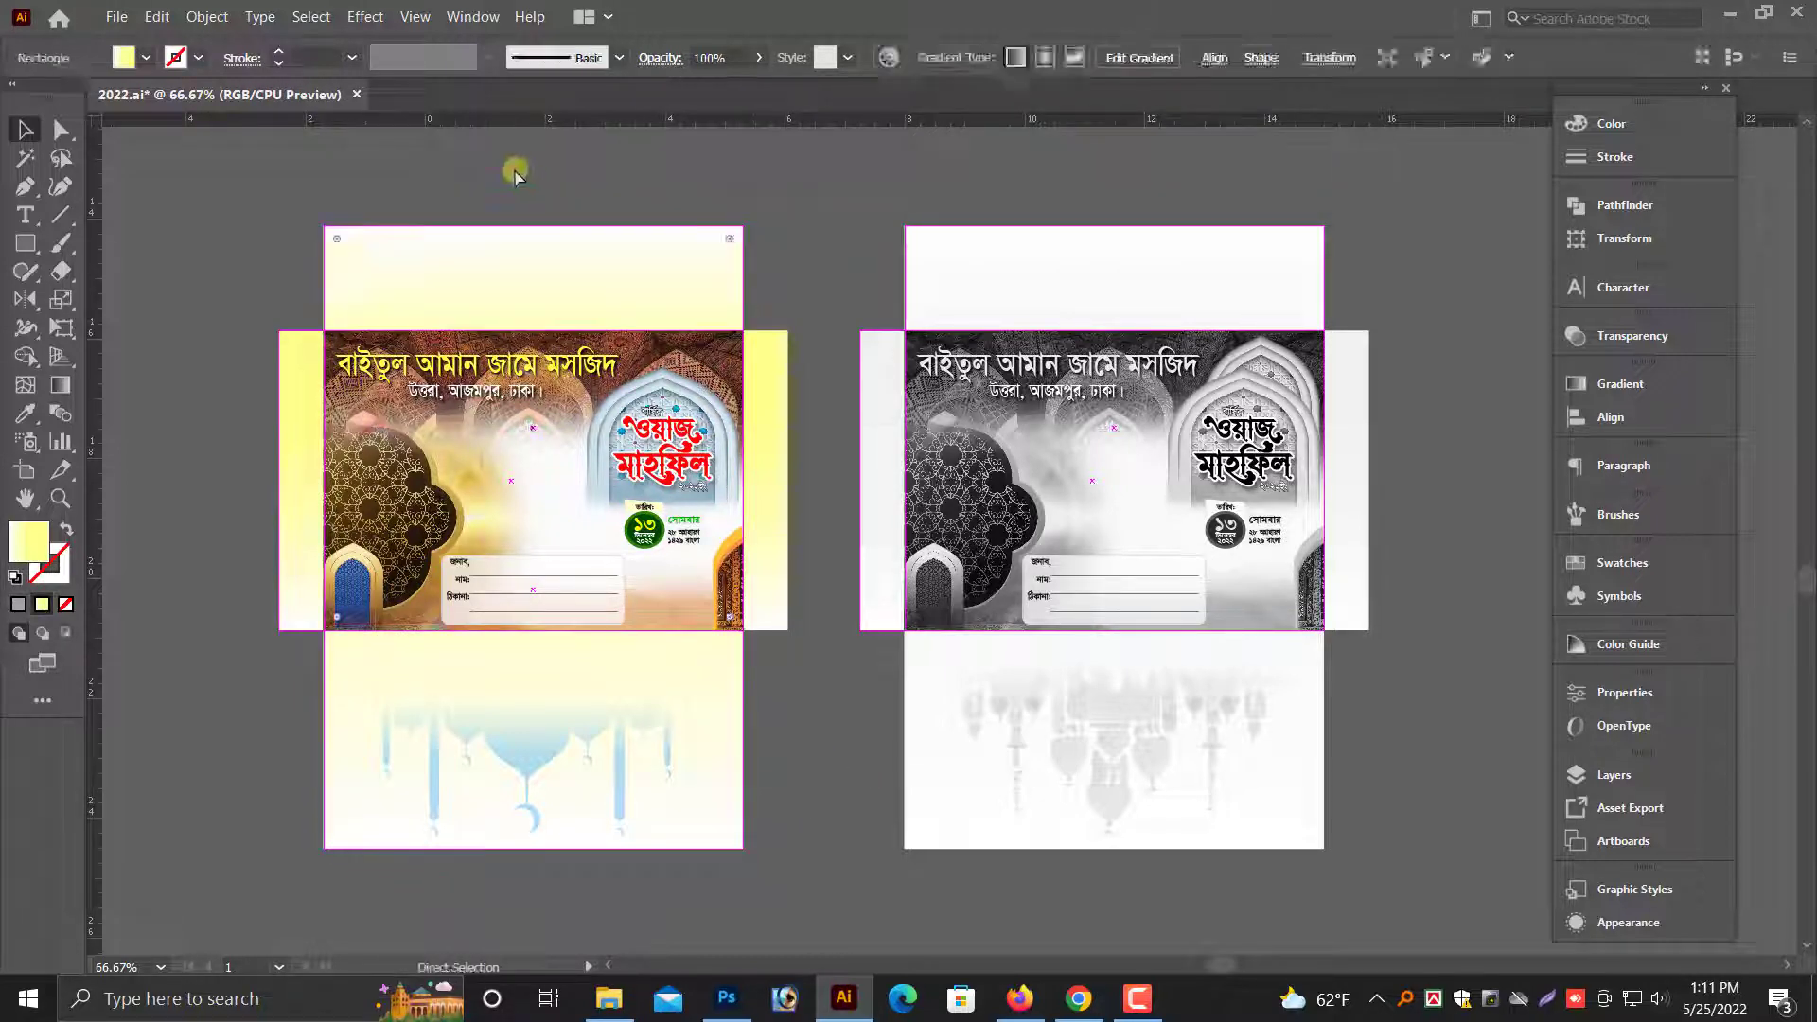
pyautogui.click(368, 270)
pyautogui.click(297, 240)
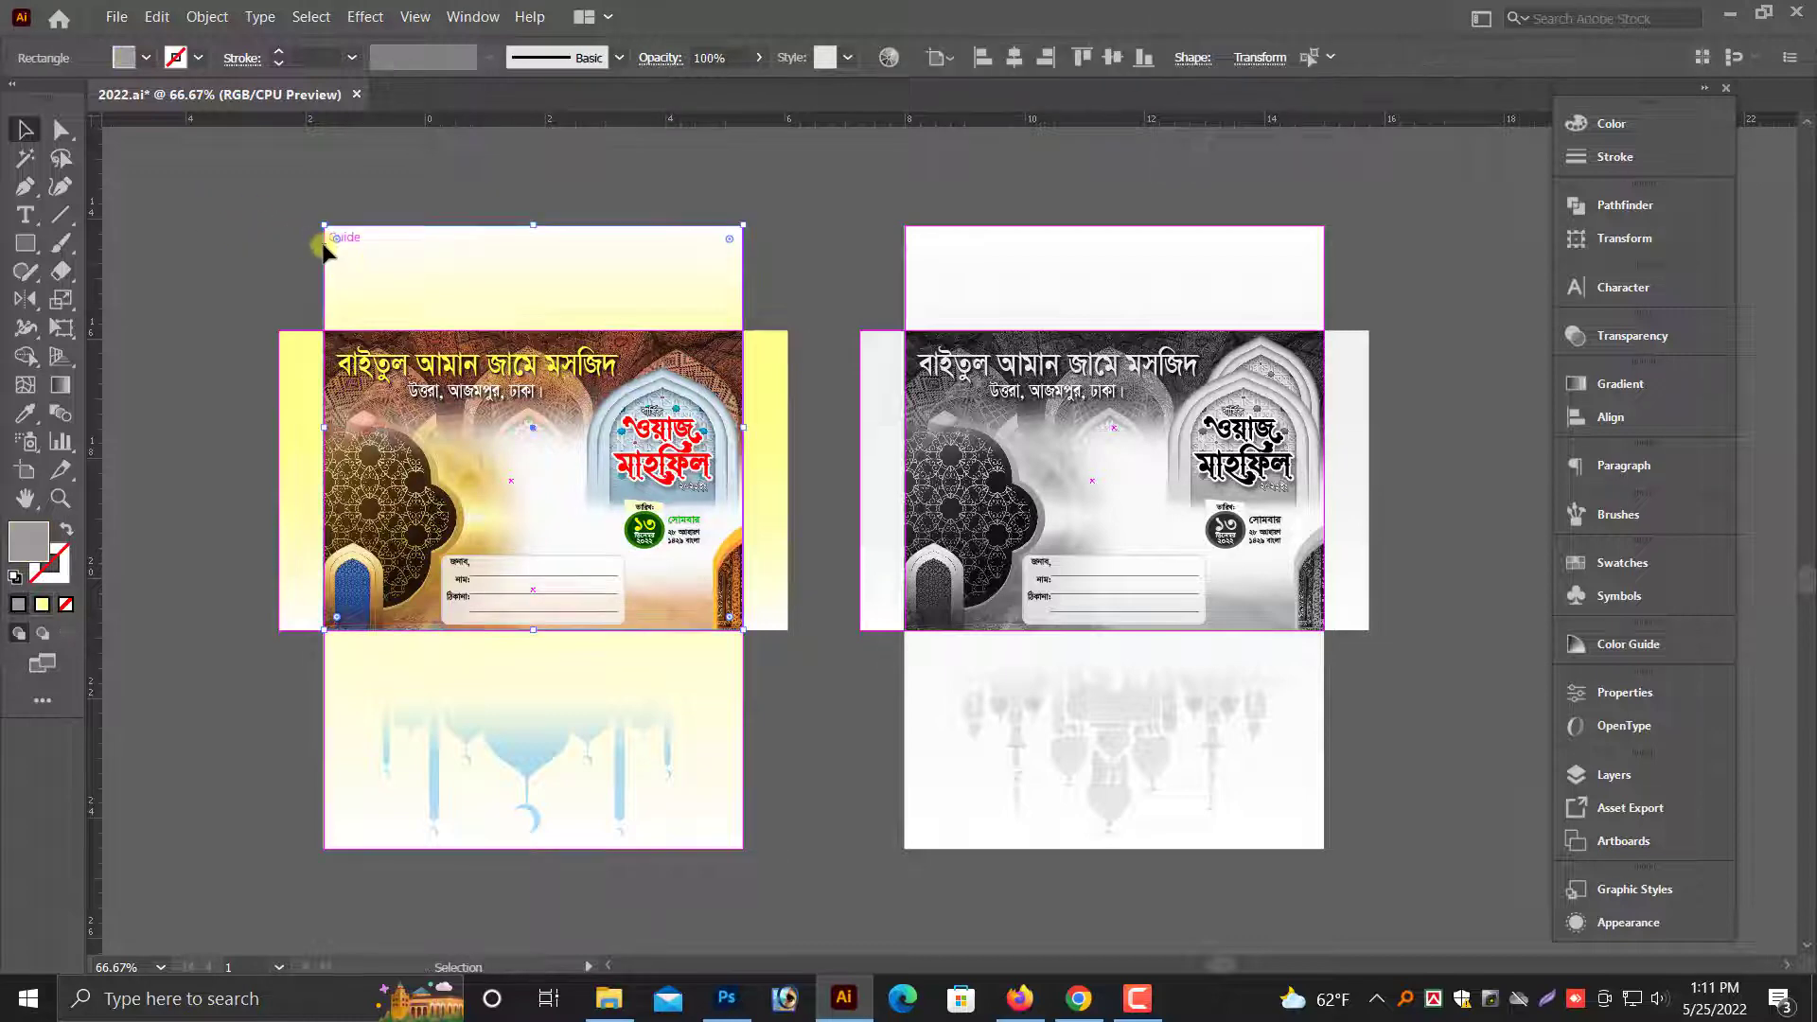
pyautogui.click(296, 340)
pyautogui.press('Delete')
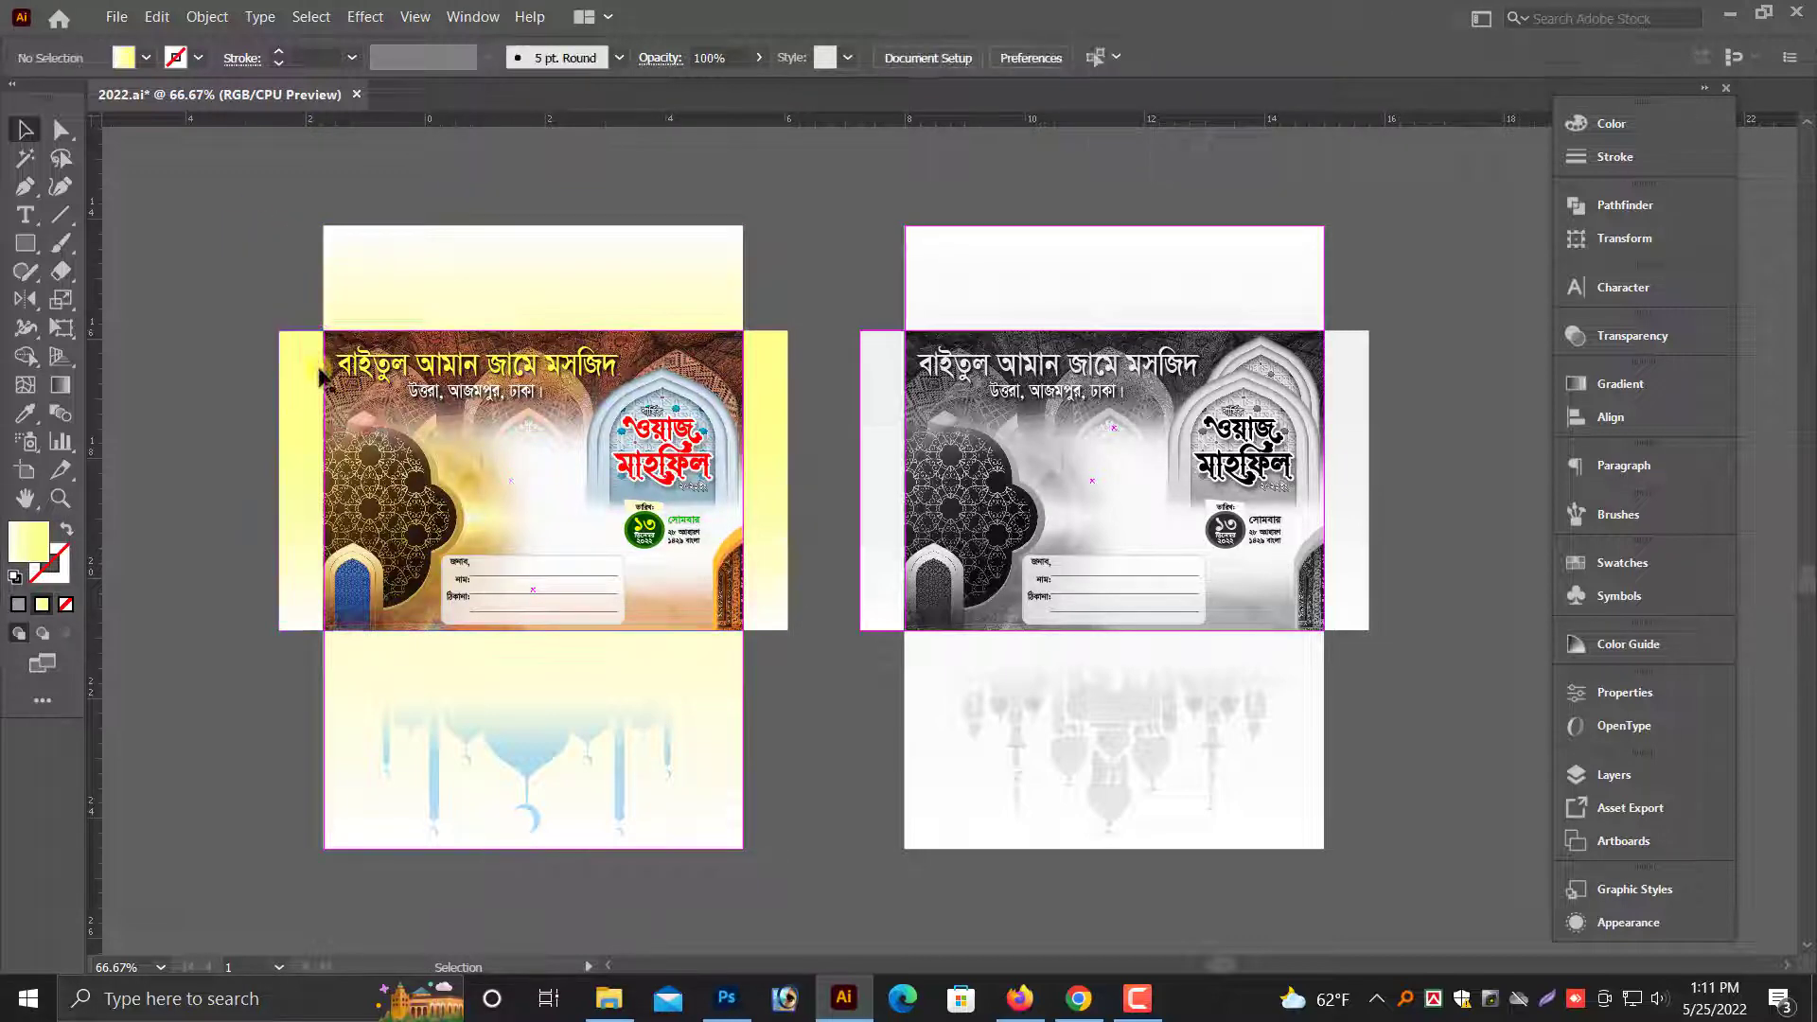
# - Try deleting the color envelope's front background image and undo each deletion
pyautogui.click(339, 386)
pyautogui.press('Delete')
pyautogui.hotkey('ctrl', 'z')
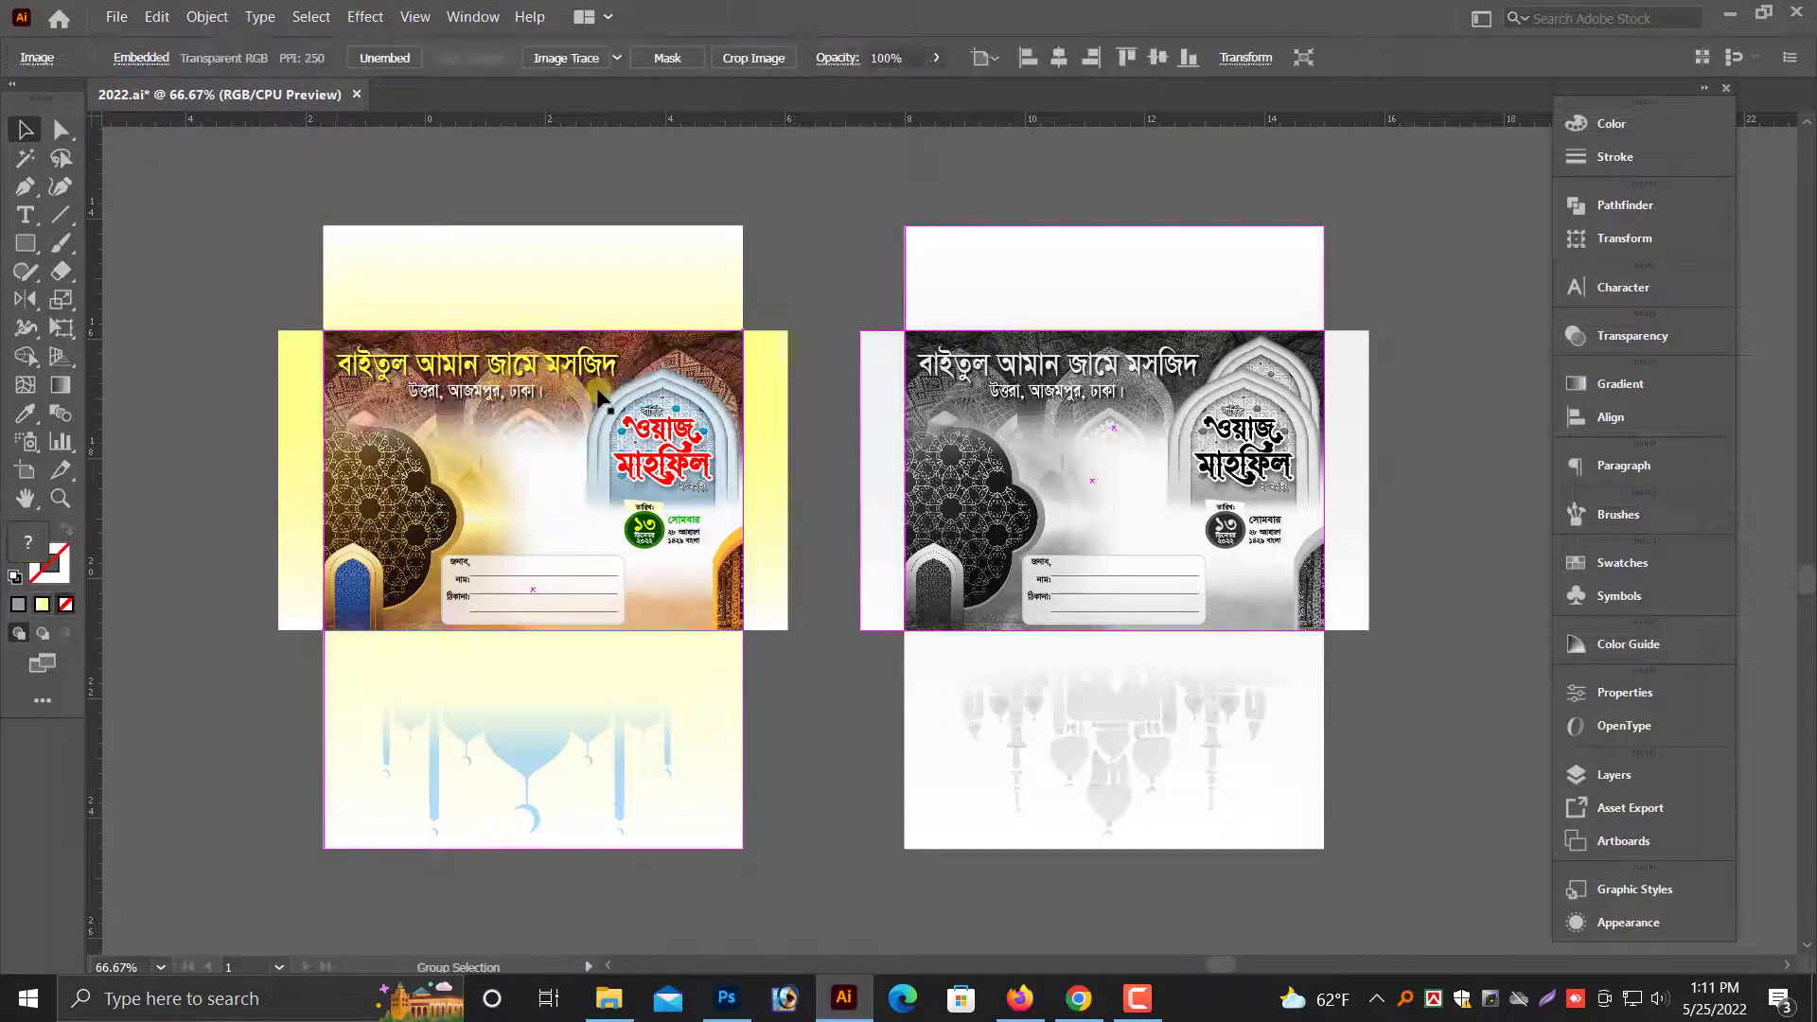
pyautogui.click(327, 474)
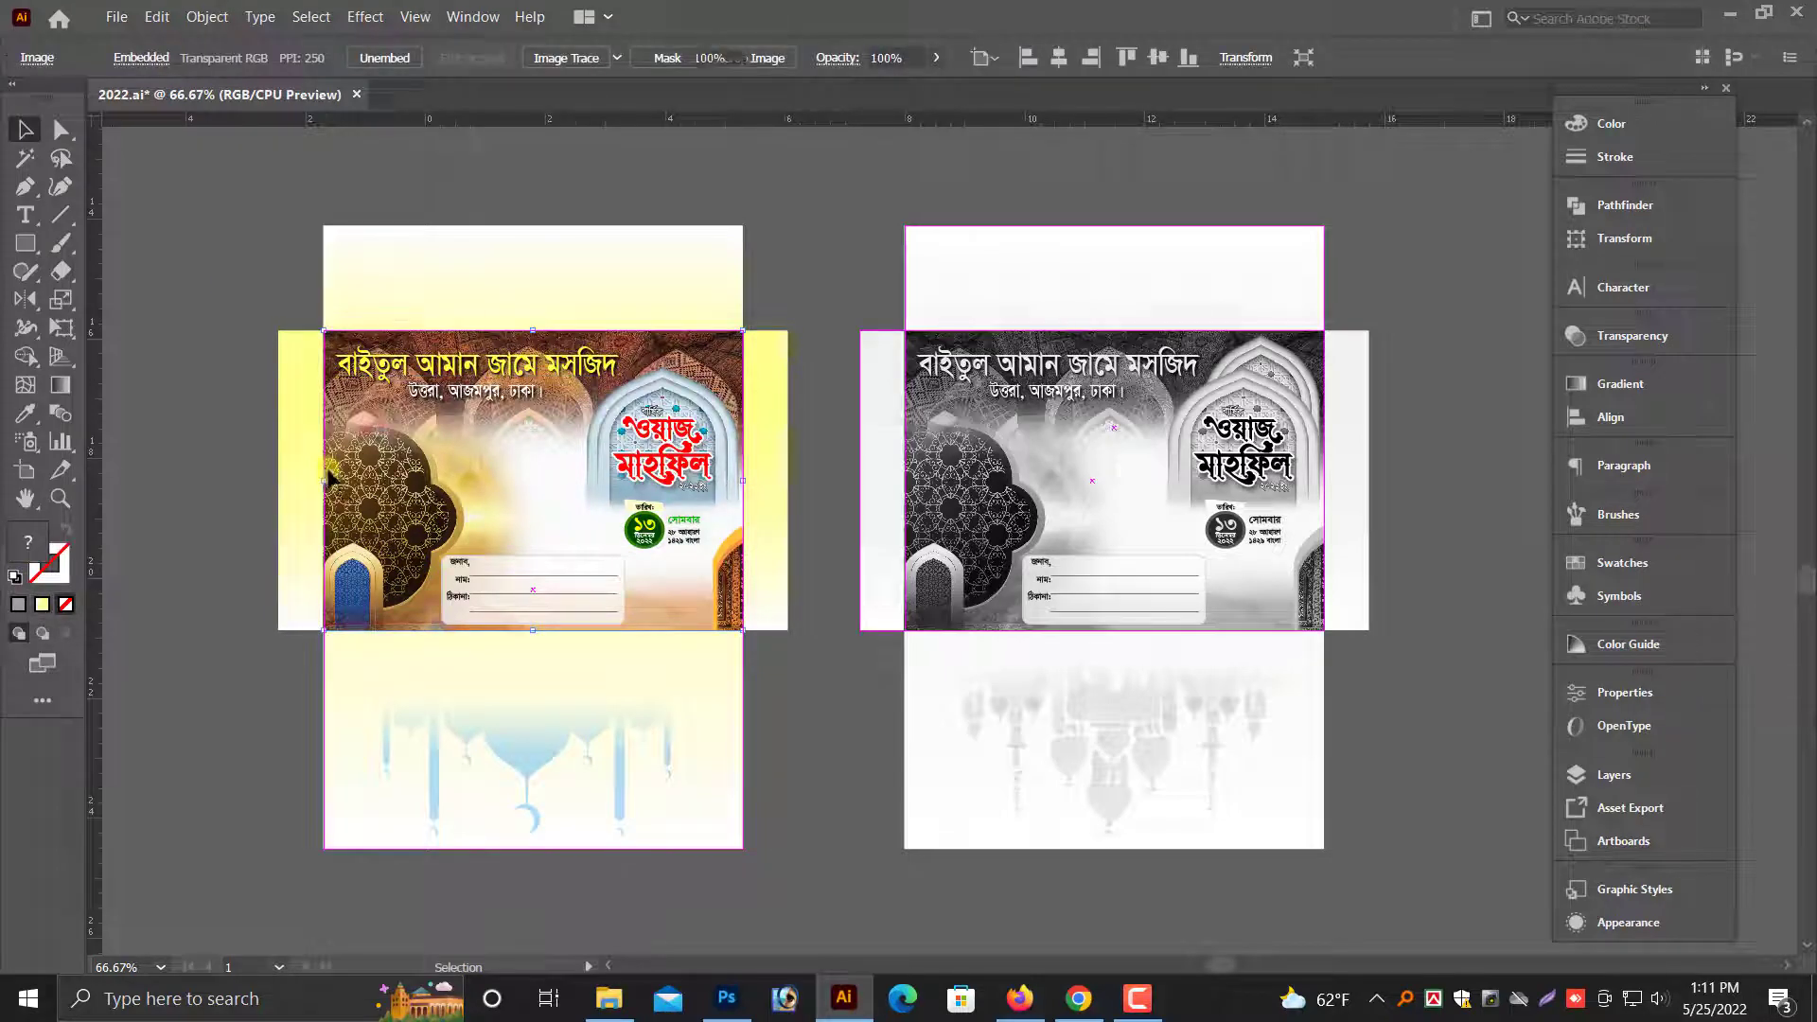
pyautogui.press('Delete')
pyautogui.hotkey('ctrl', 'z')
# - Examine the color envelope's lower flap and front edge up close, and compare both complete envelopes
pyautogui.click(807, 744)
pyautogui.moveTo(682, 589); pyautogui.dragTo(821, 736)
pyautogui.hotkey('ctrl', '-')
pyautogui.hotkey('ctrl', '-')
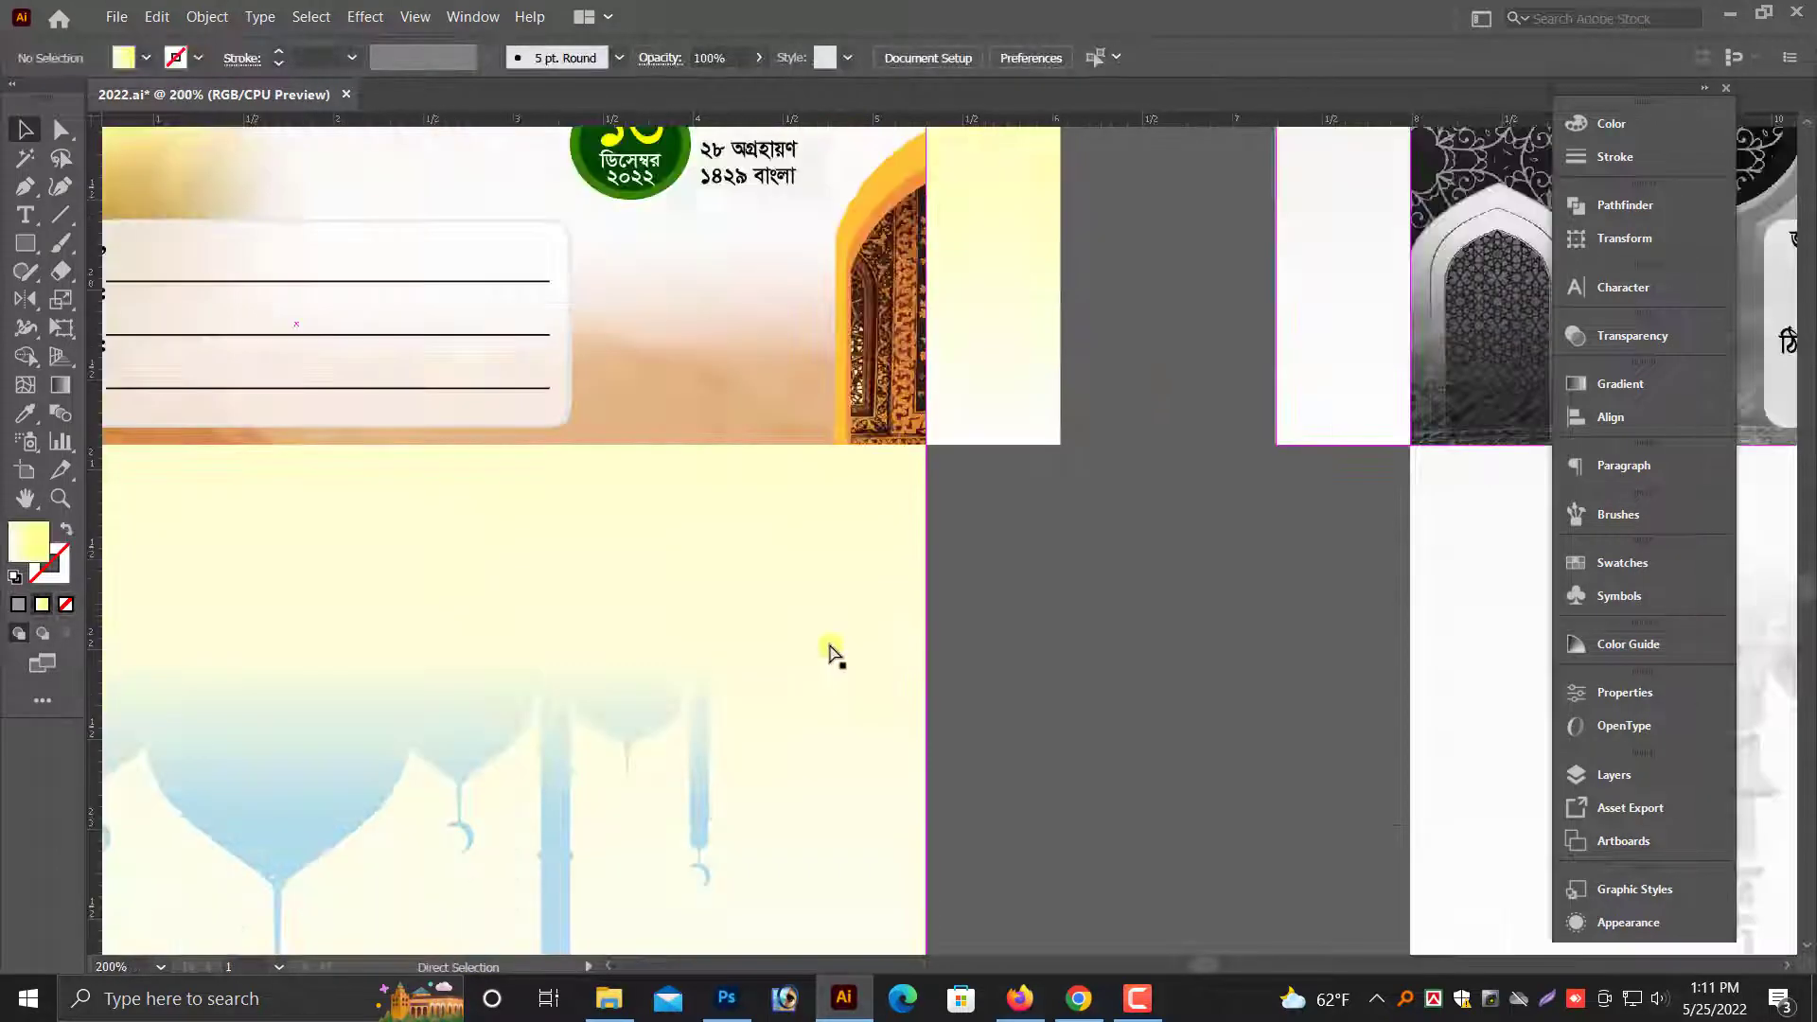
pyautogui.hotkey('ctrl', '-')
pyautogui.hotkey('ctrl', '-')
pyautogui.hotkey('ctrl', '-')
pyautogui.moveTo(1221, 694); pyautogui.dragTo(951, 826)
pyautogui.scroll(-1, 1382, 690)
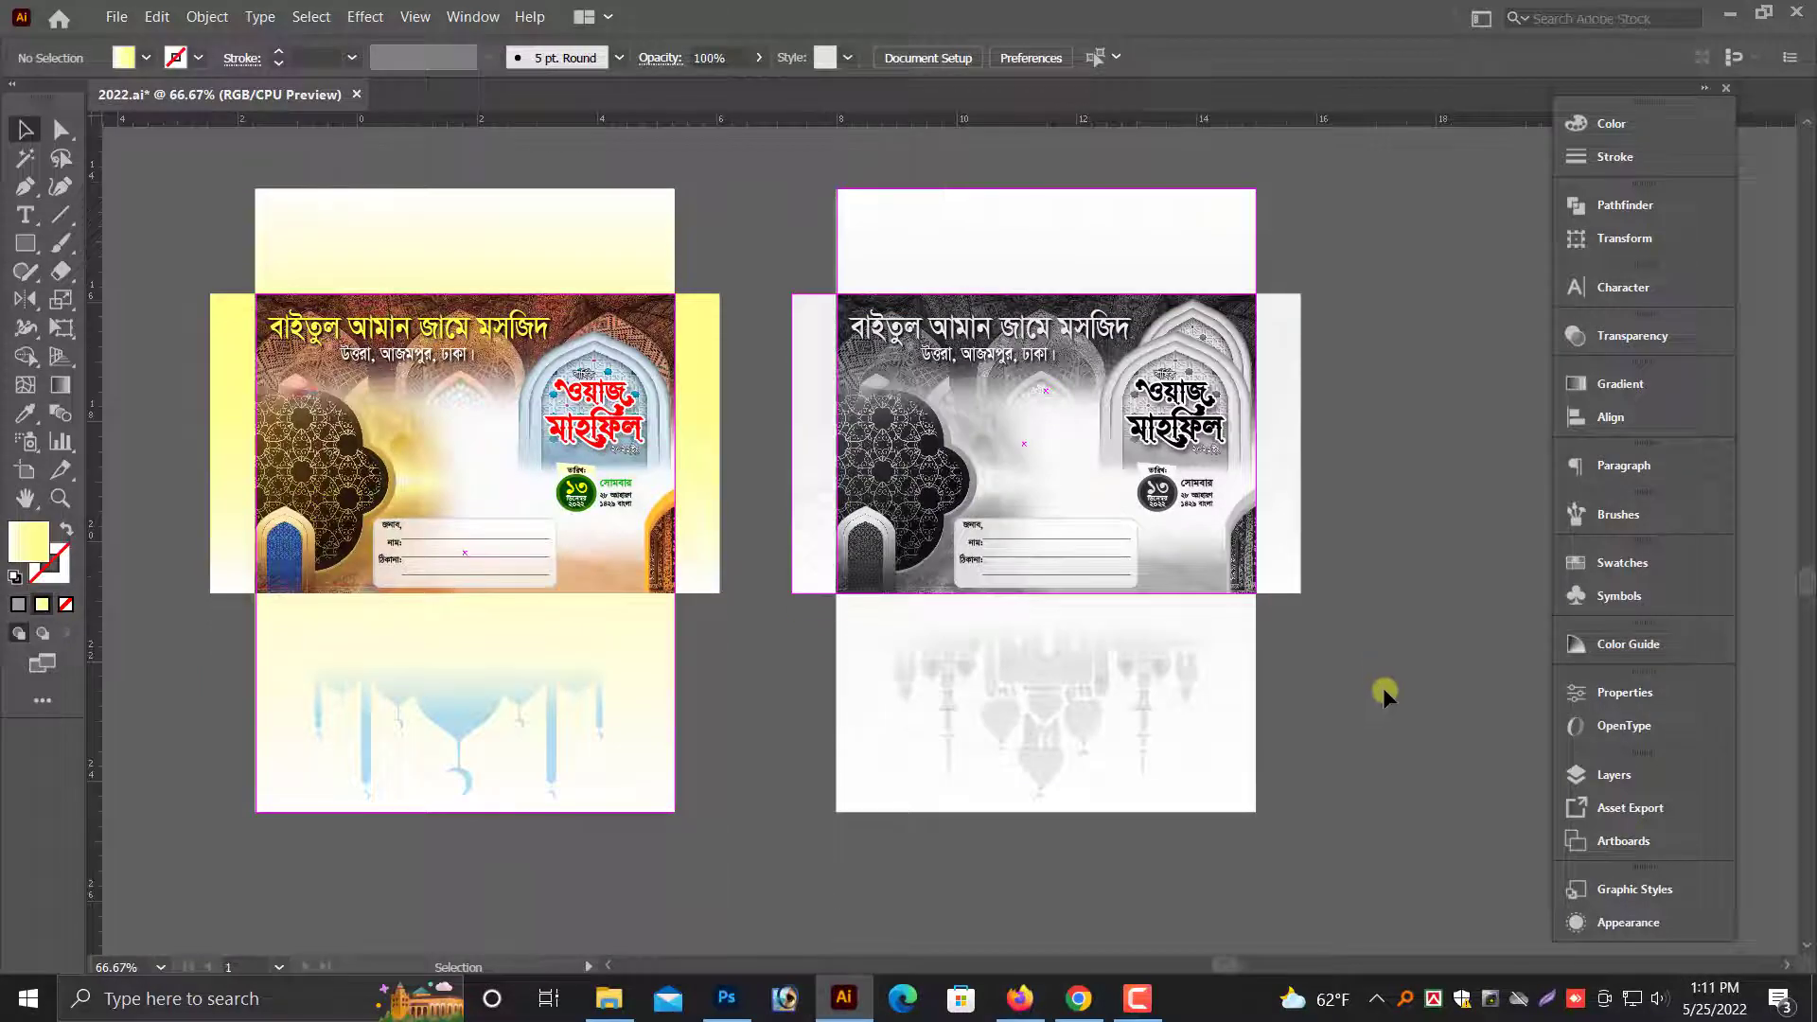